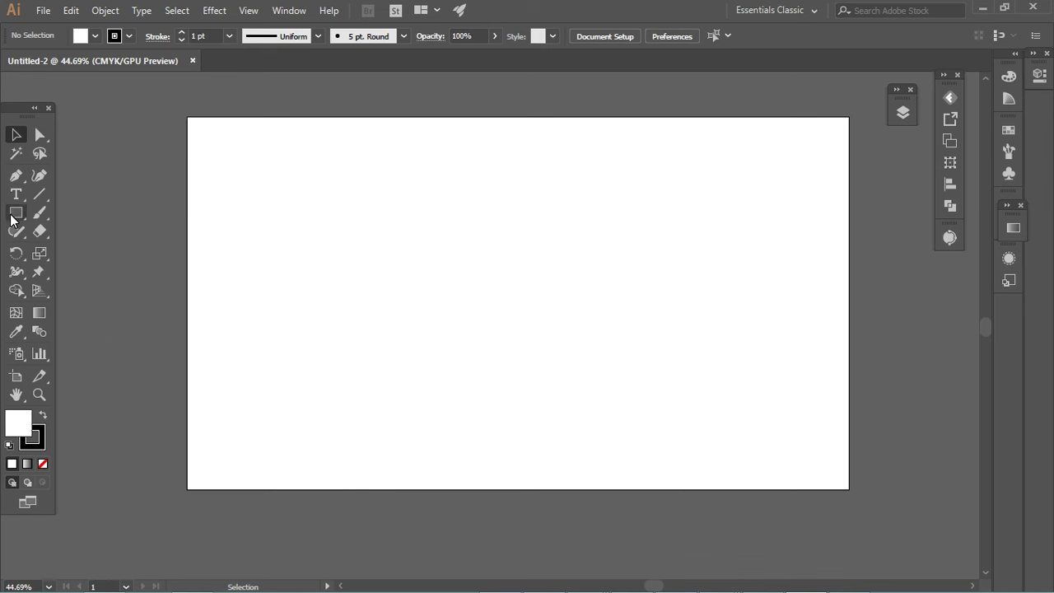
Step: Draw a rectangle covering the whole artboard with the Rectangle Tool
left_click(16, 213)
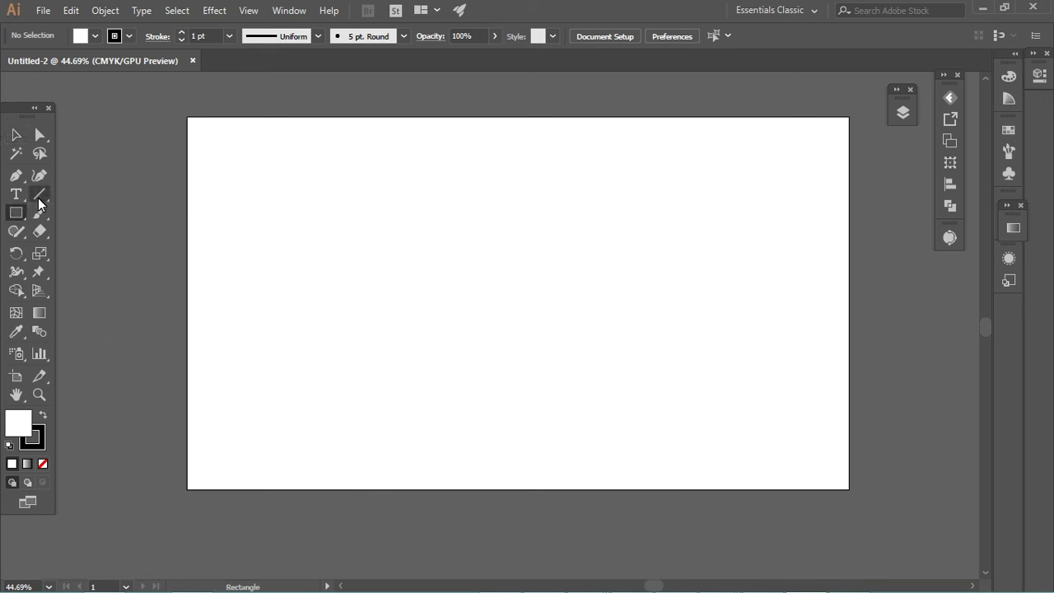
left_click_drag(181, 117, 857, 494)
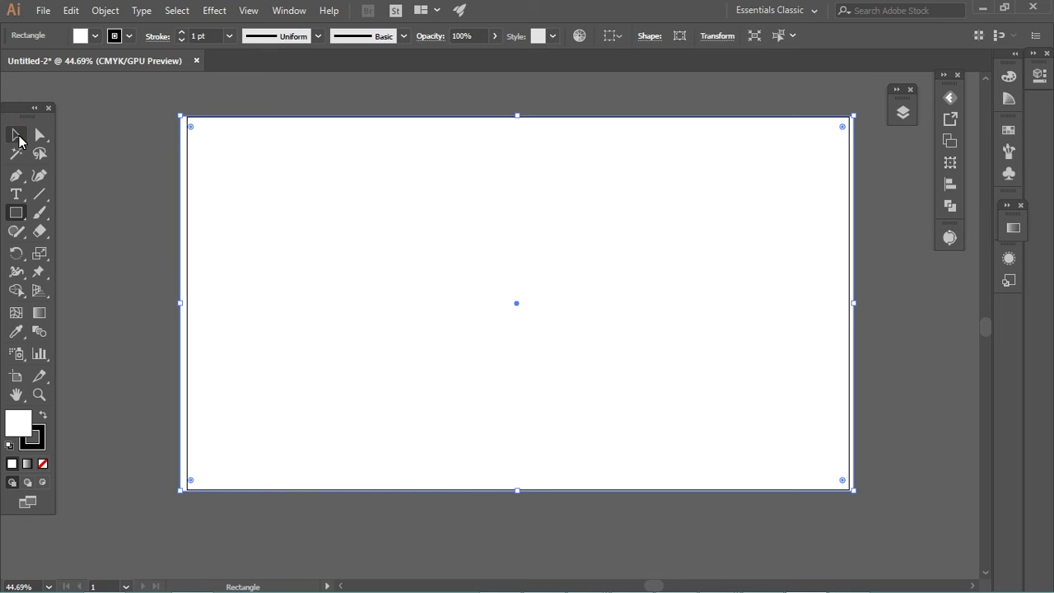
left_click(15, 134)
double_click(28, 424)
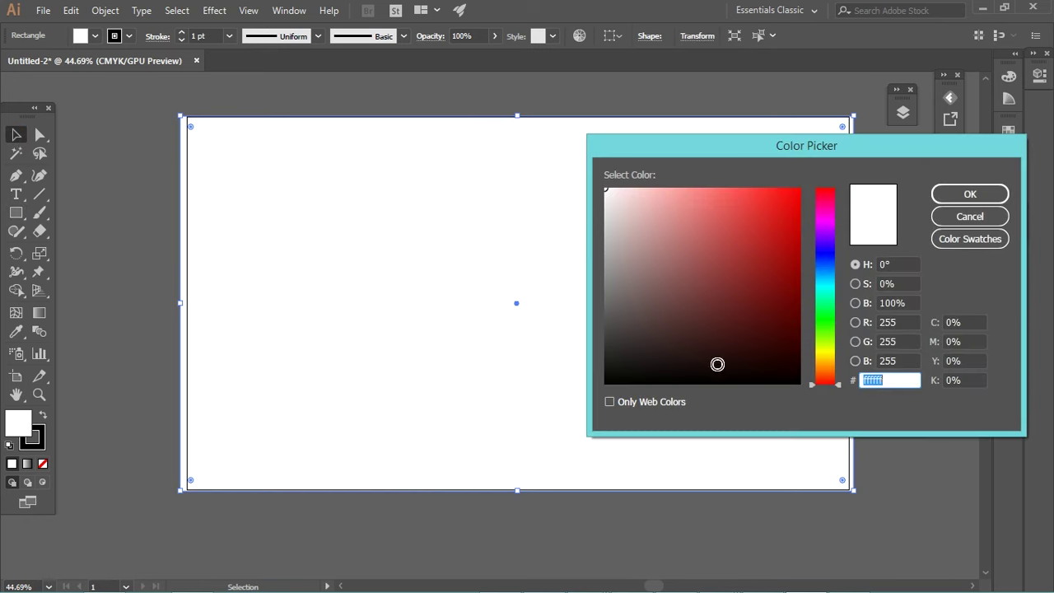
left_click(970, 193)
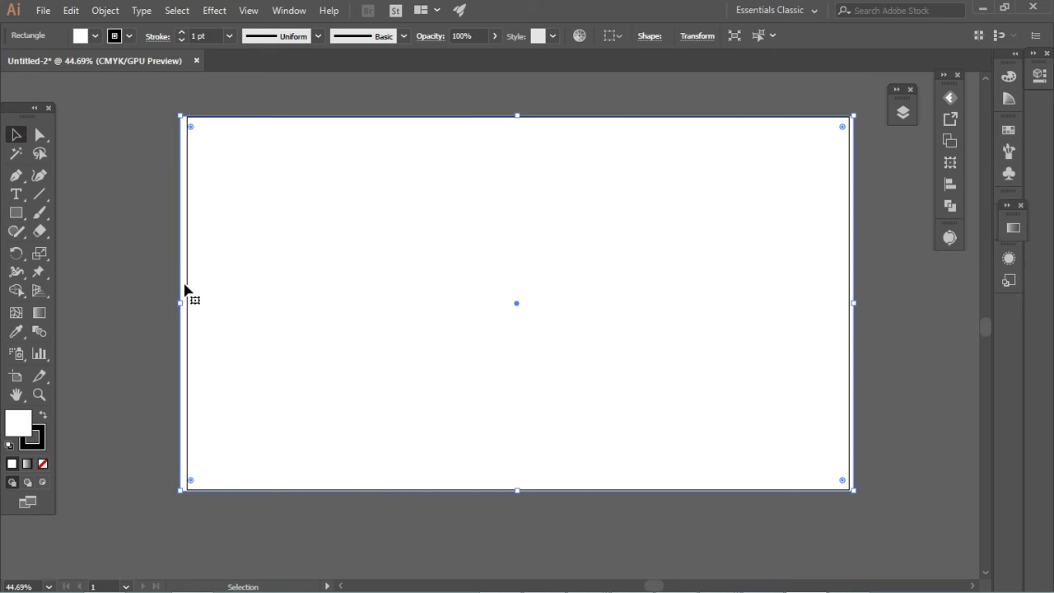
Step: Set the rectangle's stroke to None and its fill to black #000000
left_click(31, 432)
key("/")
double_click(24, 428)
left_click_drag(617, 376, 605, 383)
left_click(966, 192)
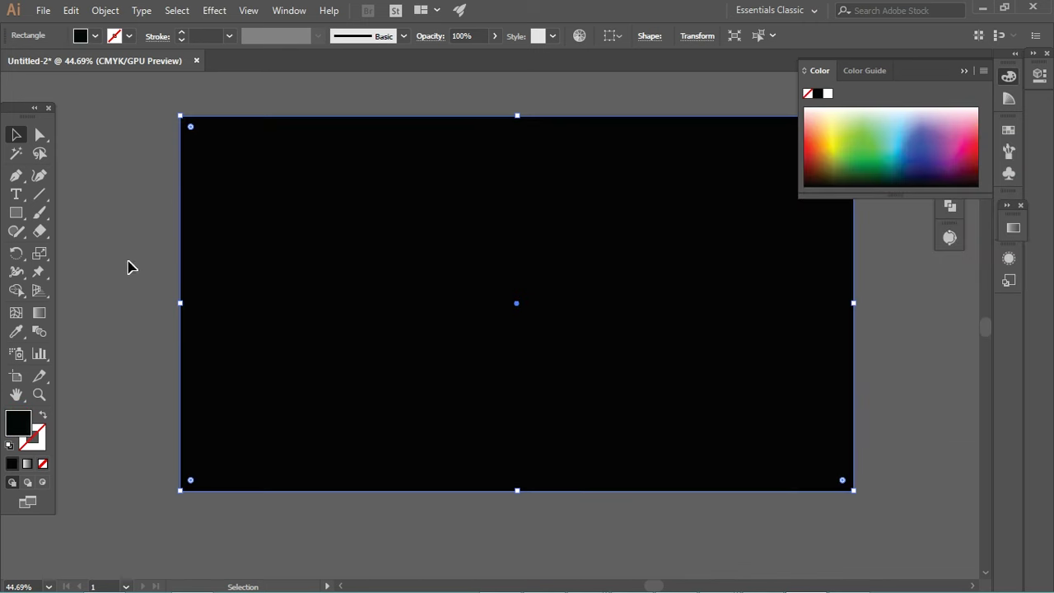
key("ctrl+0")
left_click(104, 10)
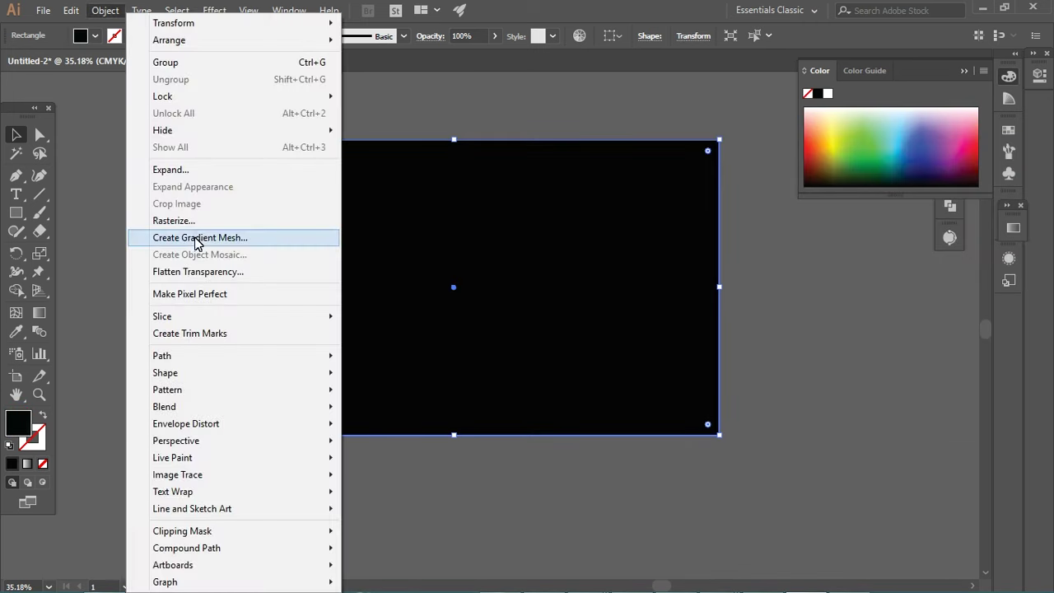
Step: Convert the rectangle to a gradient mesh with 4 rows, 4 columns, highlighted to center
left_click(200, 235)
type("4")
key("Tab")
type("4")
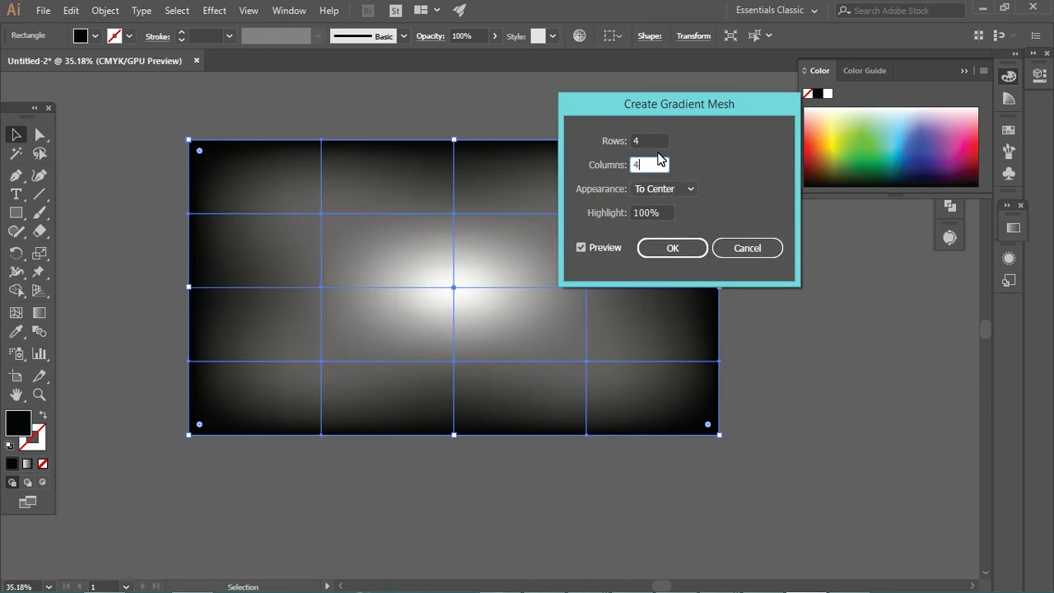
left_click(665, 241)
Step: Lasso-select the outer mesh points of the gradient mesh
left_click(38, 135)
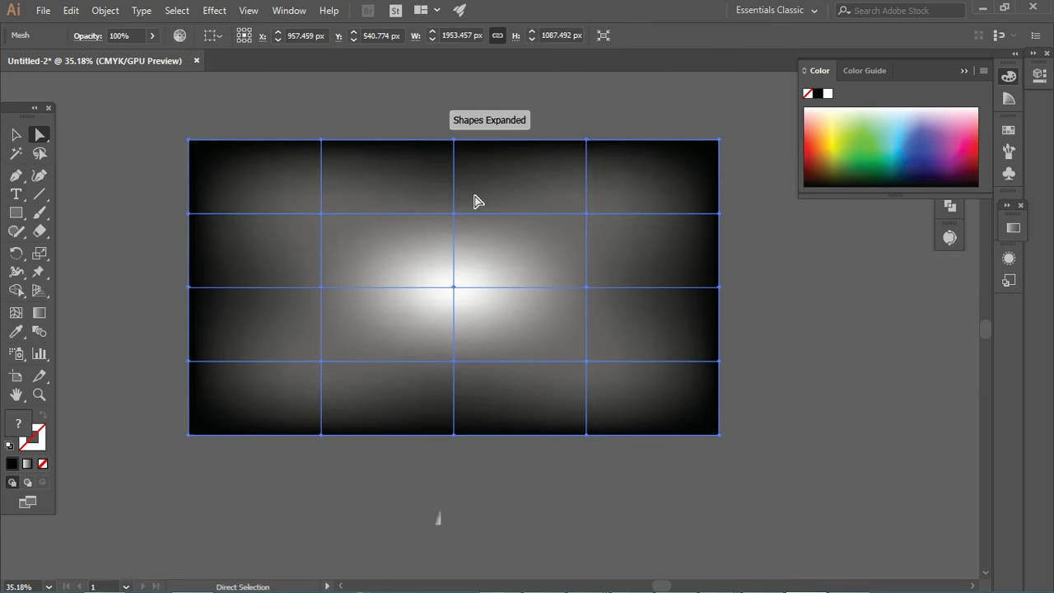
left_click(39, 153)
mouse_move(198, 118)
left_mouse_down()
mouse_move(262, 139)
mouse_move(583, 426)
mouse_move(297, 418)
left_mouse_up()
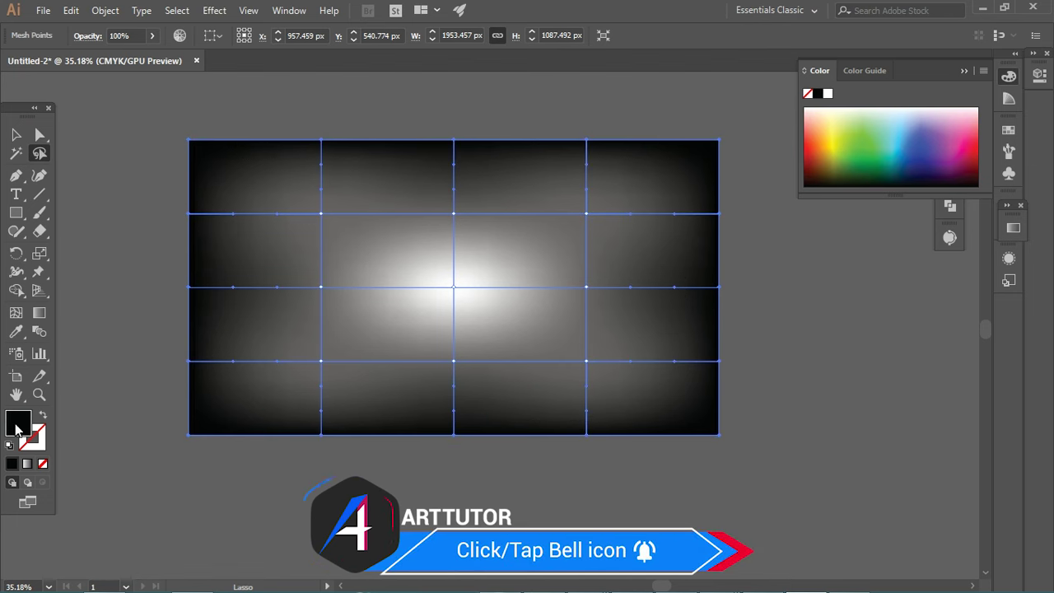
Step: Colour the selected outer mesh points dark navy in the Color Picker
double_click(17, 424)
left_click(824, 256)
left_click(799, 341)
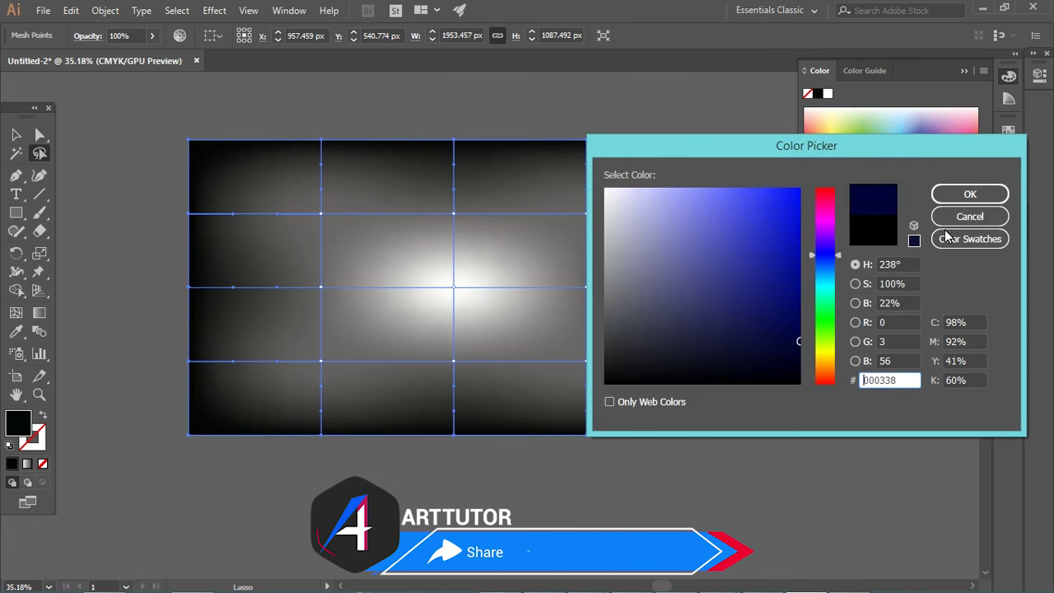
left_click(970, 194)
Step: Colour the central mesh point a light cream
left_click_drag(494, 264, 506, 265)
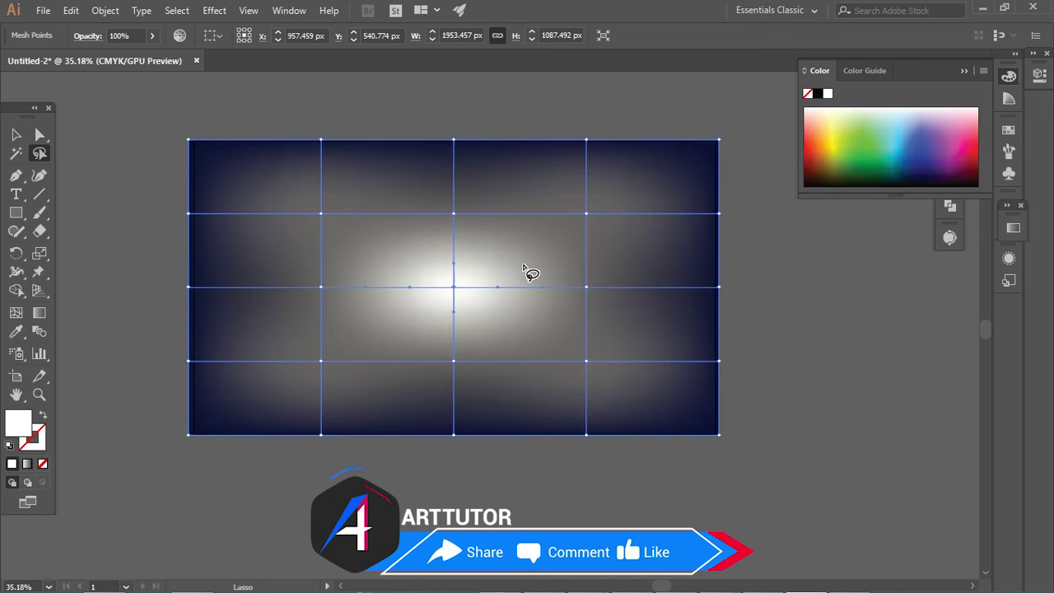
double_click(16, 424)
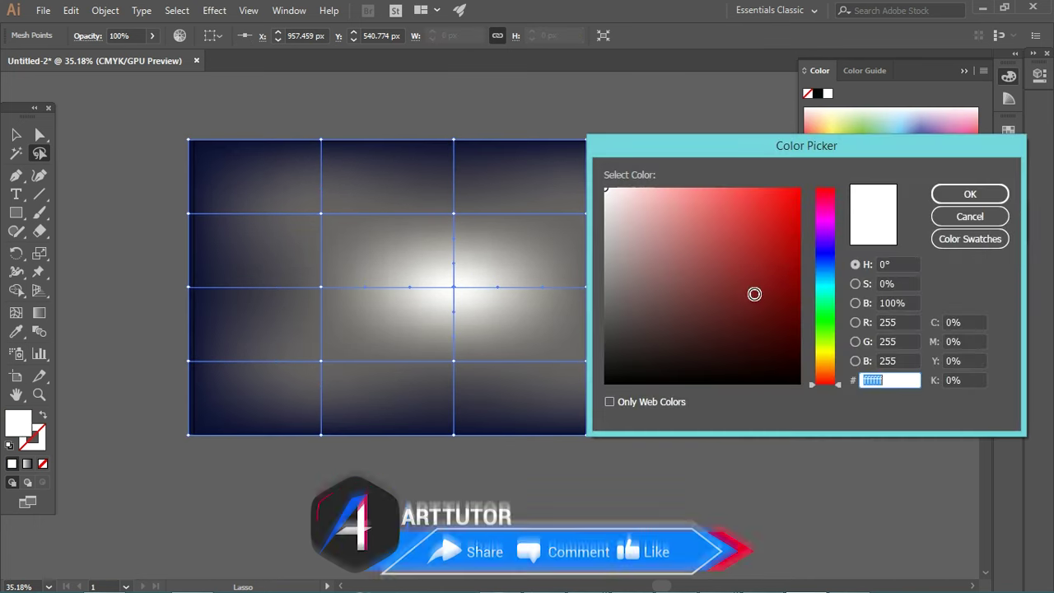
left_click(824, 341)
left_click_drag(653, 200, 631, 189)
left_click(963, 196)
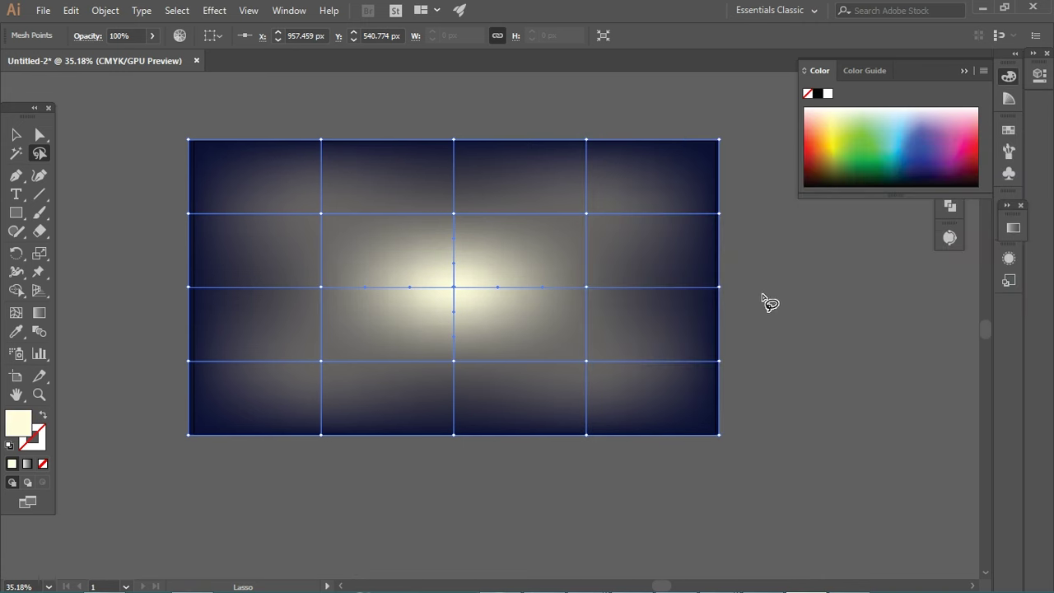
Step: Colour mesh areas orange upper-left, magenta upper-right, cyan lower, green lower-middle
left_click_drag(484, 197, 473, 251)
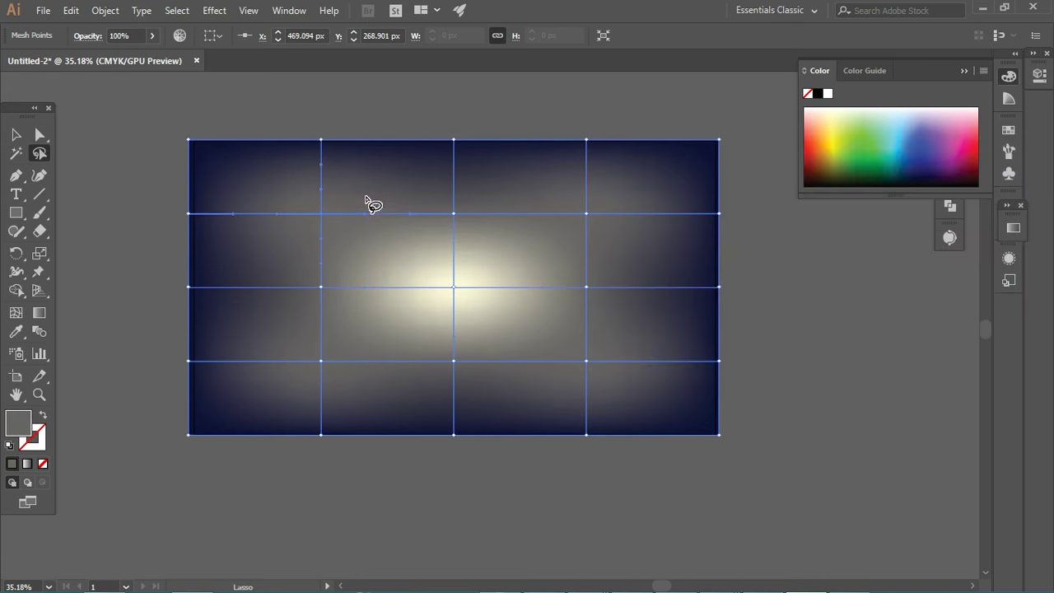
mouse_move(862, 144)
left_mouse_down()
mouse_move(844, 170)
mouse_move(845, 140)
mouse_move(827, 159)
left_mouse_up()
left_click_drag(625, 200, 617, 205)
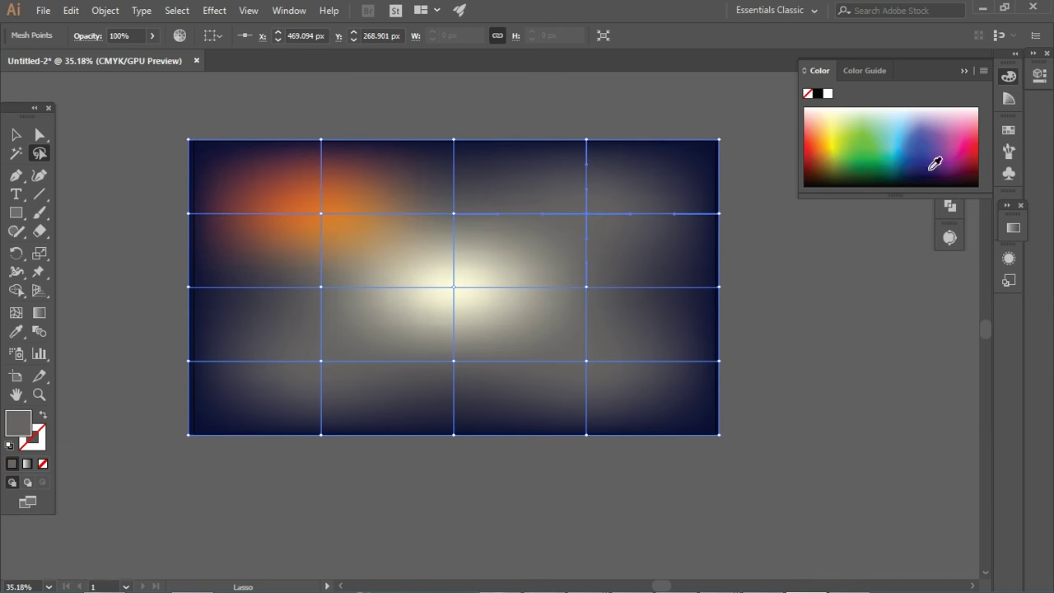
left_click(952, 157)
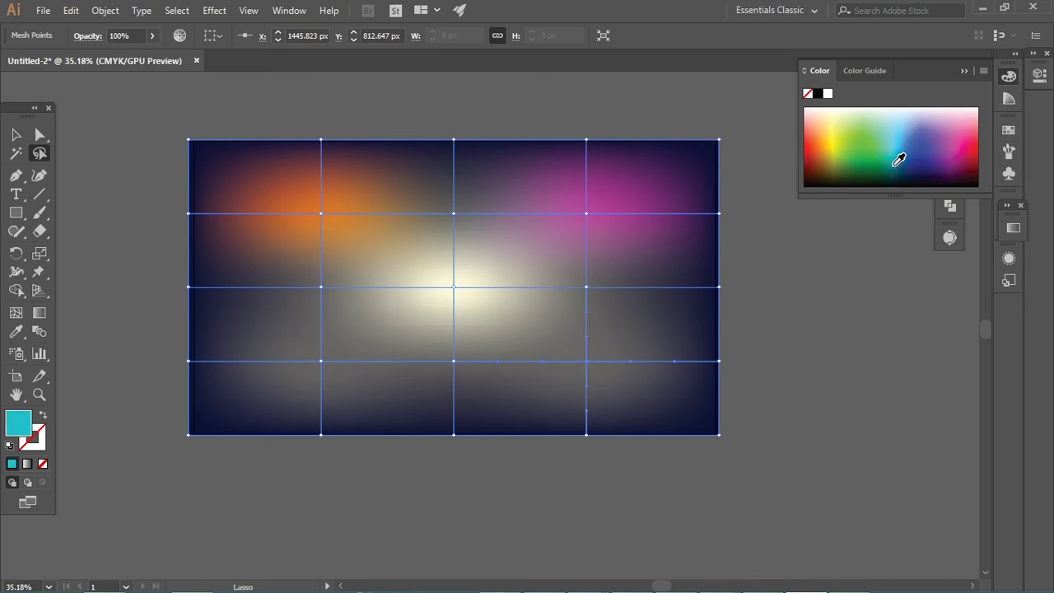
mouse_move(897, 158)
left_mouse_down()
mouse_move(888, 168)
mouse_move(842, 155)
mouse_move(837, 165)
mouse_move(837, 146)
mouse_move(882, 145)
left_mouse_up()
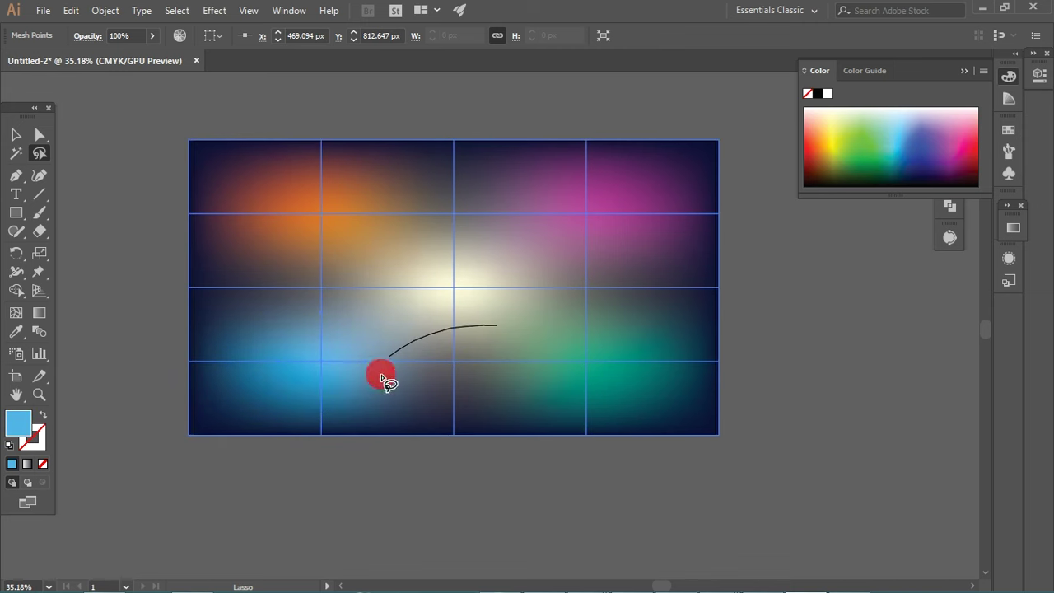
left_click_drag(383, 380, 380, 377)
left_click(878, 142)
Step: Colour the top-middle points yellow, middle-left magenta and centre-right orange-yellow
left_click_drag(491, 194, 445, 239)
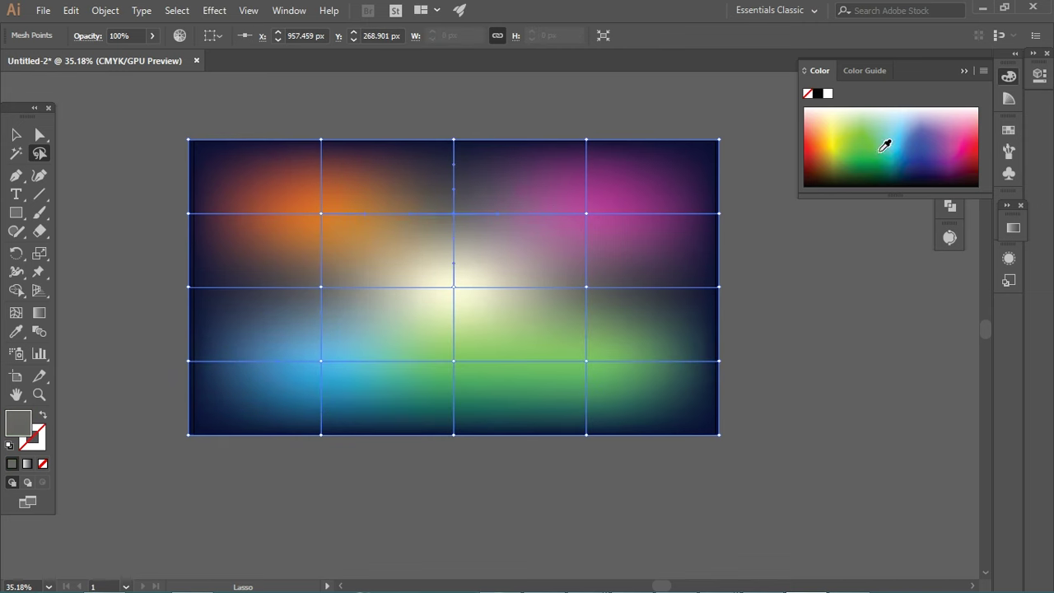
left_click(838, 147)
left_click_drag(381, 254, 321, 334)
left_click_drag(910, 153, 956, 153)
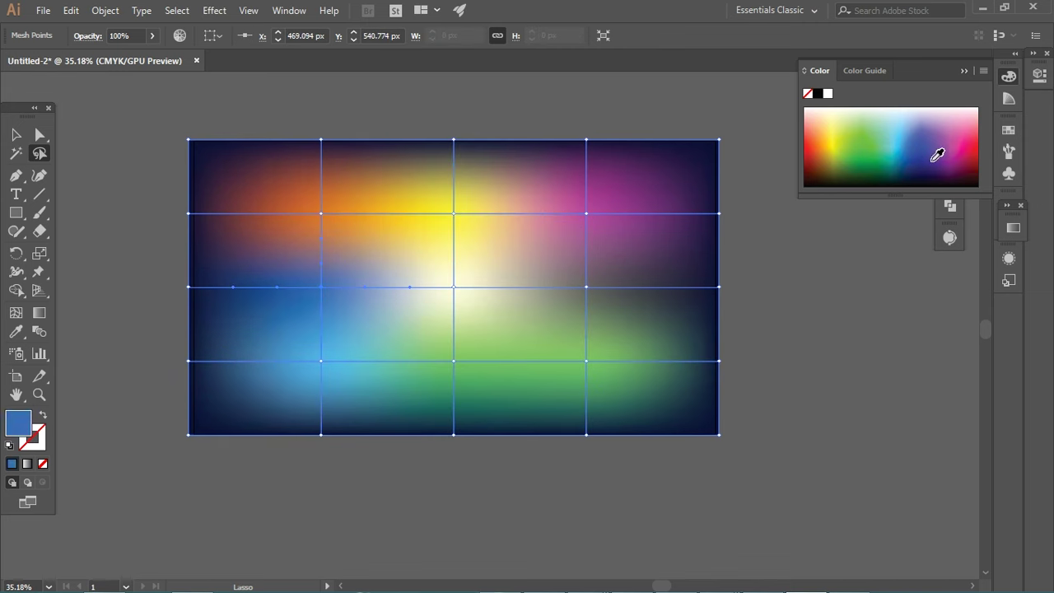
left_click_drag(609, 325, 613, 328)
left_click_drag(873, 150, 831, 148)
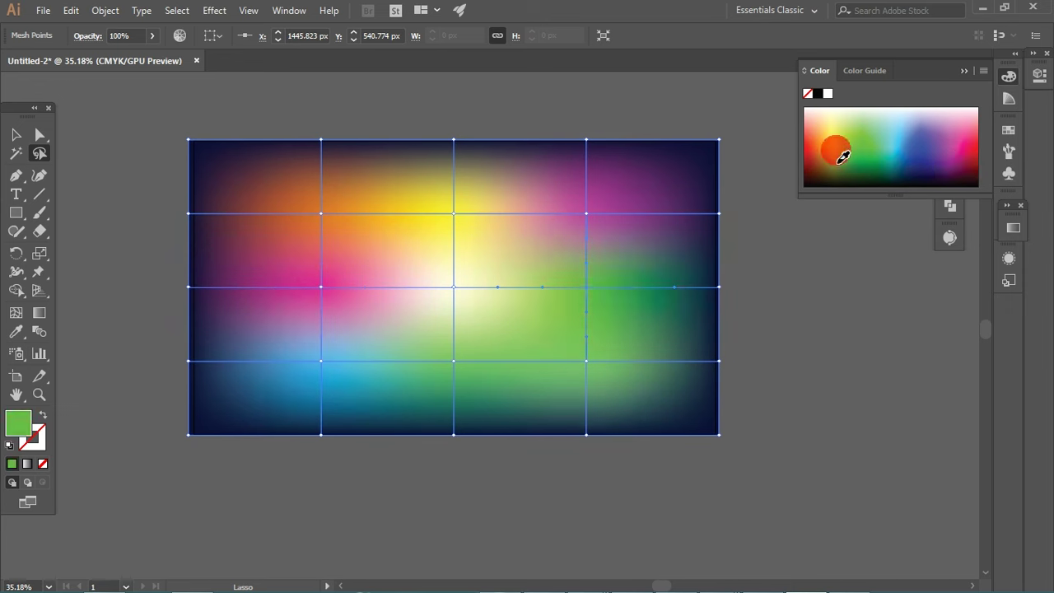
Step: Draw a circle with the Ellipse Tool above the artboard
left_click(832, 305)
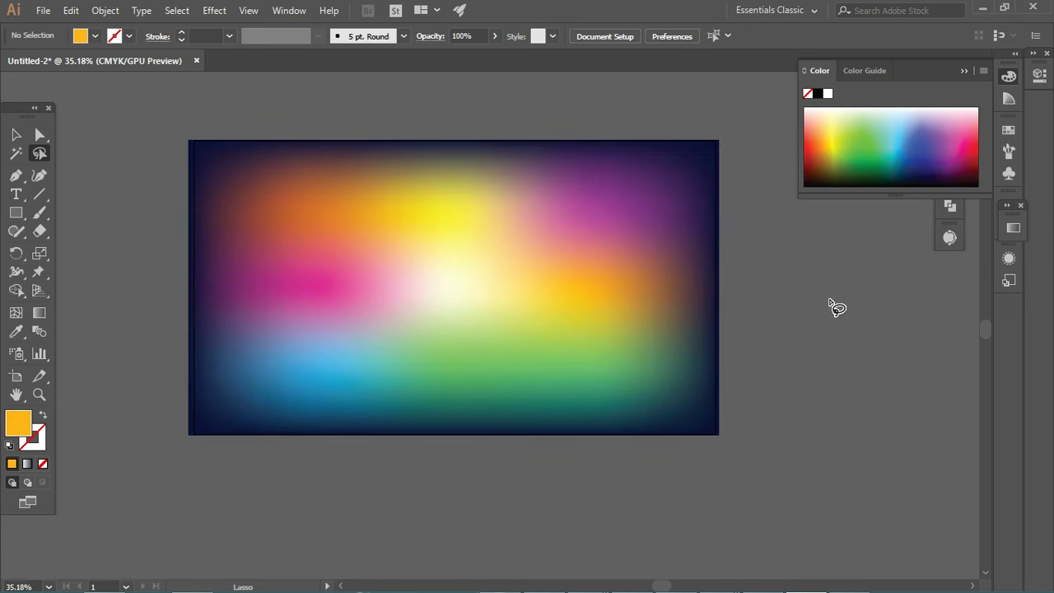
scroll(390, 230, "up", 2)
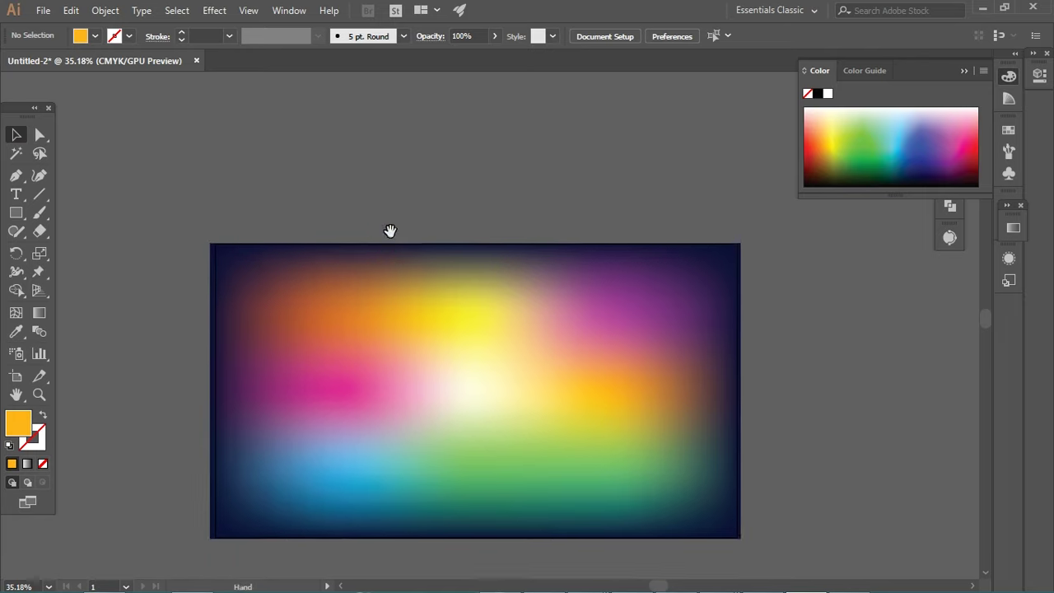
scroll(440, 207, "up", 2)
left_click_drag(440, 207, 410, 227)
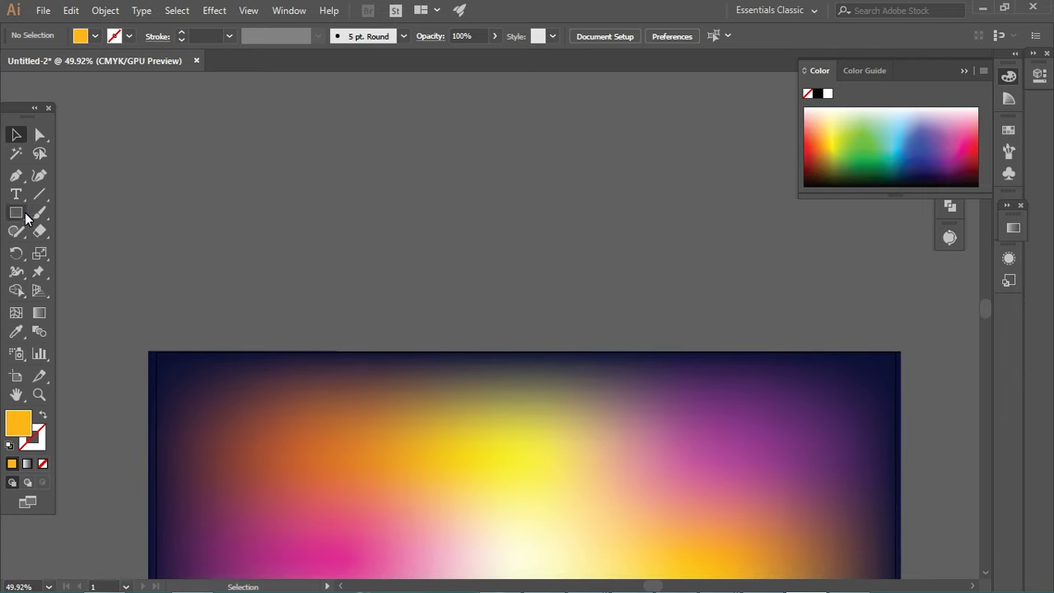
left_click_drag(16, 212, 78, 257)
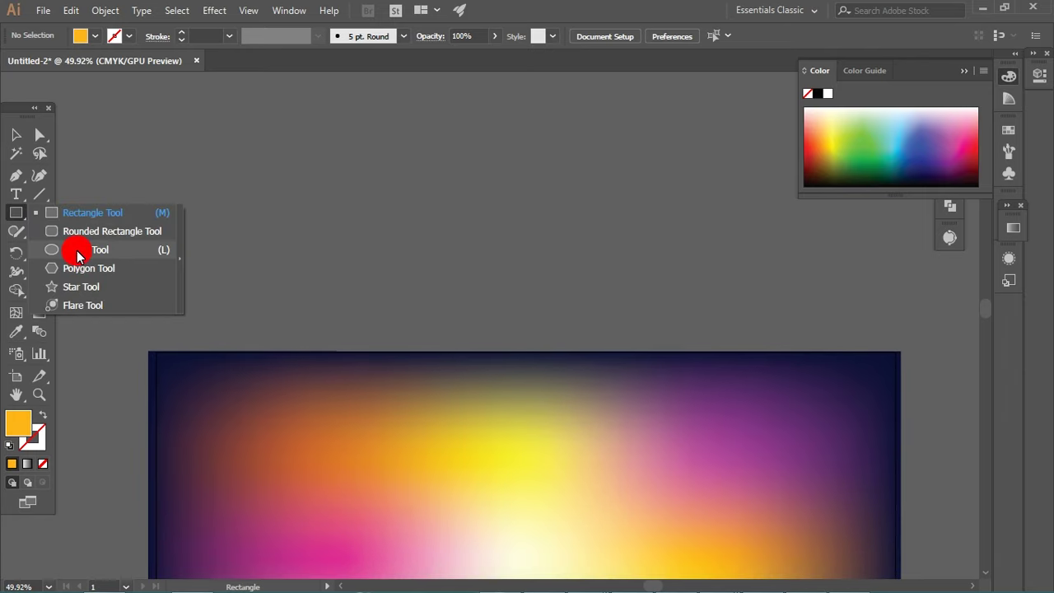
left_click_drag(301, 207, 360, 266)
key("v")
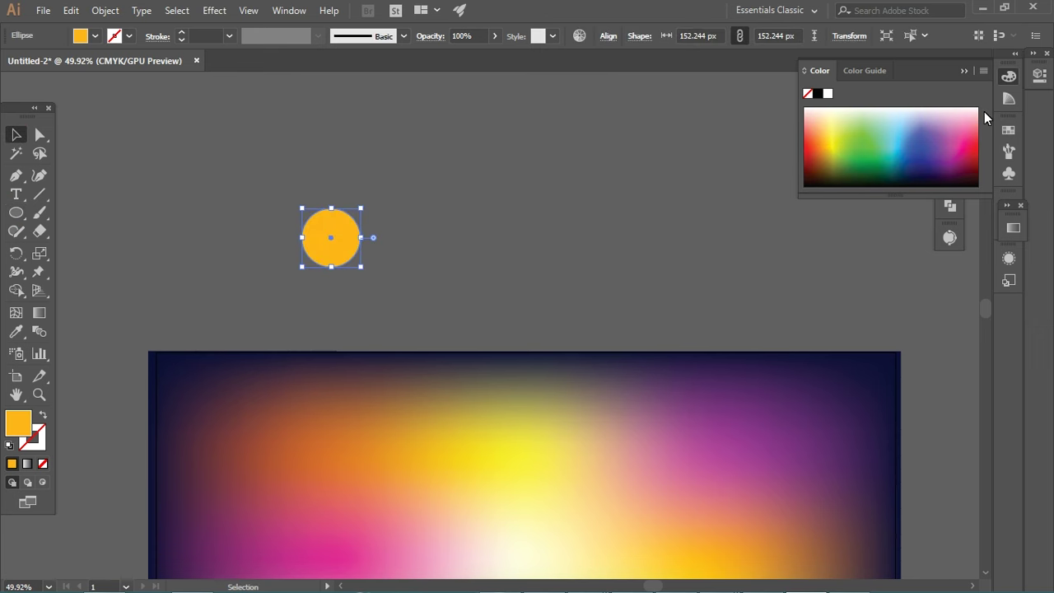
Step: Give the circle a radial gradient fill
left_click(984, 73)
left_click(1012, 228)
left_click(930, 245)
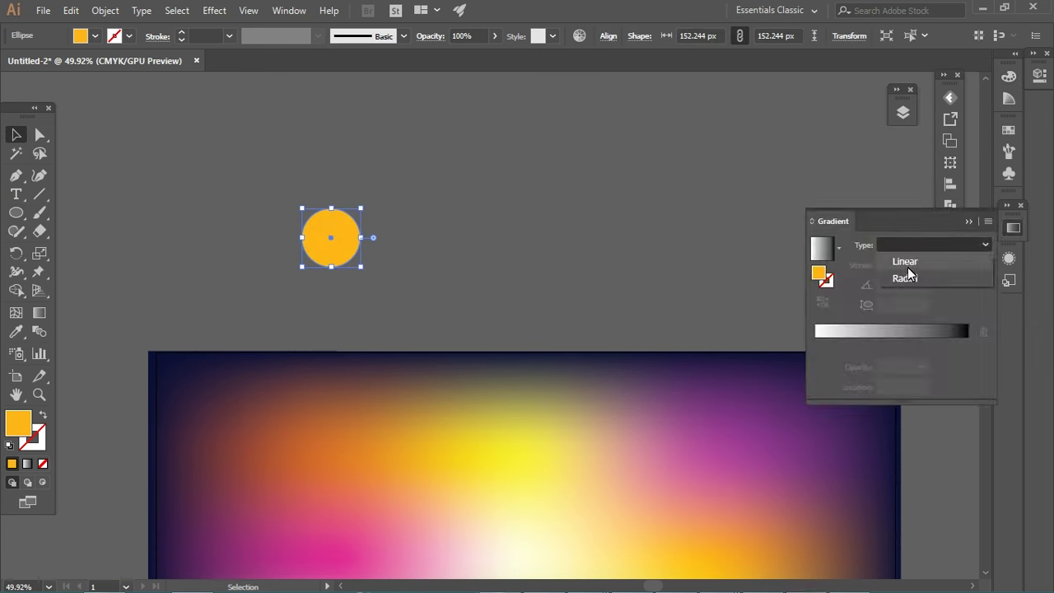
left_click(905, 276)
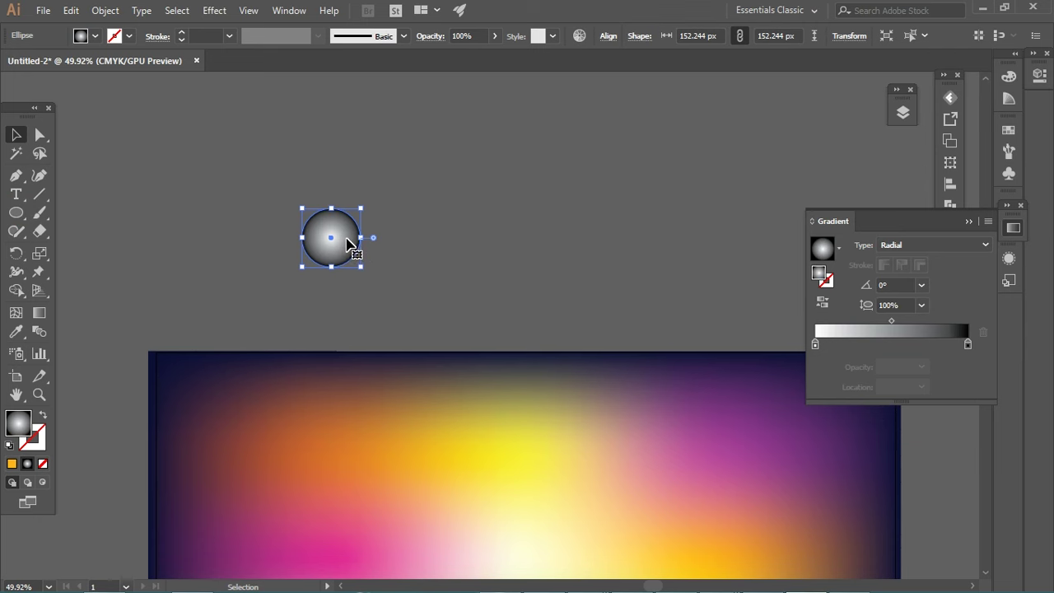
Step: Set the gradient's outer stop to white at 0% opacity for a soft glow
scroll(439, 172, "down", 2)
scroll(432, 166, "down", 2)
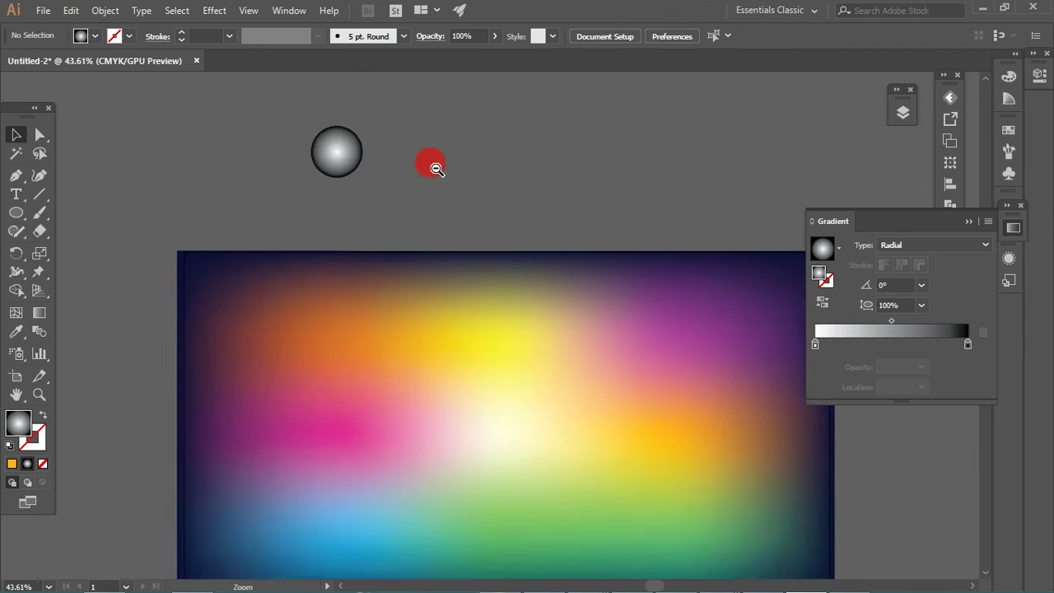
left_click(341, 152)
double_click(968, 344)
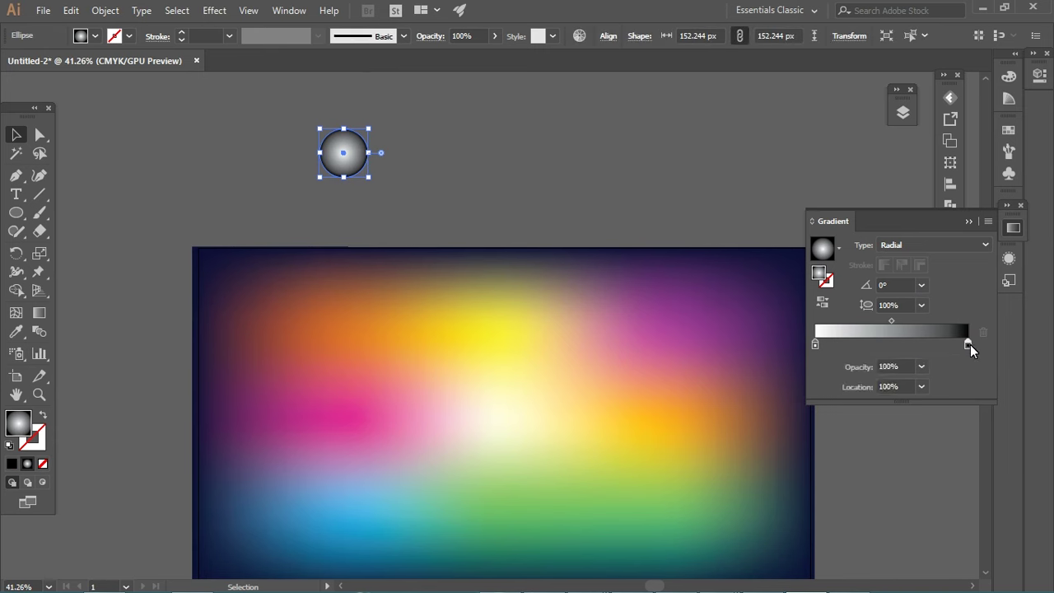
left_click(803, 479)
left_click(857, 374)
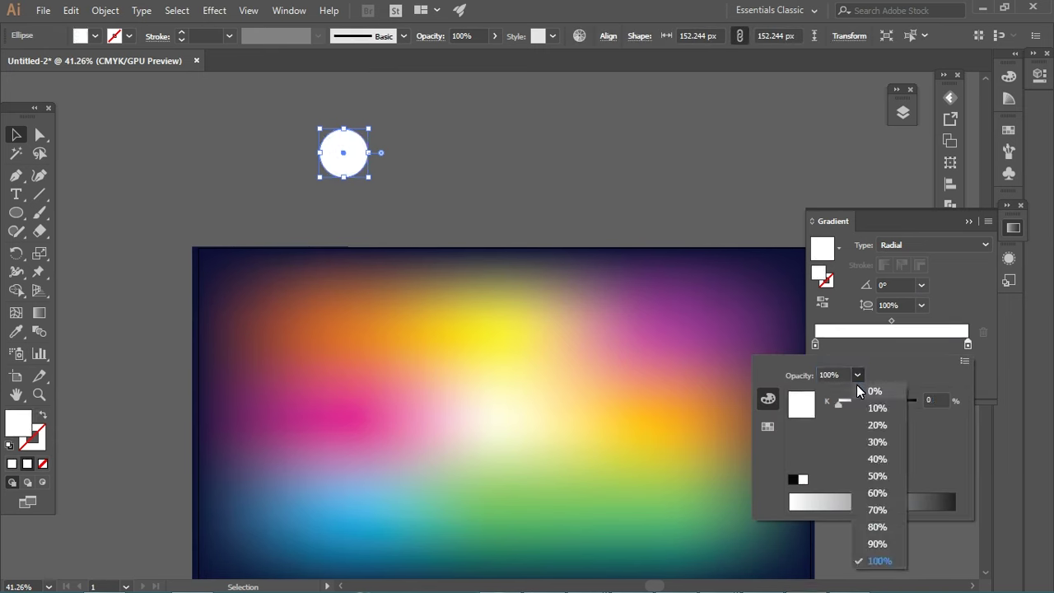
left_click(347, 220)
scroll(461, 162, "down", 1)
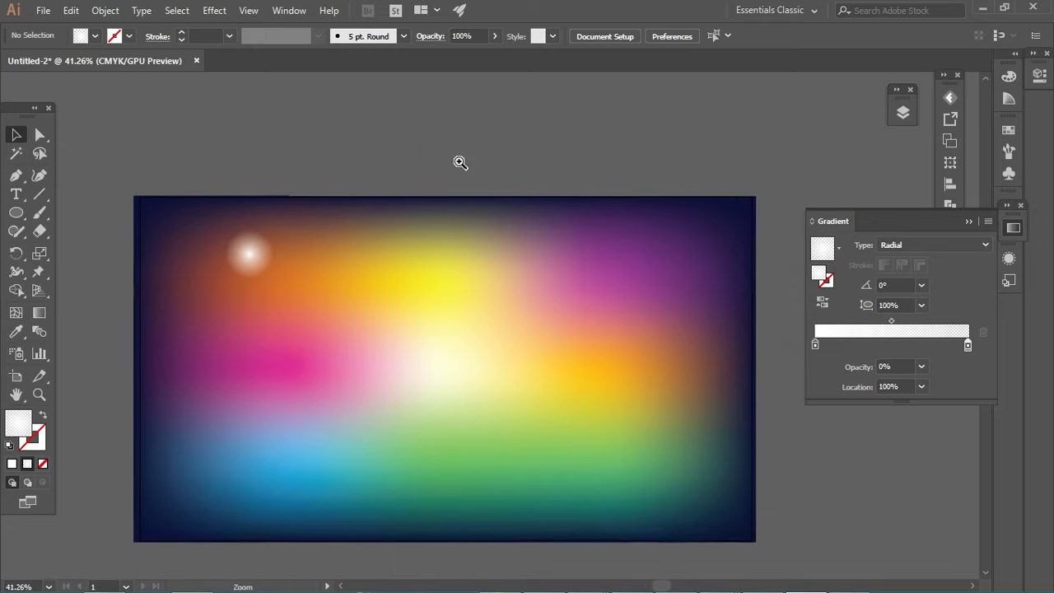
left_click(1017, 175)
Step: Save the glow circle as symbol 'blurcircle' and delete the original from the canvas
left_click_drag(794, 180, 852, 188)
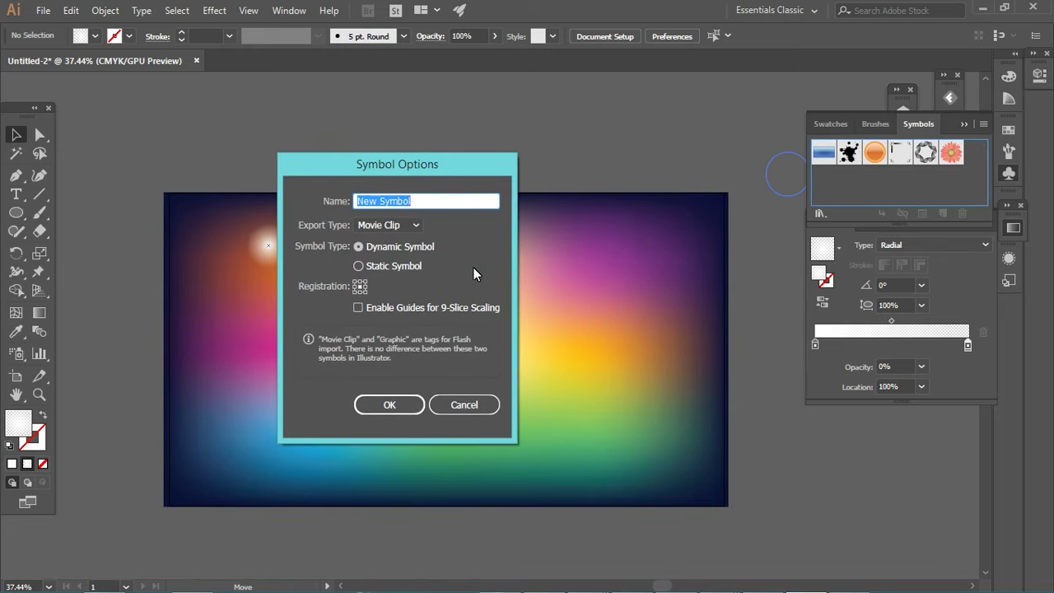
type("blurcircle")
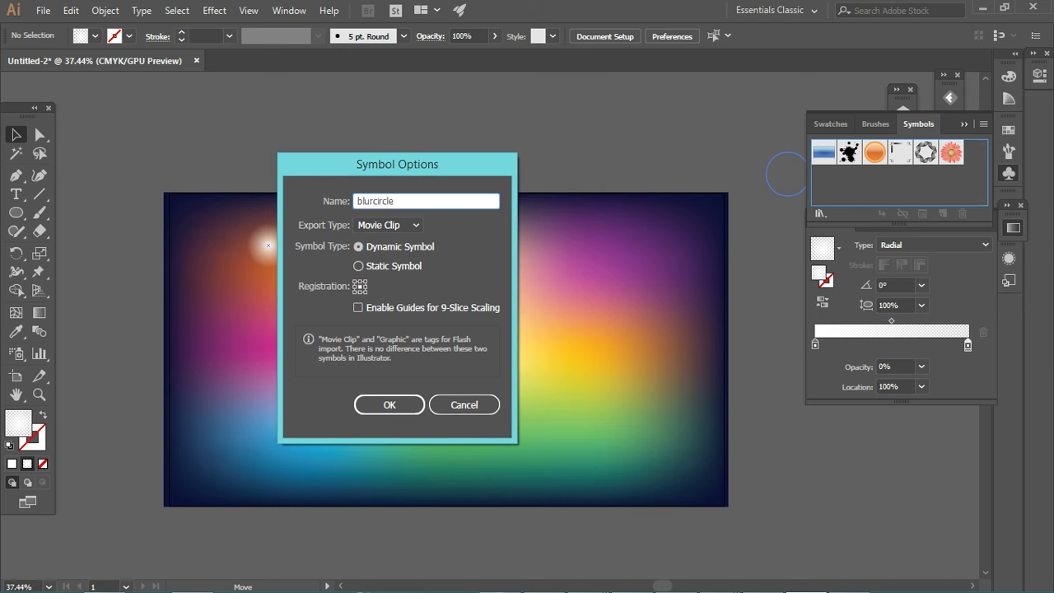
key("Return")
key("Delete")
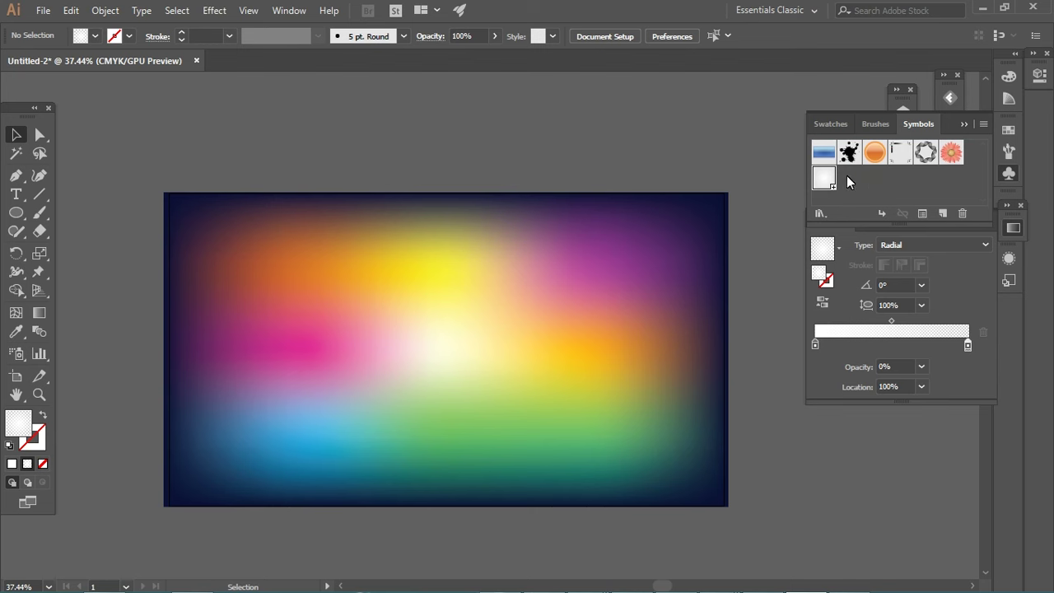
Step: Spray many blurcircle glows across the background with the Symbol Sprayer
left_click(964, 123)
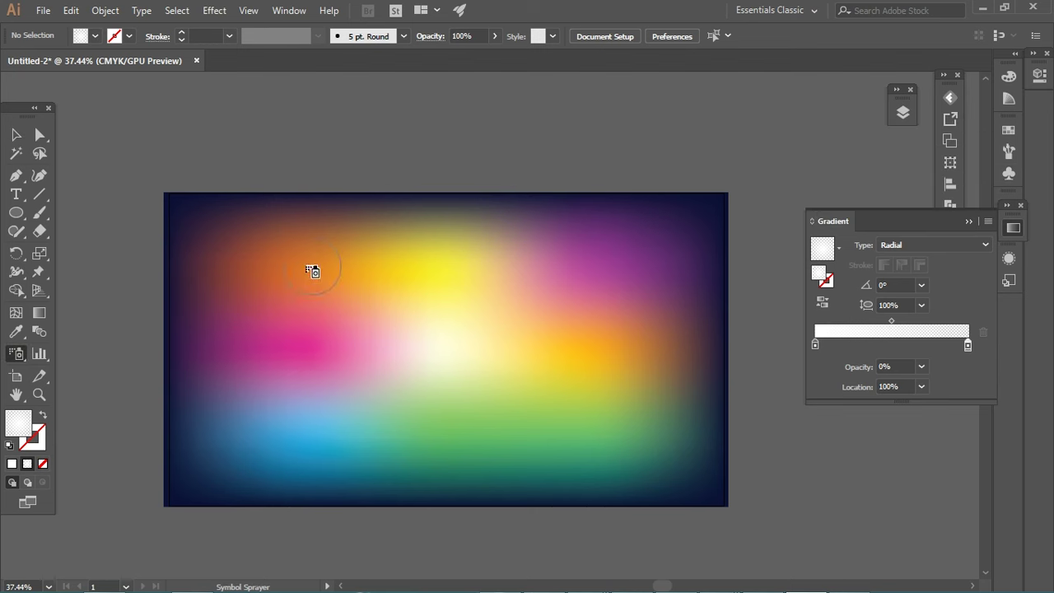
left_click(258, 288)
left_click(395, 378)
left_click(473, 379)
left_click(602, 236)
left_click(675, 249)
left_click(384, 430)
left_click_drag(569, 463, 200, 454)
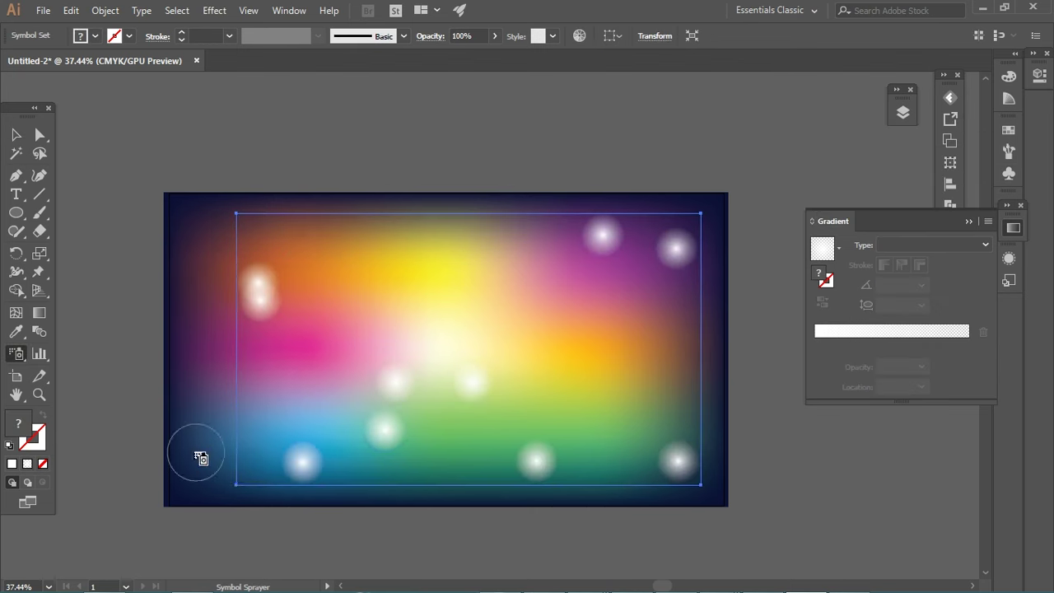
left_click(197, 428)
left_click(464, 278)
left_click(623, 313)
left_click(379, 238)
left_click(227, 238)
mouse_move(200, 264)
left_mouse_down()
mouse_move(532, 236)
mouse_move(468, 233)
mouse_move(699, 400)
mouse_move(619, 471)
mouse_move(223, 470)
mouse_move(352, 302)
left_mouse_up()
Step: Fade several sprayed glows with the Symbol Screener
left_click(18, 358)
left_click_drag(18, 358, 135, 464)
left_click(271, 349)
mouse_move(576, 252)
left_mouse_down()
mouse_move(371, 228)
mouse_move(254, 294)
mouse_move(352, 497)
mouse_move(329, 463)
mouse_move(576, 477)
mouse_move(546, 442)
mouse_move(656, 338)
mouse_move(686, 230)
mouse_move(325, 262)
mouse_move(336, 400)
mouse_move(351, 312)
mouse_move(177, 455)
left_mouse_up()
Step: Set the glow set's transparency blend mode to Overlay
key("v")
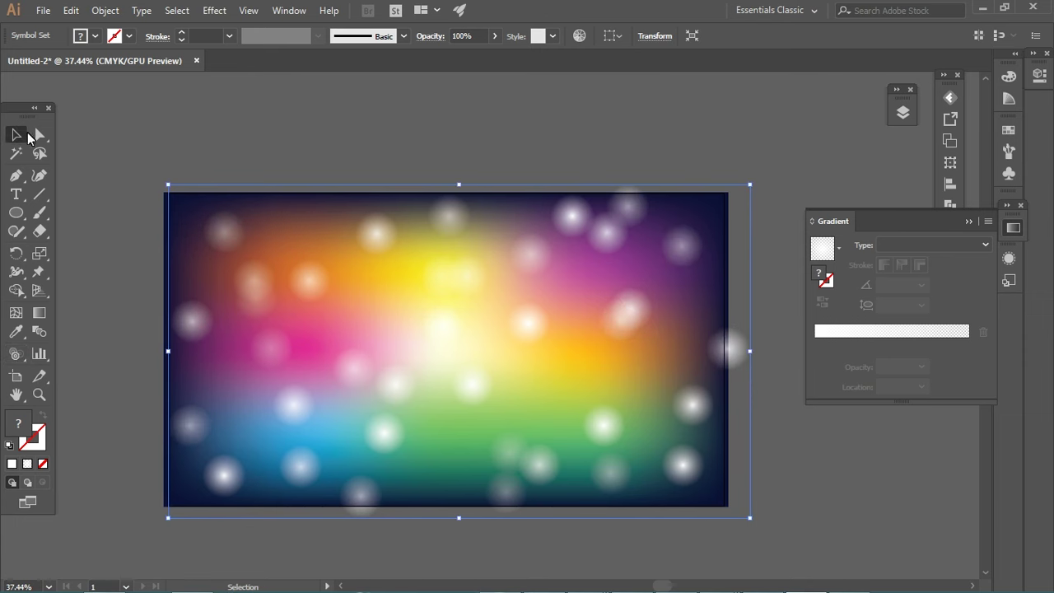
left_click(438, 42)
left_click(325, 62)
key("Escape")
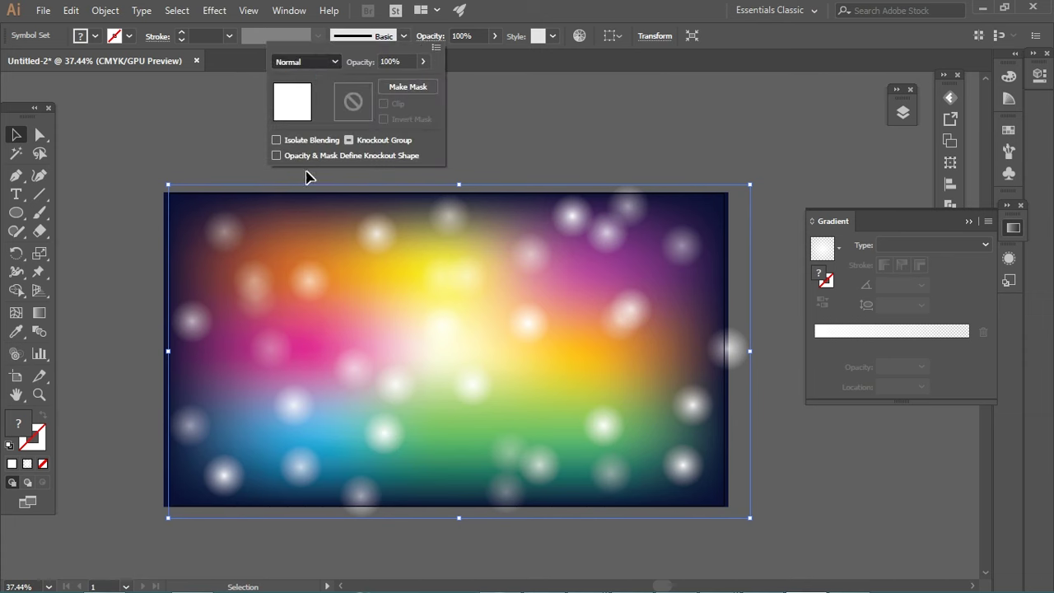
left_click(313, 62)
left_click(311, 211)
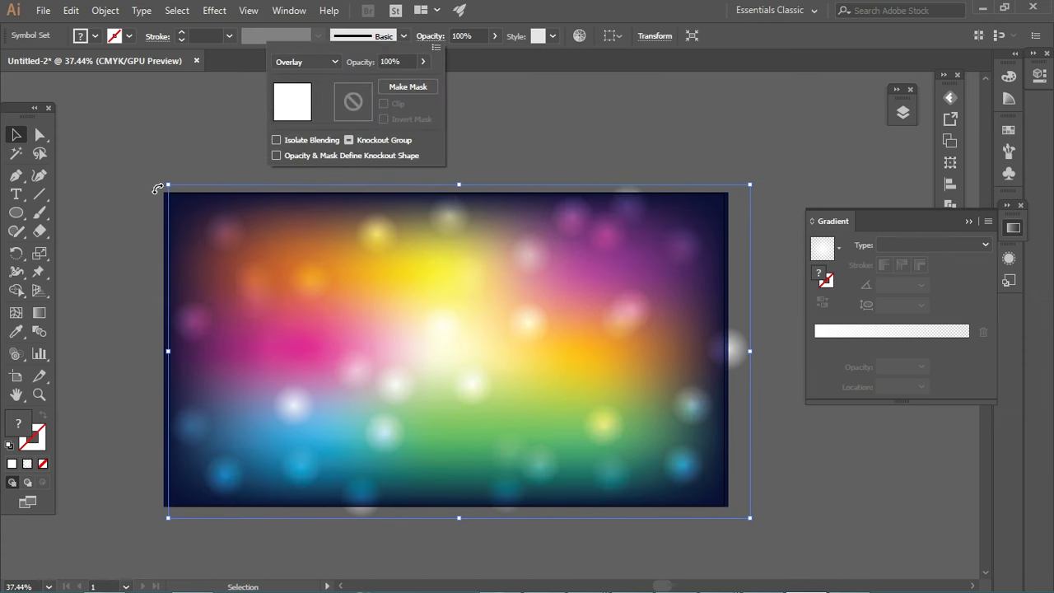
left_click(111, 280)
left_click(116, 301)
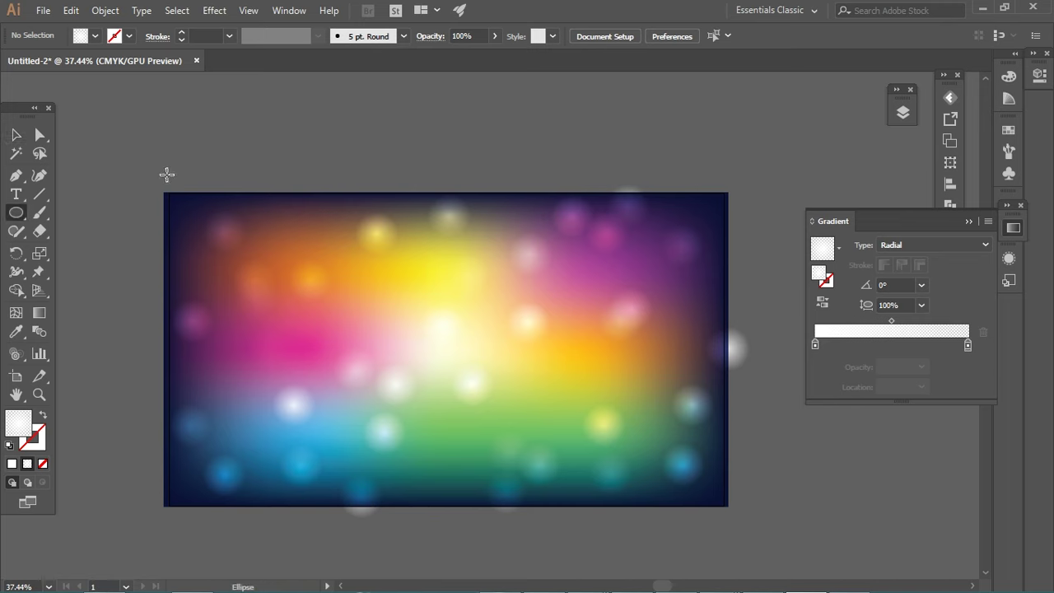
Step: Draw a new radial-gradient circle with a 1 pt white outline
scroll(231, 194, "up", 2)
left_click_drag(317, 245, 257, 164)
key("v")
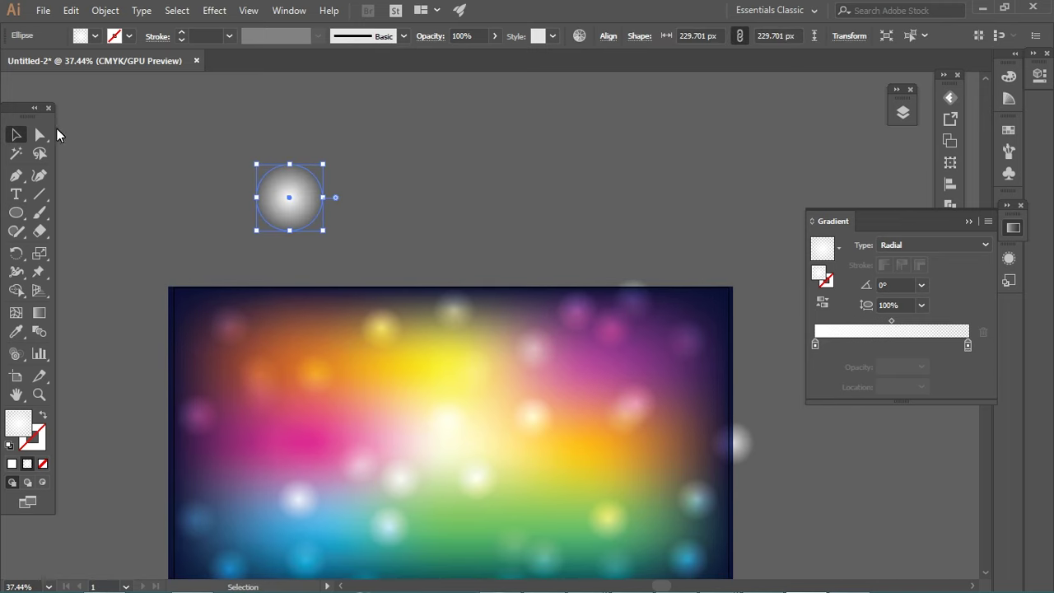
left_click(42, 447)
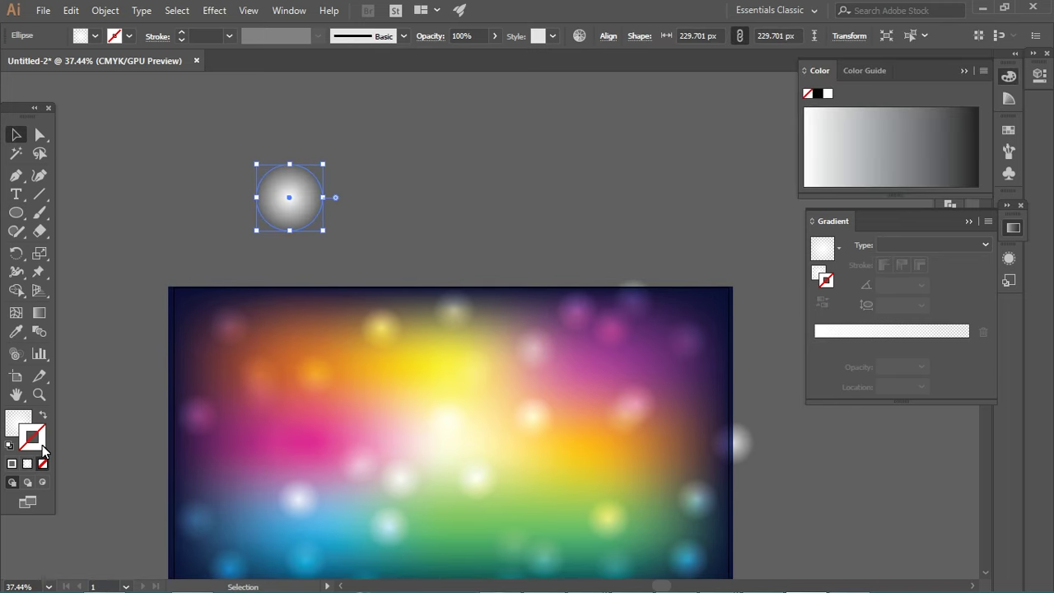
left_click(818, 93)
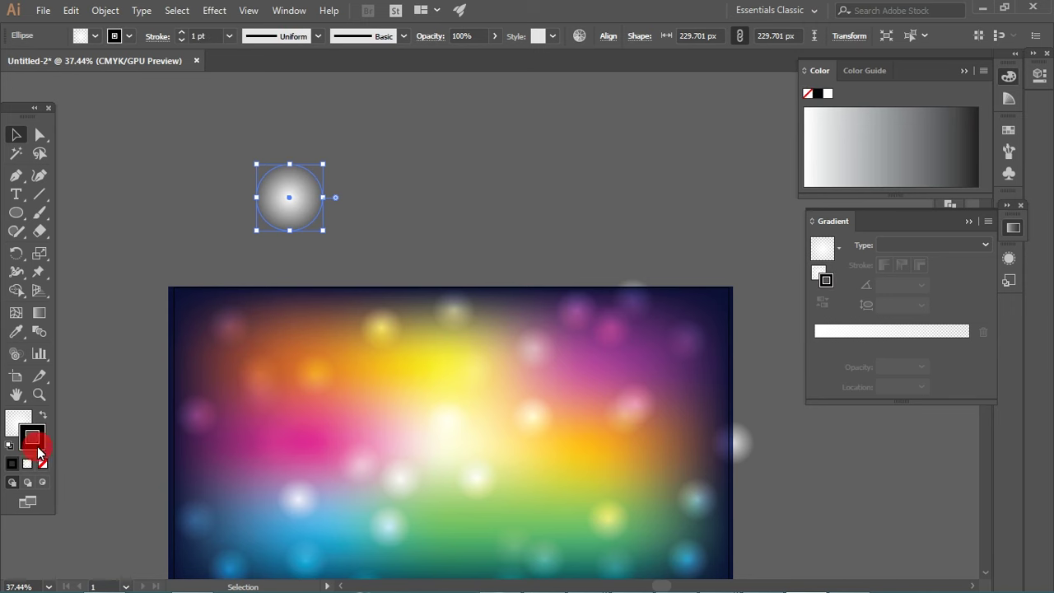
double_click(37, 446)
left_click(955, 194)
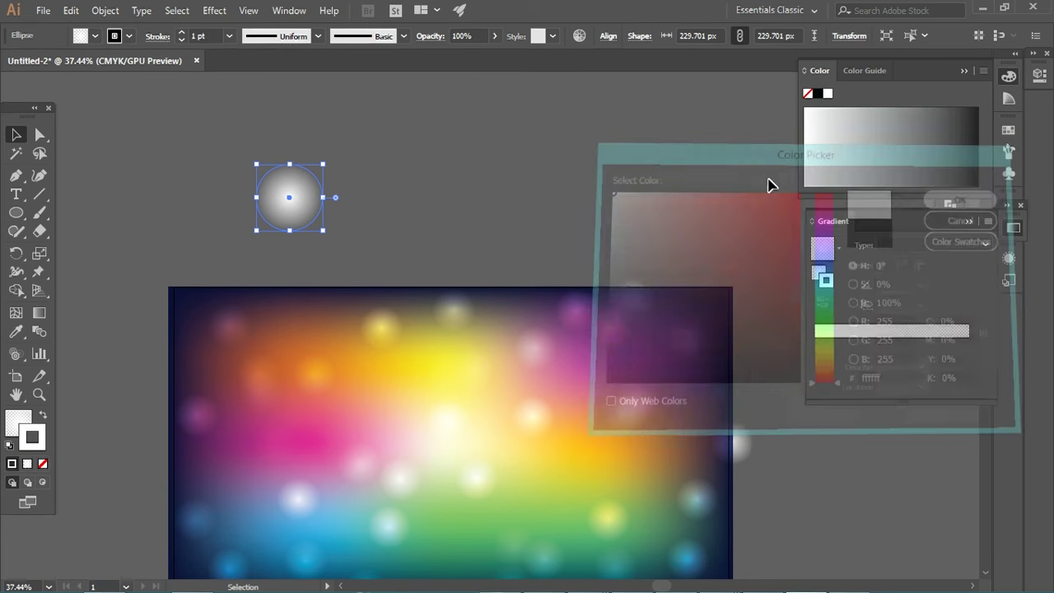
left_click(480, 201)
Step: Save the outlined glow as a new symbol named 'circle2'
left_click(1008, 174)
left_click_drag(395, 202, 874, 181)
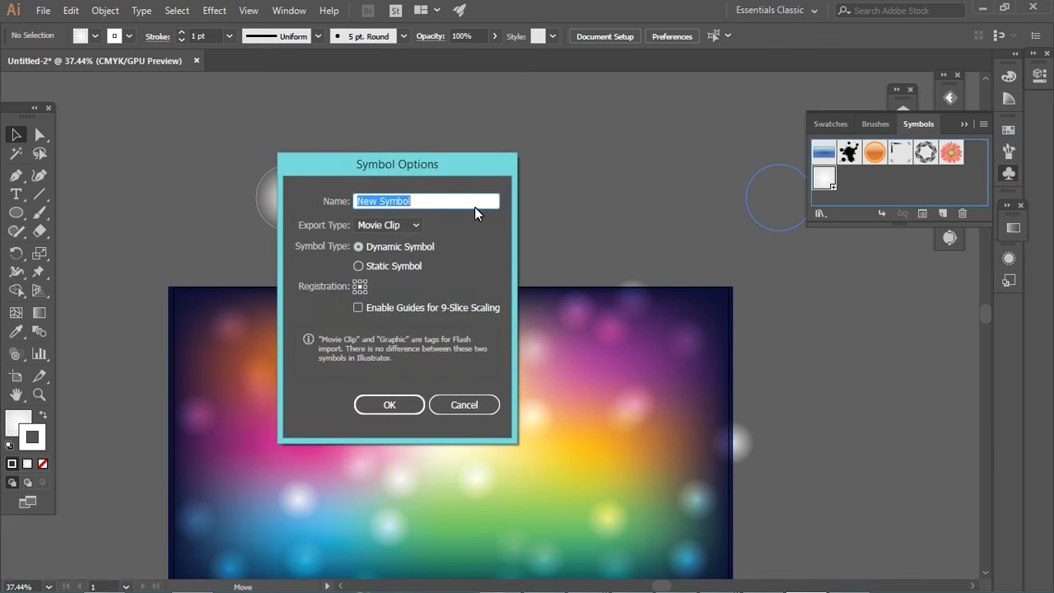
type("circle2")
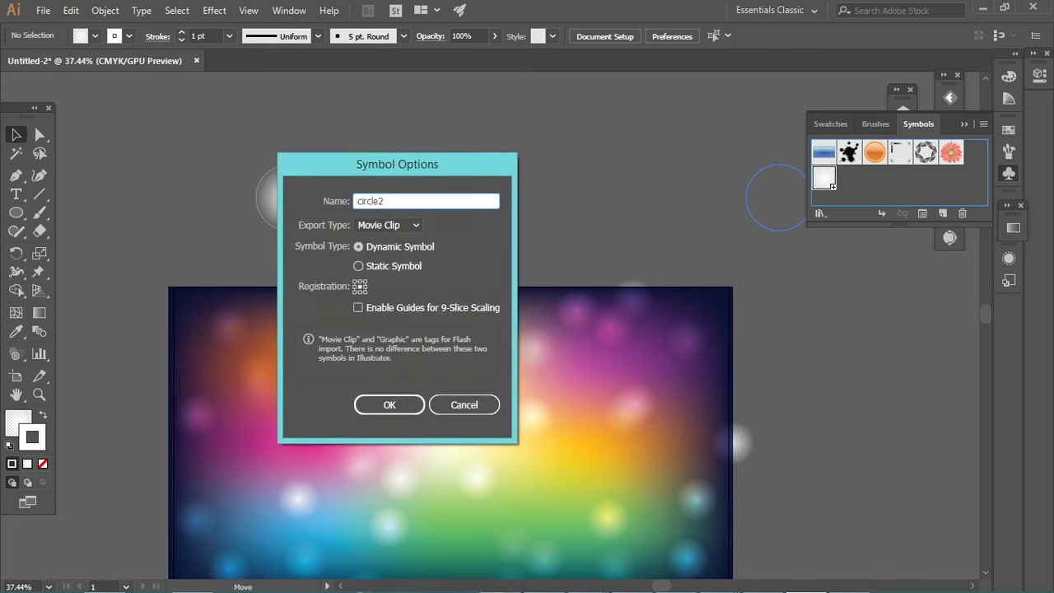
key("Return")
left_click(407, 157)
scroll(407, 158, "down", 3)
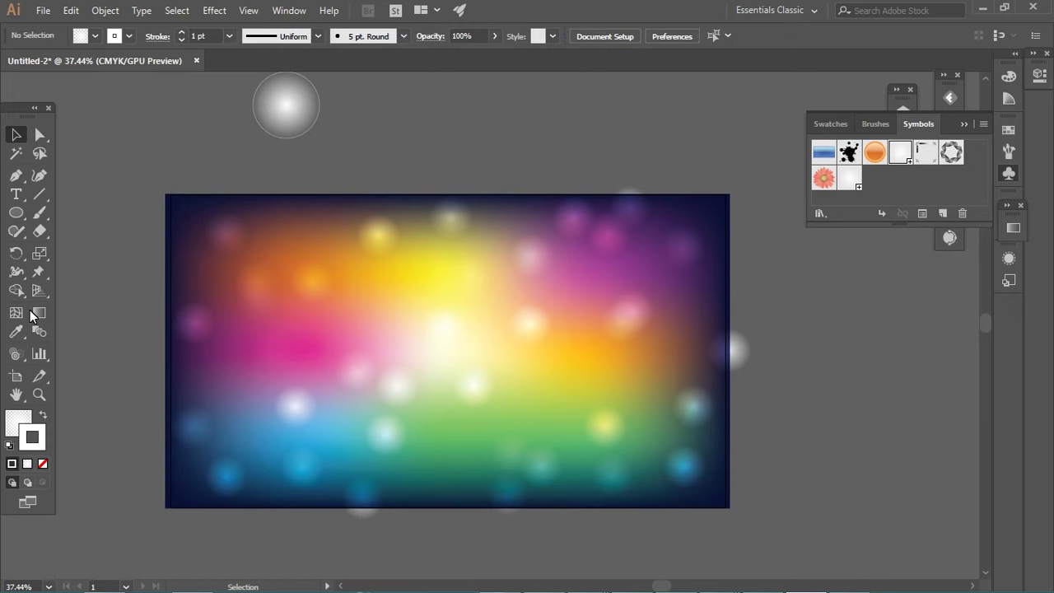
Step: Spray circle symbol glows across the background with the Symbol Sprayer
left_click_drag(24, 365, 94, 344)
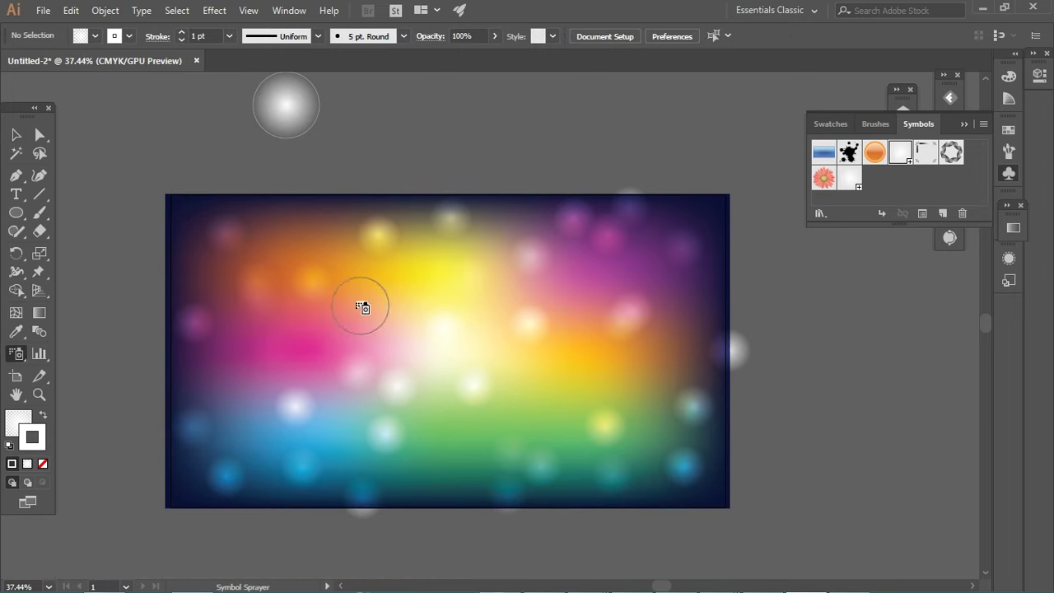
left_click(334, 260)
left_click(274, 358)
mouse_move(613, 284)
left_mouse_down()
mouse_move(658, 453)
mouse_move(508, 271)
mouse_move(211, 442)
mouse_move(427, 336)
mouse_move(423, 219)
mouse_move(689, 258)
mouse_move(649, 468)
mouse_move(255, 399)
mouse_move(466, 329)
mouse_move(588, 334)
mouse_move(721, 370)
left_mouse_up()
Step: Vary the circle glows' sizes with the Symbol Sizer, enlarging some and shrinking others
left_click_drag(15, 360, 91, 412)
left_click(317, 337)
left_click_drag(306, 264, 271, 340)
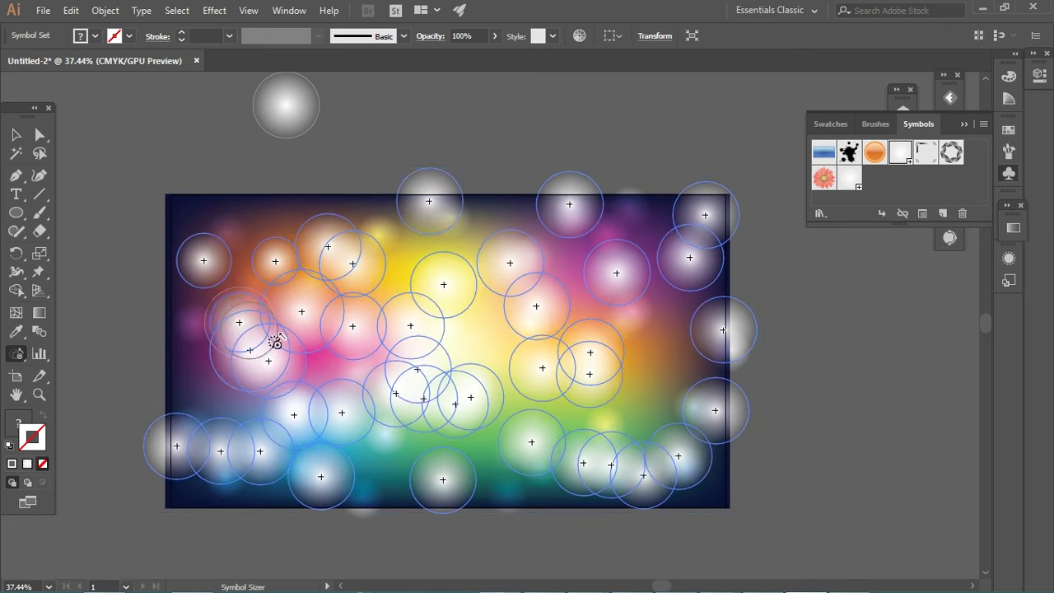
left_click_drag(414, 387, 338, 379)
left_click(435, 482, "alt")
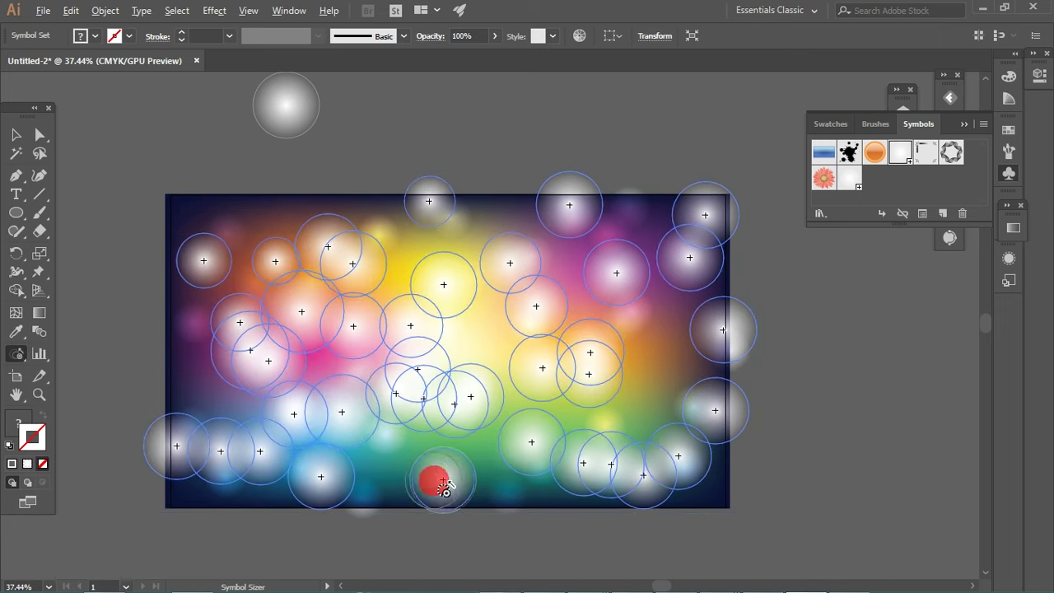
left_click(224, 443, "alt")
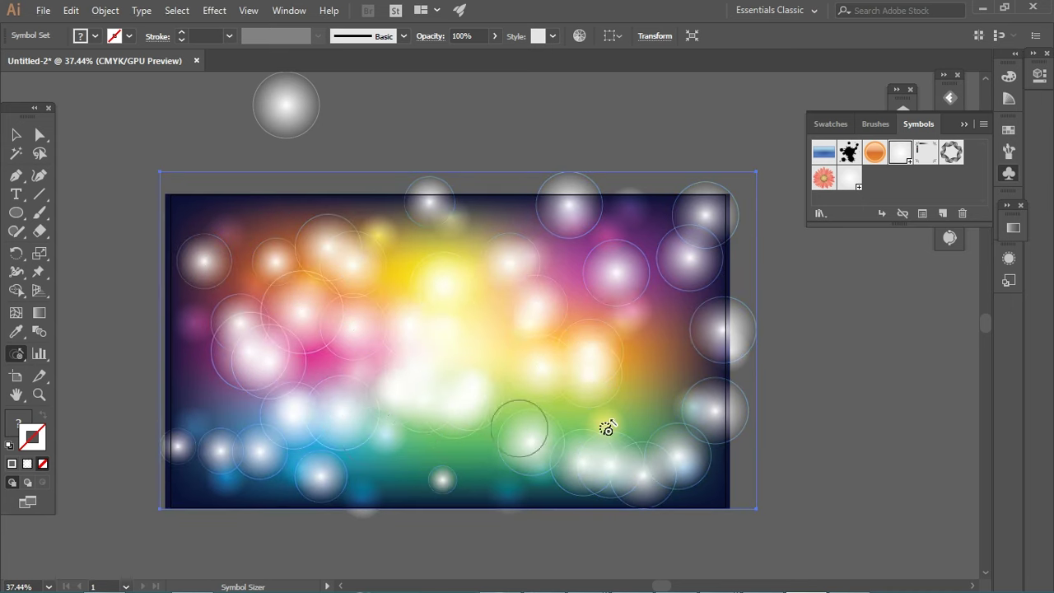
left_click(714, 410, "alt")
left_click(722, 330, "alt")
left_click(594, 358, "alt")
left_click(615, 273, "alt")
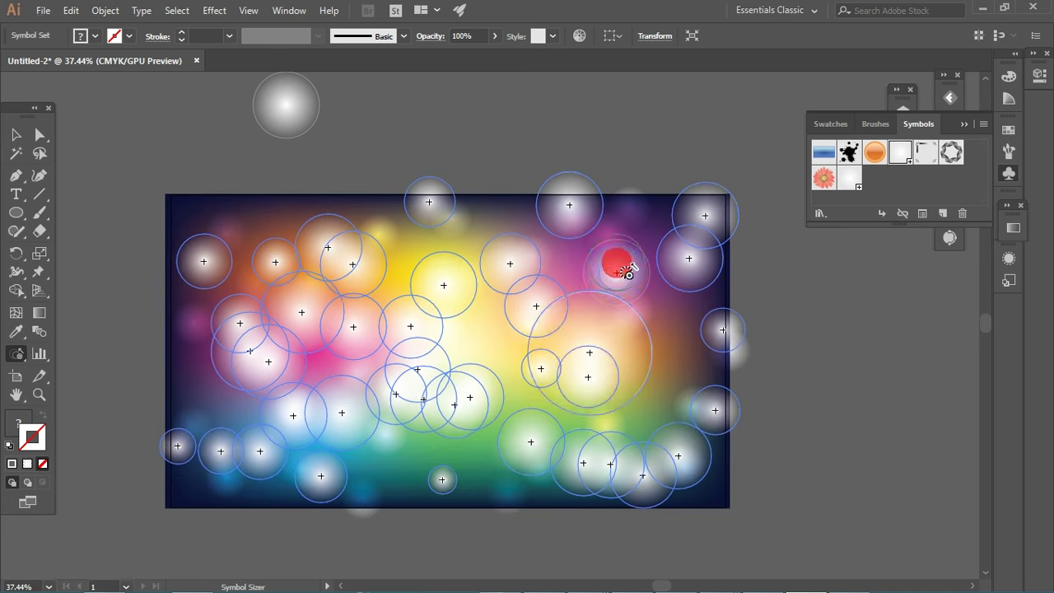
left_click(576, 474, "alt")
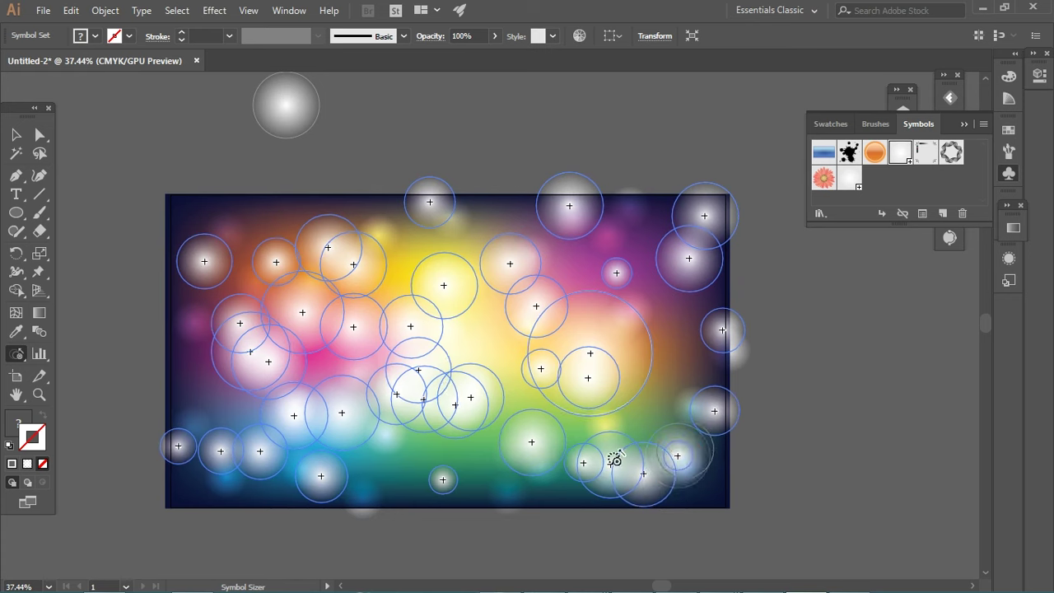
left_click(393, 210, "alt")
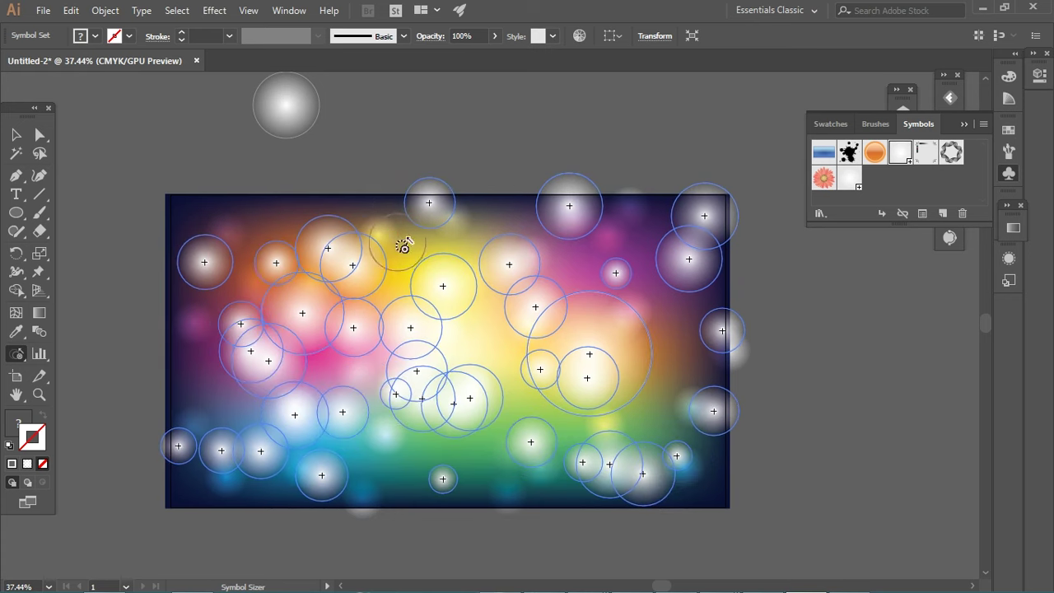
left_click(617, 260, "alt")
Step: Dim several circle glows with the Symbol Screener
mouse_move(16, 353)
left_mouse_down()
mouse_move(108, 418)
mouse_move(124, 464)
left_mouse_up()
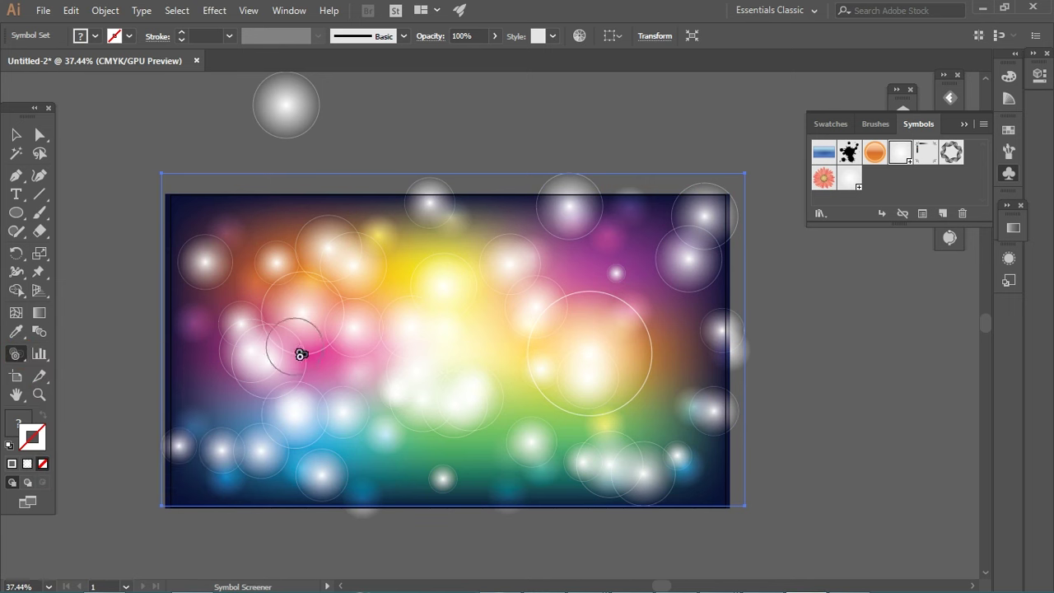
left_click(411, 310)
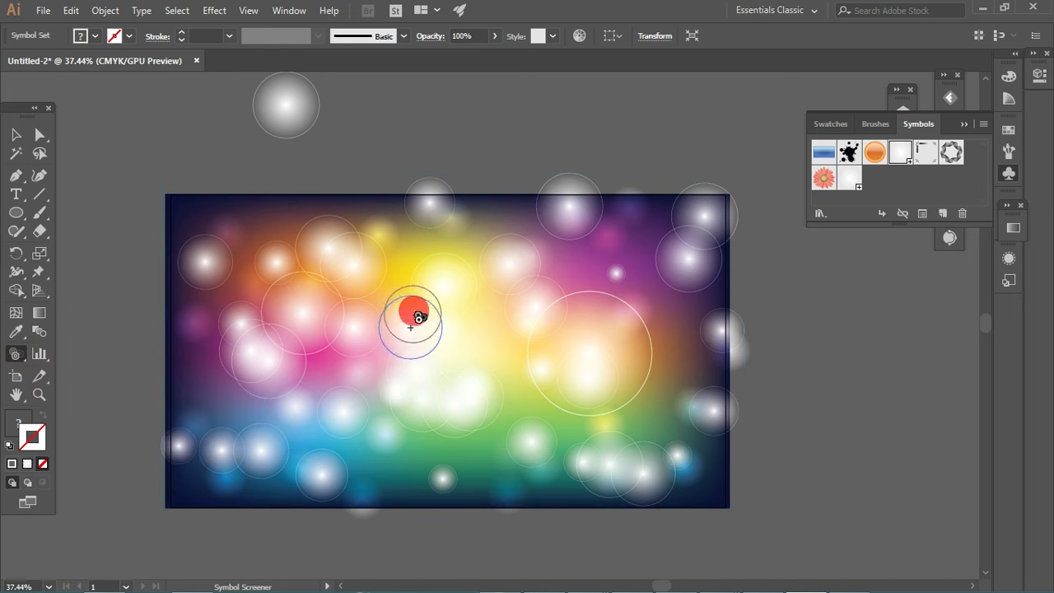
left_click(206, 265)
mouse_move(360, 335)
left_mouse_down()
mouse_move(587, 456)
mouse_move(713, 252)
mouse_move(377, 365)
mouse_move(312, 486)
mouse_move(318, 329)
mouse_move(343, 277)
left_mouse_up()
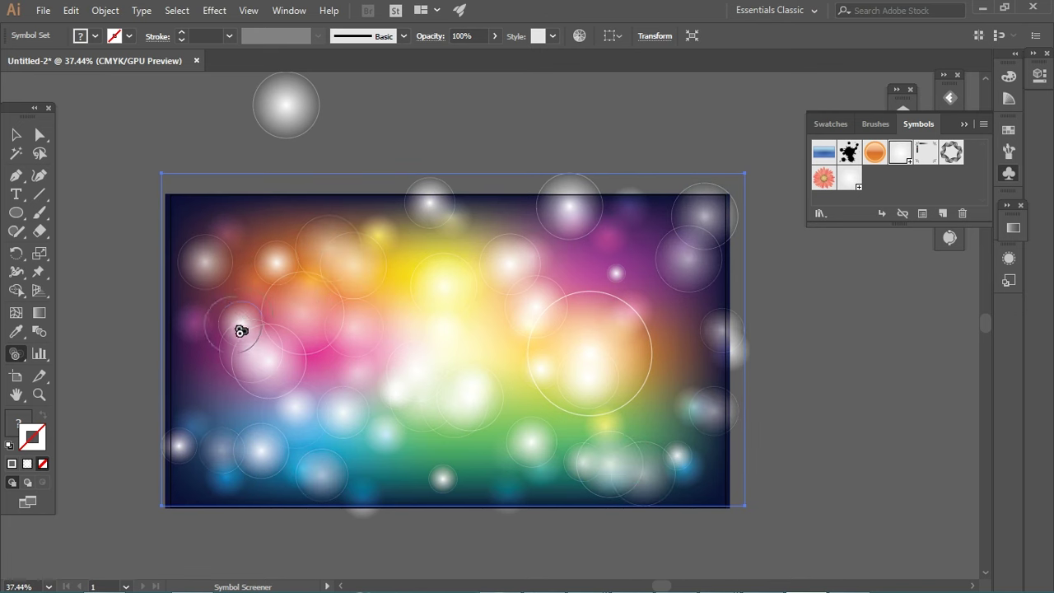
Step: Delete the leftover glow circle at the top and nudge the glow set slightly down
key("v")
left_click(258, 134)
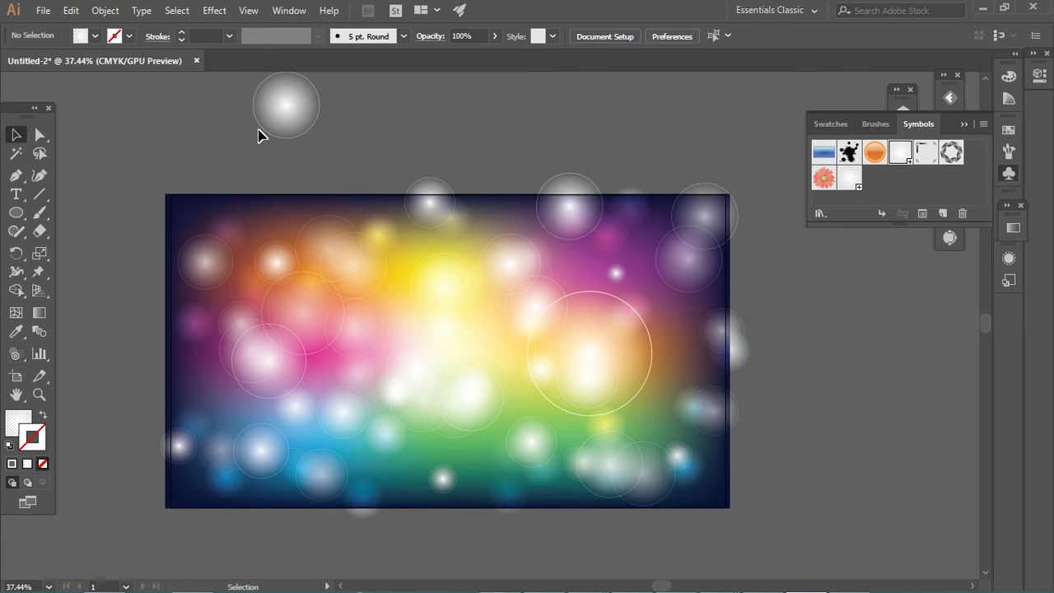
left_click(298, 125)
key("Delete")
left_click(584, 195)
left_click_drag(560, 219, 558, 232)
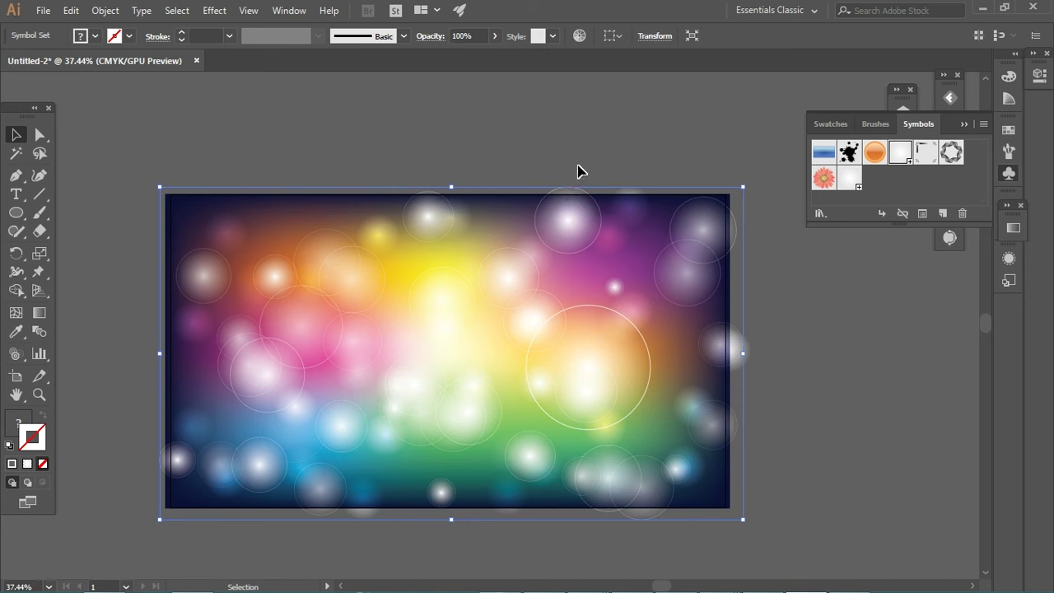
left_click(579, 170)
Step: Recolor the background gradient mesh, dragging its brightness down to 36
left_click(254, 212)
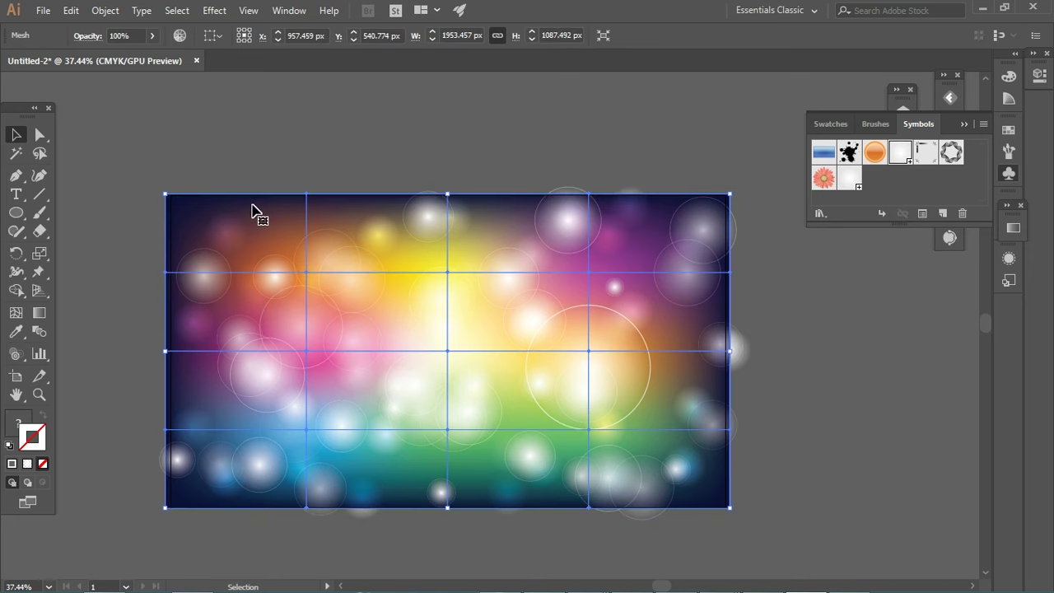
left_click(971, 123)
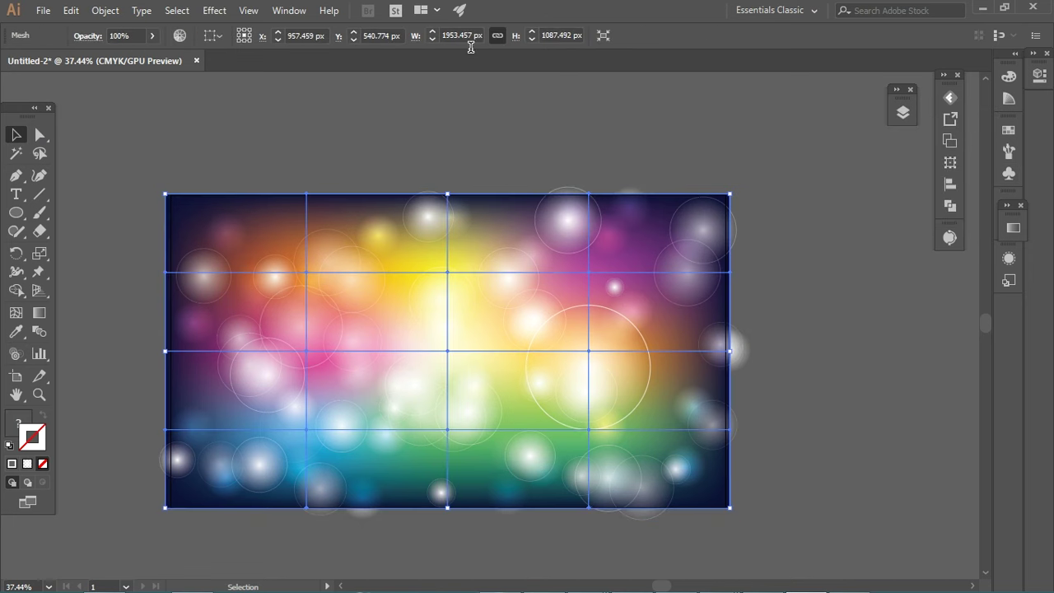
left_click(179, 36)
left_click(826, 129)
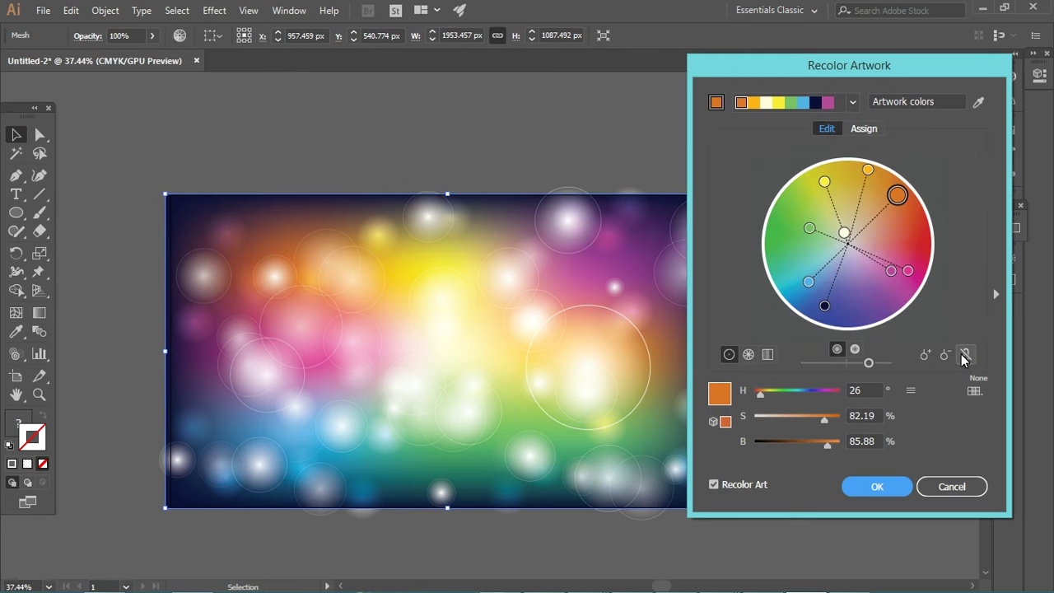
mouse_move(868, 362)
left_mouse_down()
mouse_move(894, 359)
mouse_move(817, 362)
left_mouse_up()
left_click(779, 442)
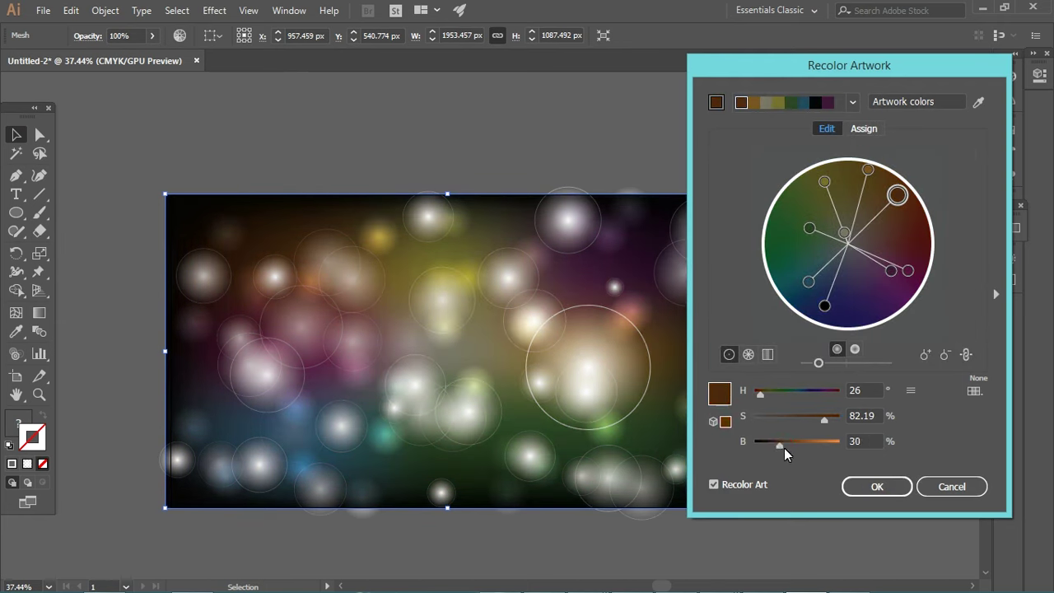
left_click_drag(783, 448, 773, 450)
left_click(786, 447)
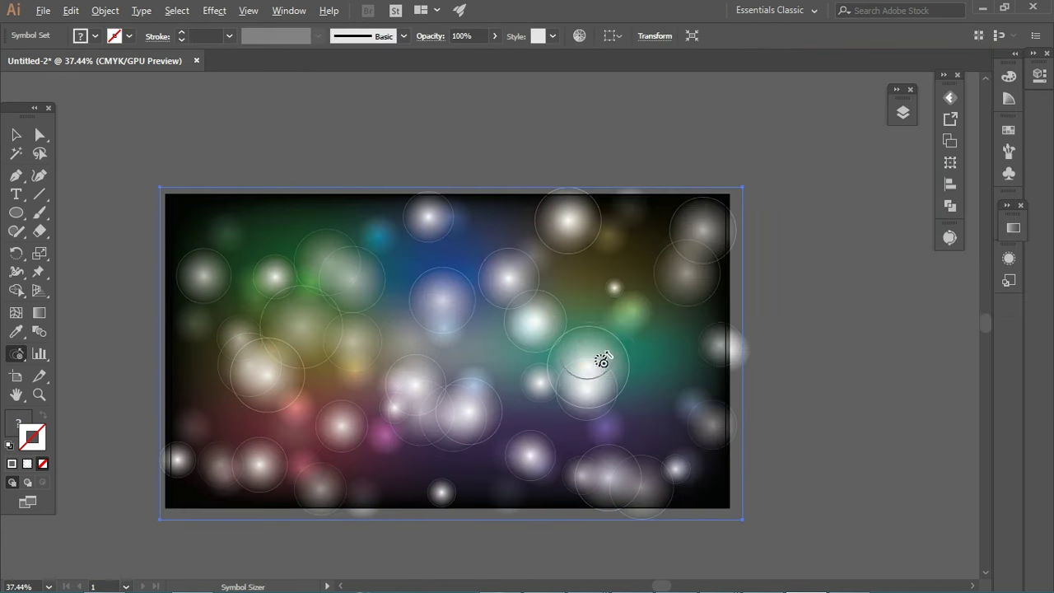
left_click(592, 357)
Step: Shrink the bokeh circles across the centre with the Symbol Sizer
left_click(469, 411)
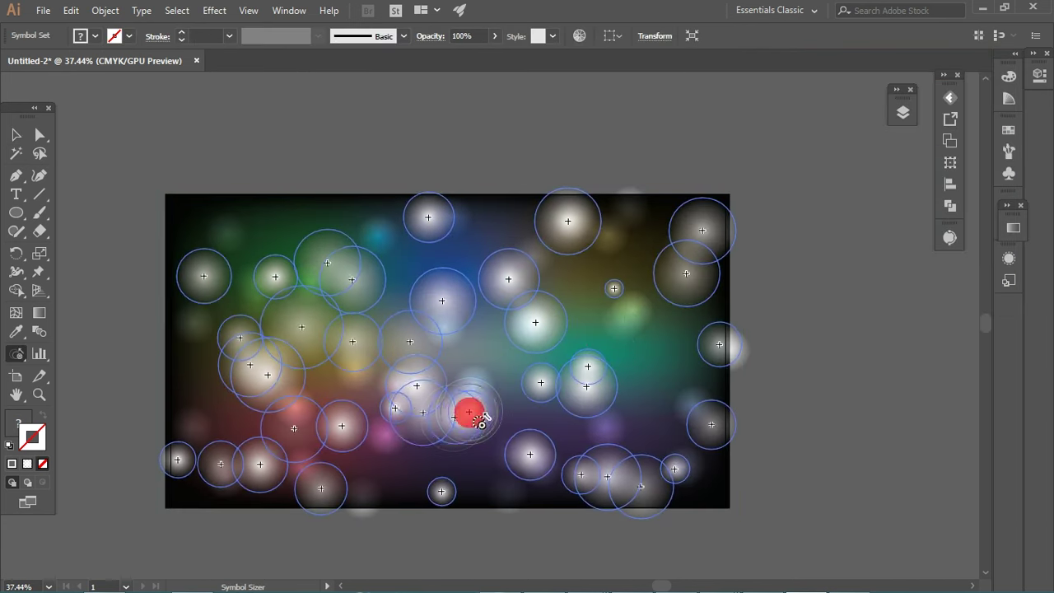
left_click_drag(480, 419, 271, 470)
left_click_drag(302, 366, 439, 429)
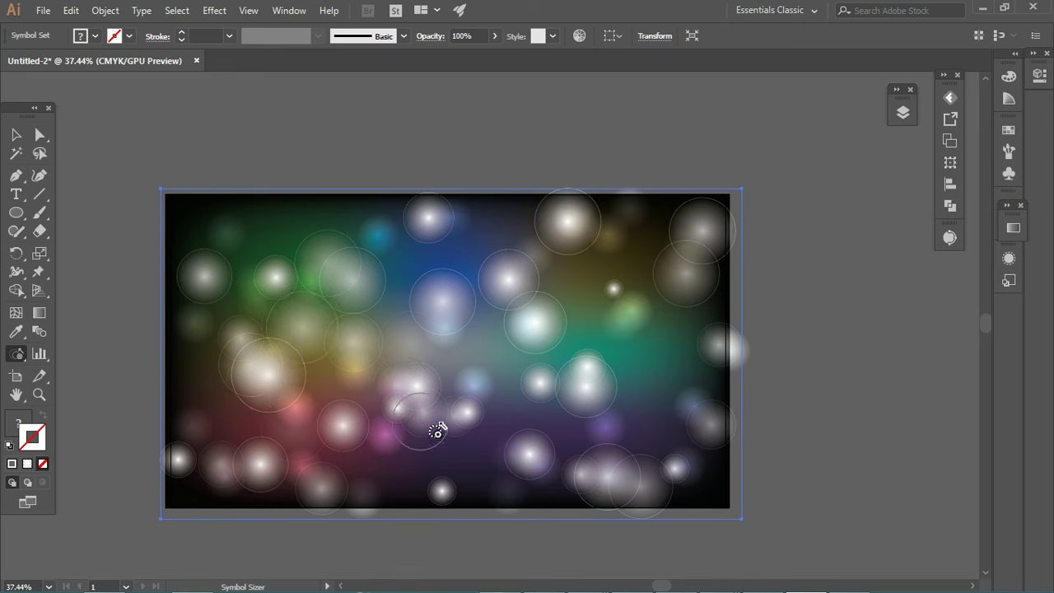
left_click(15, 134)
left_click(103, 145)
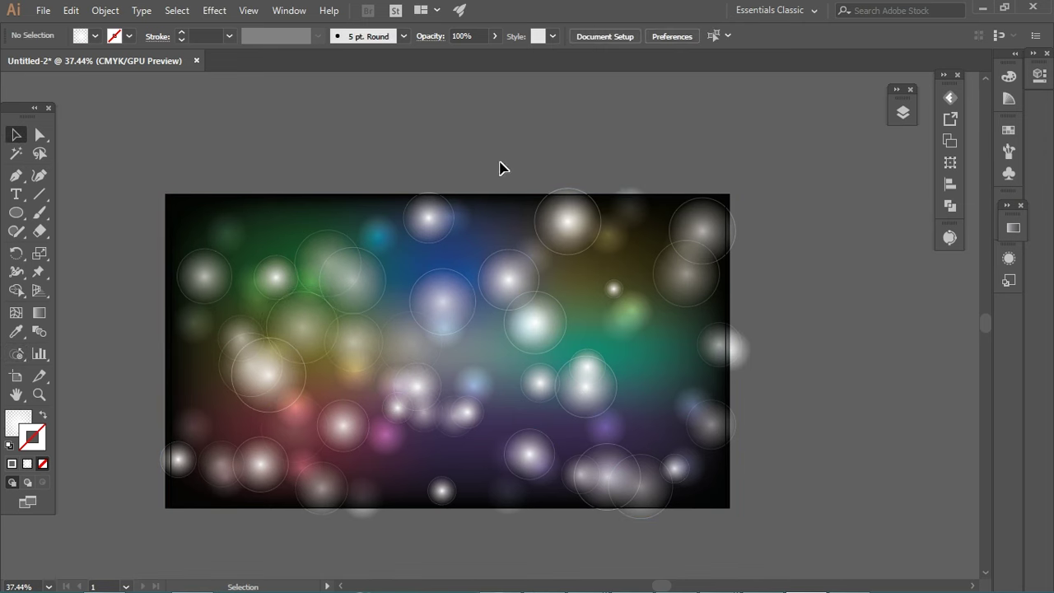
Step: Set the bokeh symbol set's blend mode to Soft Light after trying Overlay and Screen
left_click(499, 293)
left_click(432, 36)
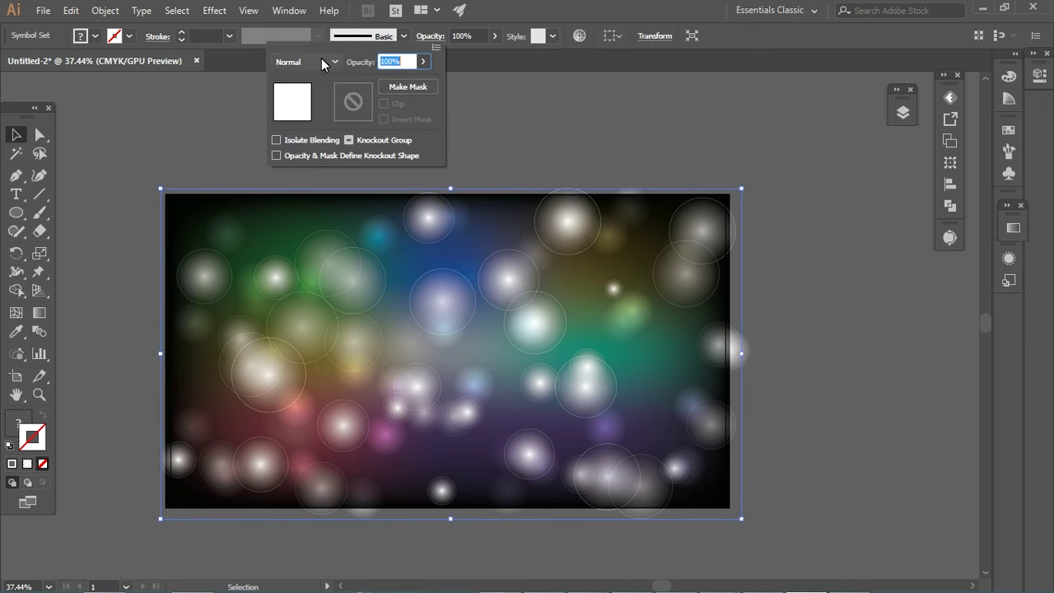
left_click(321, 62)
left_click(321, 203)
left_click(321, 62)
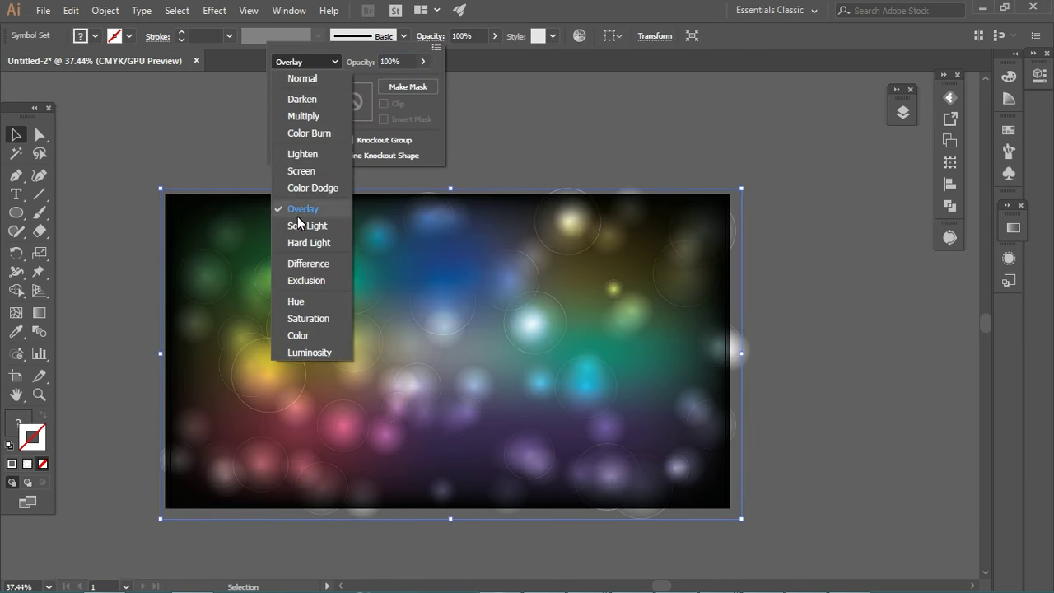
left_click(306, 223)
left_click(321, 62)
left_click(307, 169)
left_click(321, 62)
left_click(306, 224)
left_click(124, 346)
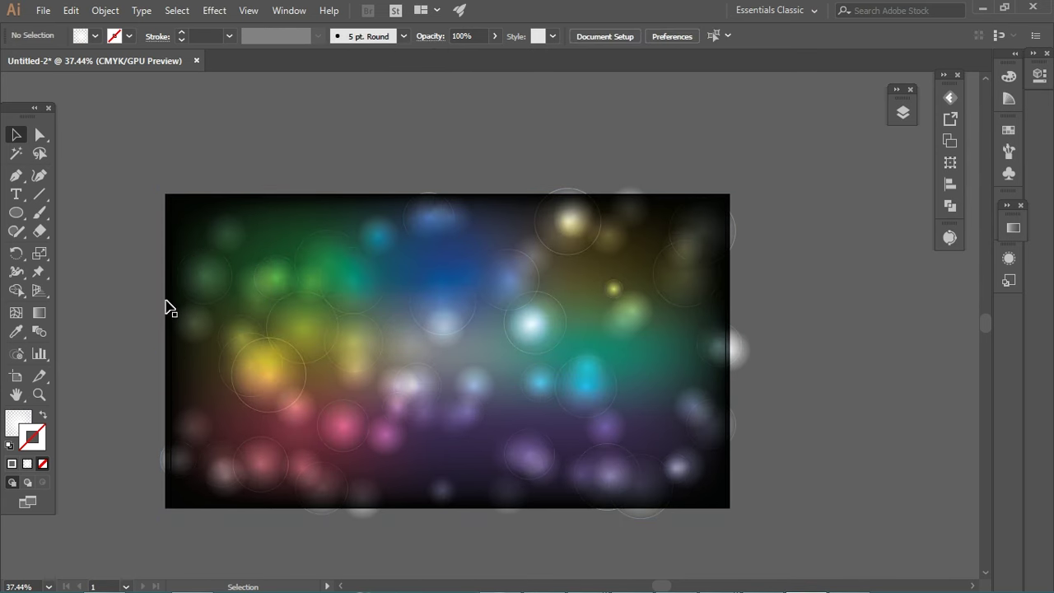
Step: Draw a flat white ellipse near the top centre as the bottle cap
left_click_drag(448, 293, 489, 242)
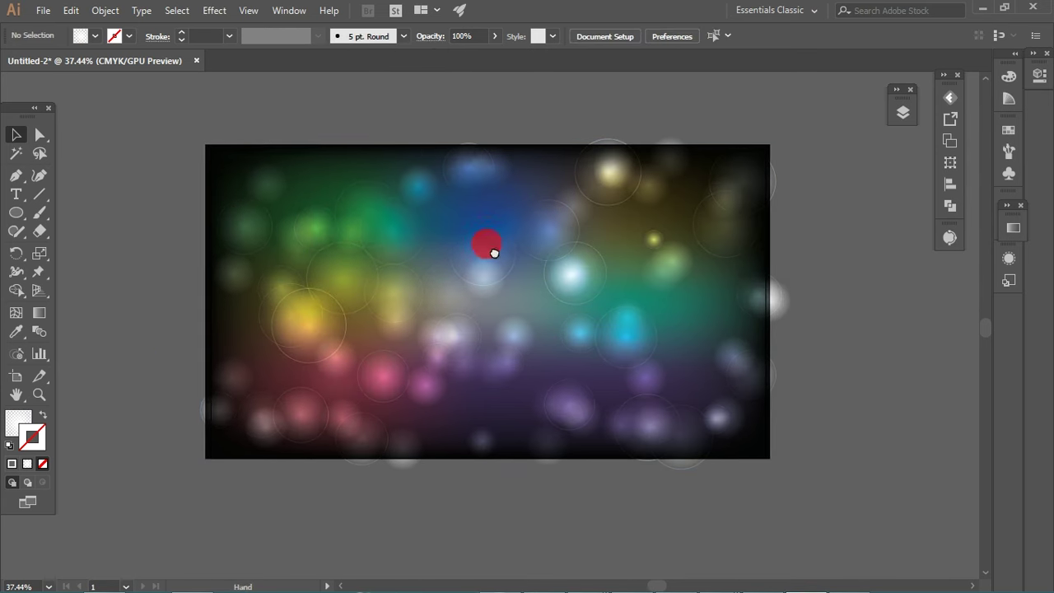
left_click(902, 112)
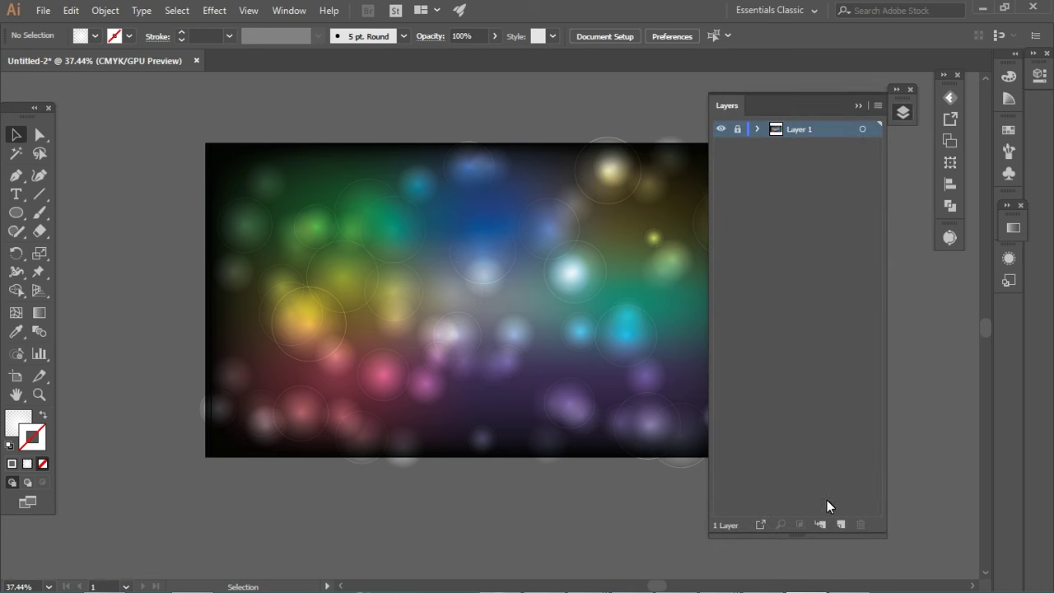
left_click(858, 107)
scroll(560, 214, "up", 4)
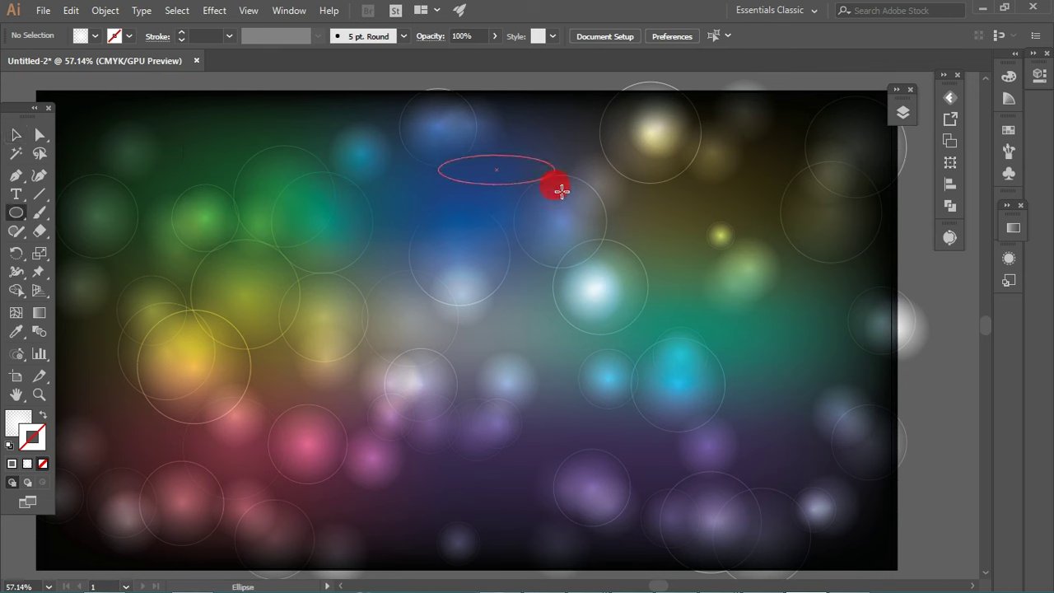
left_click_drag(561, 191, 554, 190)
left_click(18, 423)
left_click(14, 462)
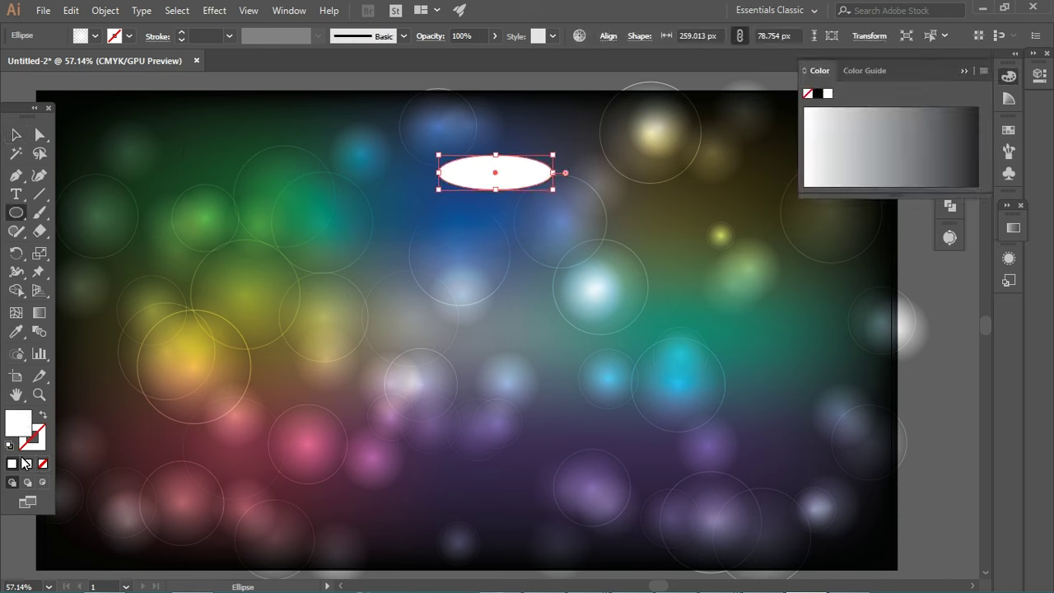
Step: Duplicate the ellipse below the cap, rotate it upright, widen it and stretch it taller
key("v")
left_click_drag(486, 172, 487, 207)
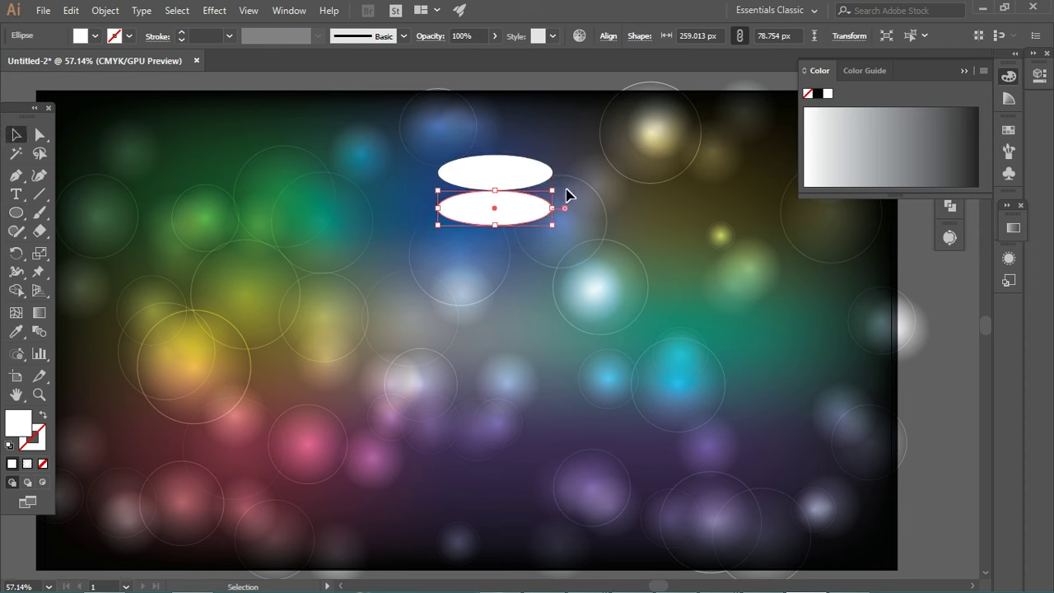
left_click_drag(564, 192, 518, 284)
left_click_drag(510, 222, 545, 222)
left_click(532, 169)
left_click_drag(494, 183, 494, 201)
left_click(560, 89)
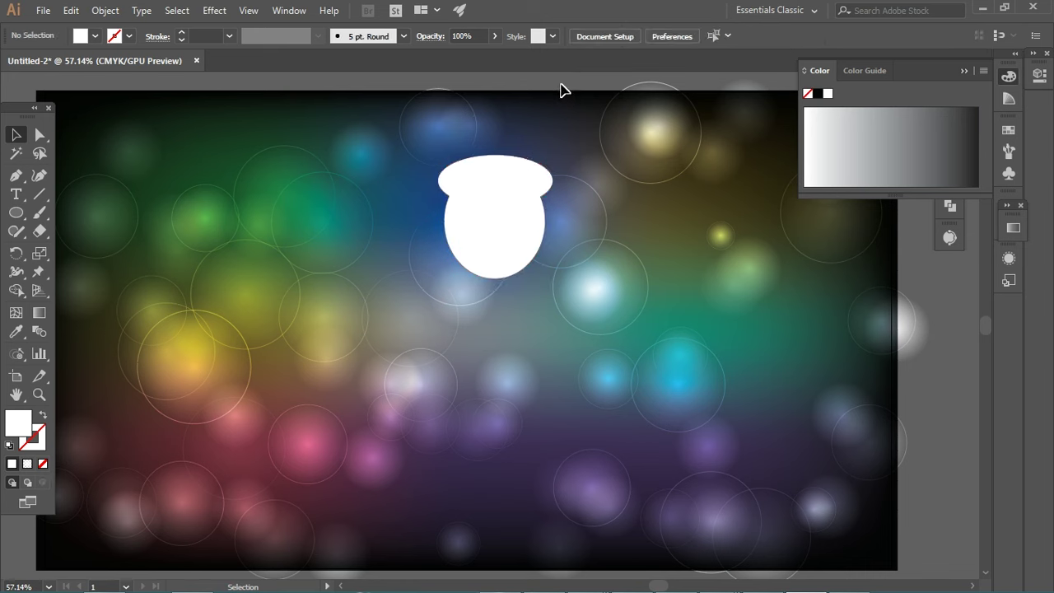
left_click(513, 175)
left_click(514, 174)
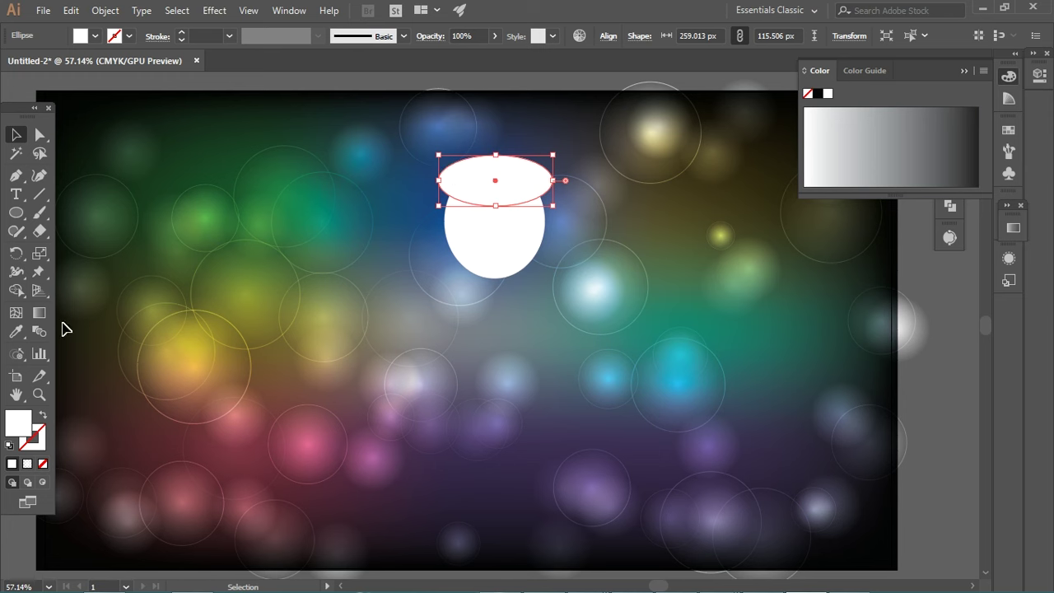
Step: Add a resized lower ellipse, then scale all three ellipses to about half and move them up
left_click_drag(500, 278, 501, 334)
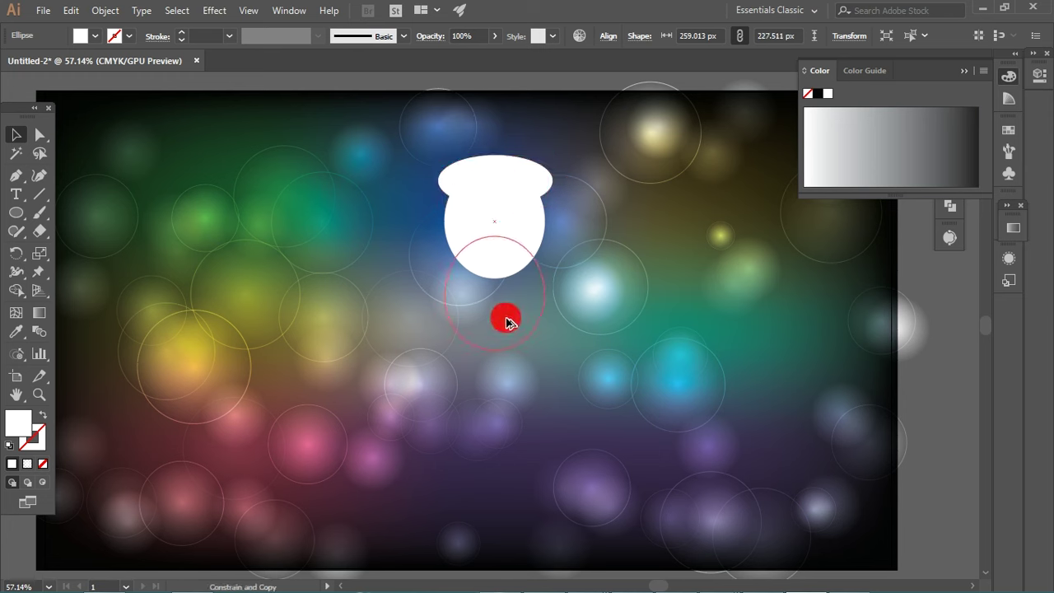
left_click_drag(555, 298, 574, 298, "alt")
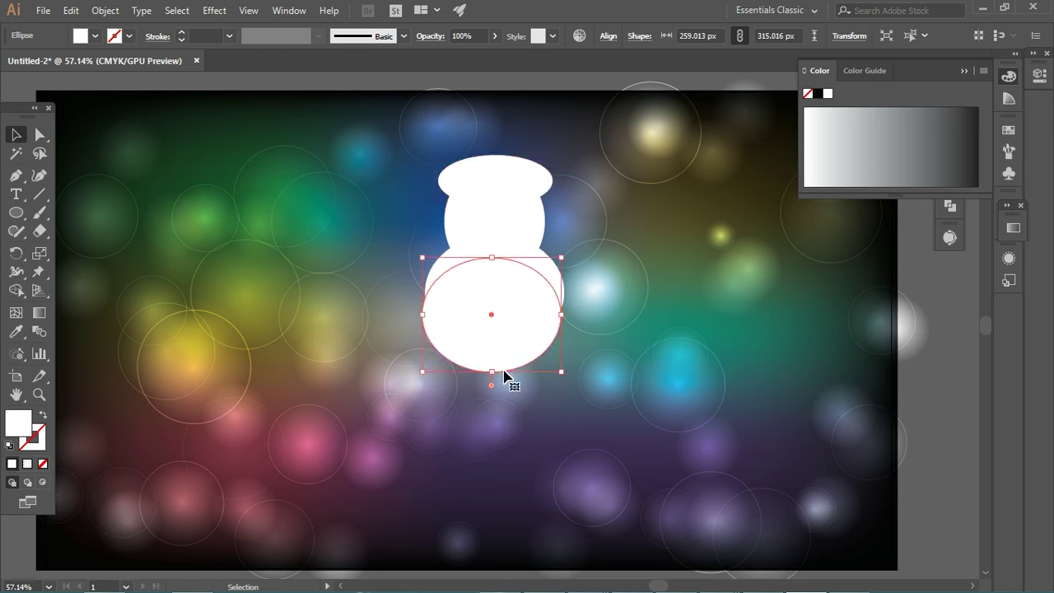
left_click_drag(500, 360, 485, 421)
mouse_move(564, 291)
left_mouse_down()
mouse_move(502, 321)
mouse_move(508, 330)
left_mouse_up()
scroll(515, 263, "down", 2)
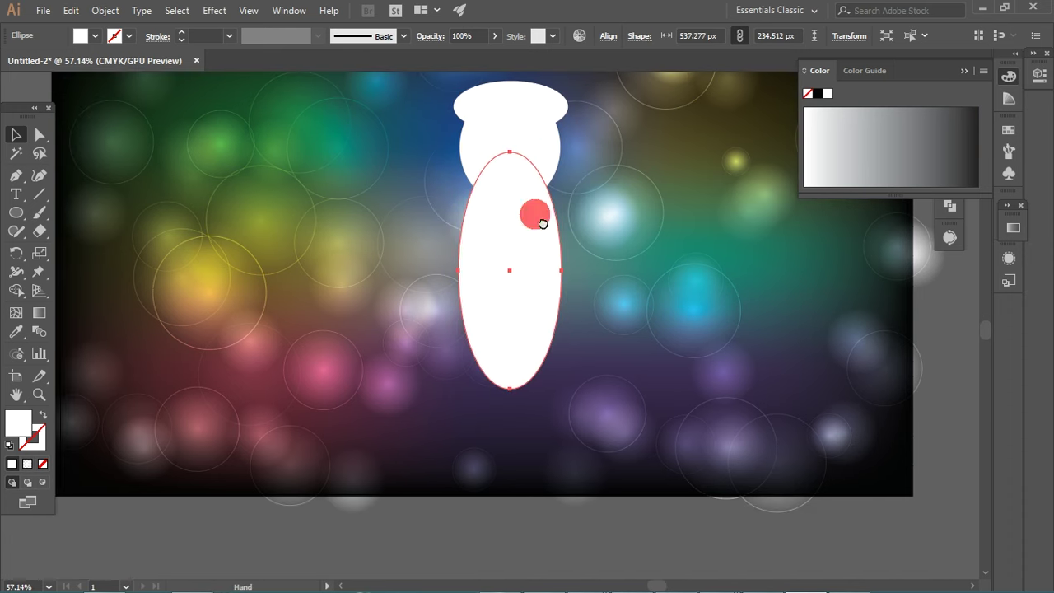
scroll(527, 230, "up", 3)
key("ctrl+a")
mouse_move(536, 200)
left_mouse_down()
mouse_move(482, 324)
mouse_move(484, 230)
left_mouse_up()
left_click(566, 104)
Step: Copy the lower ellipse downward and reshape it into a wide shoulder ellipse
scroll(539, 247, "up", 1)
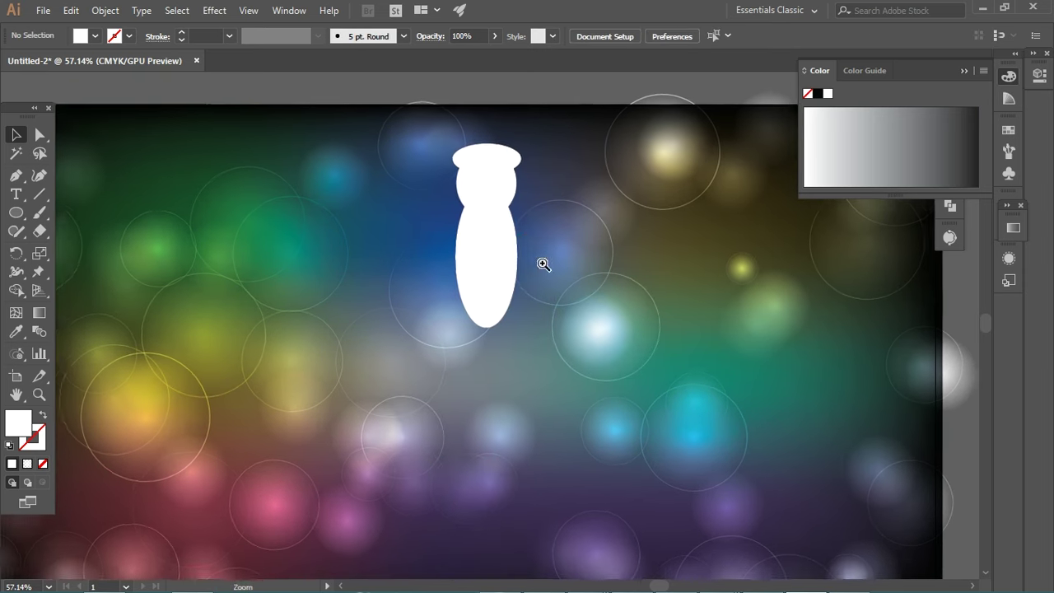
left_click(501, 216)
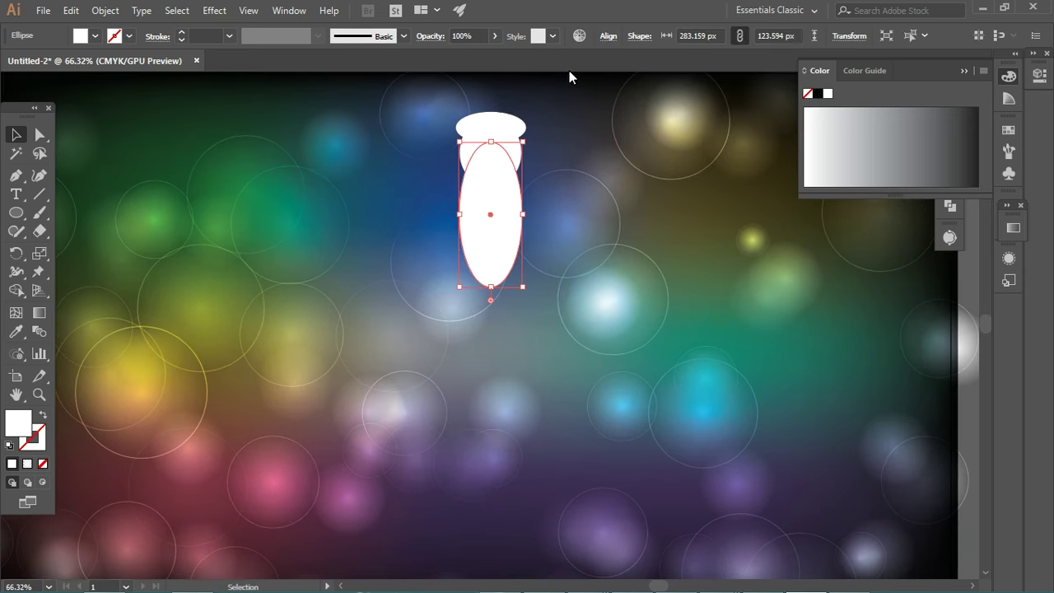
left_click(538, 159)
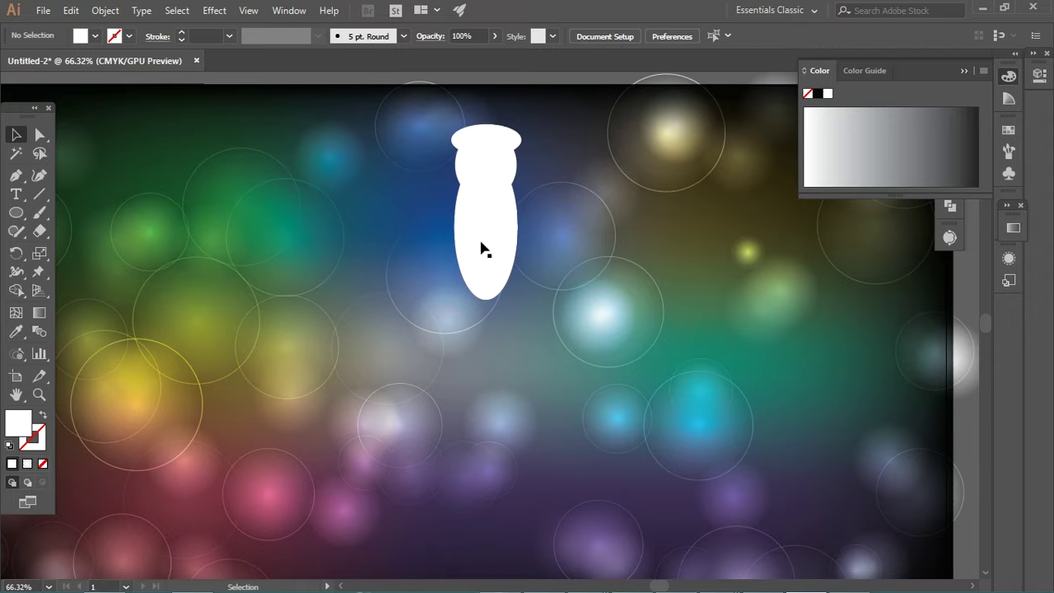
left_click_drag(483, 247, 480, 336)
left_click_drag(486, 387, 491, 346)
mouse_move(524, 312)
left_mouse_down()
mouse_move(539, 316)
mouse_move(552, 286)
left_mouse_up()
left_click_drag(485, 325, 487, 338)
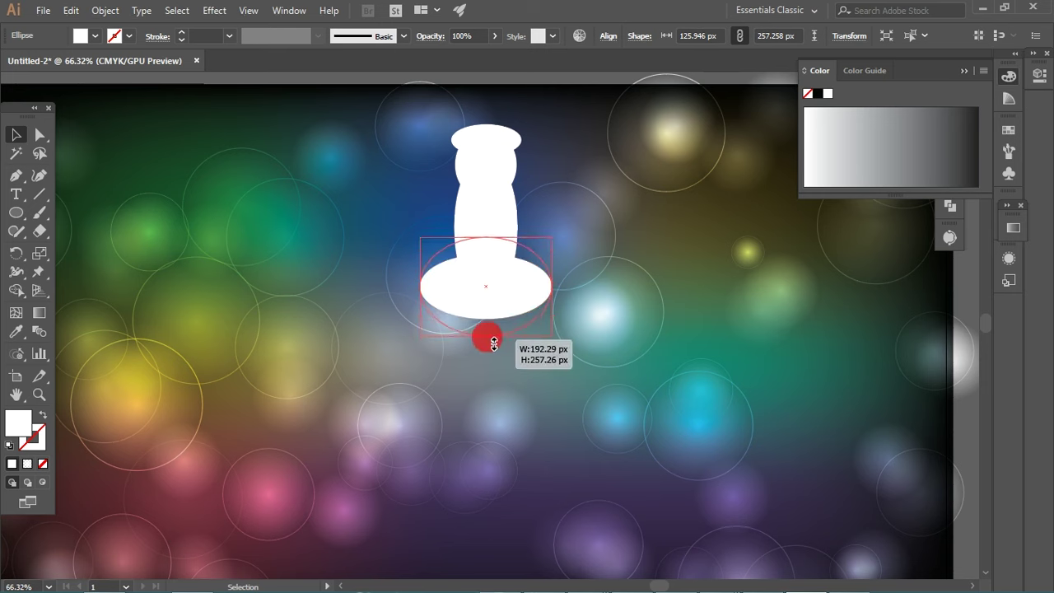
Step: Copy the shoulder ellipse down and stretch it into a tall, narrower body ellipse
left_click(546, 186)
scroll(543, 181, "down", 1)
left_click_drag(494, 282, 498, 306)
left_click_drag(494, 337, 494, 449)
mouse_move(558, 349)
left_mouse_down()
mouse_move(518, 298)
mouse_move(517, 317)
mouse_move(563, 321)
left_mouse_up()
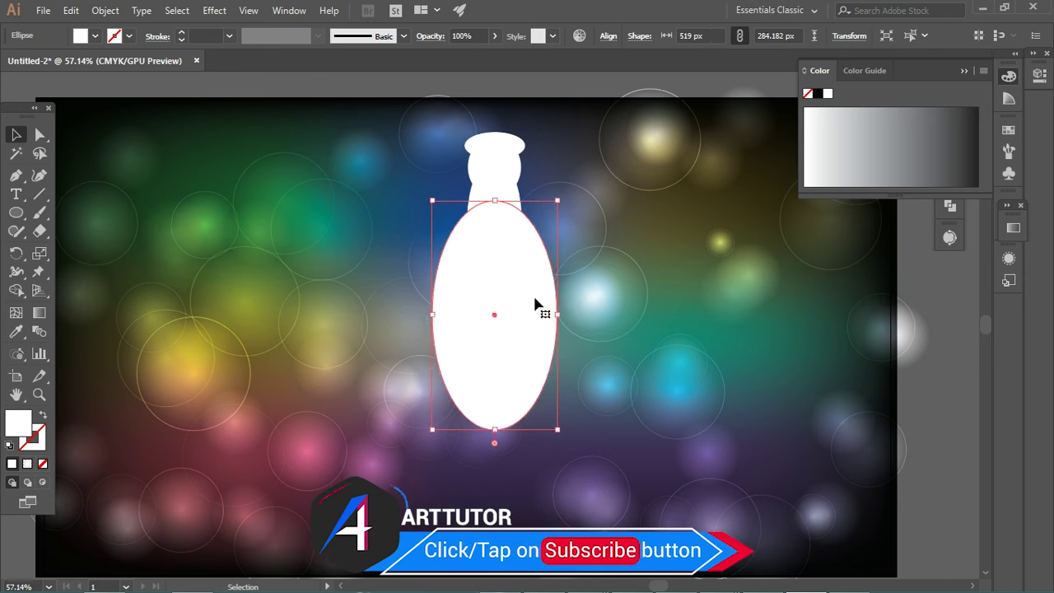
left_click(568, 93)
left_click(498, 252)
Step: Cut off the upper part of the body ellipse with the Eraser
left_click(40, 231)
left_click_drag(437, 178, 631, 263)
key("ctrl+z")
left_click_drag(453, 206, 643, 262)
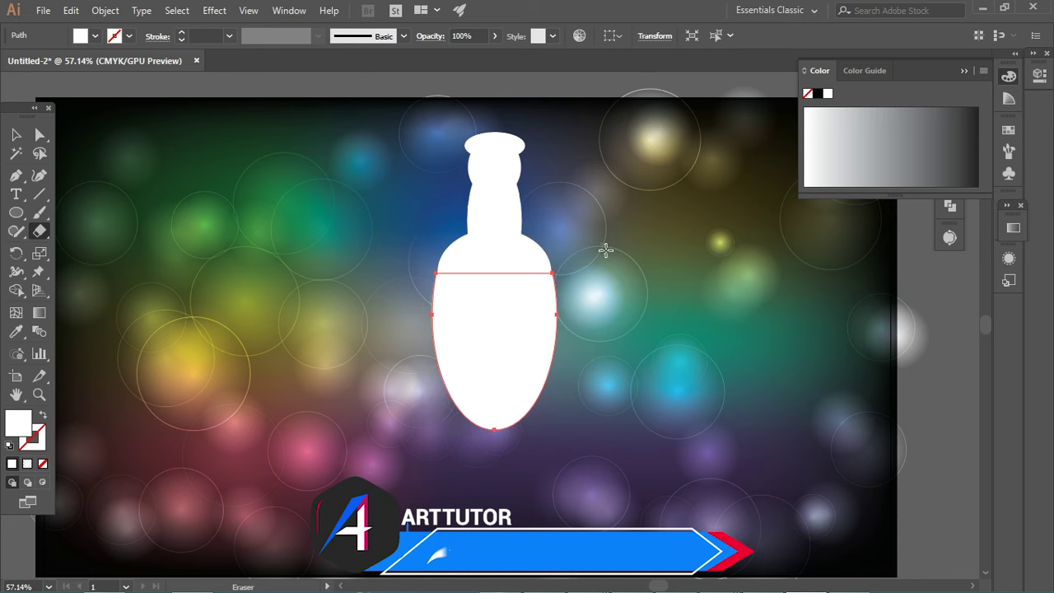
Step: Flatten the top of the cap ellipse by erasing straight across it
left_click(503, 152, "ctrl")
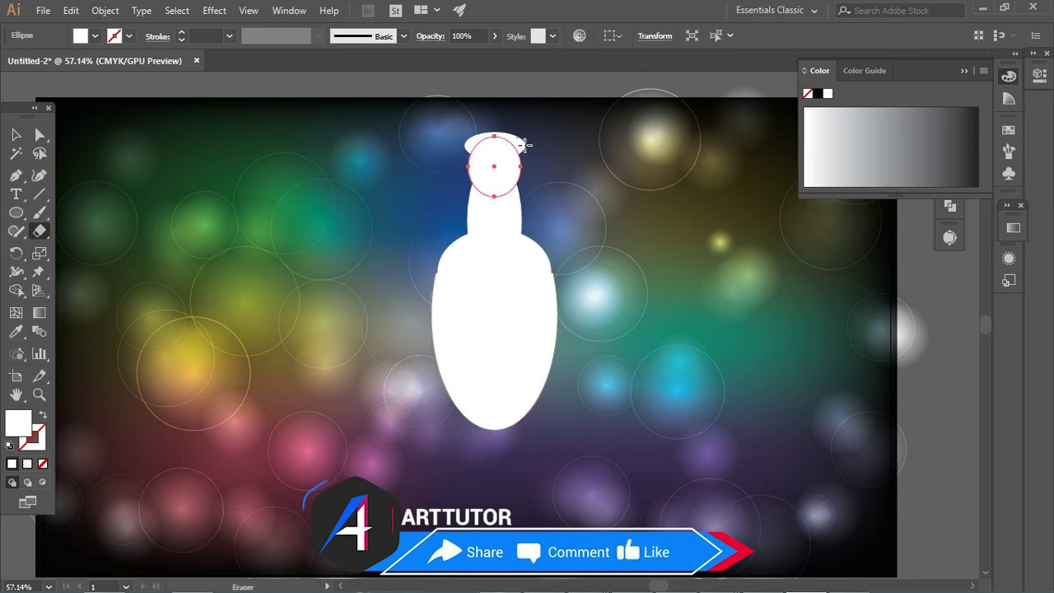
left_click(511, 94, "ctrl")
left_click(486, 146, "ctrl")
left_click_drag(457, 138, 587, 144)
key("ctrl+z")
left_click_drag(560, 219, 579, 261)
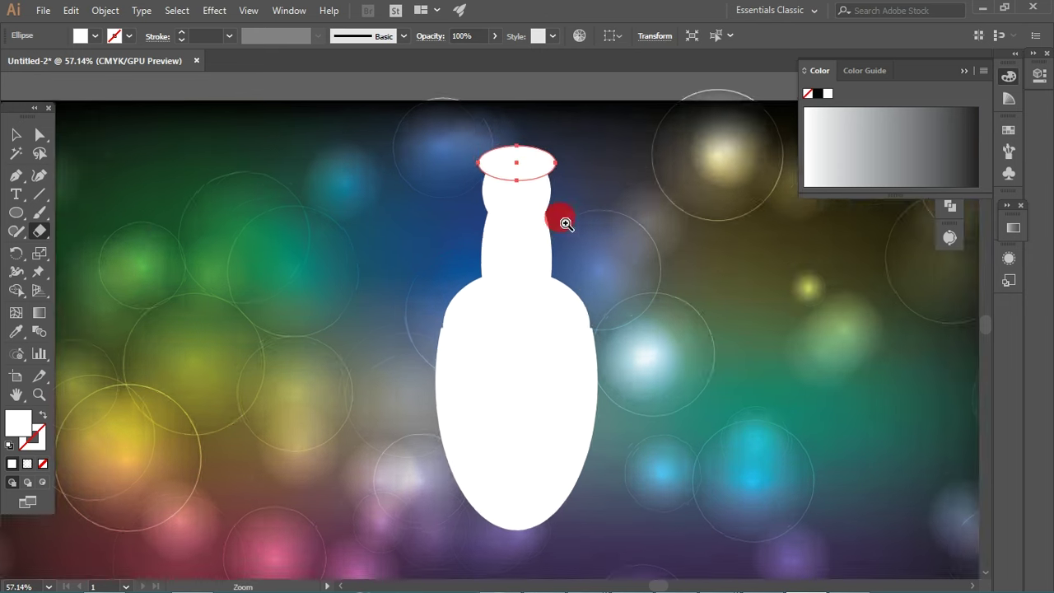
left_click(536, 251, "ctrl+shift")
left_click(563, 337, "ctrl+shift")
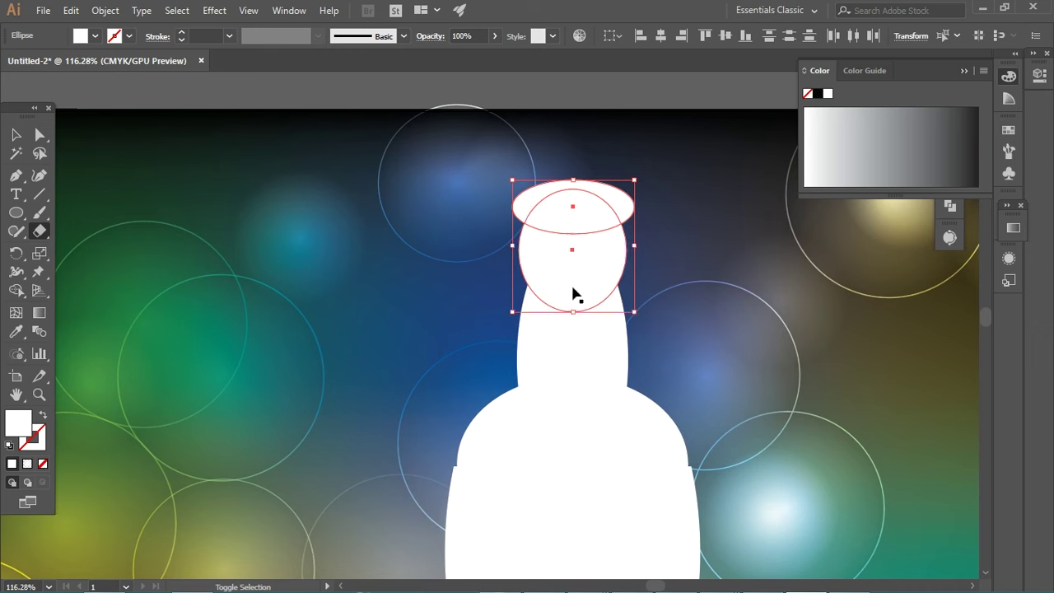
left_click_drag(382, 185, 708, 200)
Step: Resize an ellipse in the bottle's upper body
left_click(16, 142)
left_click(226, 107)
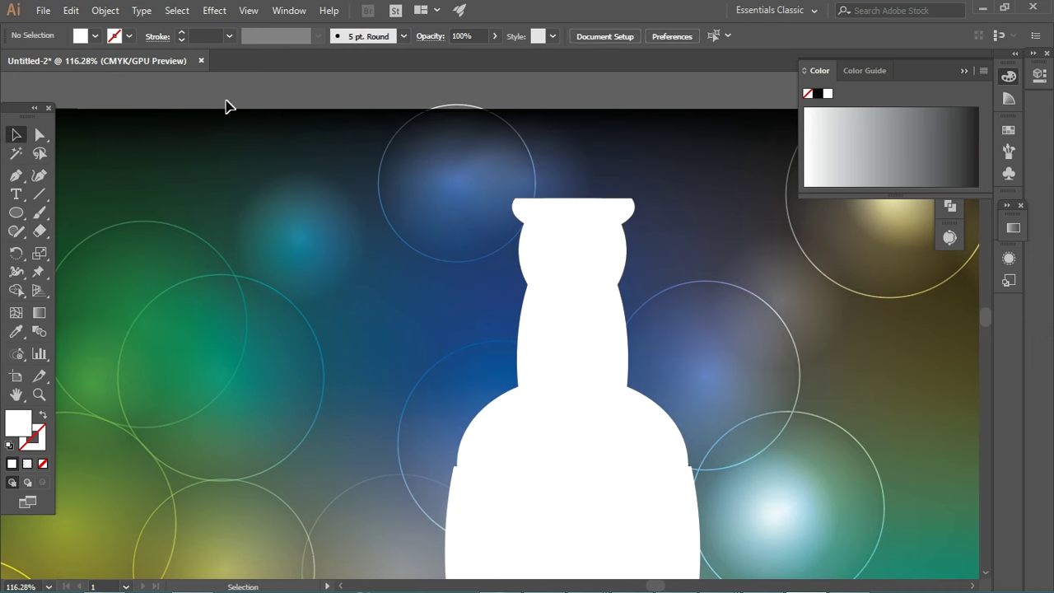
scroll(437, 160, "down", 3)
mouse_move(477, 229)
left_mouse_down()
mouse_move(584, 257)
mouse_move(612, 247)
left_mouse_up()
left_click(623, 200)
scroll(623, 200, "up", 3)
left_click(623, 205)
left_click(618, 237)
scroll(614, 260, "up", 2)
left_click(642, 209)
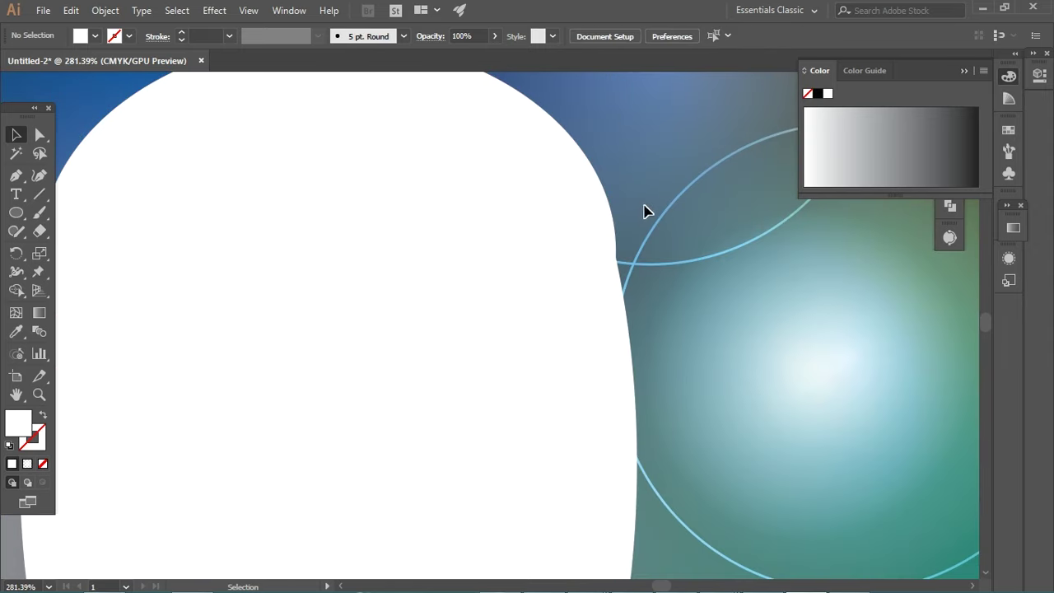
left_click(373, 187, "ctrl+alt")
Step: Stretch the body ellipse downward and erase its rounded bottom flat
left_click(499, 264)
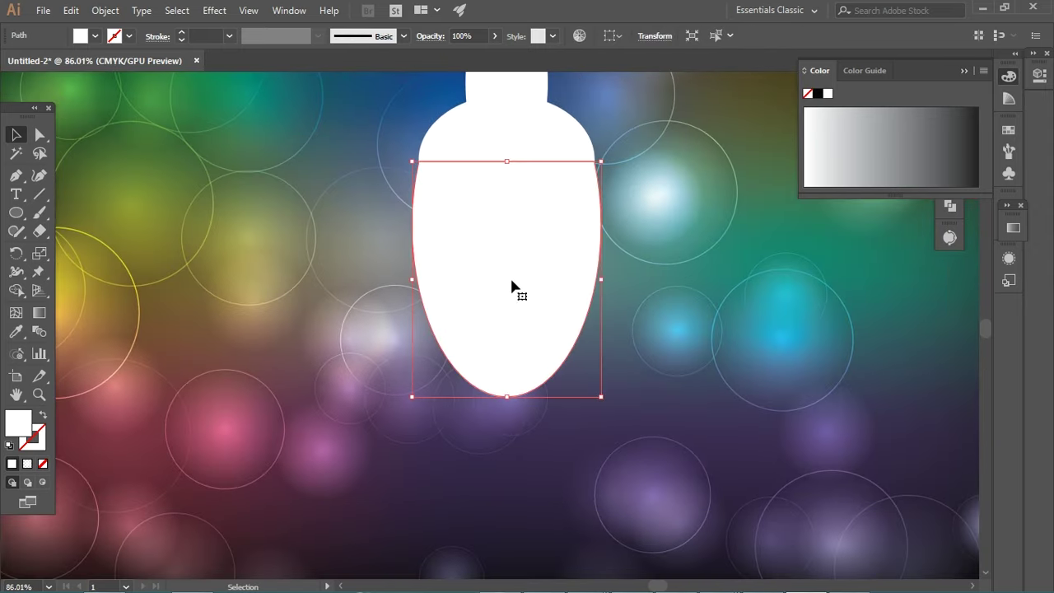
left_click_drag(510, 404, 505, 492)
key("shift+e")
mouse_move(310, 505)
left_mouse_down()
mouse_move(775, 383)
mouse_move(758, 387)
left_mouse_up()
mouse_move(313, 223)
left_mouse_down()
mouse_move(258, 207)
mouse_move(381, 260)
left_mouse_up()
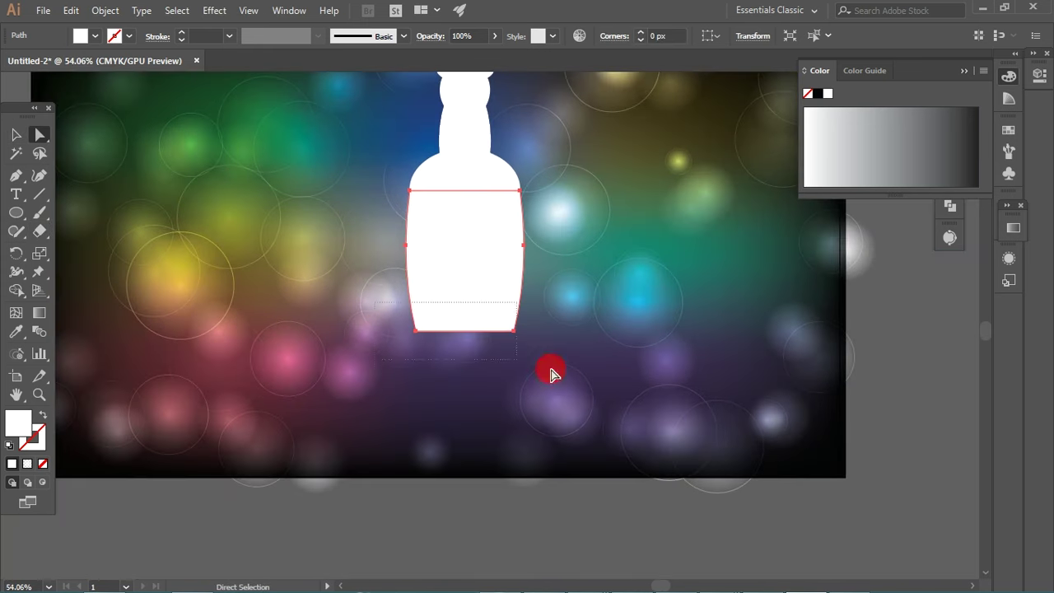
Step: Push the flat base edge lower and round the bottle's bottom corners
left_click_drag(552, 373, 585, 378)
key("shift+Down")
key("shift+Down")
key("shift+Down")
key("shift+Down")
key("shift+Down")
key("shift+Down")
key("shift+Down")
key("shift+Down")
key("shift+Down")
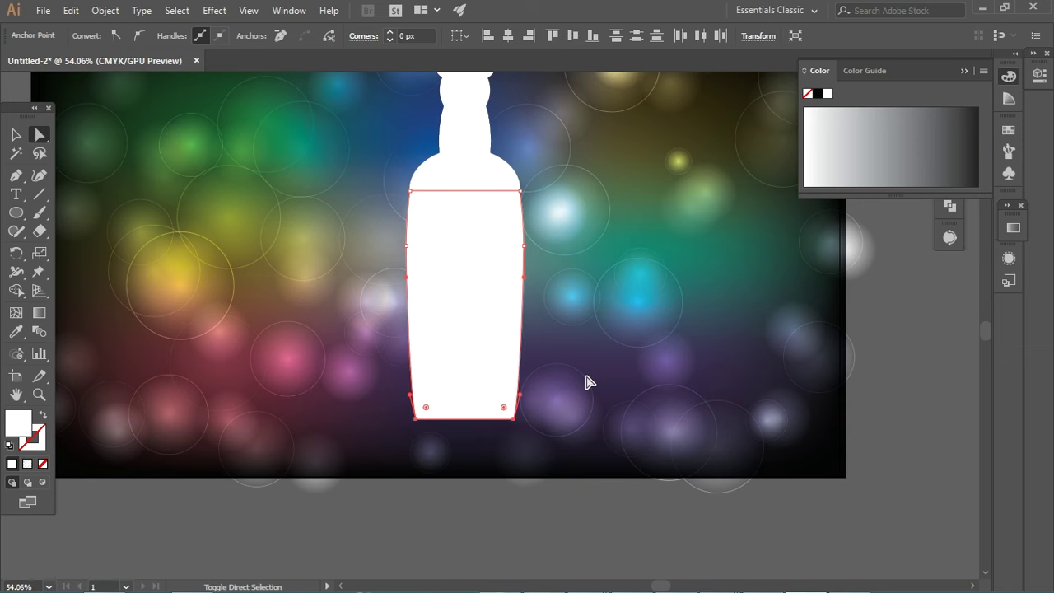
left_click_drag(422, 317, 416, 352)
left_click_drag(421, 440, 437, 387)
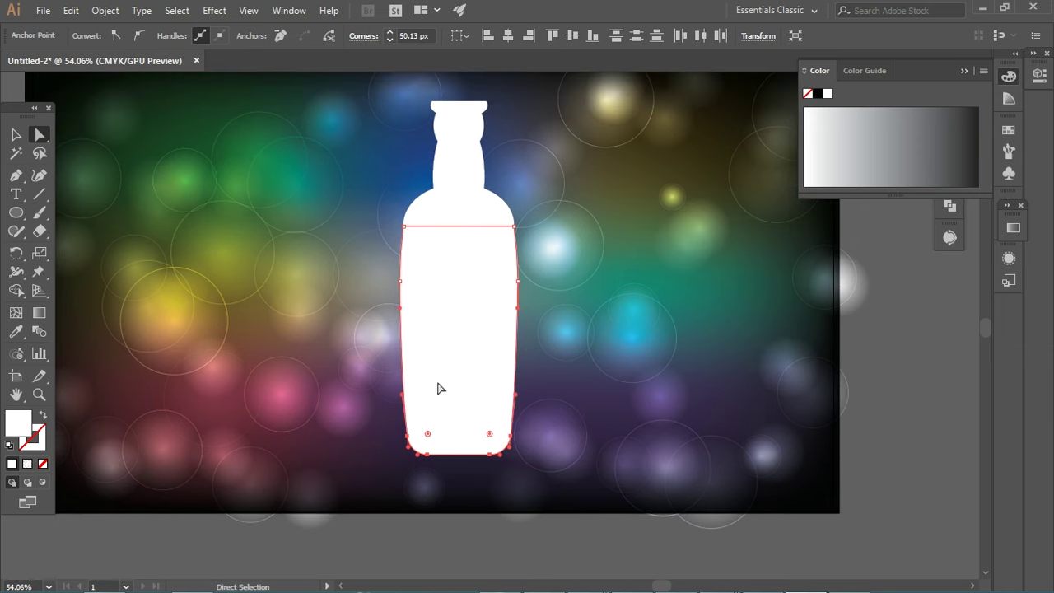
left_click(884, 329)
Step: Merge all the bottle pieces into one shape with Pathfinder Unite
mouse_move(551, 305)
left_mouse_down()
mouse_move(500, 241)
mouse_move(437, 207)
left_mouse_up()
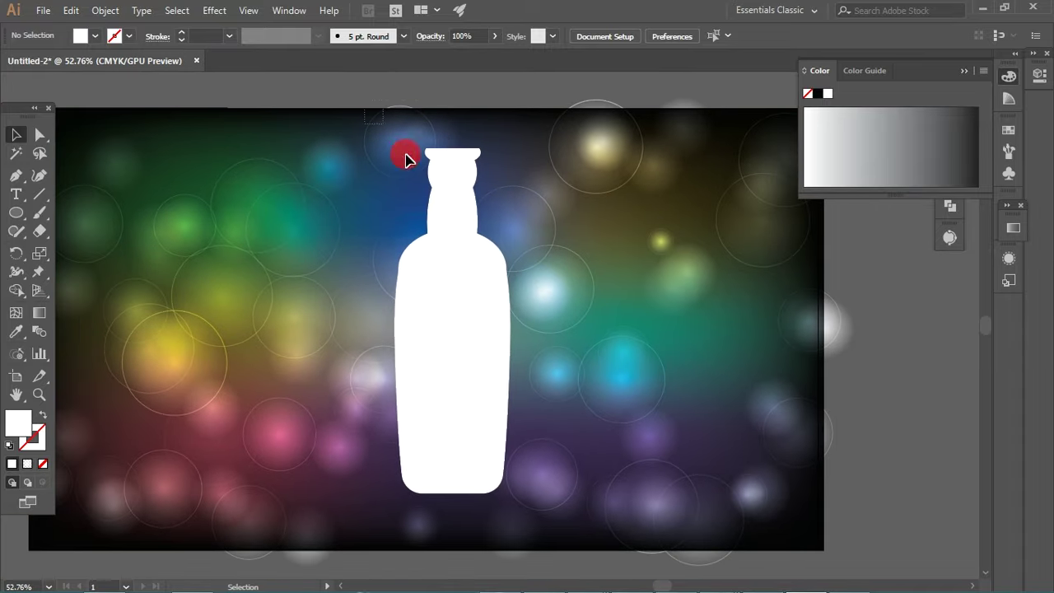
left_click_drag(405, 158, 556, 243)
left_click(950, 206)
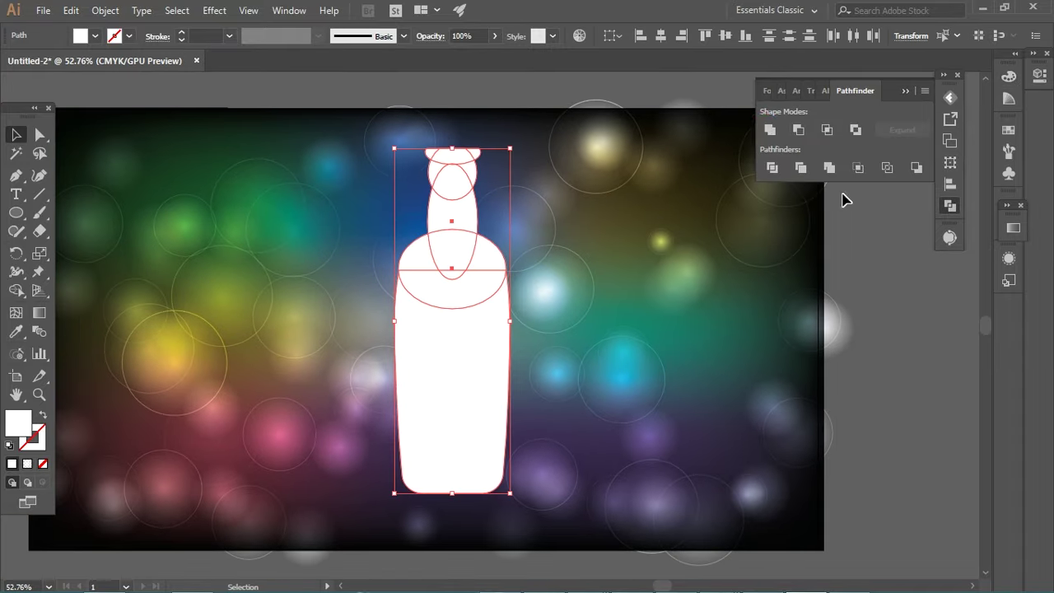
left_click(769, 129)
left_click(563, 194)
Step: Round the corners at the top of the bottle neck with Direct Selection
key("a")
mouse_move(430, 288)
left_mouse_down()
mouse_move(510, 271)
mouse_move(574, 217)
mouse_move(568, 228)
left_mouse_up()
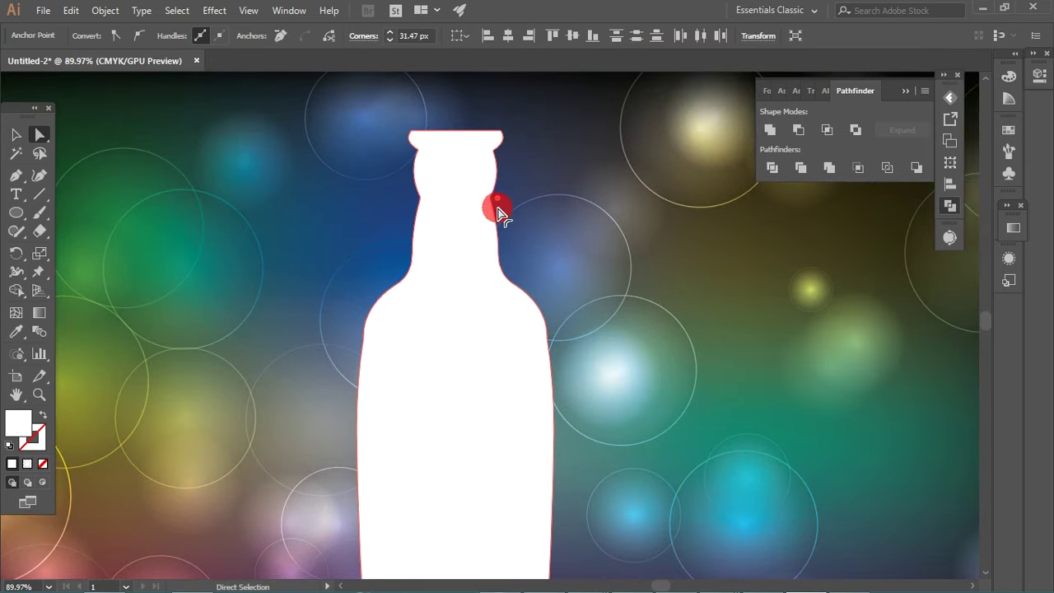
left_click_drag(515, 160, 521, 163)
left_click(501, 157)
scroll(416, 132, "up", 4)
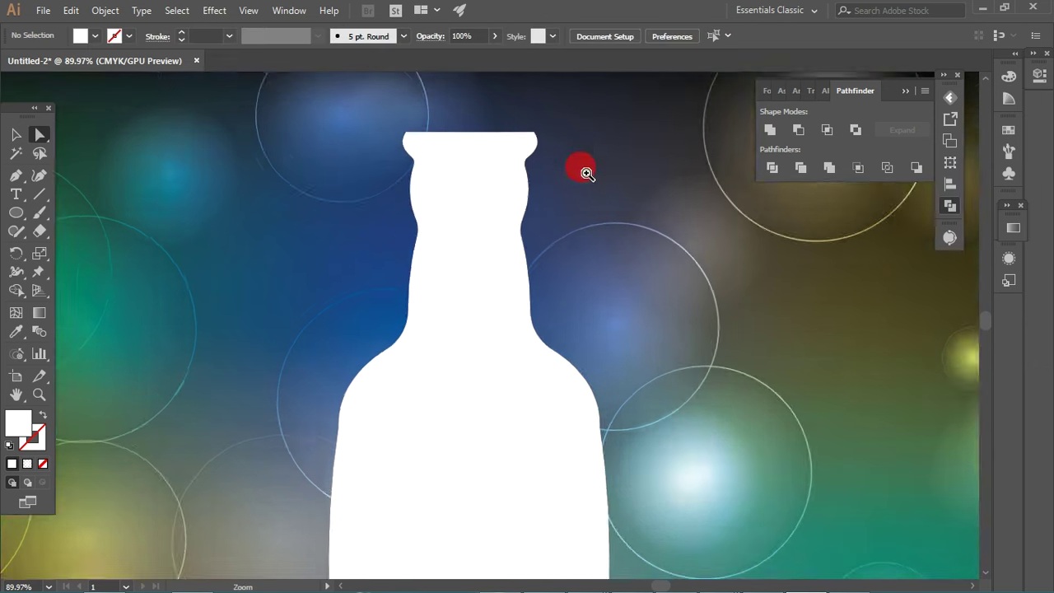
Step: Select the bottle lip's corner anchor points to round the lip
left_click_drag(628, 147, 593, 146)
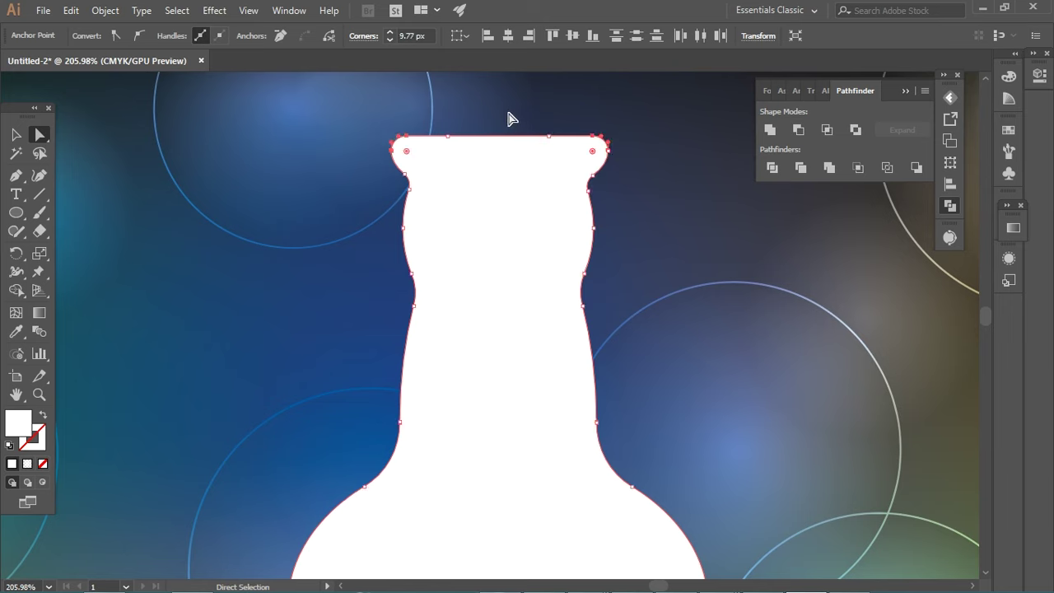
left_click(453, 176)
scroll(453, 176, "down", 5)
scroll(538, 389, "down", 3)
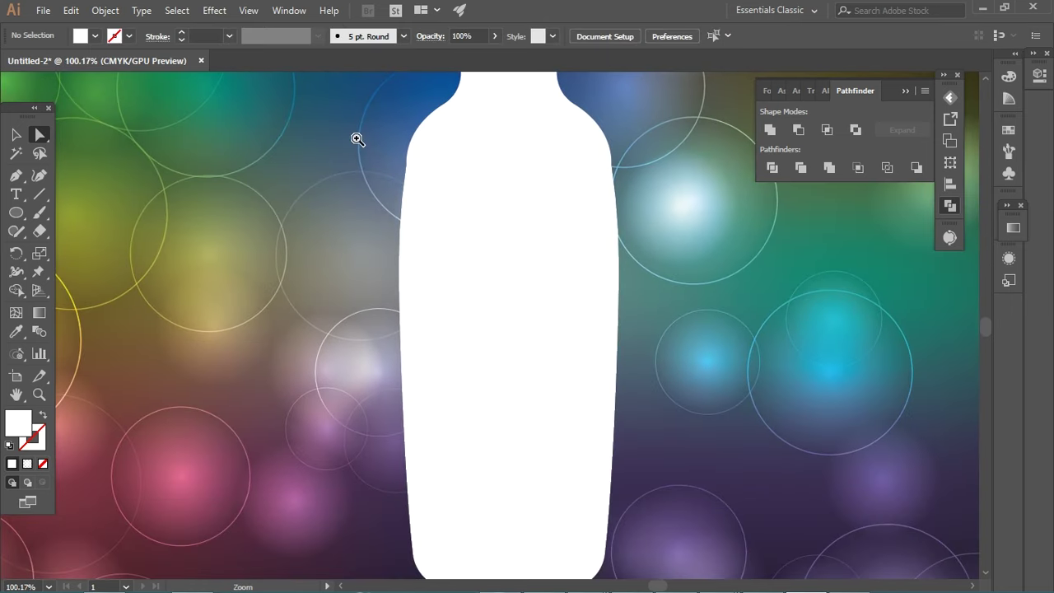
scroll(395, 164, "up", 2)
left_click(756, 191)
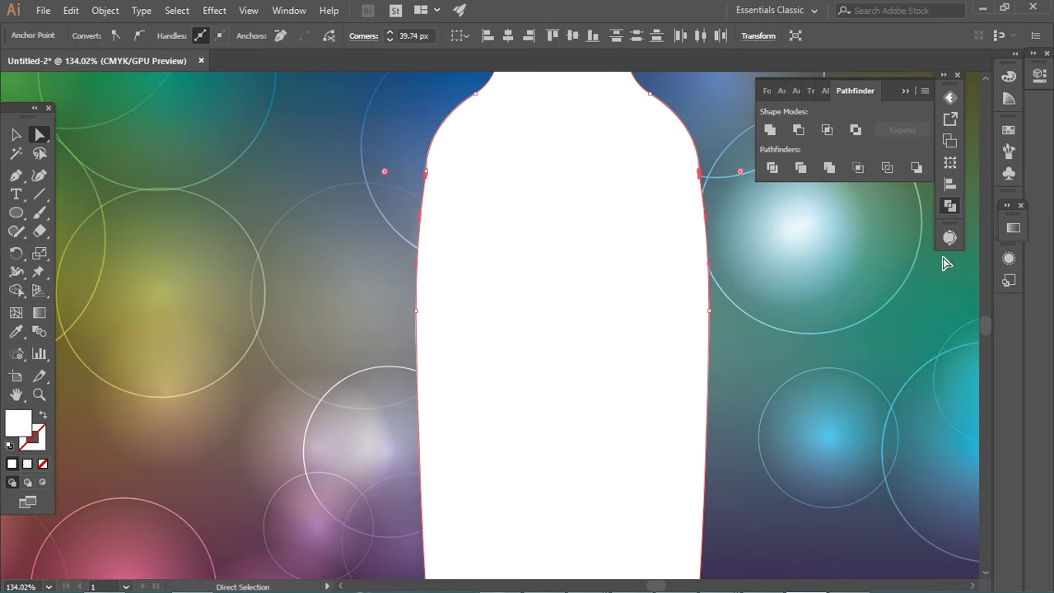
scroll(512, 214, "down", 3)
left_click_drag(548, 207, 782, 256)
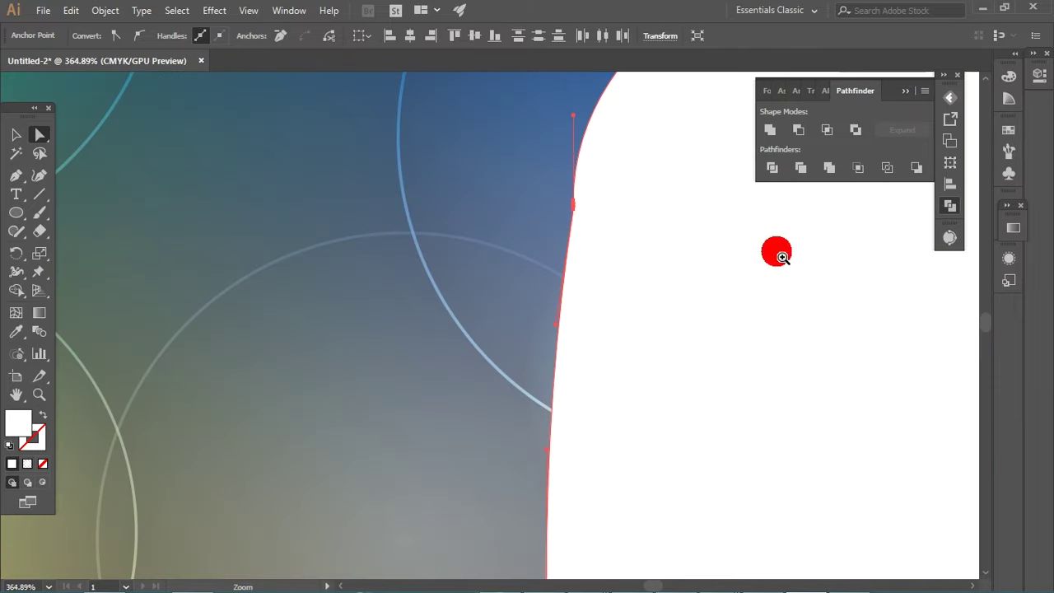
left_click(381, 209, "alt")
left_click(593, 231, "alt")
left_click(38, 272)
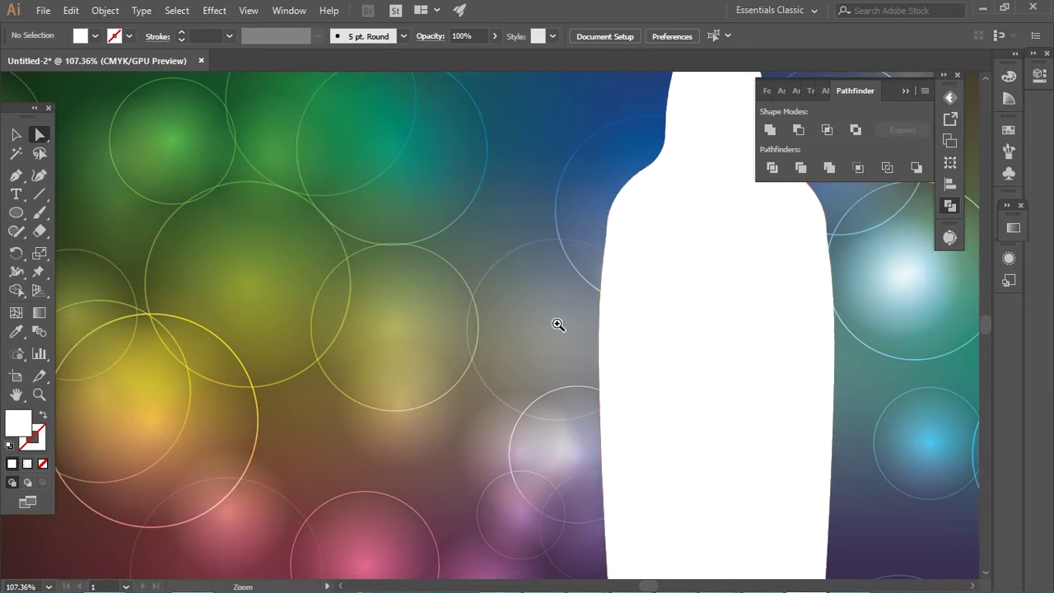
left_click(391, 223, "alt")
left_click(437, 355)
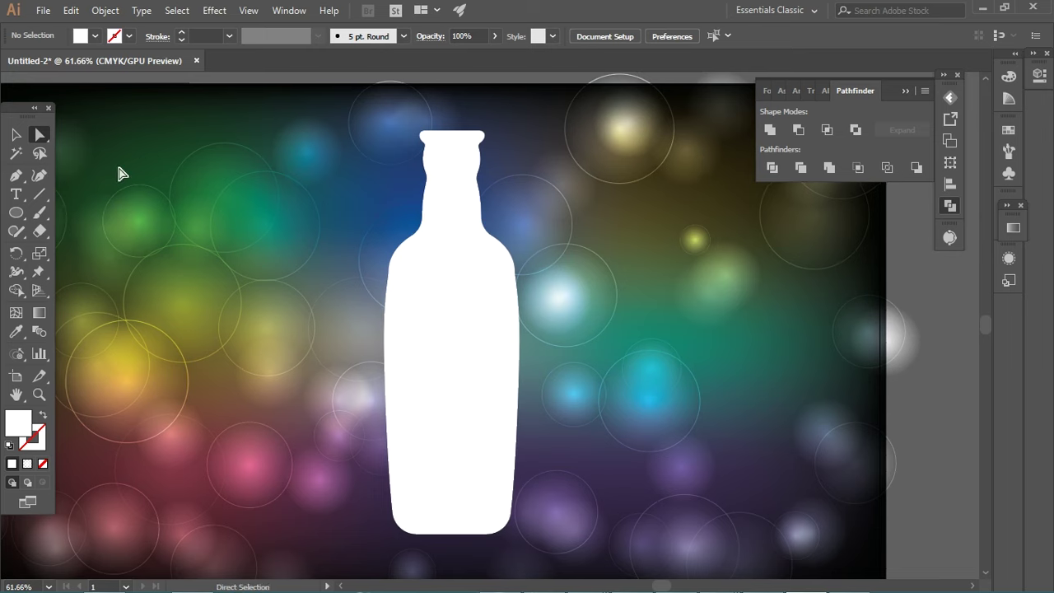
Step: Enlarge the bottle silhouette slightly around its centre
left_click(15, 134)
left_click(423, 176, "ctrl+alt")
left_click(442, 299)
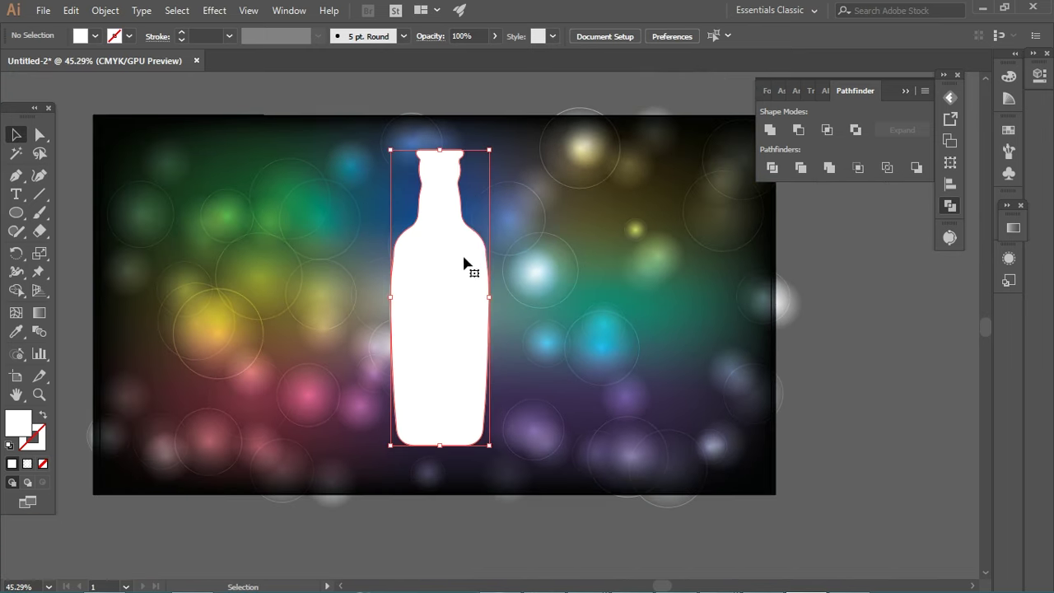
left_click_drag(496, 152, 489, 141)
left_click(442, 516)
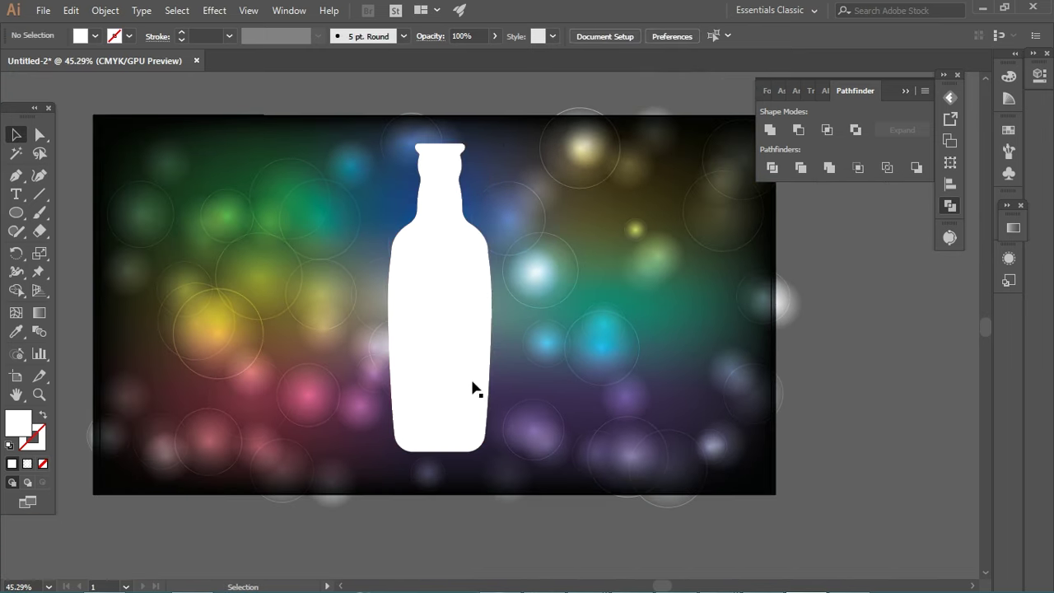
left_click(906, 91)
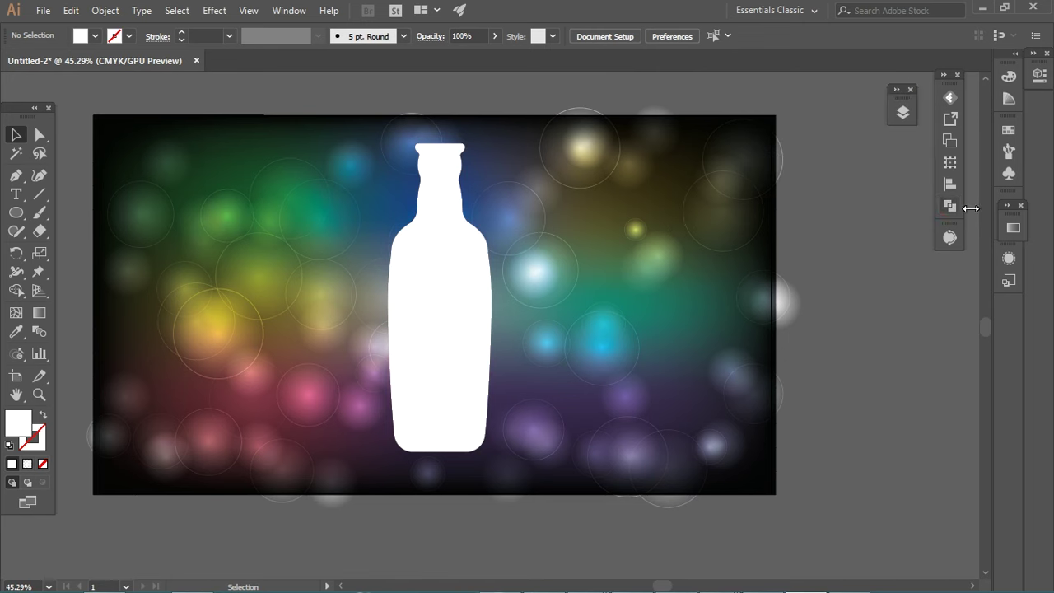
Step: Select the white bottle silhouette, using the Layers panel
left_click(903, 113)
left_click(448, 276)
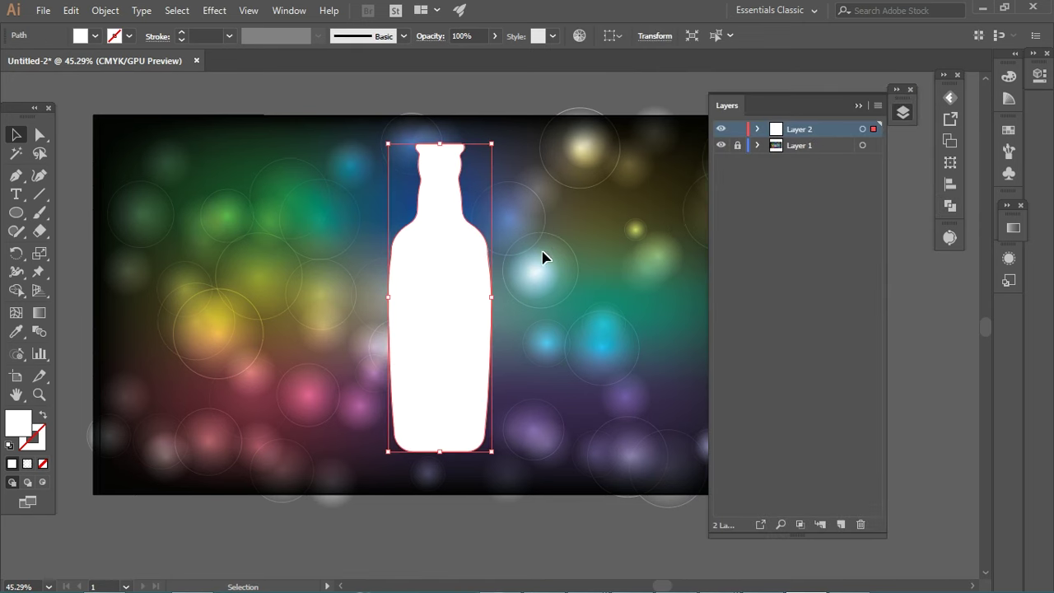
left_click_drag(470, 223, 313, 255)
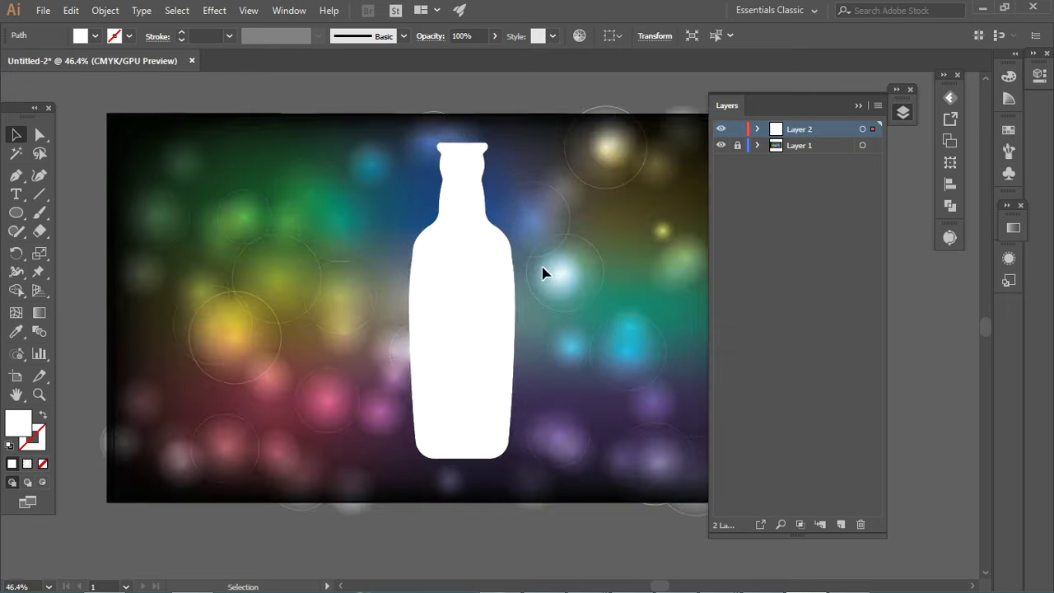
left_click(484, 260)
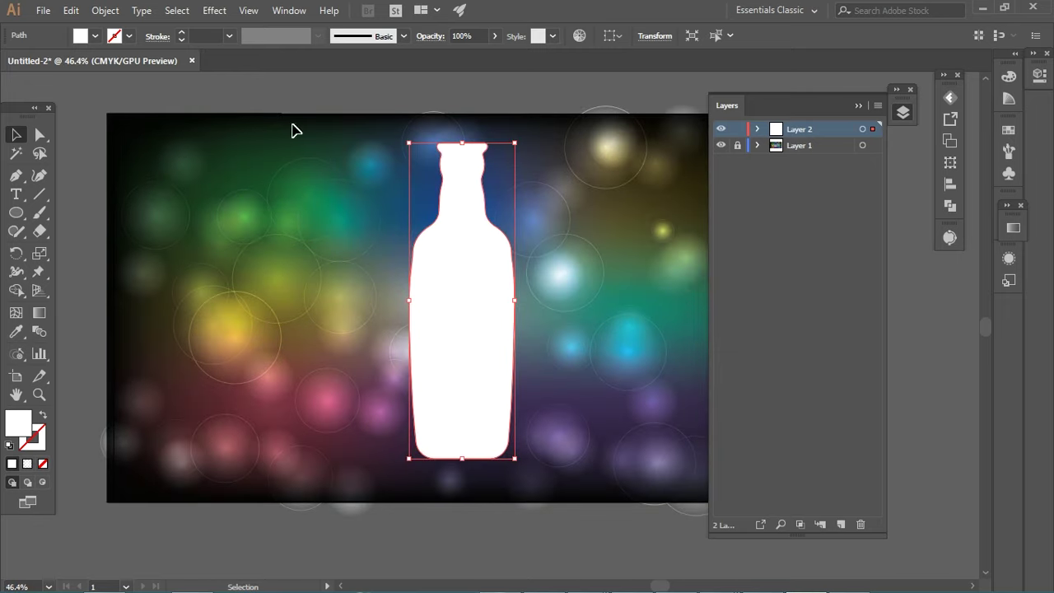
Step: Set up Create Gradient Mesh for the bottle with 6 rows and 4 columns
left_click(106, 12)
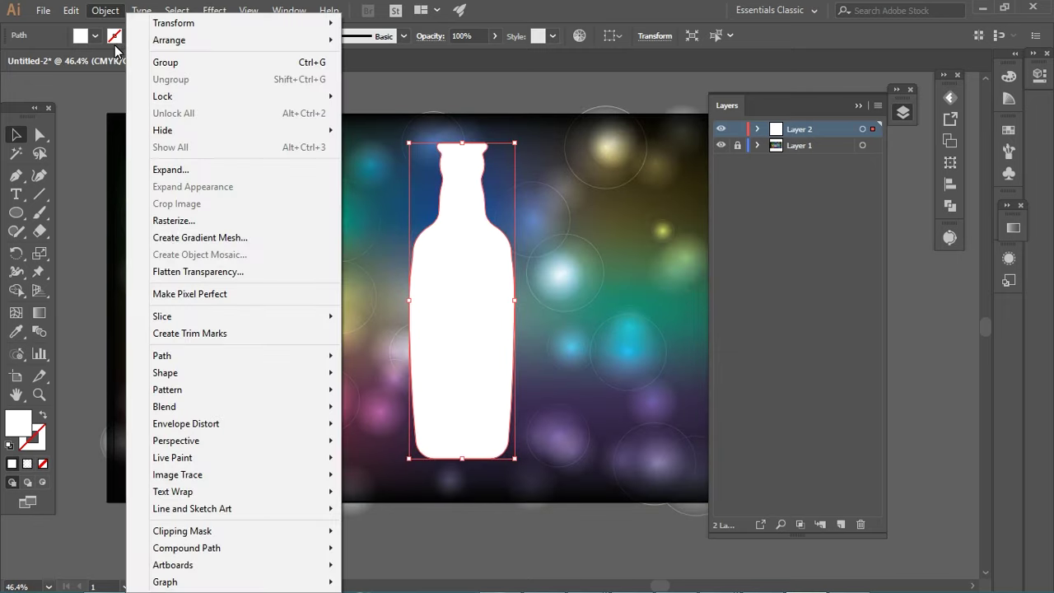
left_click(239, 240)
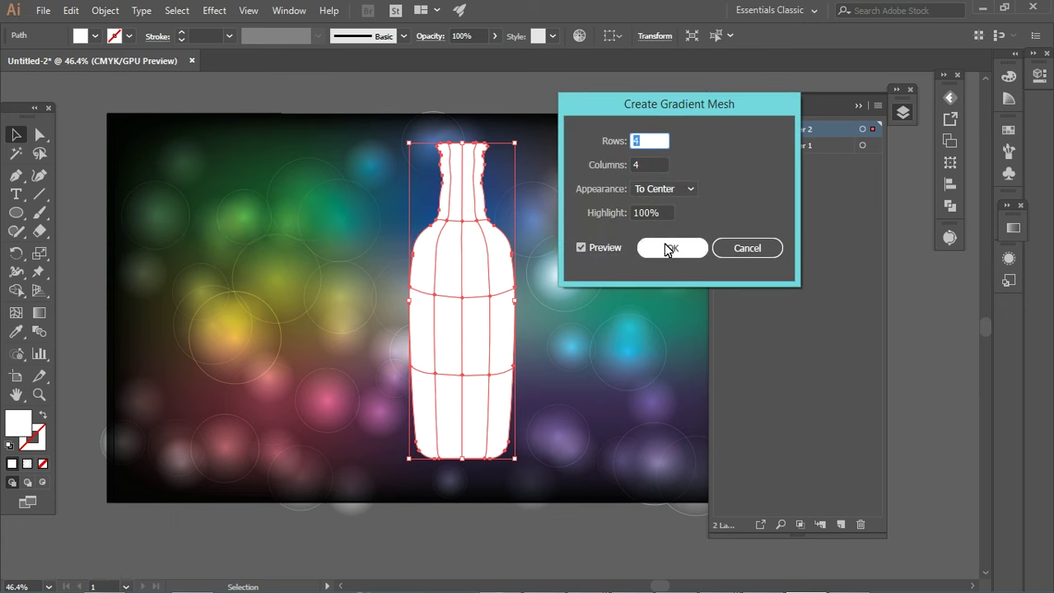
left_click(657, 167)
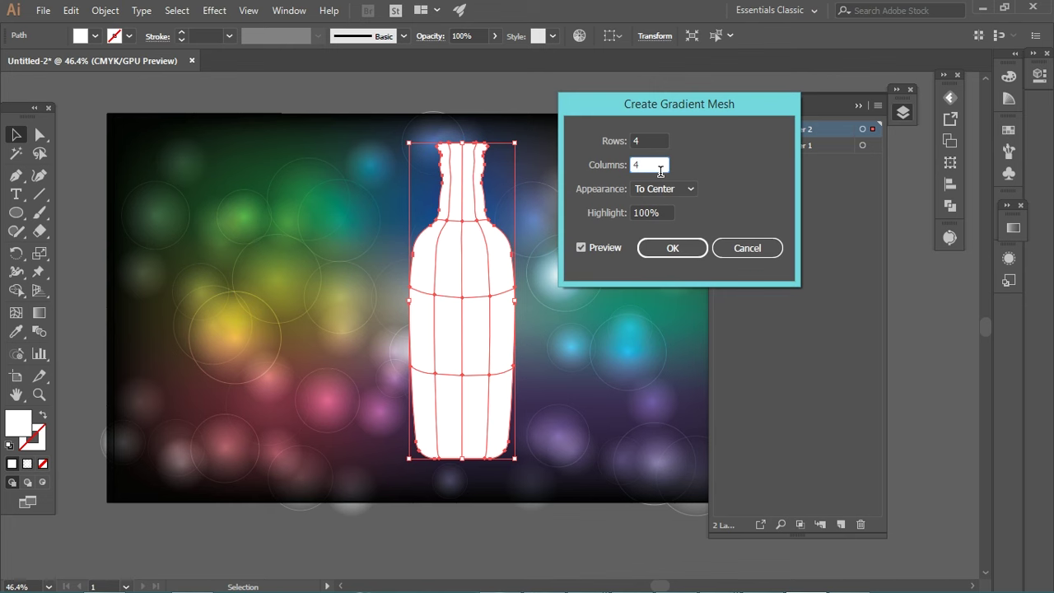
type("6")
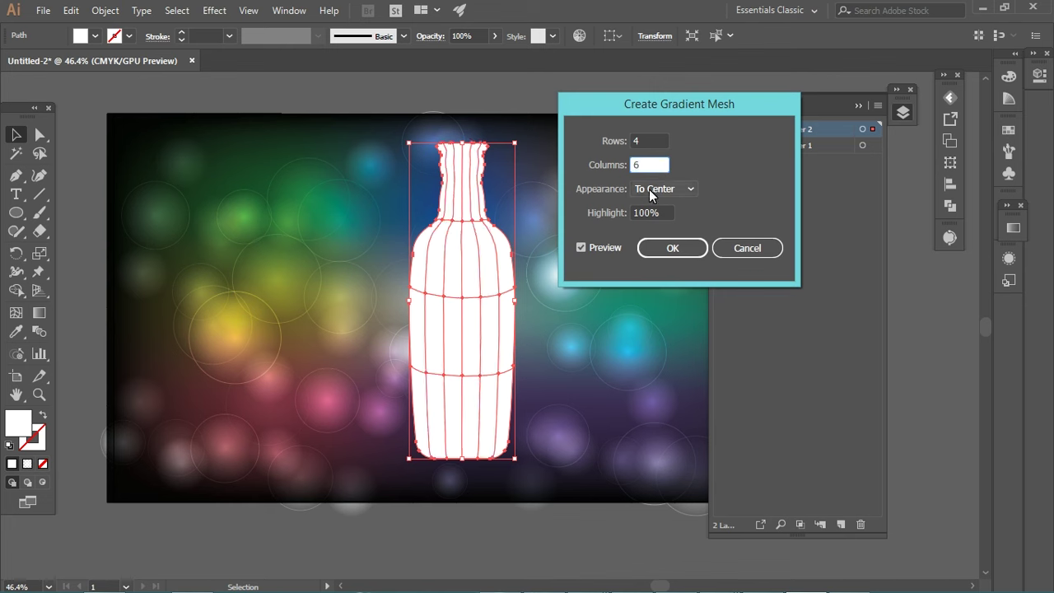
type("3")
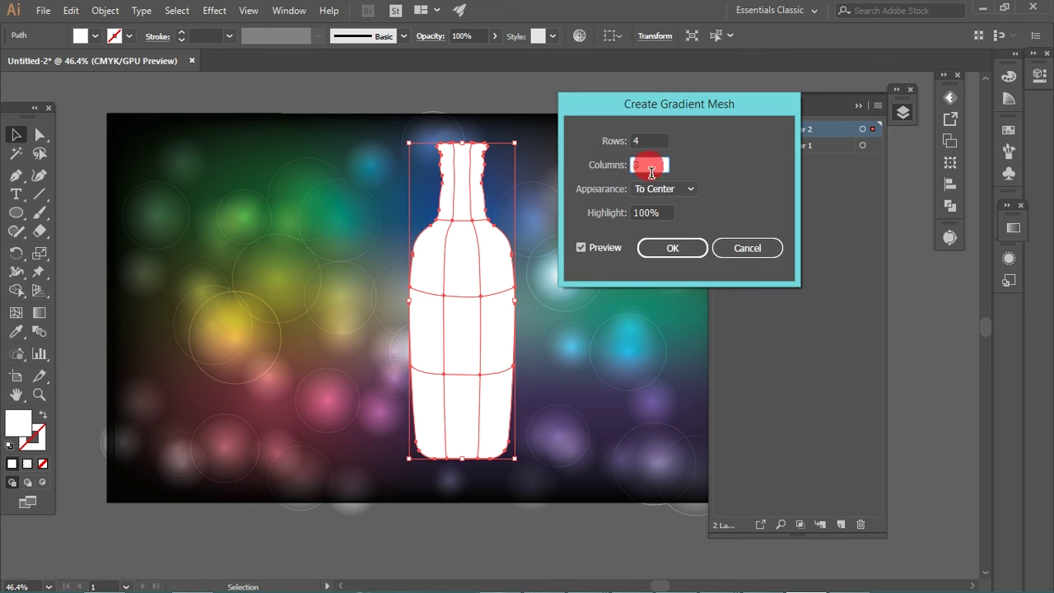
type("4")
key("shift+Tab")
type("6")
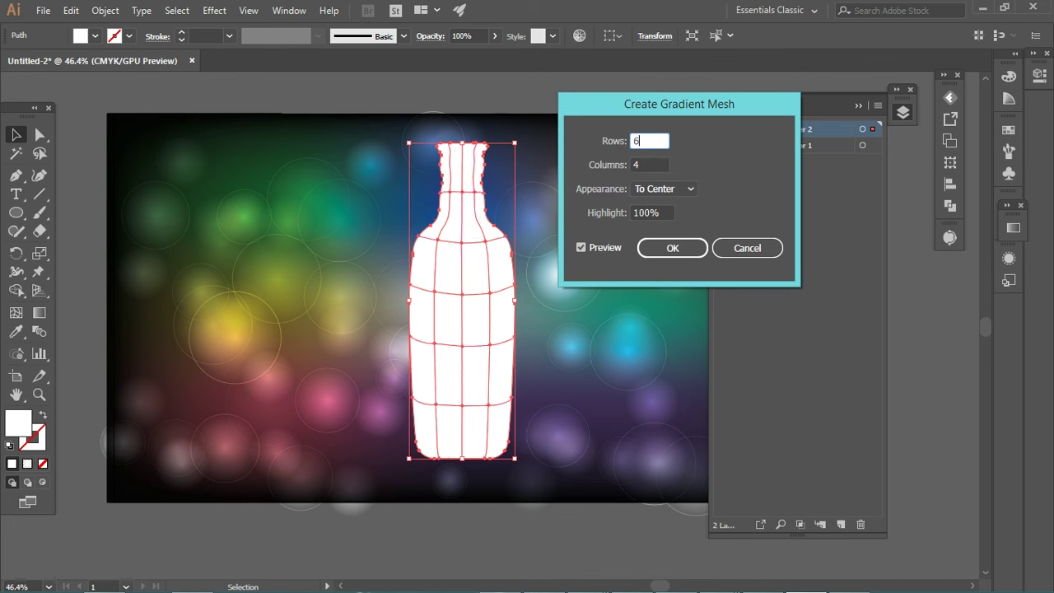
double_click(654, 143)
type("8")
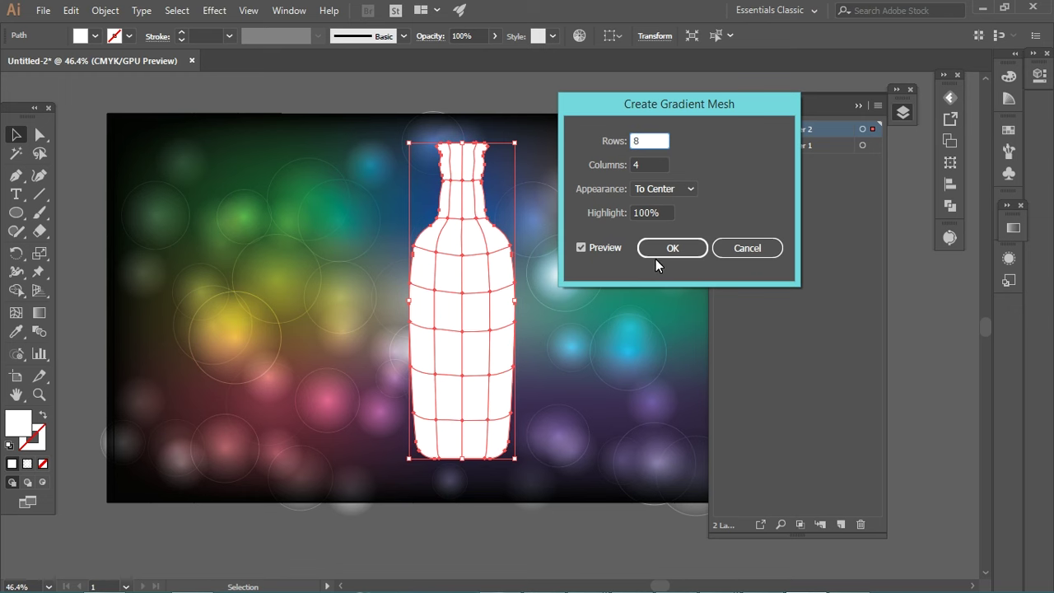
double_click(654, 143)
type("6")
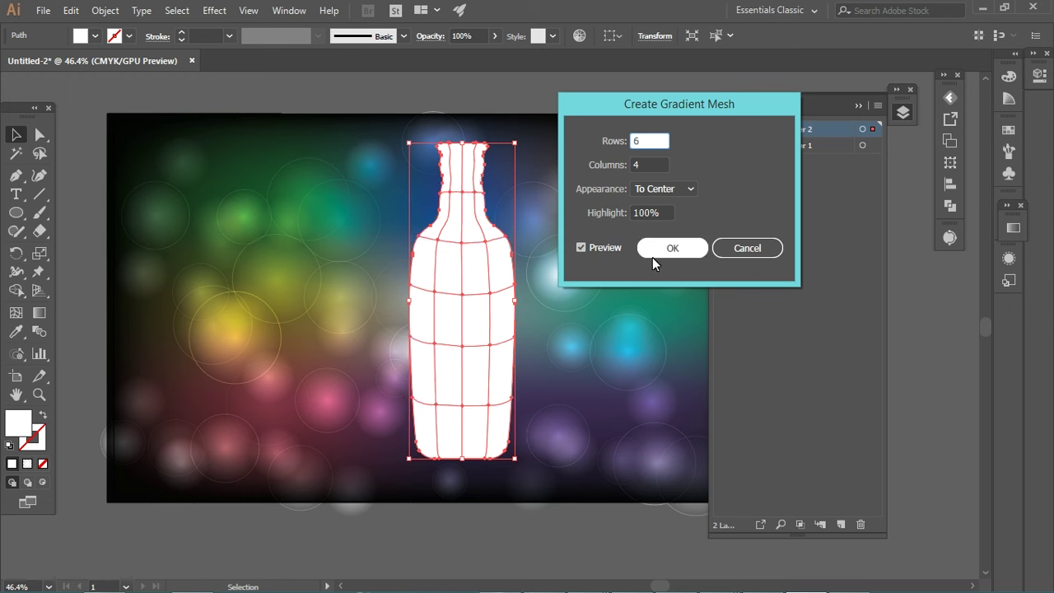
Step: Apply the 6×4 mesh and add two extra mesh lines near the bottle's base
left_click(670, 248)
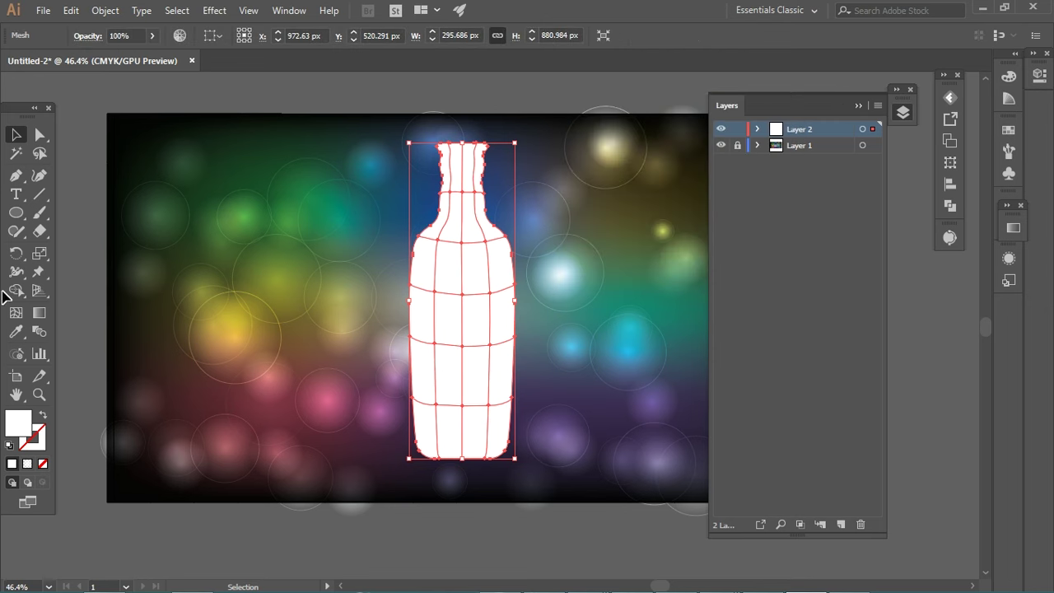
mouse_move(595, 195)
left_mouse_down()
mouse_move(634, 206)
mouse_move(458, 171)
mouse_move(503, 255)
mouse_move(357, 216)
left_mouse_up()
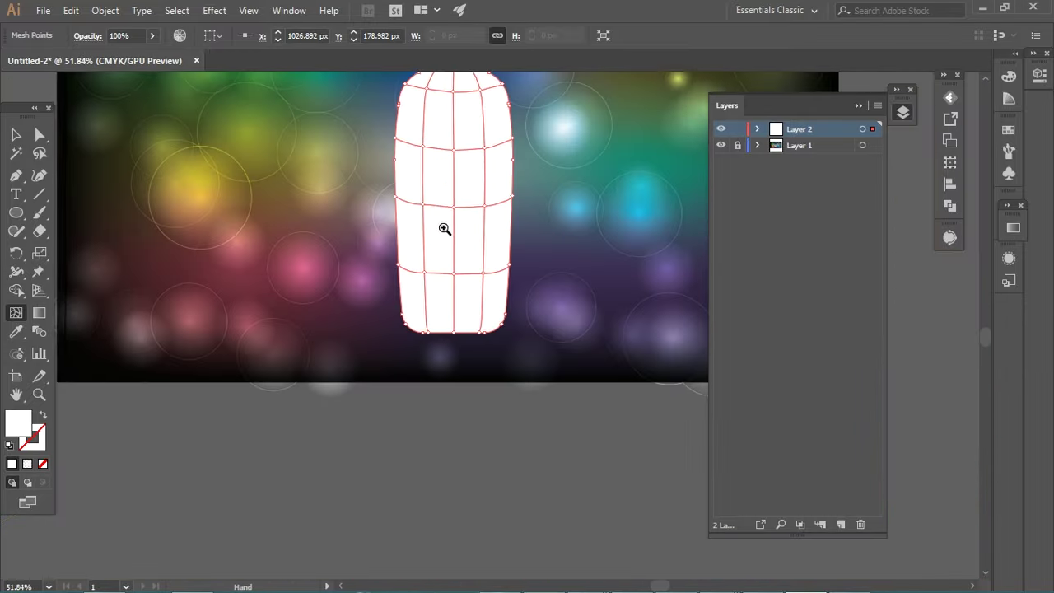
left_click_drag(444, 228, 517, 351)
left_click(429, 362)
left_click(497, 364)
Step: Zoom out, select the whole bottle mesh object, and frame the bottle
left_click(419, 221, "ctrl+alt")
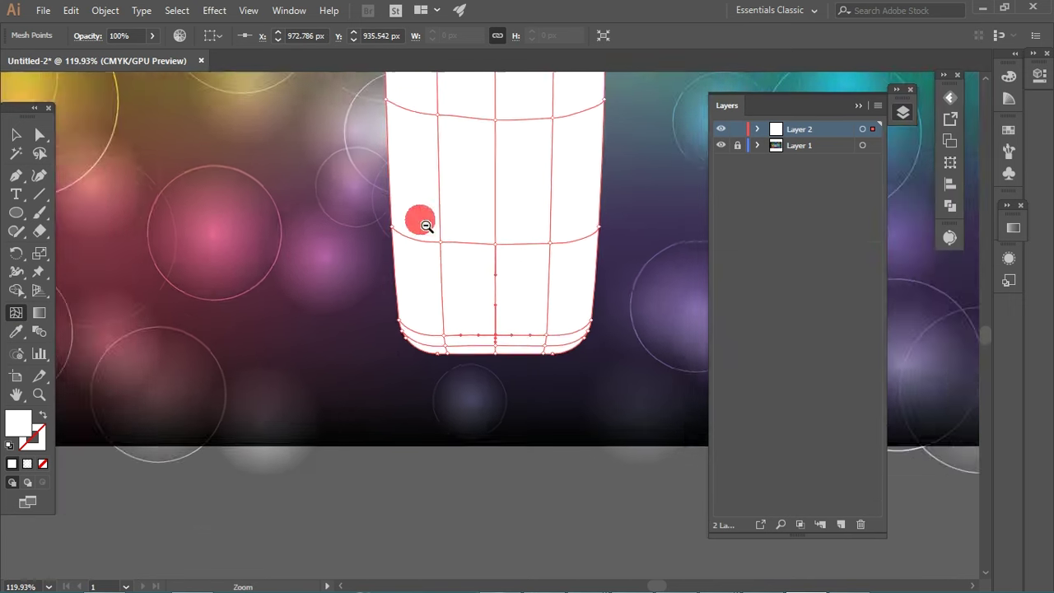
left_click(301, 348, "ctrl+alt")
left_click(13, 138)
left_click(176, 543)
left_click(423, 332)
left_click(442, 214, "ctrl+alt")
left_click_drag(442, 214, 518, 228)
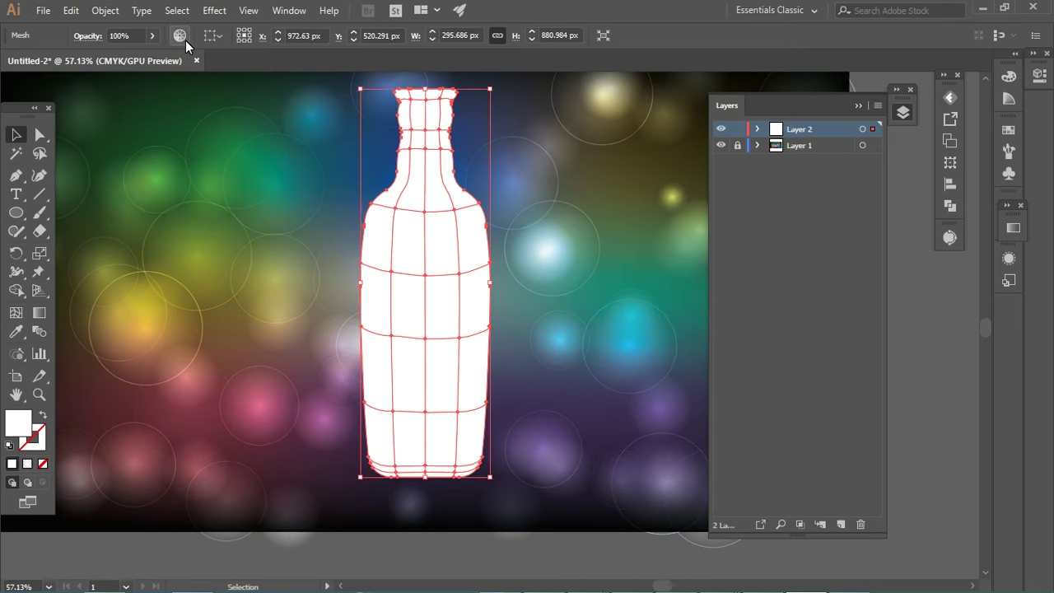
Step: Drop the bottle to 0% opacity and lasso its left and right edge mesh points
left_click_drag(124, 55, 91, 55)
left_click(40, 153)
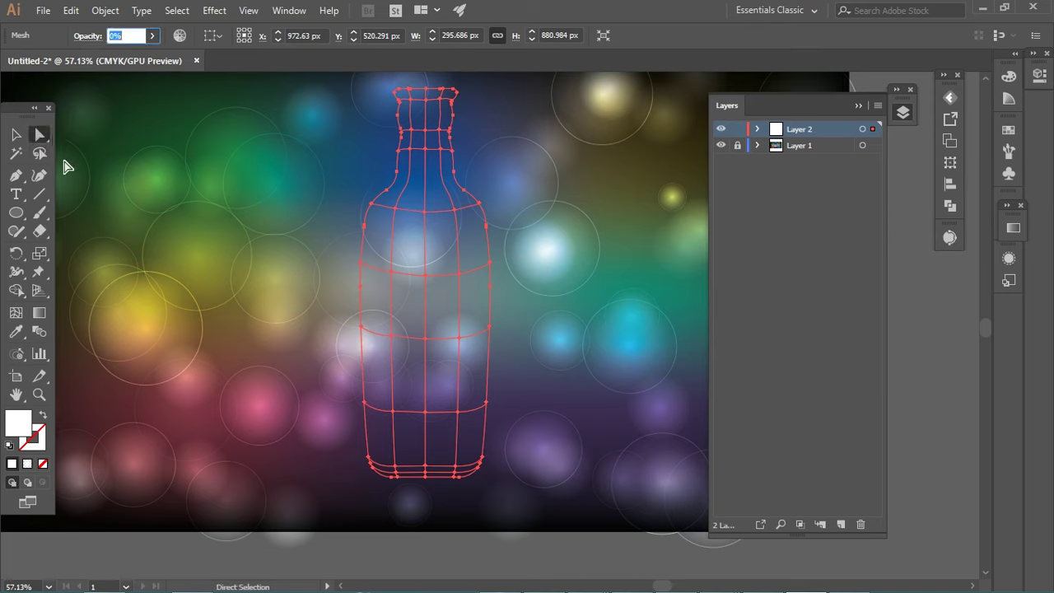
left_click_drag(341, 170, 306, 182)
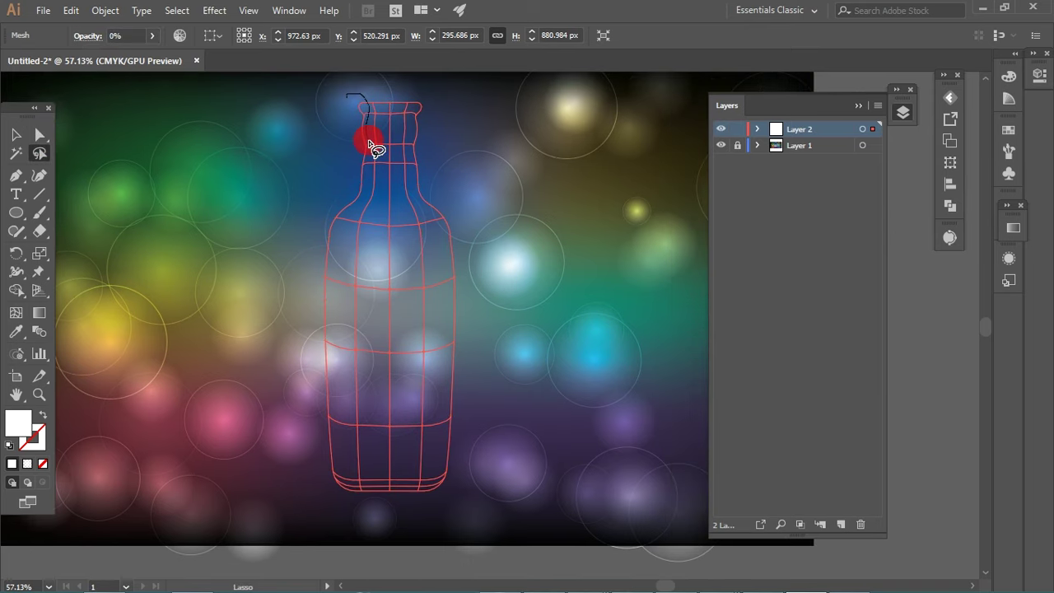
left_click_drag(354, 221, 339, 99)
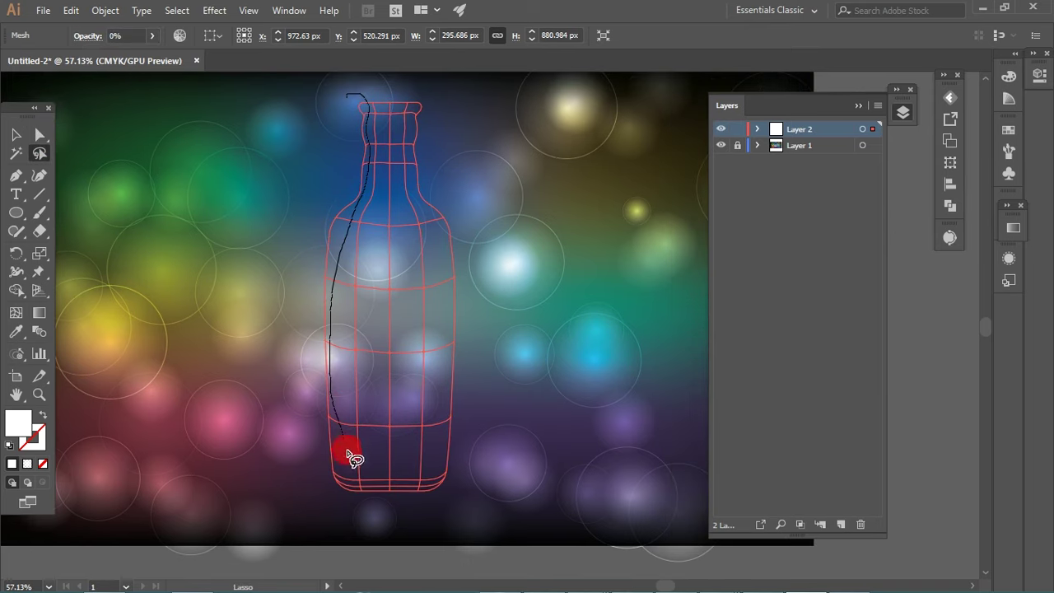
left_click_drag(428, 88, 441, 389)
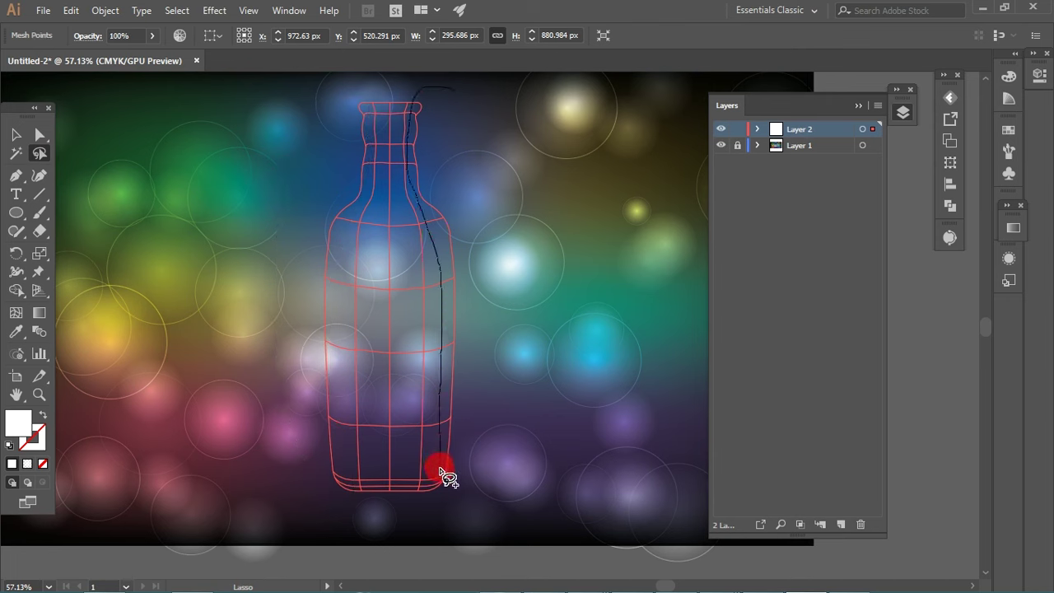
left_click_drag(441, 388, 514, 100)
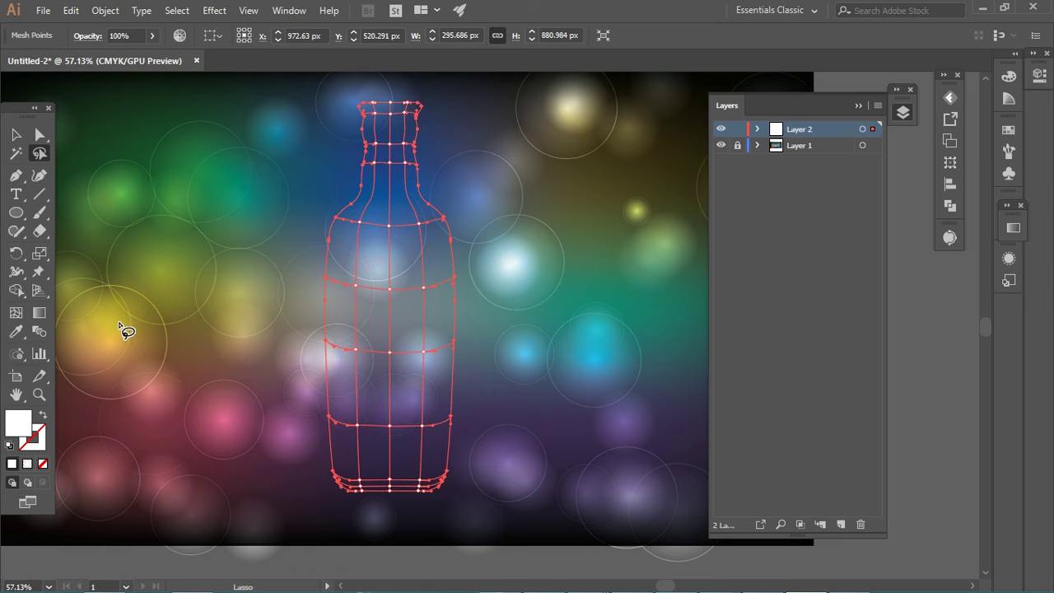
Step: Fill the selected edge points with a very dark red
double_click(24, 425)
left_click_drag(771, 318, 806, 353)
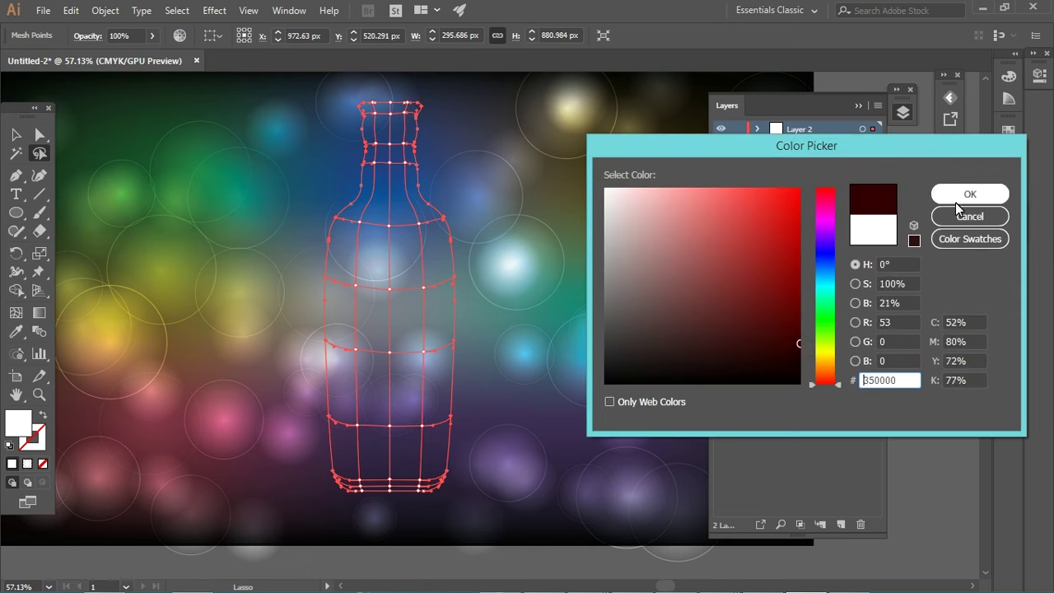
left_click(952, 192)
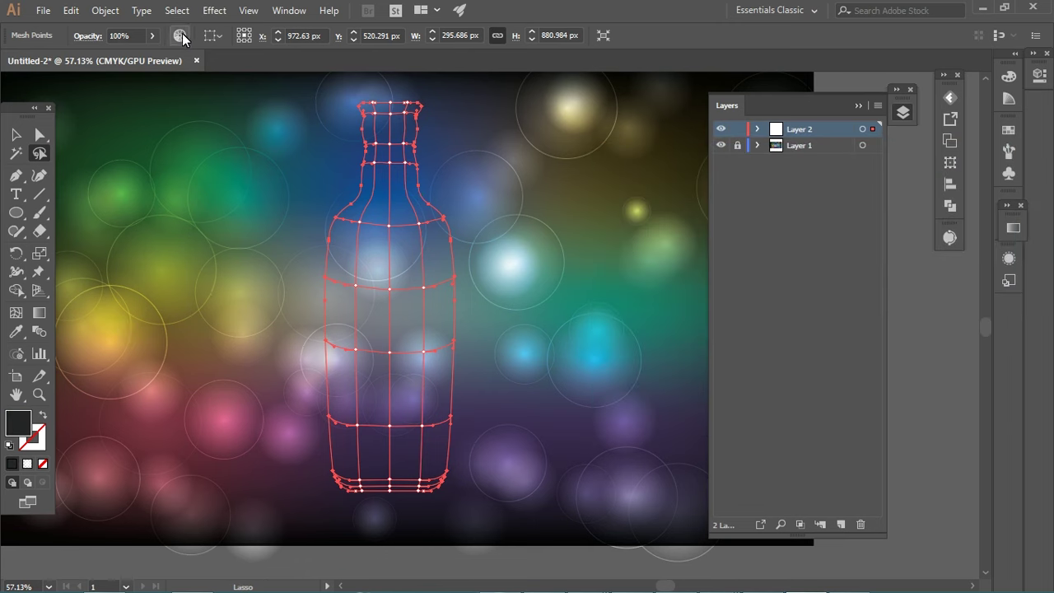
left_click(181, 36)
left_click(951, 486)
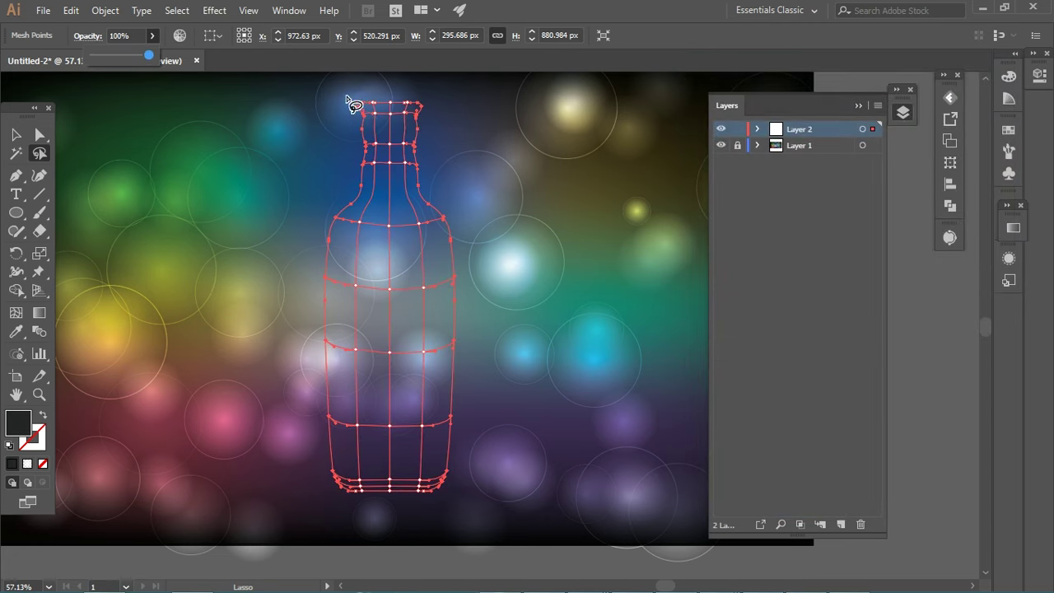
Step: Reselect the whole bottle mesh and restore its opacity to 100%
scroll(359, 100, "up", 5)
mouse_move(311, 106)
left_mouse_down()
mouse_move(383, 116)
mouse_move(326, 97)
left_mouse_up()
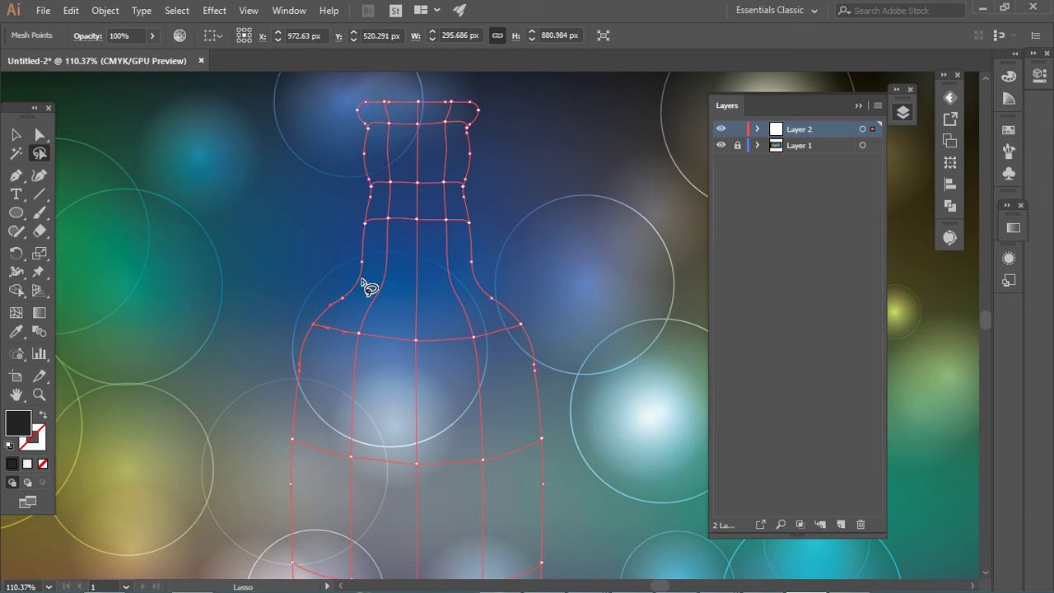
key("v")
left_click(207, 179)
left_click(390, 195)
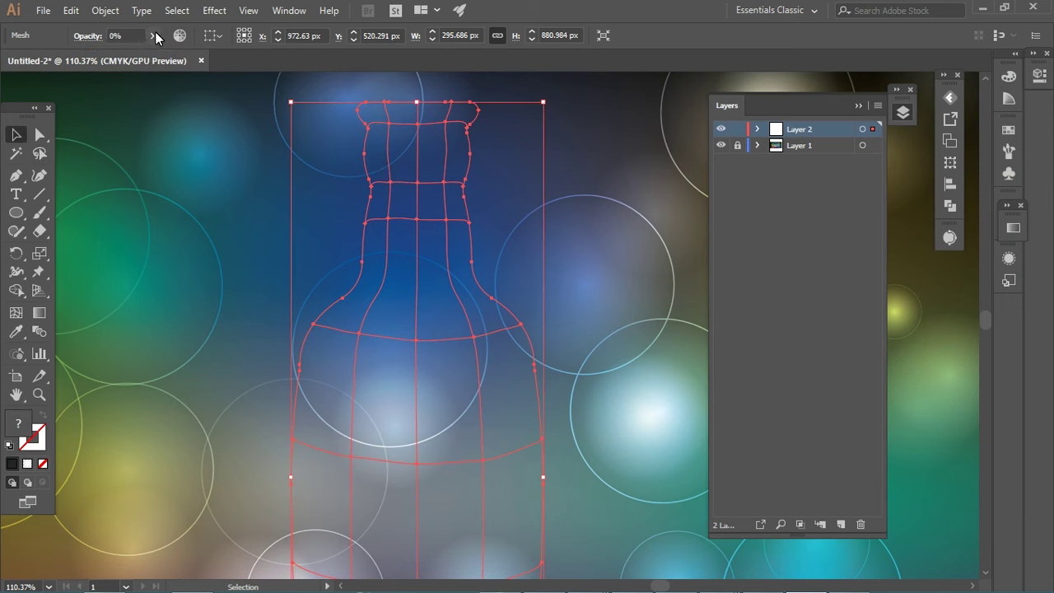
left_click(151, 35)
Step: Zoom in on the base and lasso the mesh points along the bottle's bottom
left_click(588, 245)
scroll(418, 206, "down", 2)
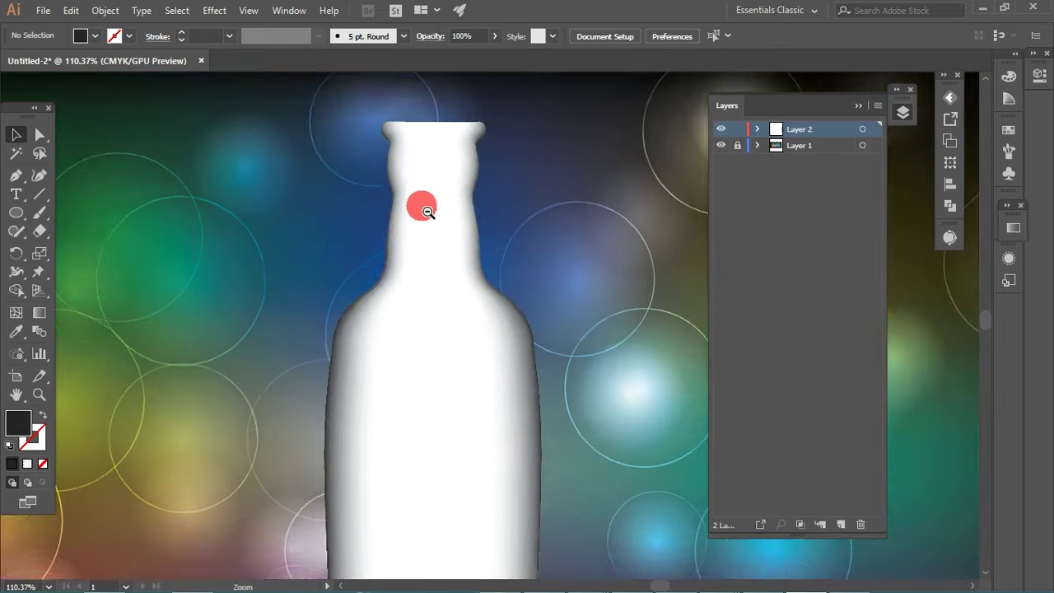
scroll(418, 207, "down", 2)
scroll(418, 252, "down", 1)
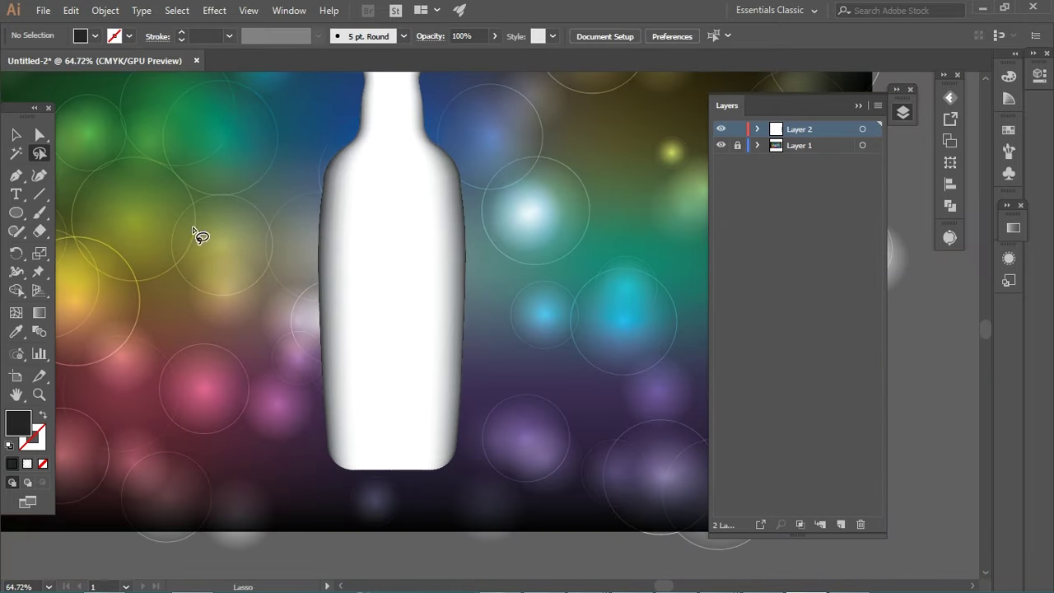
scroll(404, 318, "up", 2)
left_click(404, 318, "ctrl")
scroll(414, 225, "down", 3)
mouse_move(303, 380)
left_mouse_down()
mouse_move(482, 365)
mouse_move(342, 352)
left_mouse_up()
Step: Fill the base mesh points with dark red and deselect to preview
double_click(18, 424)
left_click(970, 216)
scroll(329, 357, "up", 3)
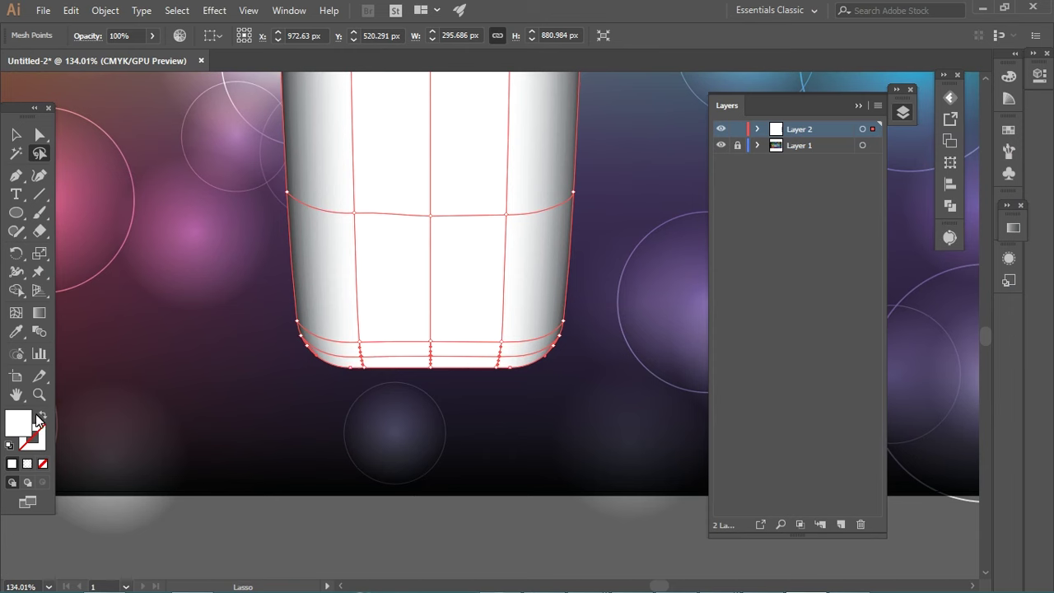
double_click(18, 424)
left_click_drag(751, 315, 812, 360)
left_click(941, 195)
key("ctrl+shift+a")
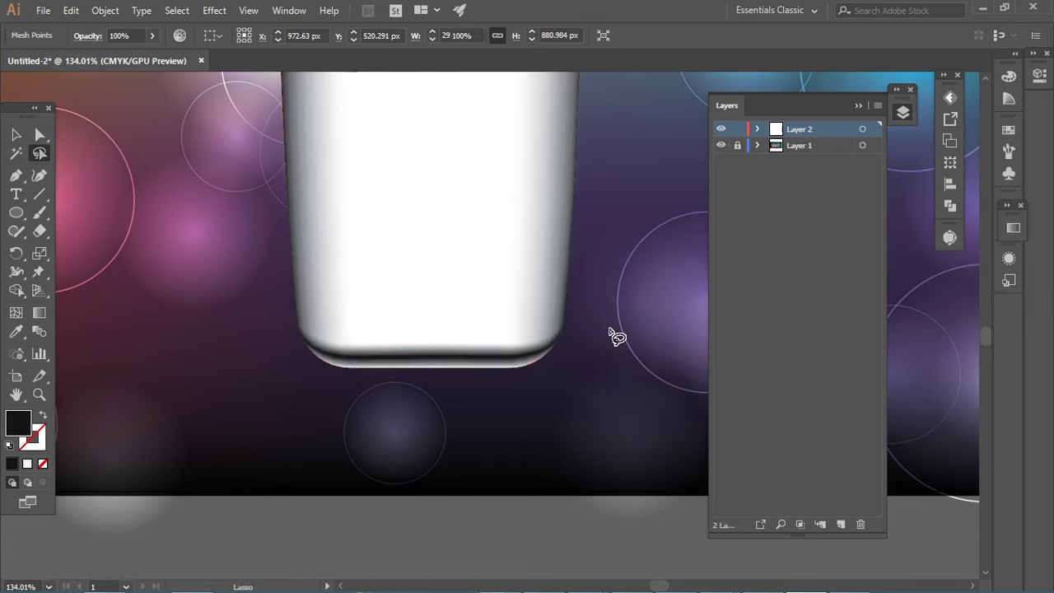
Step: Zoom out to the whole bottle and begin selecting points across the neck top
left_click(537, 278, "ctrl+alt")
left_click(425, 400)
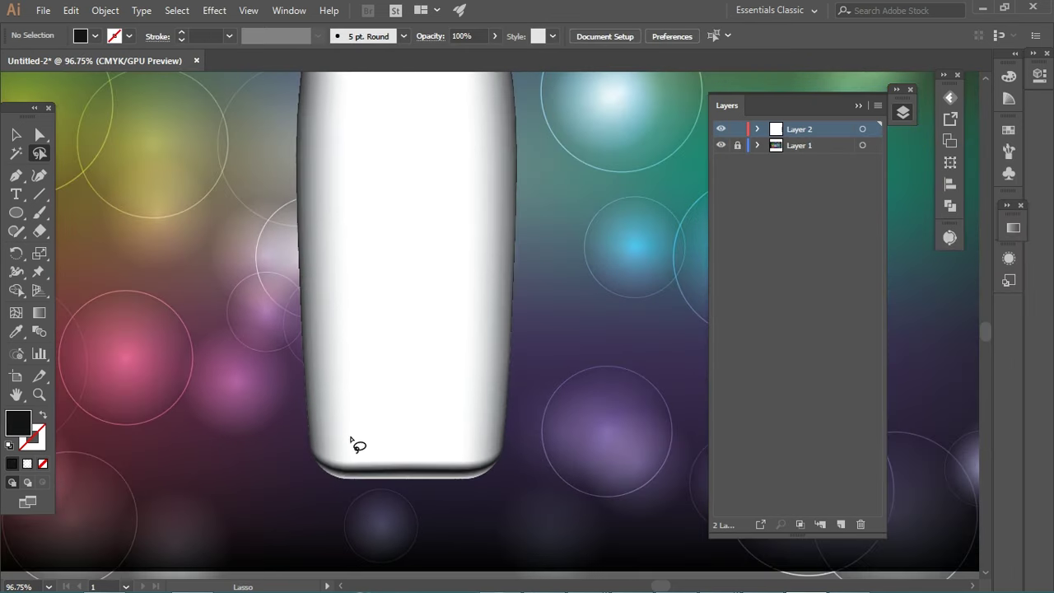
left_click(395, 407, "ctrl")
left_click(430, 330, "ctrl+alt")
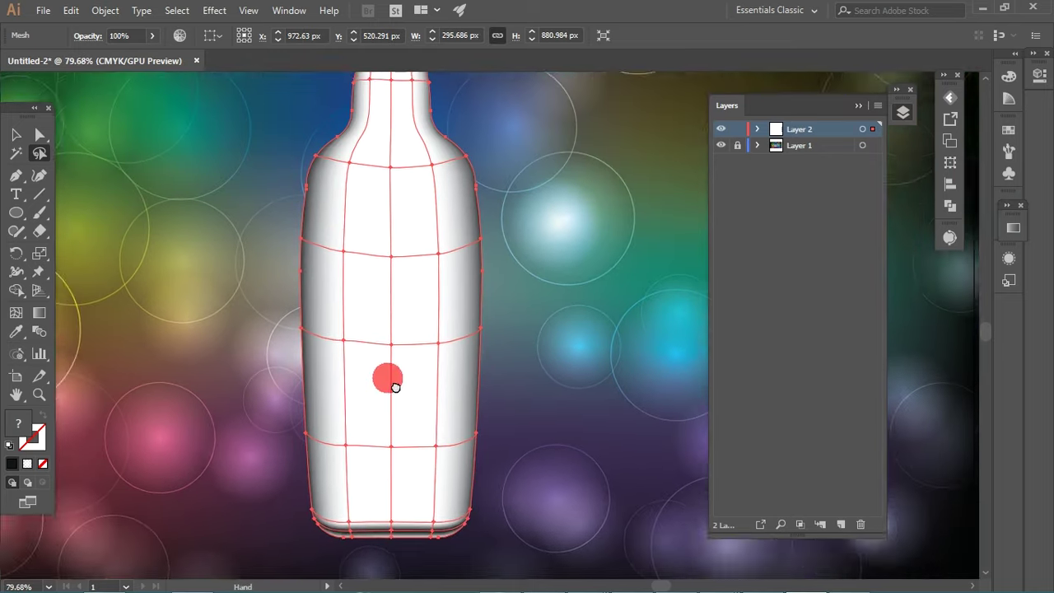
left_click(431, 299, "ctrl+alt")
mouse_move(399, 103)
left_mouse_down()
mouse_move(359, 102)
mouse_move(395, 113)
mouse_move(365, 471)
mouse_move(395, 148)
mouse_move(385, 103)
left_mouse_up()
key("ctrl+z")
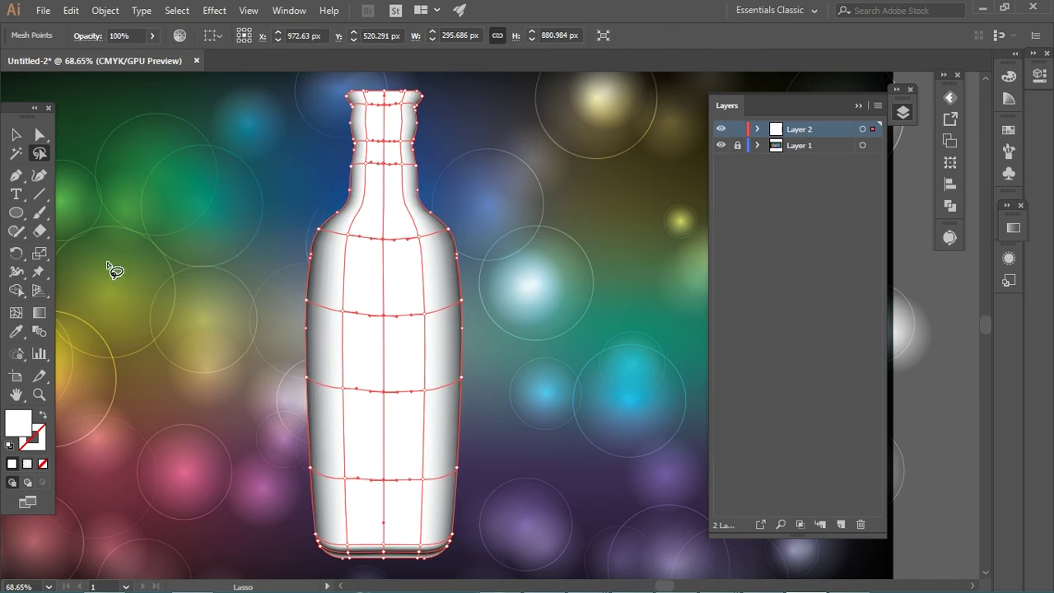
Step: Colour the bottle's centre mesh points red-orange
double_click(27, 428)
left_click_drag(823, 348, 827, 373)
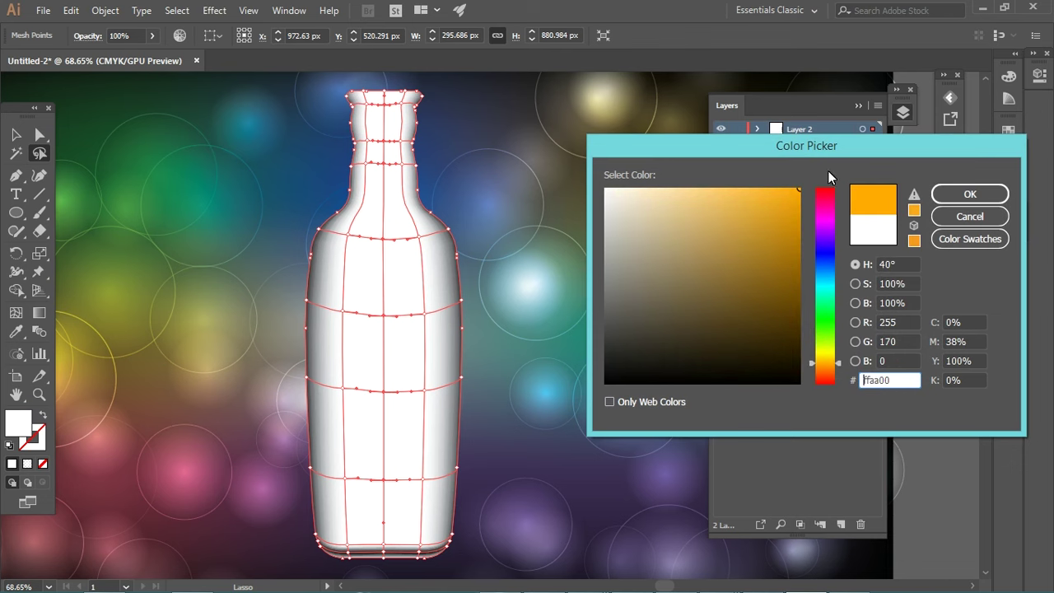
left_click(942, 196)
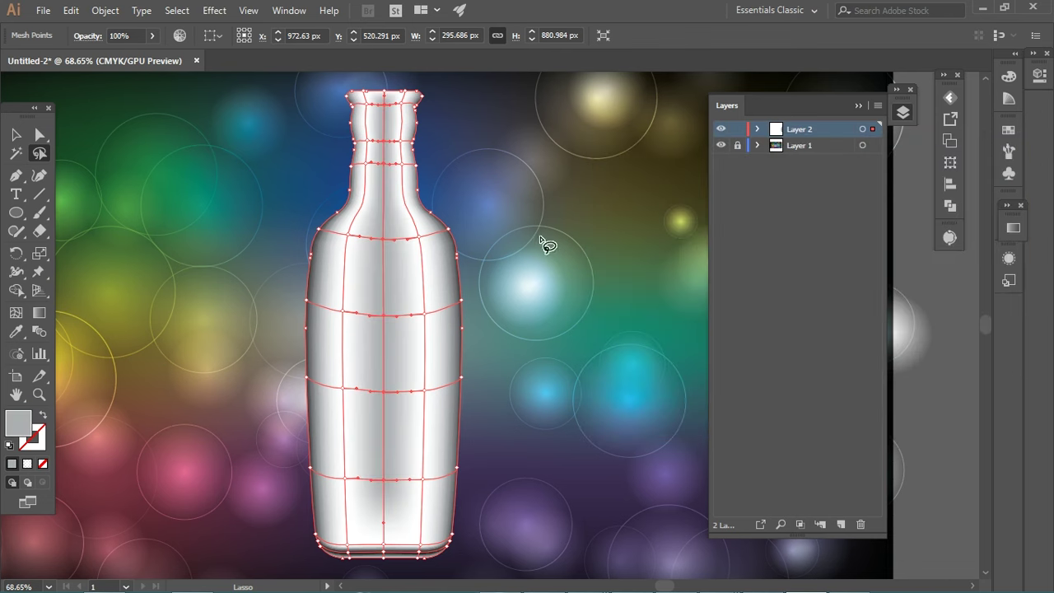
double_click(24, 426)
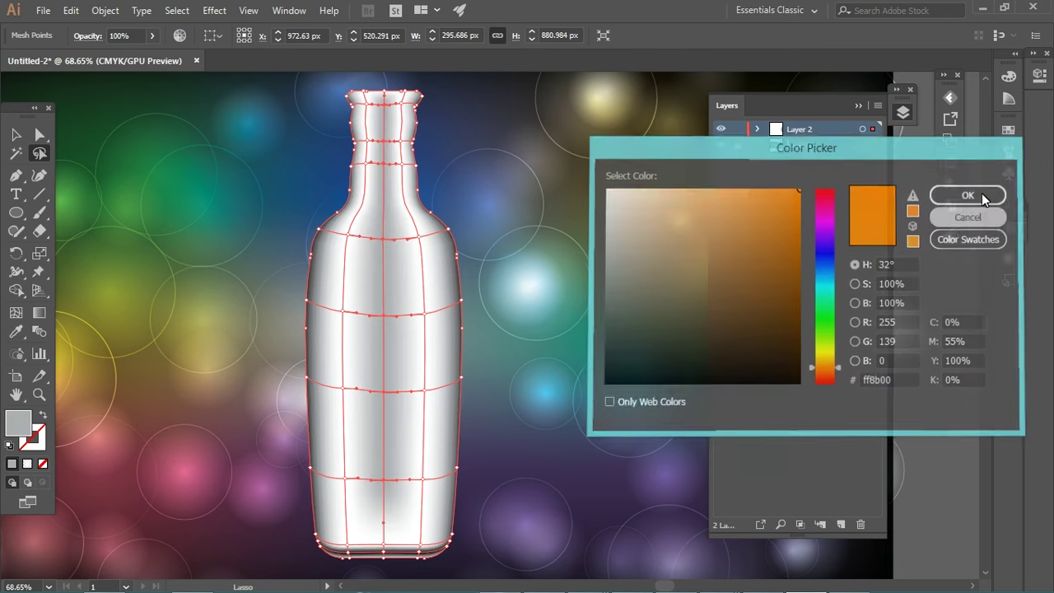
left_click(978, 193)
left_click(956, 171)
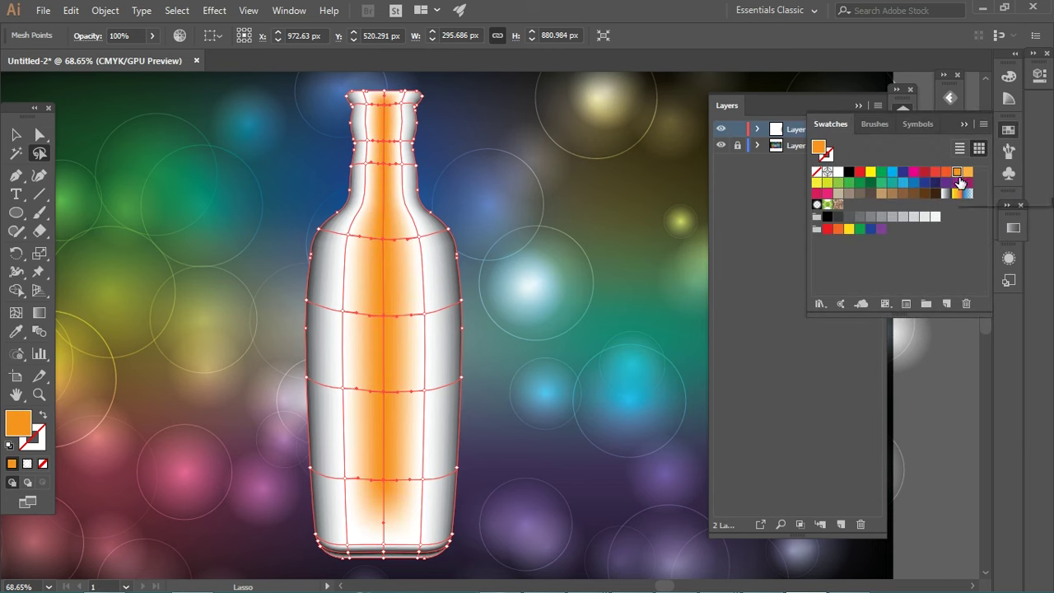
left_click(946, 172)
left_click(913, 195)
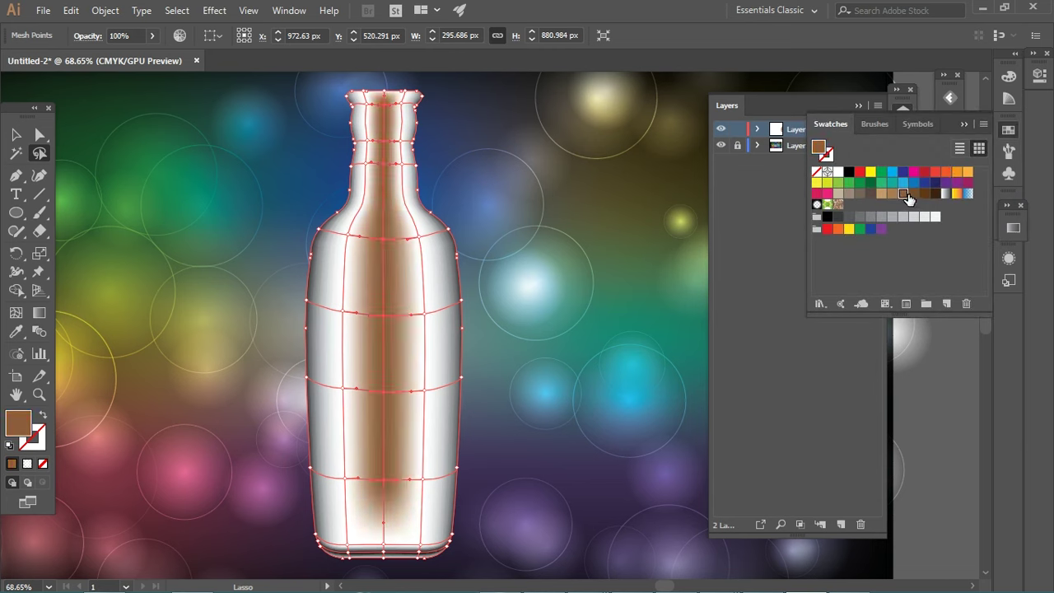
left_click(944, 171)
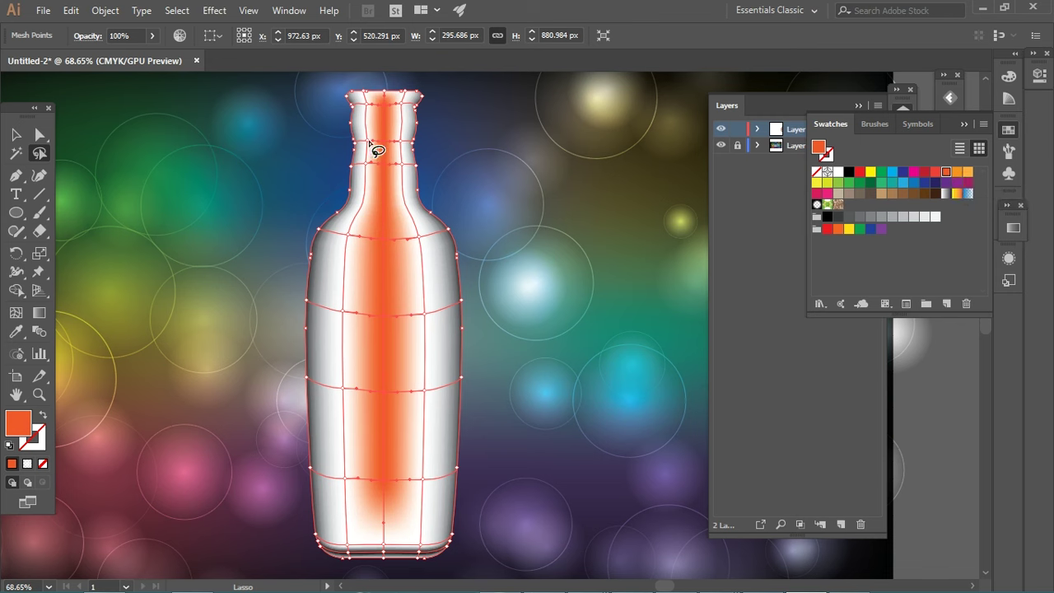
Step: Lasso the left-side mesh points and fill them with a deep red
mouse_move(376, 83)
left_mouse_down()
mouse_move(352, 481)
mouse_move(321, 128)
left_mouse_up()
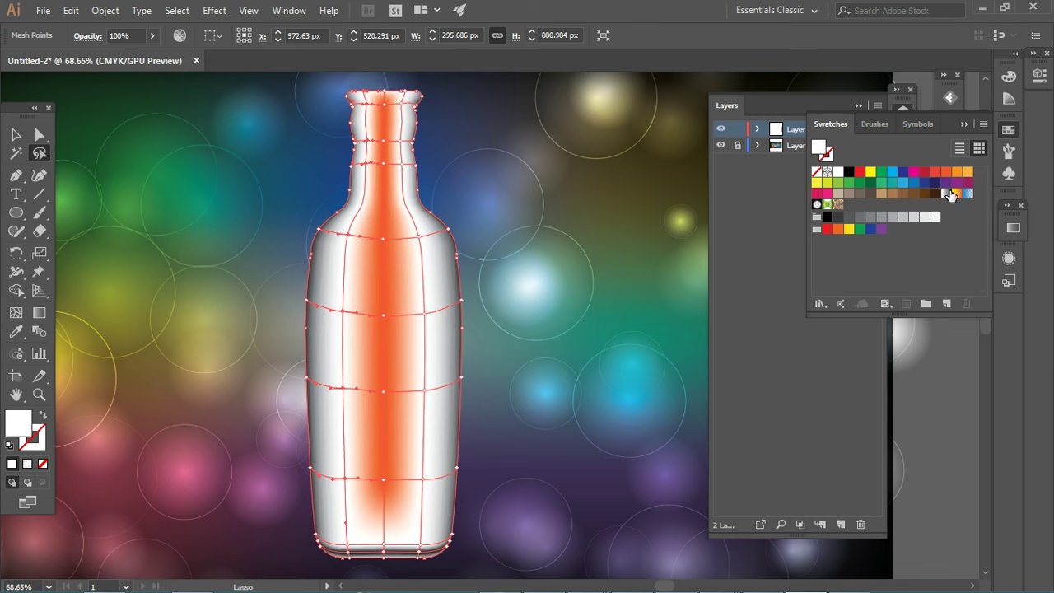
left_click(923, 173)
left_click(936, 172)
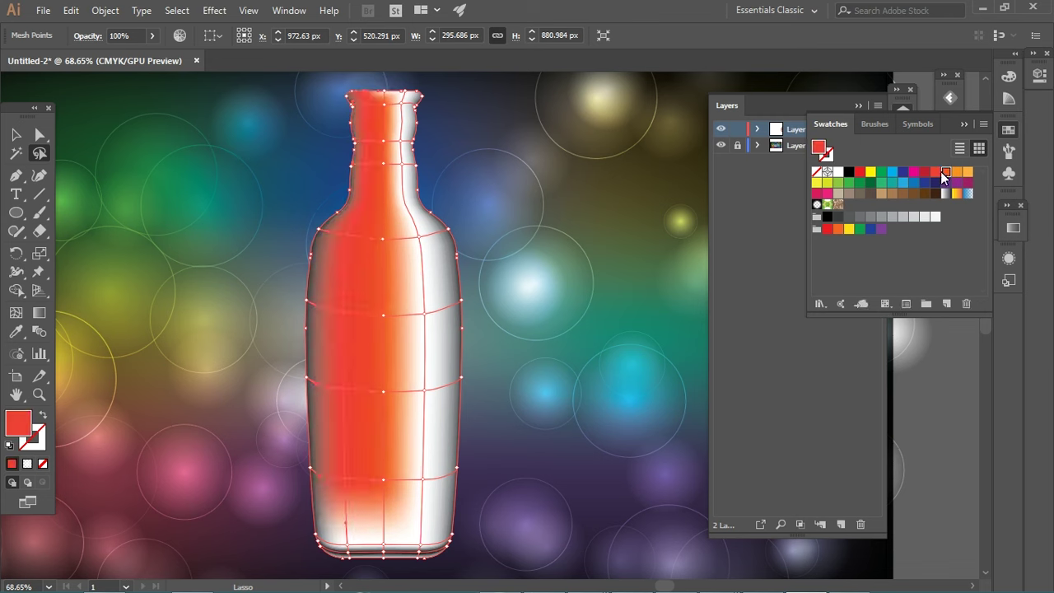
left_click(943, 172)
double_click(18, 424)
left_click(795, 335)
left_click(952, 192)
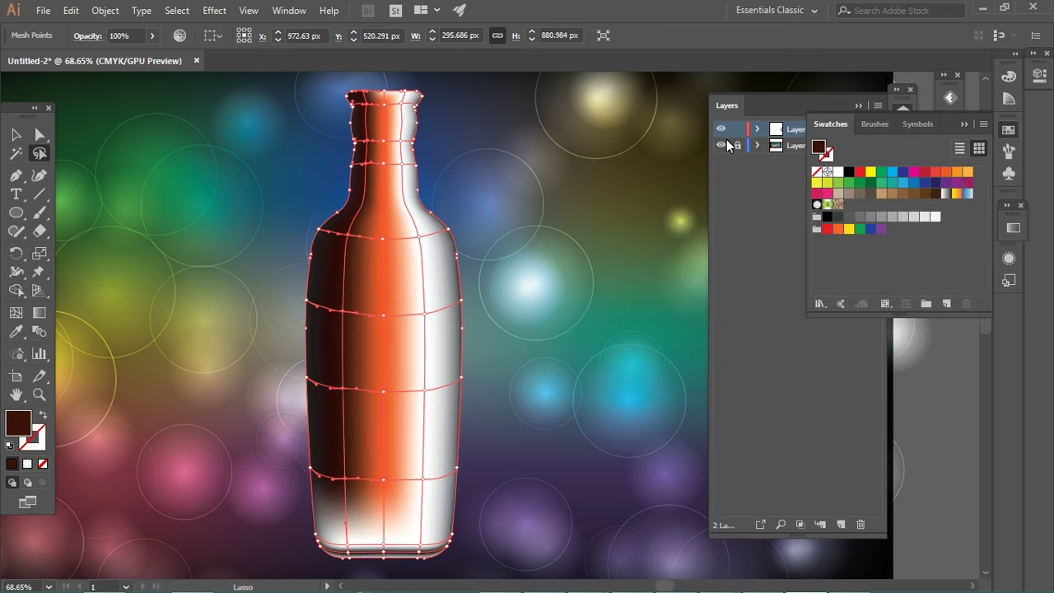
double_click(18, 423)
left_click(795, 278)
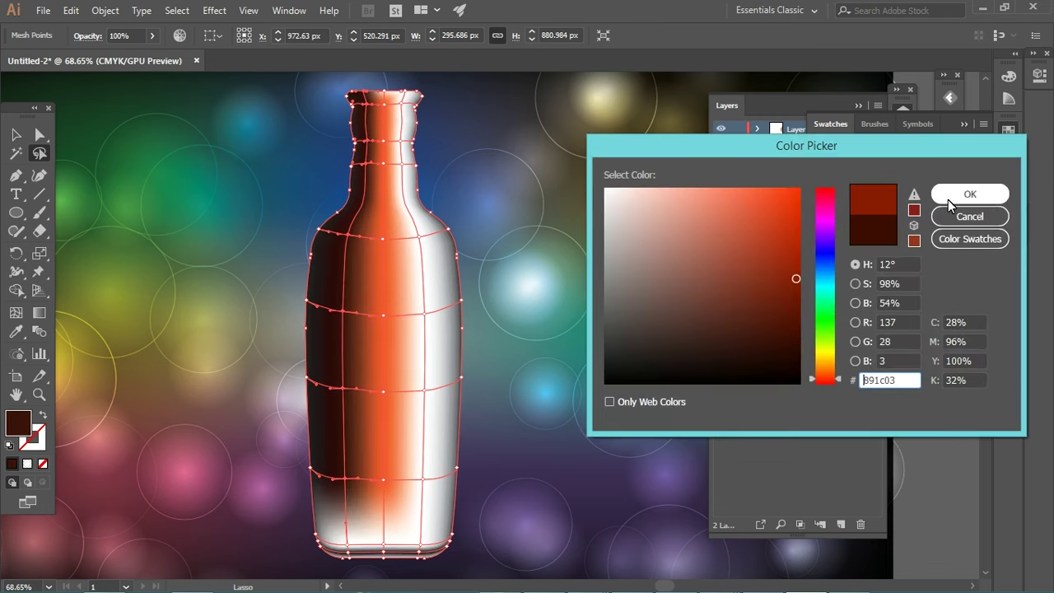
left_click(952, 195)
Step: Select the right-side mesh points and Eyedropper-sample dark red onto them
left_click(543, 275, "ctrl")
left_click(414, 198, "ctrl")
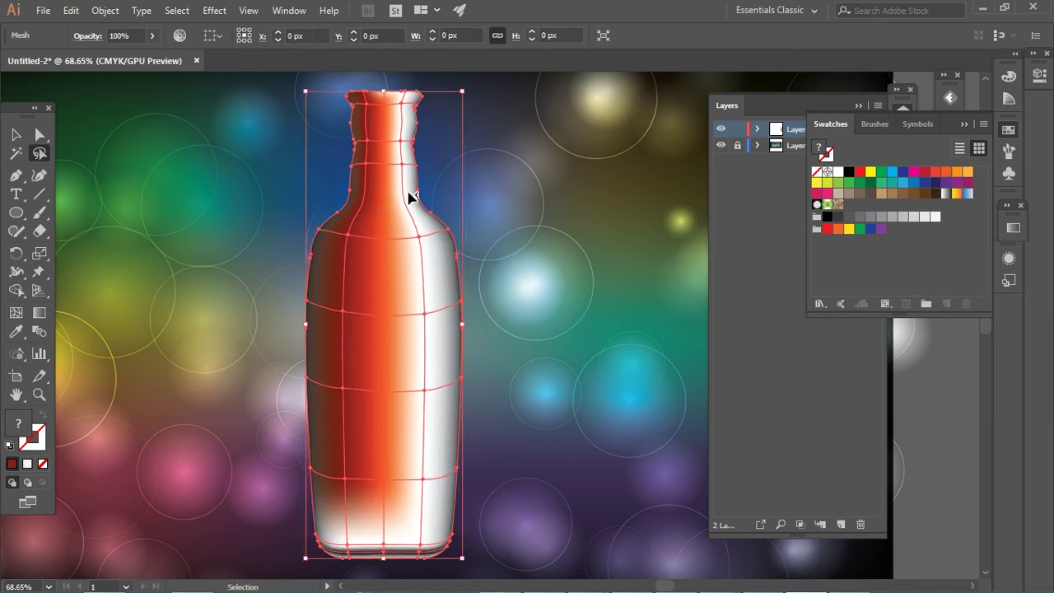
mouse_move(414, 97)
left_mouse_down()
mouse_move(387, 159)
mouse_move(414, 311)
mouse_move(409, 507)
mouse_move(437, 456)
mouse_move(428, 249)
mouse_move(404, 146)
mouse_move(421, 71)
left_mouse_up()
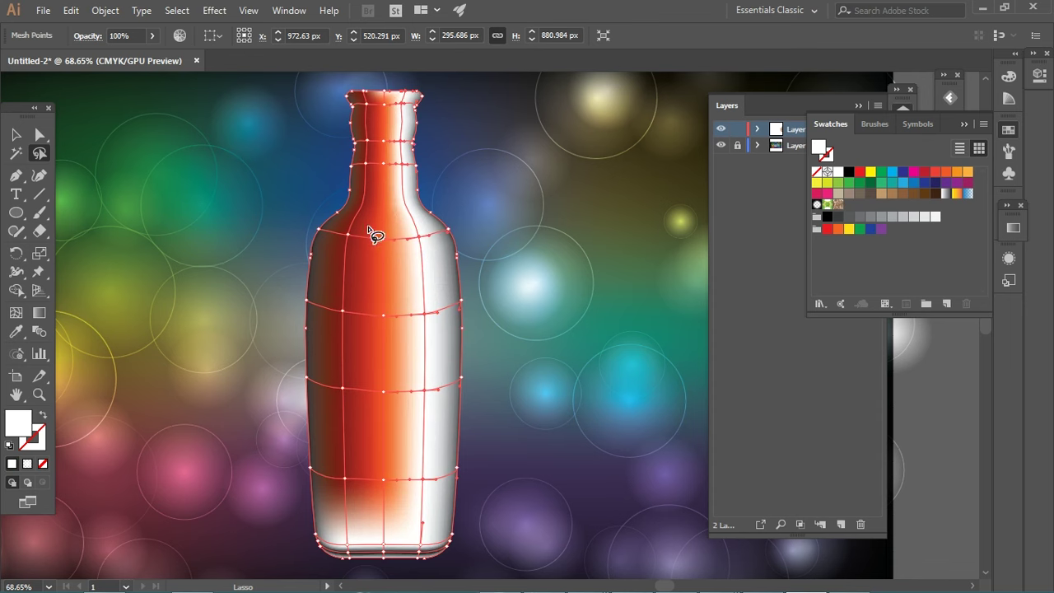
key("i")
left_click(334, 301)
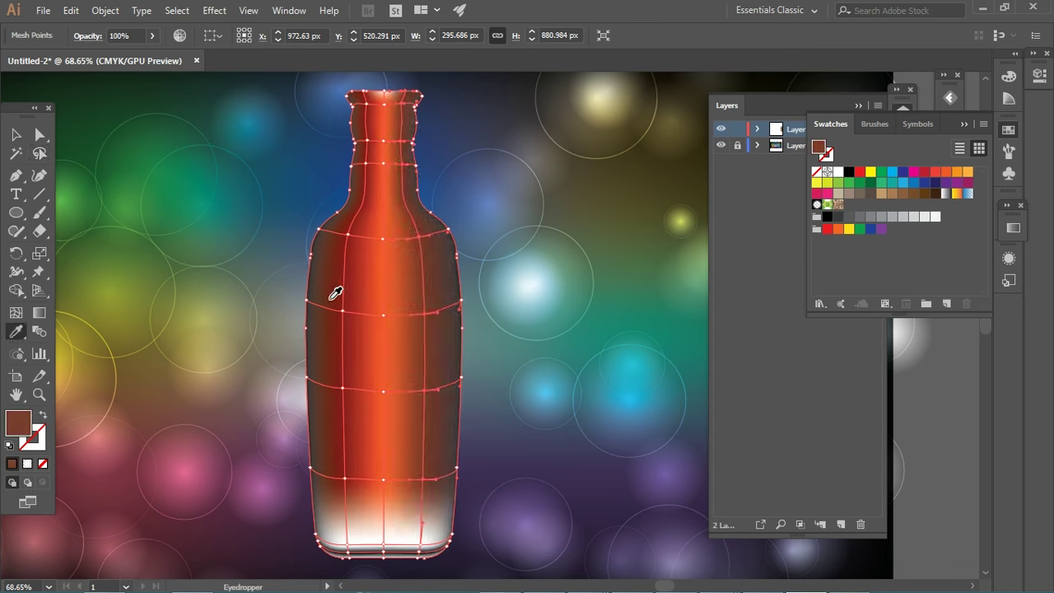
left_click(346, 289)
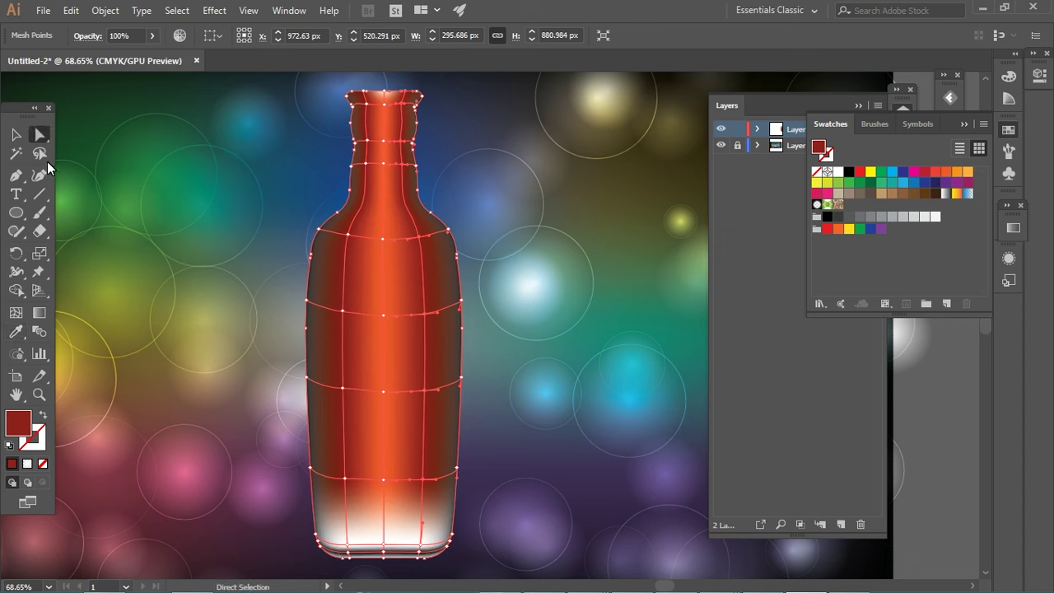
Step: Select another group of mesh points and fit the whole bottle in view
left_click(391, 92)
left_click(401, 120, "ctrl")
left_click_drag(395, 162, 411, 228)
key("ctrl+0")
Step: Colour the left and right edge mesh points with a light orange swatch
key("v")
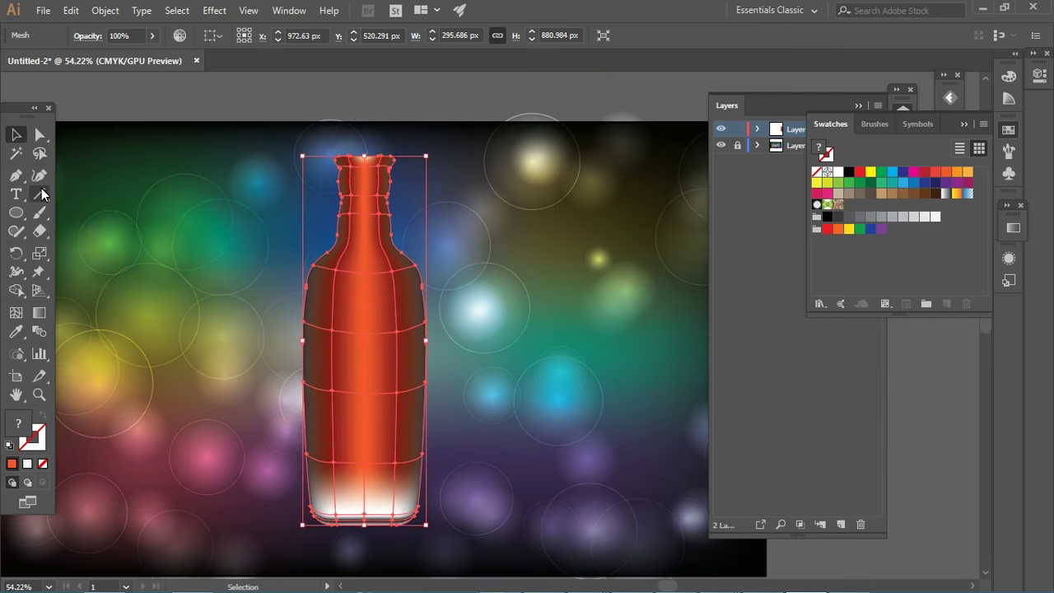
key("q")
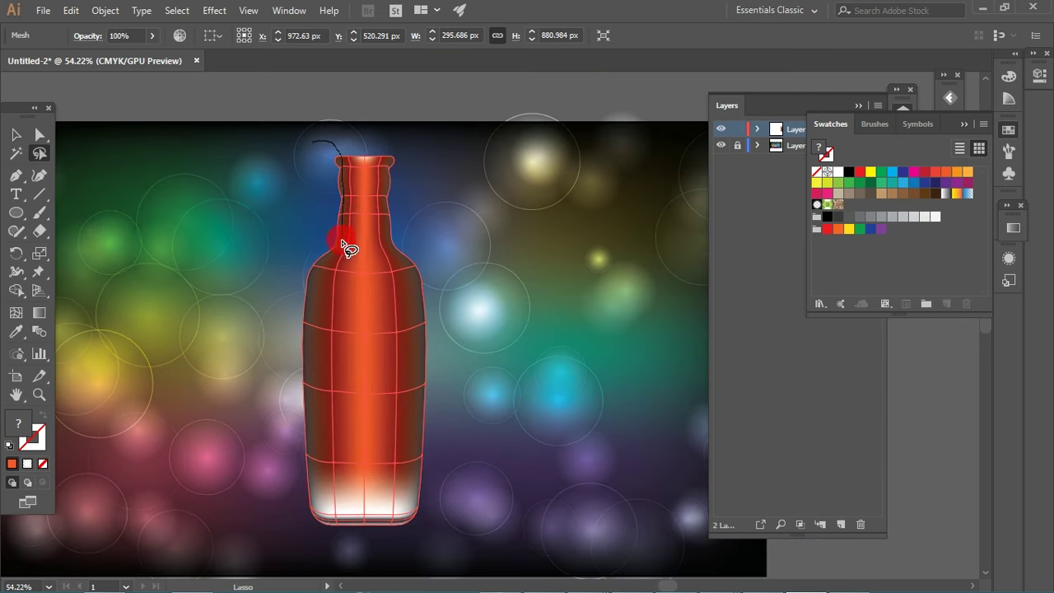
left_click_drag(347, 247, 259, 424)
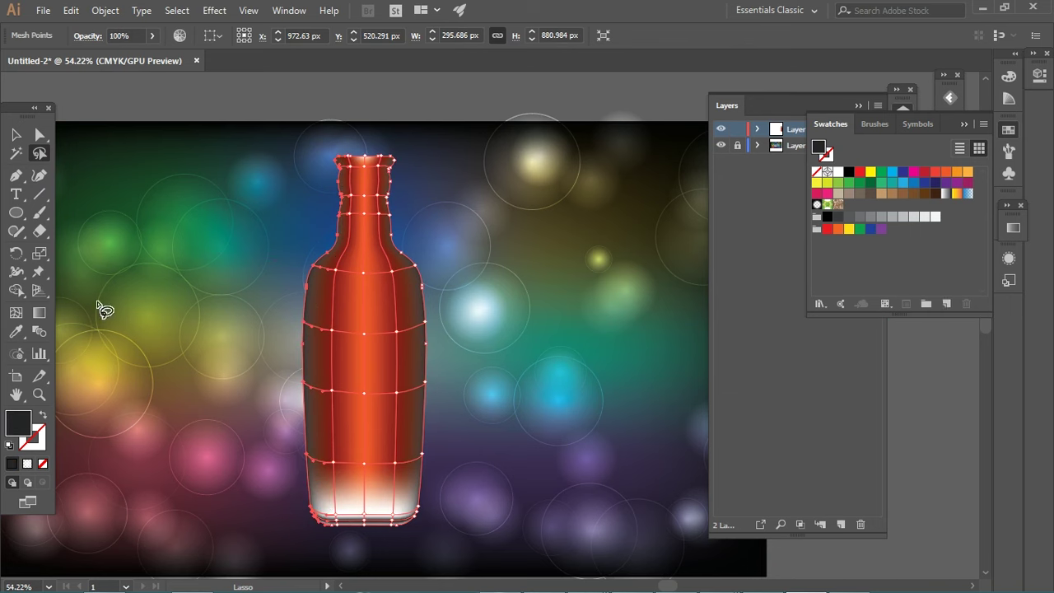
left_click(967, 171)
left_click_drag(416, 143, 393, 174)
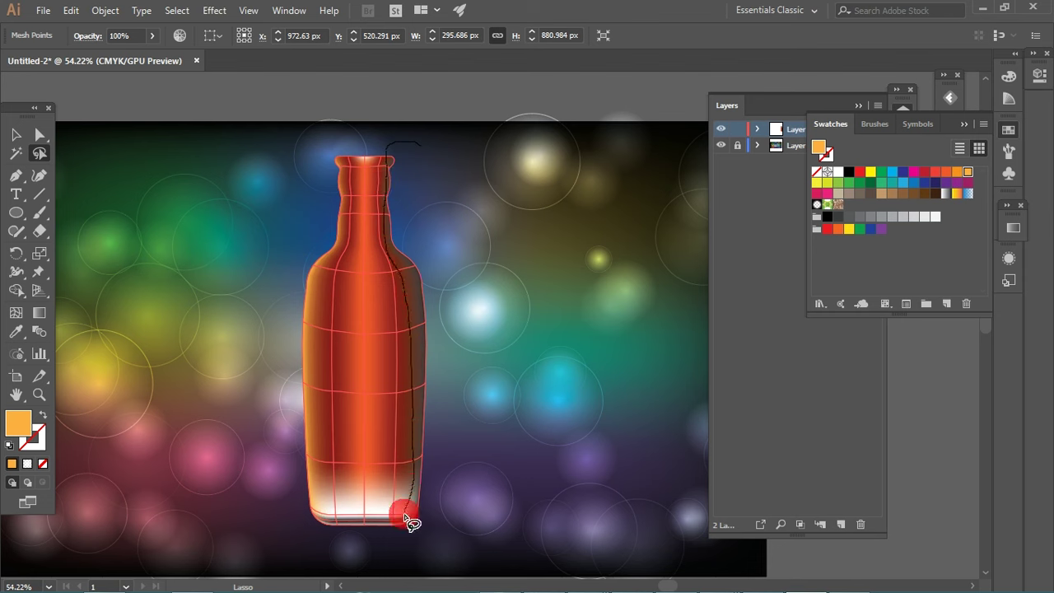
left_click_drag(408, 282, 568, 105)
left_click(969, 172)
Step: Fill the mesh points across the base with a dark brown
left_click(376, 420)
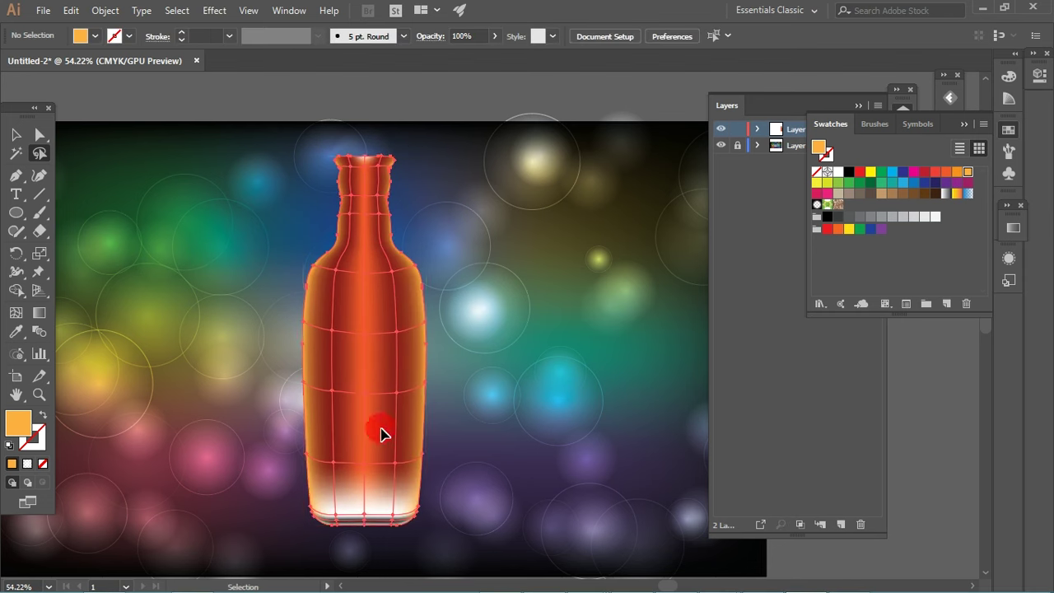
mouse_move(382, 499)
left_mouse_down()
mouse_move(354, 512)
mouse_move(317, 482)
mouse_move(404, 477)
mouse_move(400, 500)
mouse_move(336, 520)
mouse_move(388, 522)
mouse_move(393, 492)
left_mouse_up()
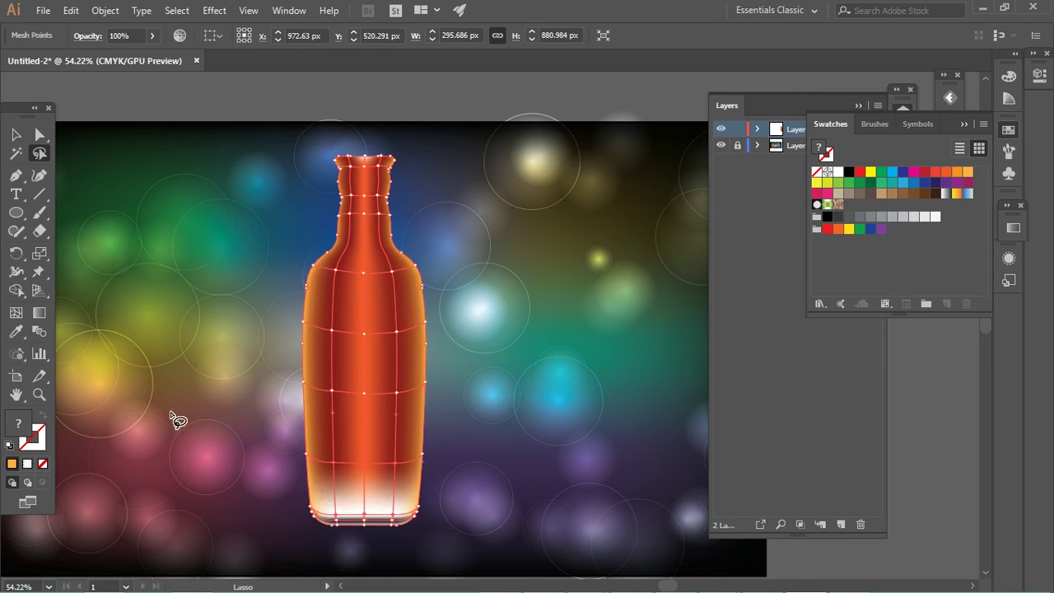
key("i")
left_click(296, 407)
double_click(19, 425)
left_click_drag(774, 298, 795, 343)
left_click(948, 195)
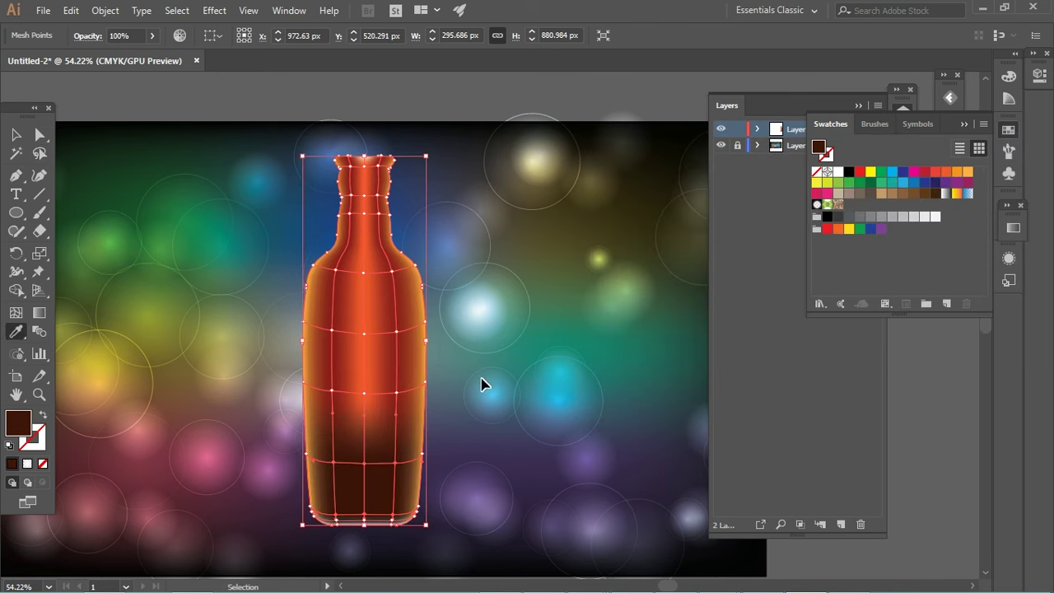
Step: Reselect the mesh and toggle undo/redo to compare the shoulder mesh change
left_click(486, 387, "ctrl")
key("a")
left_click(367, 297)
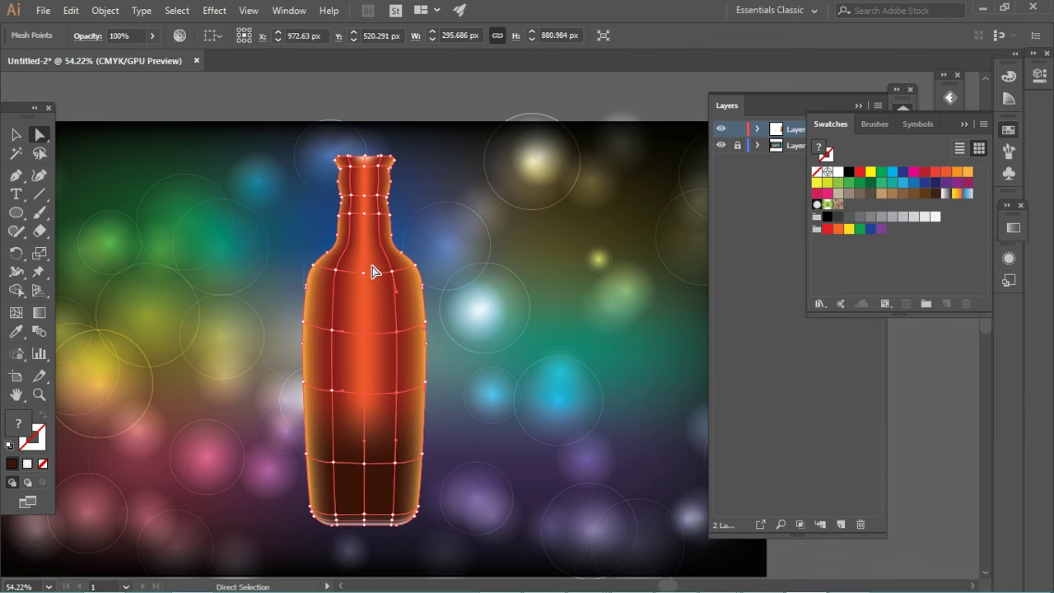
key("ctrl+z")
key("ctrl+shift+z")
key("ctrl+z")
key("ctrl+shift+z")
key("ctrl+z")
key("ctrl+shift+z")
key("ctrl+z")
key("ctrl+shift+z")
key("ctrl+z")
key("ctrl+shift+z")
key("ctrl+z")
key("ctrl+z")
key("ctrl+z")
key("ctrl+z")
key("ctrl+shift+z")
key("ctrl+shift+z")
key("ctrl+shift+z")
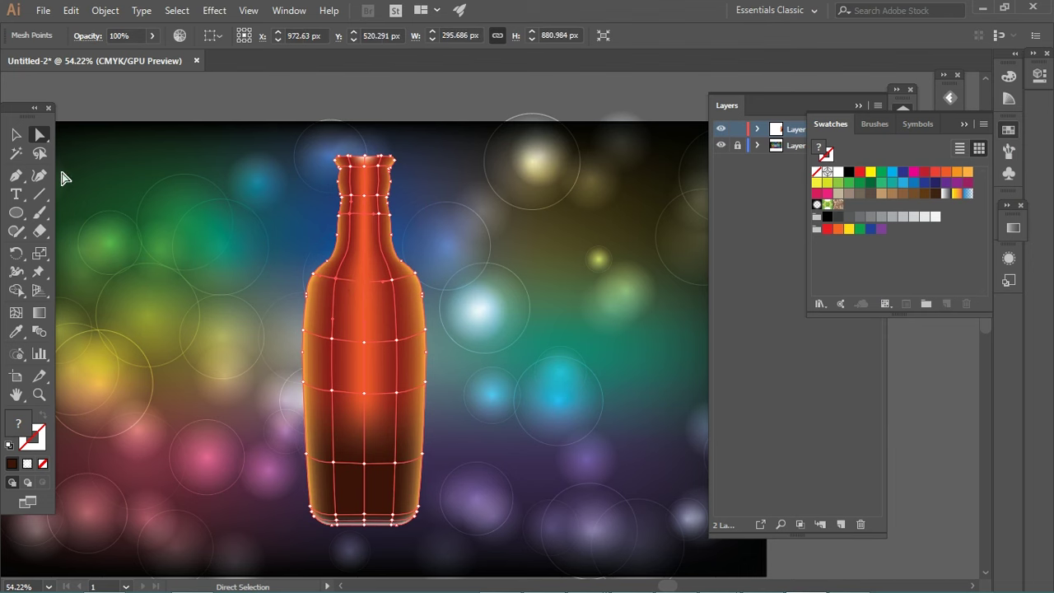
Step: Give a shoulder mesh point the pale yellow-orange fill #ffd997
left_click_drag(372, 251, 400, 298)
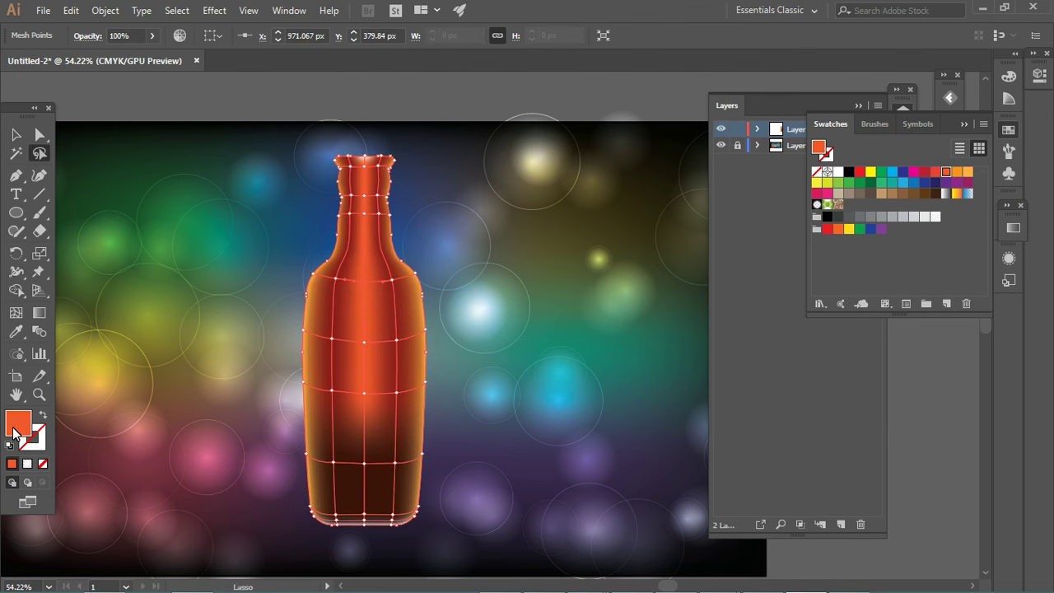
double_click(18, 423)
left_click(827, 363)
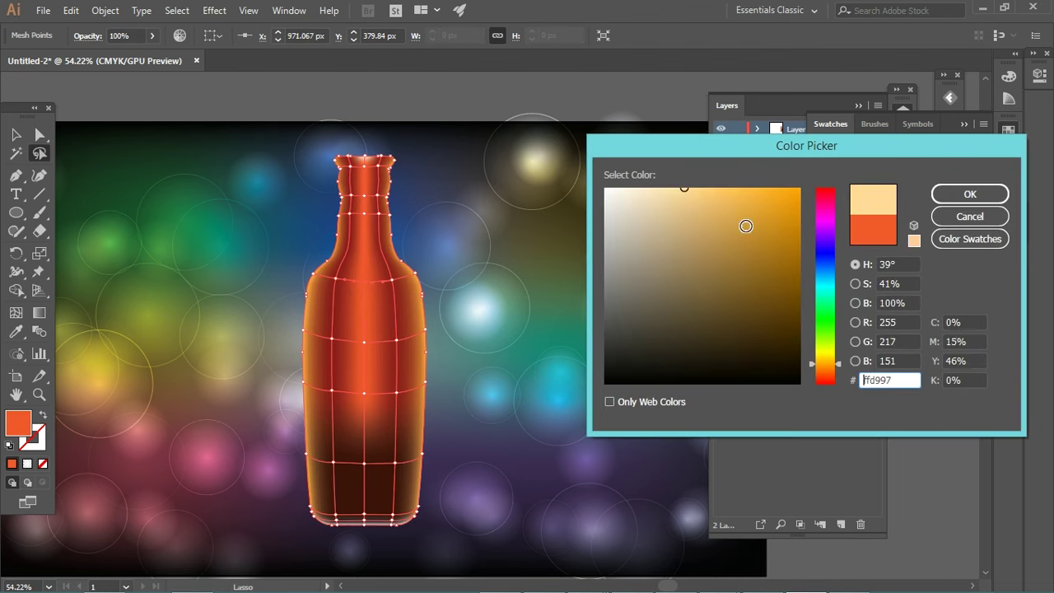
left_click(970, 193)
left_click(529, 287)
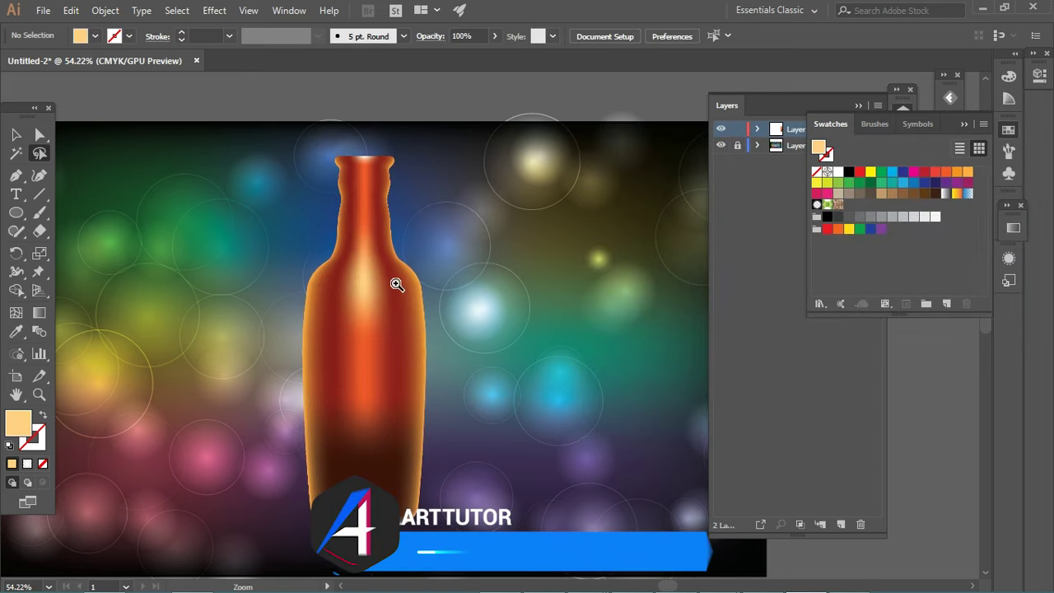
Step: Select another shoulder mesh point, then deselect and pan to the bottle's shoulder
scroll(395, 282, "up", 1)
left_click_drag(429, 282, 376, 282)
scroll(387, 280, "up", 1)
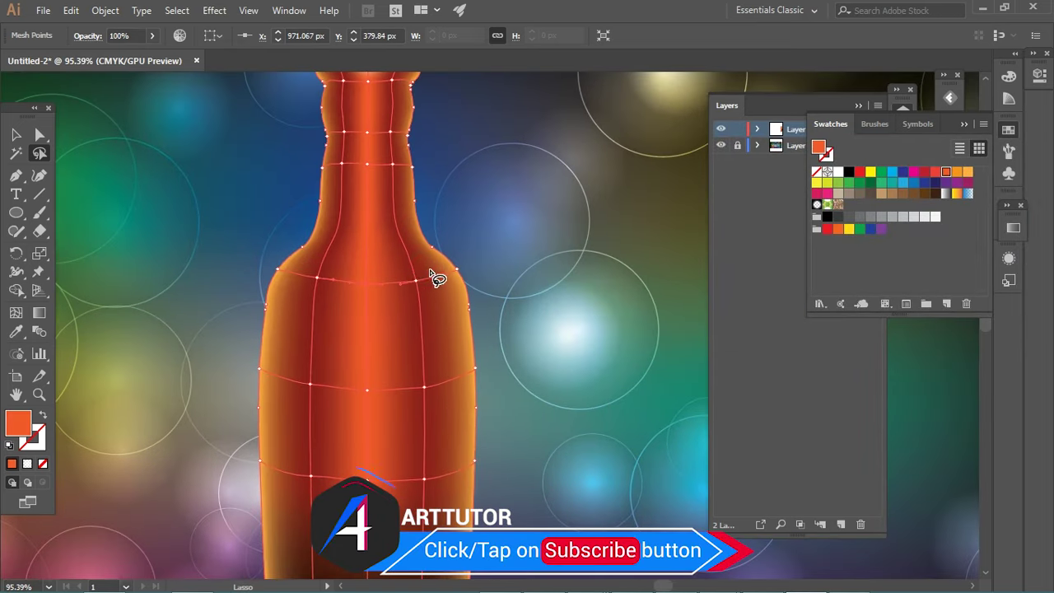
left_click(434, 247)
key("ctrl+a")
key("u")
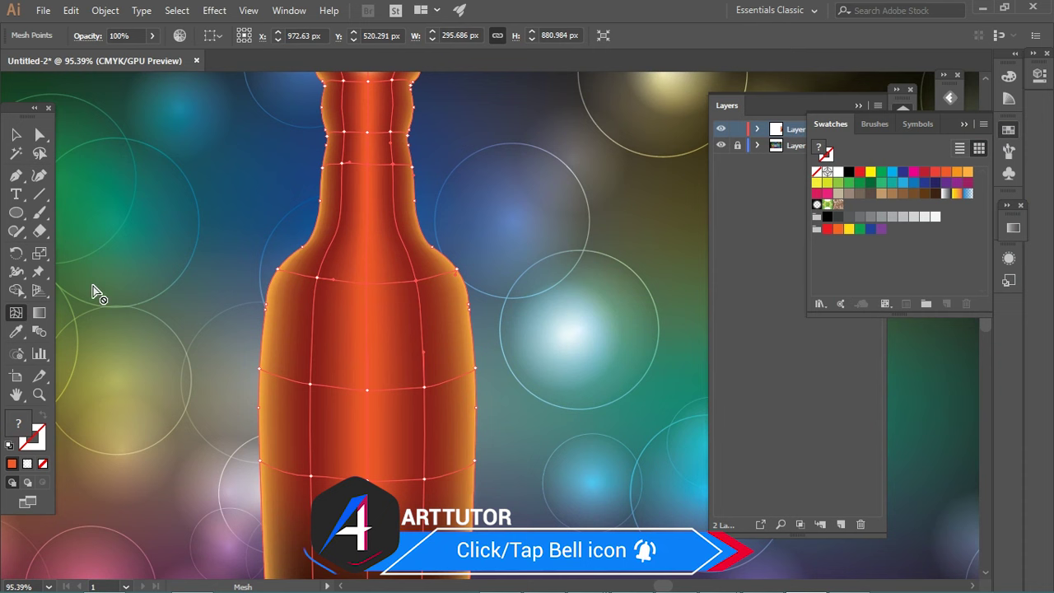
left_click(345, 245)
key("v")
left_click(254, 224)
mouse_move(314, 233)
left_mouse_down()
mouse_move(352, 192)
mouse_move(581, 247)
left_mouse_up()
Step: Nudge the left and right shoulder mesh points sideways with Shift+arrow keys
key("a")
left_click(453, 254)
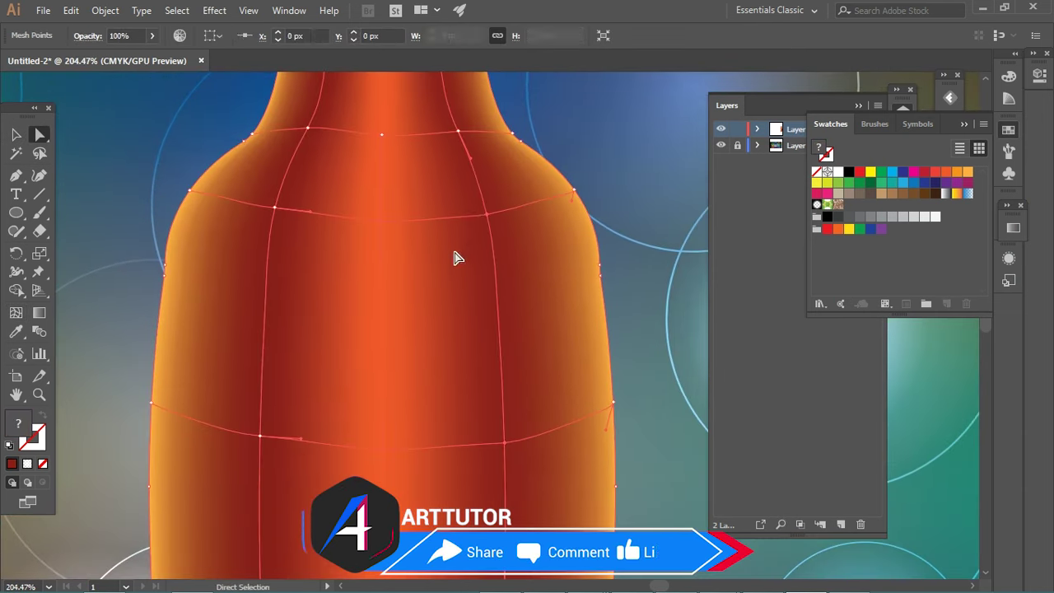
left_click(260, 435)
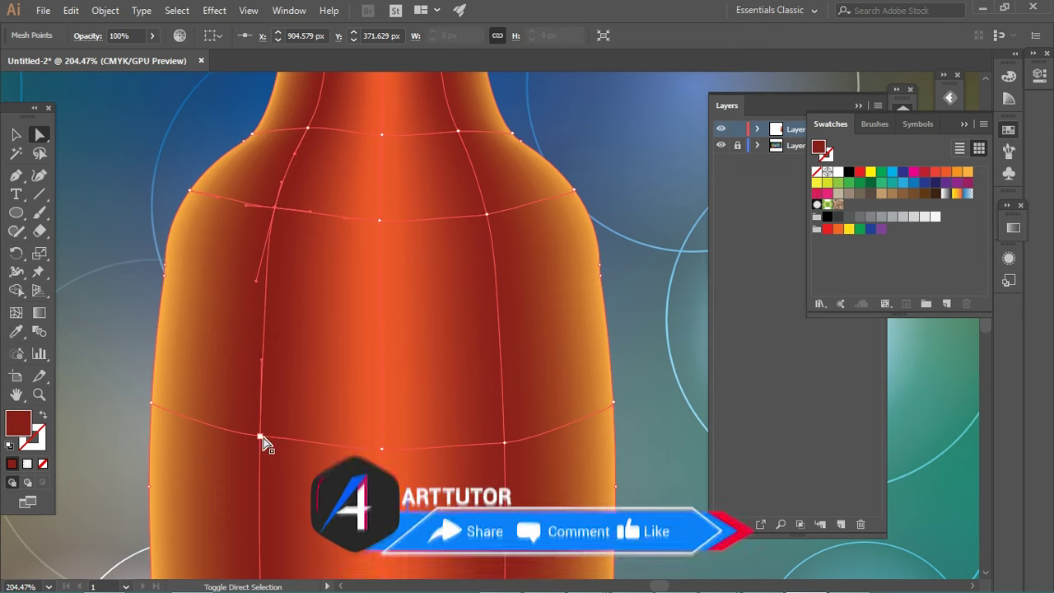
scroll(450, 341, "down", 1)
left_click(343, 258)
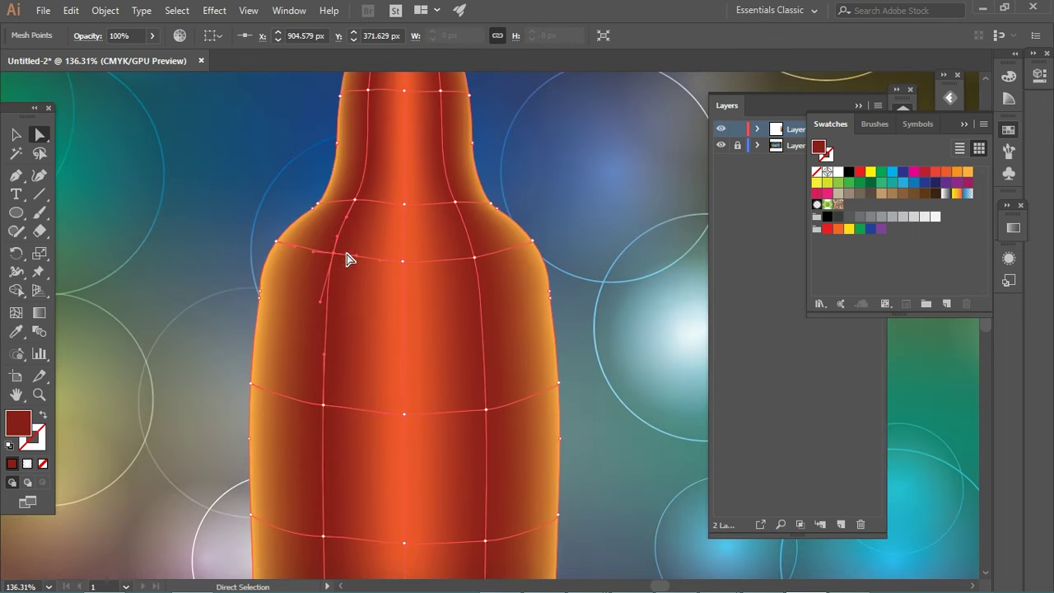
key("shift+Left")
key("shift+Right")
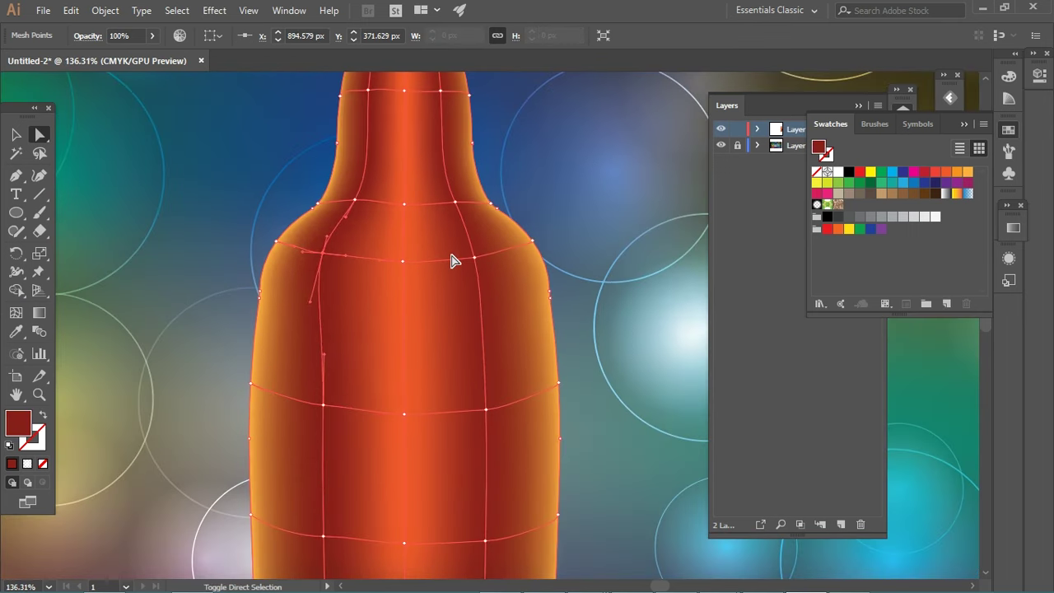
key("shift+Right")
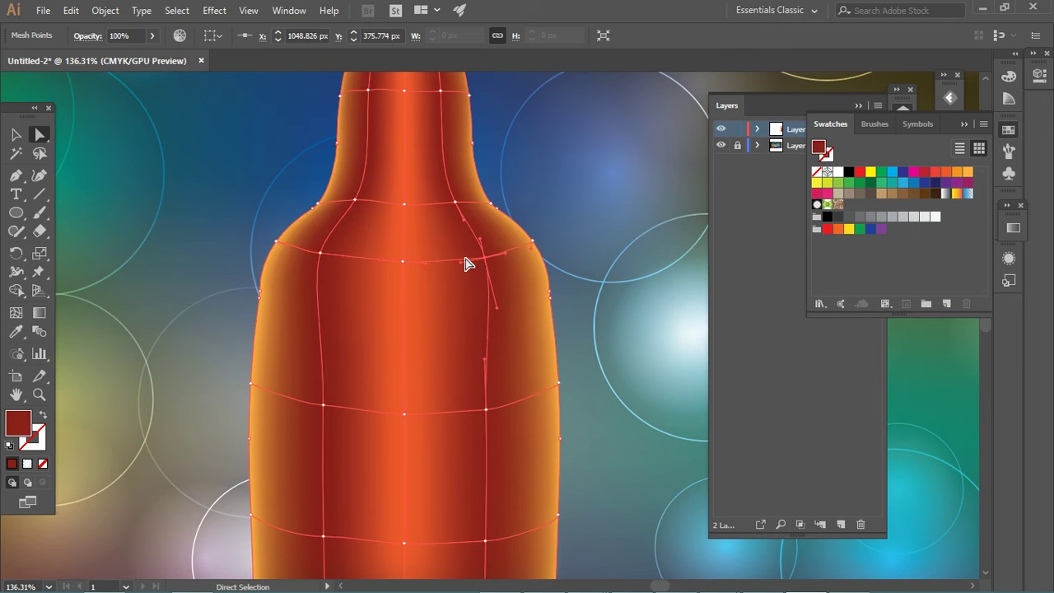
scroll(331, 277, "down", 3)
key("shift+Left")
key("shift+Right")
scroll(318, 239, "down", 2)
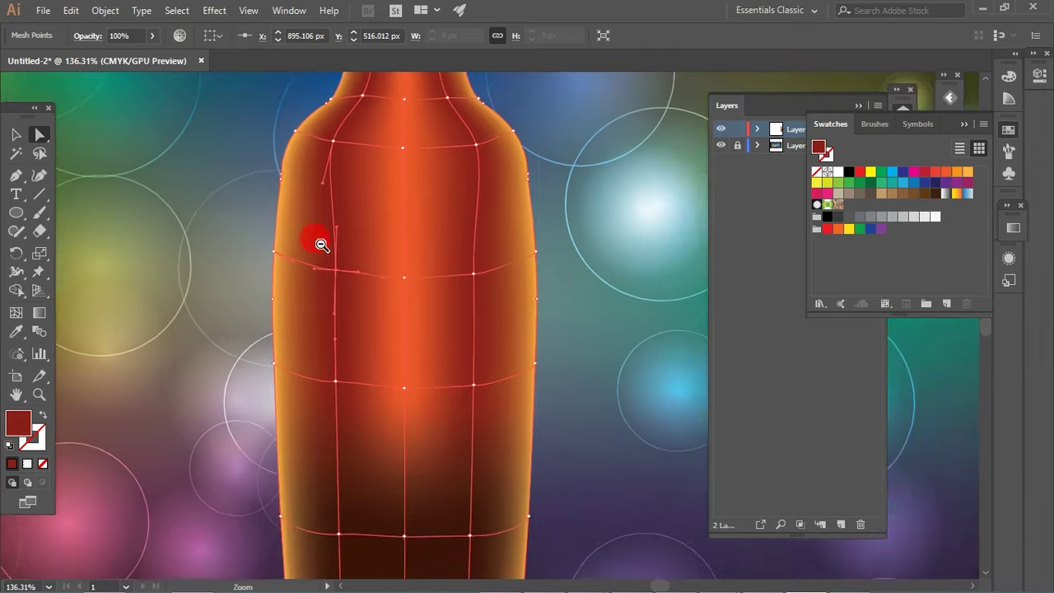
scroll(442, 283, "up", 4)
Step: Nudge a mesh point on the neck's left side further left
left_click_drag(441, 282, 372, 463)
left_click(589, 188)
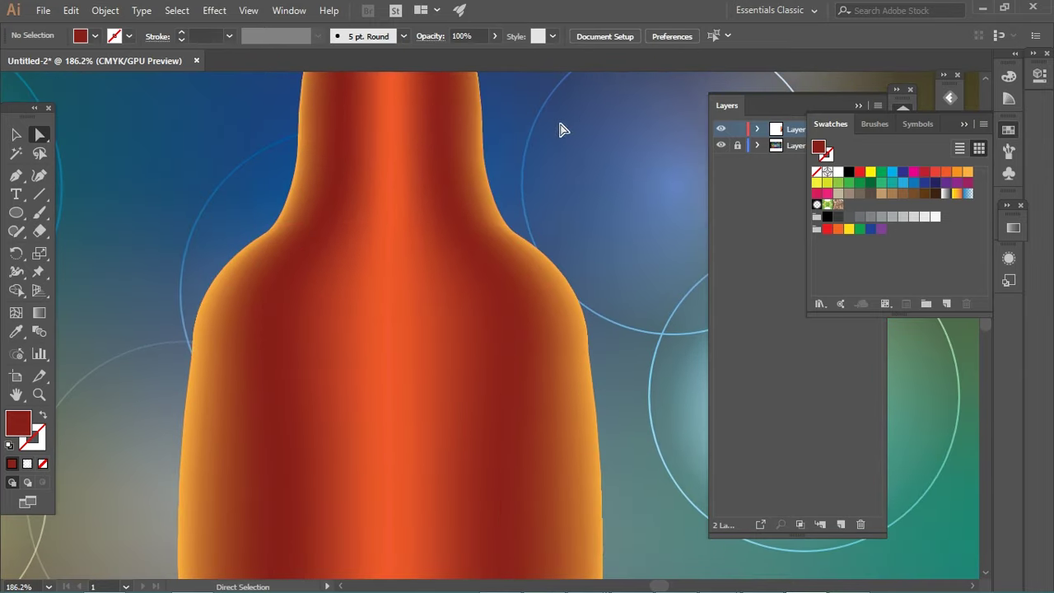
left_click(431, 282)
left_click_drag(375, 103, 356, 313)
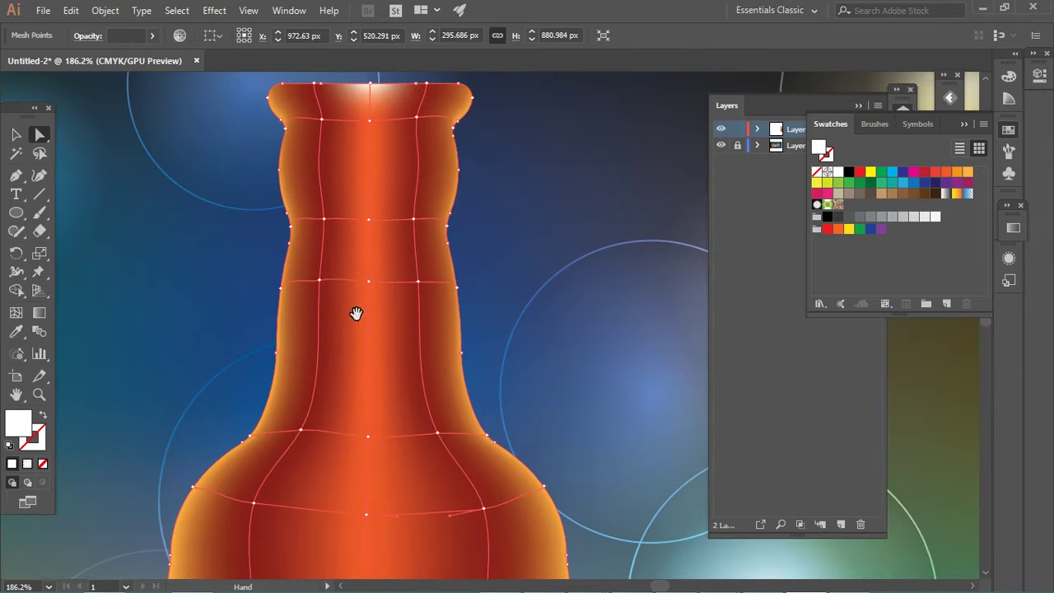
left_click(319, 282)
key("shift+Left")
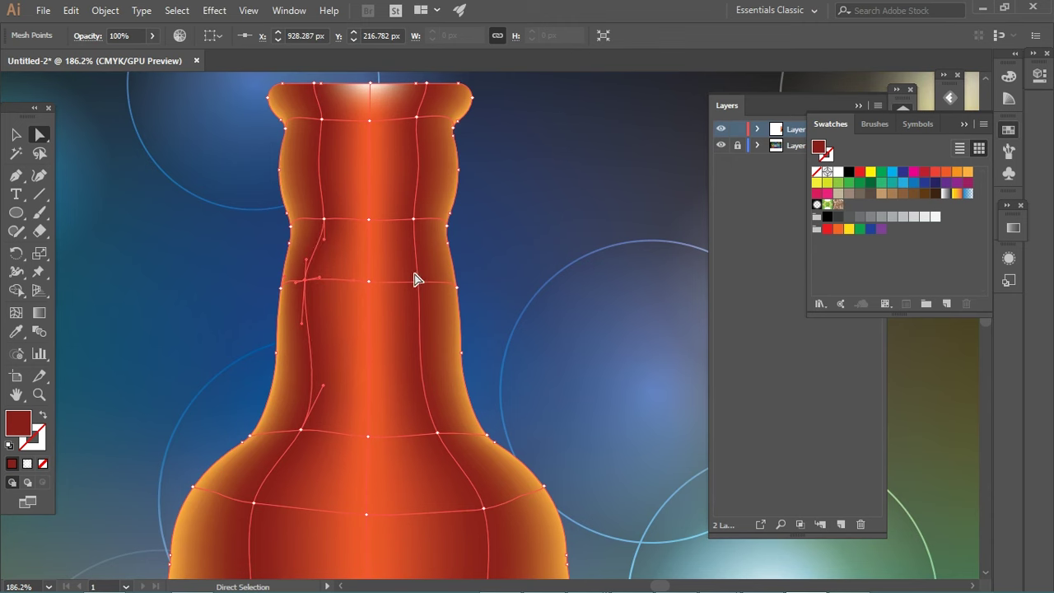
left_click_drag(430, 300, 442, 219)
left_click(571, 230)
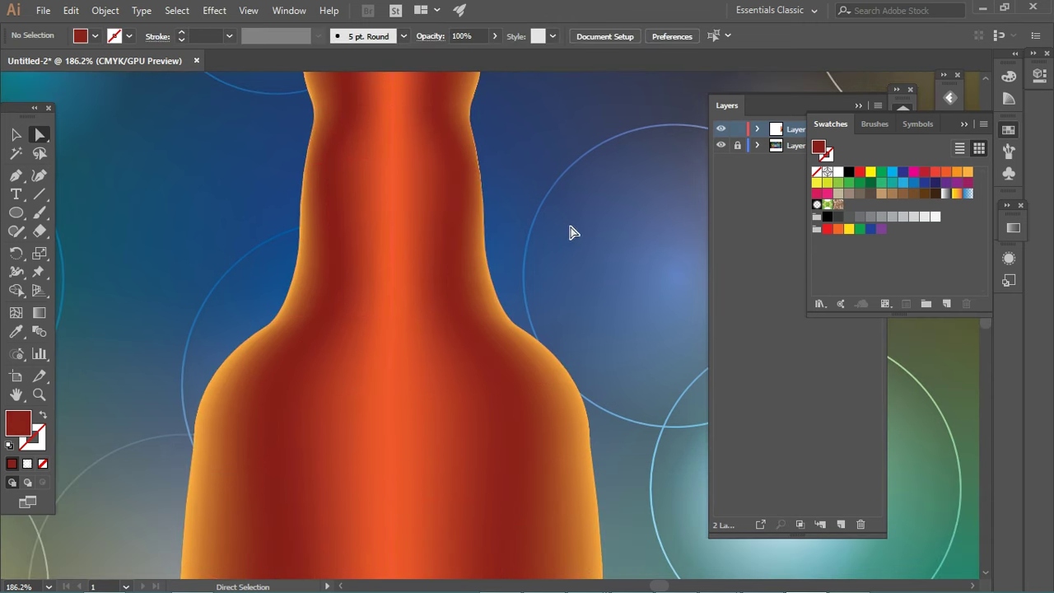
Step: Drag the neck mesh points outward, the left one left and the right one right
key("ctrl+z")
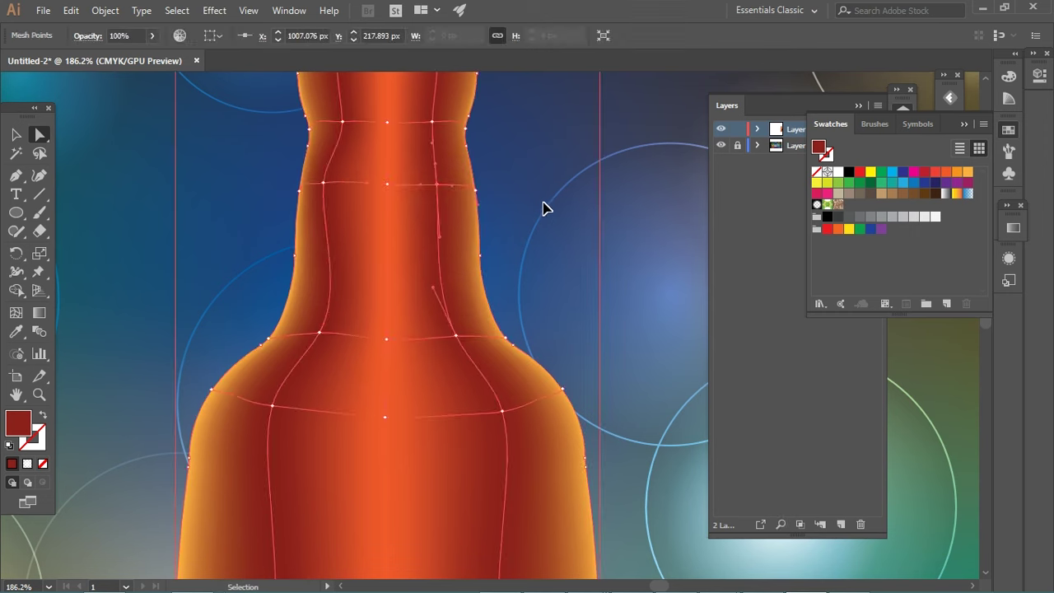
left_click(339, 186)
left_click_drag(339, 185, 324, 185)
left_click_drag(438, 186, 447, 183)
scroll(325, 195, "up", 3)
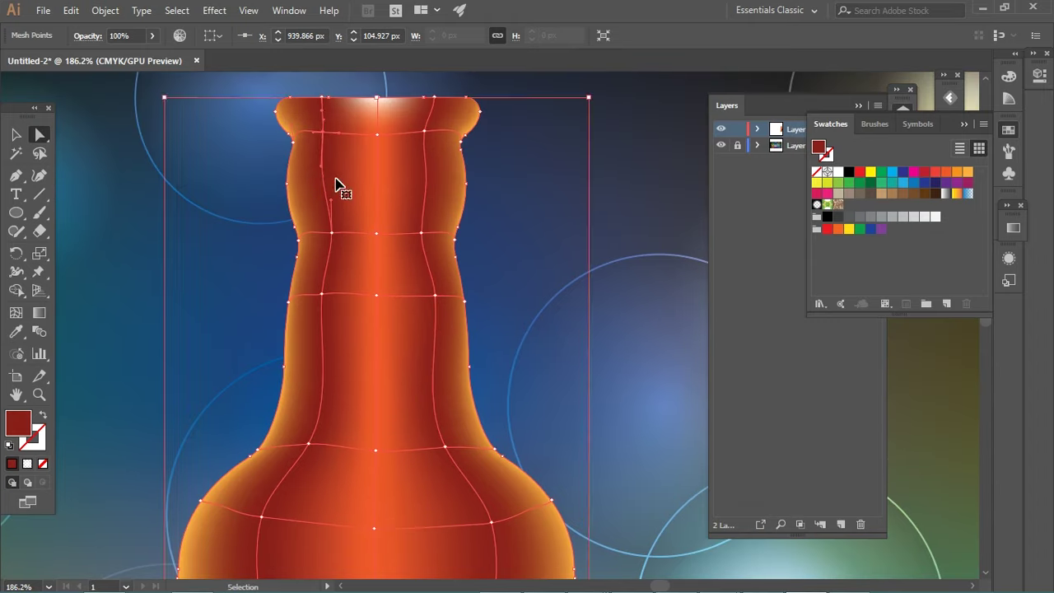
Step: Fine-tune the neck mesh points slightly and preview the shading
left_click(16, 315)
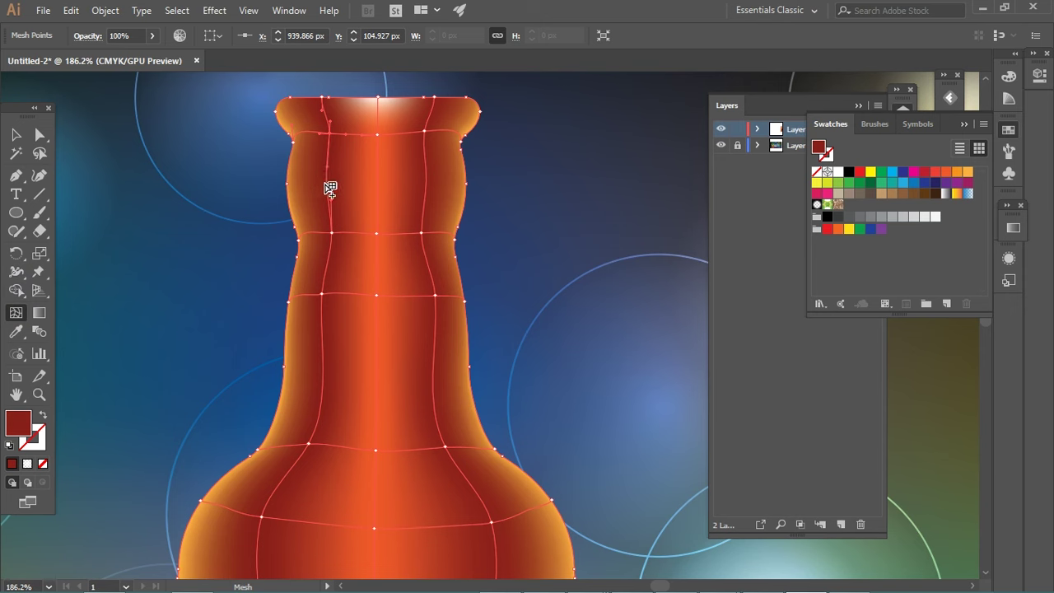
left_click(40, 135)
left_click_drag(325, 187, 319, 186)
left_click_drag(431, 188, 434, 184)
left_click(513, 159)
mouse_move(420, 310)
left_mouse_down()
mouse_move(406, 162)
mouse_move(383, 136)
mouse_move(322, 195)
mouse_move(246, 170)
mouse_move(266, 169)
left_mouse_up()
scroll(364, 277, "down", 5)
Step: Try orange on the bottom-row mesh points, then undo it
left_click_drag(364, 277, 406, 339)
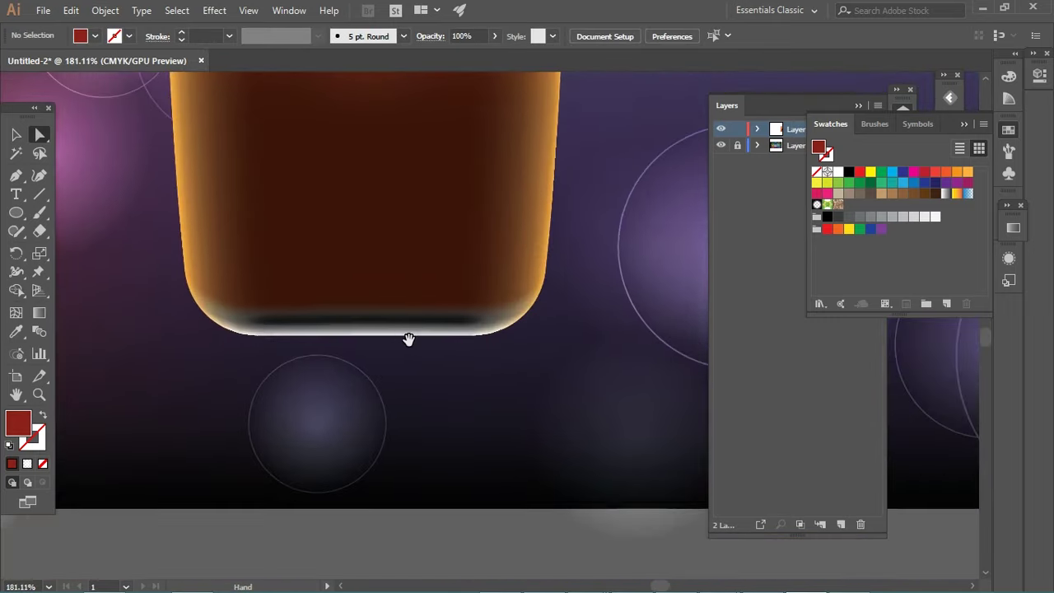
key("a")
left_click(407, 334)
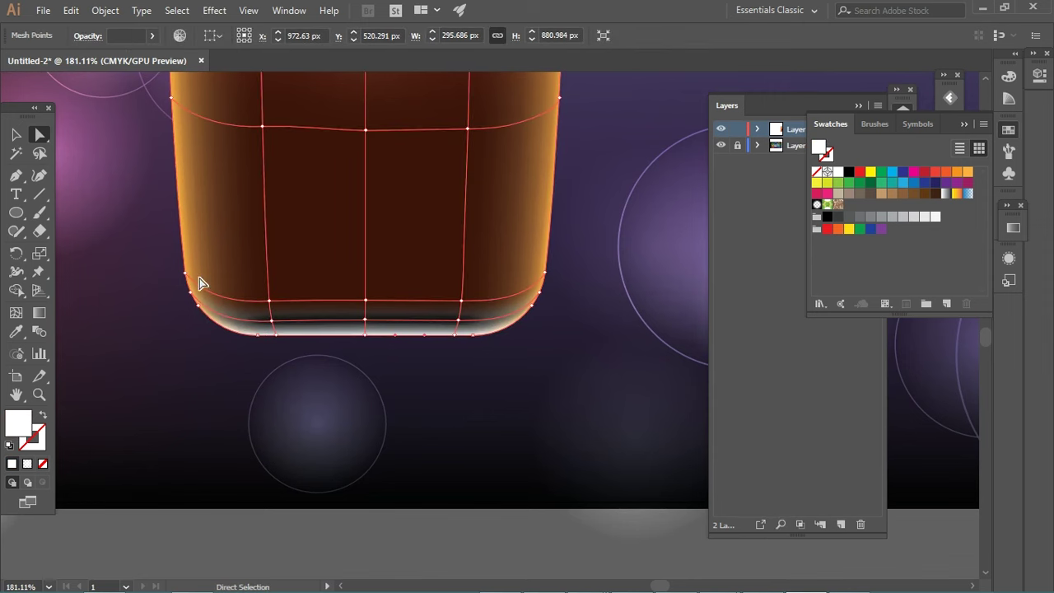
left_click_drag(480, 344, 537, 333)
left_click(967, 172)
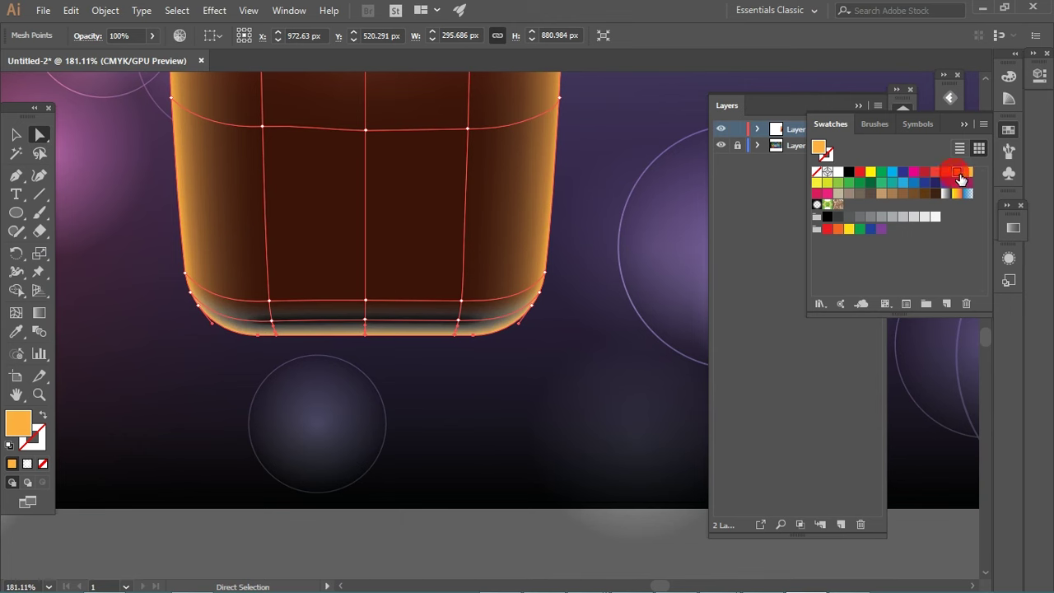
key("ctrl+z")
Step: Lasso the bottom-row points and try a yellow-orange shade in the Color Picker without applying it
mouse_move(285, 346)
left_mouse_down()
mouse_move(393, 327)
mouse_move(385, 331)
left_mouse_up()
left_click_drag(206, 336, 272, 362)
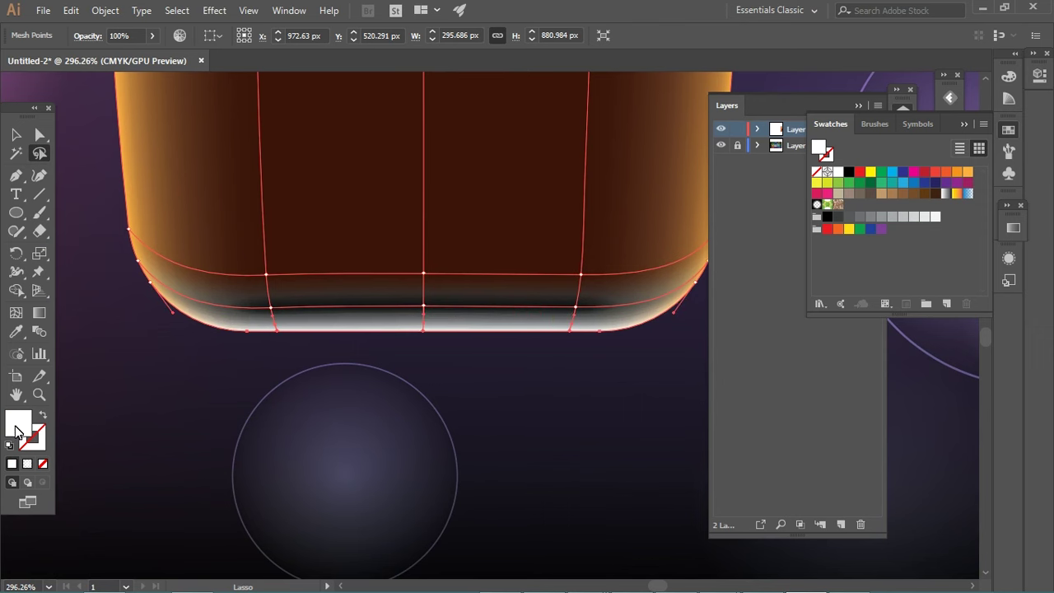
double_click(17, 423)
left_click(738, 188)
left_click_drag(823, 376, 824, 363)
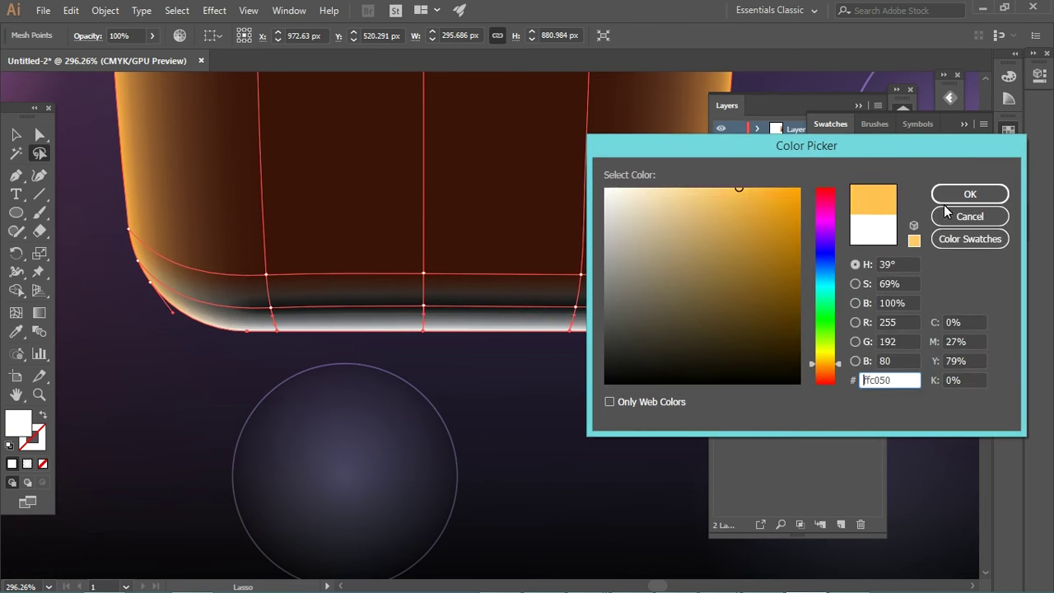
left_click(945, 213)
Step: Colour the bottom-centre mesh points orange and preview the glow
left_click(625, 344)
key("ctrl+z")
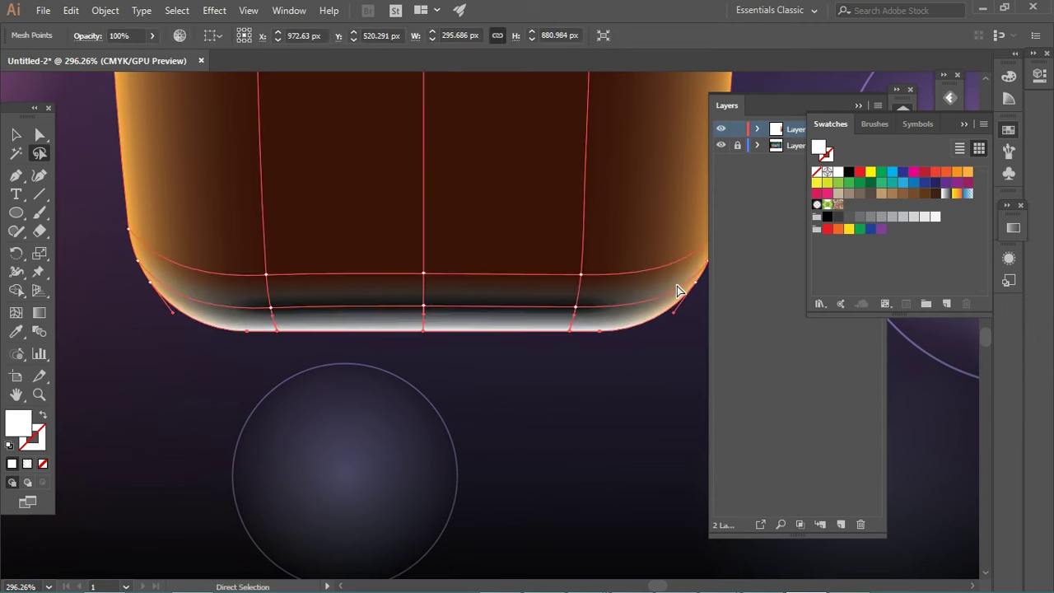
left_click(967, 172)
left_click(400, 285)
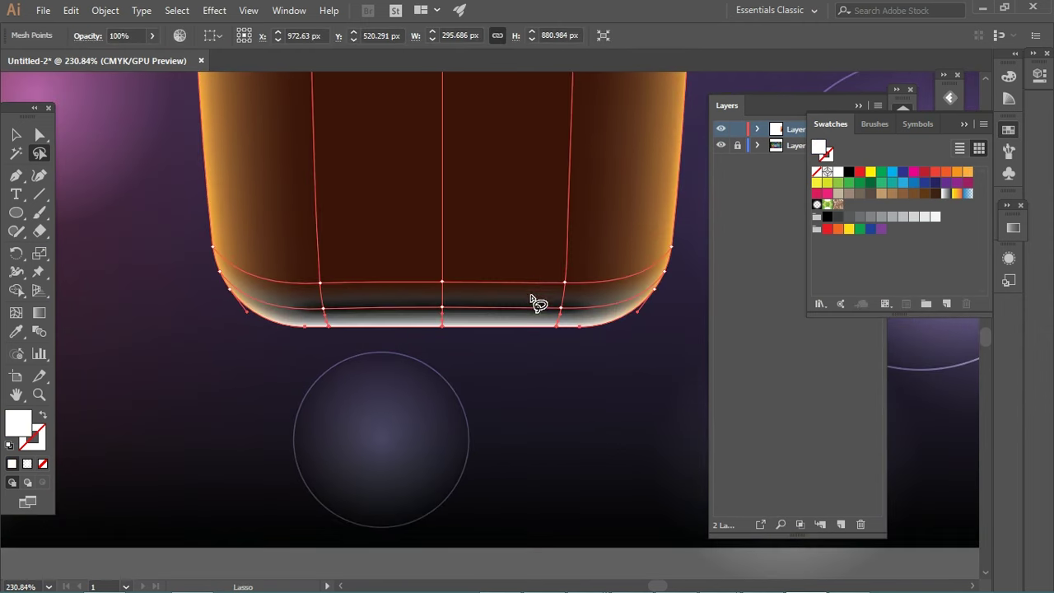
key("q")
left_click(484, 338)
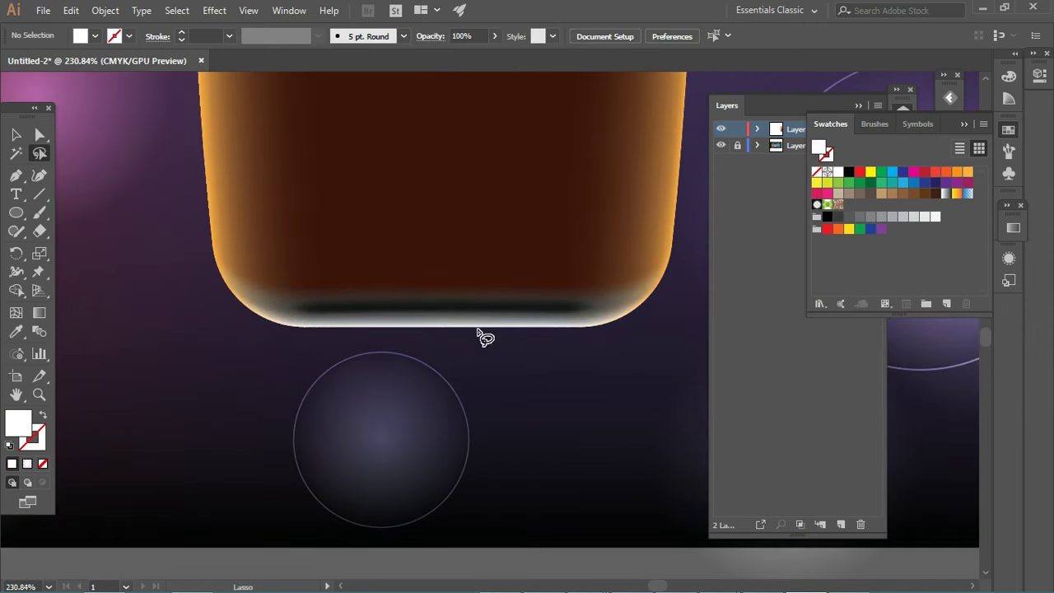
left_click_drag(444, 316, 450, 311)
left_click_drag(461, 316, 466, 314)
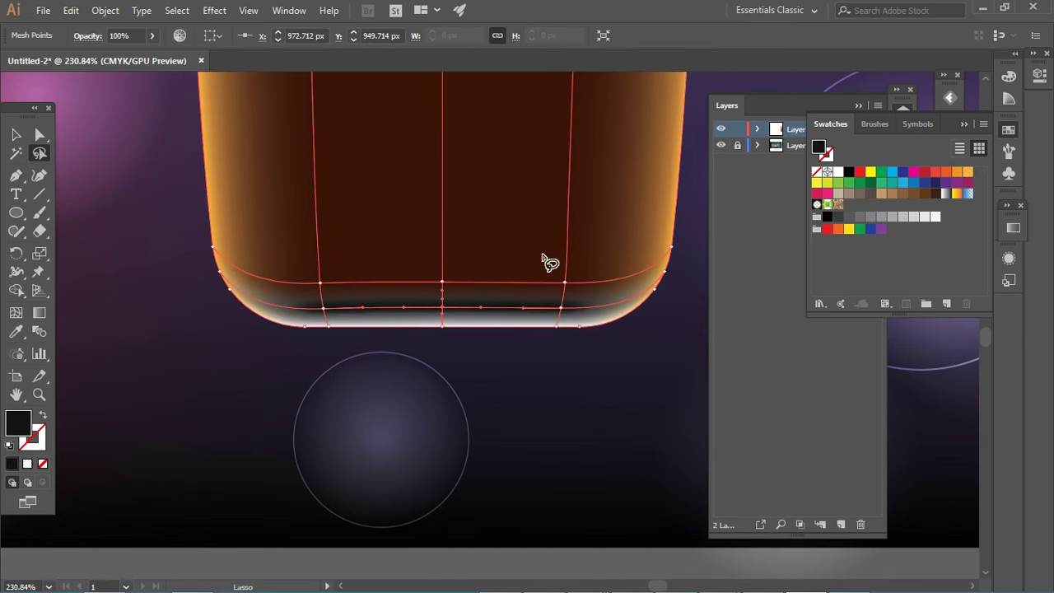
left_click(968, 172)
left_click(494, 318, "ctrl")
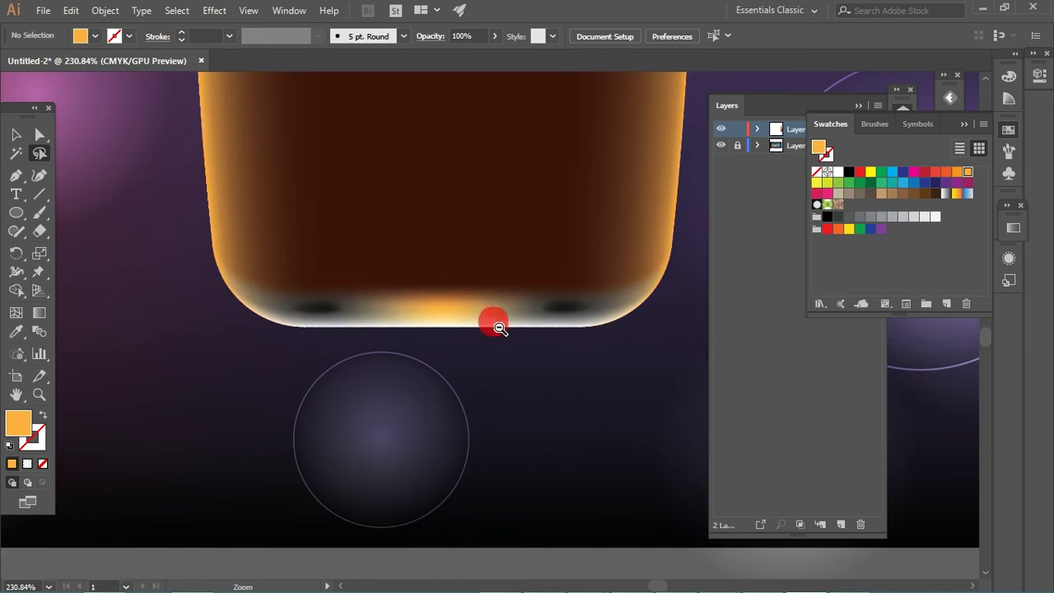
Step: Lasso more lower mesh points and colour them orange too
scroll(318, 301, "down", 3)
scroll(494, 308, "up", 3)
left_click(342, 321)
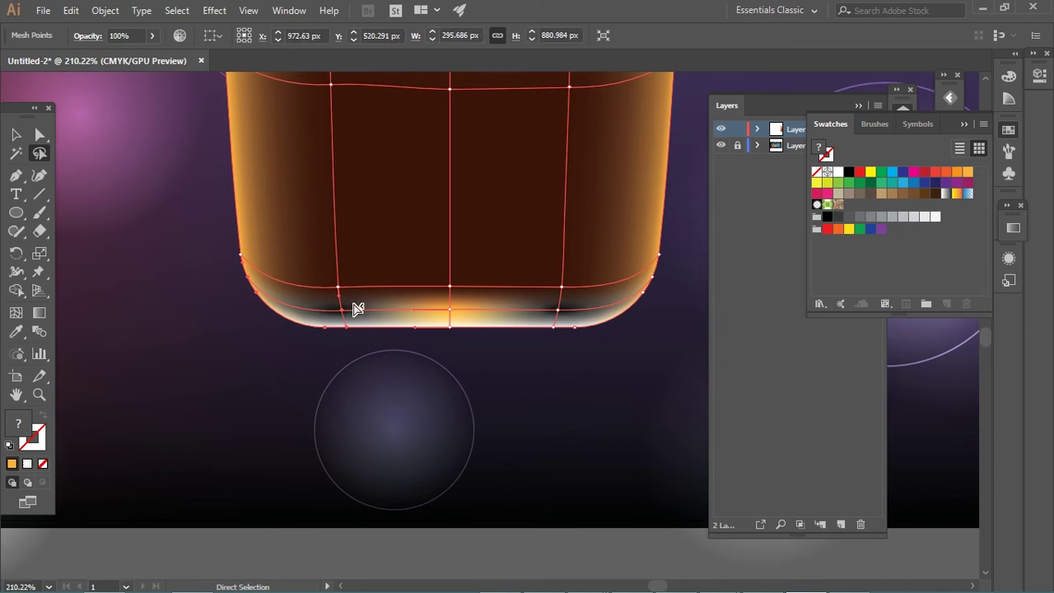
left_click(346, 296)
left_click(417, 285, "ctrl")
left_click(337, 287, "ctrl")
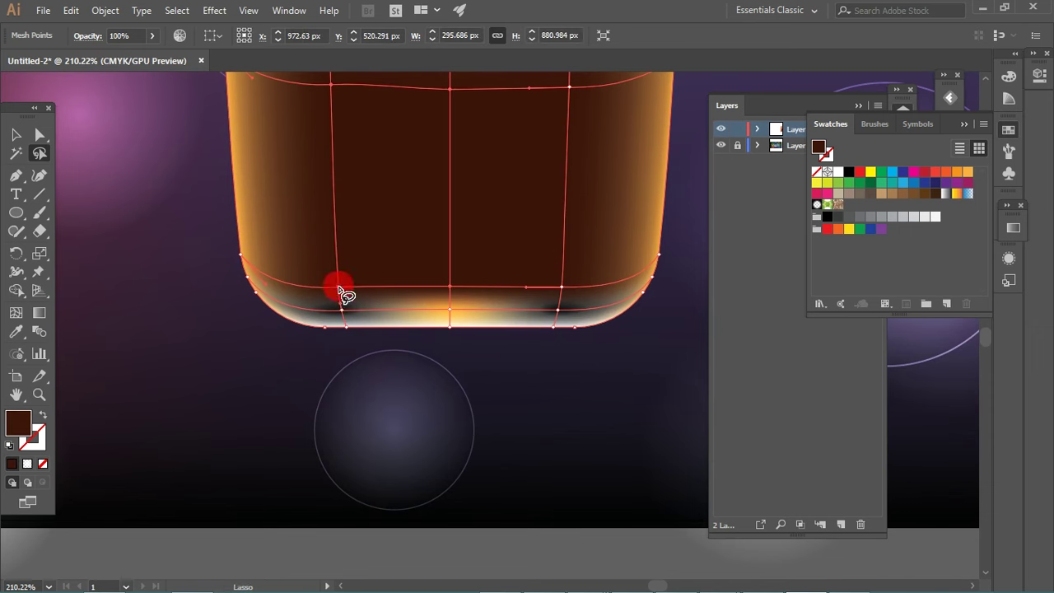
key("q")
left_click_drag(544, 264, 617, 275)
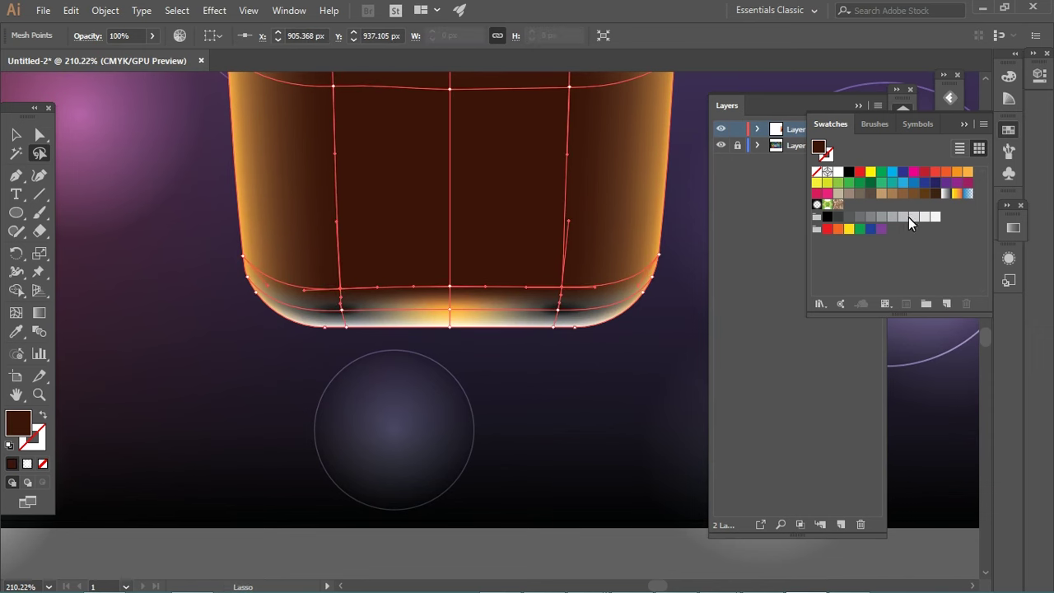
left_click(967, 171)
left_click(513, 277)
key("ctrl+0")
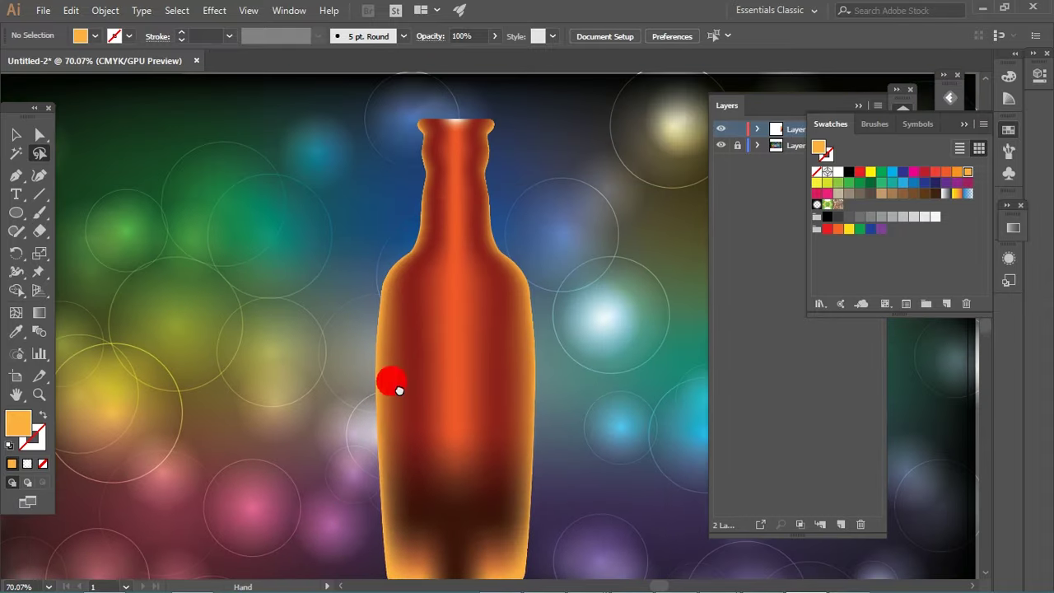
Step: Turn the shoulder's centre mesh point white
left_click_drag(379, 399, 600, 289)
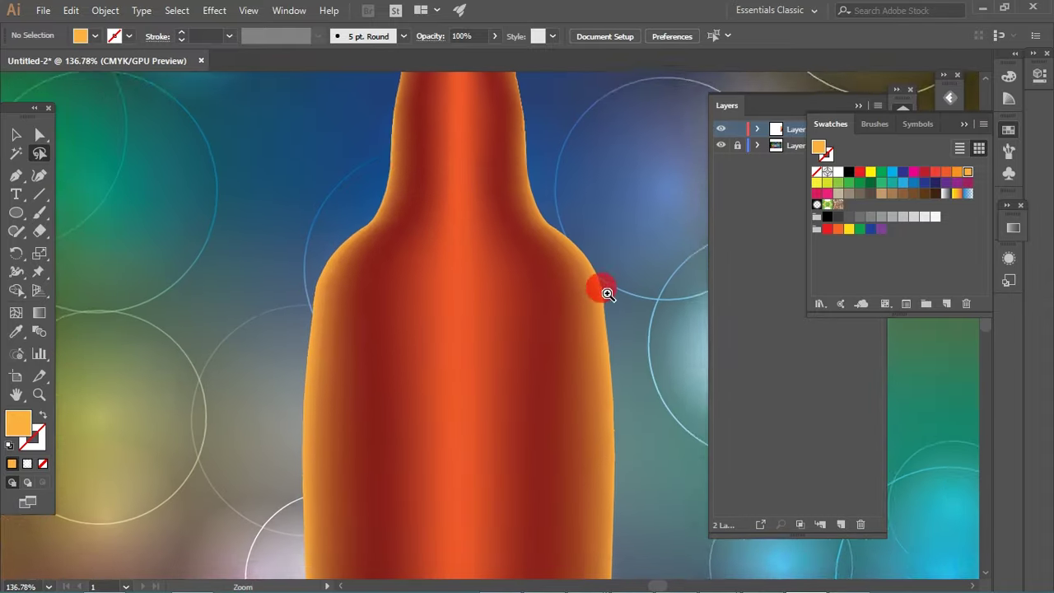
left_click(494, 294)
left_click_drag(494, 293, 496, 293)
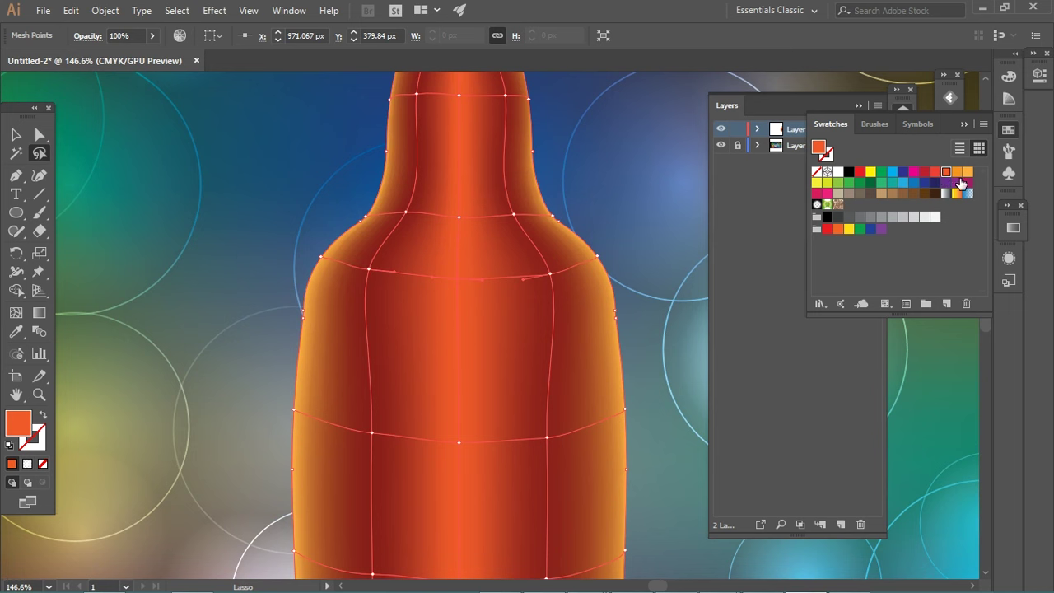
left_click(936, 217)
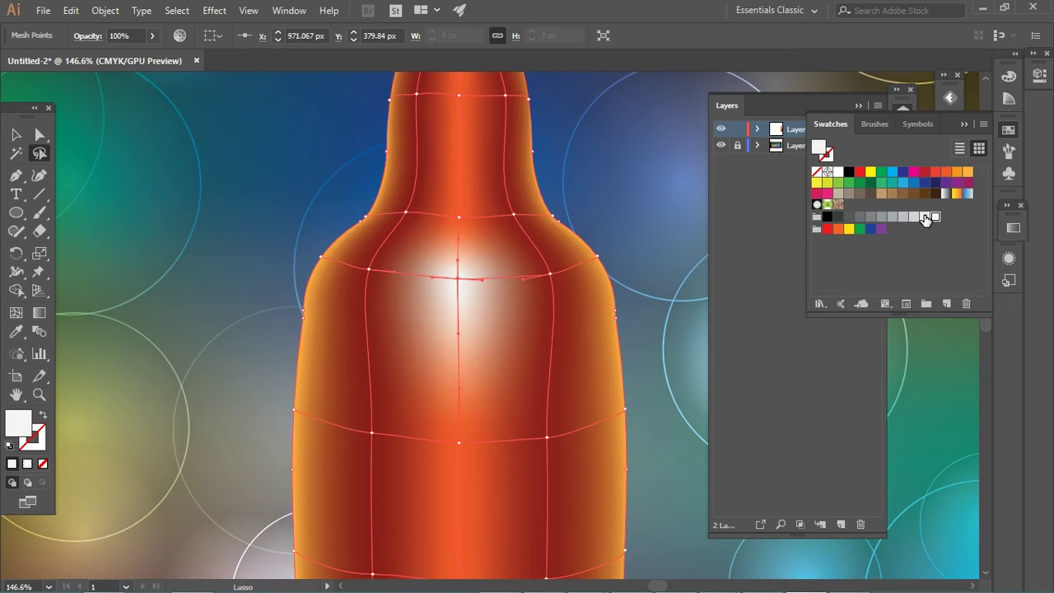
left_click(665, 287, "ctrl")
Step: Whiten two neck mesh points to start the neck highlight
mouse_move(665, 287)
left_mouse_down()
mouse_move(568, 298)
mouse_move(426, 271)
mouse_move(357, 225)
mouse_move(387, 171)
mouse_move(362, 162)
left_mouse_up()
left_click(420, 277, "ctrl")
left_click(935, 217)
left_click(461, 243, "ctrl")
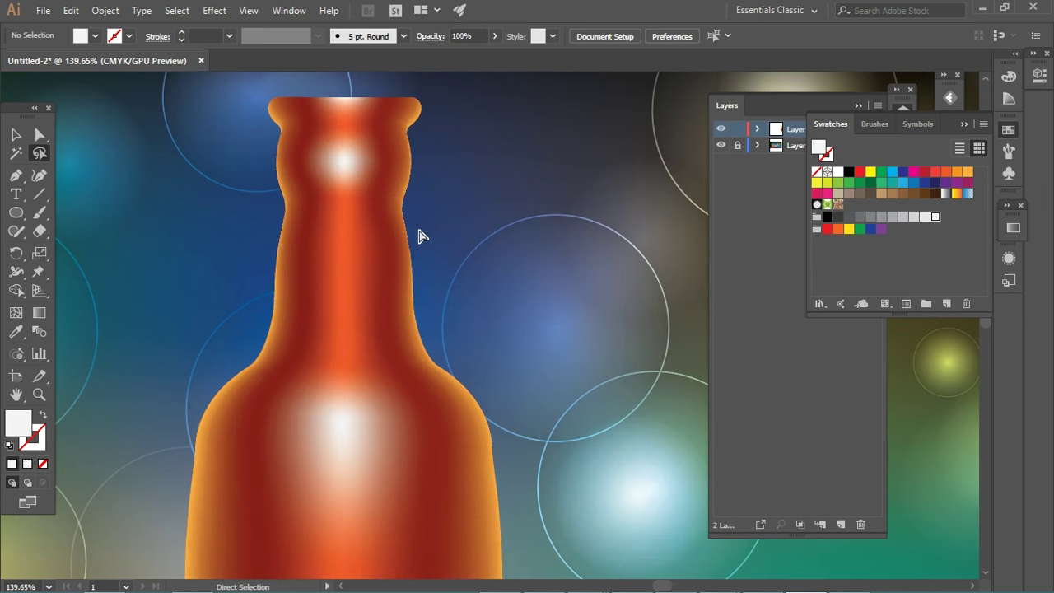
left_click(375, 246, "ctrl")
mouse_move(351, 229)
left_mouse_down()
mouse_move(344, 260)
mouse_move(347, 251)
left_mouse_up()
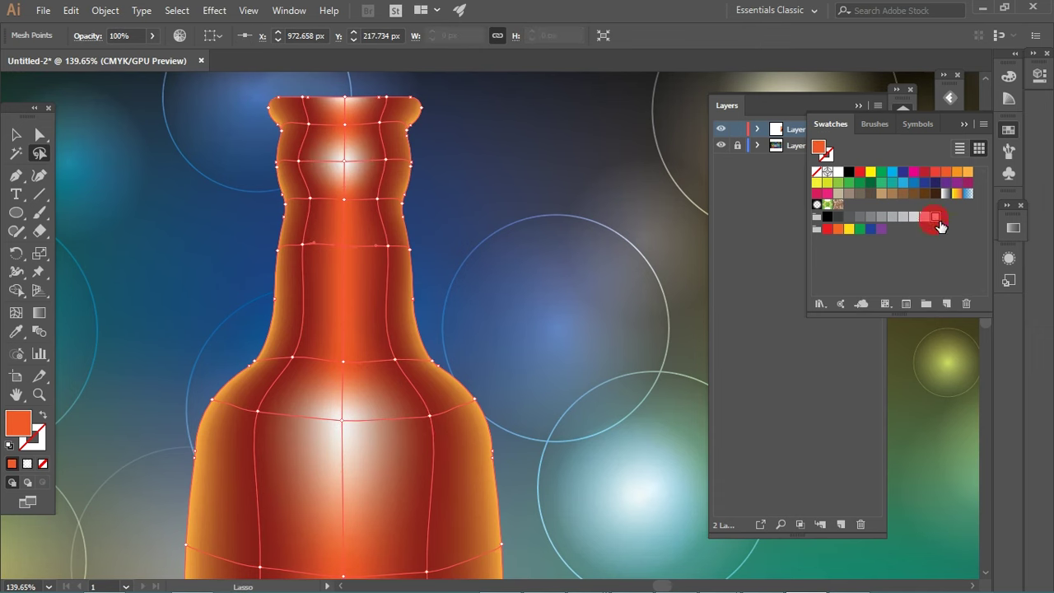
left_click(935, 216)
left_click(529, 301, "ctrl")
Step: Whiten another neck point and select a point near the neck top
scroll(529, 301, "down", 3)
scroll(470, 282, "up", 3)
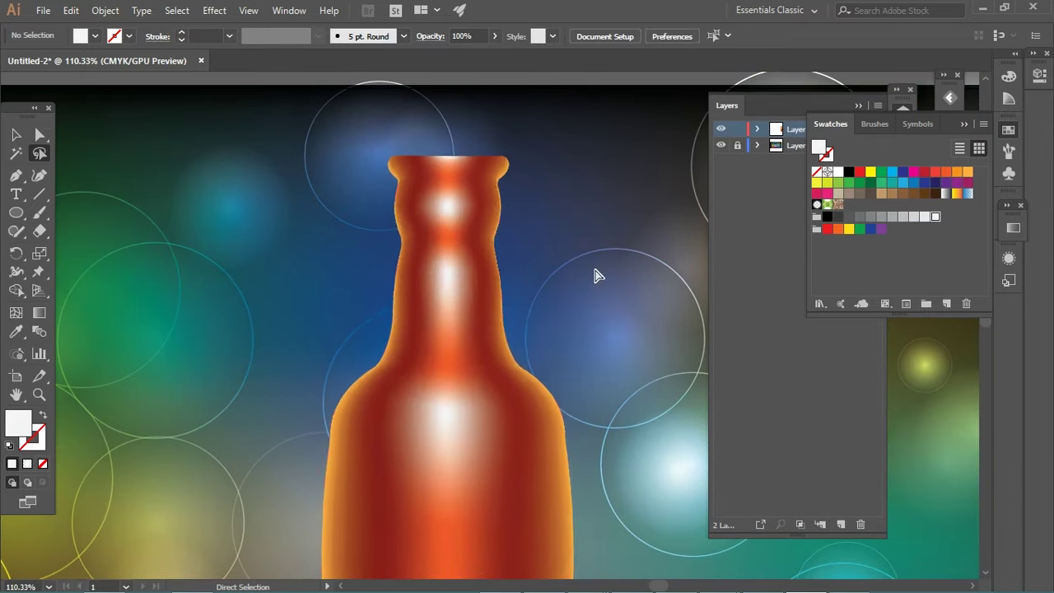
left_click(471, 283, "ctrl")
left_click(935, 217)
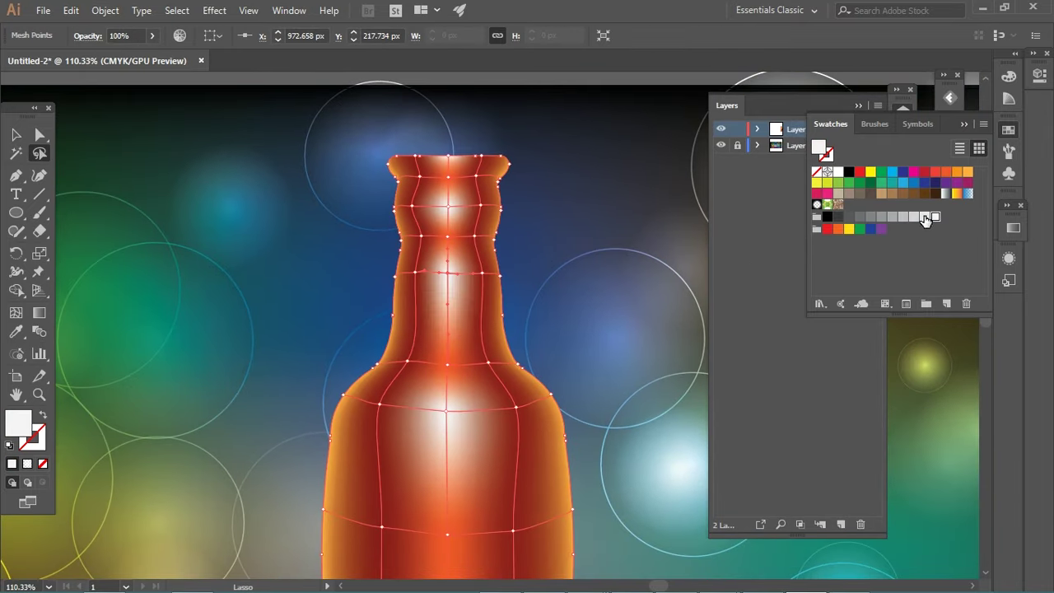
key("ctrl+z")
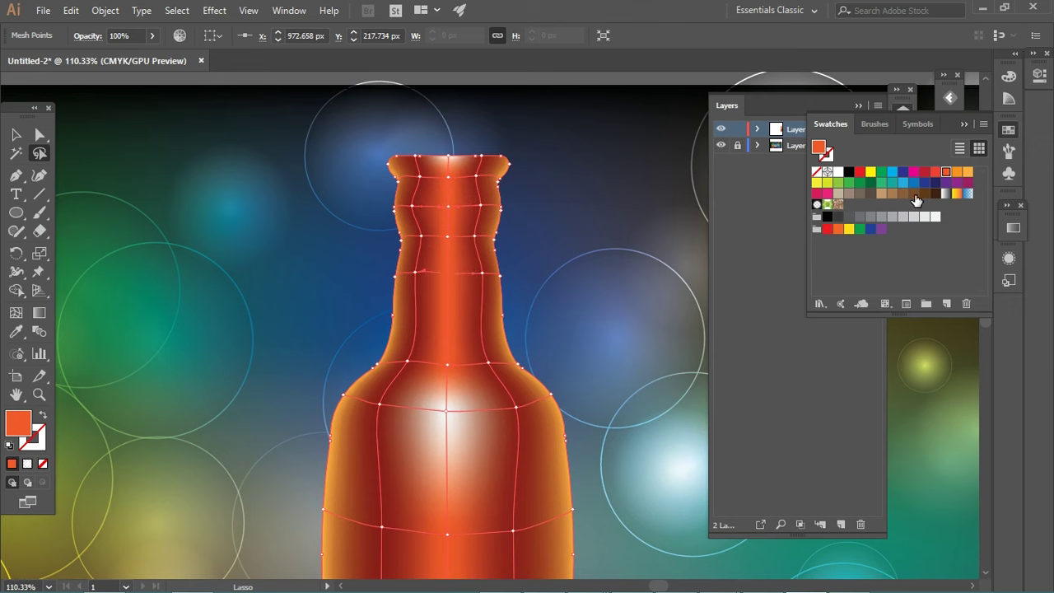
left_click(935, 217)
left_click(520, 223)
left_click_drag(436, 219, 461, 187)
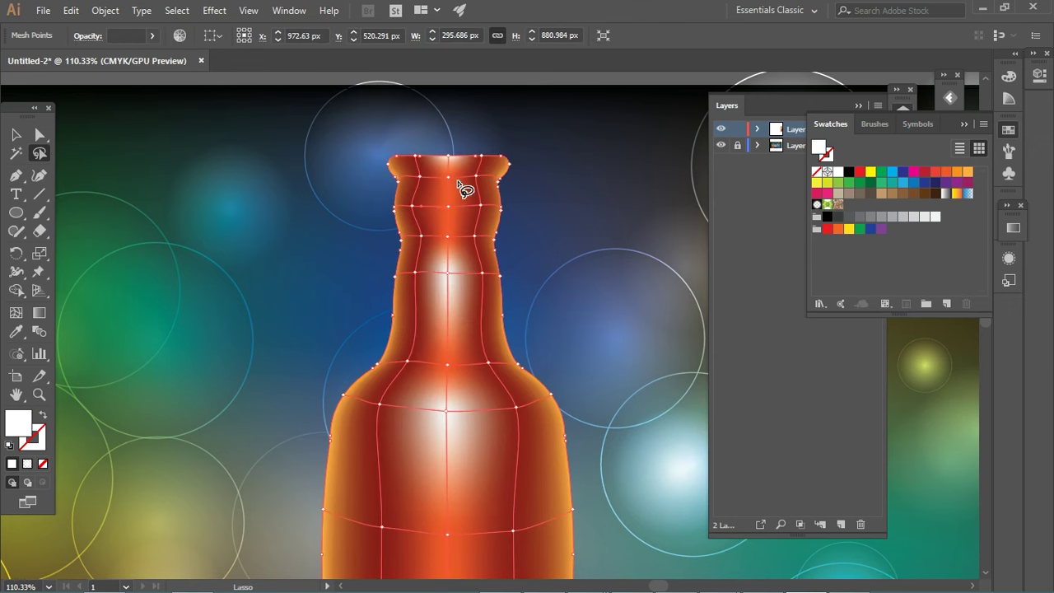
left_click_drag(426, 220, 428, 222)
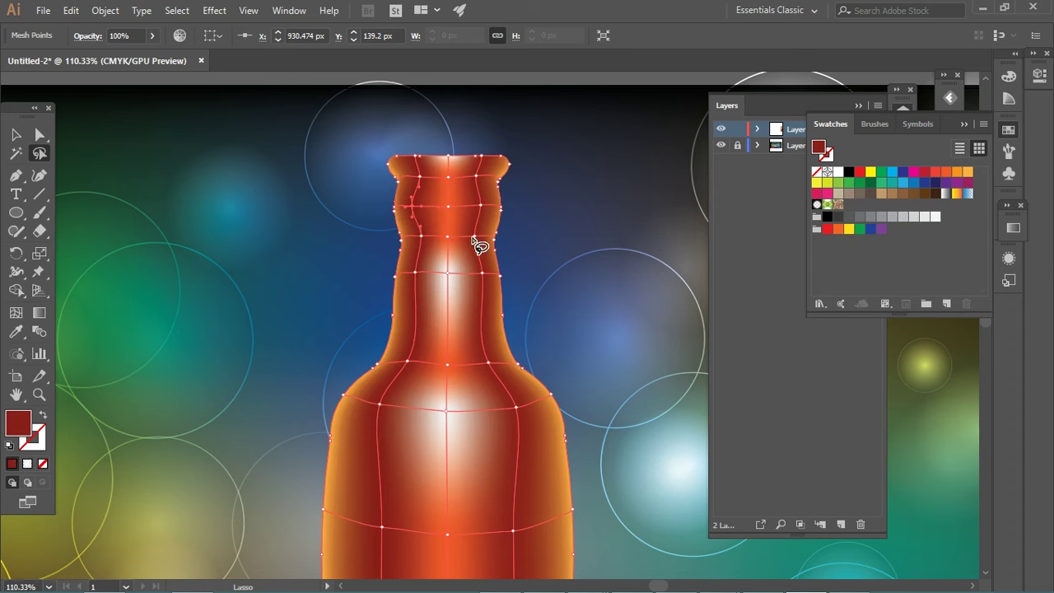
Step: Colour the neck-top mesh points red, then deepen them to #60000c
left_click(533, 245, "ctrl")
scroll(461, 243, "up", 1)
left_click(453, 247, "ctrl")
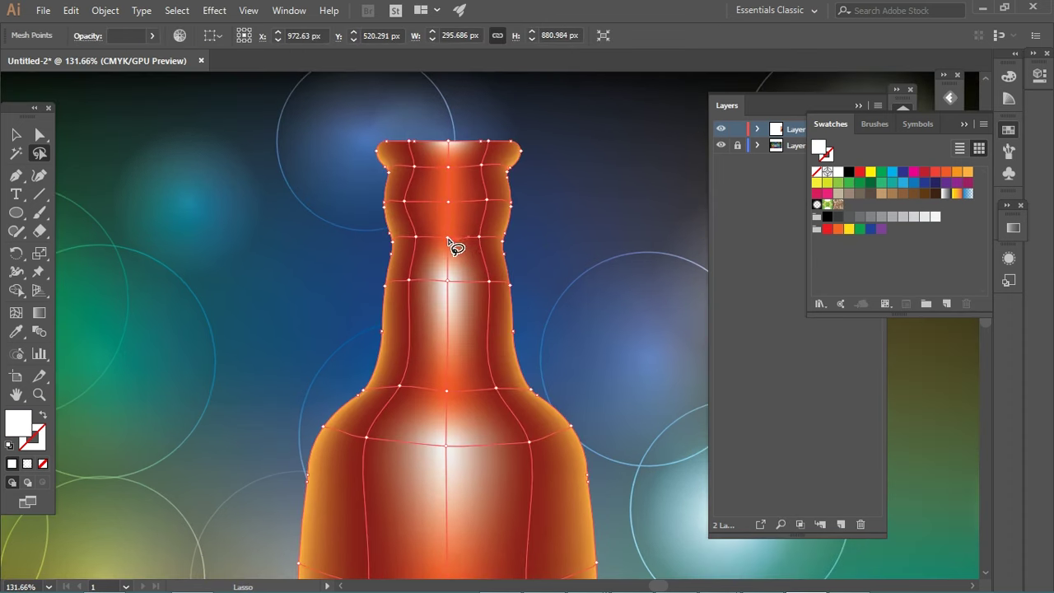
left_click(463, 238, "ctrl")
left_click_drag(459, 236, 437, 172)
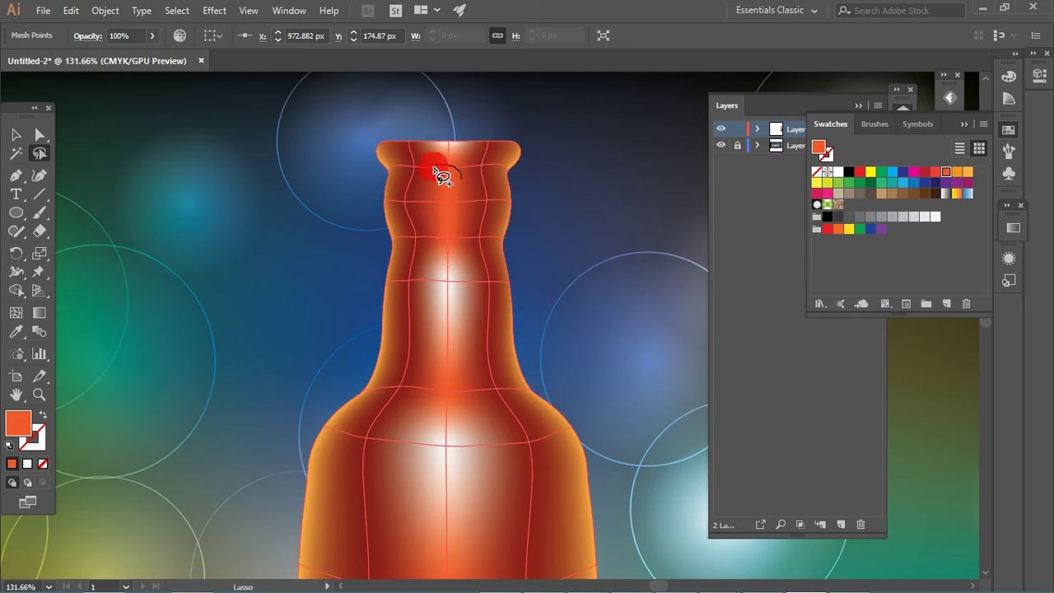
left_click(924, 175)
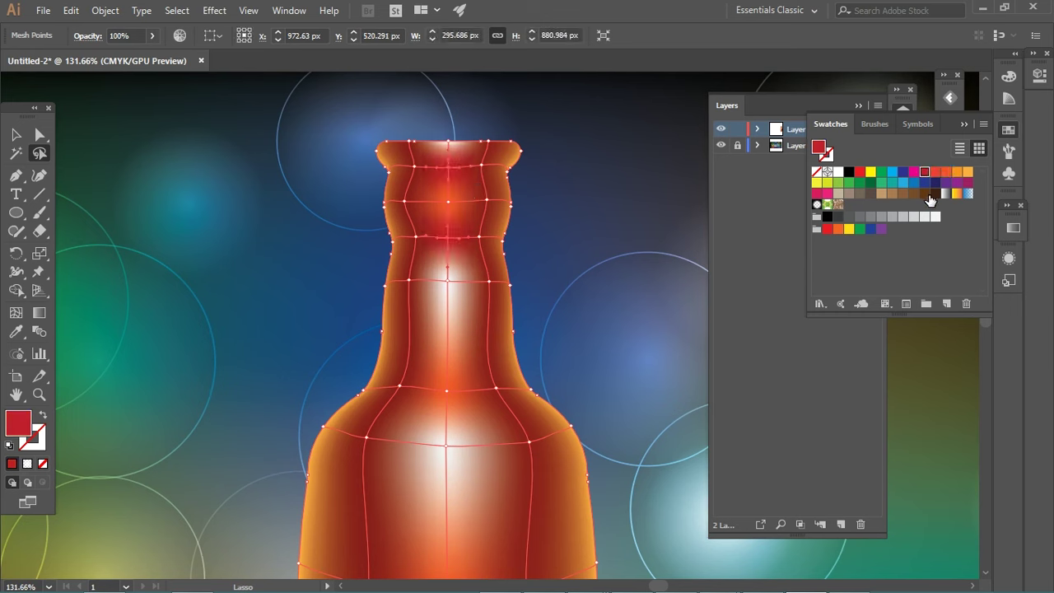
left_click(925, 195)
key("ctrl+z")
double_click(25, 424)
left_click(791, 303)
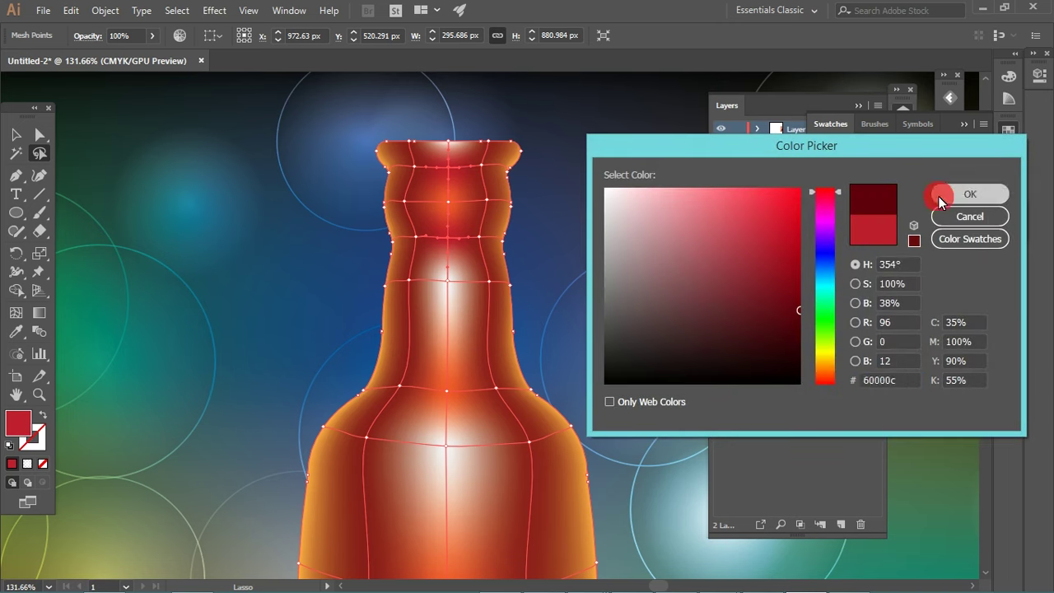
left_click(942, 194)
left_click(609, 263)
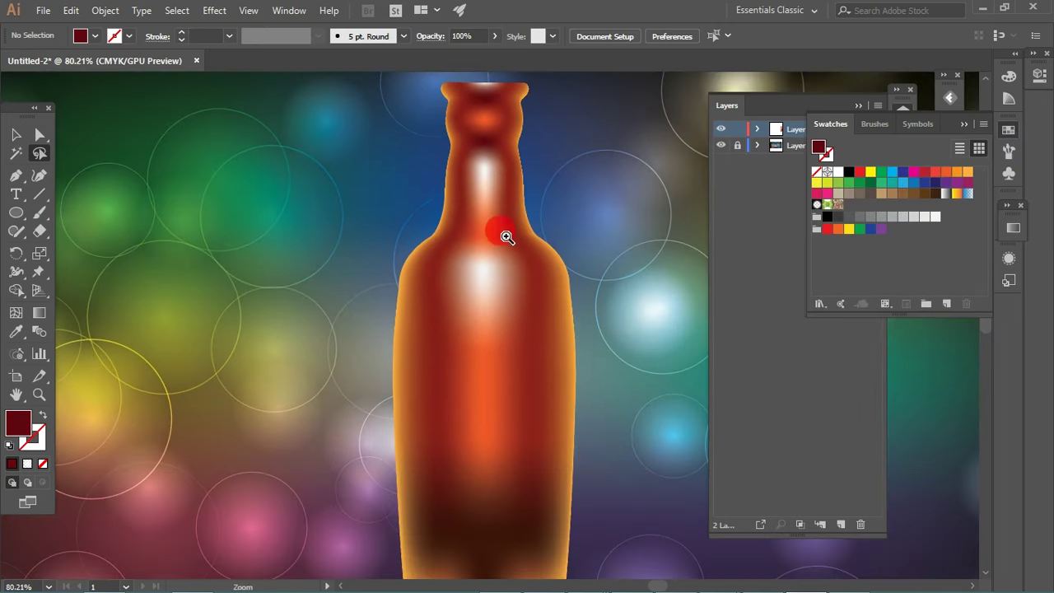
Step: Tint a lassoed group of the bottle's mesh points yellow
key("q")
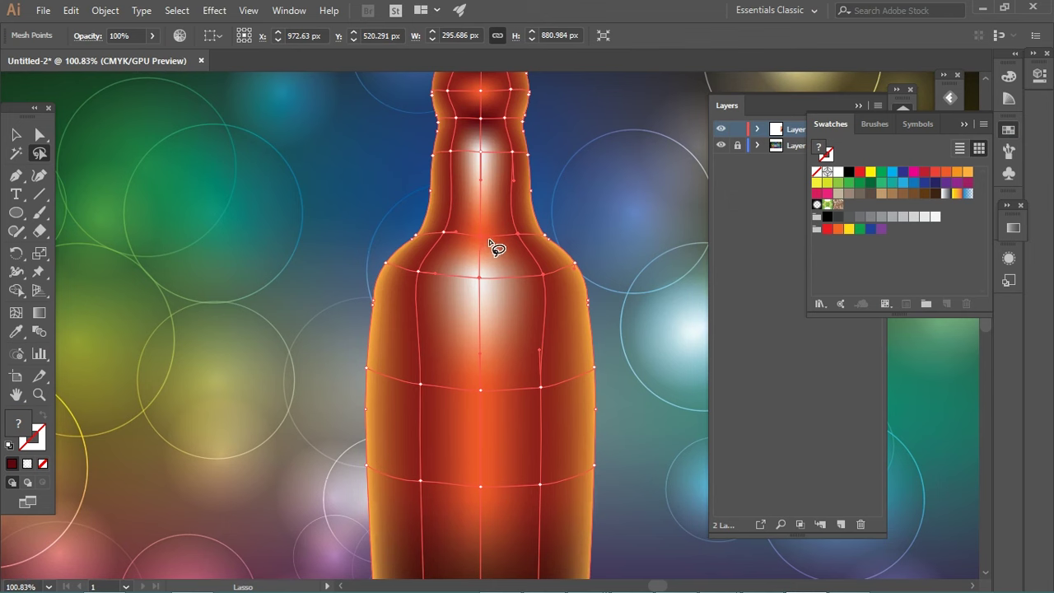
left_click_drag(409, 245, 654, 218)
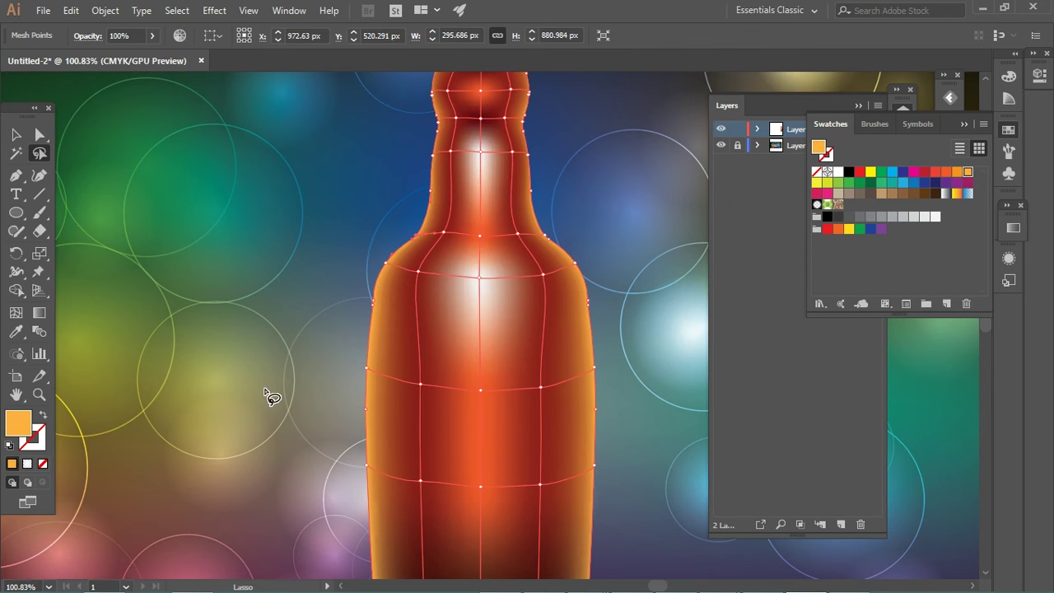
left_click(849, 228)
key("a")
left_click(623, 248)
Step: Colour the neck mesh points yellow
left_click_drag(512, 237, 493, 327)
left_click(494, 327)
key("q")
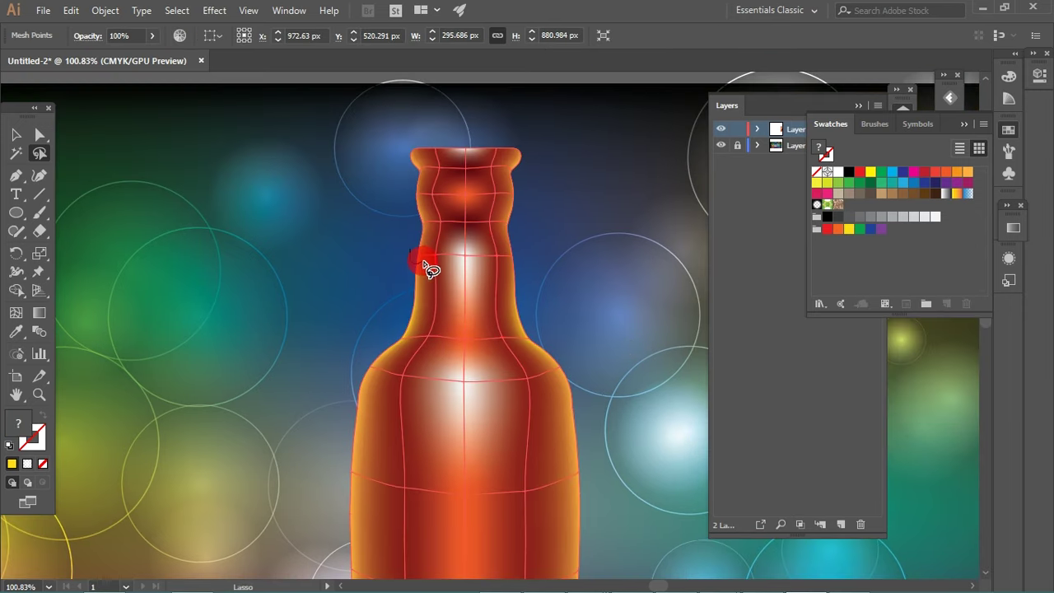
left_click_drag(428, 269, 428, 207)
left_click_drag(513, 207, 527, 198)
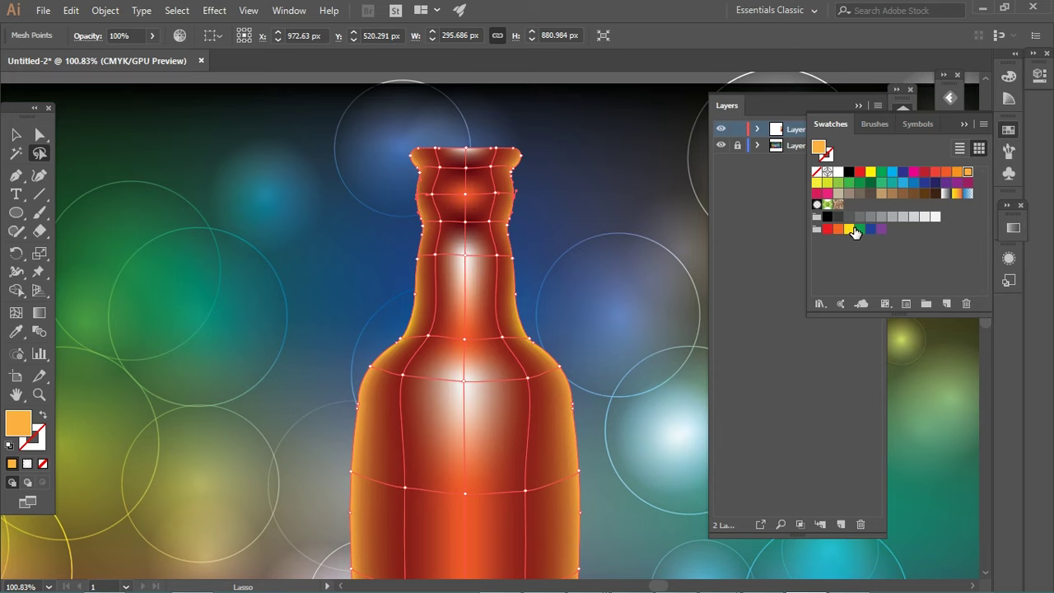
left_click(853, 228)
left_click(607, 278)
Step: Turn the bottom-left base mesh points white
mouse_move(607, 277)
left_mouse_down()
mouse_move(521, 289)
mouse_move(515, 335)
left_mouse_up()
left_click(531, 344, "ctrl")
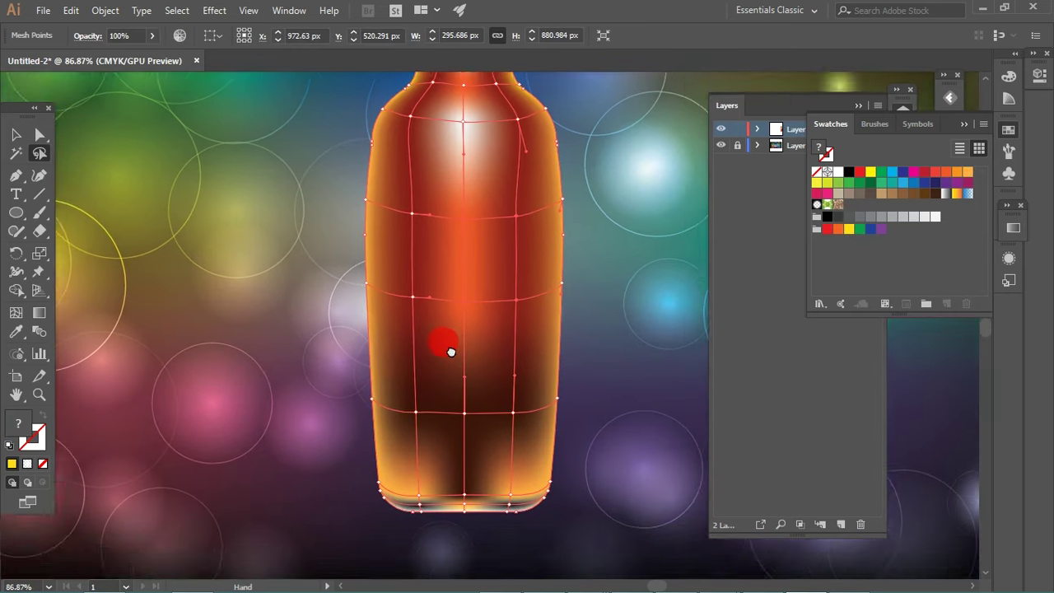
left_click_drag(447, 346, 443, 391)
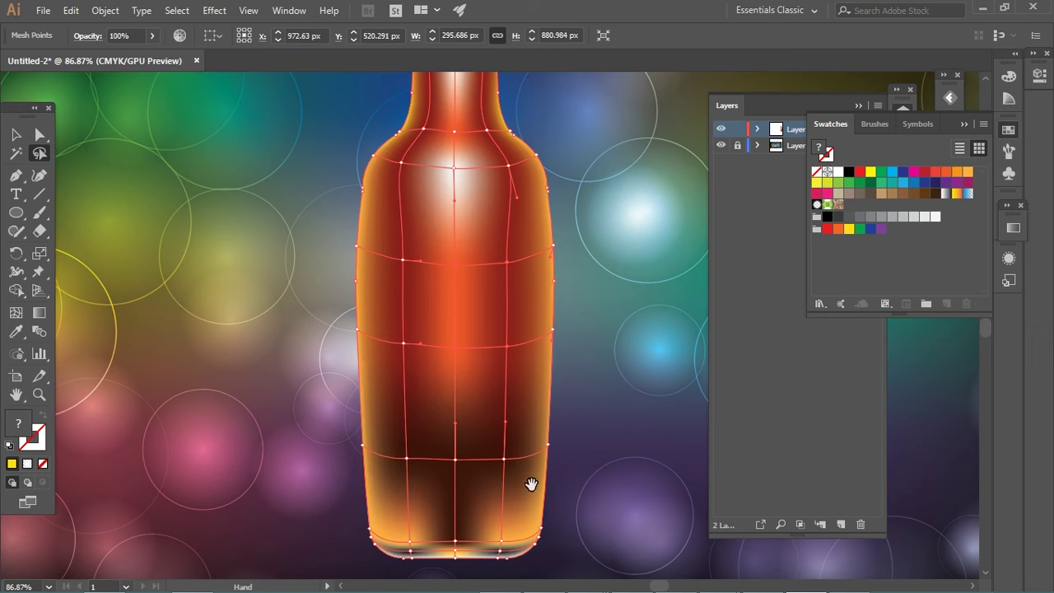
left_click_drag(423, 542, 412, 526)
left_click(935, 216)
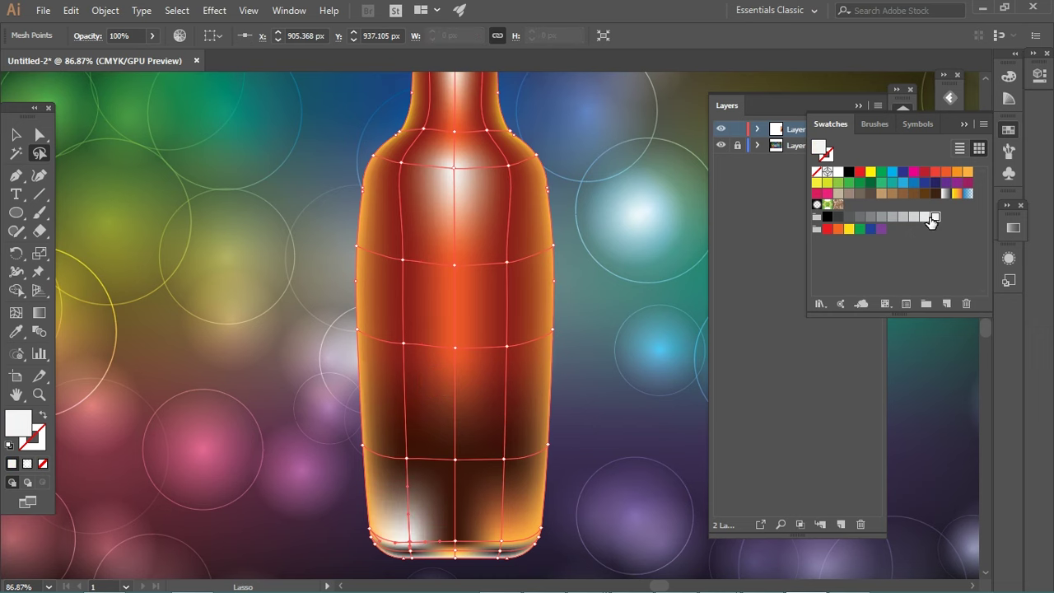
left_click(600, 439, "ctrl")
left_click_drag(600, 439, 510, 374)
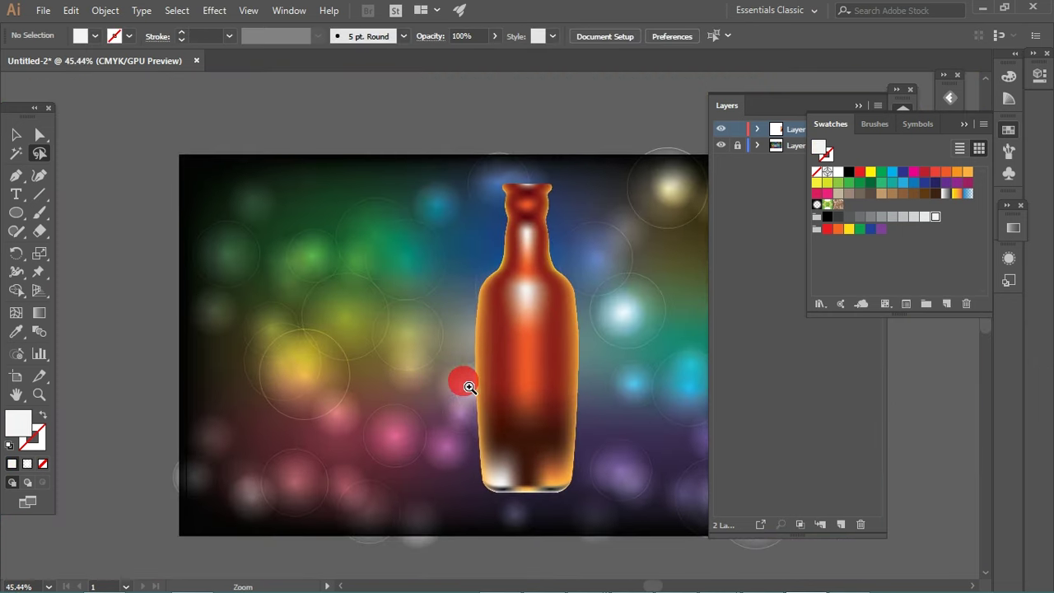
Step: Zoom in and inspect the mesh points near the bottle's bottom-right base
left_click(577, 458, "ctrl")
left_click(597, 436, "ctrl")
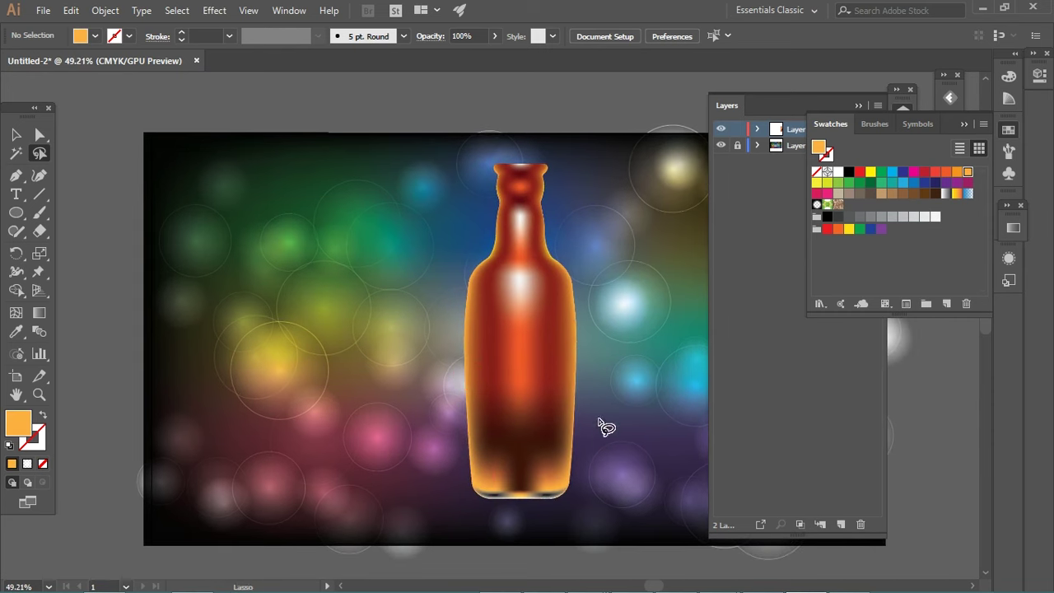
key("v")
left_click(582, 439, "ctrl")
left_click(651, 491, "ctrl")
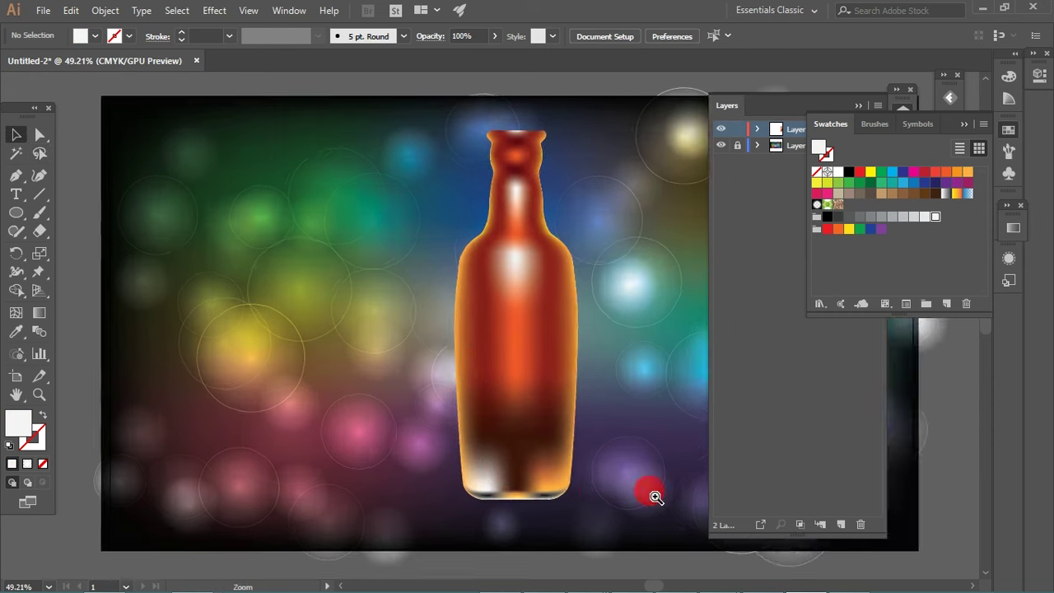
scroll(552, 478, "up", 3)
left_click(553, 478, "ctrl")
left_click(40, 153)
mouse_move(559, 466)
left_mouse_down()
mouse_move(518, 480)
mouse_move(554, 484)
mouse_move(548, 473)
left_mouse_up()
key("v")
left_click(611, 332)
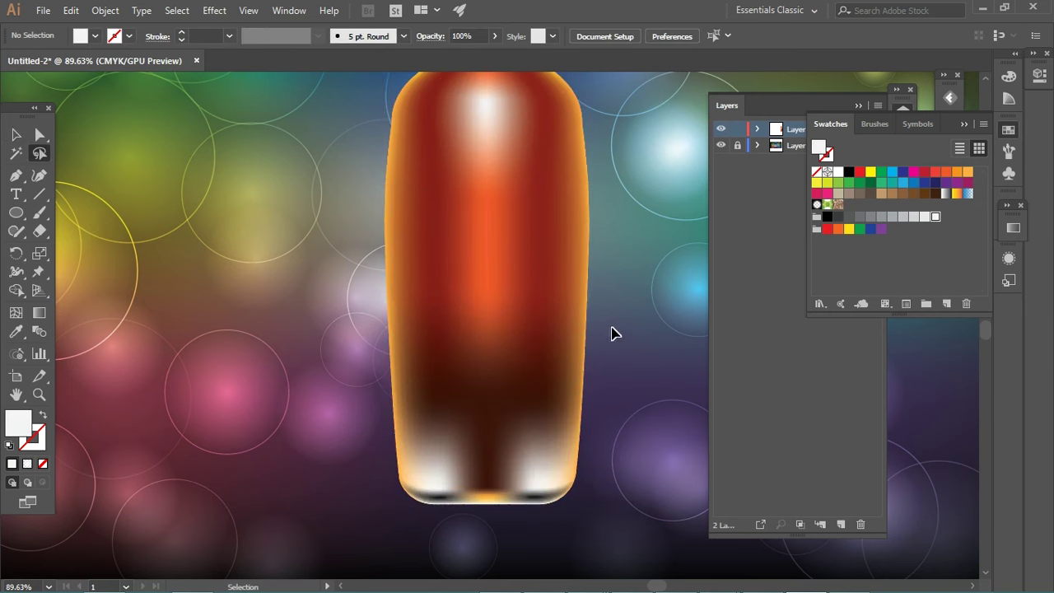
Step: Recentre the artboard and inspect the bottle's shoulder row of mesh points
scroll(546, 305, "down", 3)
left_click_drag(593, 312, 533, 363)
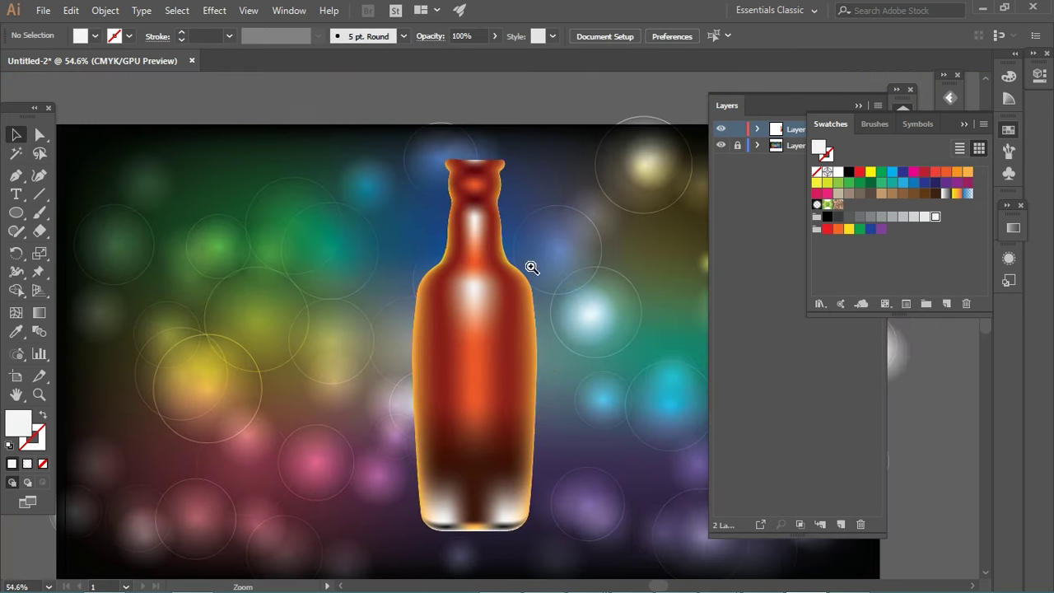
left_click(436, 290)
key("a")
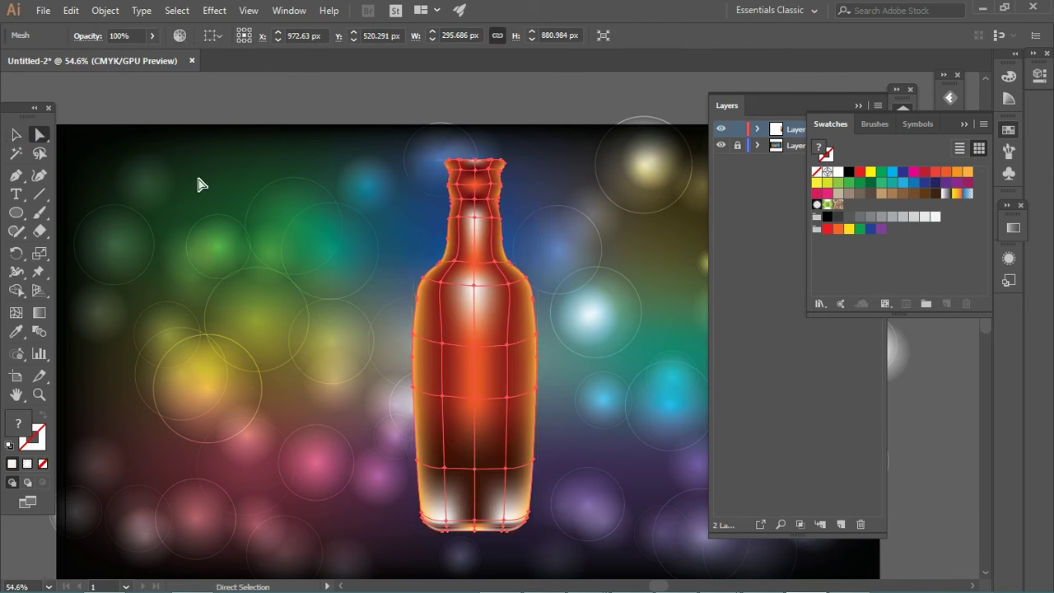
left_click(582, 303)
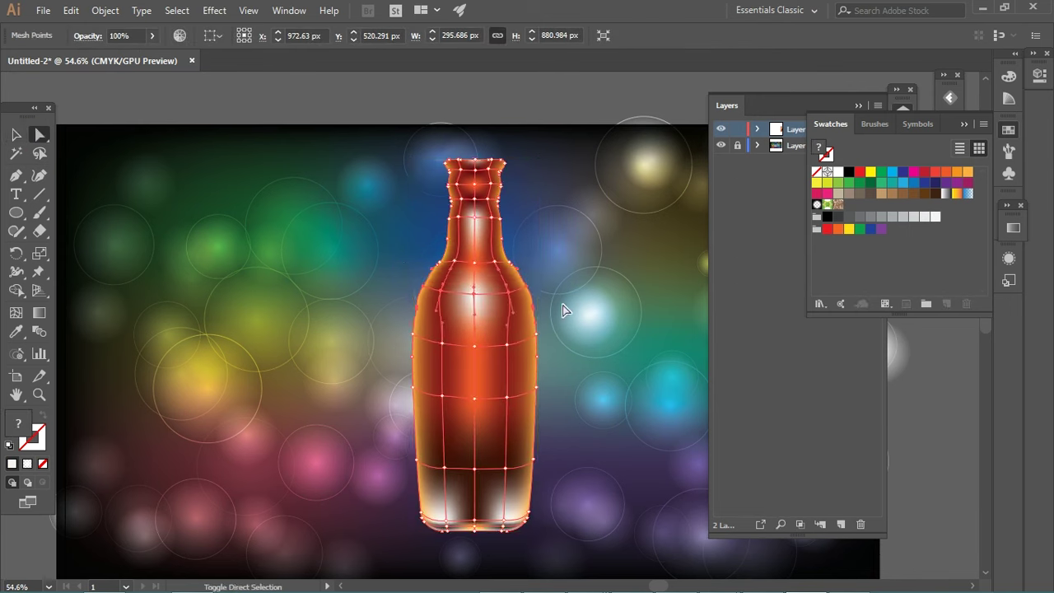
left_click(560, 263)
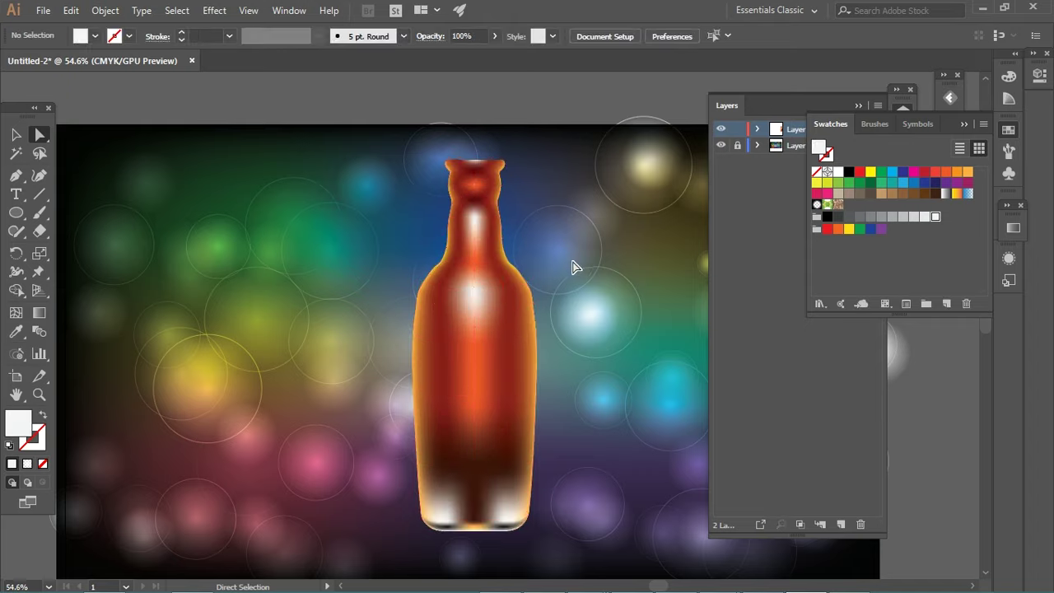
left_click(647, 308, "ctrl")
key("ctrl+z")
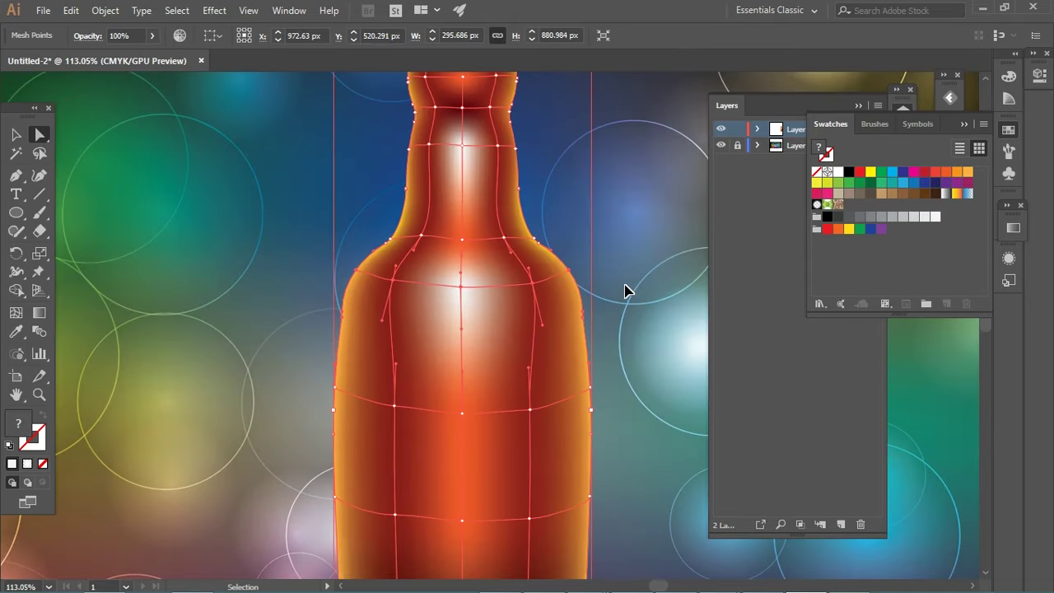
left_click(625, 293)
Step: Fit the whole artboard in view and target the bokeh background on Layer 1
left_click(607, 271)
key("ctrl+0")
left_click_drag(484, 248, 428, 228)
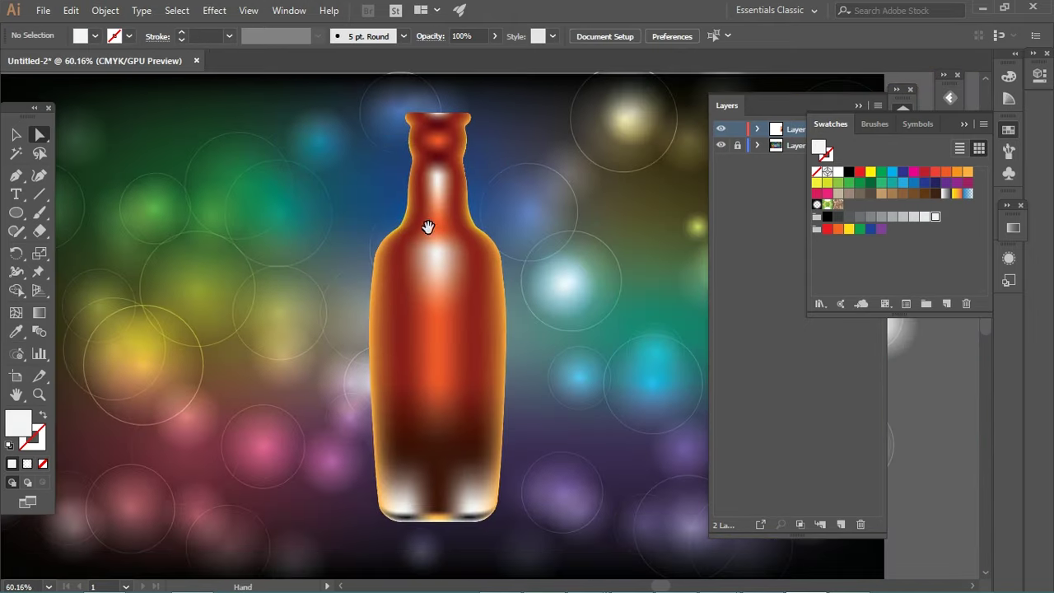
left_click(14, 135)
scroll(502, 239, "down", 2)
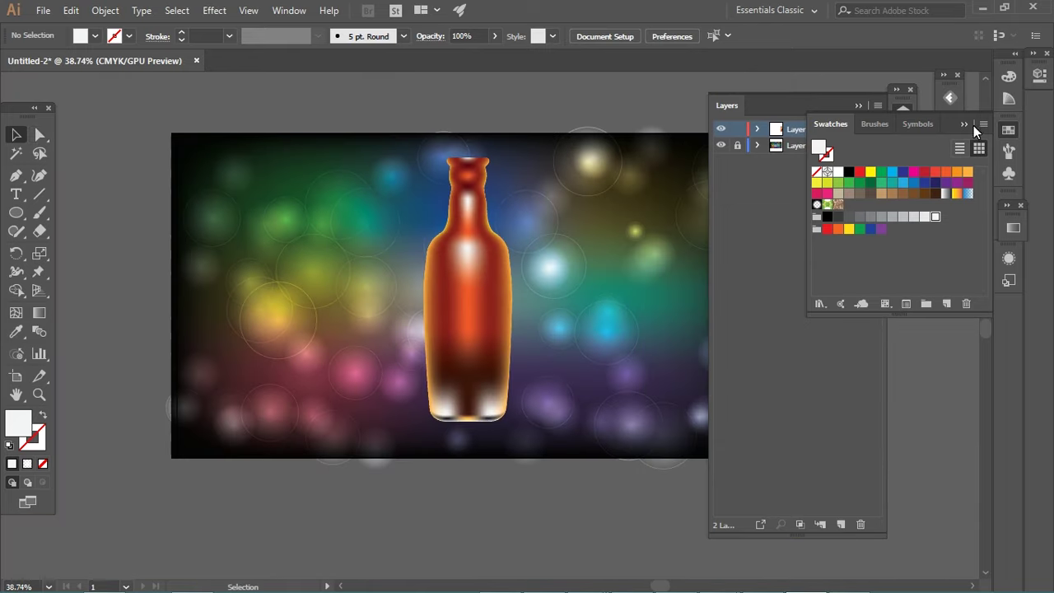
left_click(862, 146)
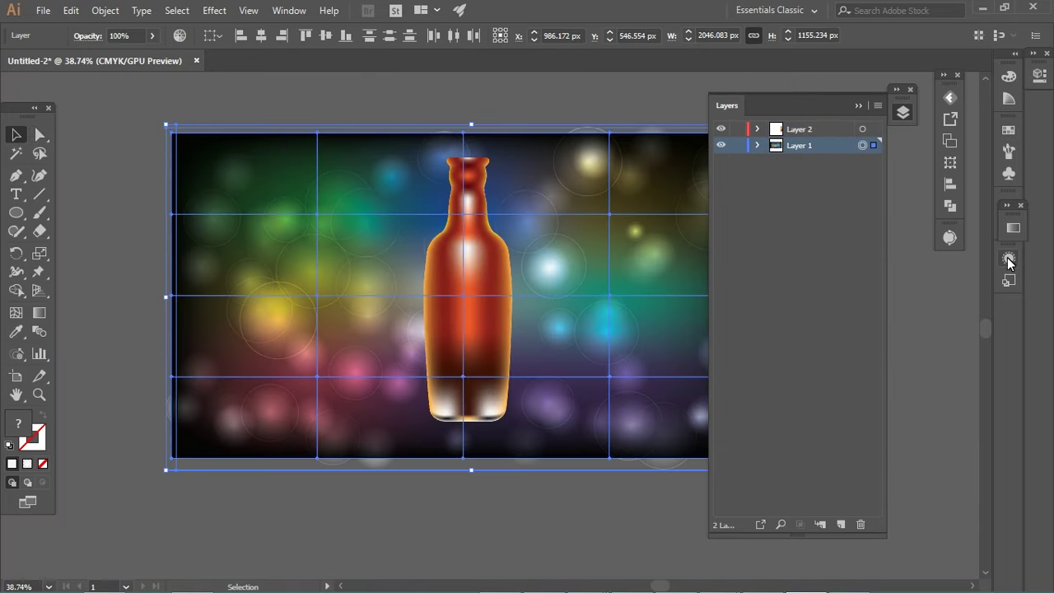
Step: Recolor the bokeh background to 97% saturation and 17% brightness
left_click(179, 36)
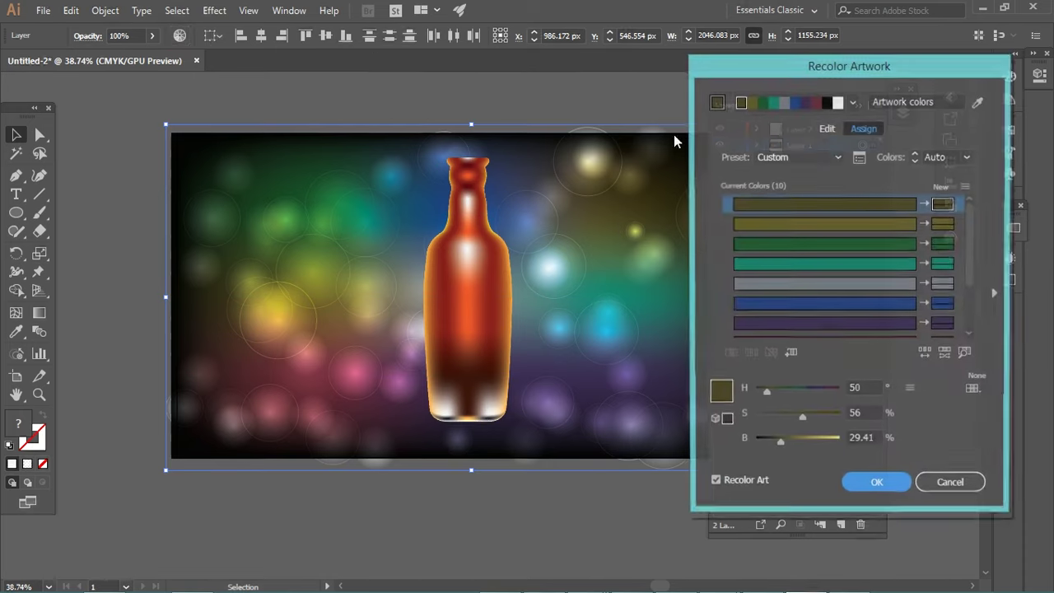
left_click(826, 129)
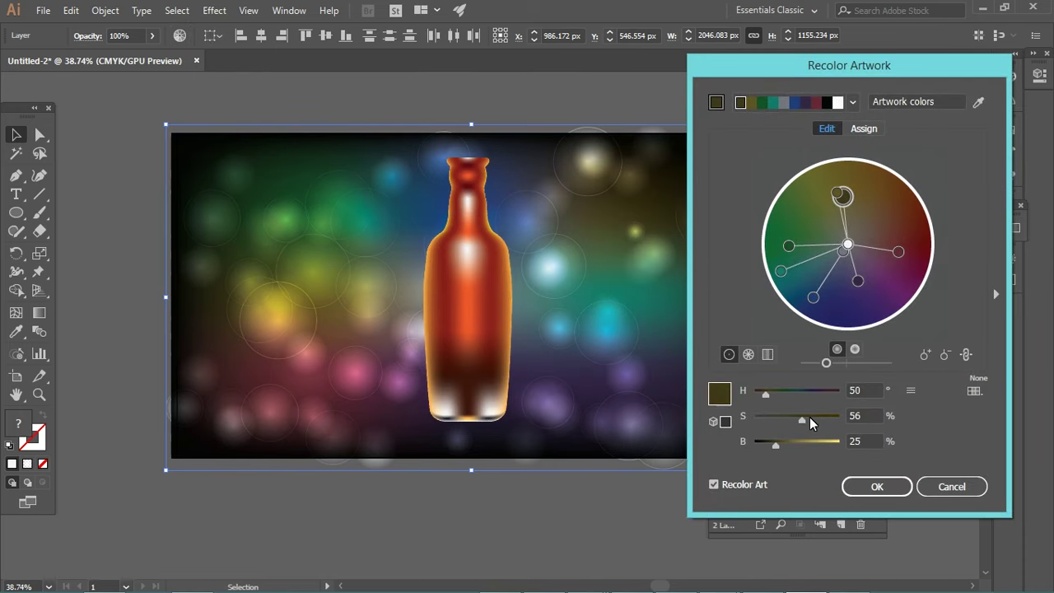
left_click_drag(802, 419, 828, 418)
mouse_move(779, 442)
left_mouse_down()
mouse_move(765, 452)
mouse_move(774, 443)
left_mouse_up()
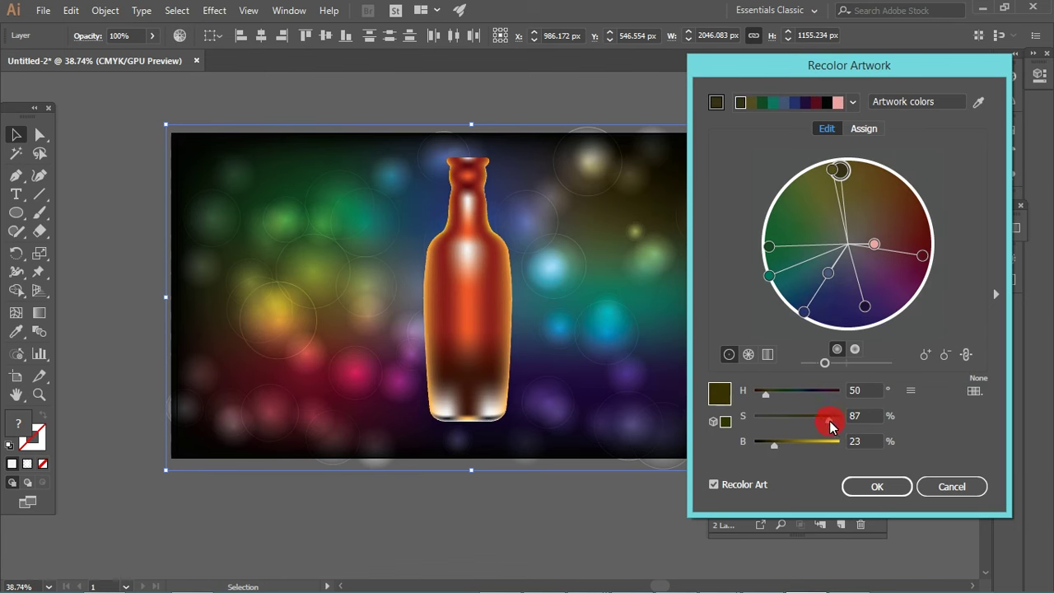
left_click_drag(828, 418, 837, 418)
left_click_drag(772, 444, 769, 445)
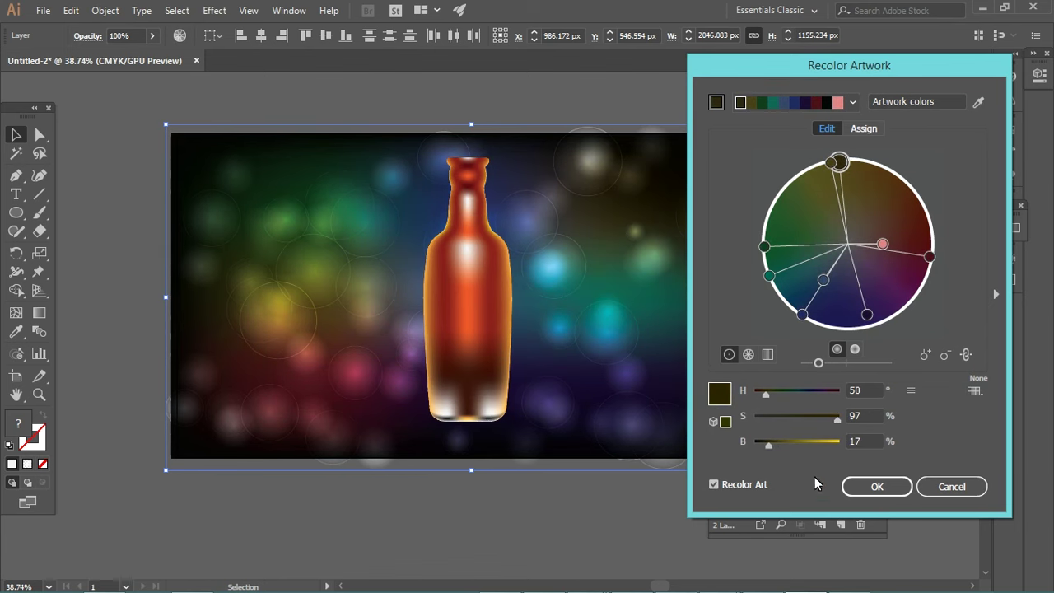
left_click(876, 486)
left_click(605, 505)
Step: Zoom back in on the artboard and check the bokeh background mesh
left_click(728, 203)
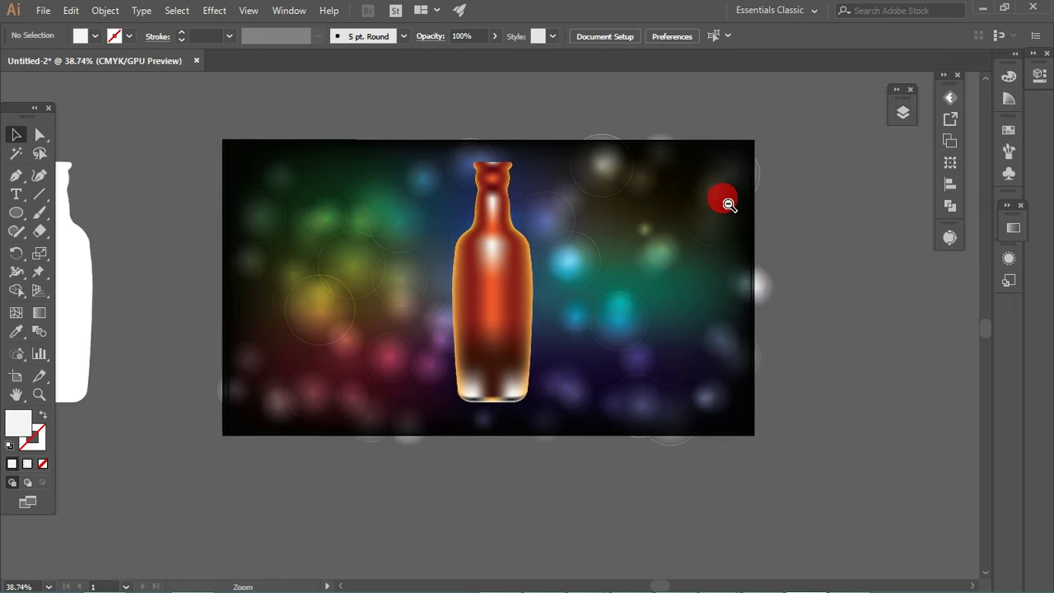
scroll(247, 223, "down", 5)
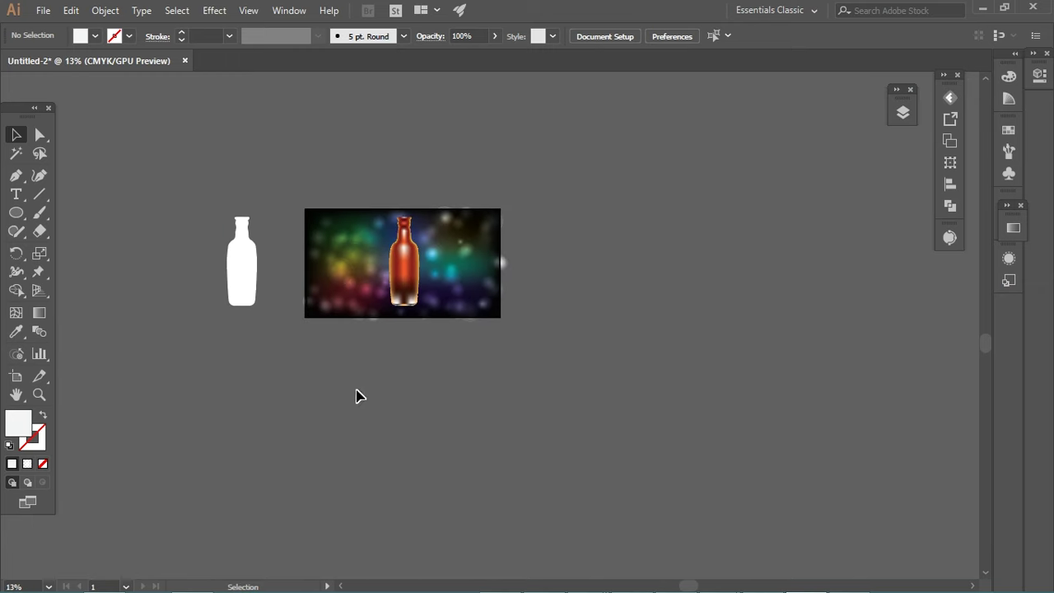
left_click_drag(404, 236, 522, 275)
key("v")
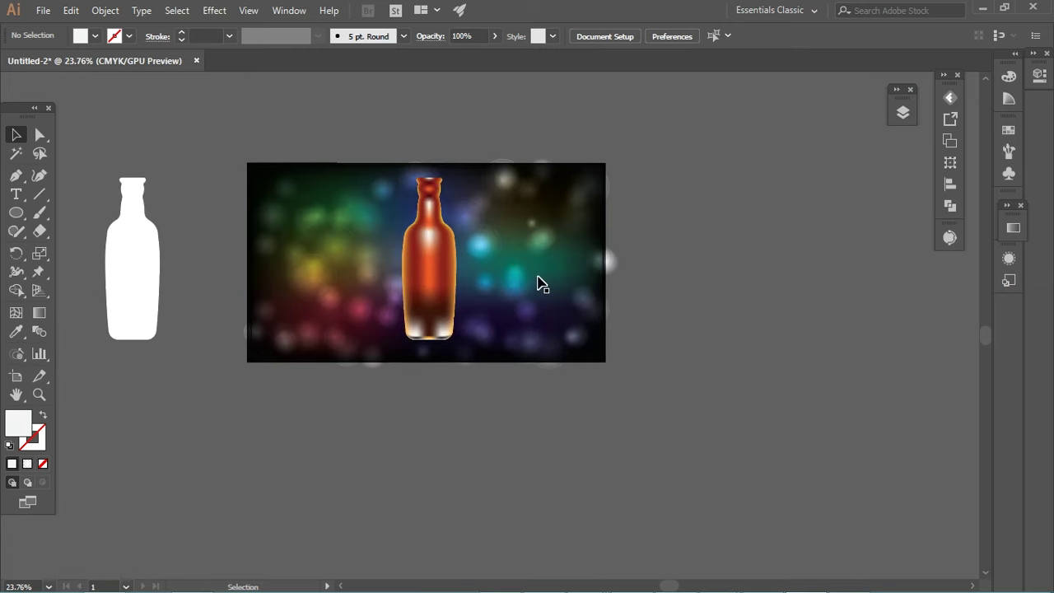
left_click(539, 285)
left_click(172, 193)
Step: Draw a white rectangle over the artboard and add one horizontal and one vertical mesh line
left_click_drag(16, 212, 90, 213)
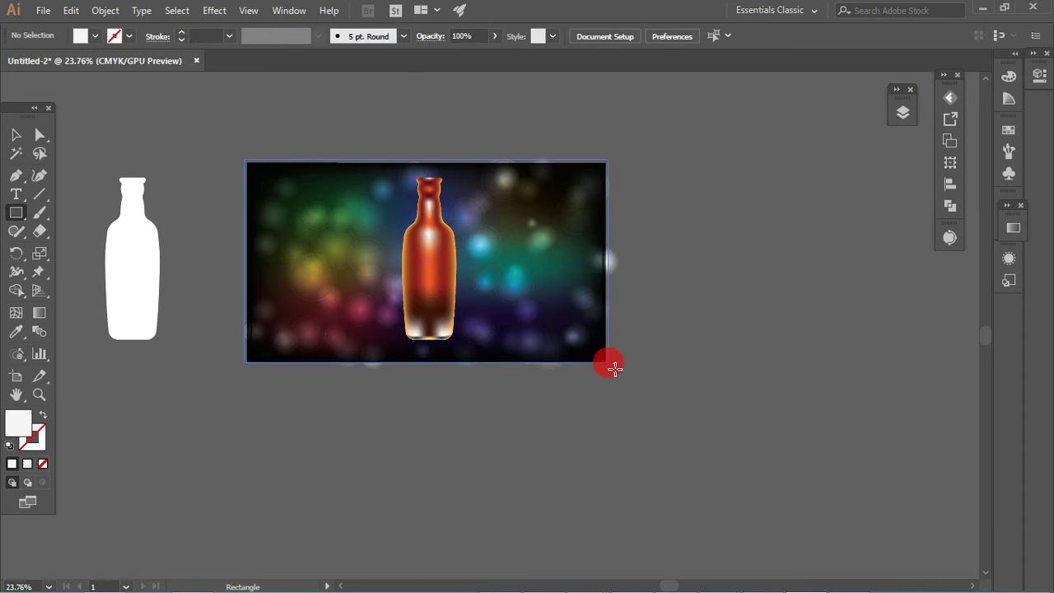
left_click_drag(253, 166, 610, 363)
left_click(10, 138)
left_click(15, 313)
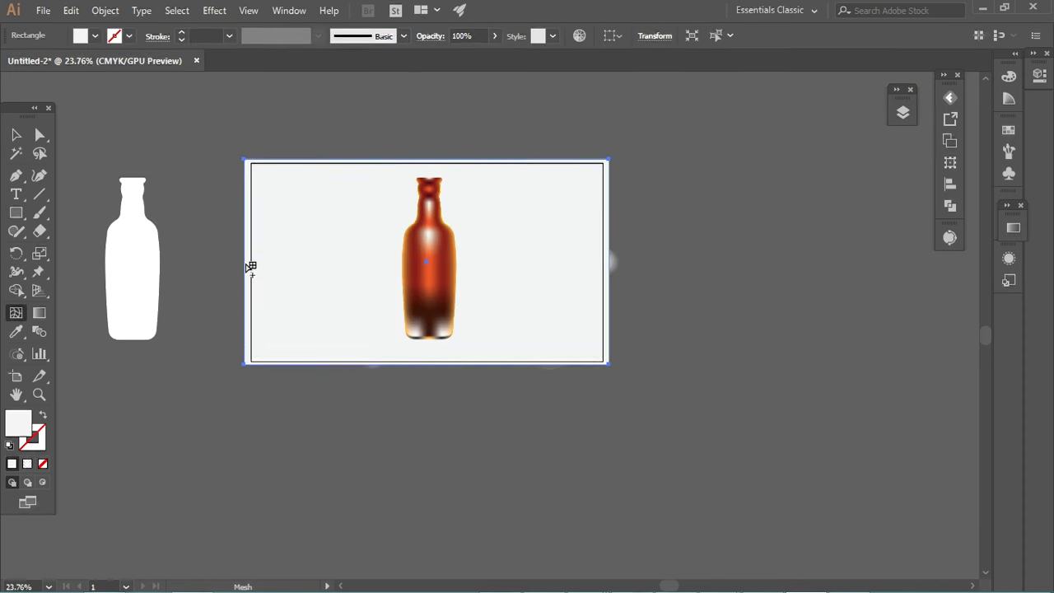
left_click(245, 265)
left_click(426, 163)
key("a")
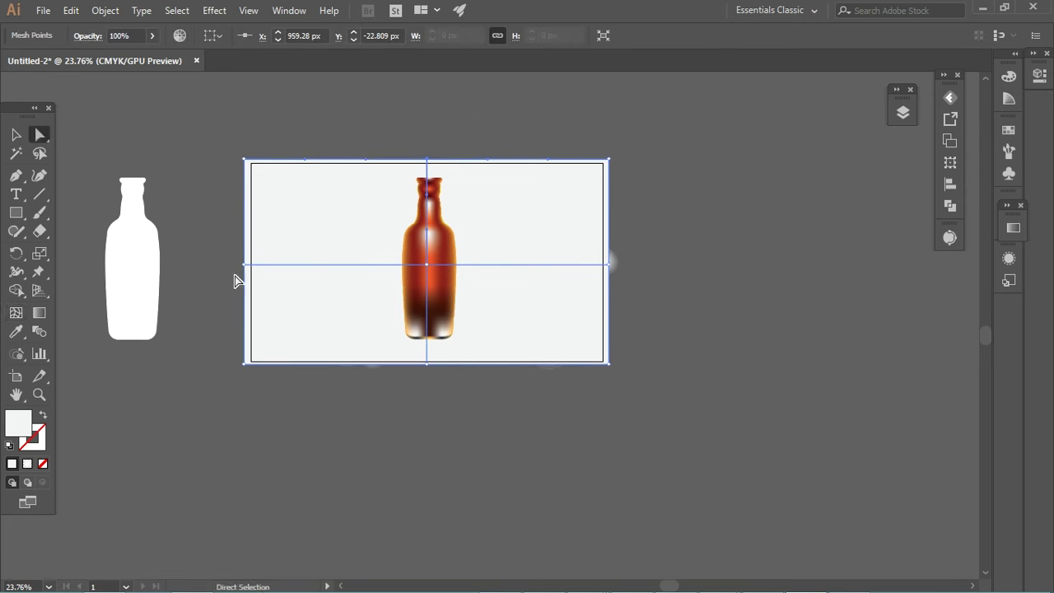
left_click(902, 113)
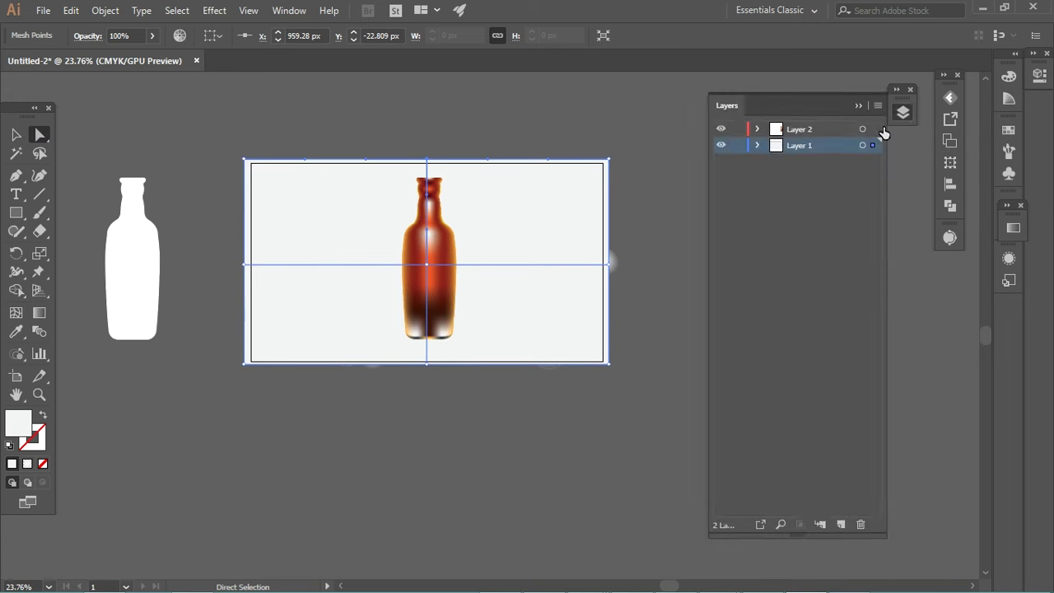
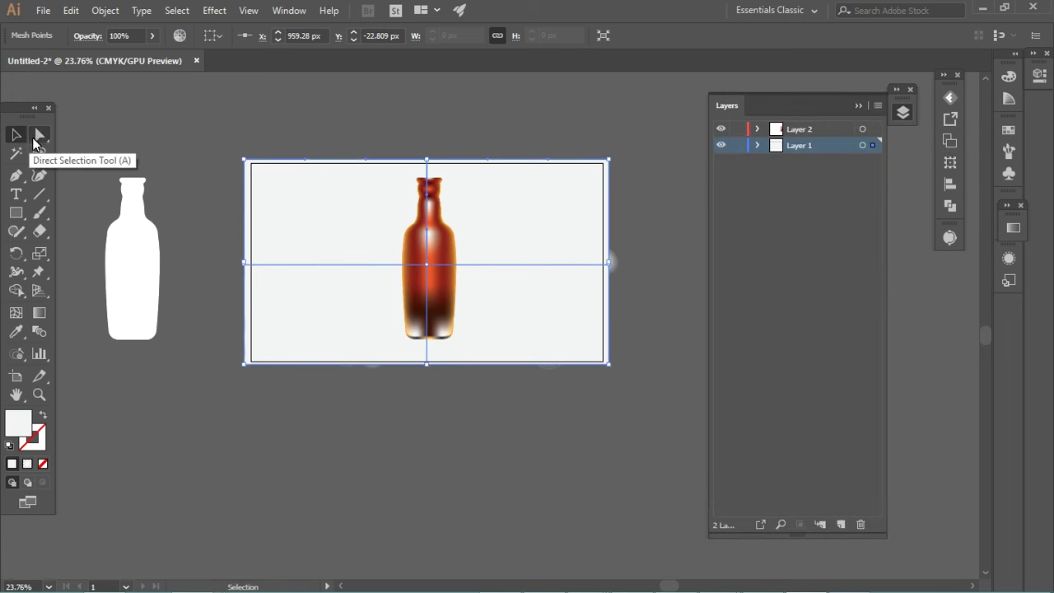
Step: Hide Layer 2 and colour the background mesh's centre point yellow
left_click(428, 268)
left_click(722, 130)
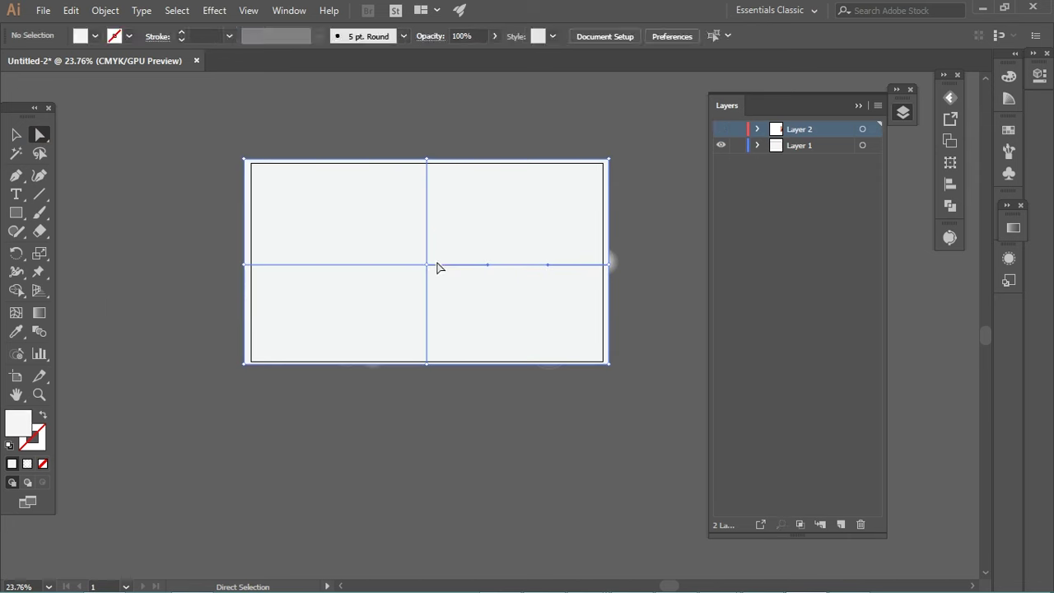
left_click(427, 264)
double_click(18, 423)
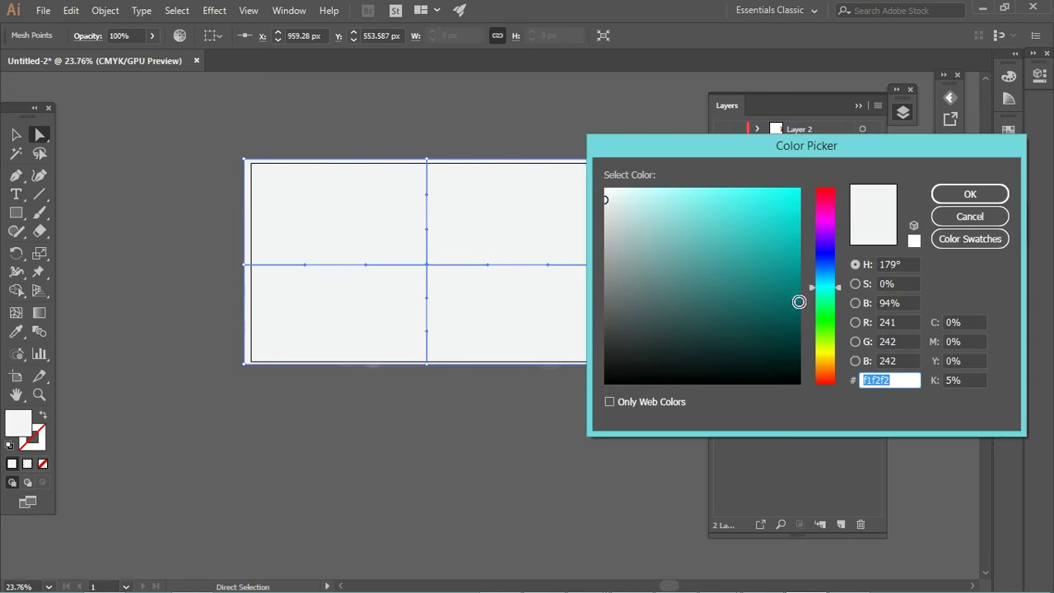
left_click(791, 190)
left_click(606, 197)
left_click(958, 193)
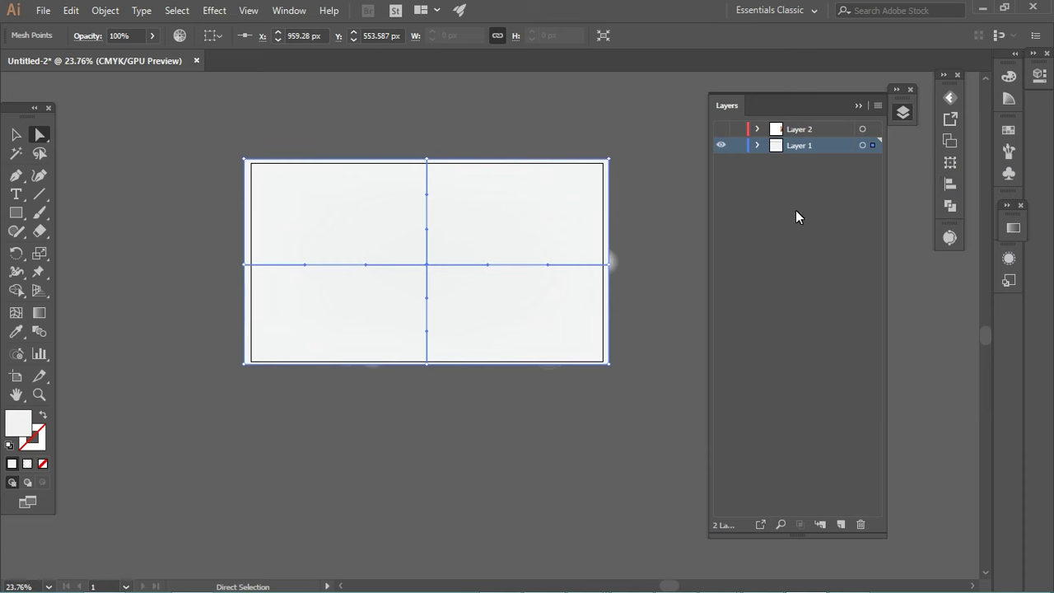
double_click(19, 423)
left_click(820, 356)
left_click(800, 191)
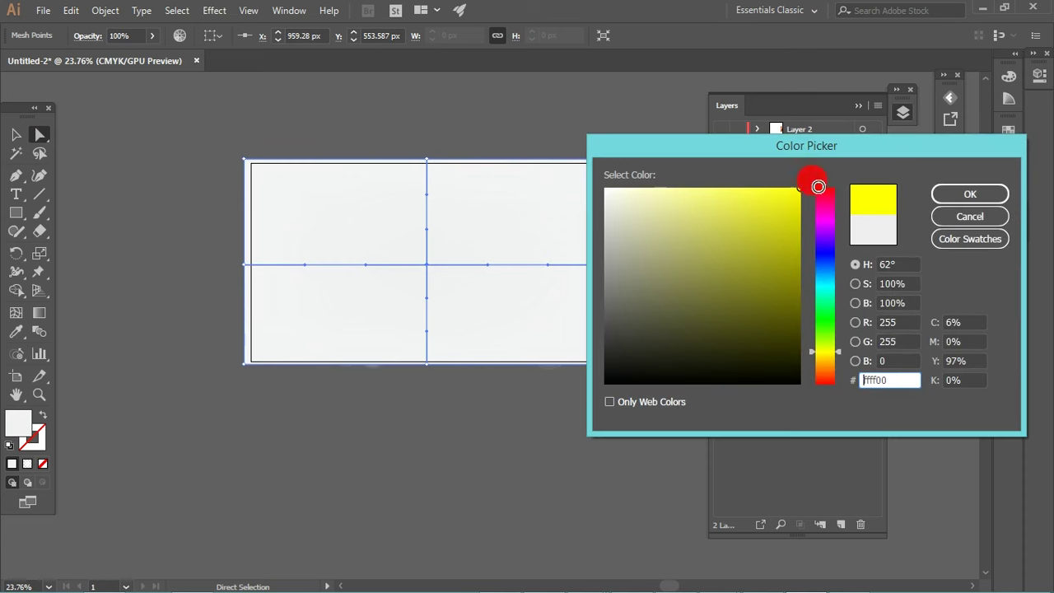
key("Return")
Step: Isolate the mesh and fill its outer edge points black
left_click_drag(254, 404, 666, 144)
left_click(192, 207)
double_click(260, 191)
left_click(273, 268)
left_click_drag(388, 165, 465, 367)
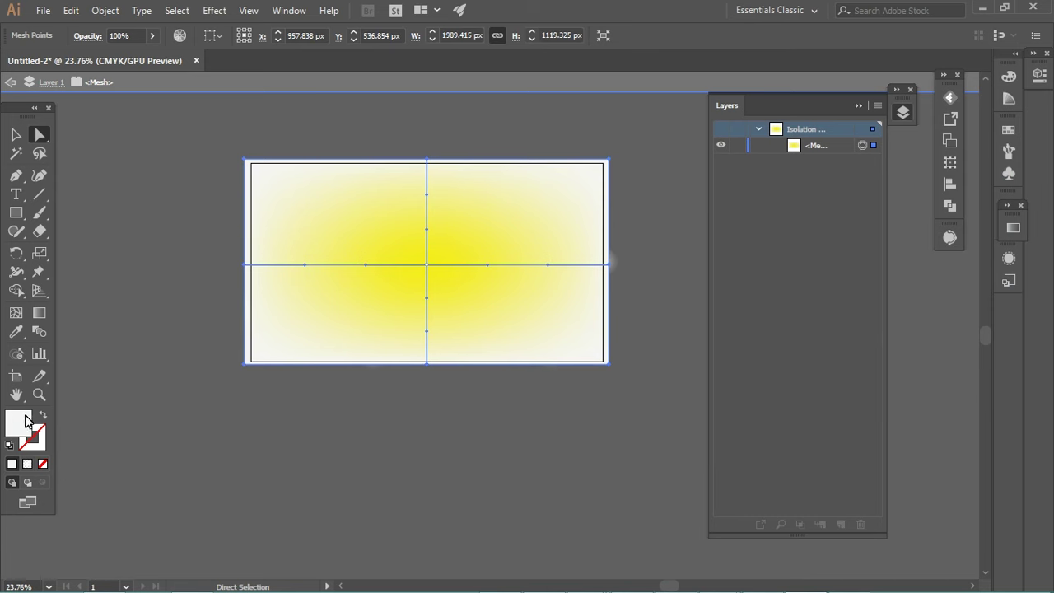
double_click(18, 423)
left_click_drag(634, 349, 595, 398)
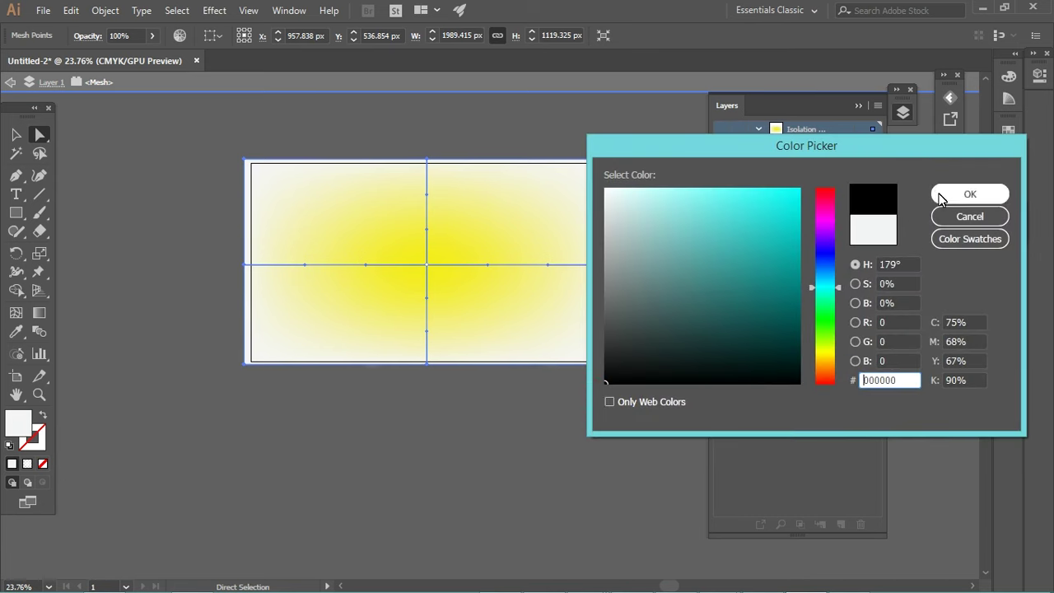
left_click(941, 197)
left_click(25, 134)
left_click(225, 175)
Step: Try Multiply, Screen, Soft Light, Overlay and Hard Light blending on the yellow glow
double_click(212, 192)
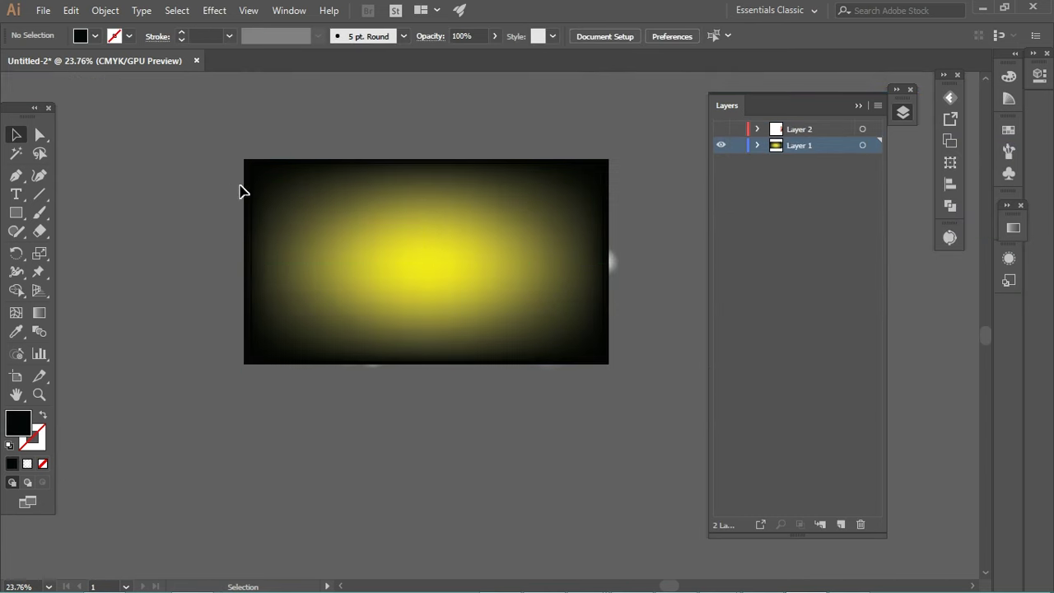
left_click(266, 191)
left_click(89, 36)
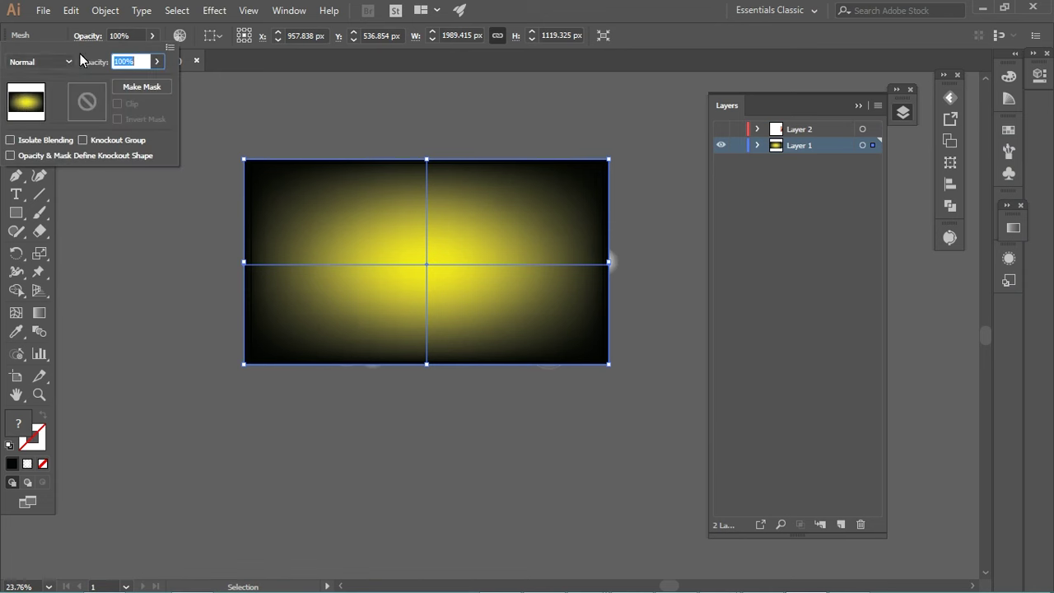
left_click(65, 62)
left_click(49, 117)
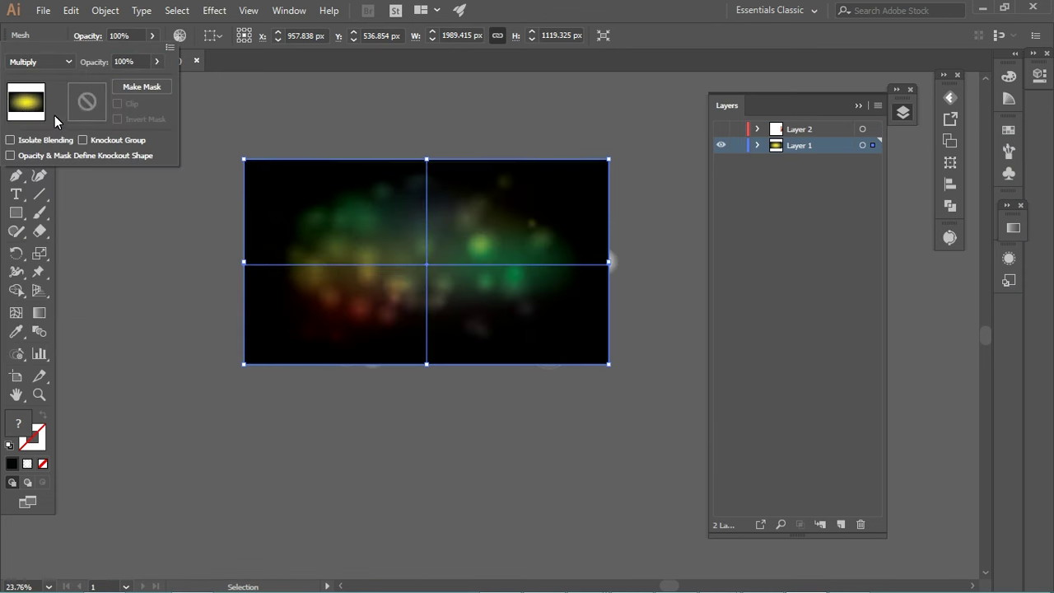
left_click(60, 66)
left_click(35, 171)
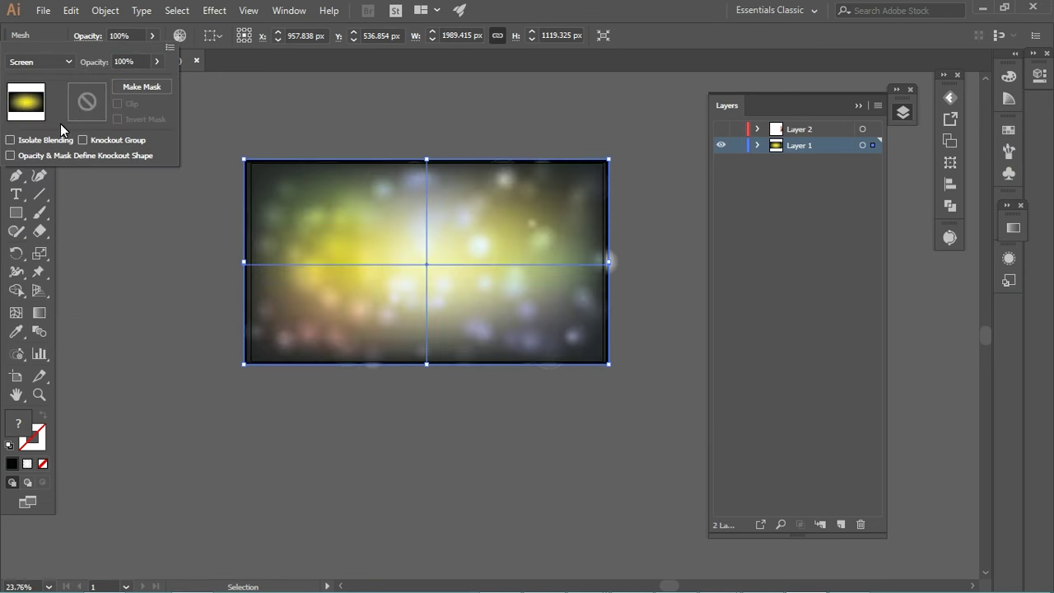
left_click(63, 63)
left_click(42, 225)
left_click(62, 62)
left_click(37, 208)
left_click(62, 61)
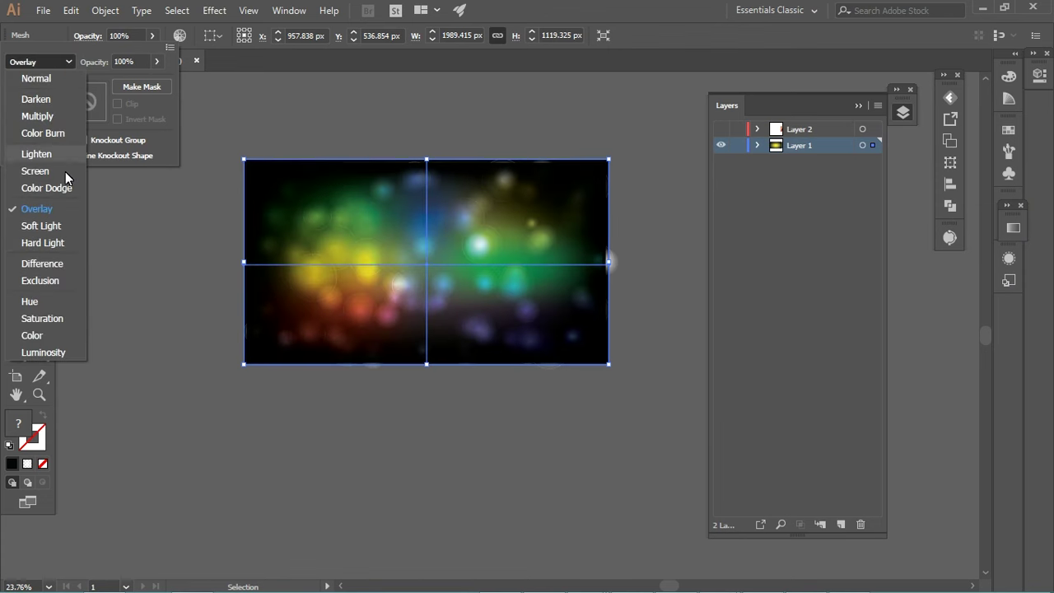
left_click(42, 242)
Step: Test Hue, Difference, Color, Screen and Multiply blend modes on the glow
left_click(63, 62)
left_click(49, 300)
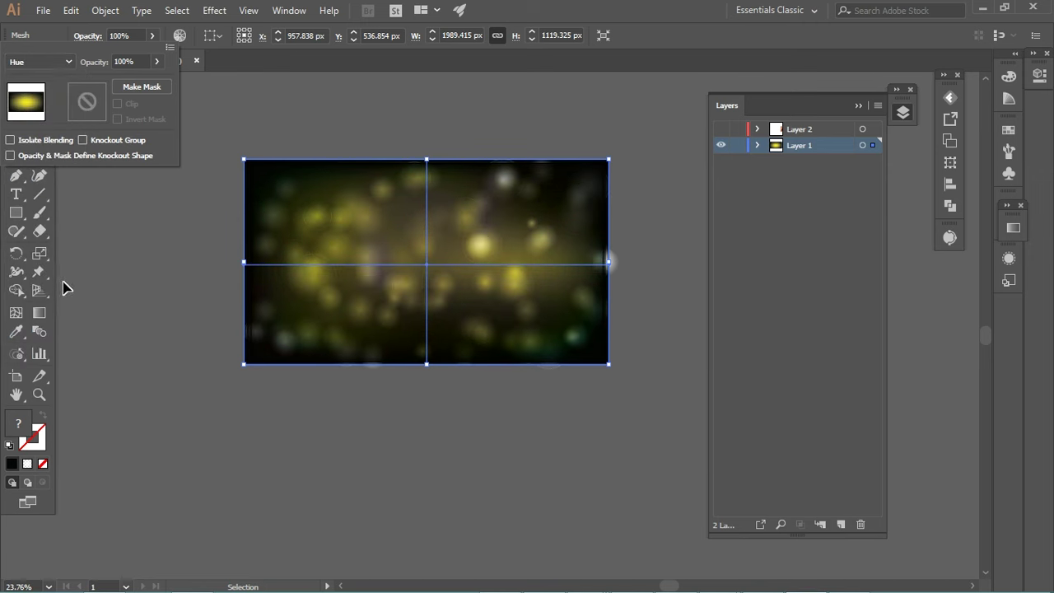
left_click(54, 64)
left_click(58, 263)
left_click(32, 62)
left_click(57, 335)
left_click(41, 61)
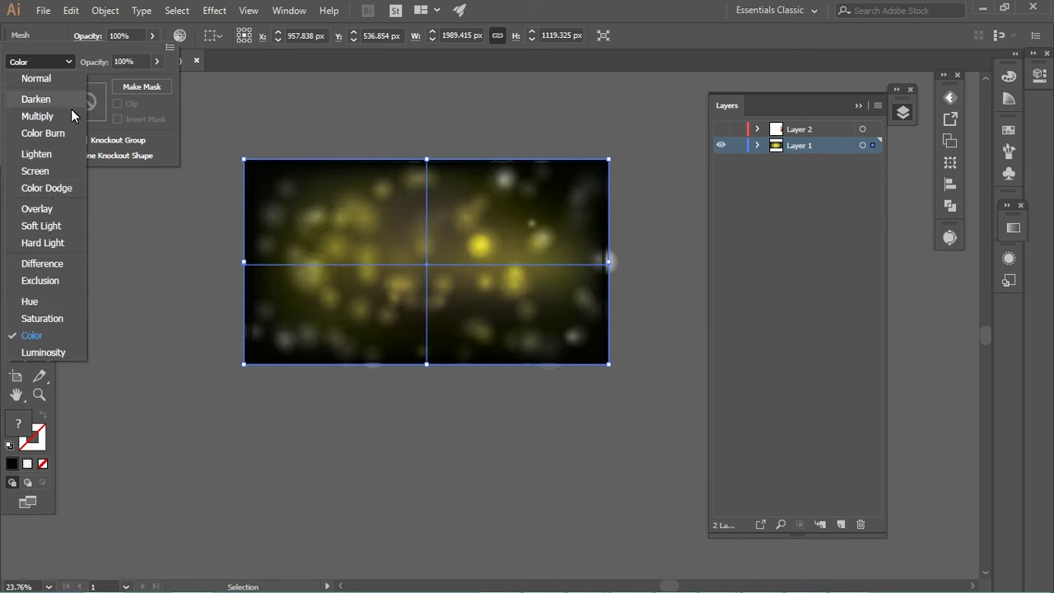
left_click(54, 169)
left_click(64, 63)
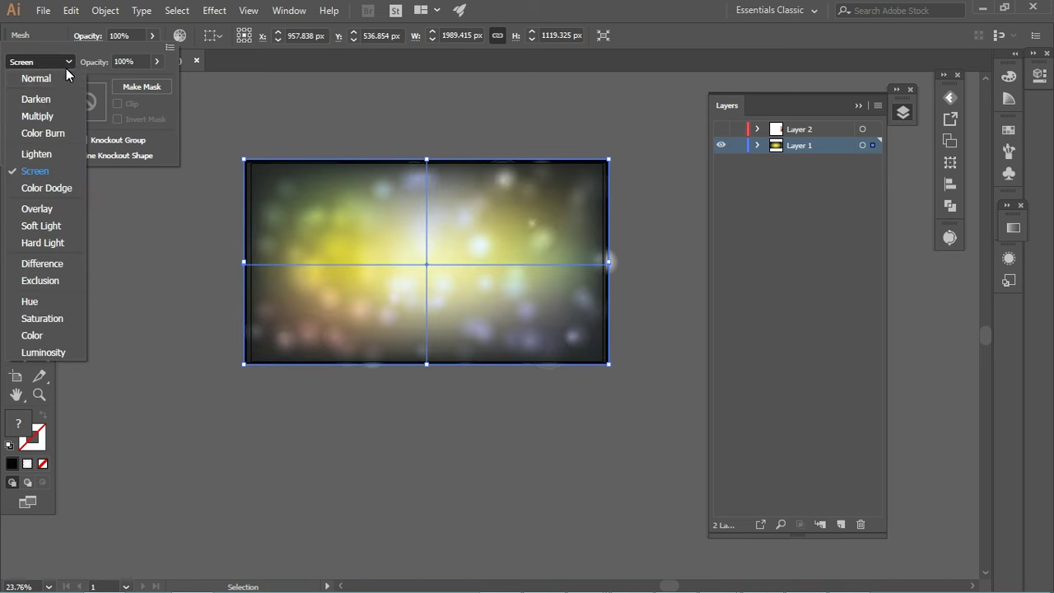
left_click(66, 118)
Step: Show Layer 2's bottle again and set the glow to Screen blending
left_click(724, 130)
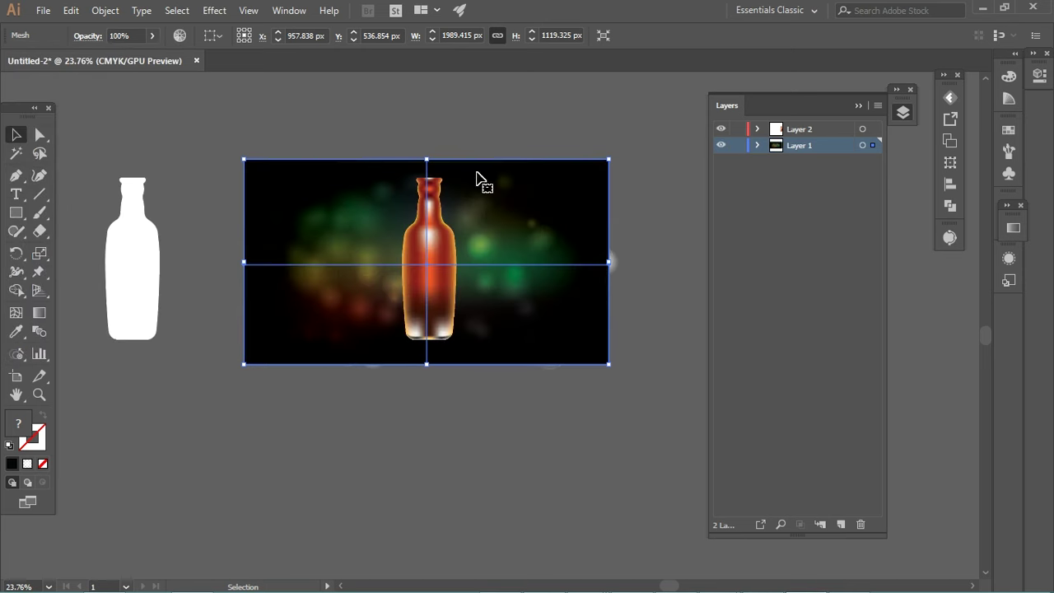
left_click(153, 37)
left_click(63, 61)
left_click(48, 170)
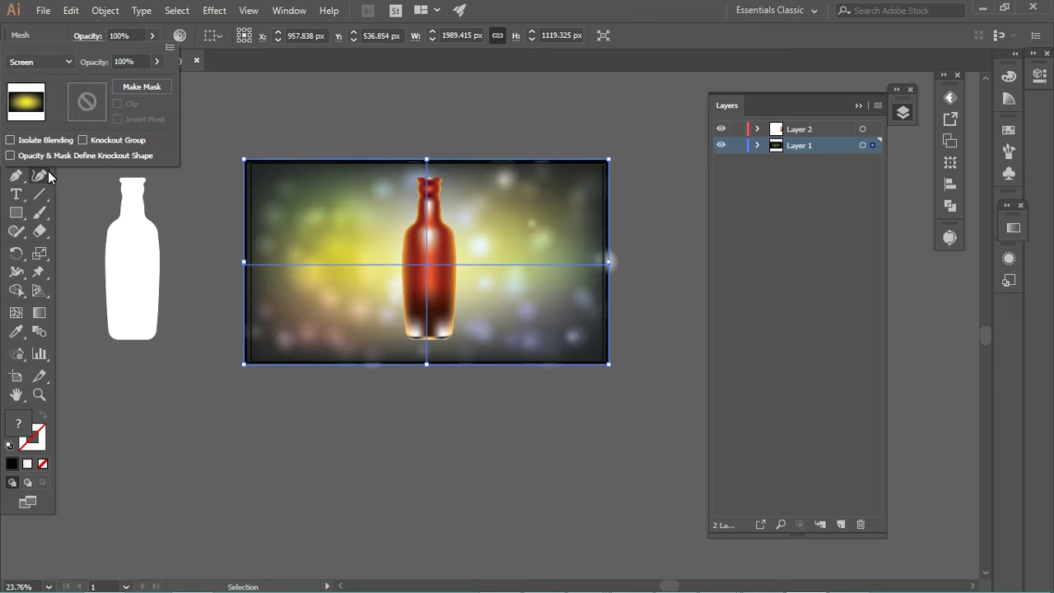
left_click(333, 427)
Step: Lock the background layer and nudge the bottle slightly up-left
left_click_drag(486, 251, 614, 282)
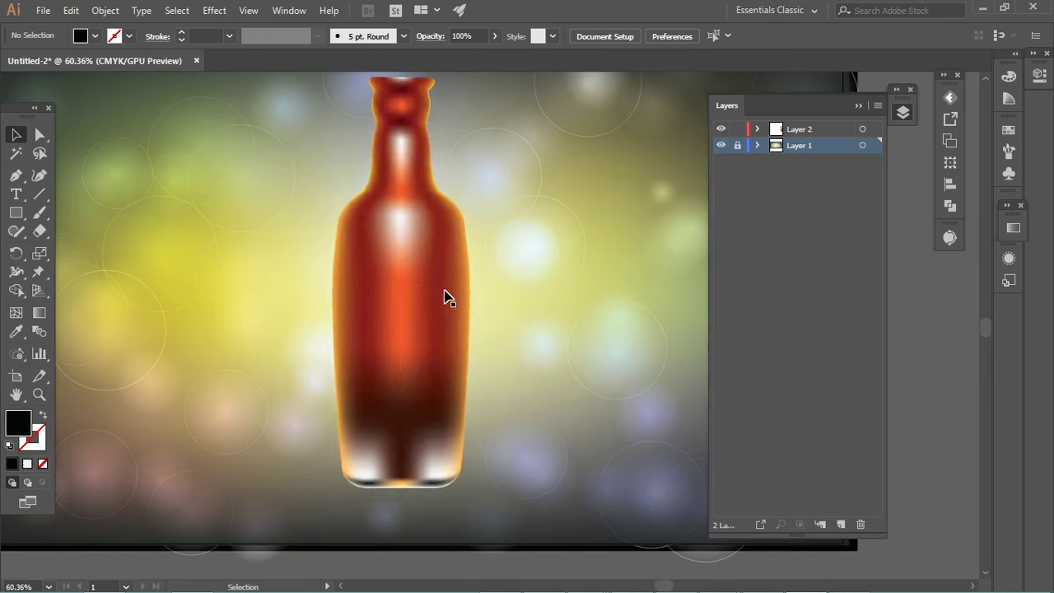
left_click(442, 294)
left_click(510, 305)
left_click(463, 305)
key("v")
left_click(435, 294)
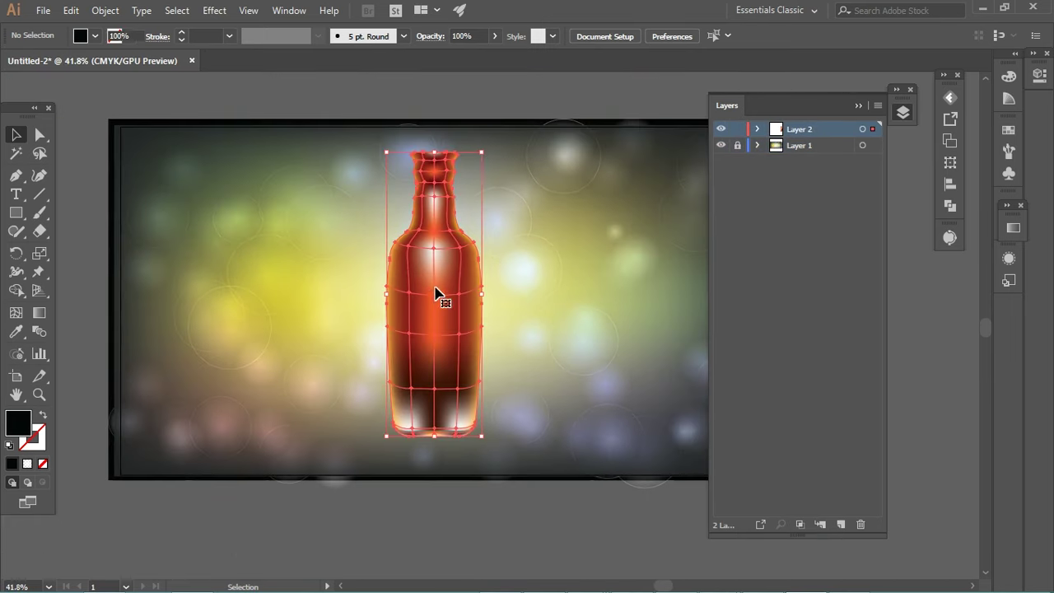
left_click(519, 236)
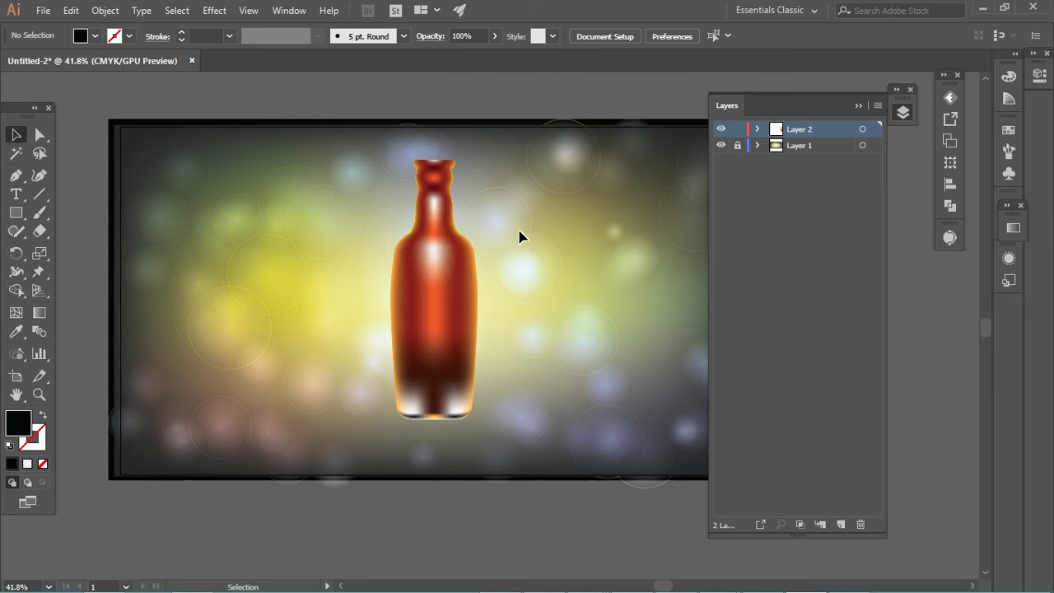
left_click(447, 293)
left_click_drag(447, 293, 443, 291)
left_click(501, 254)
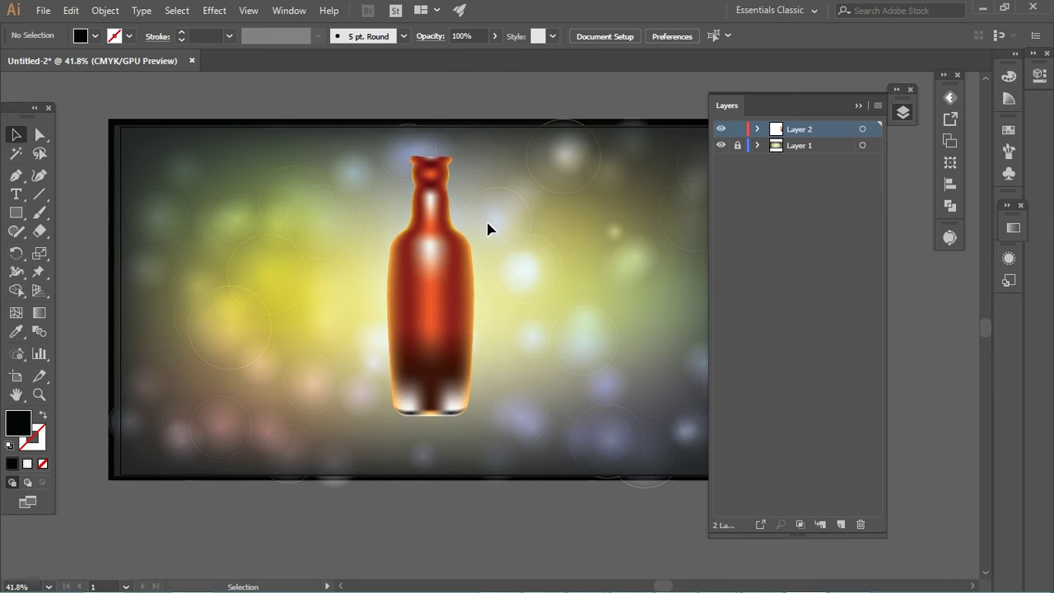
Step: Draw a tall ellipse around the bottle and fill it with a radial gradient
left_click_drag(17, 213, 83, 251)
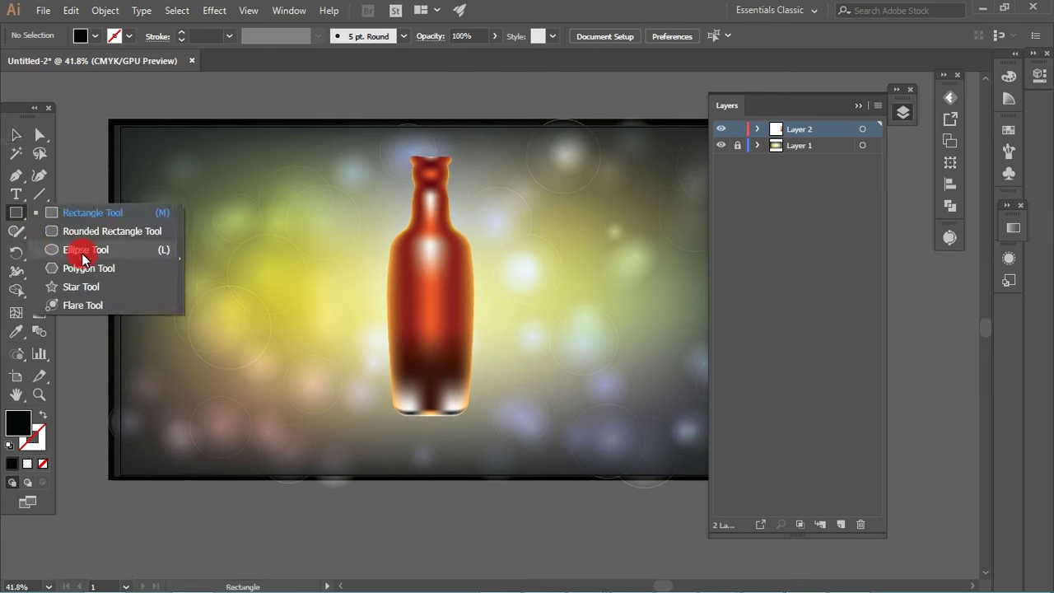
left_click_drag(352, 135, 514, 417)
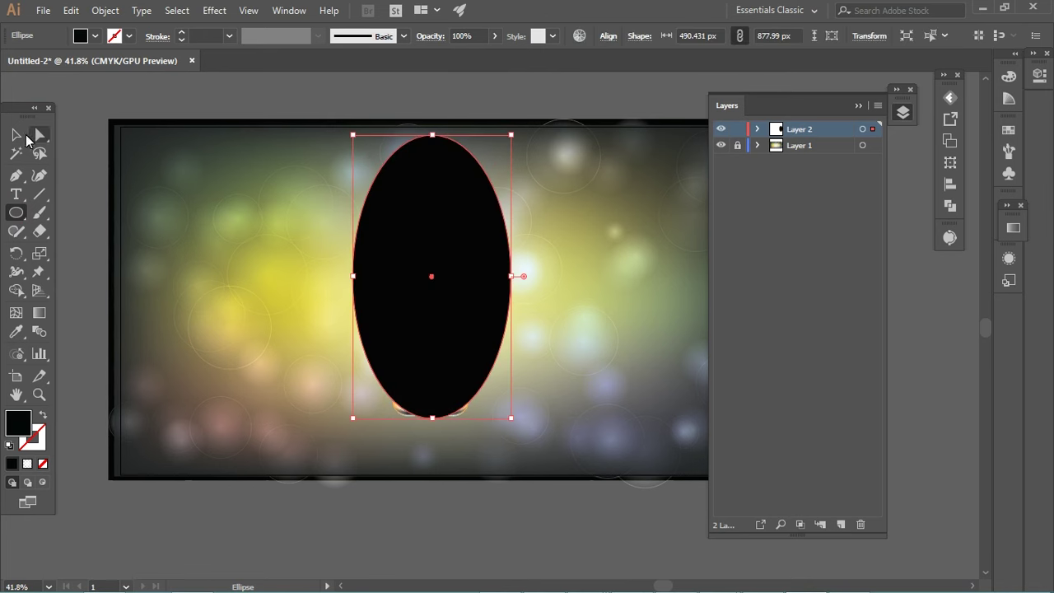
left_click(15, 134)
left_click(1008, 99)
left_click(959, 245)
left_click(903, 278)
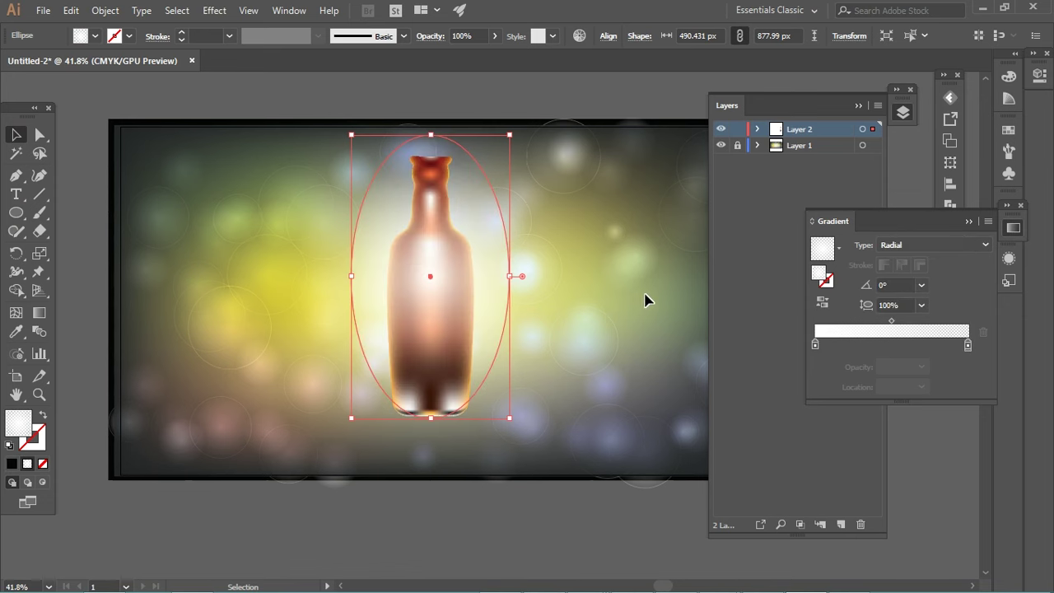
Step: Shape the radial gradient to the ellipse, yellow centre fading to 0% opacity
left_click(39, 312)
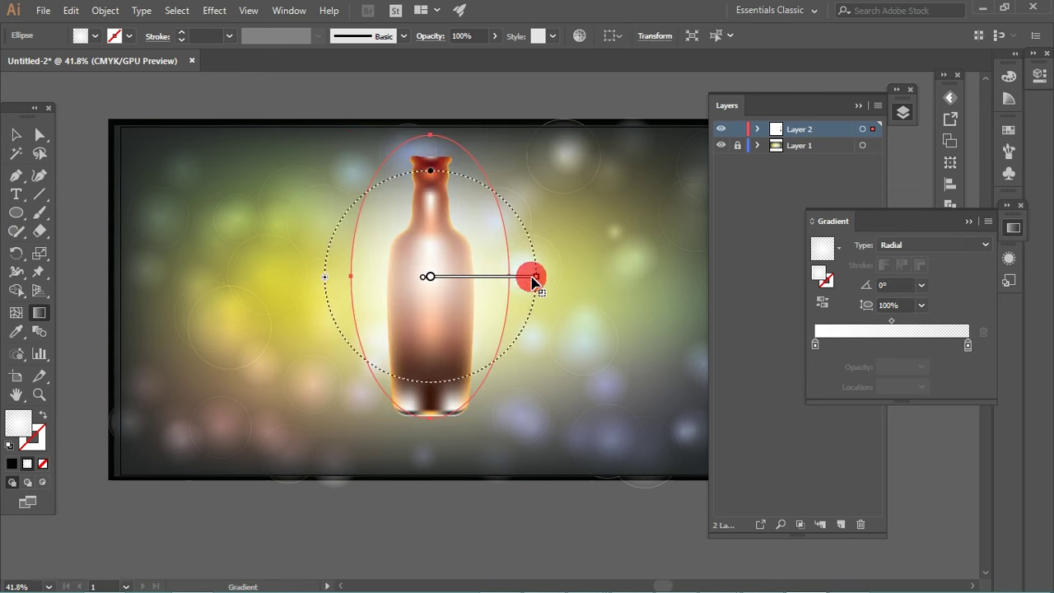
left_click_drag(536, 275, 506, 276)
left_click_drag(430, 204, 437, 147)
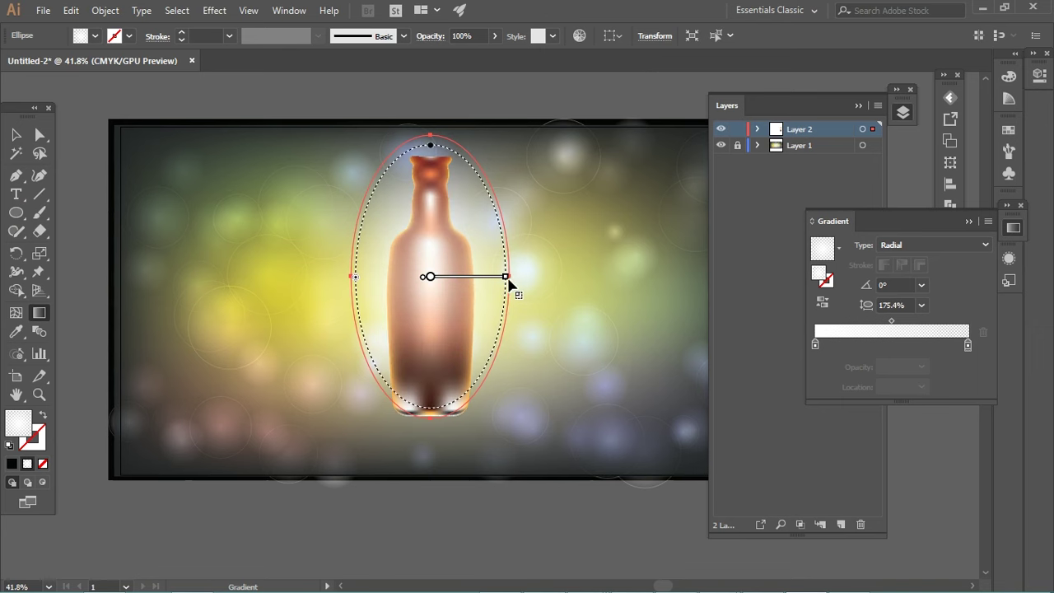
left_click_drag(506, 277, 486, 277)
left_click_drag(427, 170, 436, 154)
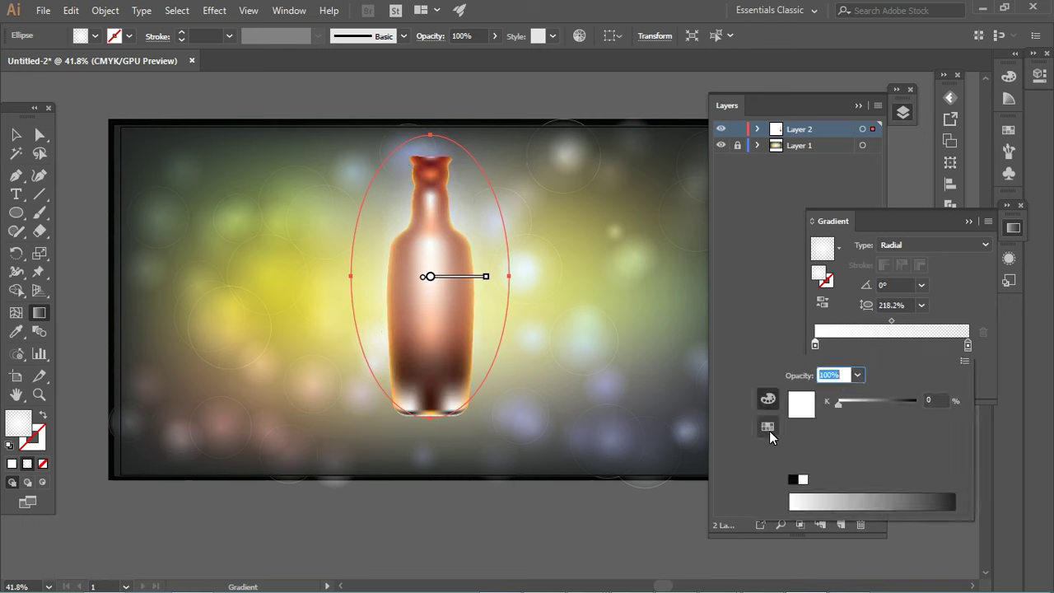
left_click(767, 425)
left_click(930, 394)
double_click(967, 346)
key("Return")
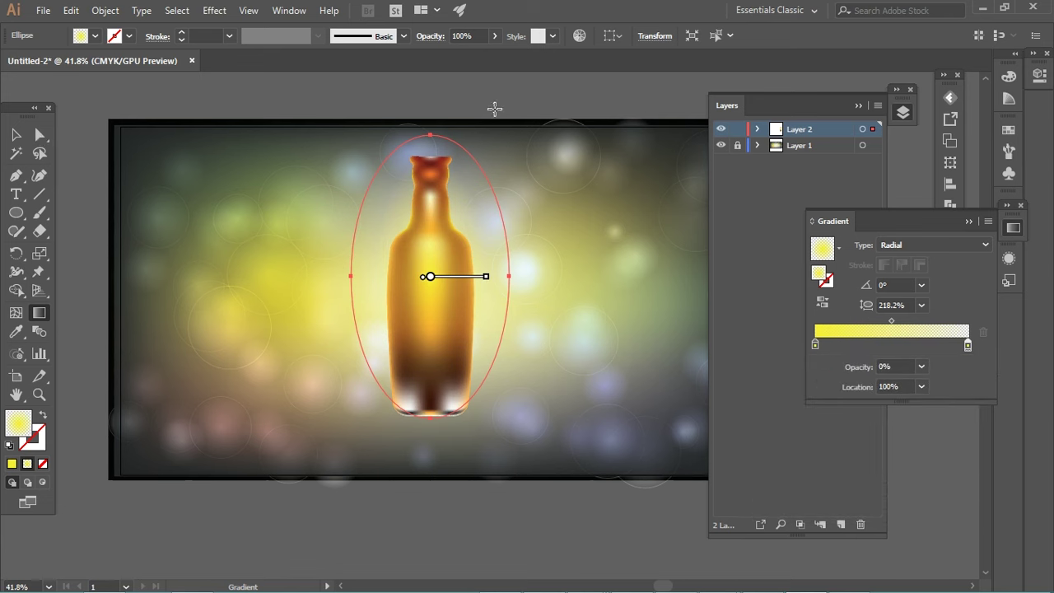
Step: Send the ellipse behind the bottle and resize it to about 1292 × 672 px
left_click(18, 135)
left_click_drag(525, 420, 536, 433)
key("ctrl+shift+bracketleft")
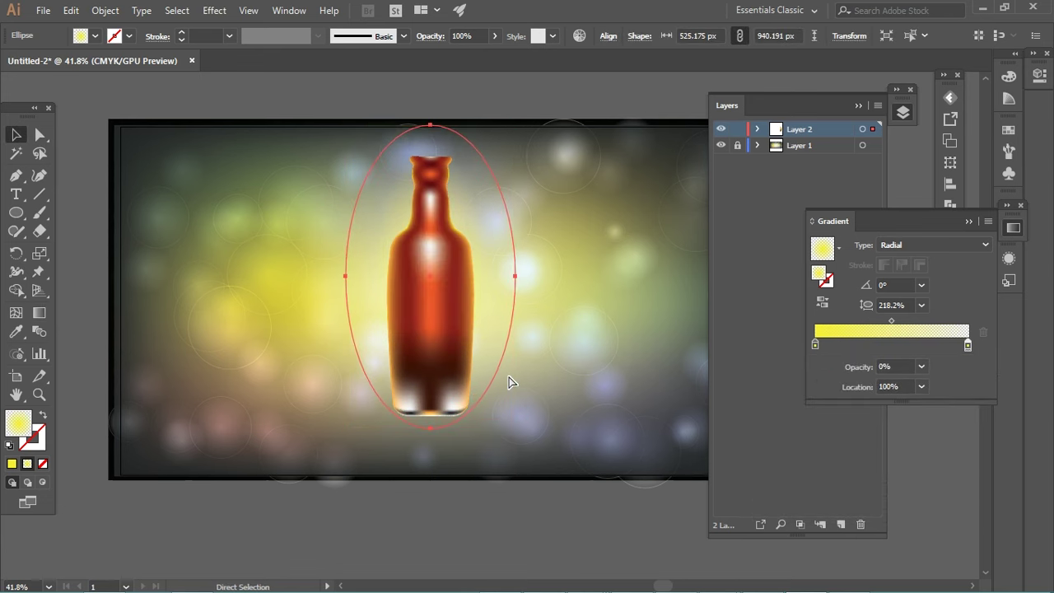
left_click_drag(515, 276, 585, 276)
left_click_drag(430, 125, 429, 154)
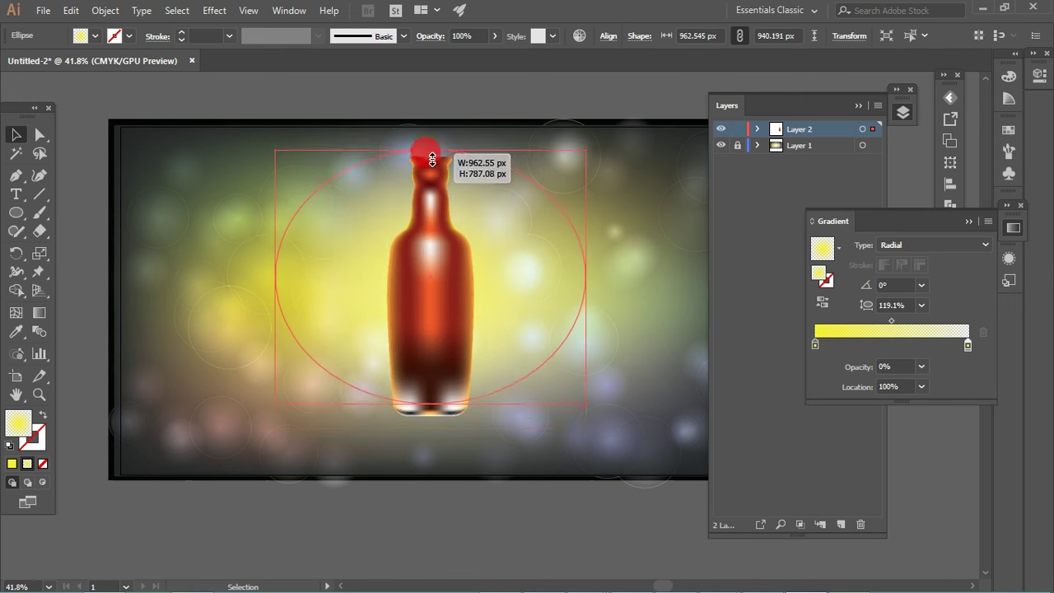
key("a")
key("v")
left_click_drag(585, 276, 638, 276)
mouse_move(430, 157)
left_mouse_down()
mouse_move(430, 201)
mouse_move(464, 148)
left_mouse_up()
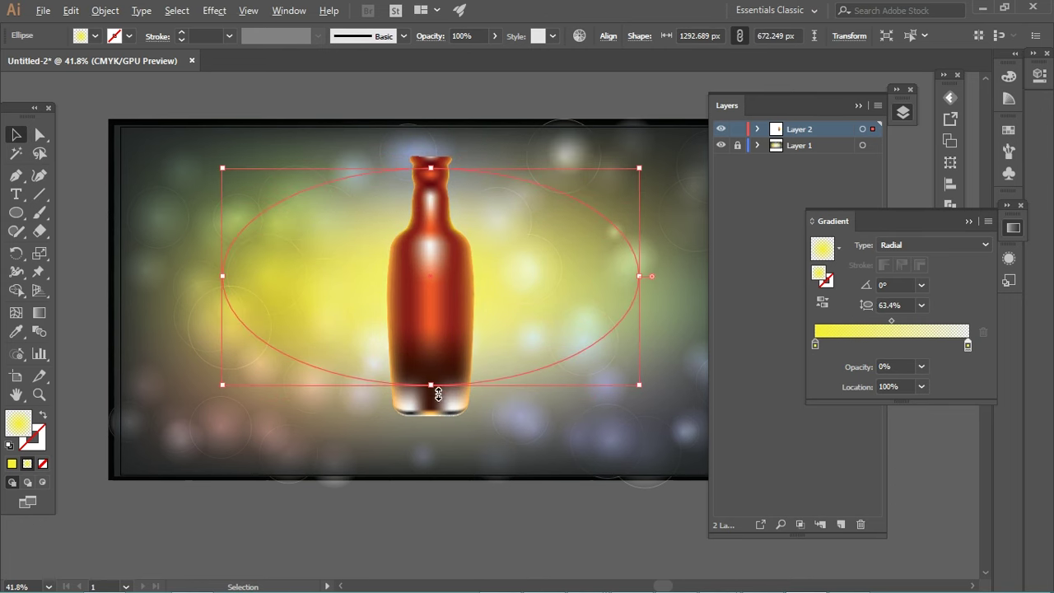
left_click(426, 544)
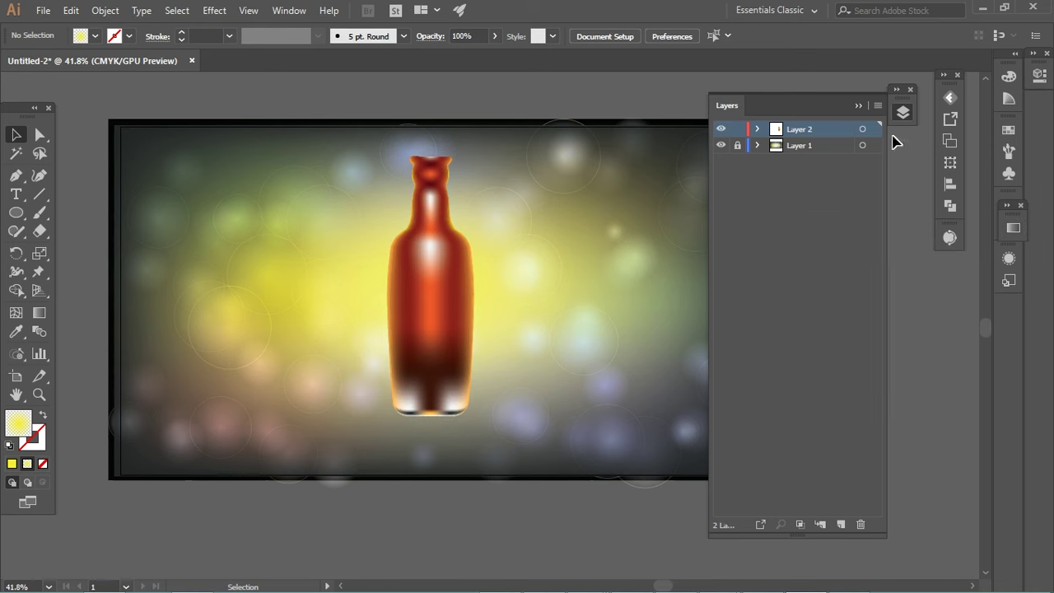
Step: Move the white bottle silhouette over the amber bottle and scale it down to fit
left_click(757, 145)
left_click_drag(341, 357, 426, 306)
scroll(384, 306, "down", 5)
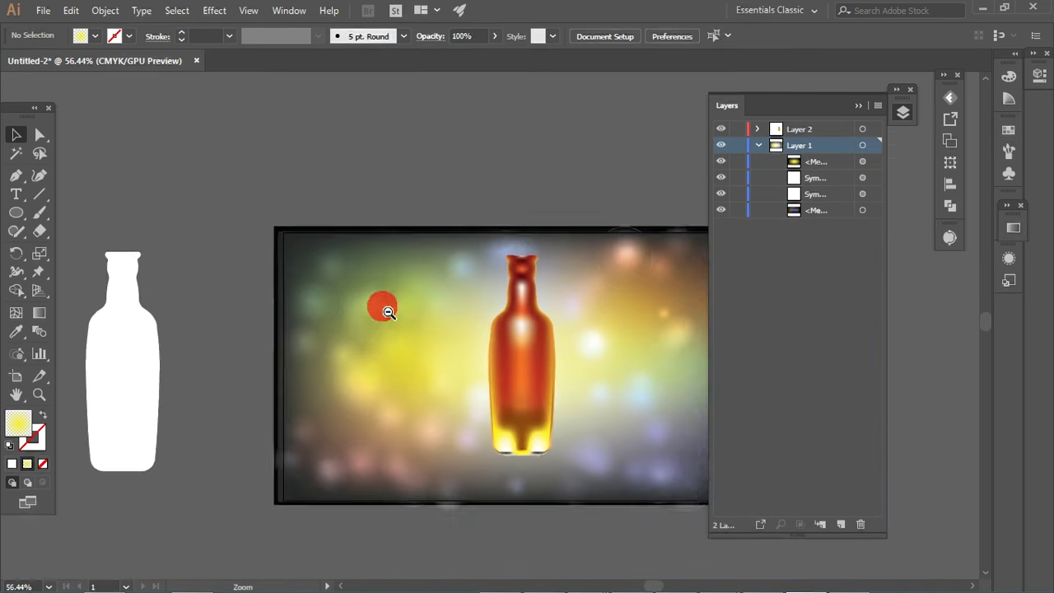
left_click_drag(202, 381, 536, 358)
left_click_drag(556, 262, 545, 271)
left_click_drag(513, 322, 517, 329)
Step: Fine-tune the silhouette's size and position so a thin amber rim shows
left_click(546, 304)
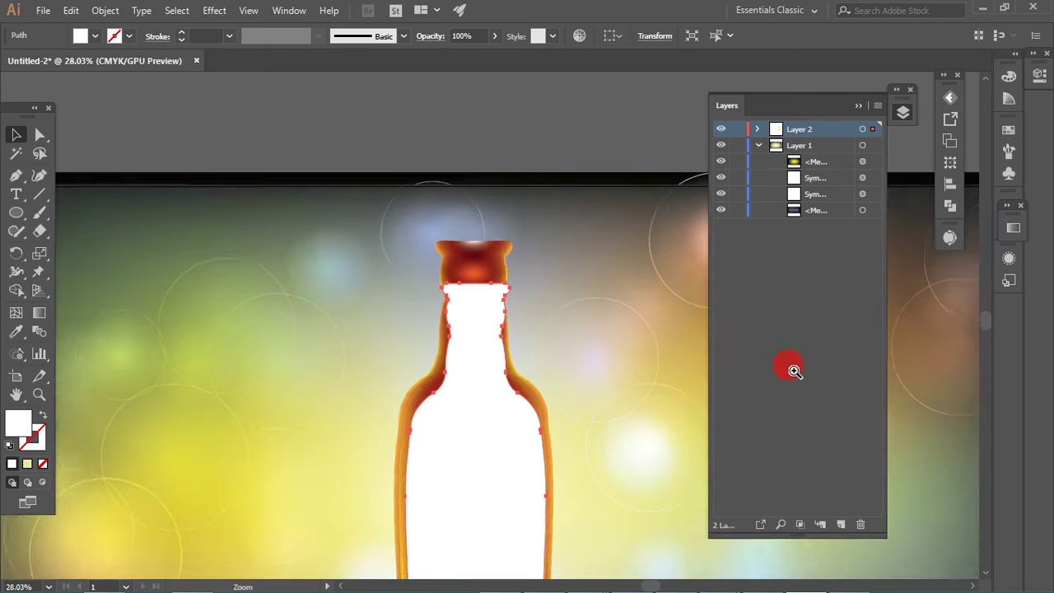
left_click(557, 332, "alt")
left_click(497, 316, "alt")
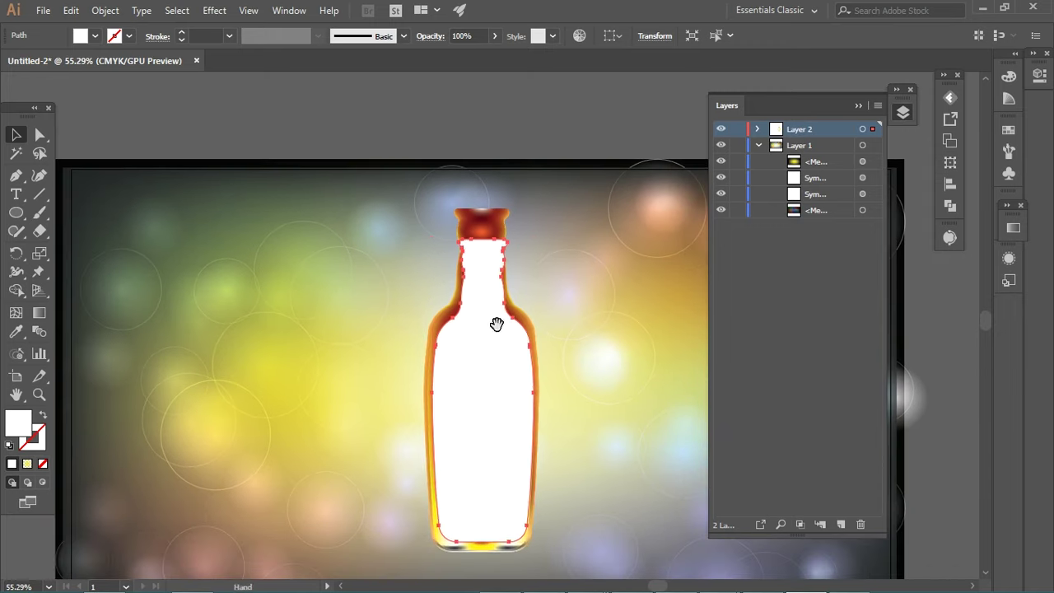
mouse_move(538, 229)
left_mouse_down()
mouse_move(550, 234)
mouse_move(538, 226)
left_mouse_up()
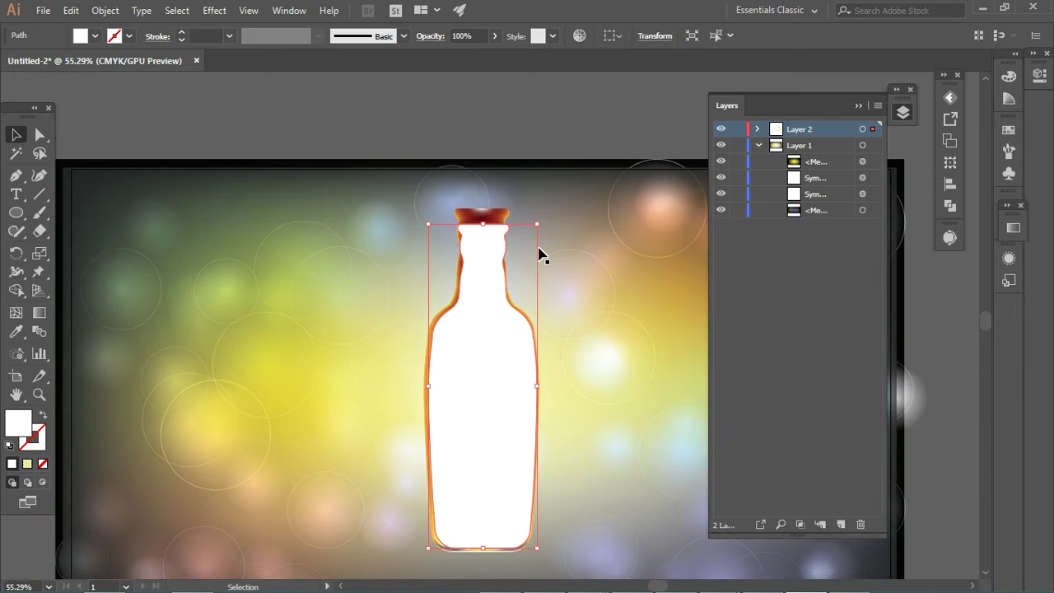
left_click_drag(428, 223, 427, 220)
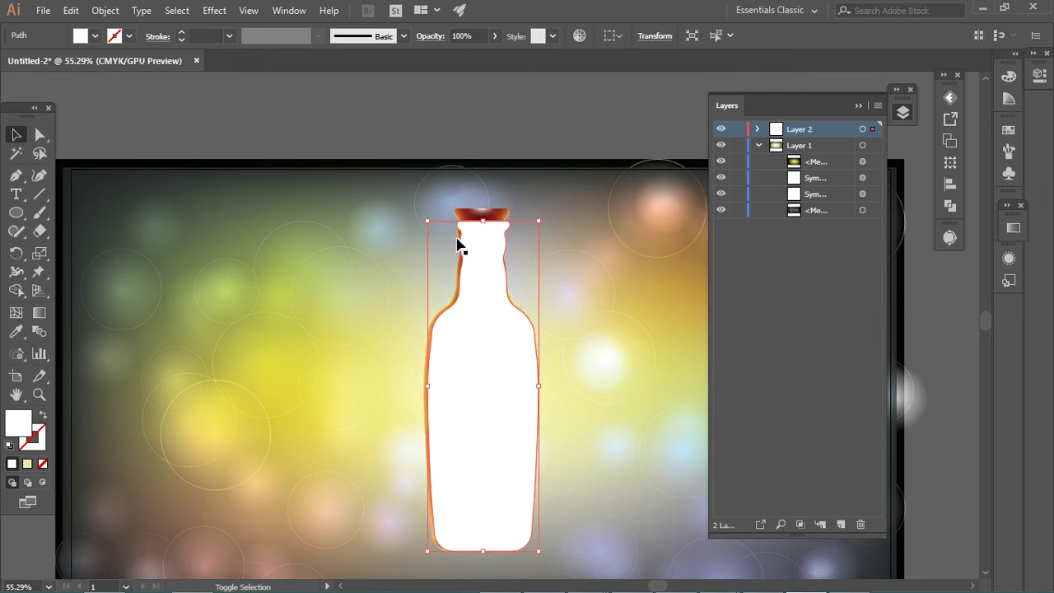
left_click_drag(547, 223, 545, 221)
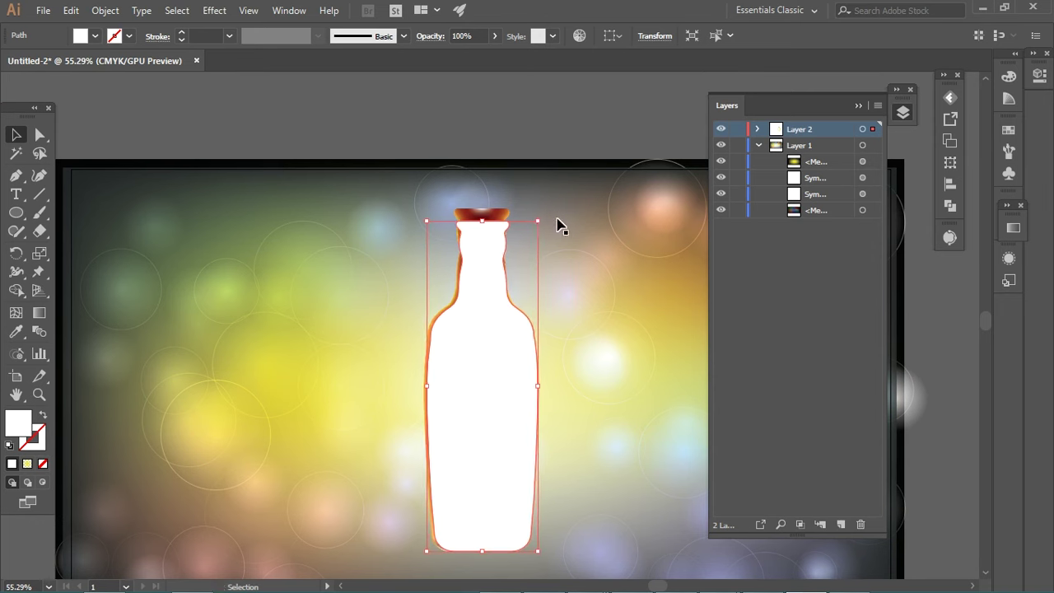
key("Right")
mouse_move(537, 222)
left_mouse_down()
mouse_move(530, 213)
mouse_move(546, 231)
mouse_move(564, 218)
left_mouse_up()
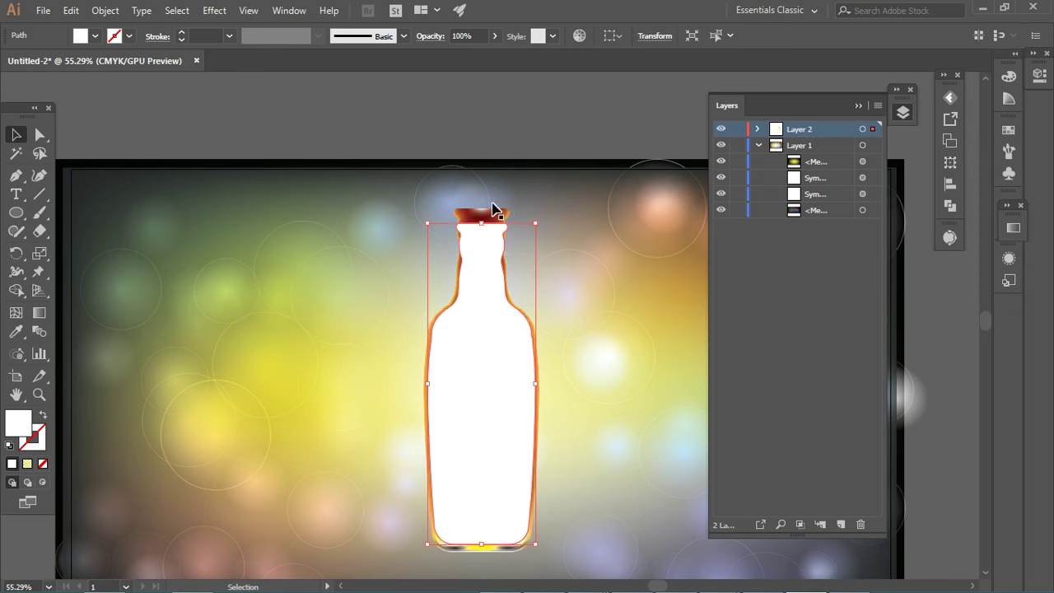
Step: Erase the silhouette above the shoulders and give it a vertical linear gradient
left_click(39, 231)
left_click_drag(272, 200, 679, 260)
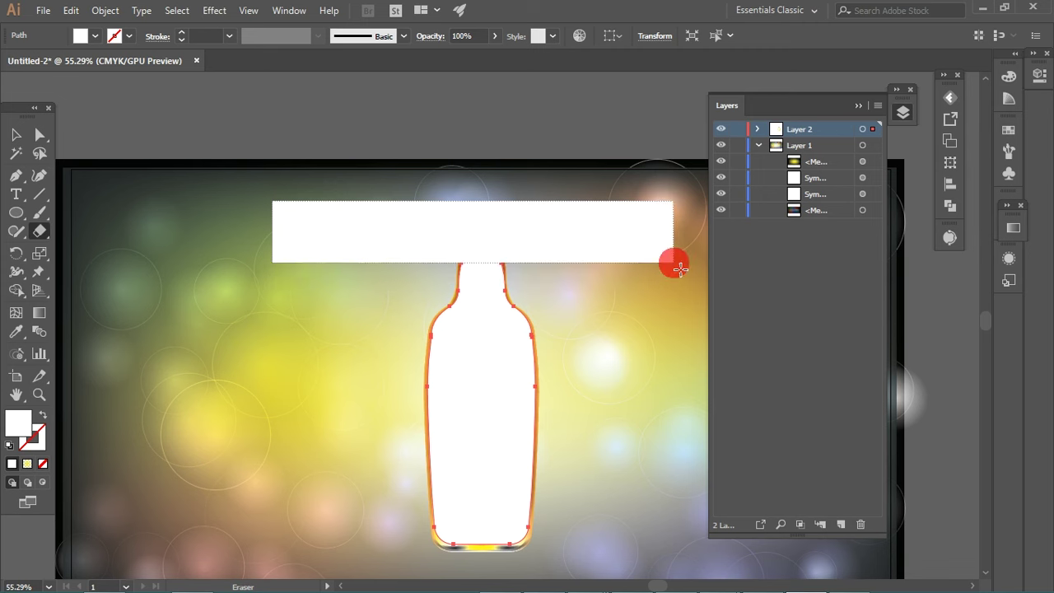
key("v")
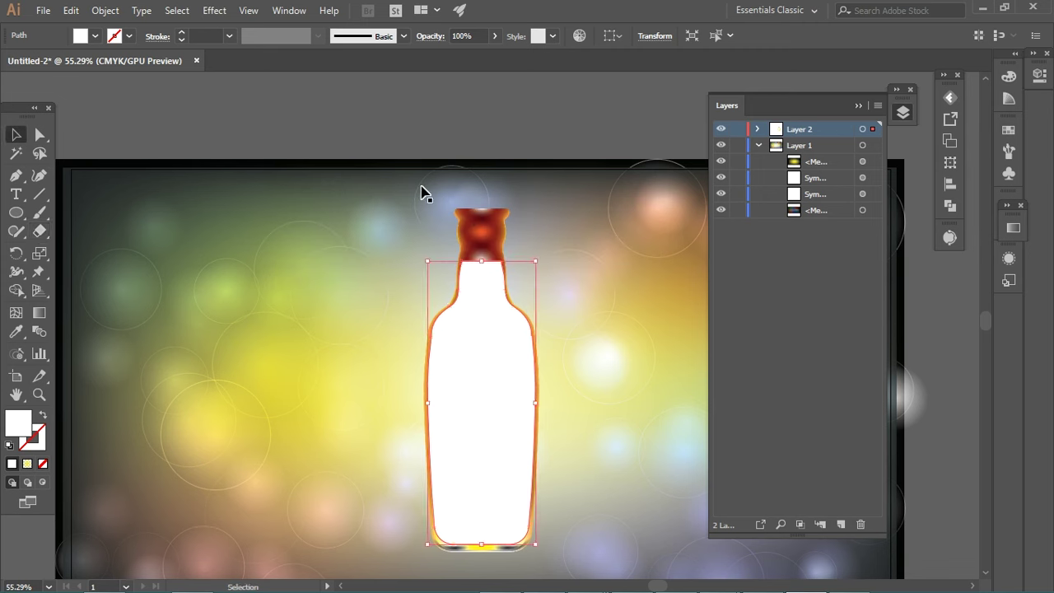
left_click(948, 233)
left_click(903, 262)
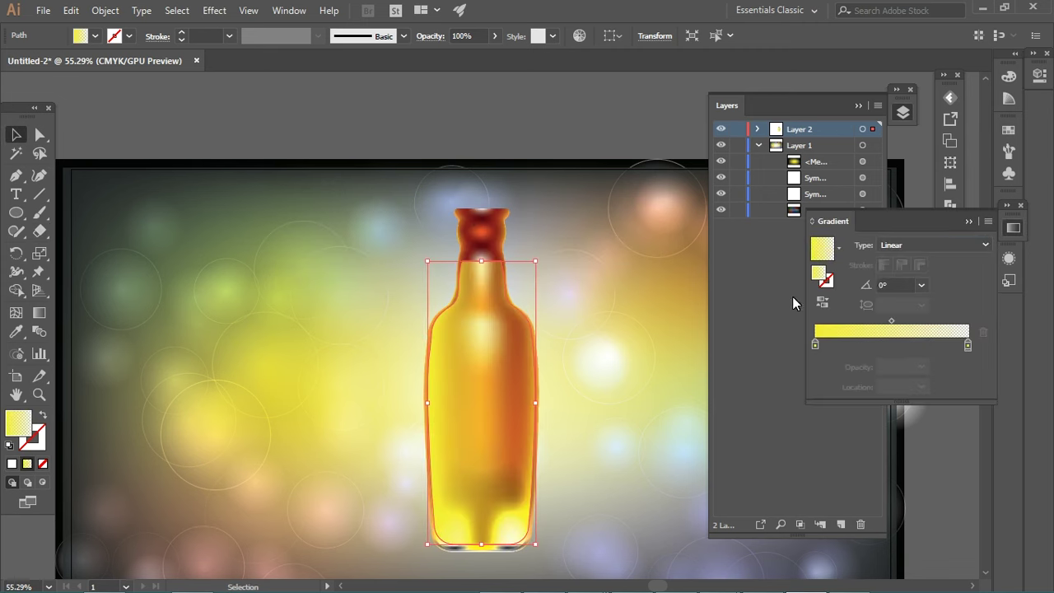
left_click(39, 312)
left_click_drag(480, 526, 480, 218)
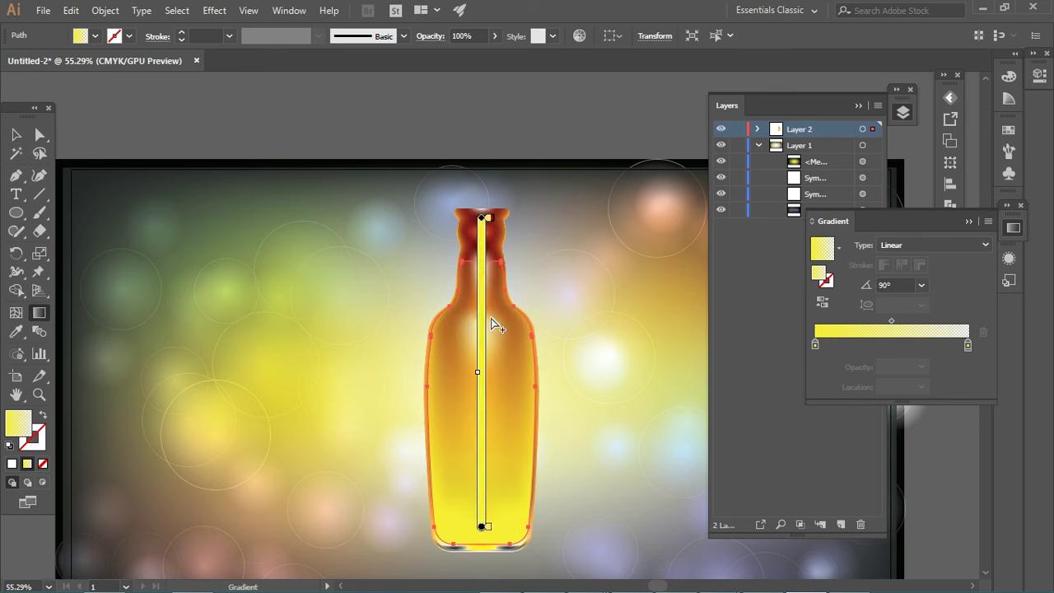
Step: Redraw the gradient from the neck past the bottle bottom and add a middle stop
left_click_drag(494, 300, 467, 545)
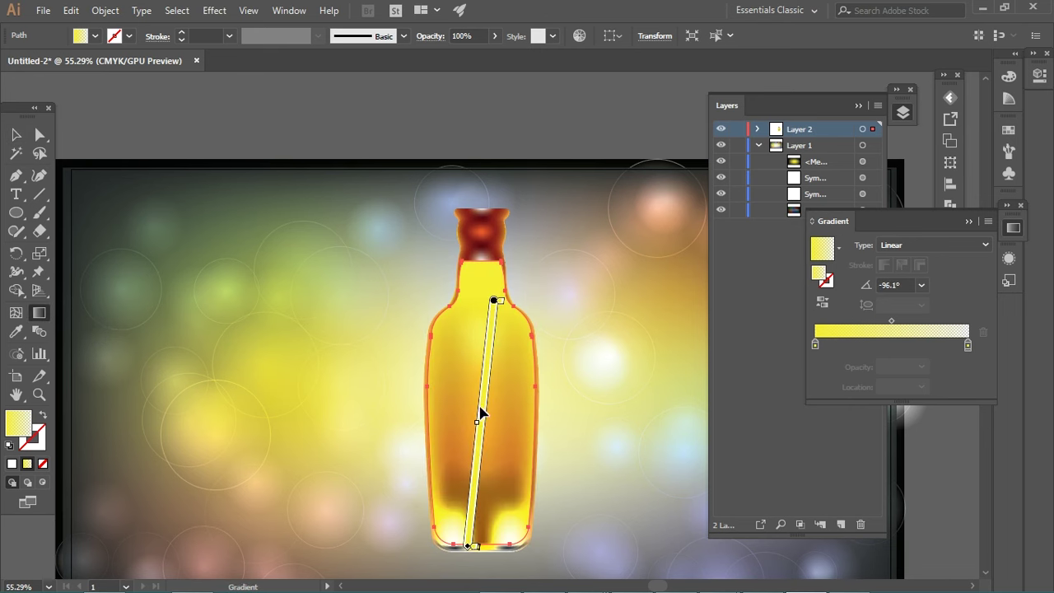
left_click_drag(489, 385, 471, 576)
left_click_drag(485, 367, 465, 579)
left_click_drag(971, 345, 887, 356)
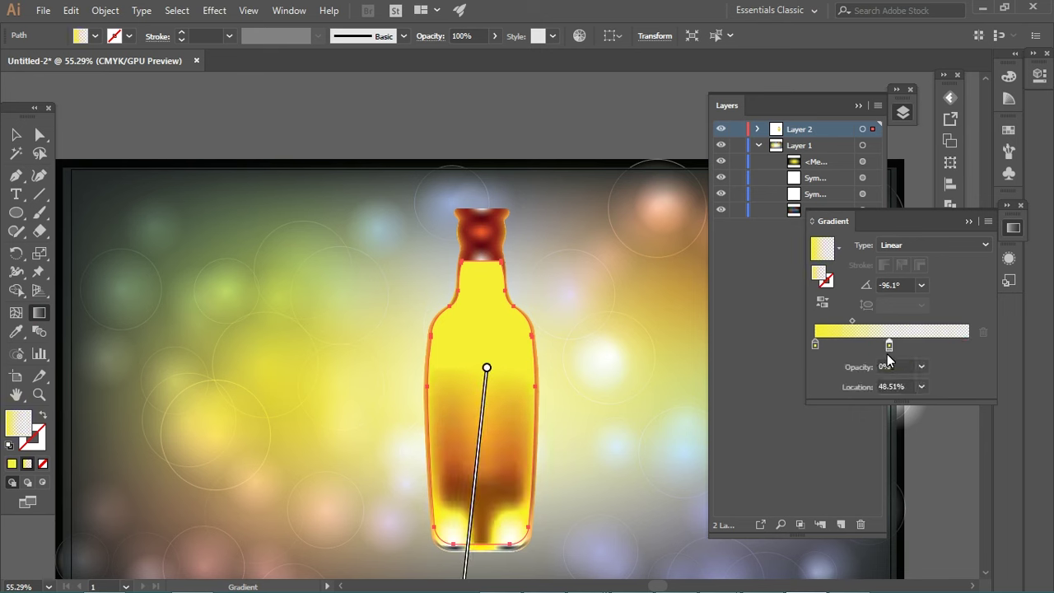
left_click_drag(975, 345, 971, 346)
mouse_move(908, 344)
left_mouse_down()
mouse_move(823, 344)
mouse_move(894, 347)
left_mouse_up()
Step: Make the middle gradient stop white and slide it toward the left
left_click(1008, 130)
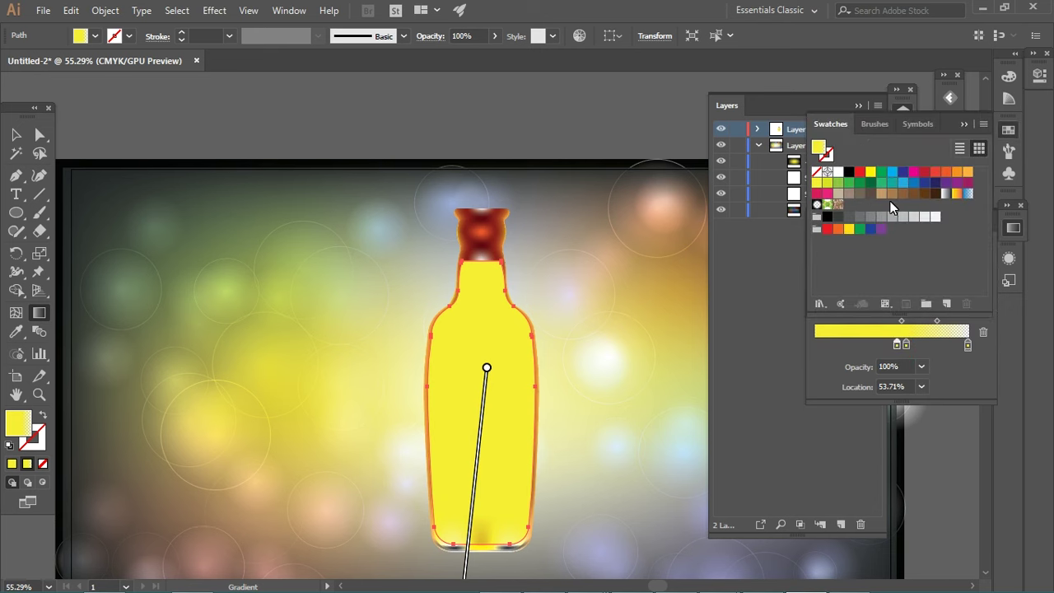
left_click(935, 216)
key("ctrl+z")
left_click(897, 344)
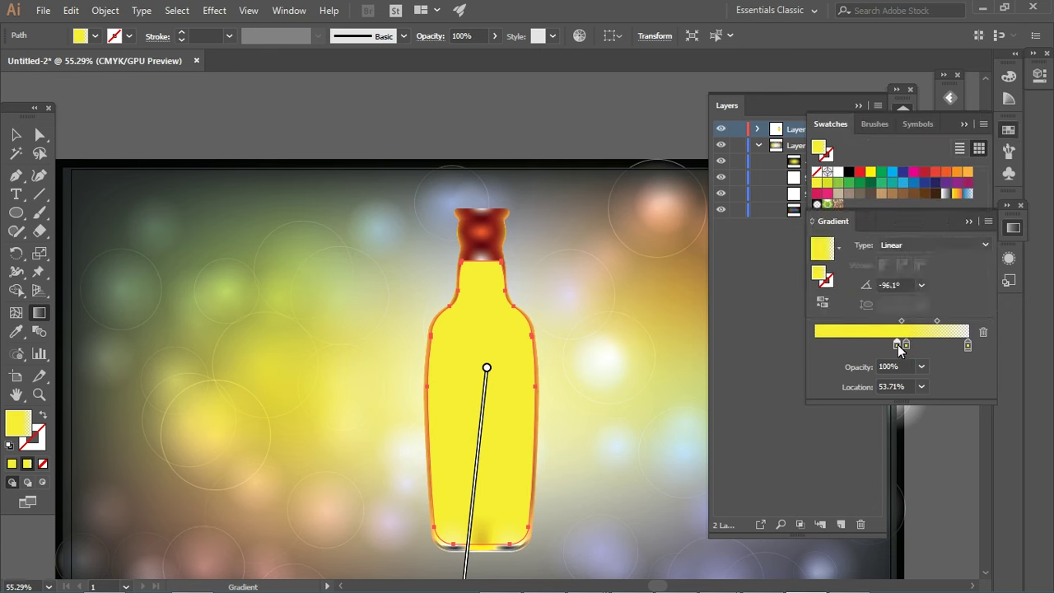
double_click(897, 344)
left_click(795, 396)
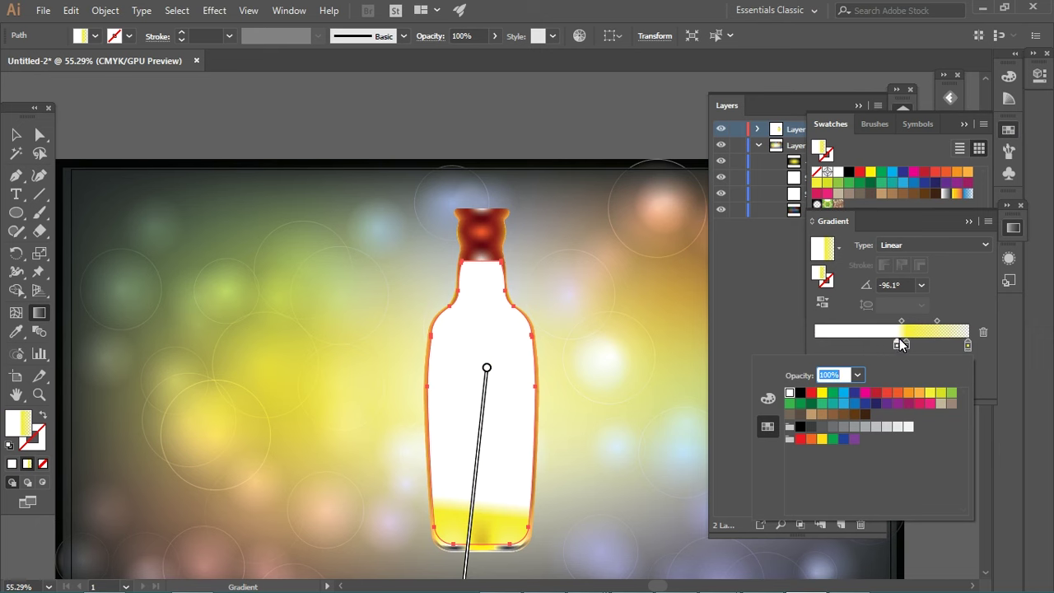
left_click(903, 346)
mouse_move(903, 346)
left_mouse_down()
mouse_move(822, 344)
mouse_move(820, 329)
left_mouse_up()
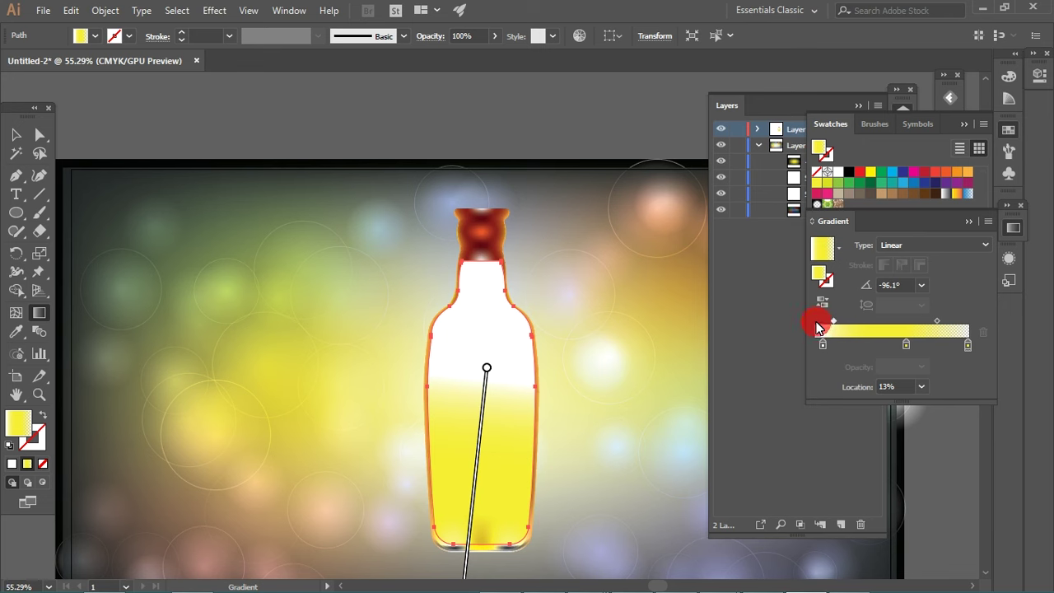
Step: Add a left stop, straighten the gradient vertically, and make its top end fully transparent
left_click(834, 349)
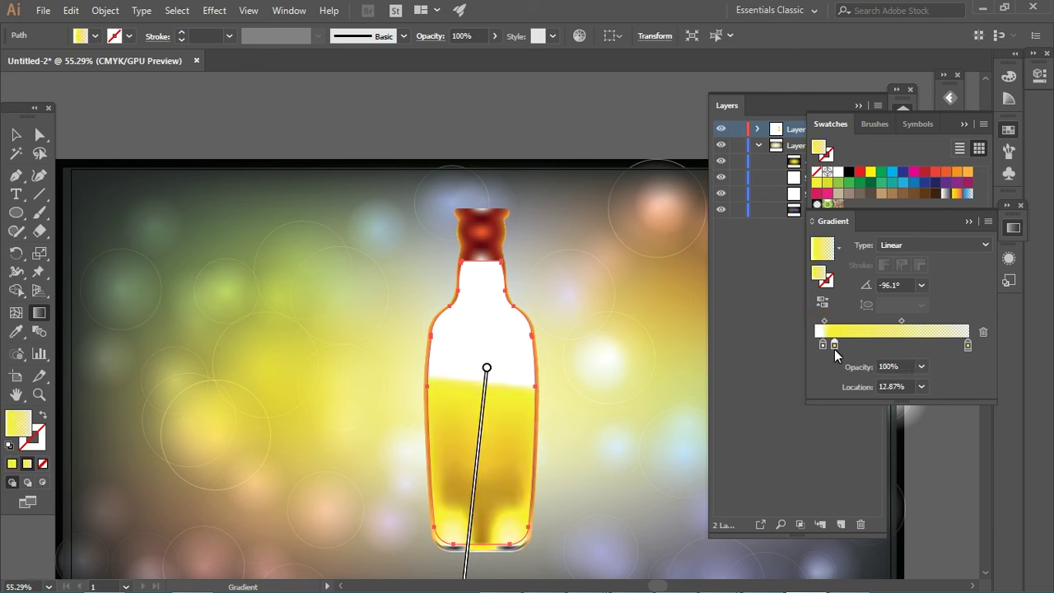
left_click_drag(824, 353, 826, 344)
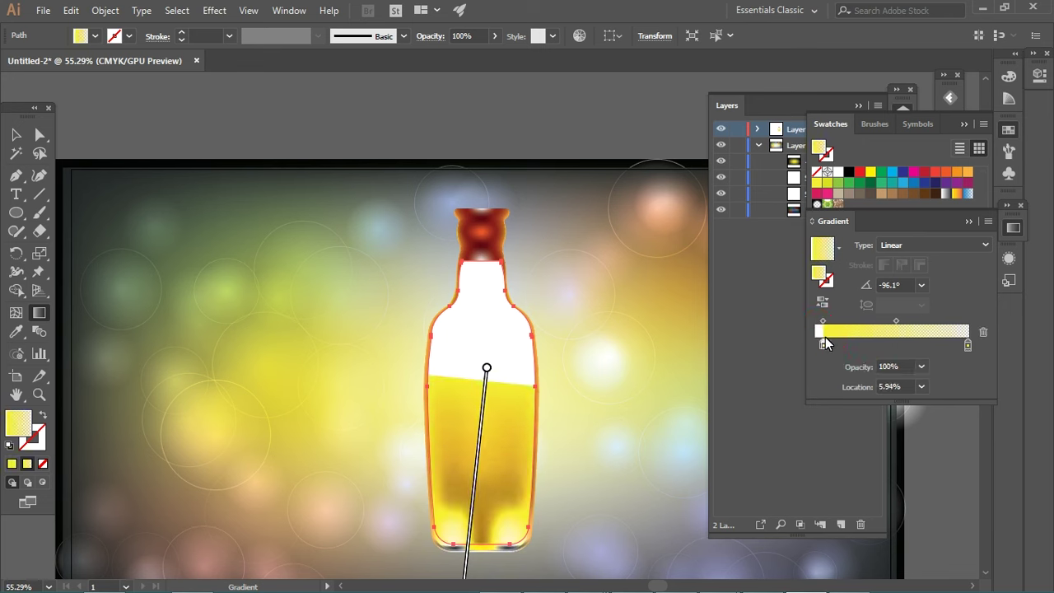
left_click_drag(482, 301, 470, 552)
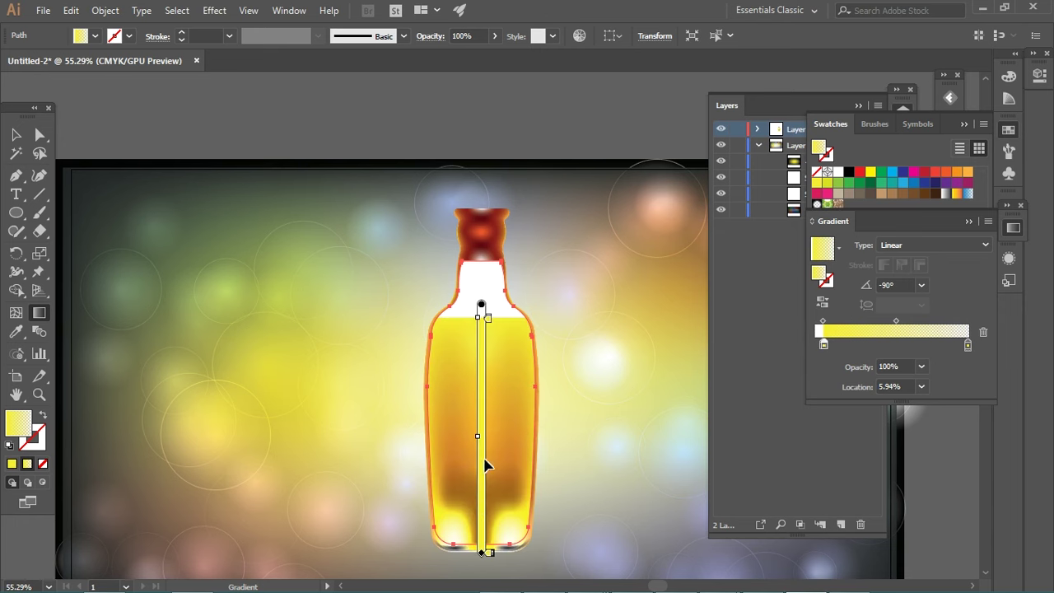
left_click_drag(482, 337, 481, 576)
left_click_drag(480, 443, 481, 426)
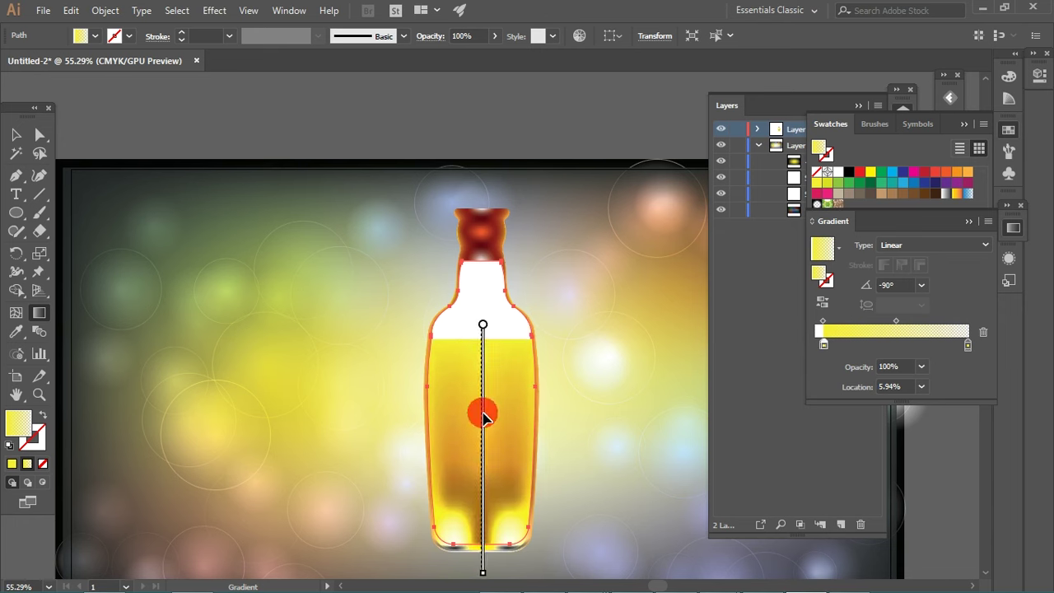
mouse_move(824, 344)
left_mouse_down()
mouse_move(835, 344)
mouse_move(815, 345)
left_mouse_up()
left_click(921, 366)
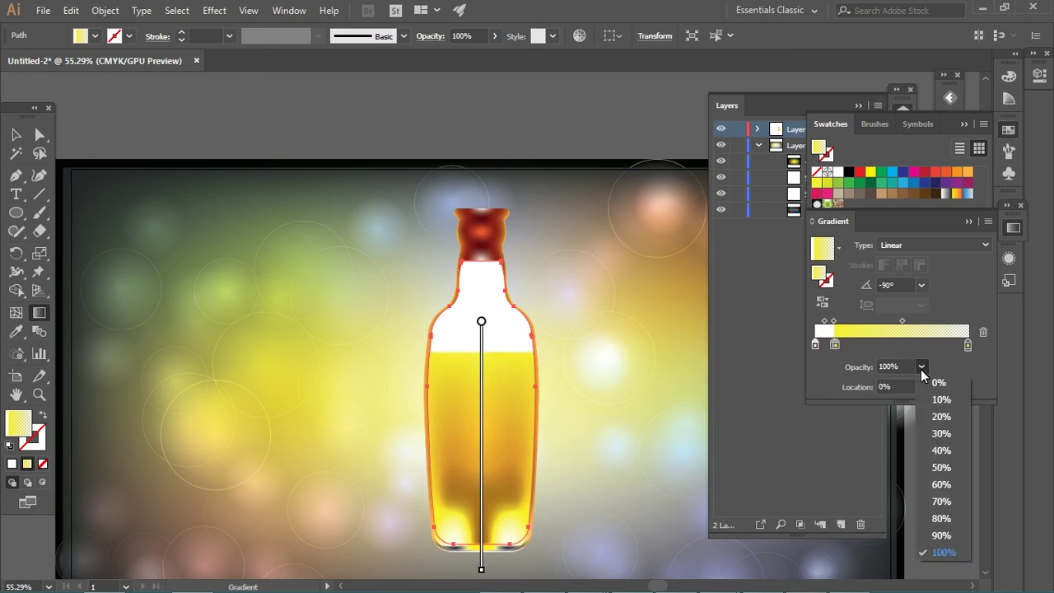
key("v")
left_click(482, 354)
Step: Draw a small circle on the canvas beside the bottle neck
key("g")
left_click(14, 135)
left_click(147, 144)
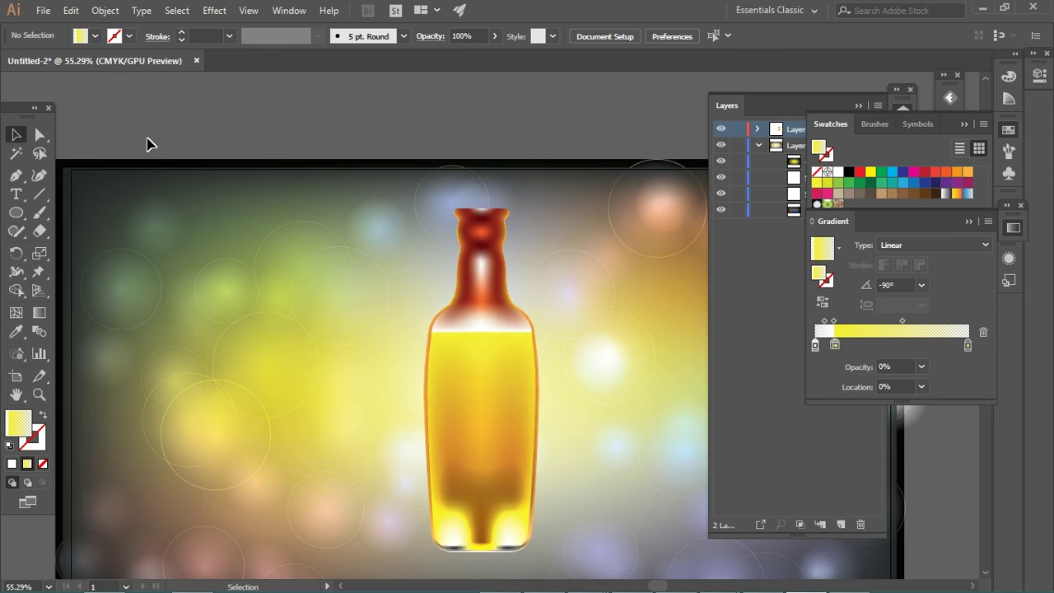
left_click_drag(411, 300, 395, 246)
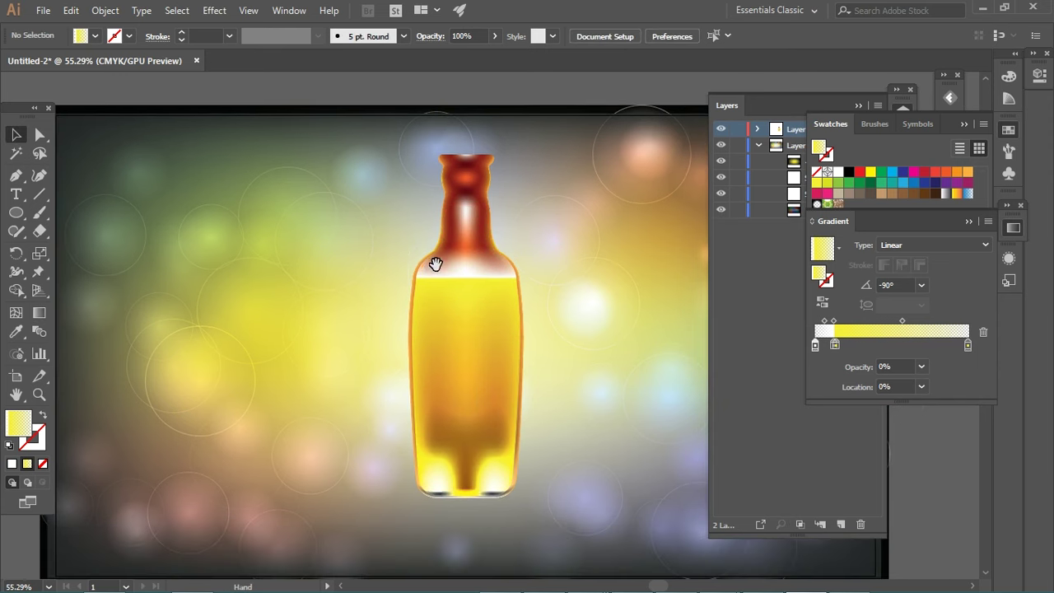
mouse_move(435, 177)
left_mouse_down()
mouse_move(572, 305)
mouse_move(163, 264)
left_mouse_up()
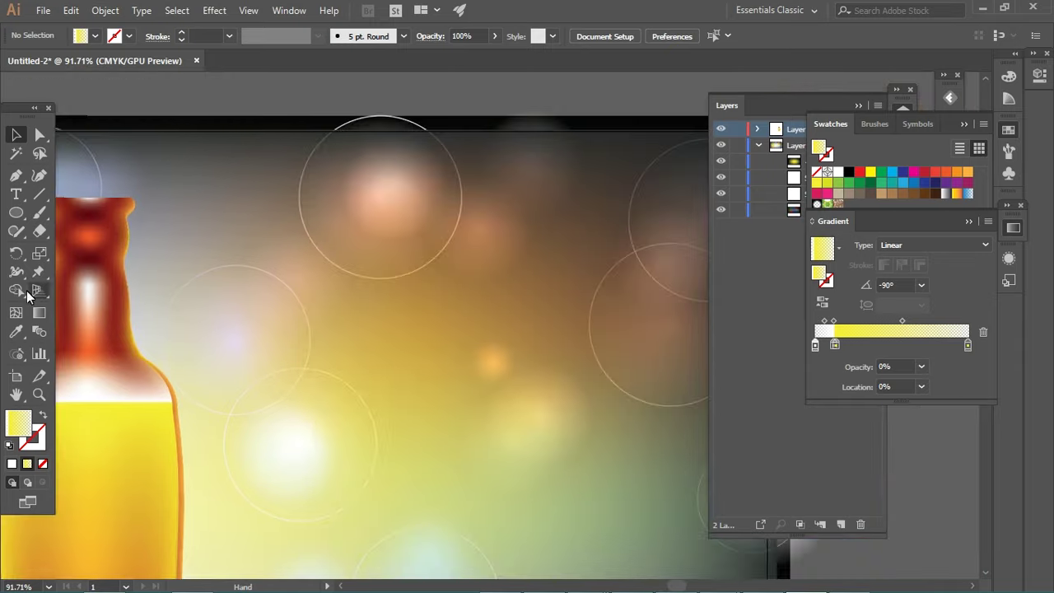
key("l")
left_click_drag(270, 290, 285, 303)
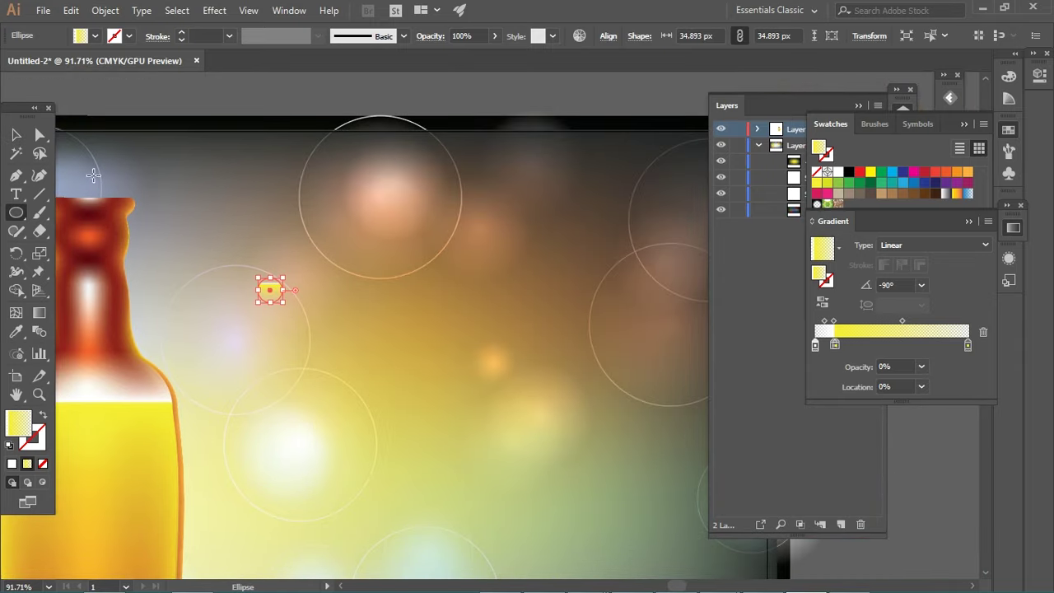
Step: Give the circle a radial white-to-transparent gradient with the white at the rim
key("v")
left_click(921, 246)
left_click(918, 278)
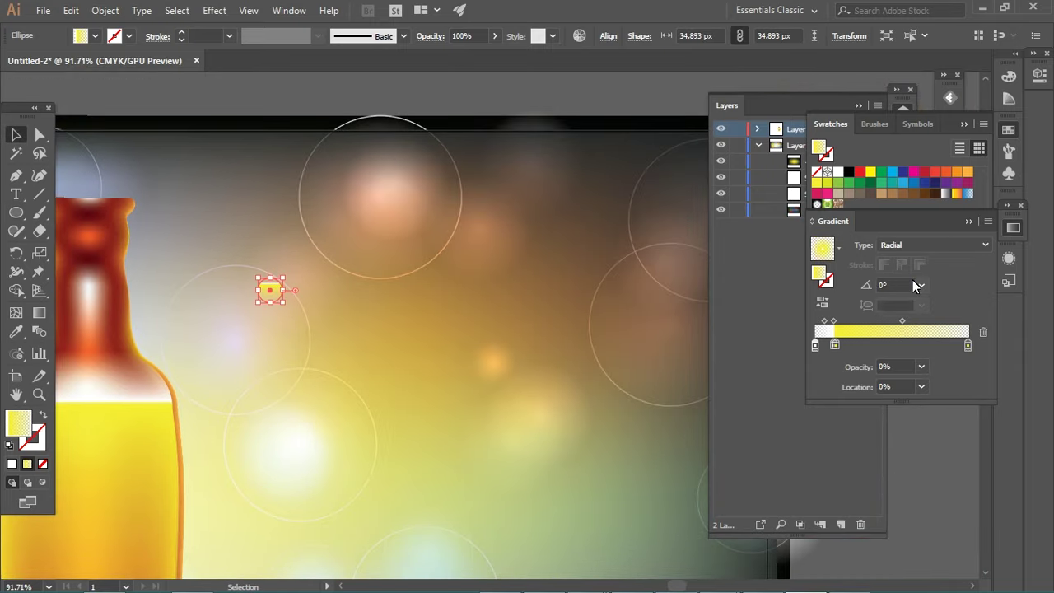
left_click_drag(963, 346, 958, 454)
left_click(833, 345)
mouse_move(833, 345)
left_mouse_down()
mouse_move(815, 346)
mouse_move(964, 345)
mouse_move(814, 346)
left_mouse_up()
left_click(815, 345)
left_click_drag(910, 345, 967, 345)
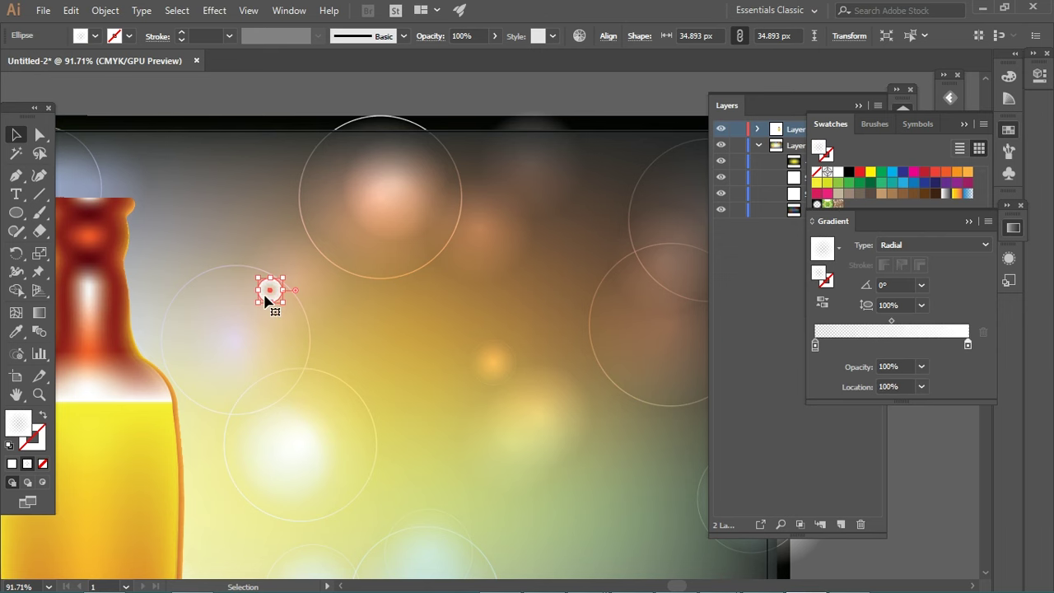
Step: Lengthen the gradient radius and shift the transparent stop and midpoint toward the rim
left_click(46, 313)
scroll(277, 301, "up", 4, "alt")
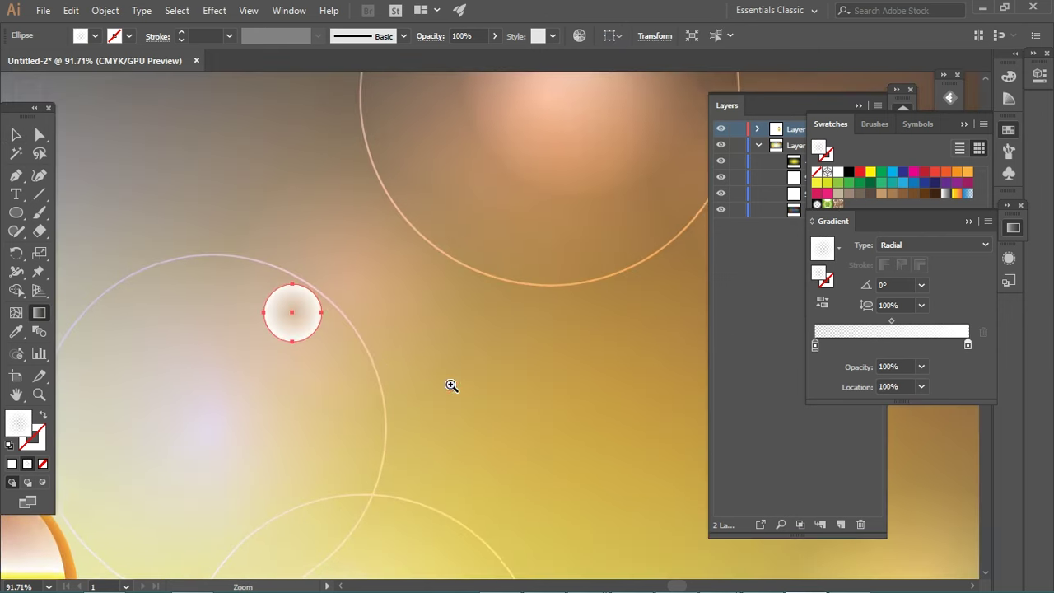
left_click(320, 317)
left_click_drag(318, 314, 335, 316)
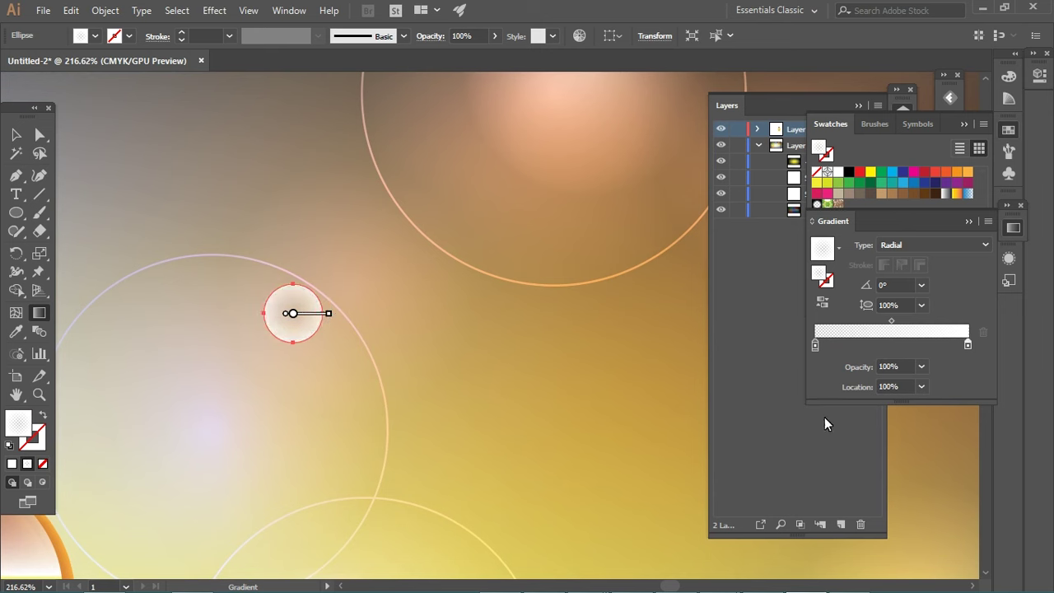
mouse_move(815, 346)
left_mouse_down()
mouse_move(883, 346)
mouse_move(945, 322)
mouse_move(932, 322)
left_mouse_up()
left_click(943, 322)
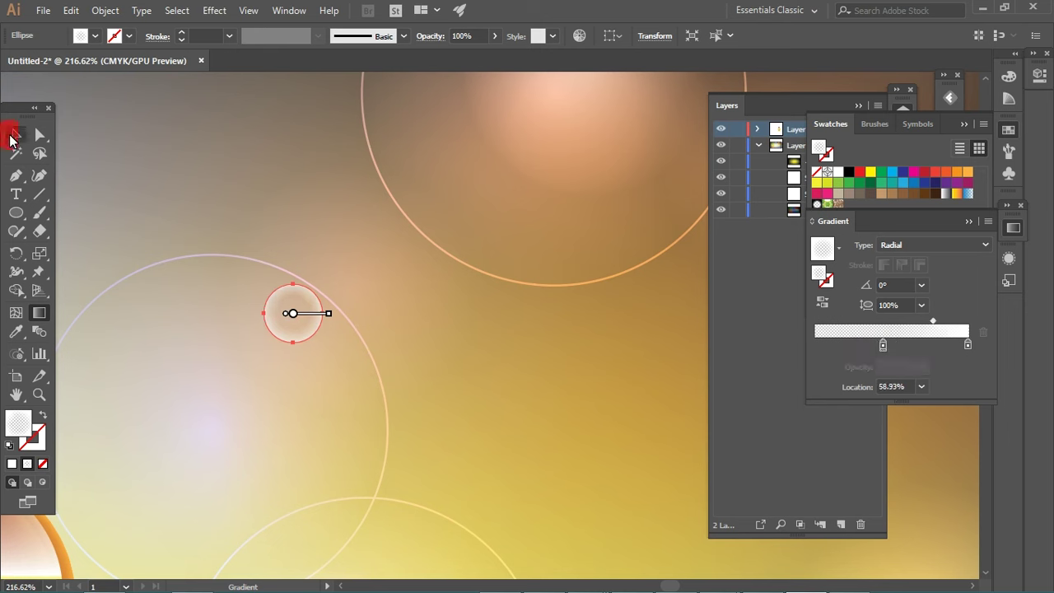
Step: Move the bubble onto the bottle's shoulder and shrink it to about half size
left_click(13, 136)
left_click(268, 219)
left_click(300, 321)
key("ctrl+minus")
key("ctrl+minus")
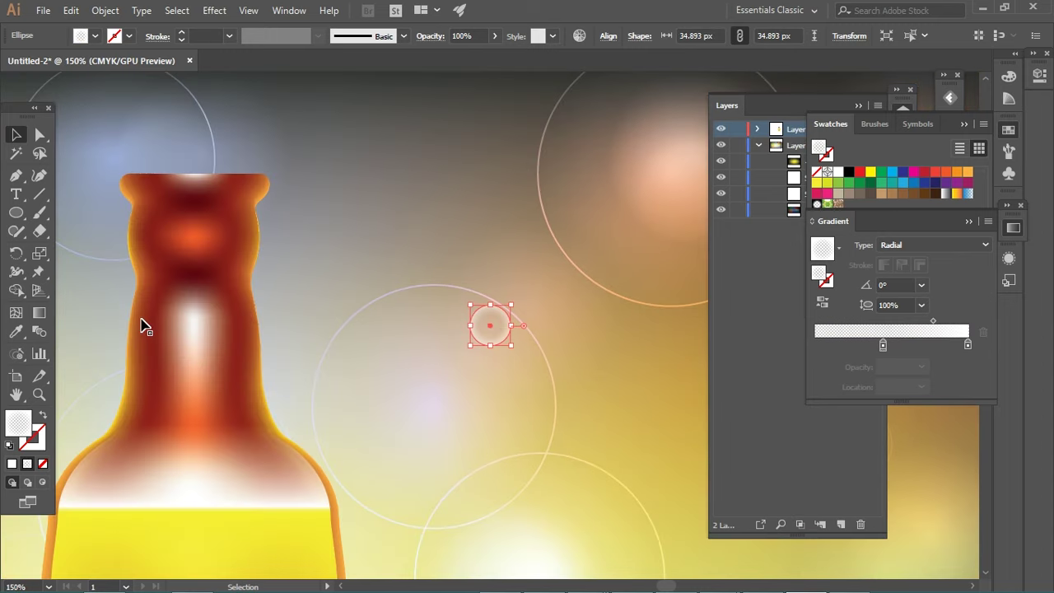
mouse_move(505, 336)
left_mouse_down()
mouse_move(123, 490)
mouse_move(284, 400)
mouse_move(249, 403)
mouse_move(213, 427)
left_mouse_up()
left_click(246, 404)
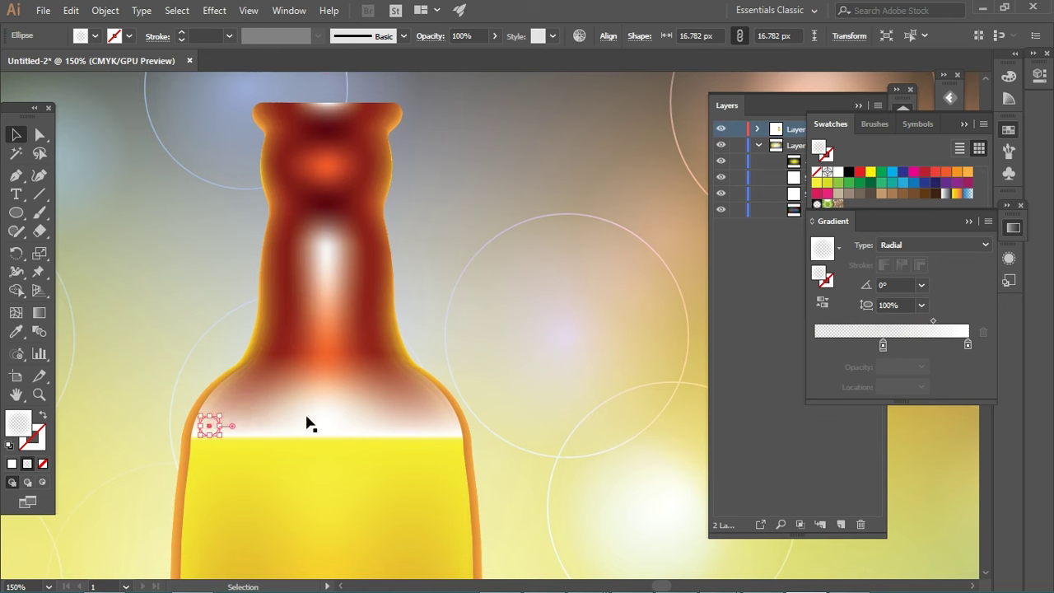
Step: Move the bubble circle up into open background and zoom in on it
left_click(1017, 180)
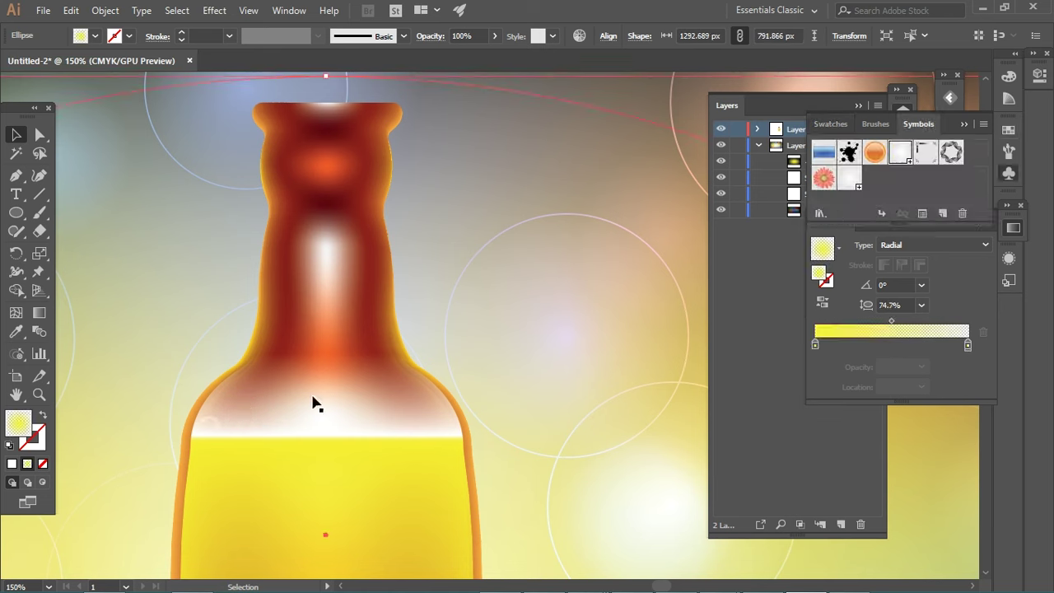
mouse_move(216, 428)
left_mouse_down()
mouse_move(334, 350)
mouse_move(462, 205)
left_mouse_up()
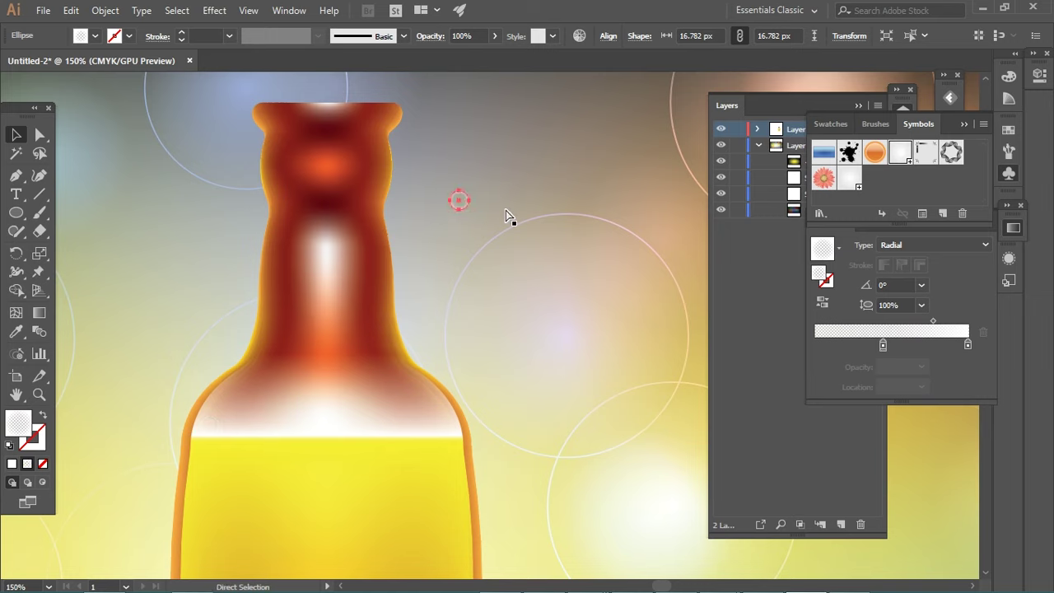
key("ctrl+plus")
left_click_drag(478, 294, 587, 428)
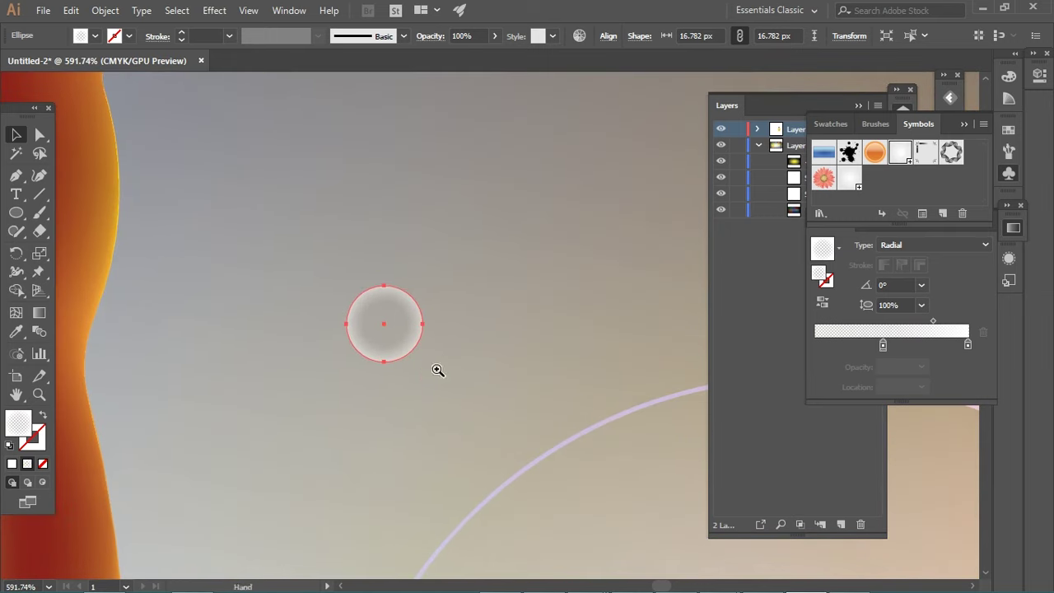
left_click_drag(437, 367, 475, 358)
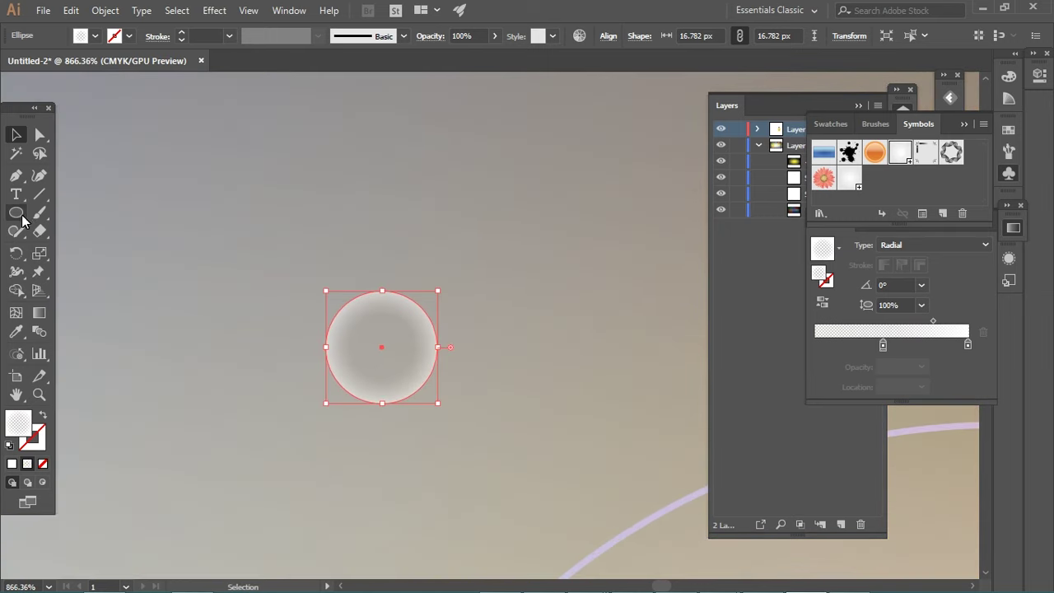
left_click_drag(15, 231, 66, 245)
Step: Draw a crescent highlight inside the bubble and give it the bubble's gradient, set to diagonal linear
left_click_drag(387, 306, 419, 357)
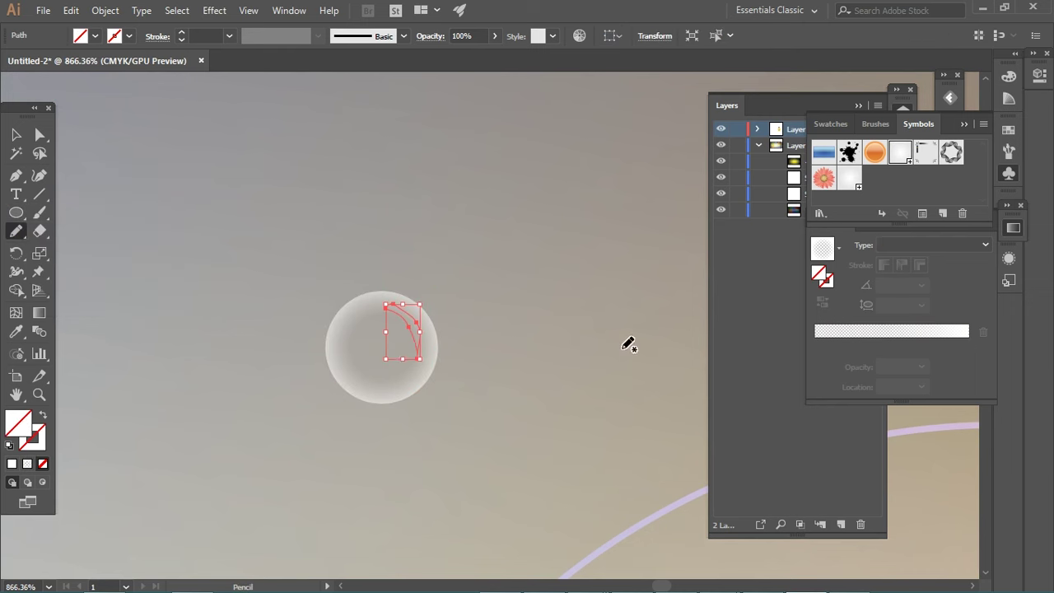
key("i")
left_click(403, 399)
left_click(39, 312)
left_click(947, 245)
left_click(893, 261)
mouse_move(396, 307)
left_mouse_down()
mouse_move(418, 343)
mouse_move(400, 311)
left_mouse_up()
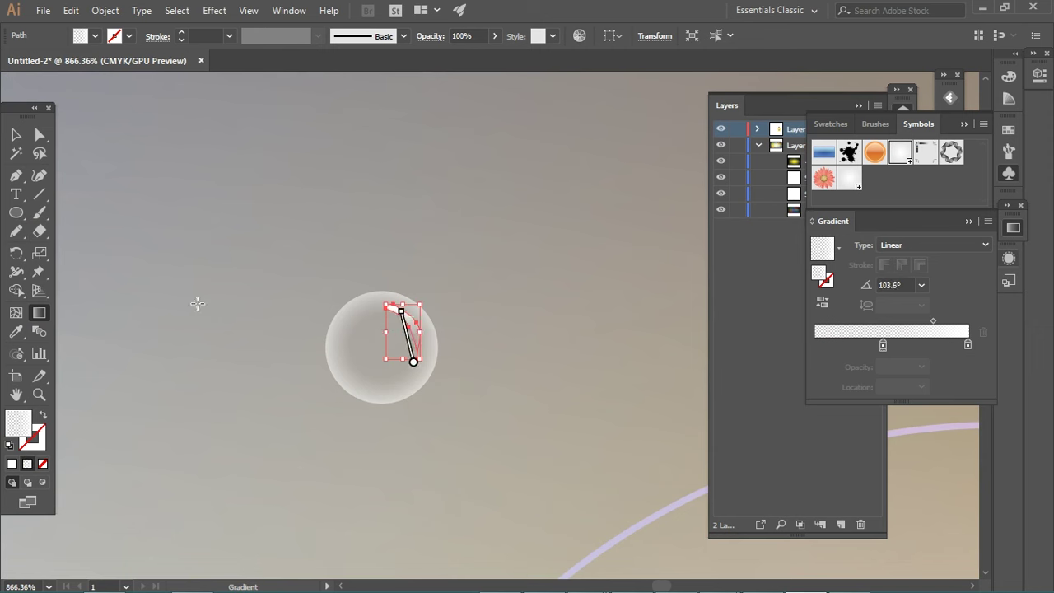
Step: Smooth the crescent's outline, then reshape and enlarge it at the upper right
left_click_drag(21, 231, 86, 266)
left_click_drag(418, 325, 420, 329)
left_click(18, 137)
left_click(281, 217)
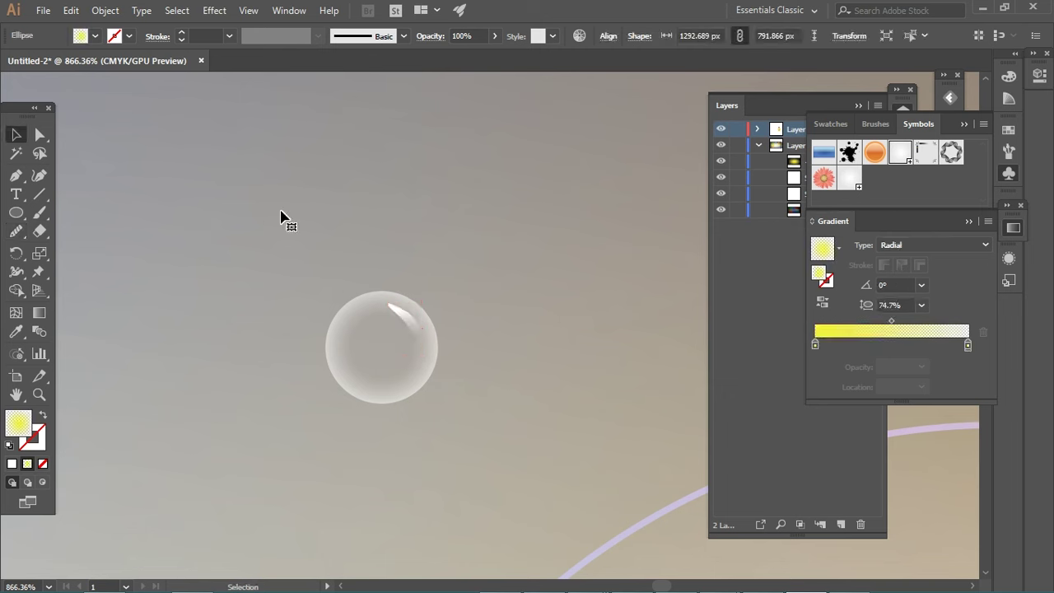
left_click(416, 331)
mouse_move(426, 368)
left_mouse_down()
mouse_move(436, 357)
mouse_move(431, 301)
left_mouse_up()
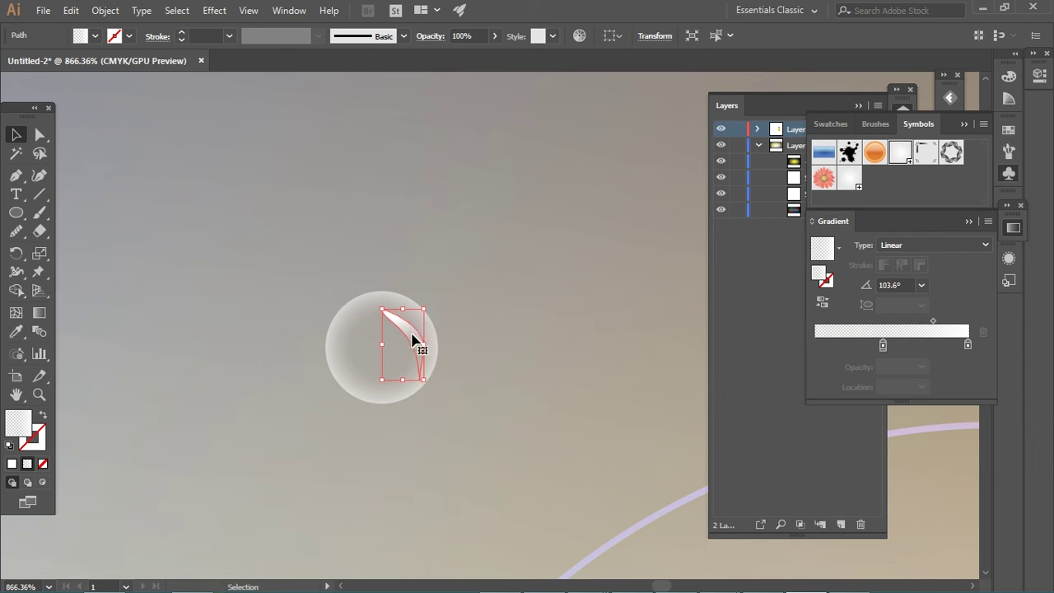
left_click(448, 340)
Step: Copy the crescent to the lower left, rotate it, redraw its gradient, and select everything
left_click(387, 348)
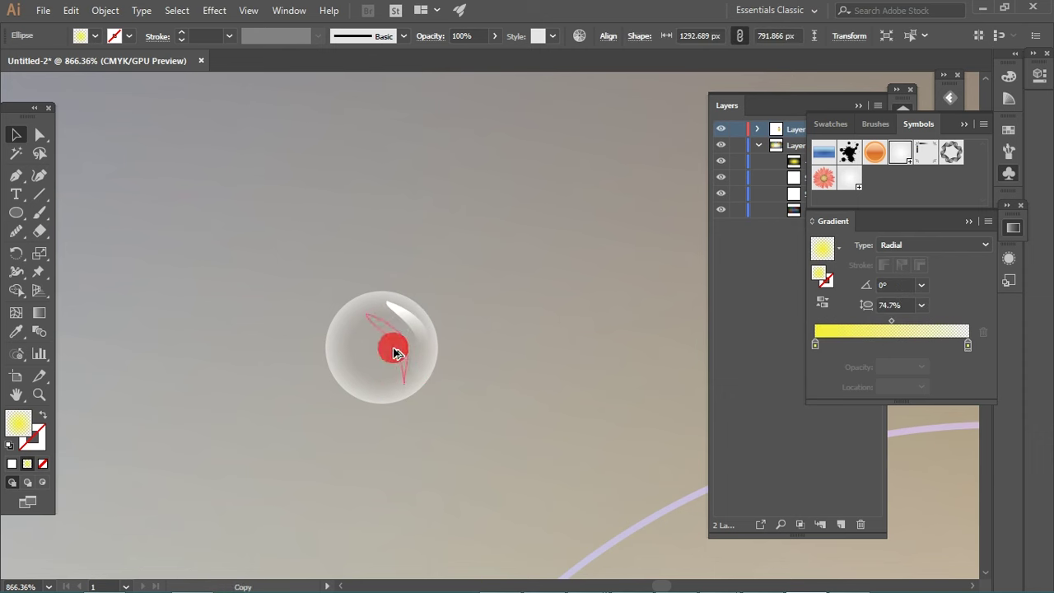
mouse_move(418, 313)
left_mouse_down()
mouse_move(332, 346)
mouse_move(367, 466)
mouse_move(398, 412)
left_mouse_up()
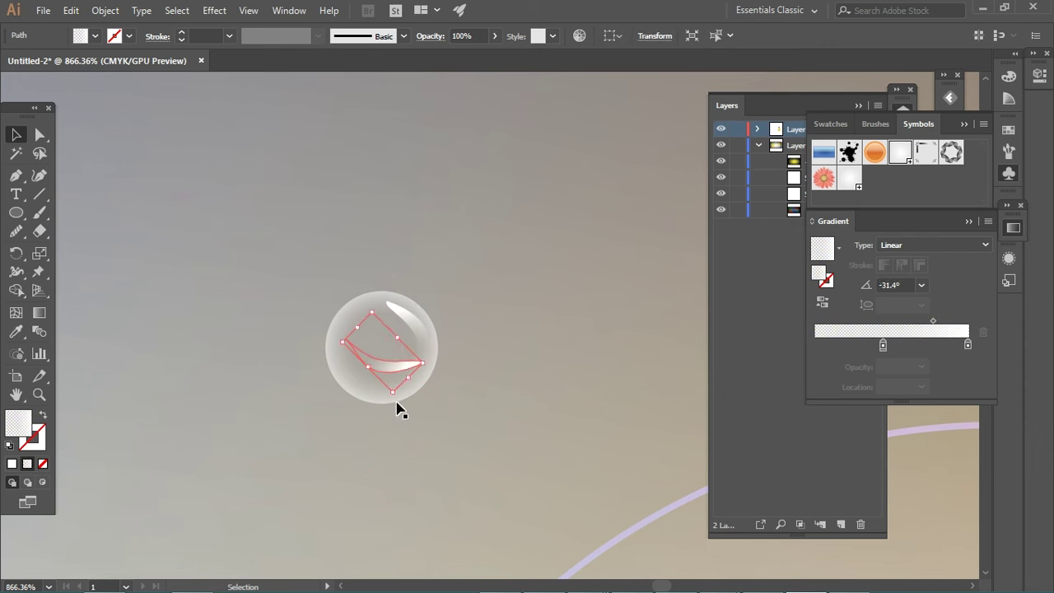
mouse_move(382, 377)
left_mouse_down()
mouse_move(362, 329)
mouse_move(382, 392)
left_mouse_up()
key("g")
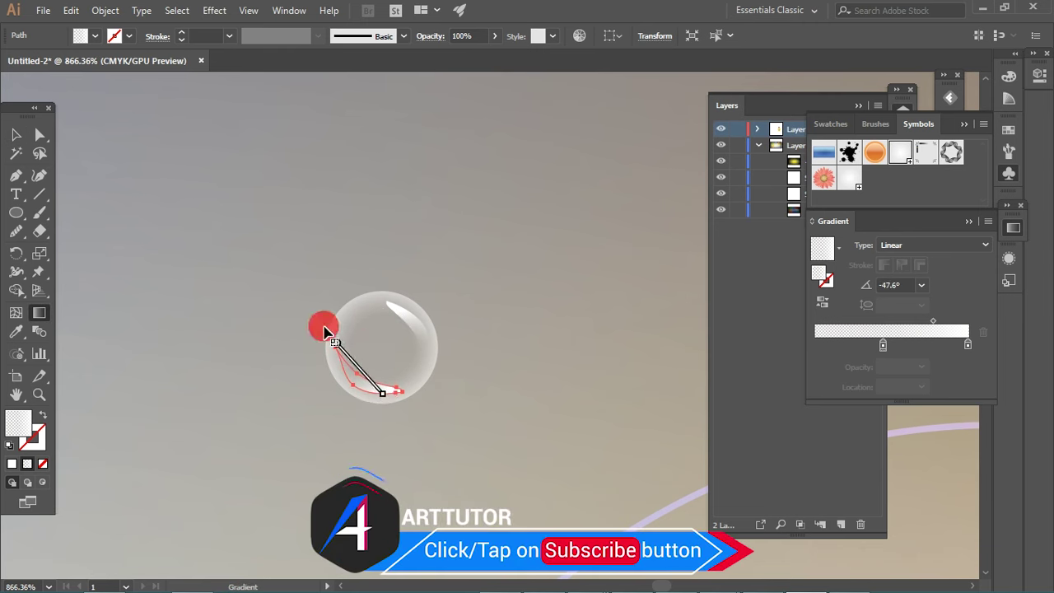
left_click_drag(419, 428, 310, 327)
left_click(394, 370)
left_click_drag(403, 401, 332, 359)
left_click(16, 135)
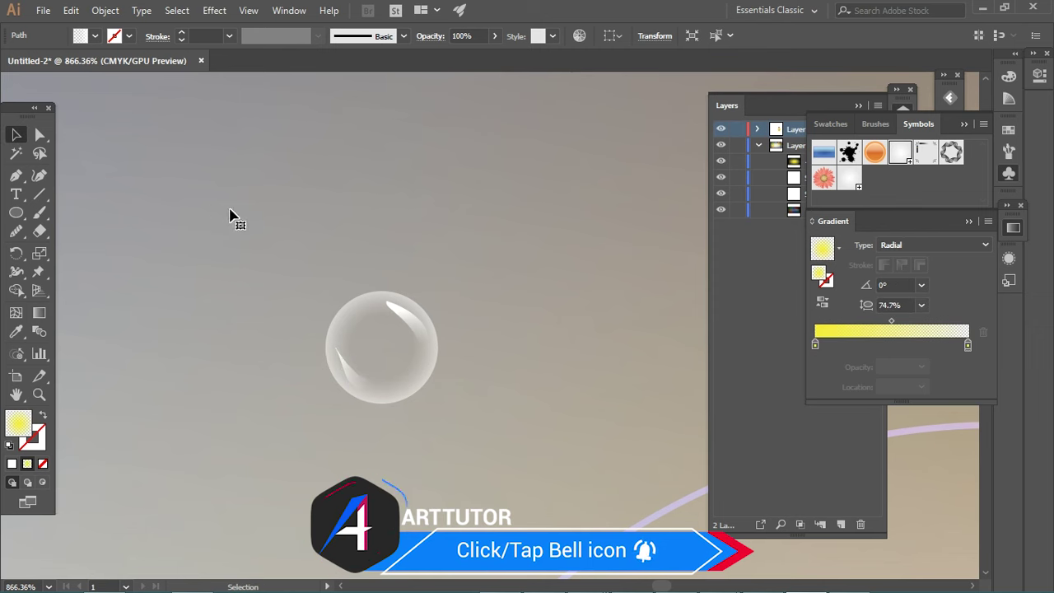
left_click(418, 381)
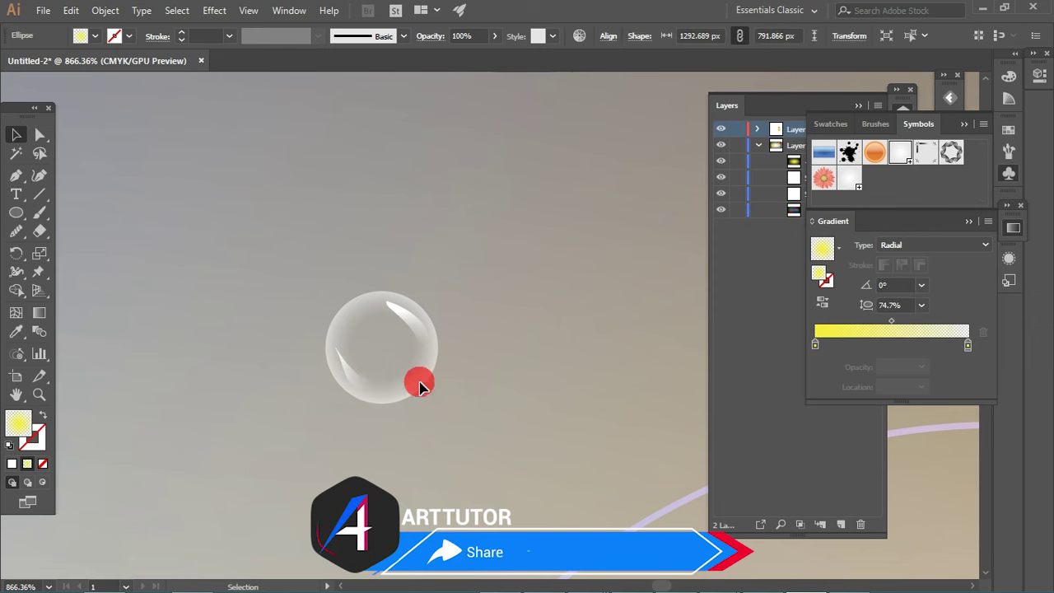
left_click(404, 344, "shift")
Step: Save the selected bubble and both highlights as a new symbol named 'bubble'
scroll(494, 317, "down", 2)
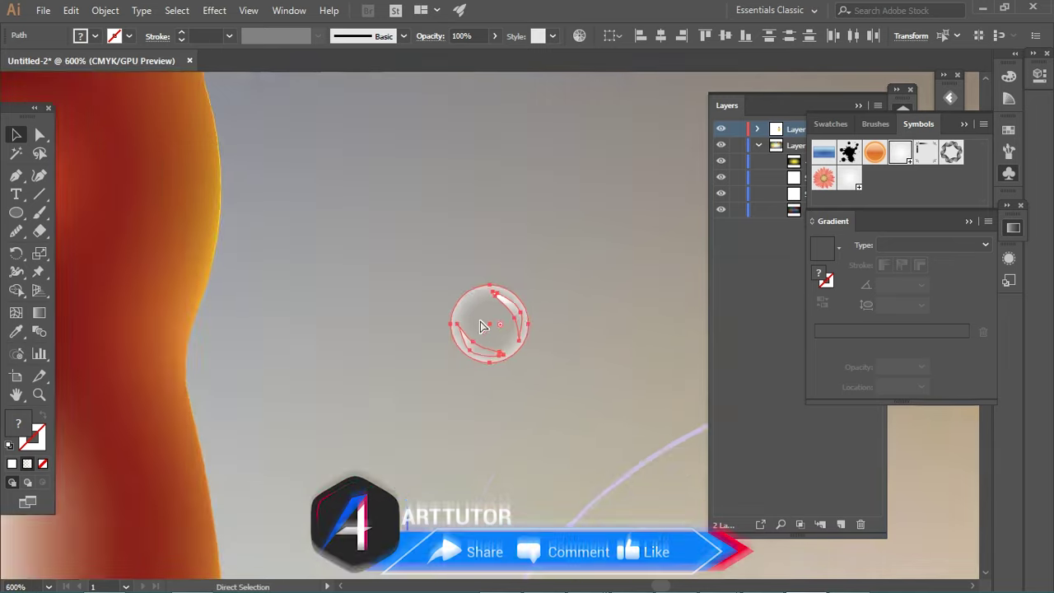
scroll(498, 330, "down", 2)
scroll(498, 321, "down", 2)
mouse_move(505, 279)
left_mouse_down()
mouse_move(412, 405)
mouse_move(440, 138)
mouse_move(908, 192)
mouse_move(883, 198)
left_mouse_up()
left_click(447, 139)
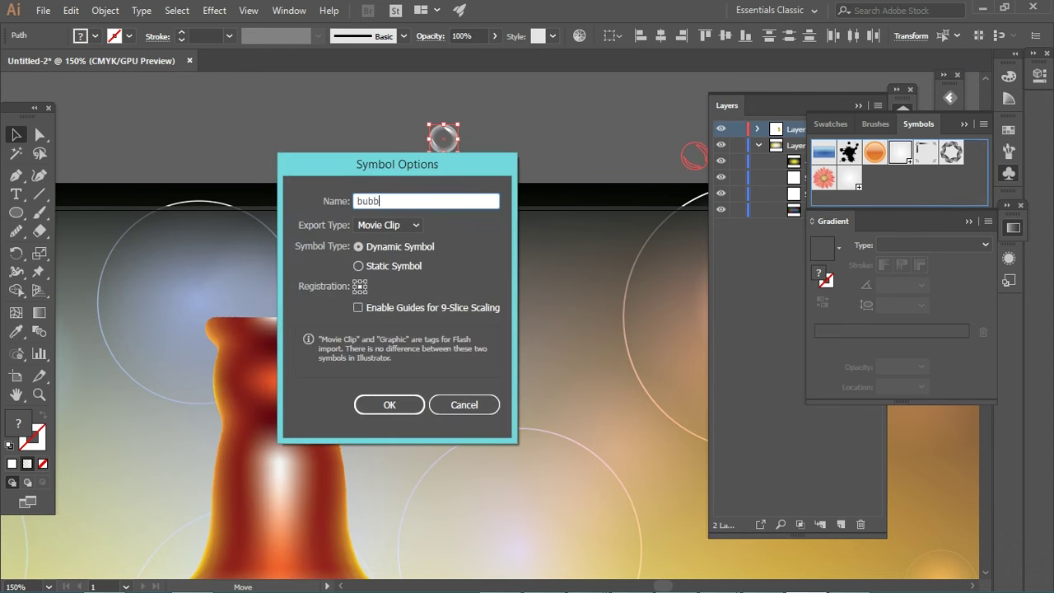
type("le")
key("Return")
left_click(346, 265)
left_click_drag(289, 502, 327, 319)
left_click_drag(16, 353, 62, 349)
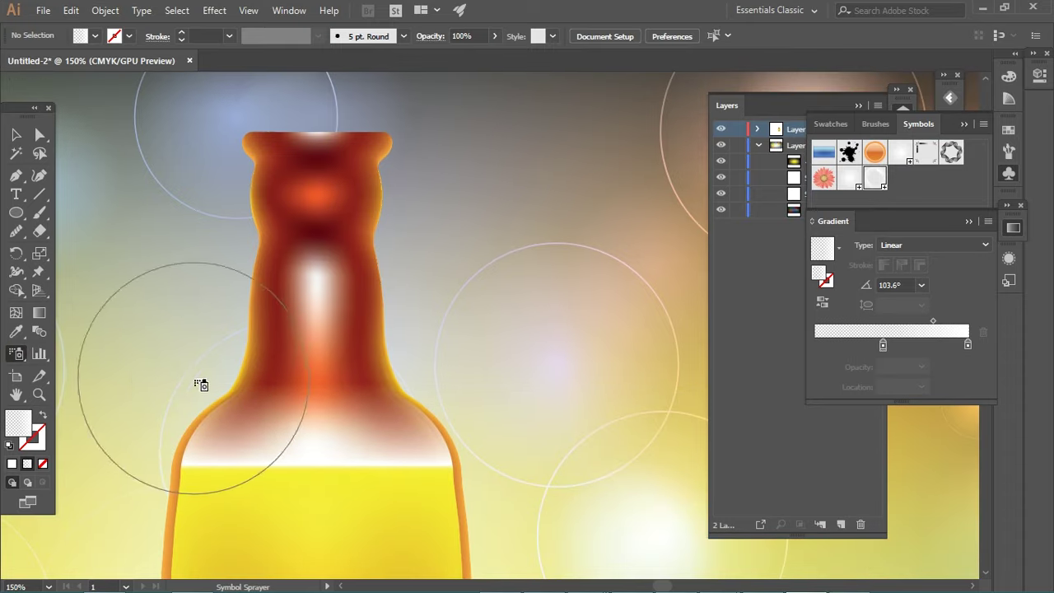
Step: Spray a first batch of bubbles, then edit the bubble symbol and scale its artwork down
mouse_move(193, 449)
left_mouse_down()
mouse_move(360, 447)
mouse_move(341, 431)
left_mouse_up()
left_click(341, 411, "ctrl")
left_click(874, 178)
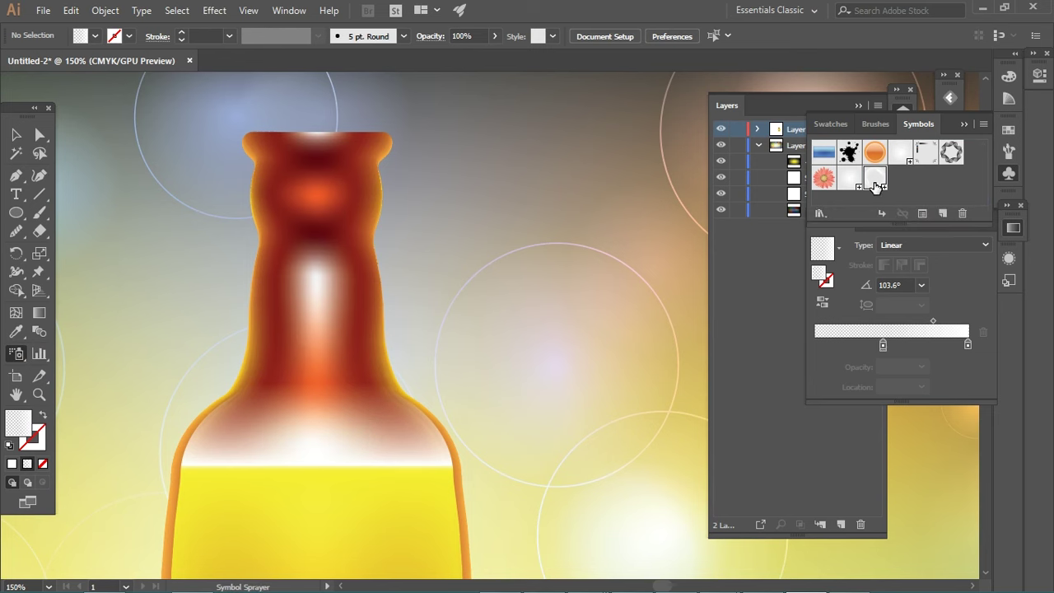
double_click(874, 178)
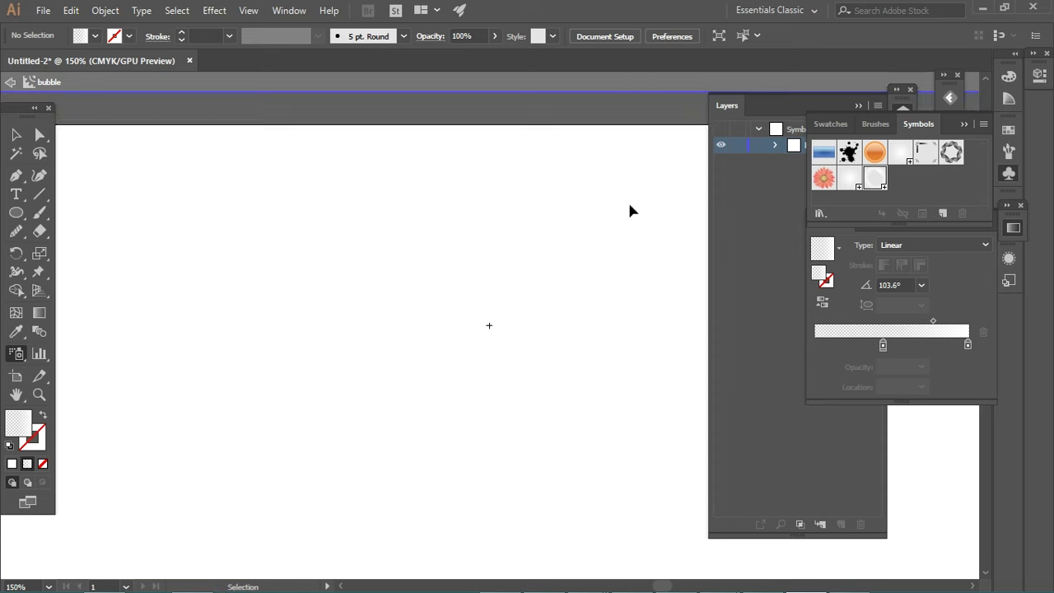
key("ctrl+minus")
key("ctrl+minus")
key("ctrl+minus")
key("ctrl+a")
left_click_drag(513, 341, 823, 521)
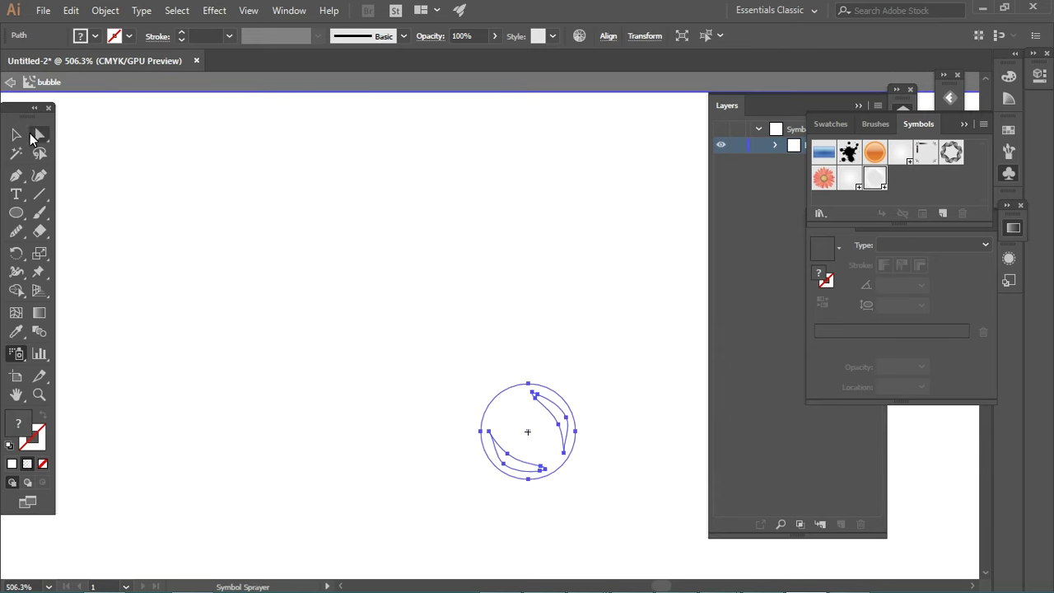
left_click(17, 134)
left_click_drag(582, 388, 545, 414)
key("ctrl+s")
left_click(481, 419)
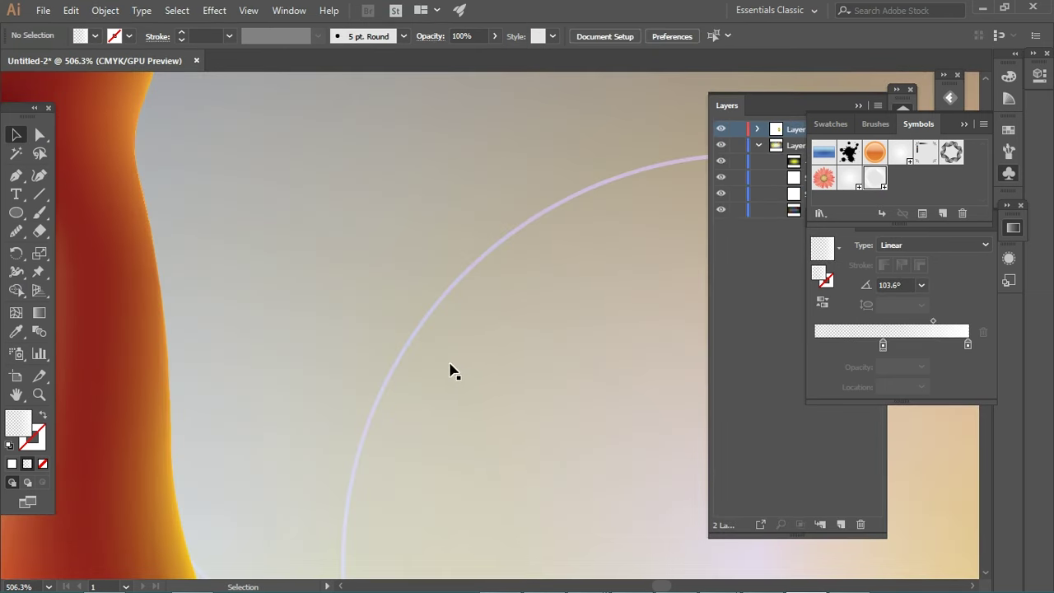
Step: Spray the smaller bubbles across the bottle shoulder and up the neck
scroll(439, 351, "down", 5)
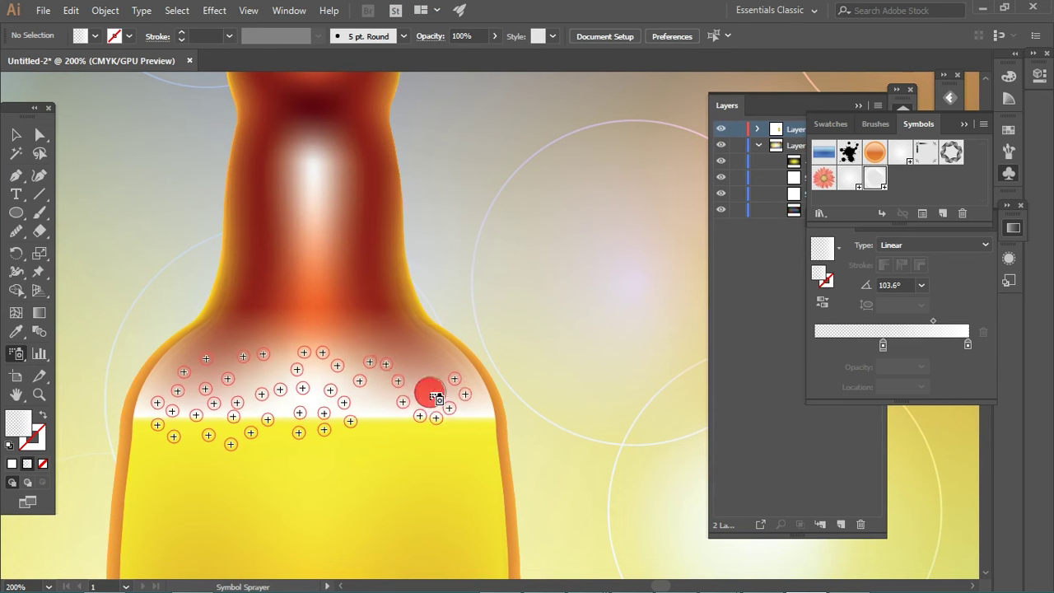
left_click_drag(346, 400, 288, 368)
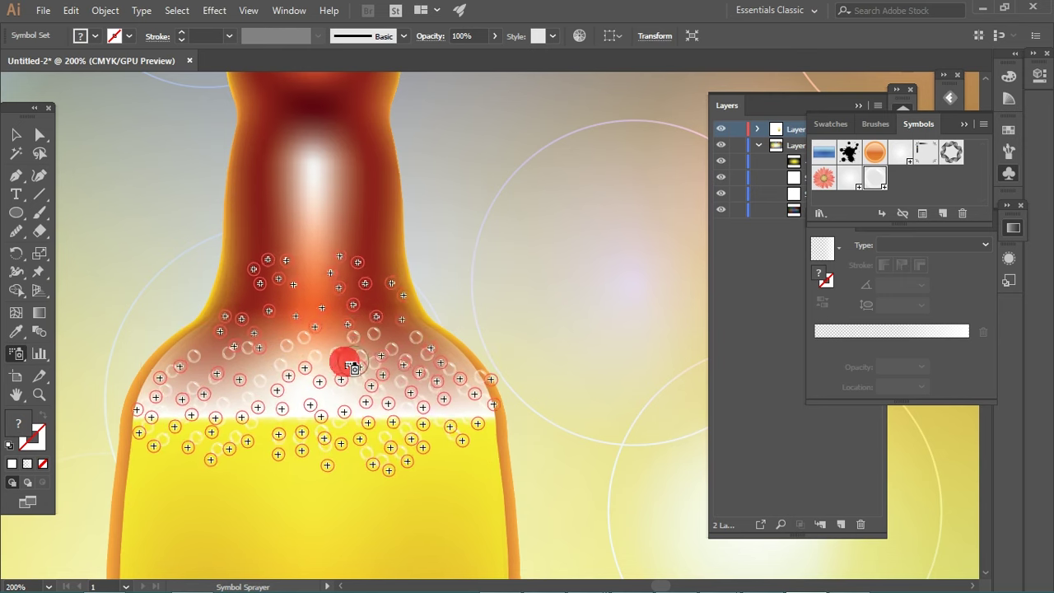
left_click_drag(305, 329, 272, 412)
key("ctrl+z")
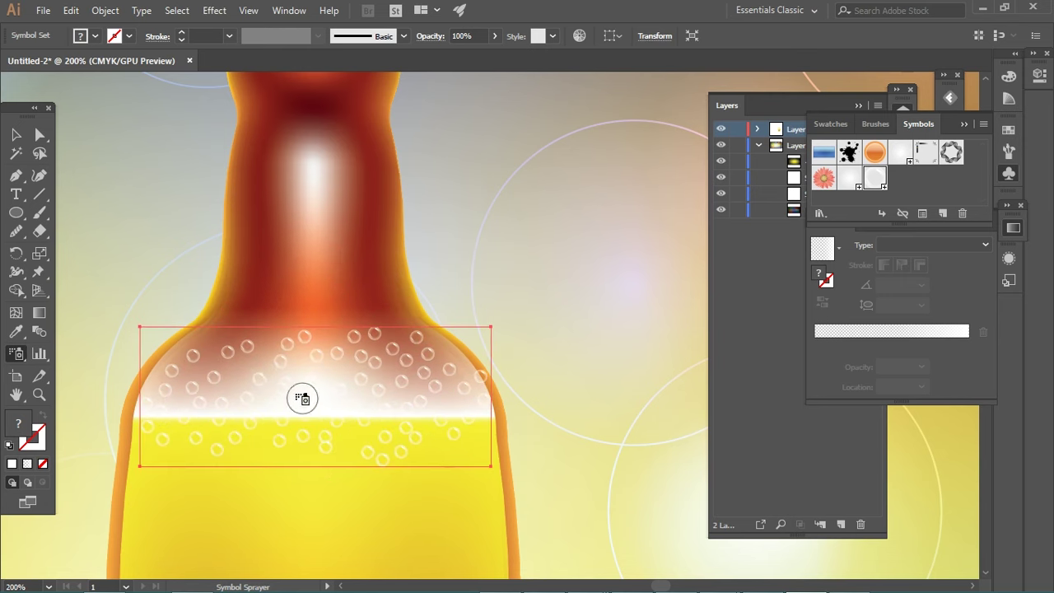
mouse_move(297, 335)
left_mouse_down()
mouse_move(412, 406)
mouse_move(301, 346)
mouse_move(294, 282)
mouse_move(308, 226)
mouse_move(345, 294)
mouse_move(284, 296)
mouse_move(300, 354)
mouse_move(317, 311)
mouse_move(288, 402)
mouse_move(308, 405)
mouse_move(238, 367)
mouse_move(223, 390)
left_mouse_up()
Step: Scrunch the bubbles together along the shoulders, the right edge and up the neck
mouse_move(31, 365)
left_mouse_down()
mouse_move(85, 413)
mouse_move(87, 392)
left_mouse_up()
left_click(210, 398)
left_click_drag(176, 420, 178, 392)
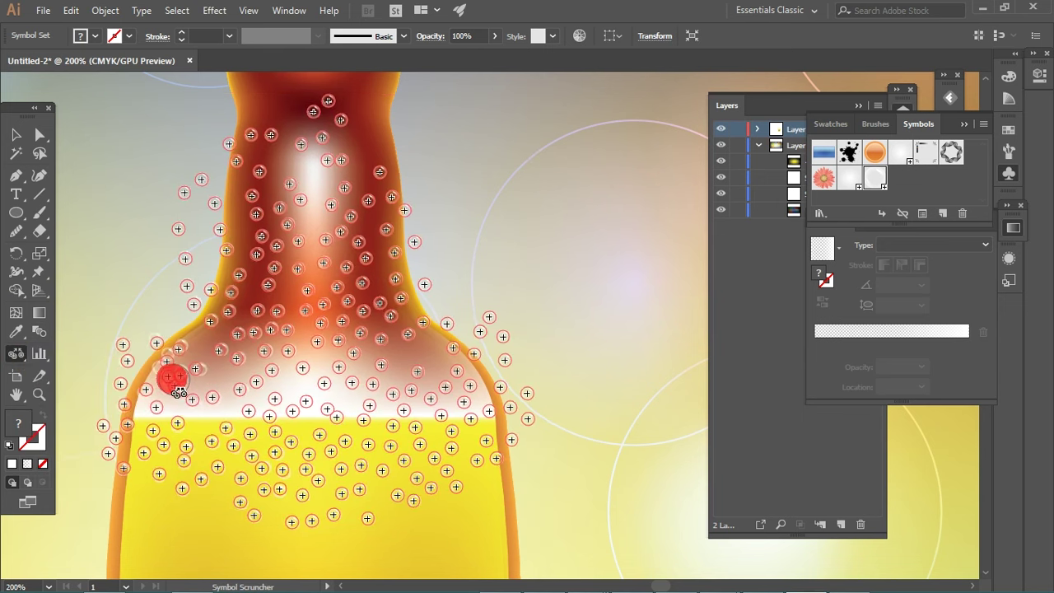
left_click_drag(265, 414, 305, 376)
left_click(484, 409)
mouse_move(484, 409)
left_mouse_down()
mouse_move(490, 395)
mouse_move(430, 369)
left_mouse_up()
mouse_move(205, 414)
left_mouse_down()
mouse_move(176, 412)
mouse_move(186, 421)
mouse_move(261, 360)
mouse_move(216, 238)
mouse_move(325, 271)
left_mouse_up()
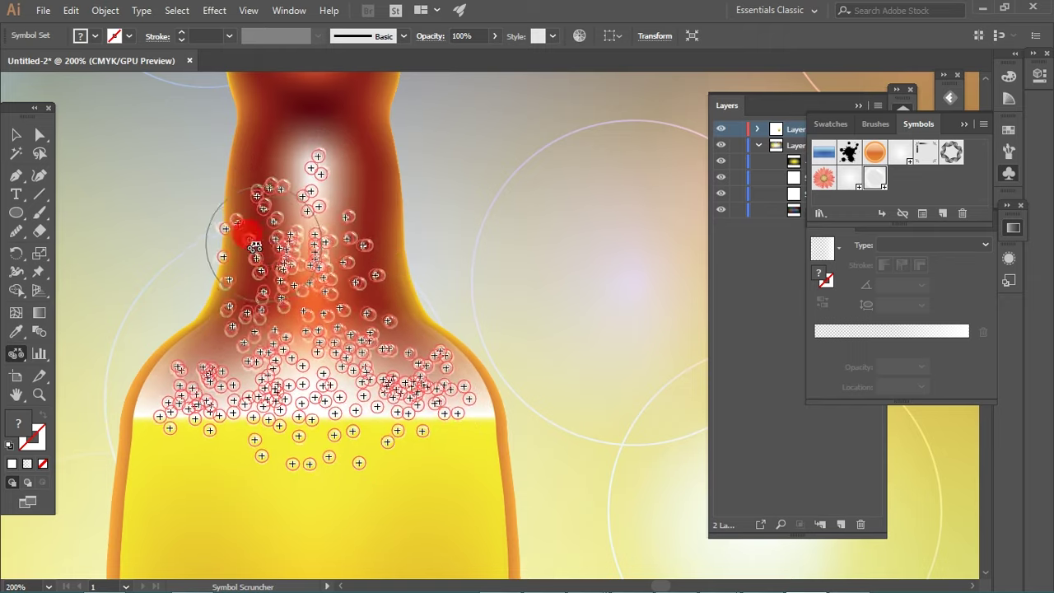
mouse_move(523, 305)
left_mouse_down()
mouse_move(365, 247)
mouse_move(332, 192)
left_mouse_up()
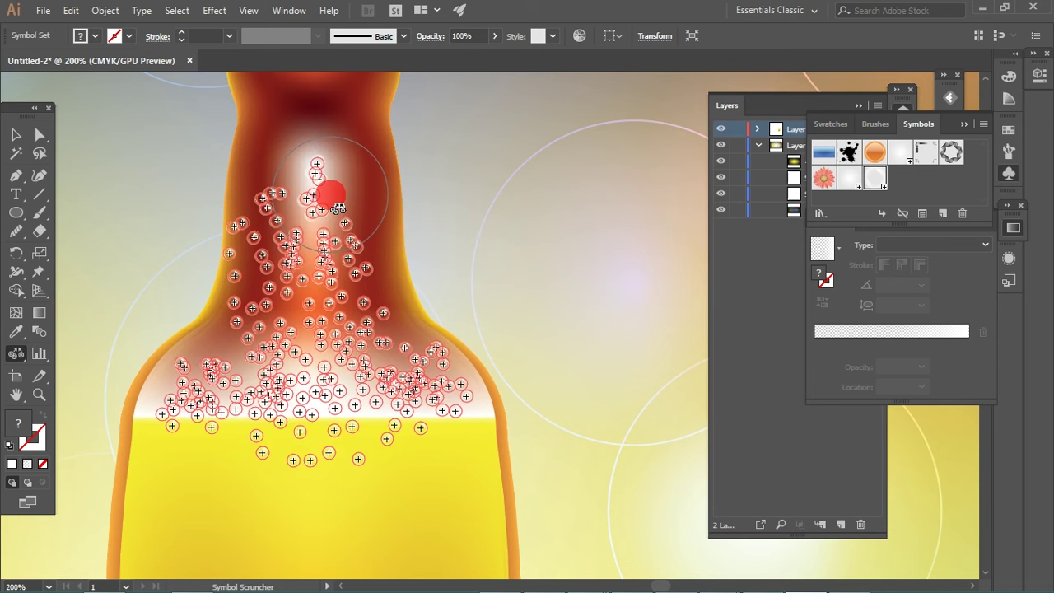
left_click_drag(301, 419, 451, 418)
left_click_drag(346, 330, 255, 236)
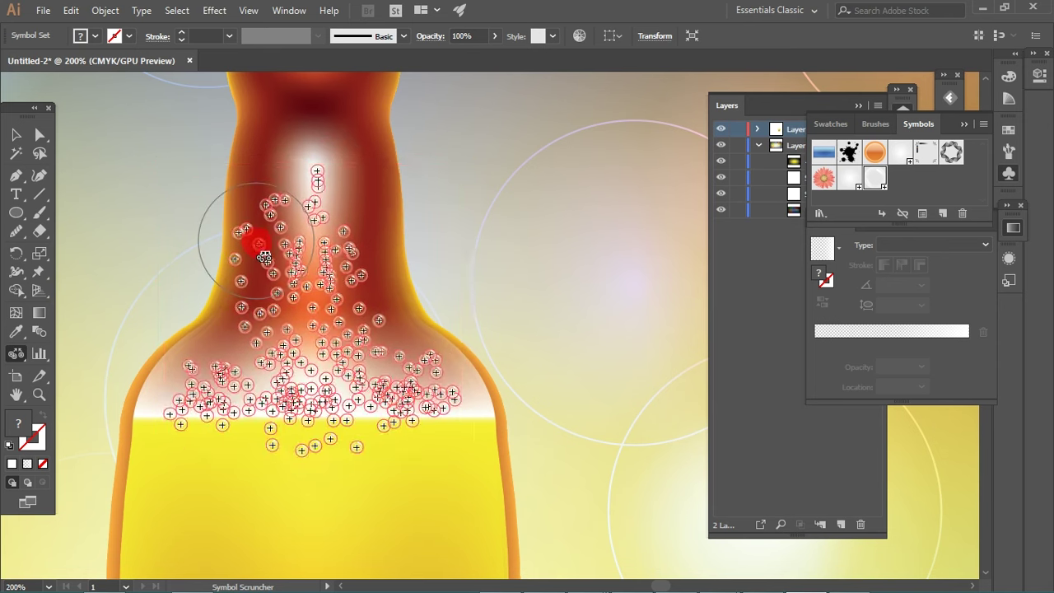
Step: Vary the bubble sizes in the neck and lower left, then make them more transparent
left_click_drag(21, 362, 98, 425)
mouse_move(261, 301)
left_mouse_down()
mouse_move(249, 245)
mouse_move(305, 230)
left_mouse_up()
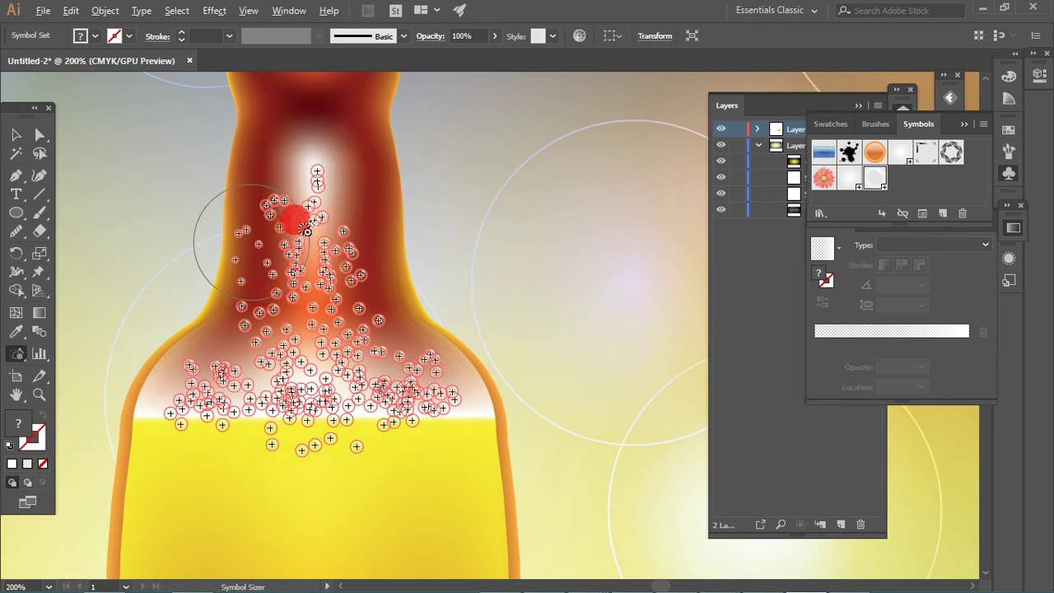
mouse_move(329, 360)
left_mouse_down()
mouse_move(348, 341)
mouse_move(424, 358)
left_mouse_up()
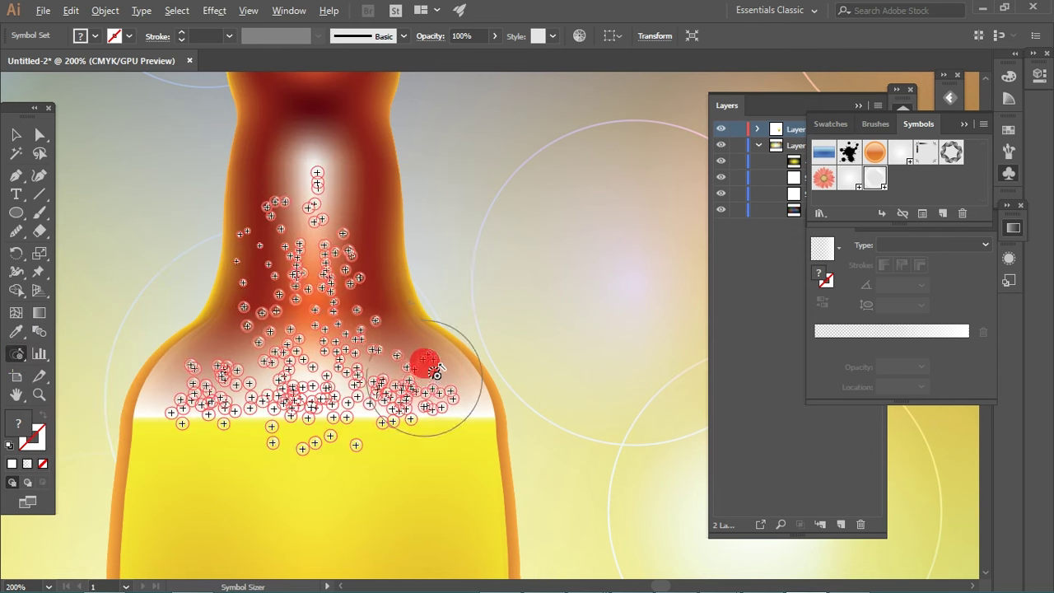
left_click_drag(212, 369, 207, 372)
left_click_drag(351, 266, 377, 272)
left_click(377, 271)
mouse_move(17, 354)
left_mouse_down()
mouse_move(116, 452)
mouse_move(107, 464)
left_mouse_up()
left_click_drag(299, 278, 364, 376)
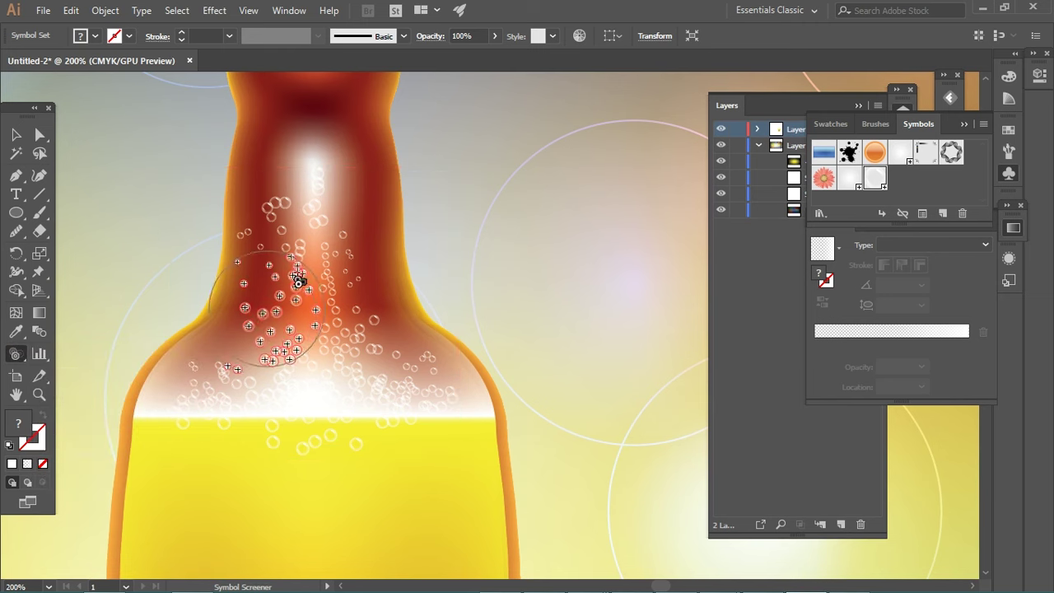
Step: Select the bubble symbol set inside the bottle and choose the Symbol Sprayer
left_click(16, 134)
left_click(156, 202)
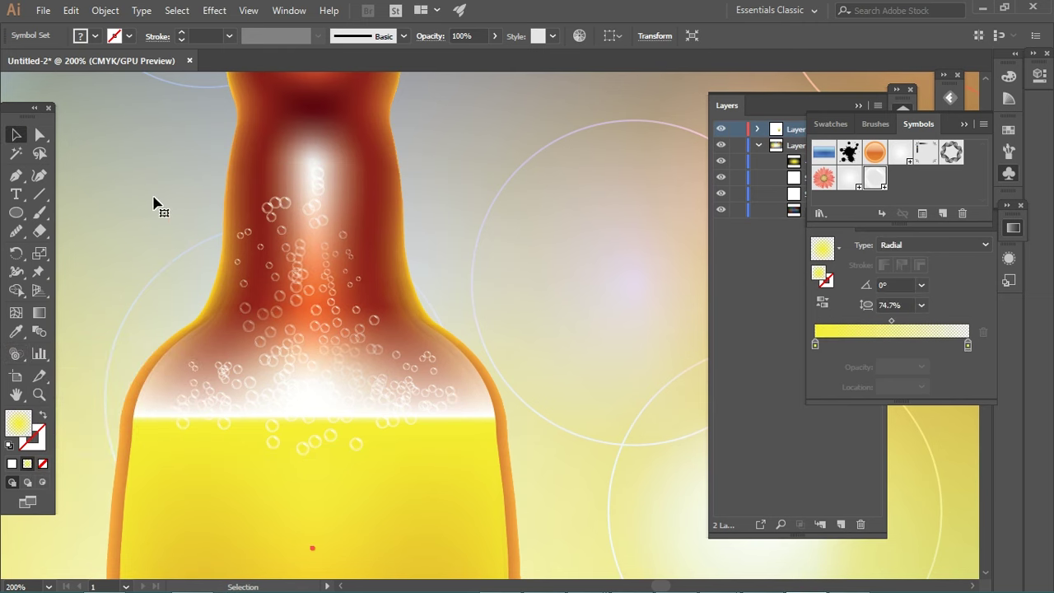
key("ctrl+minus")
left_click_drag(261, 254, 154, 289)
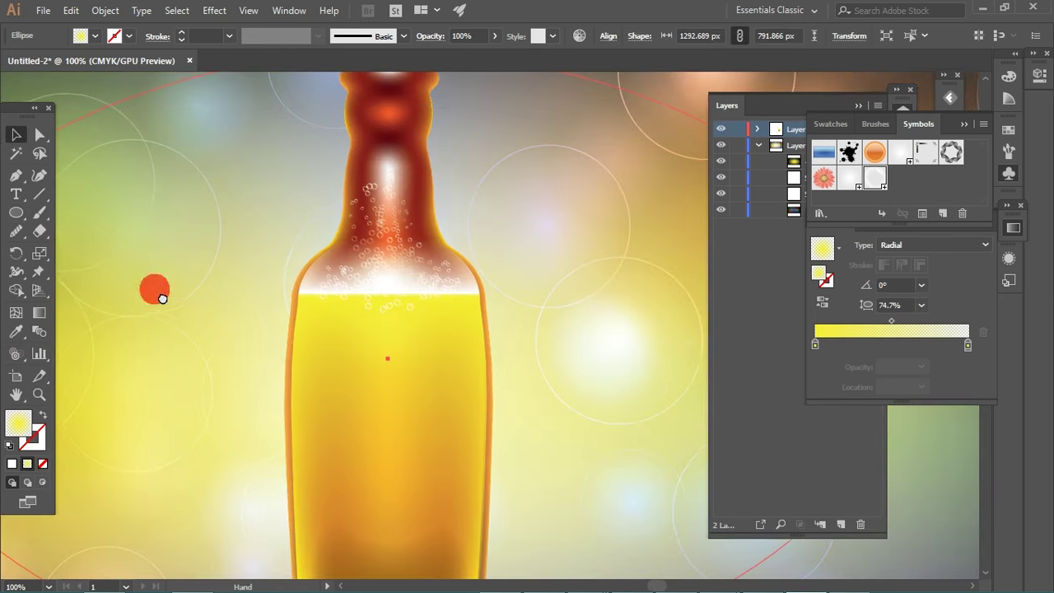
left_click(403, 294)
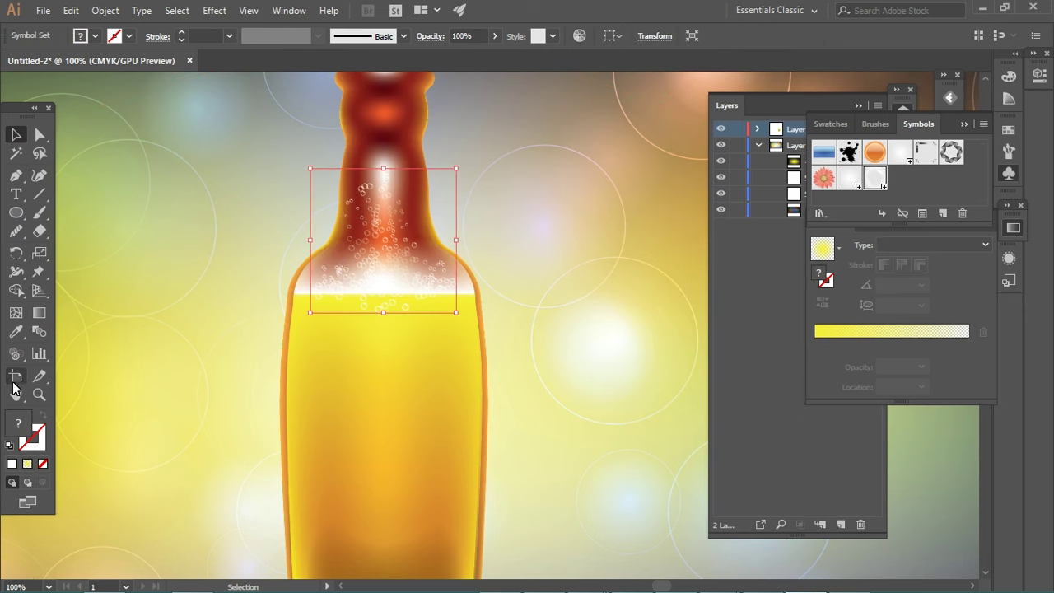
left_click_drag(15, 353, 112, 412)
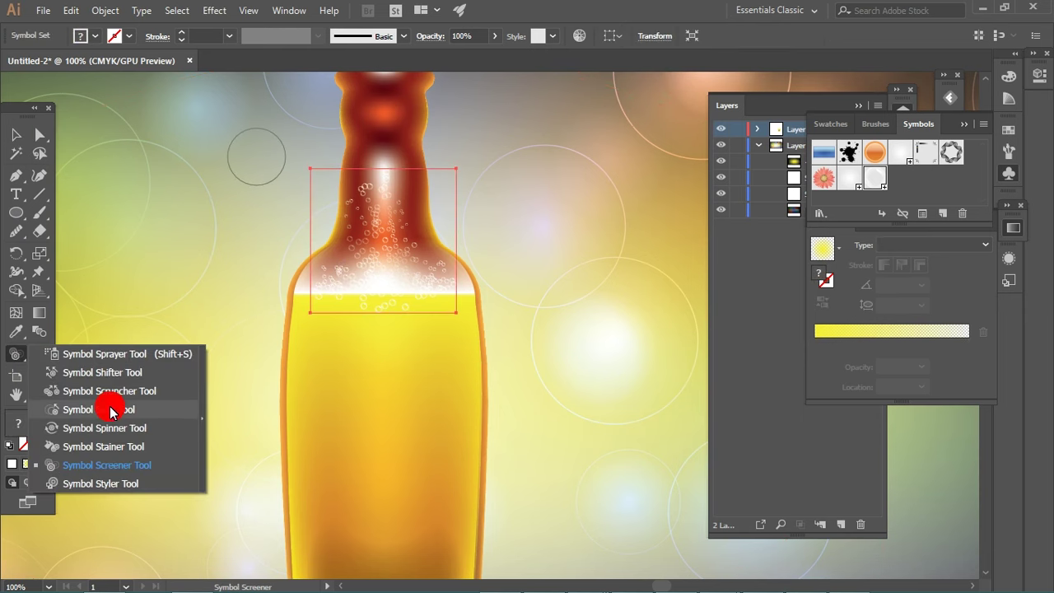
left_click_drag(113, 412, 113, 353)
scroll(221, 285, "down", 3)
Step: Spray more bubbles up the left side, down the right side and bottom, and across the neck
mouse_move(312, 309)
left_mouse_down()
mouse_move(332, 466)
mouse_move(304, 499)
mouse_move(379, 548)
mouse_move(373, 557)
mouse_move(357, 546)
mouse_move(345, 439)
mouse_move(343, 266)
mouse_move(336, 299)
left_mouse_up()
scroll(337, 423, "down", 2)
mouse_move(294, 454)
left_mouse_down()
mouse_move(282, 322)
mouse_move(288, 202)
left_mouse_up()
mouse_move(396, 279)
left_mouse_down()
mouse_move(340, 499)
mouse_move(369, 447)
mouse_move(366, 439)
mouse_move(329, 494)
mouse_move(372, 305)
mouse_move(365, 274)
left_mouse_up()
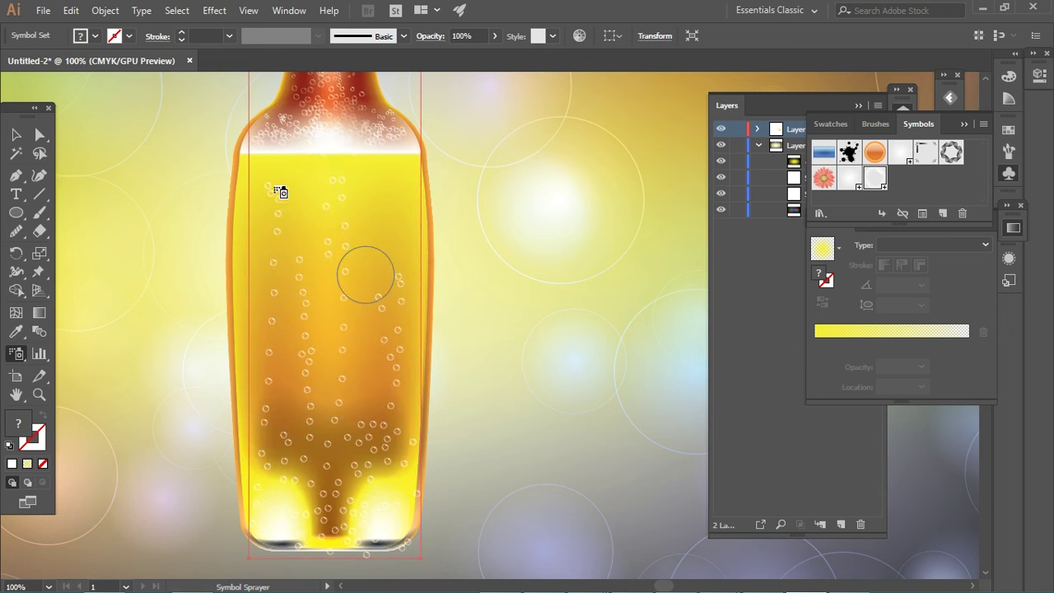
mouse_move(274, 190)
left_mouse_down()
mouse_move(294, 183)
mouse_move(322, 197)
mouse_move(357, 176)
mouse_move(302, 160)
mouse_move(376, 153)
mouse_move(301, 134)
mouse_move(307, 162)
mouse_move(347, 152)
mouse_move(381, 178)
mouse_move(289, 162)
mouse_move(381, 162)
left_mouse_up()
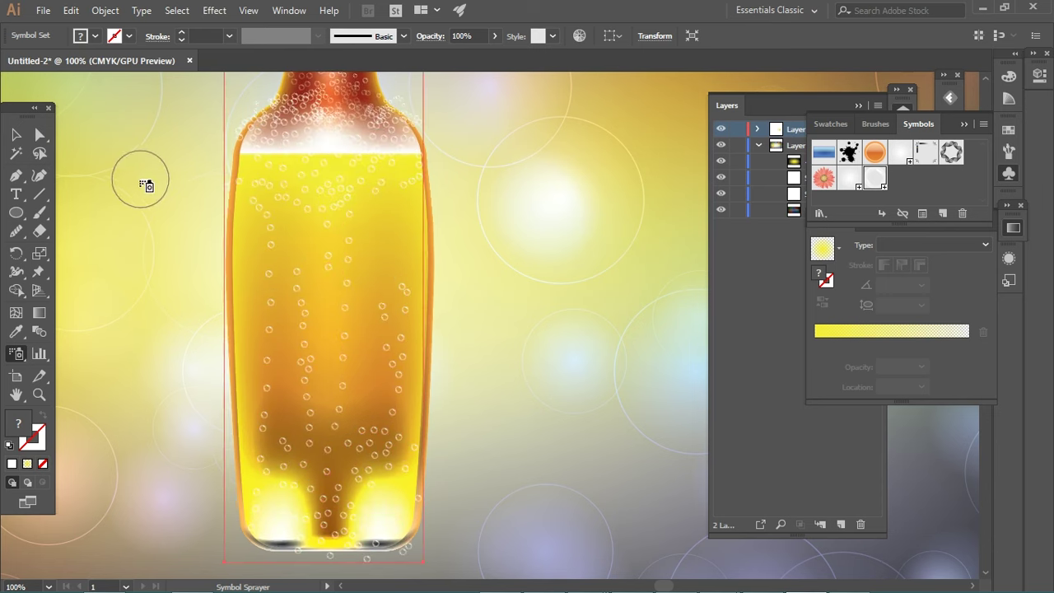
mouse_move(251, 306)
left_mouse_down()
mouse_move(264, 319)
mouse_move(287, 294)
mouse_move(262, 331)
left_mouse_up()
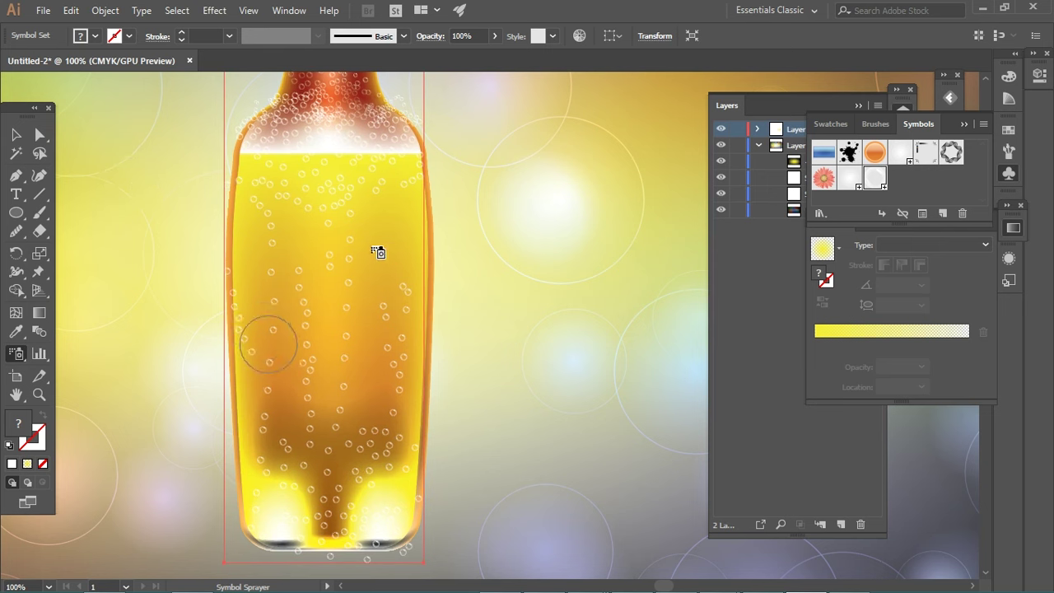
Step: Scrunch the newly sprayed bubbles closer together inside the bottle
left_click(23, 363)
left_click_drag(24, 363, 90, 390)
mouse_move(310, 275)
left_mouse_down()
mouse_move(262, 315)
mouse_move(259, 299)
mouse_move(268, 341)
left_mouse_up()
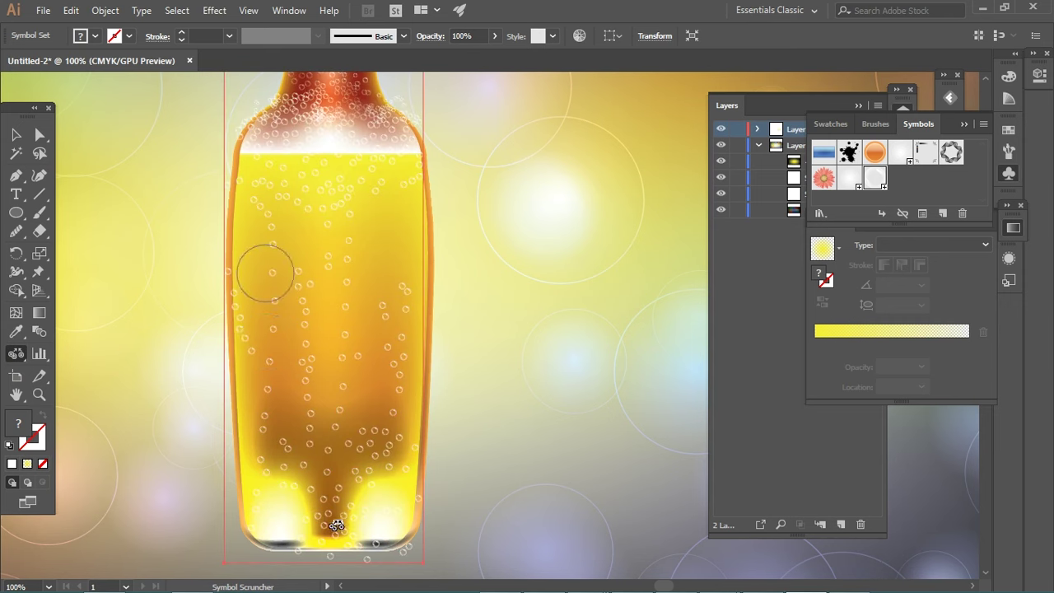
Step: Scrunch the bubbles toward the bottle bottom and near the neck, zoomed to 150%
mouse_move(333, 515)
left_mouse_down()
mouse_move(341, 505)
mouse_move(271, 501)
mouse_move(345, 560)
mouse_move(376, 529)
mouse_move(336, 543)
mouse_move(292, 539)
left_mouse_up()
mouse_move(349, 559)
left_mouse_down()
mouse_move(386, 559)
mouse_move(374, 530)
mouse_move(334, 559)
left_mouse_up()
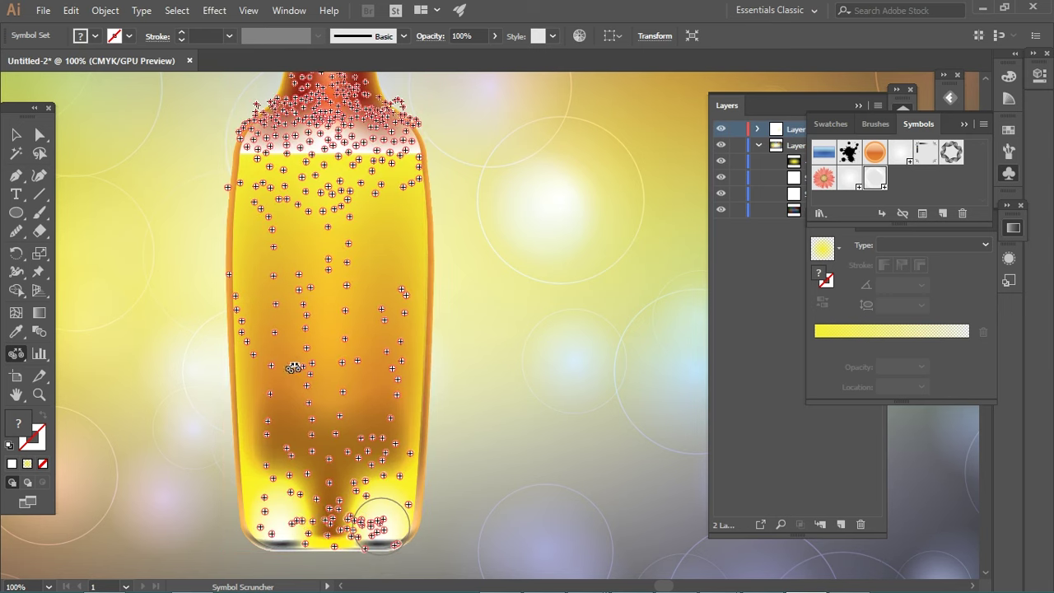
left_click_drag(293, 367, 296, 183)
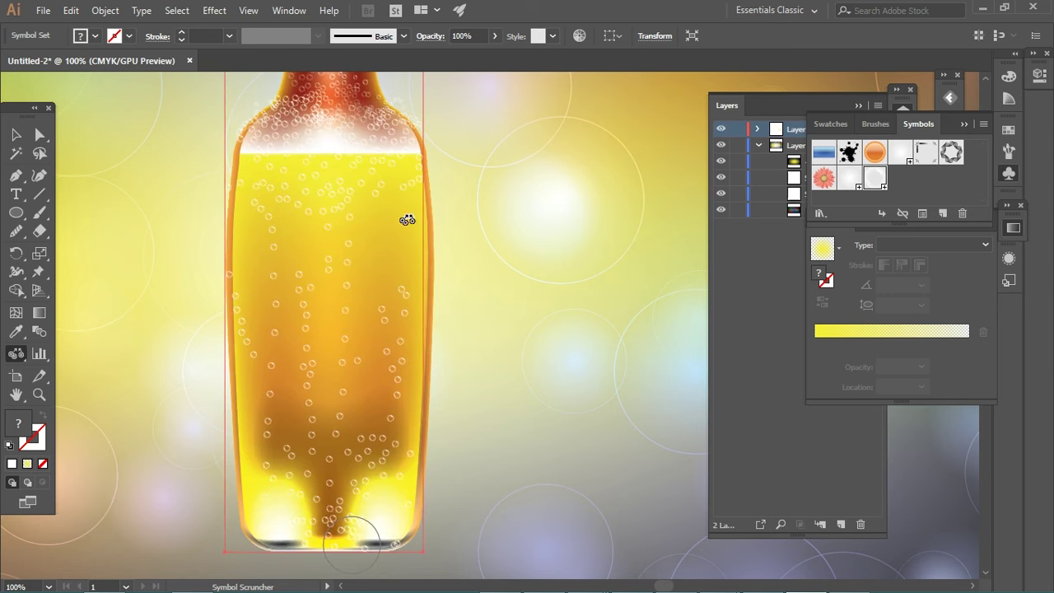
key("ctrl+plus")
left_click_drag(477, 179, 365, 220)
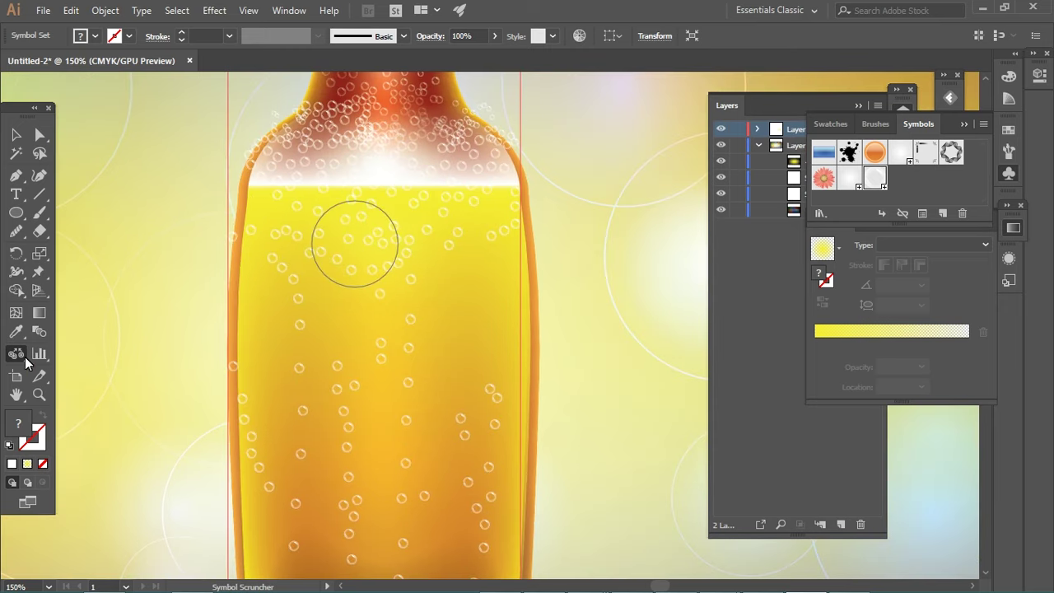
Step: Shift bubbles around the bottle neck and along the left side with the Symbol Shifter
left_click_drag(16, 353, 82, 468)
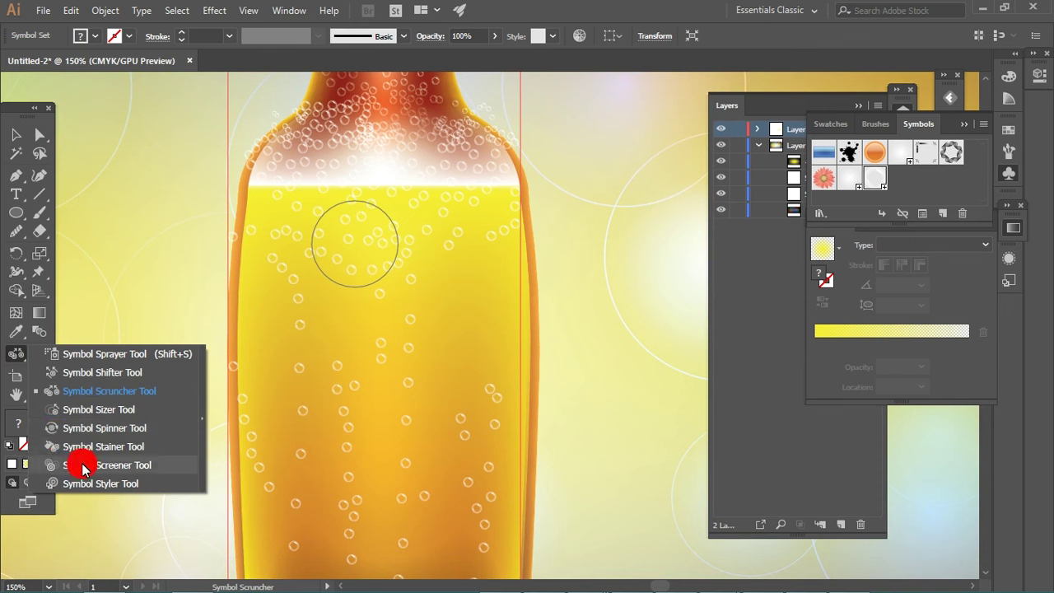
left_click_drag(82, 467, 82, 372)
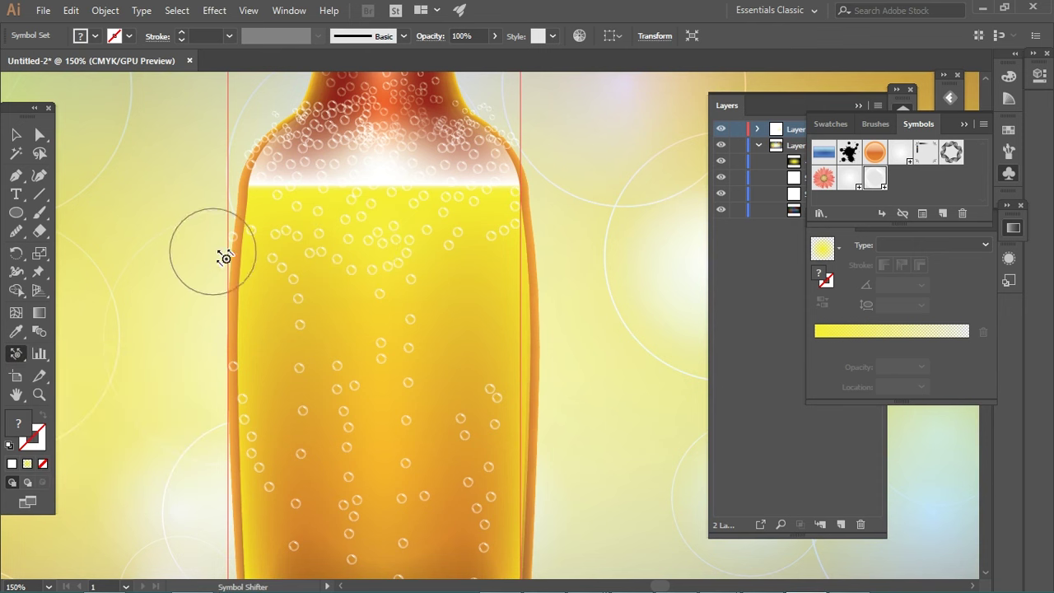
left_click_drag(225, 258, 266, 242)
mouse_move(247, 169)
left_mouse_down()
mouse_move(284, 167)
mouse_move(276, 128)
mouse_move(326, 138)
left_mouse_up()
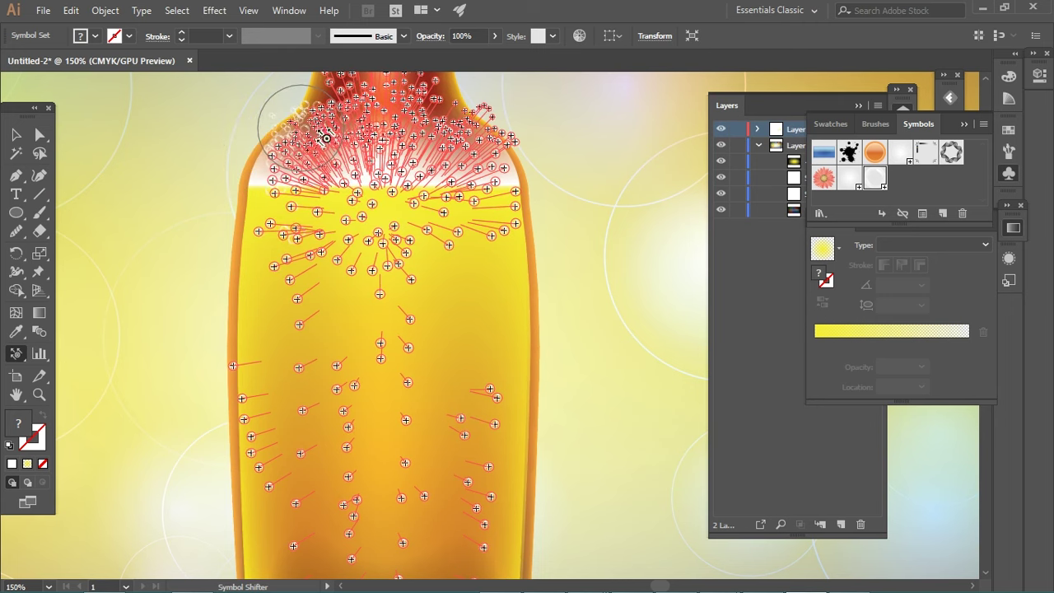
mouse_move(469, 140)
left_mouse_down()
mouse_move(482, 118)
mouse_move(514, 135)
mouse_move(512, 156)
mouse_move(489, 107)
mouse_move(396, 224)
left_mouse_up()
mouse_move(239, 378)
left_mouse_down()
mouse_move(247, 365)
mouse_move(254, 436)
left_mouse_up()
mouse_move(296, 390)
left_mouse_down()
mouse_move(277, 419)
mouse_move(317, 448)
left_mouse_up()
Step: Shift the bubbles near the bottle's base inward toward its centre
left_click_drag(371, 266, 376, 224)
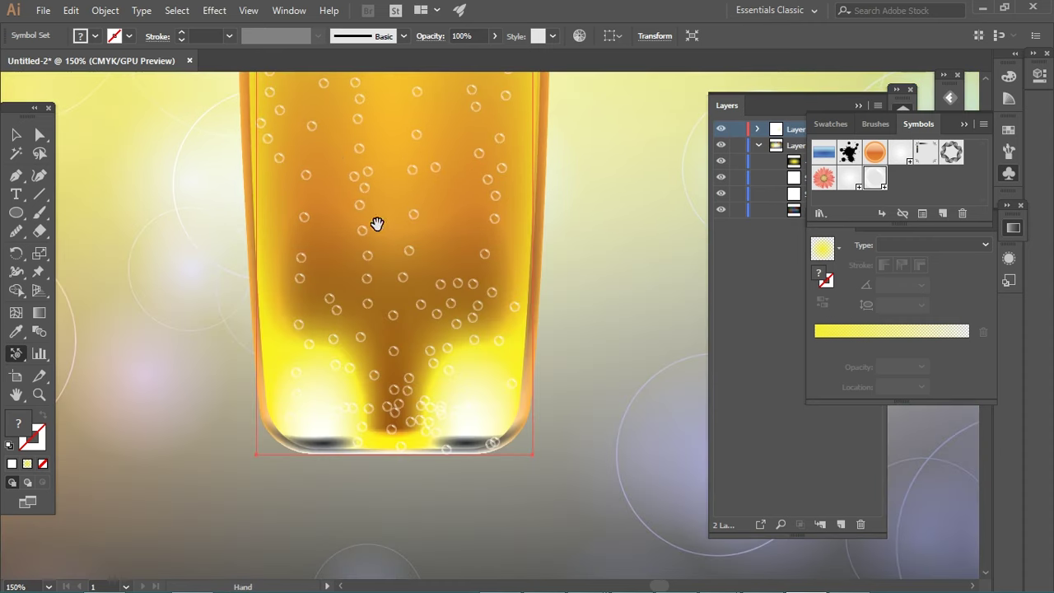
left_click_drag(350, 352, 330, 395)
mouse_move(445, 403)
left_mouse_down()
mouse_move(398, 434)
mouse_move(475, 453)
left_mouse_up()
left_click_drag(414, 405, 453, 245)
left_click_drag(437, 202, 410, 422)
mouse_move(14, 356)
left_mouse_down()
mouse_move(113, 457)
mouse_move(118, 399)
mouse_move(118, 449)
mouse_move(124, 409)
left_mouse_up()
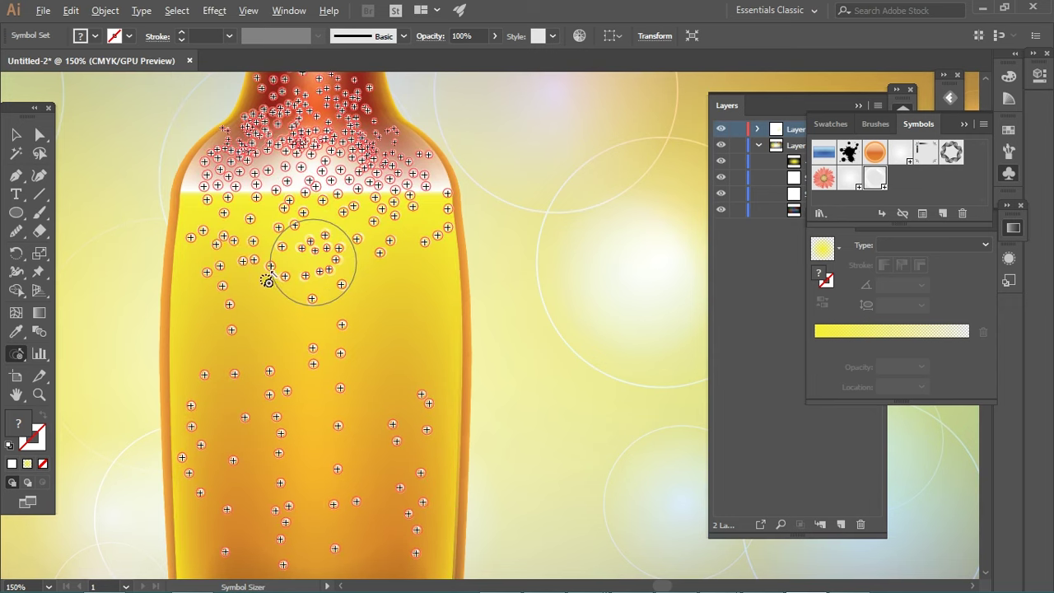
Step: Resize bubbles with the Symbol Sizer across the upper body, middle, bottom and top of the liquid
mouse_move(219, 231)
left_mouse_down()
mouse_move(197, 288)
mouse_move(255, 342)
mouse_move(312, 179)
left_mouse_up()
mouse_move(298, 319)
left_mouse_down()
mouse_move(313, 414)
mouse_move(333, 269)
mouse_move(367, 328)
left_mouse_up()
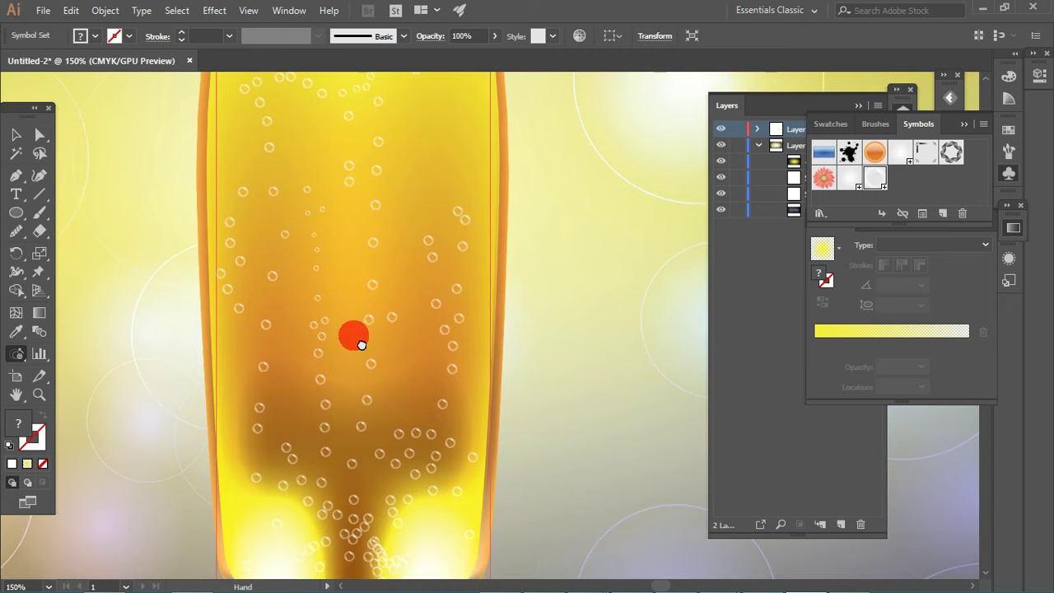
left_click_drag(344, 403, 353, 336)
mouse_move(247, 230)
left_mouse_down()
mouse_move(306, 504)
mouse_move(366, 535)
left_mouse_up()
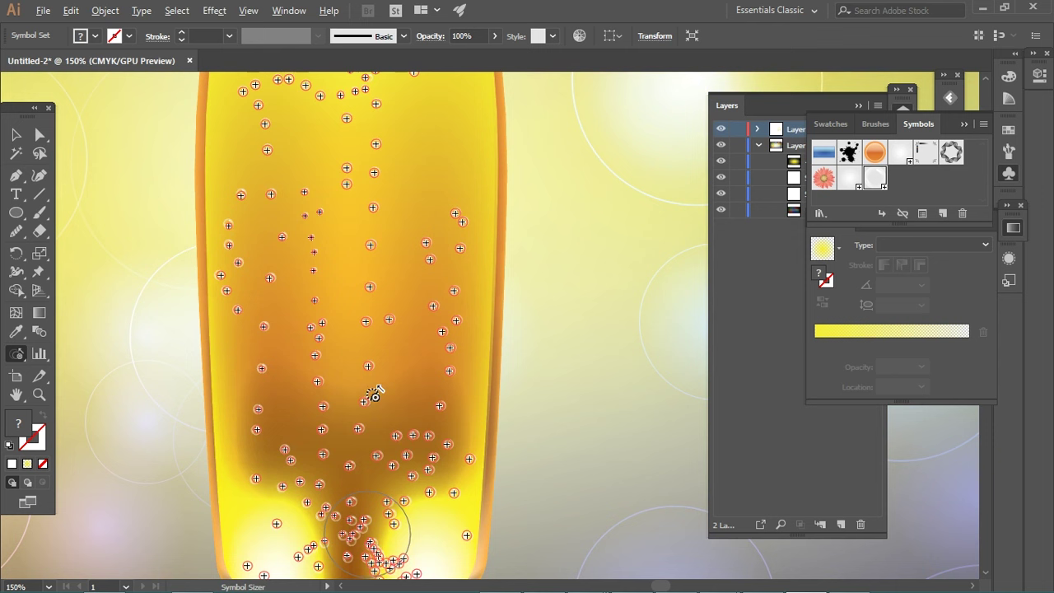
left_click_drag(455, 268, 412, 494)
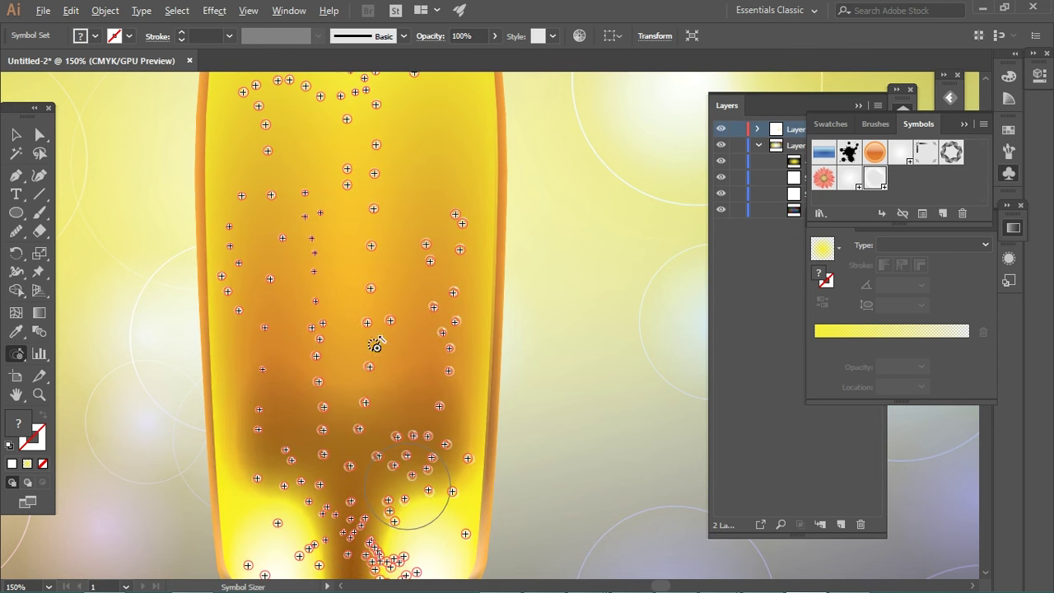
left_click_drag(373, 294, 402, 445)
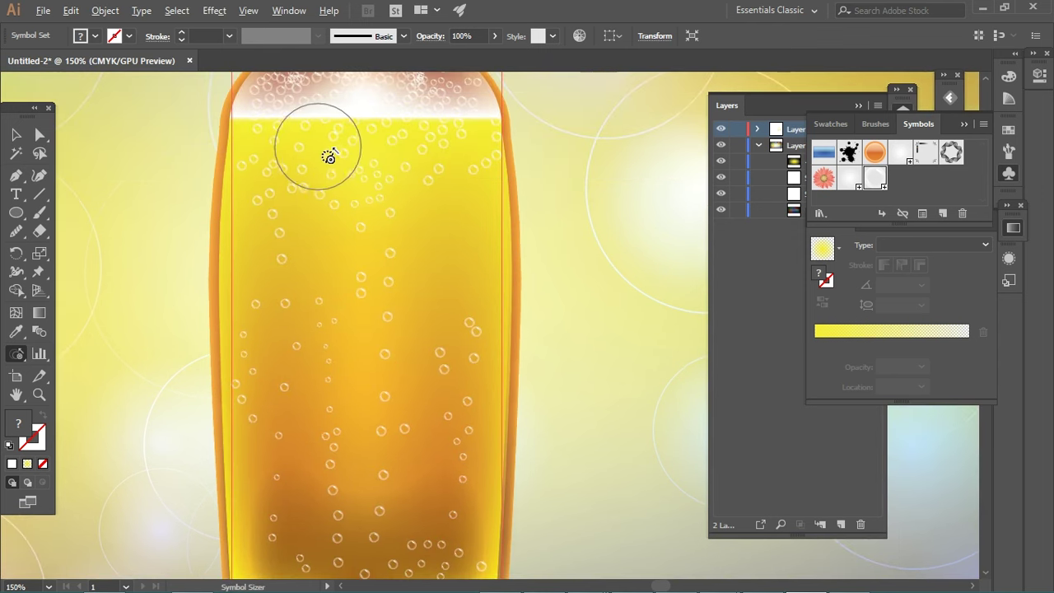
left_click_drag(340, 170, 374, 185)
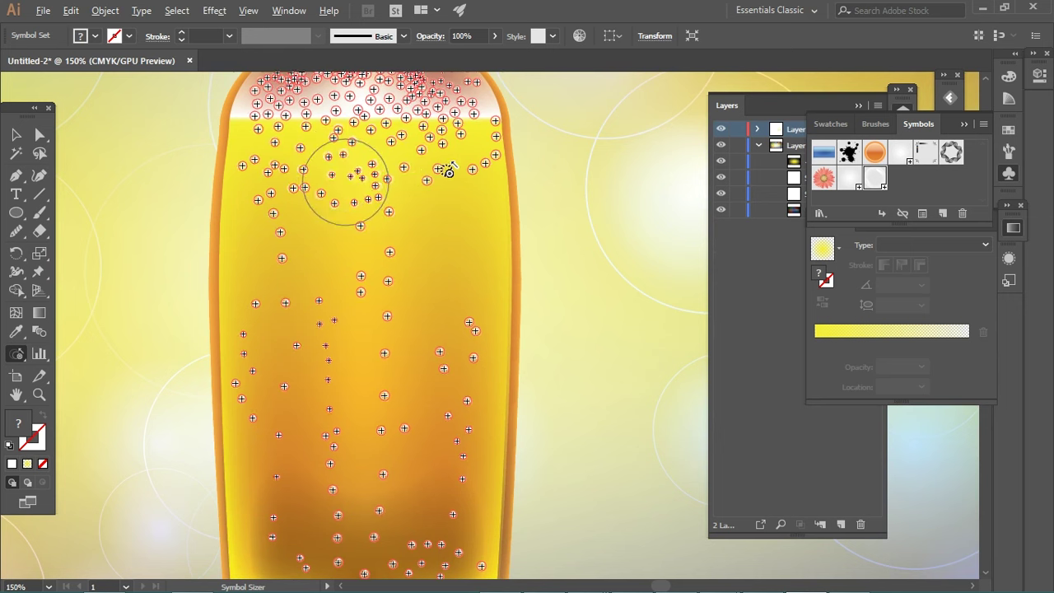
left_click_drag(294, 153, 290, 161)
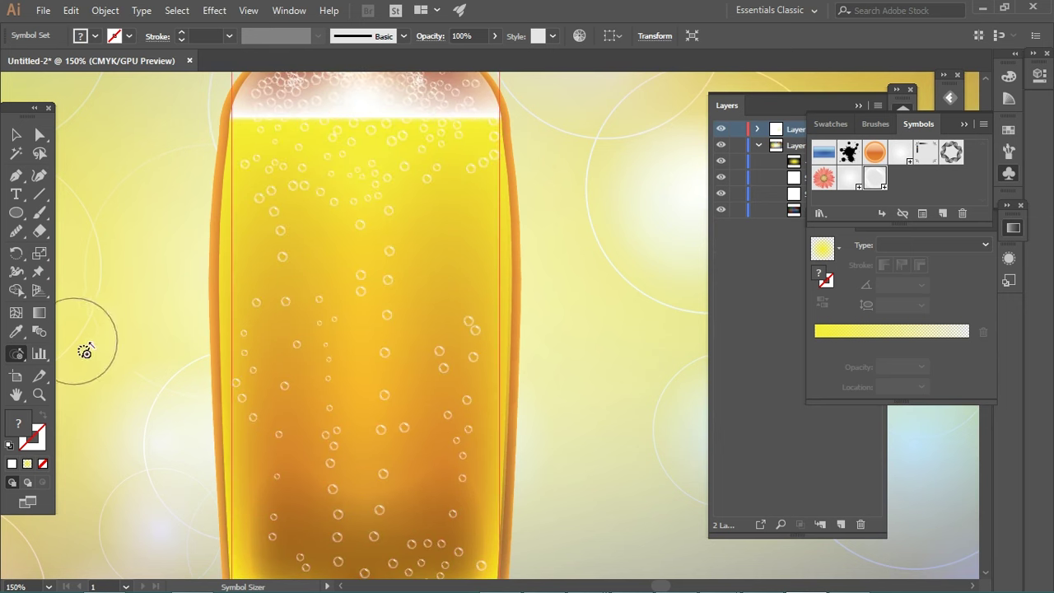
Step: Fade bubbles near the liquid's top, down the middle and on the neck with the Symbol Screener
left_click_drag(27, 366, 129, 446)
left_click_drag(293, 162, 349, 317)
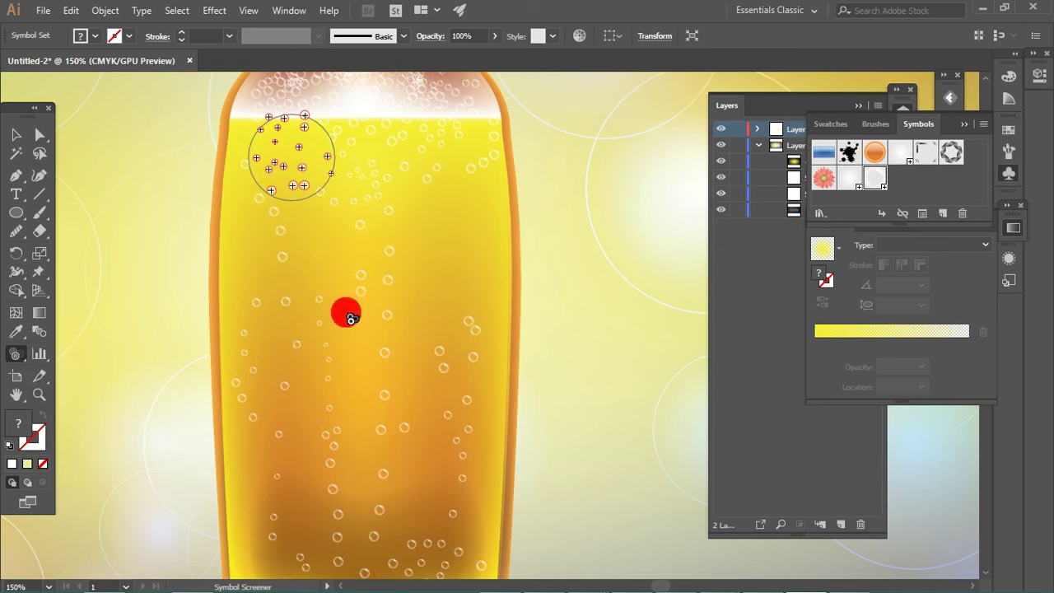
left_click_drag(336, 355, 424, 531)
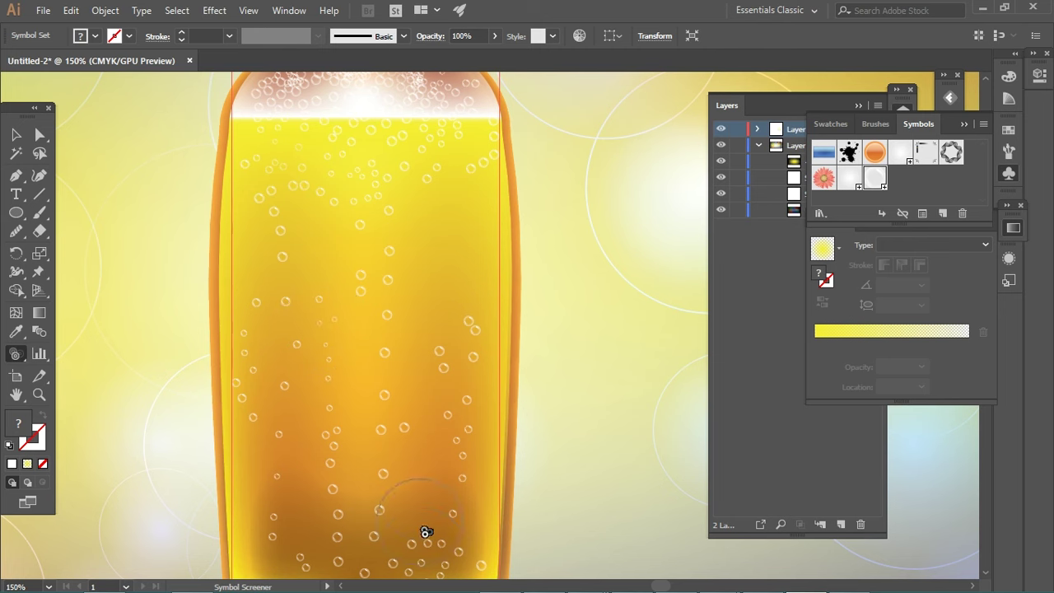
scroll(437, 365, "down", 10)
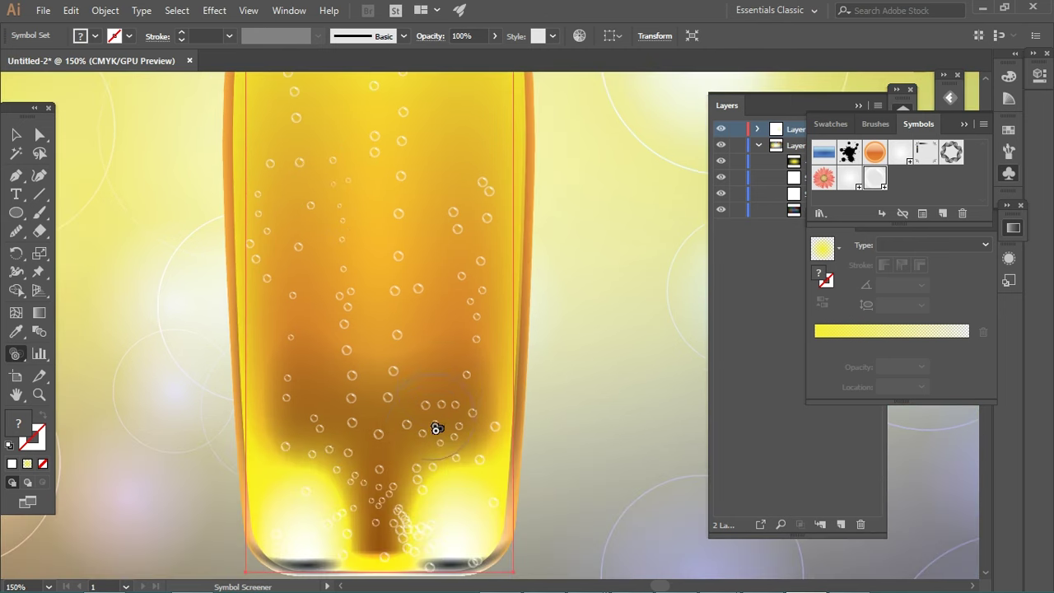
left_click(463, 219)
scroll(434, 197, "up", 5)
scroll(453, 384, "up", 5)
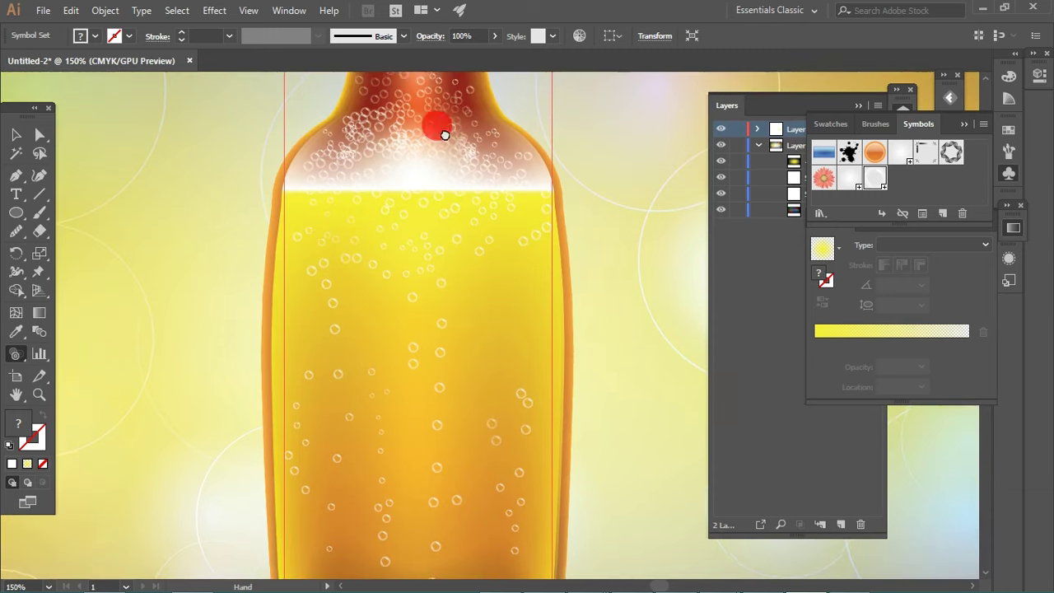
scroll(435, 117, "up", 1)
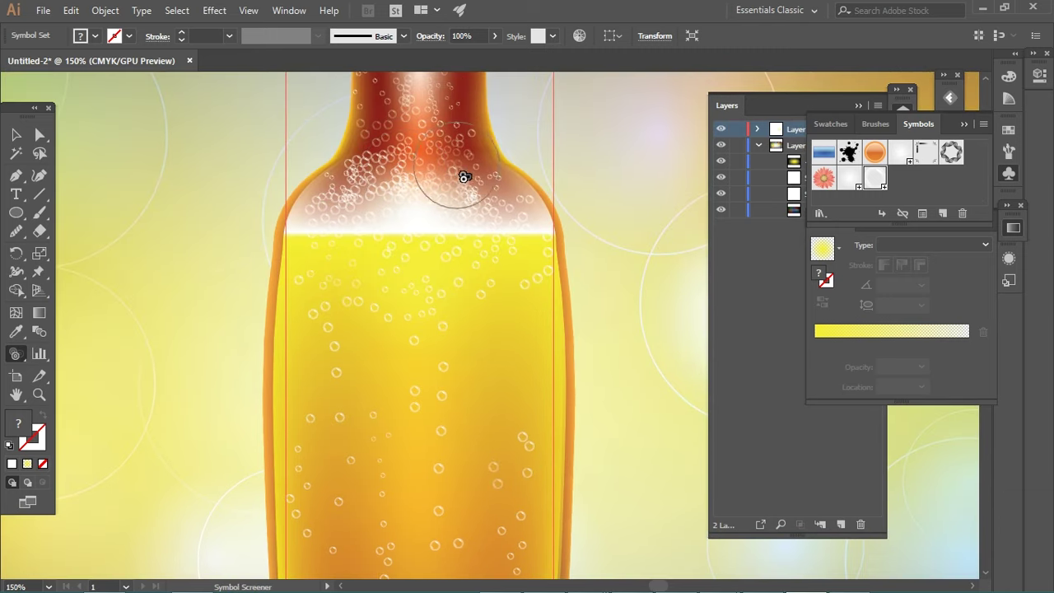
left_click_drag(454, 156, 449, 228)
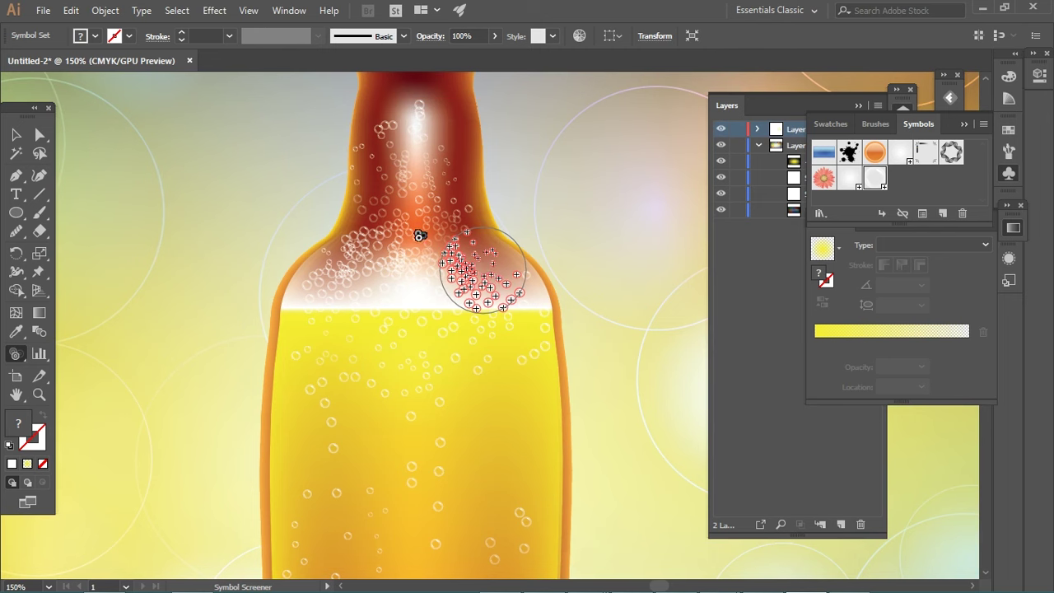
left_click_drag(349, 305, 329, 358)
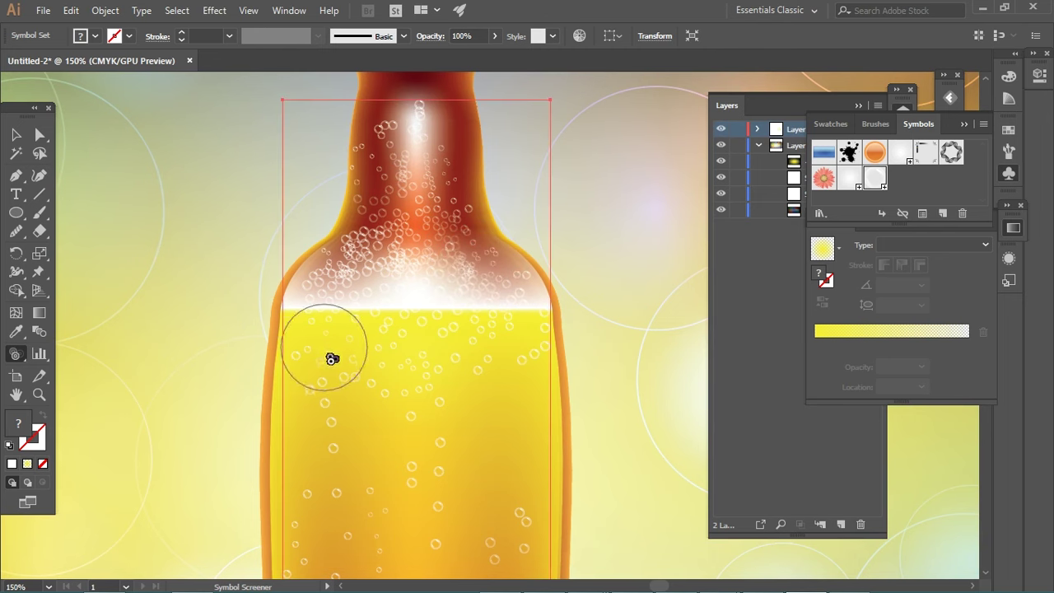
Step: Zoom out and pan to view the whole artwork with nothing selected
key("v")
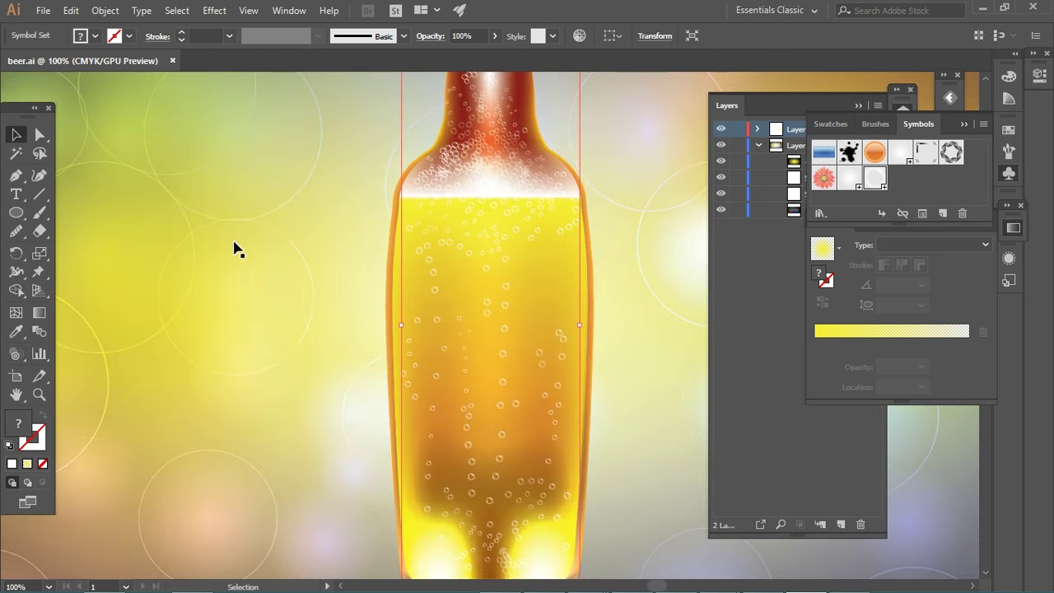
key("ctrl+minus")
key("ctrl+minus")
key("ctrl+minus")
key("v")
left_click(212, 275)
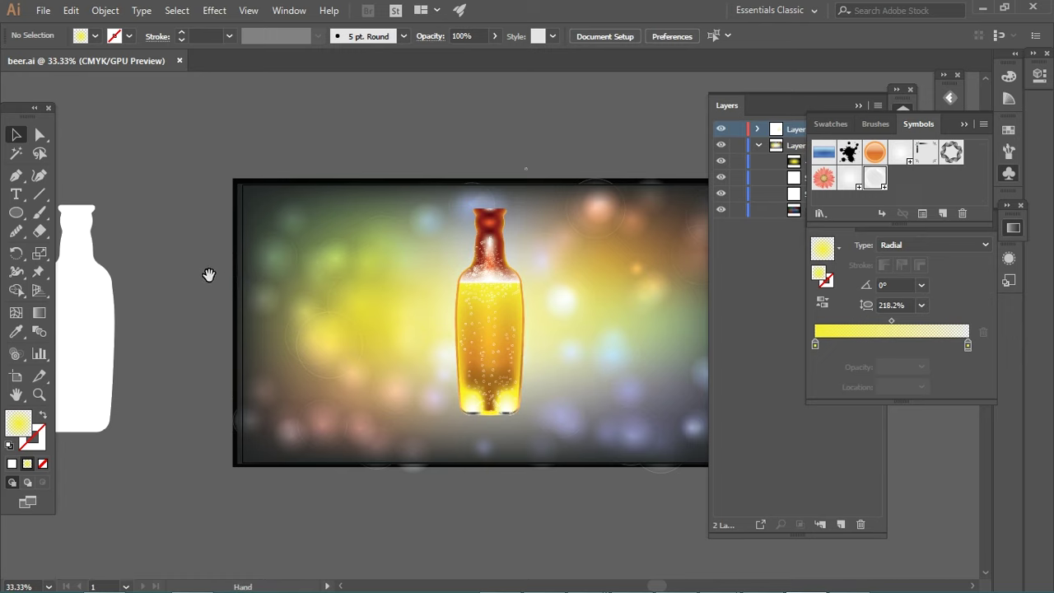
left_click_drag(207, 278, 317, 268)
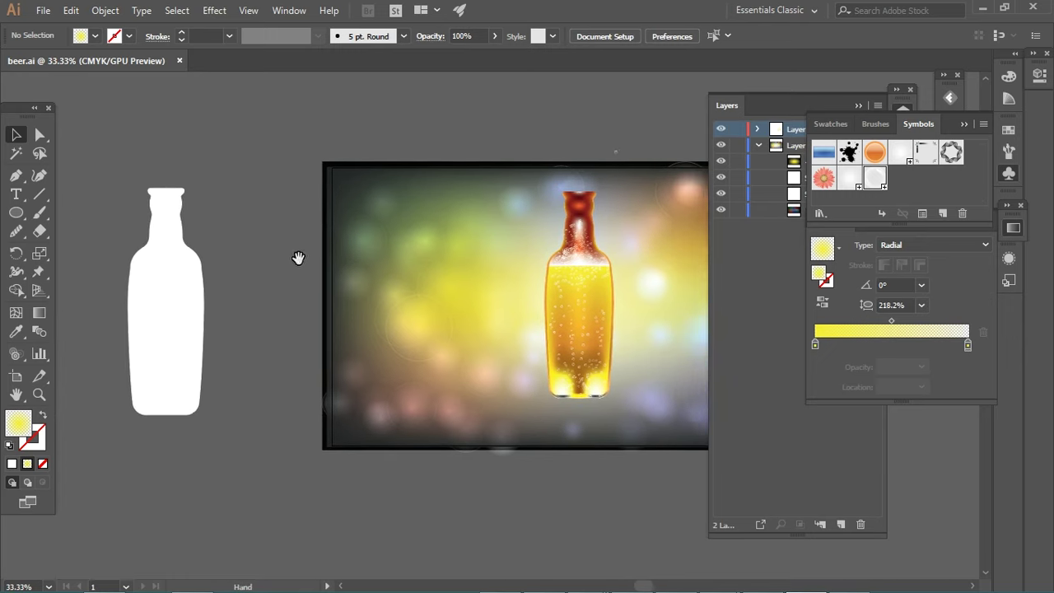
mouse_move(309, 265)
left_mouse_down()
mouse_move(240, 259)
mouse_move(254, 260)
left_mouse_up()
Step: Select the bottle and collapse the Swatches/Symbols and Gradient panels into the dock
left_click(545, 247)
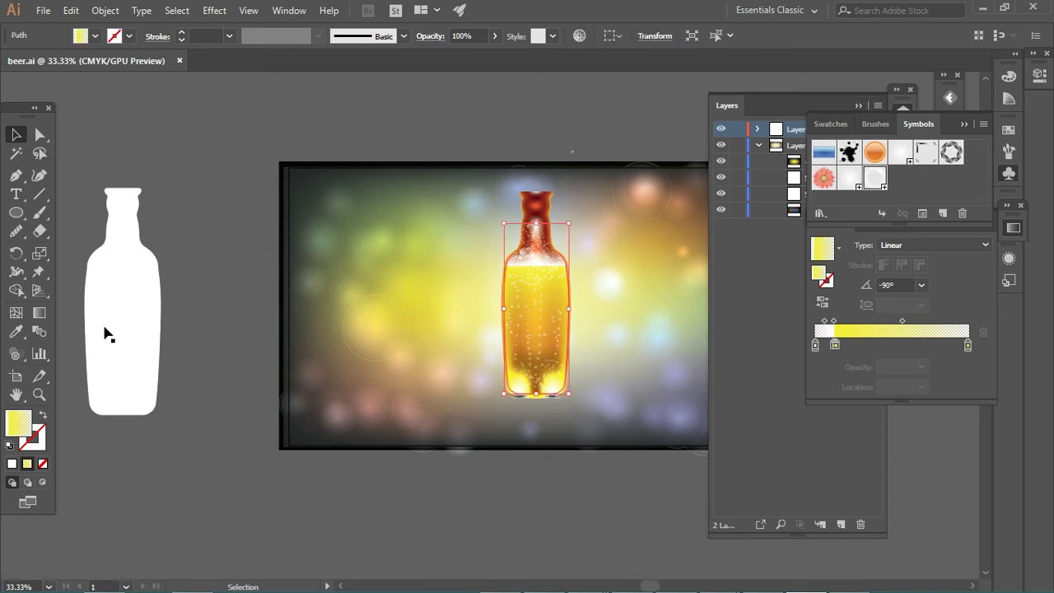
key("ctrl+plus")
key("ctrl+plus")
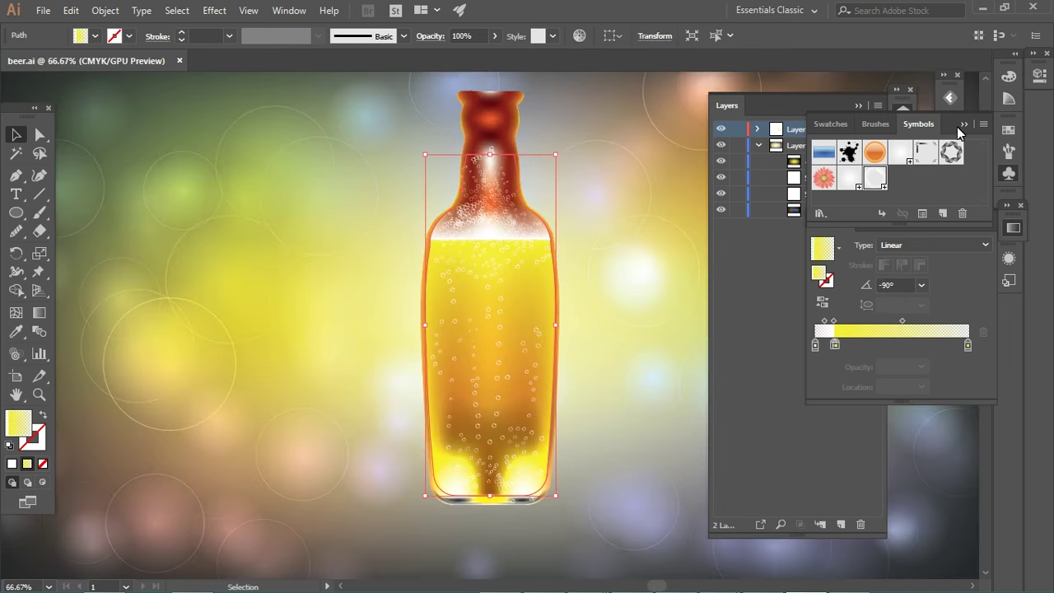
left_click(961, 125)
left_click(963, 217)
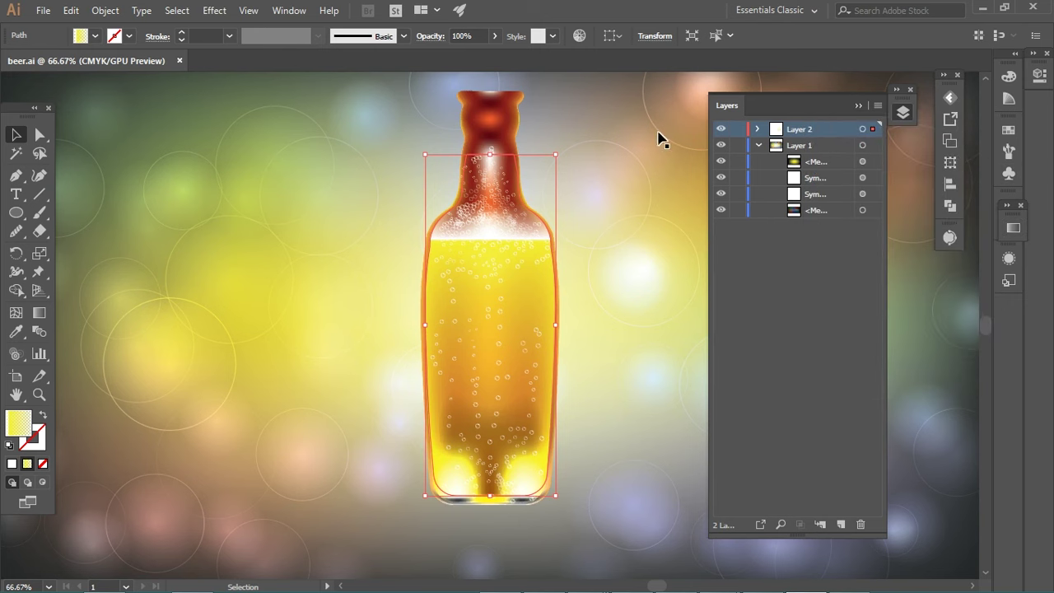
Step: Select the bottle with its bubbles and try Multiply blending in Transparency
left_click_drag(484, 252, 530, 247)
key("ctrl+z")
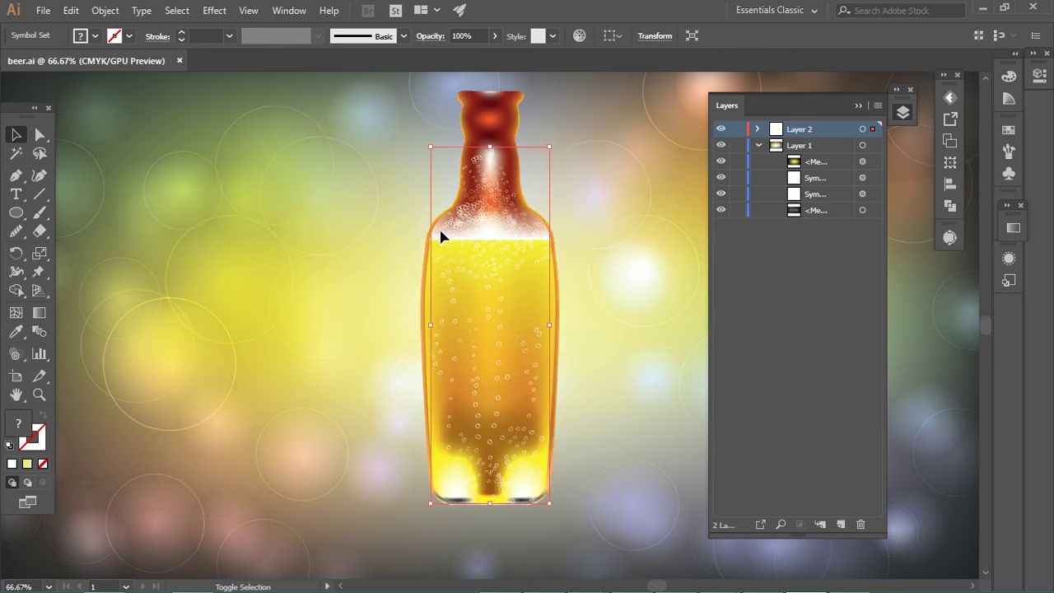
left_click(438, 225, "shift")
left_click(426, 37)
left_click(333, 62)
key("Escape")
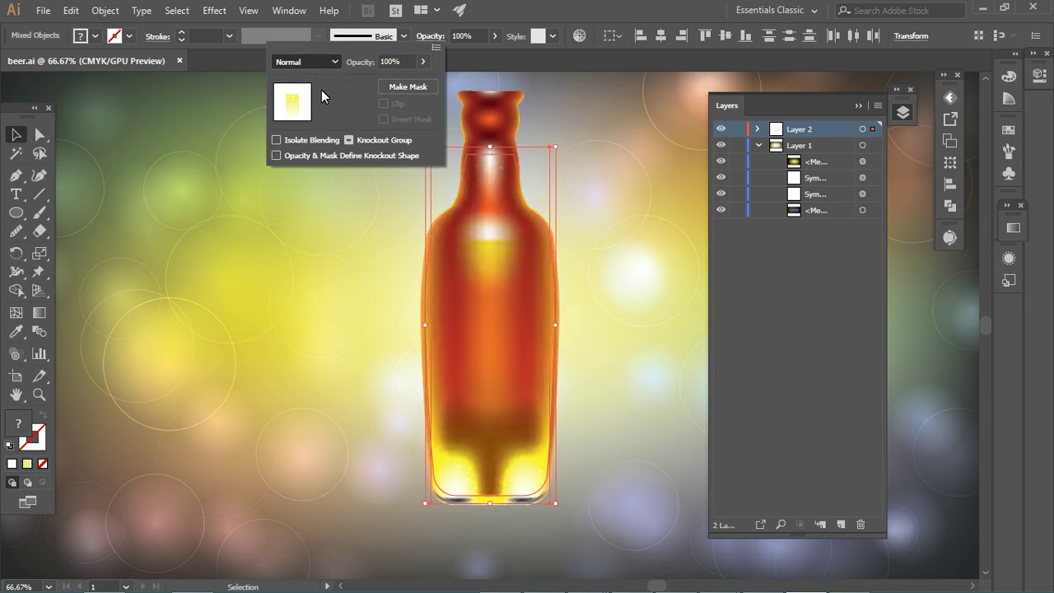
left_click(317, 63)
key("Escape")
Step: Try Overlay, Soft Light and Lighten blend modes, settling on Soft Light
key("Down")
key("Down")
key("Down")
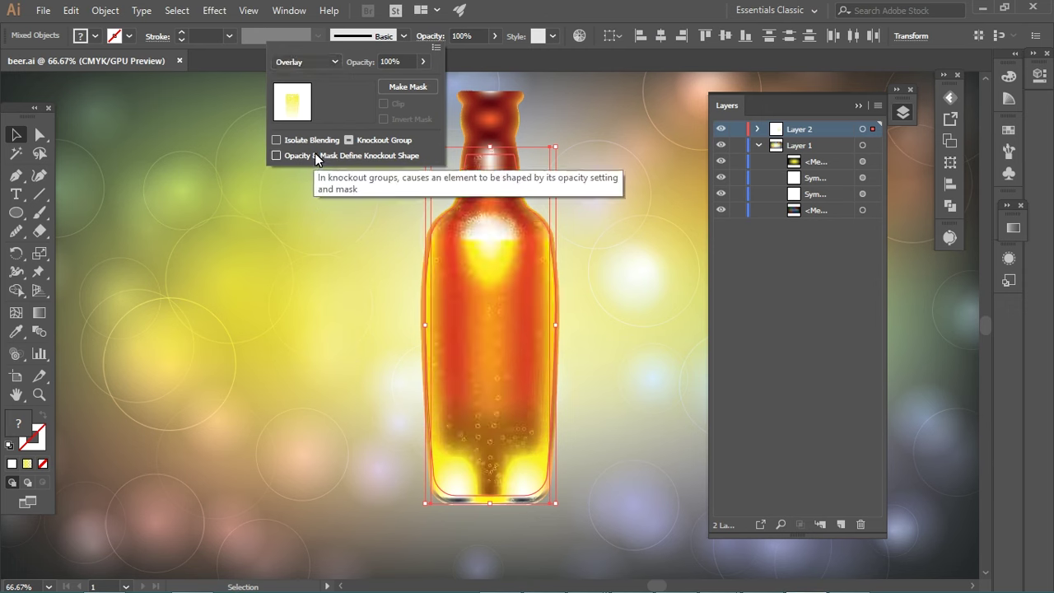
left_click(314, 61)
left_click(317, 223)
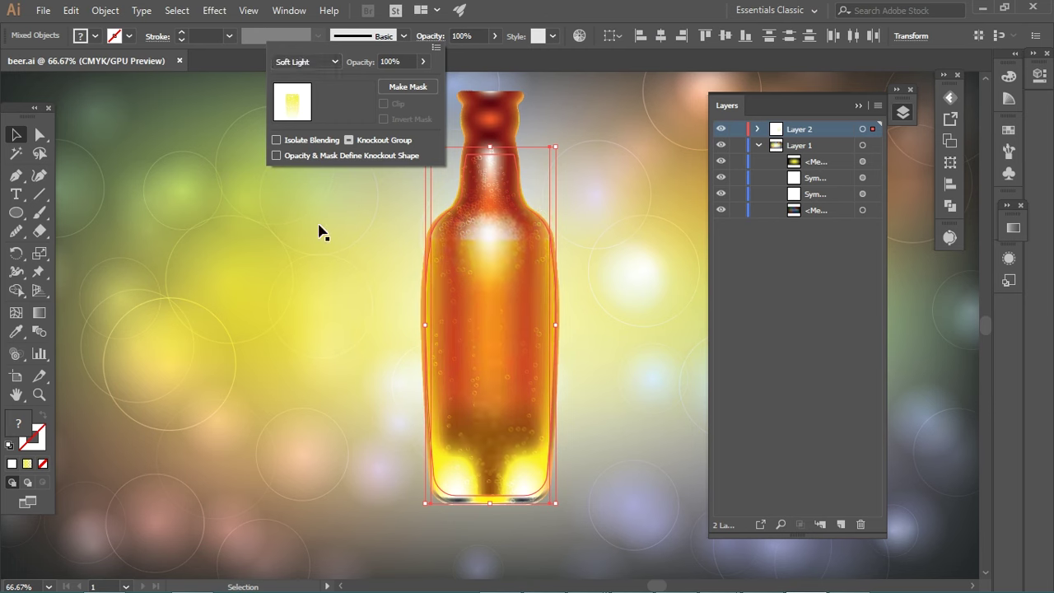
left_click(323, 63)
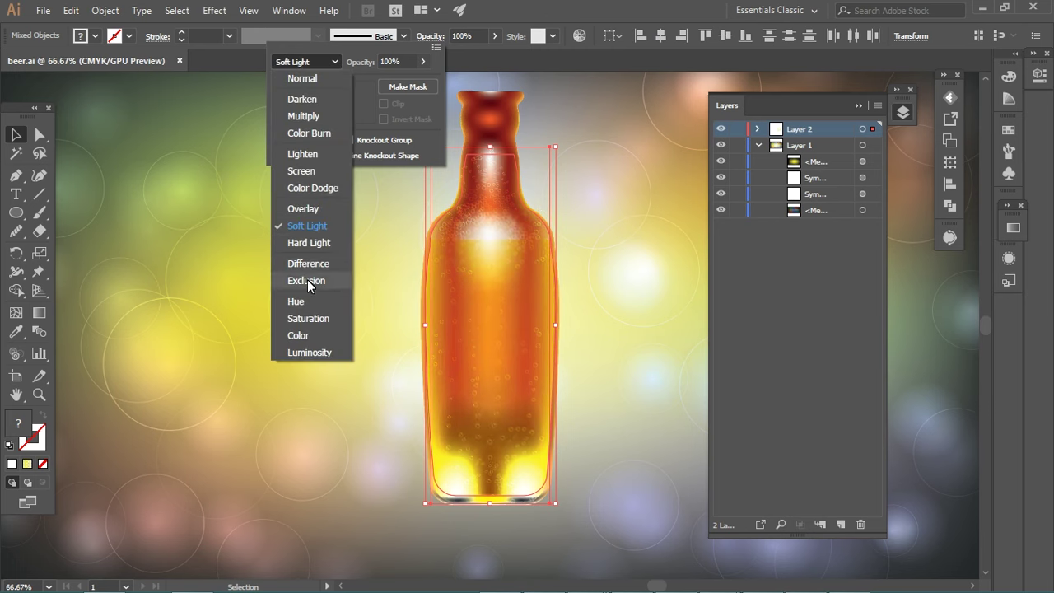
left_click(301, 154)
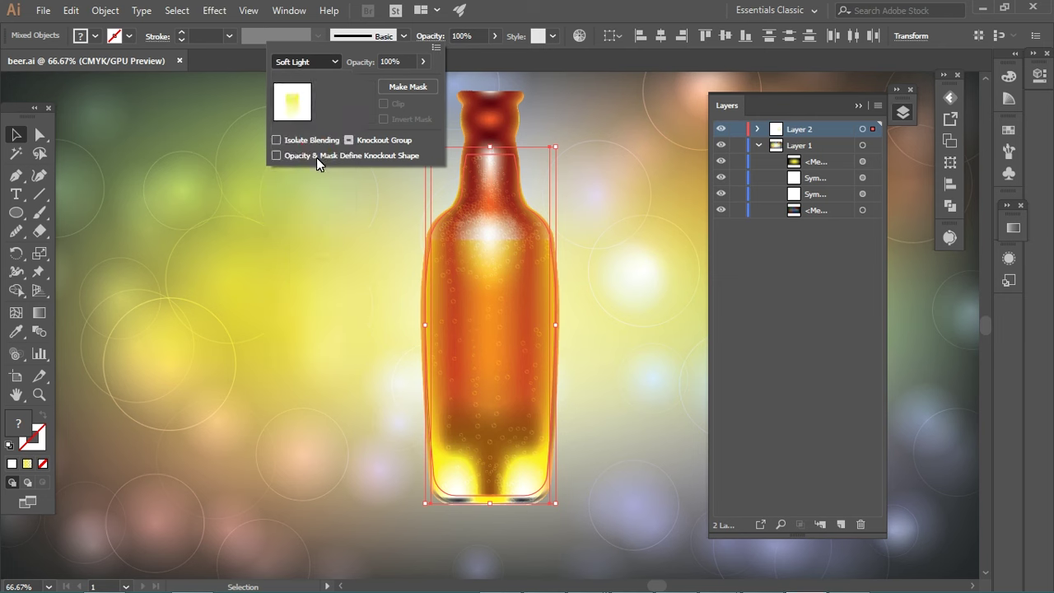
left_click(329, 71)
key("Escape")
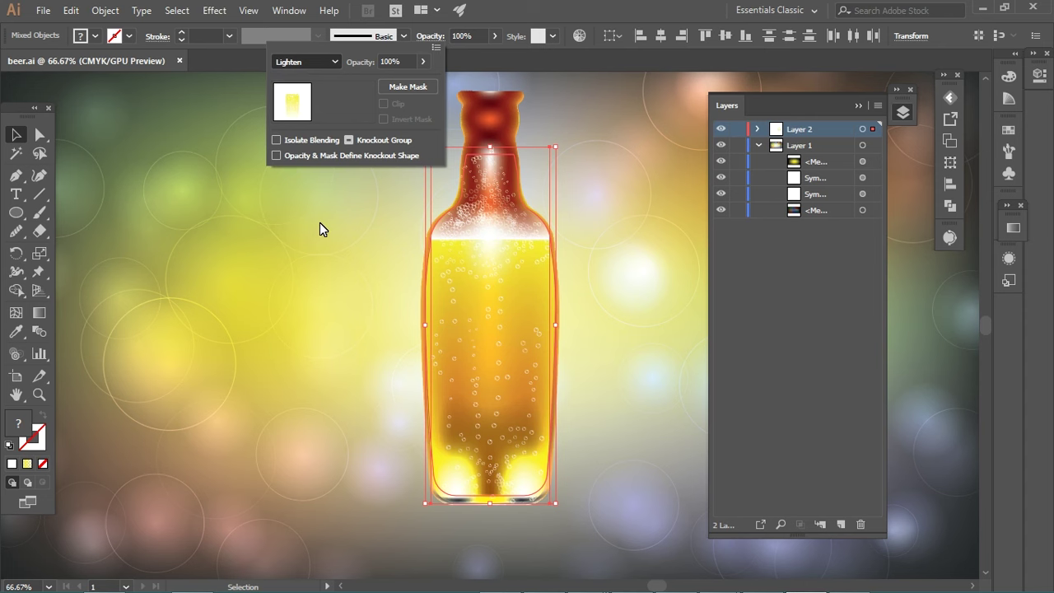
key("Down")
key("Down")
key("Down")
key("Return")
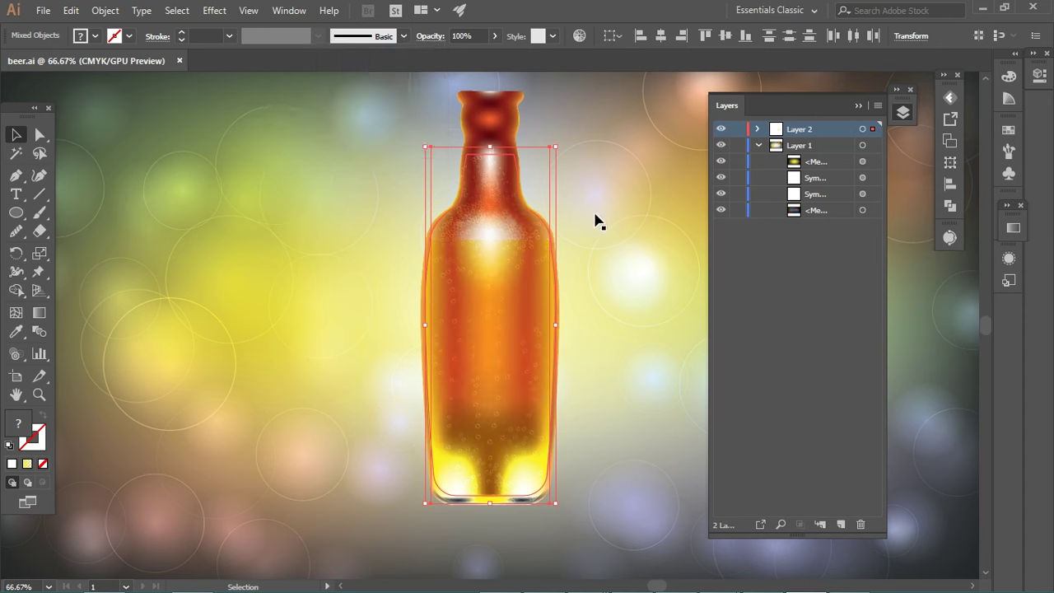
left_click(607, 231)
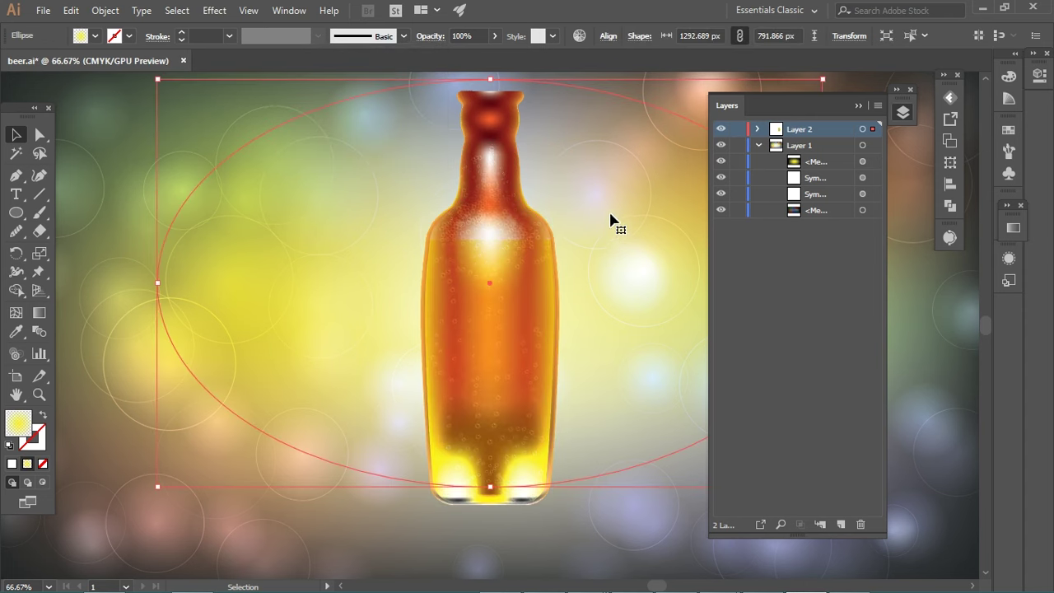
key("ctrl")
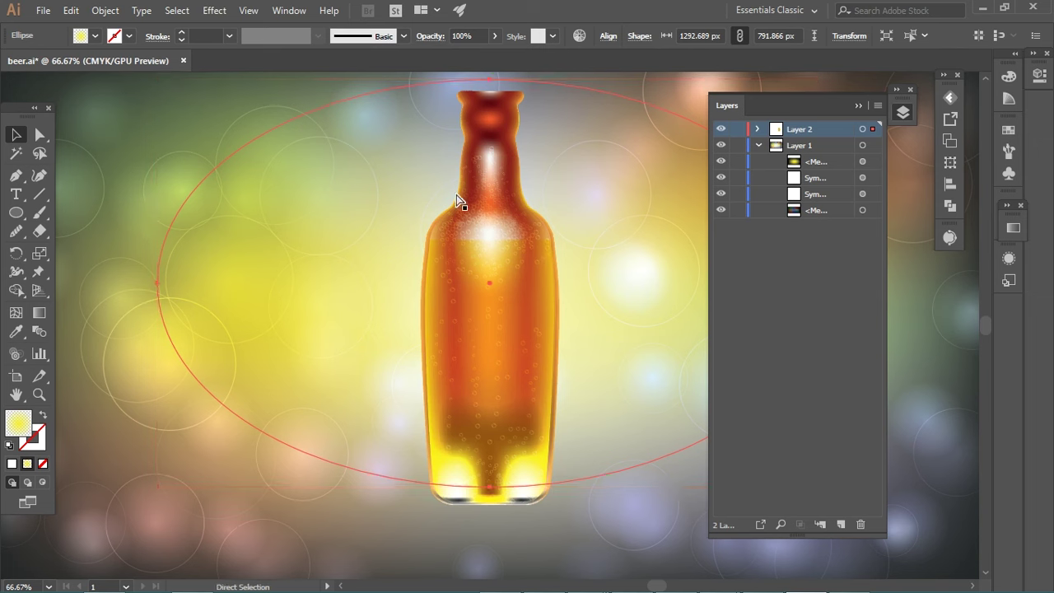
key("ctrl+z")
left_click(430, 36)
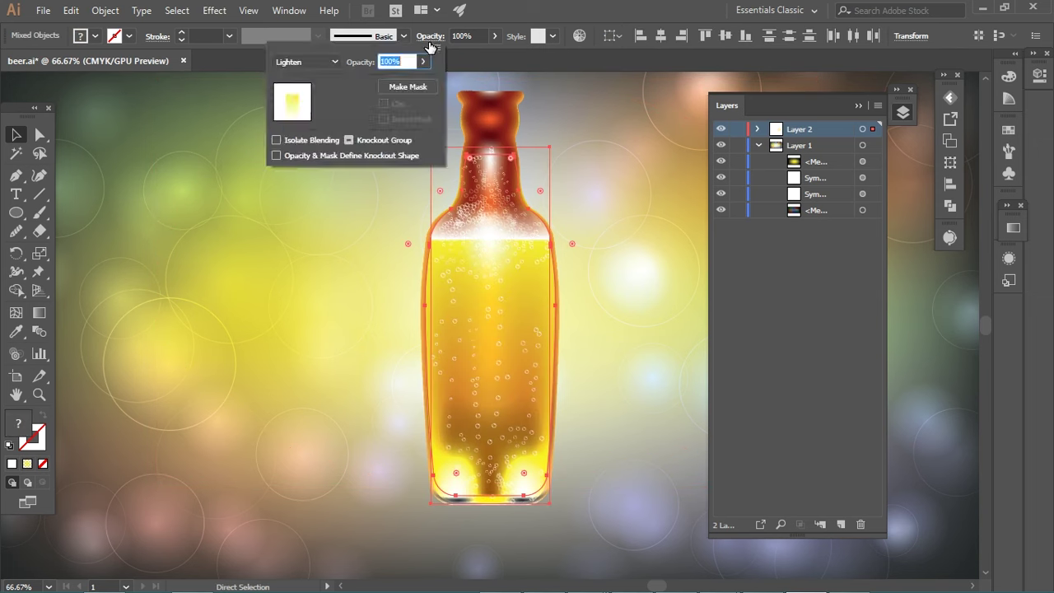
left_click(306, 62)
key("Escape")
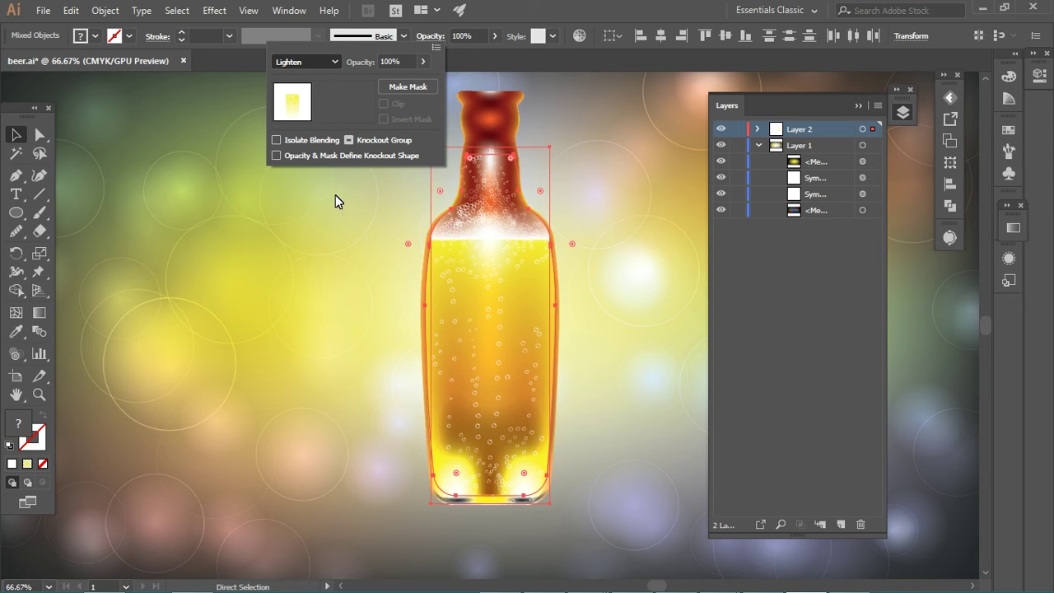
key("Down")
key("Down")
key("Down")
left_click(315, 62)
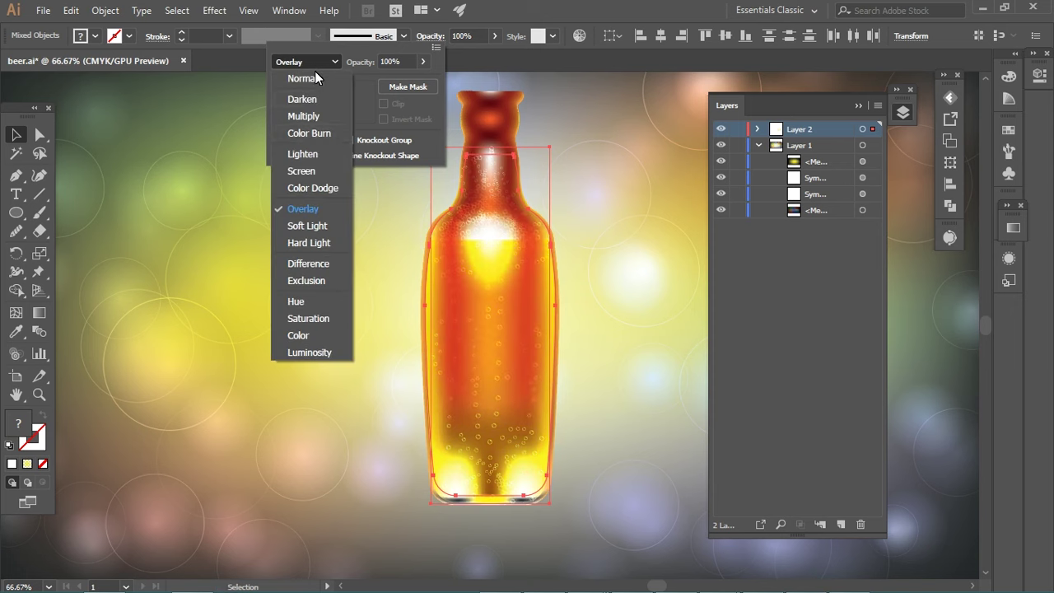
key("Escape")
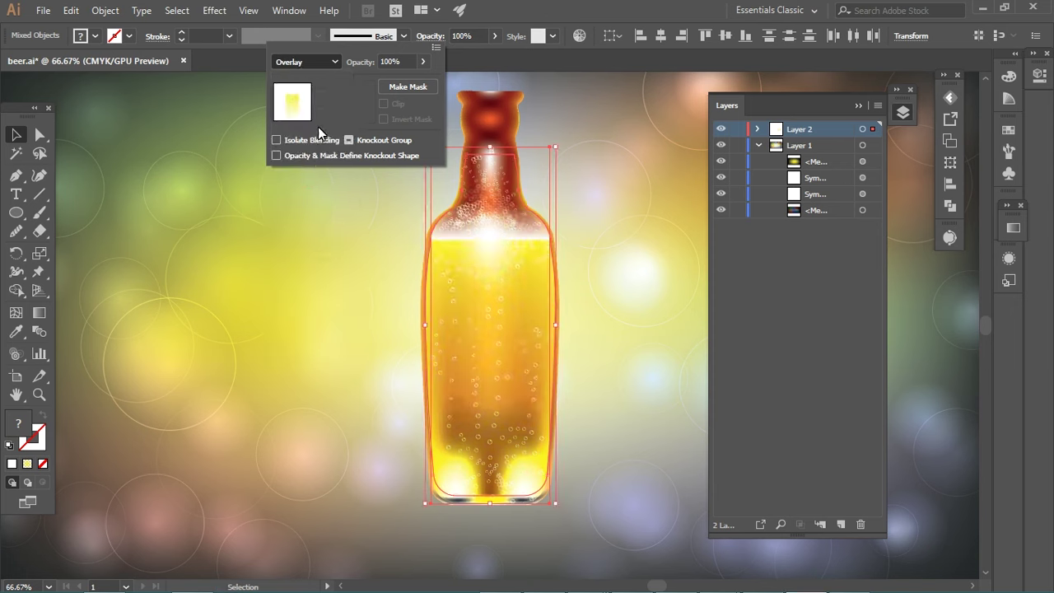
left_click(317, 62)
key("Escape")
key("Down")
key("Down")
key("Down")
left_click_drag(557, 308, 626, 292)
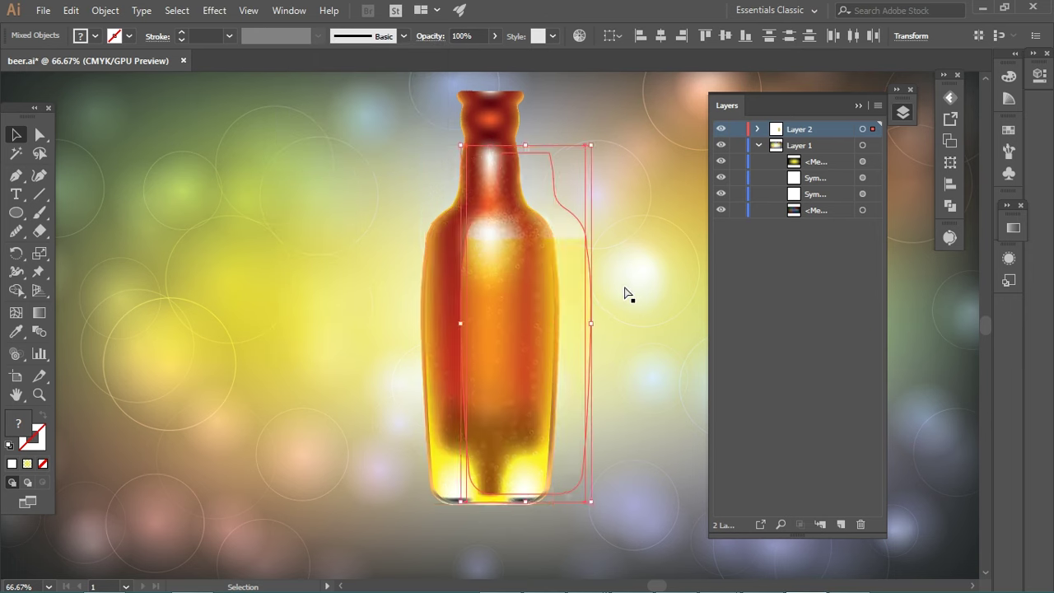
key("ctrl+z")
left_click(618, 294)
left_click(531, 288)
left_click_drag(527, 288, 366, 271)
Step: Lock the glow ellipse in Layer 2 and the background mesh in Layer 1
key("ctrl+z")
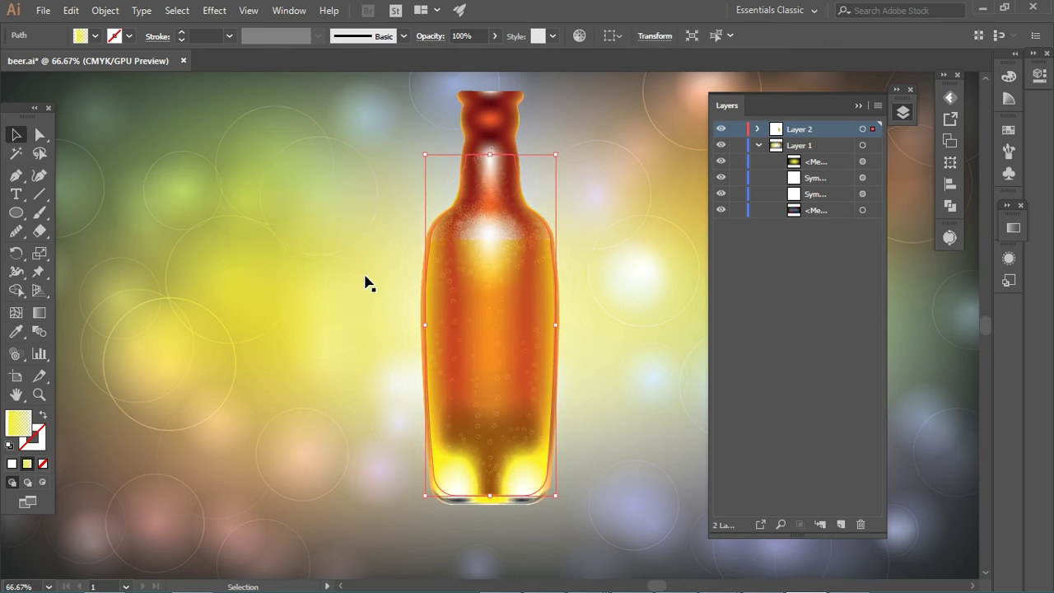
left_click(305, 348)
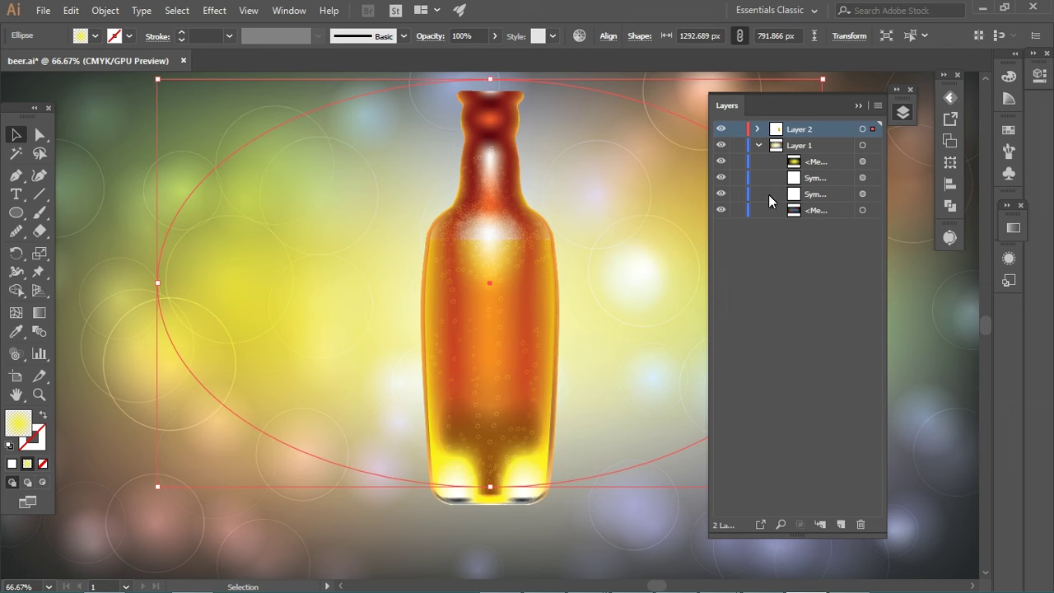
left_click(780, 524)
left_click(736, 242)
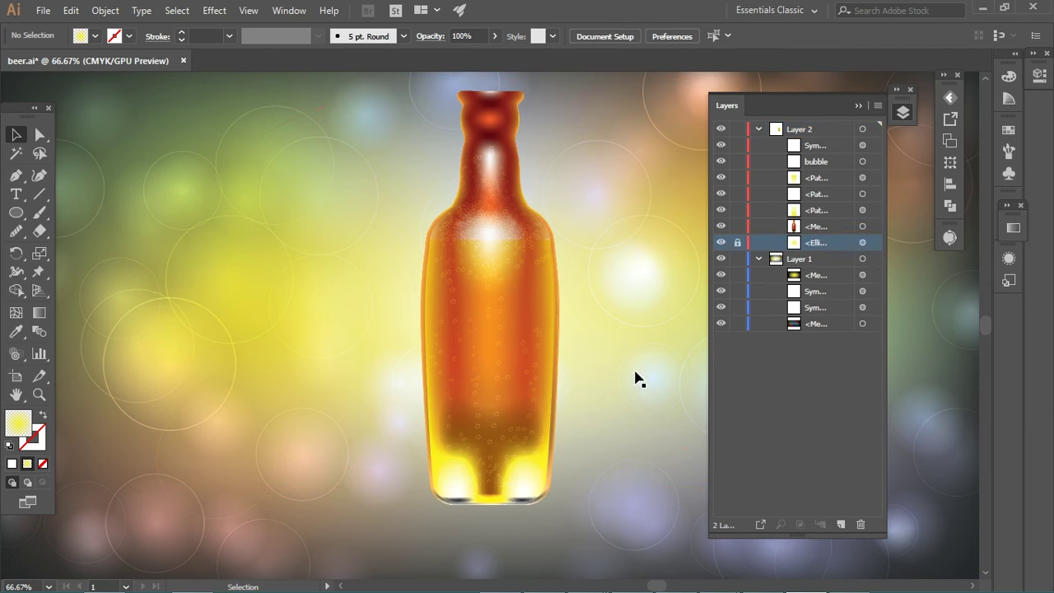
left_click(578, 480)
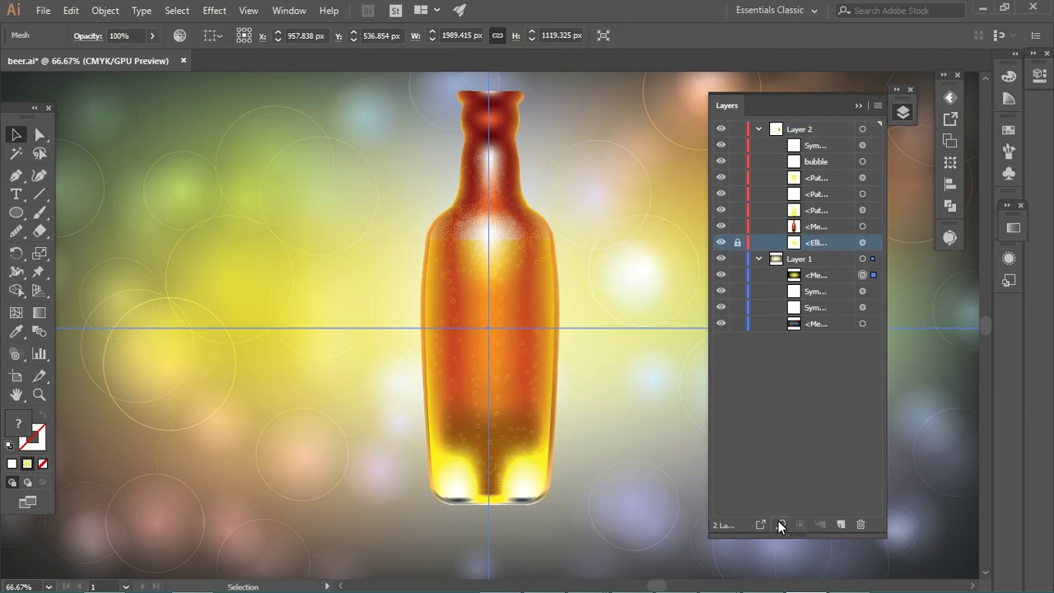
left_click(737, 274)
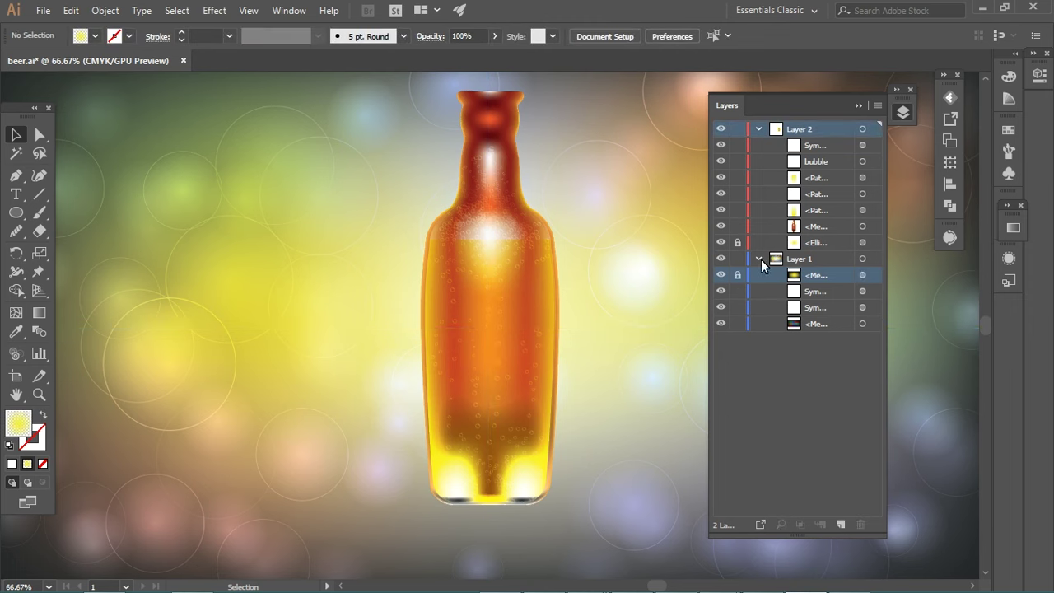
left_click(758, 259)
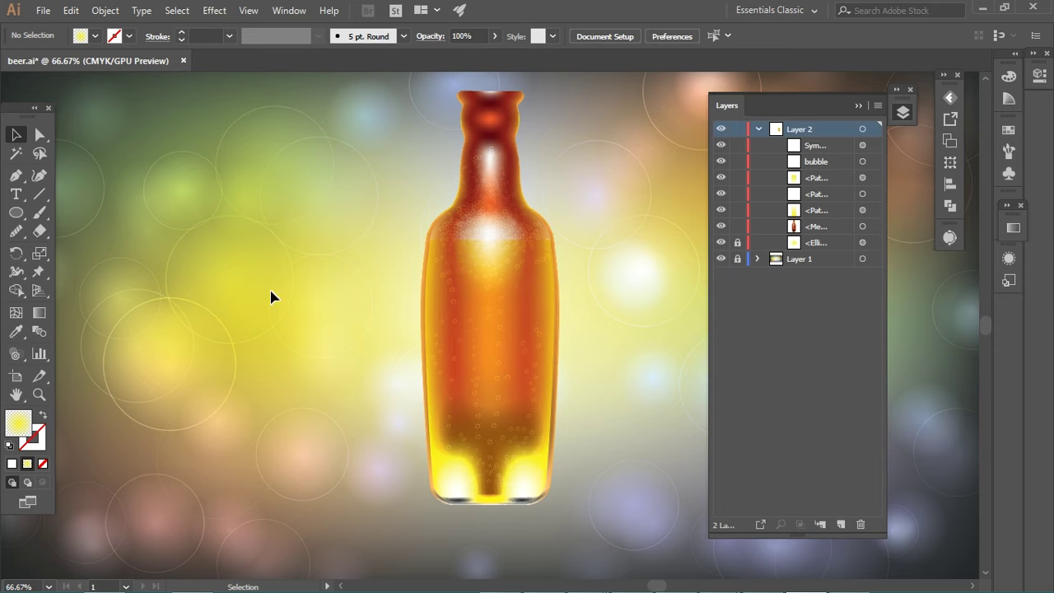
Step: Zoom out and pan to bring the white bottle silhouette into view and select it
key("ctrl+minus")
left_click_drag(285, 282, 522, 278)
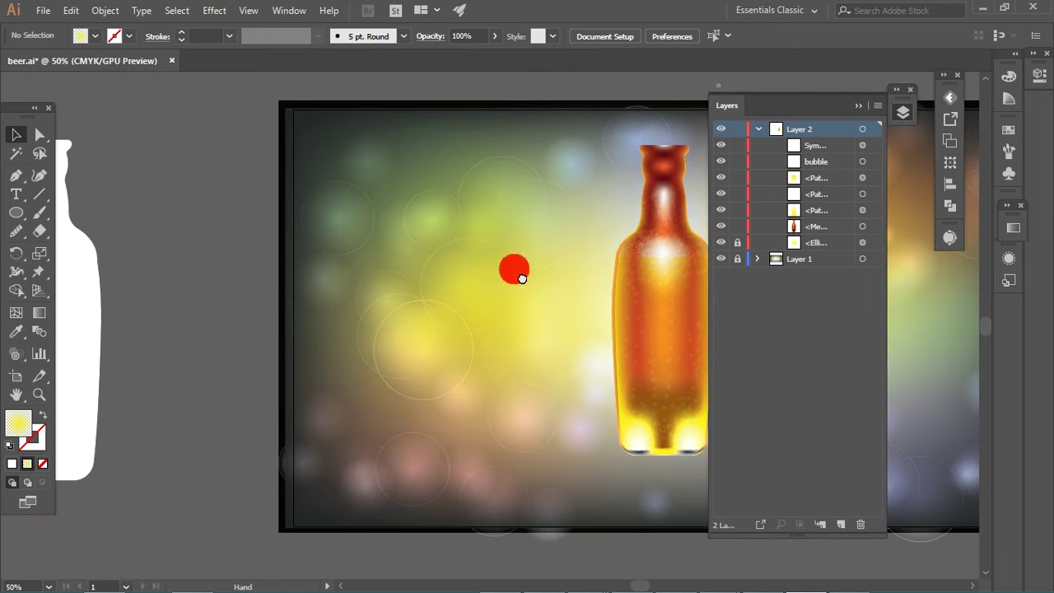
left_click(92, 328)
Step: Move the white silhouette onto the artboard, scale it to the beer bottle, and duplicate it slightly offset
left_click_drag(92, 328, 438, 338)
mouse_move(513, 120)
left_mouse_down()
mouse_move(511, 155)
mouse_move(516, 146)
left_mouse_up()
scroll(519, 150, "up", 3)
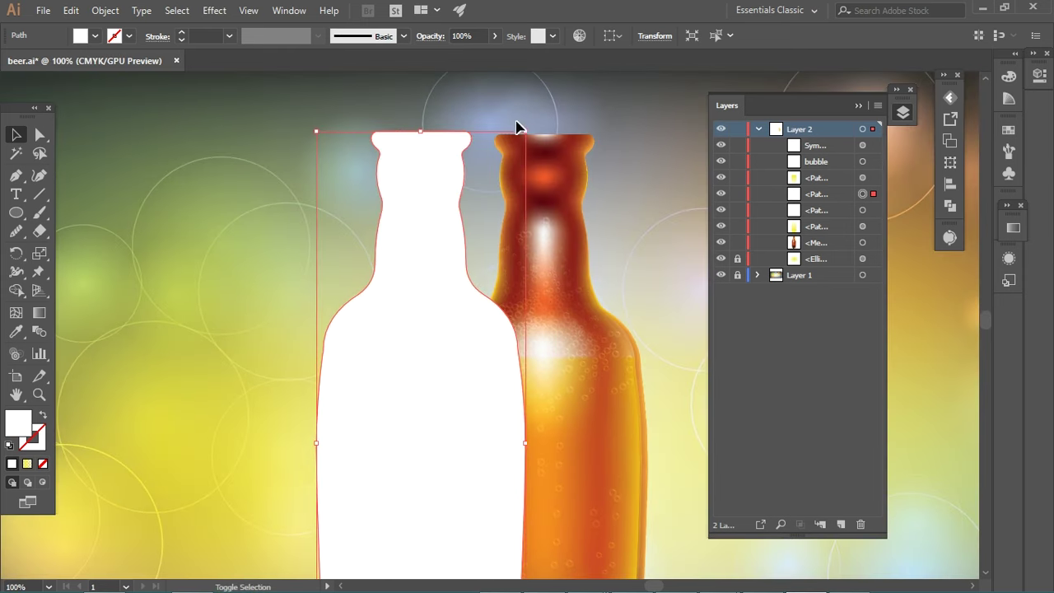
left_click_drag(518, 127, 532, 140)
left_click_drag(447, 260, 433, 262)
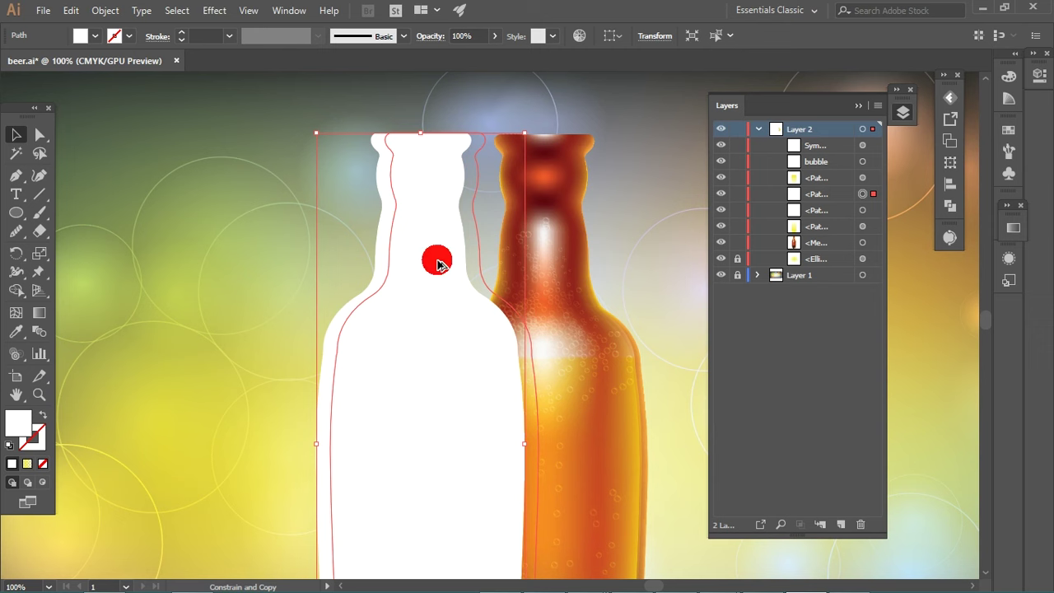
mouse_move(434, 262)
left_mouse_down()
mouse_move(442, 236)
mouse_move(433, 223)
left_mouse_up()
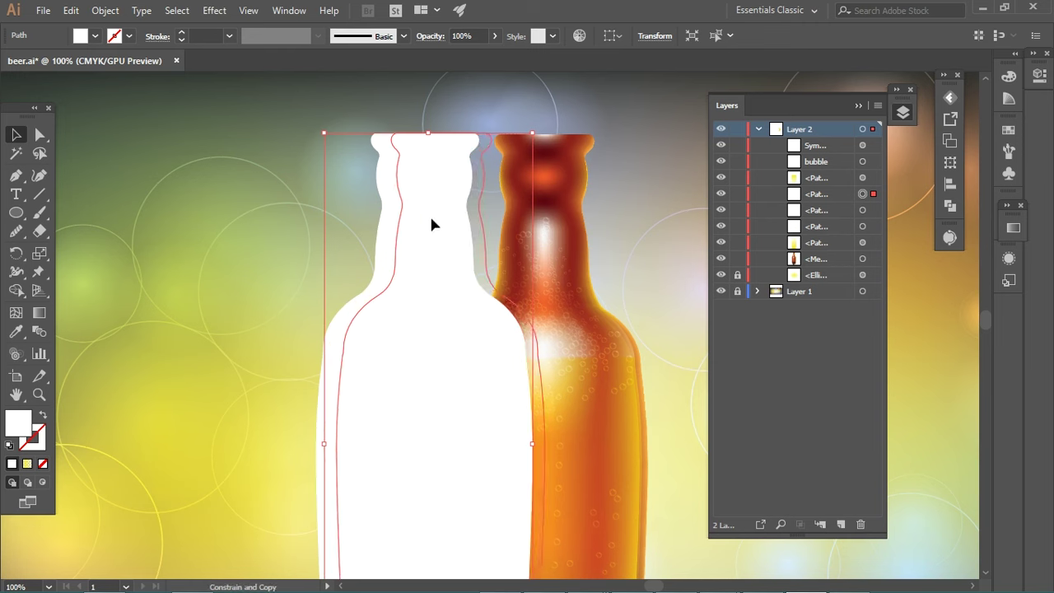
Step: Shift one white bottle shape left so the two silhouettes partly overlap
left_click(391, 188, "shift")
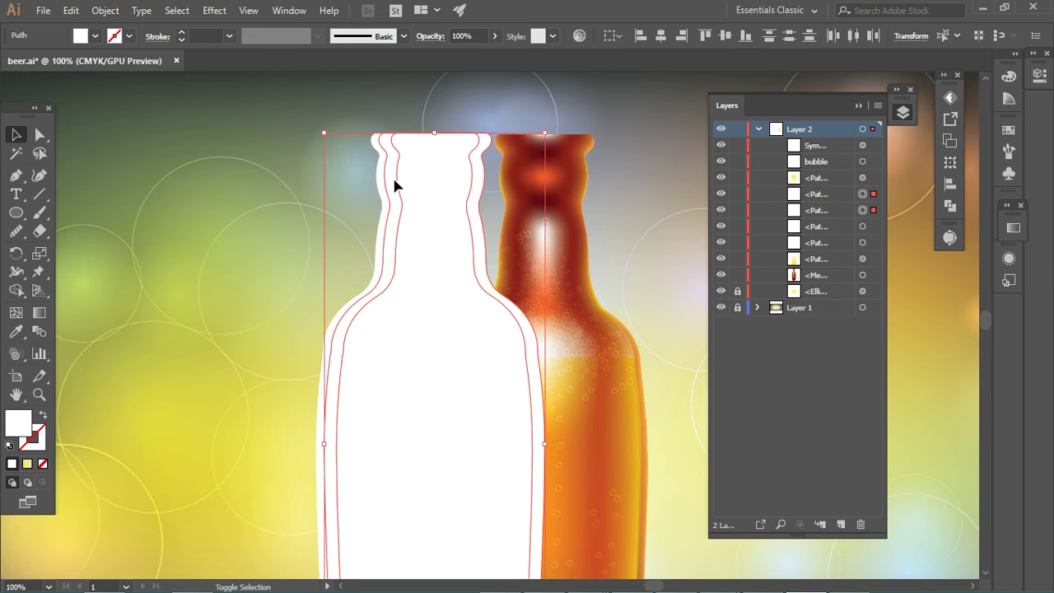
left_click(381, 145)
left_click(387, 178)
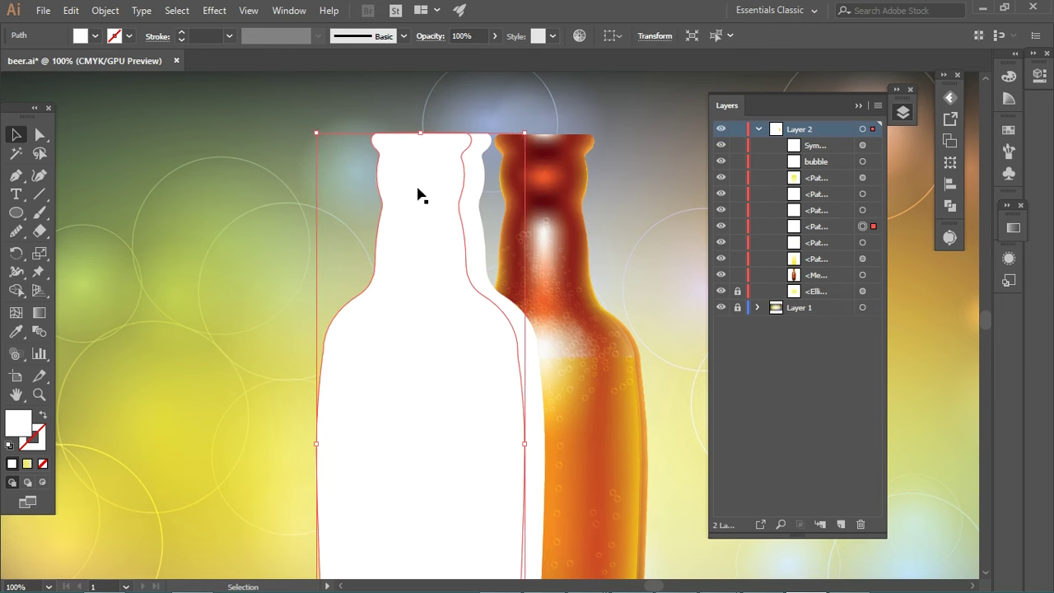
left_click_drag(418, 184, 301, 189)
left_click(404, 192)
left_click_drag(404, 192, 352, 197)
key("ctrl+z")
left_click_drag(419, 176, 320, 176)
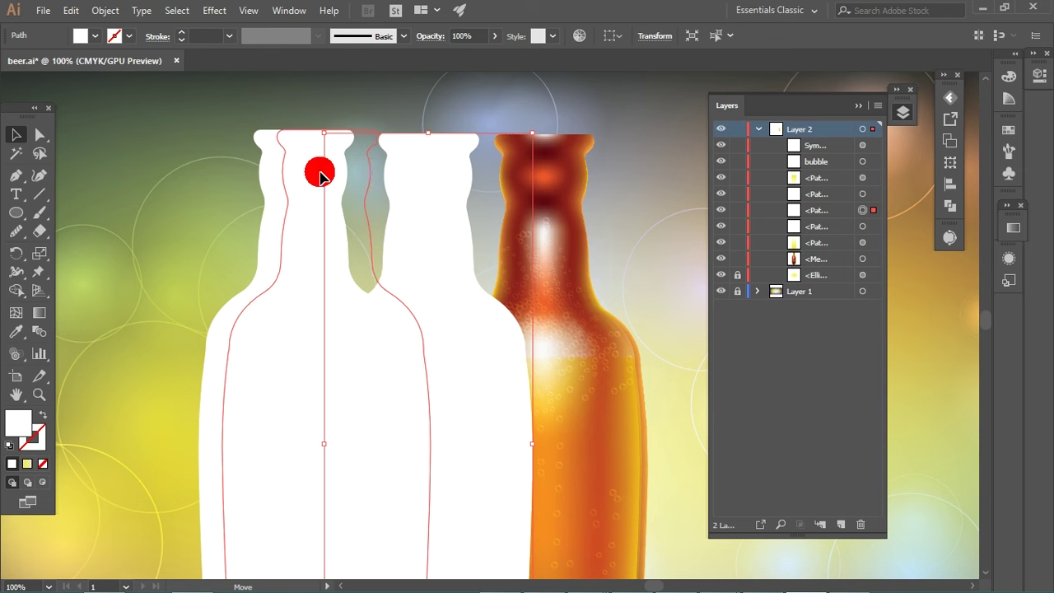
left_click_drag(320, 176, 321, 176)
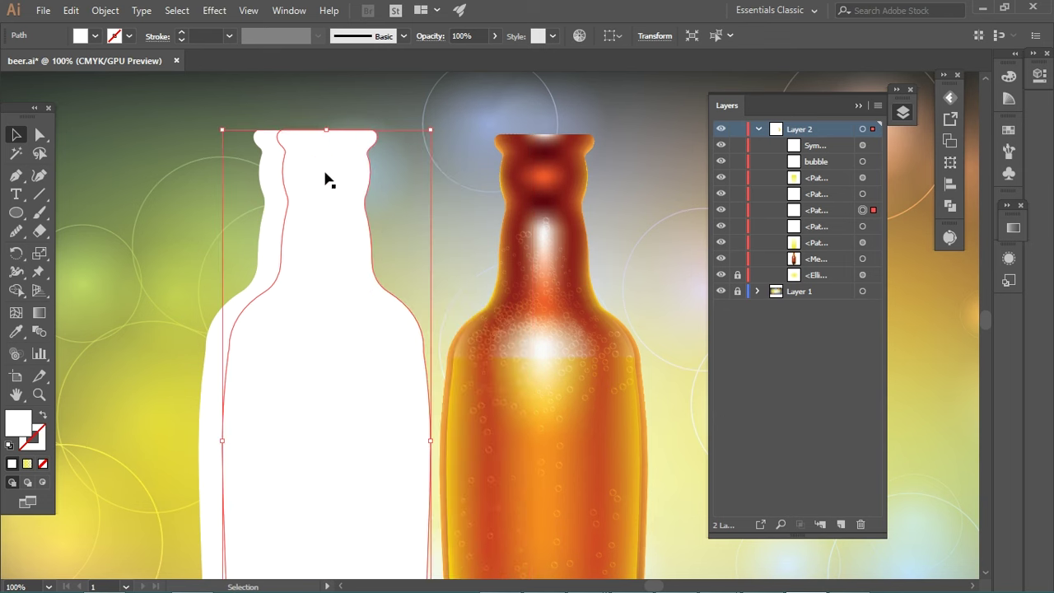
Step: Divide both white bottles with Pathfinder and select the right-hand piece
left_click(276, 202, "shift")
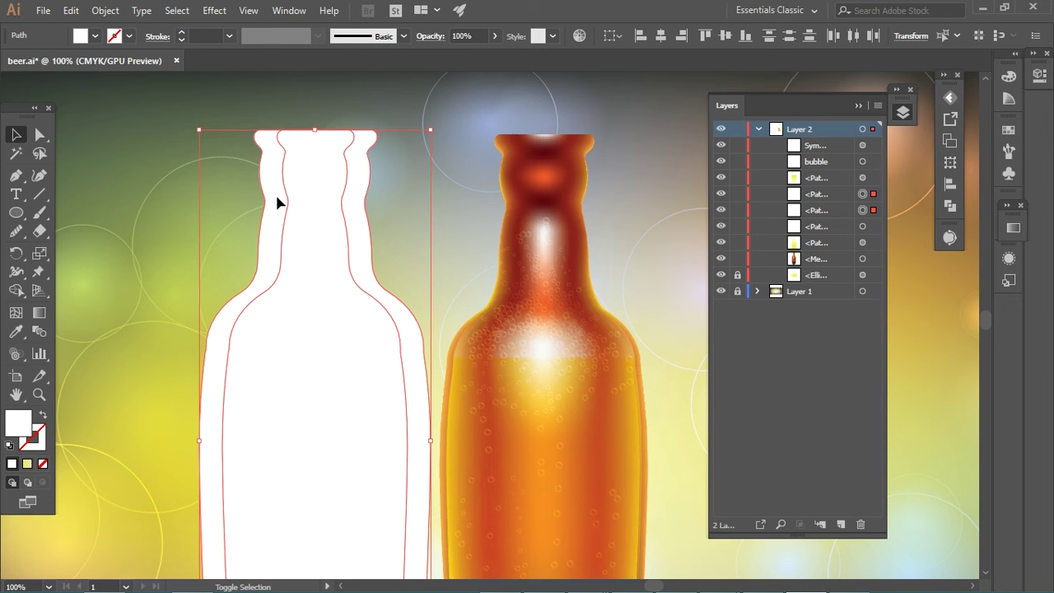
left_click(949, 206)
left_click(771, 167)
left_click(448, 177)
left_click(360, 211)
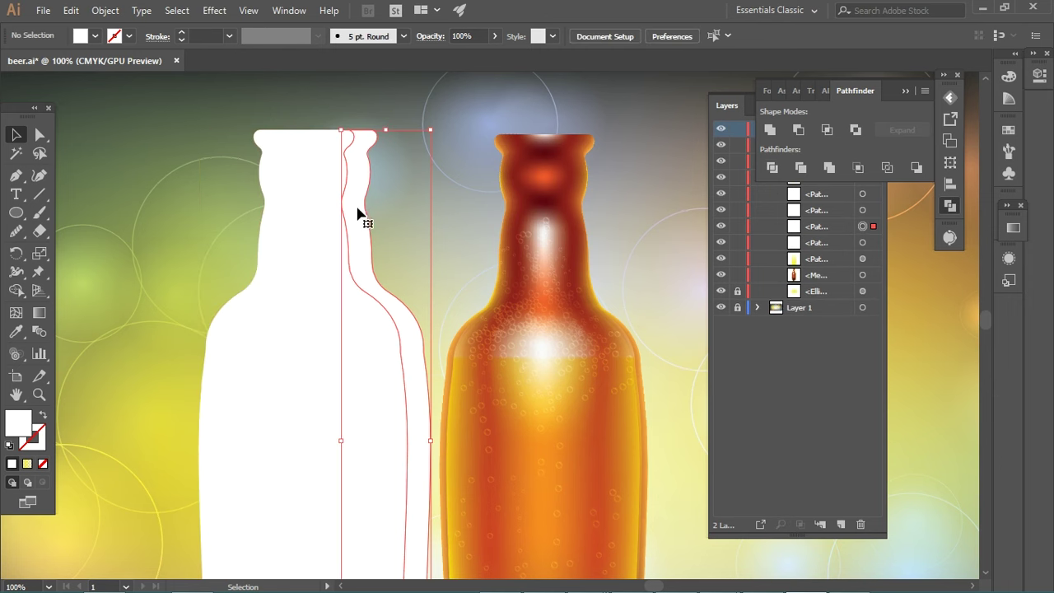
Step: Move the white outline pieces over the amber bottle and shrink them around their centre
left_click(271, 226, "shift")
left_click_drag(357, 227, 493, 223)
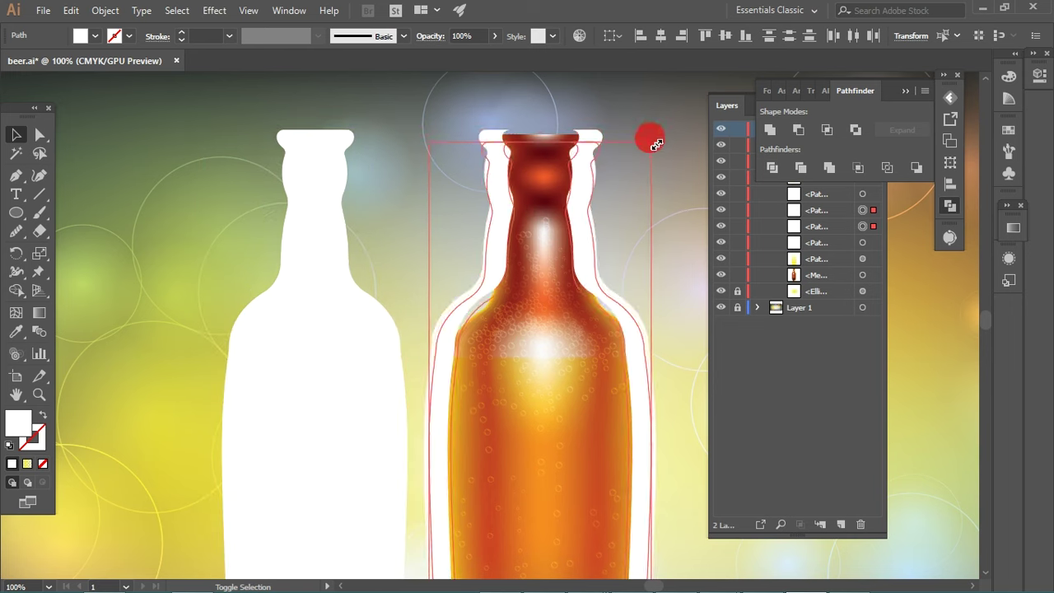
left_click_drag(656, 144, 651, 156)
scroll(593, 212, "down", 1)
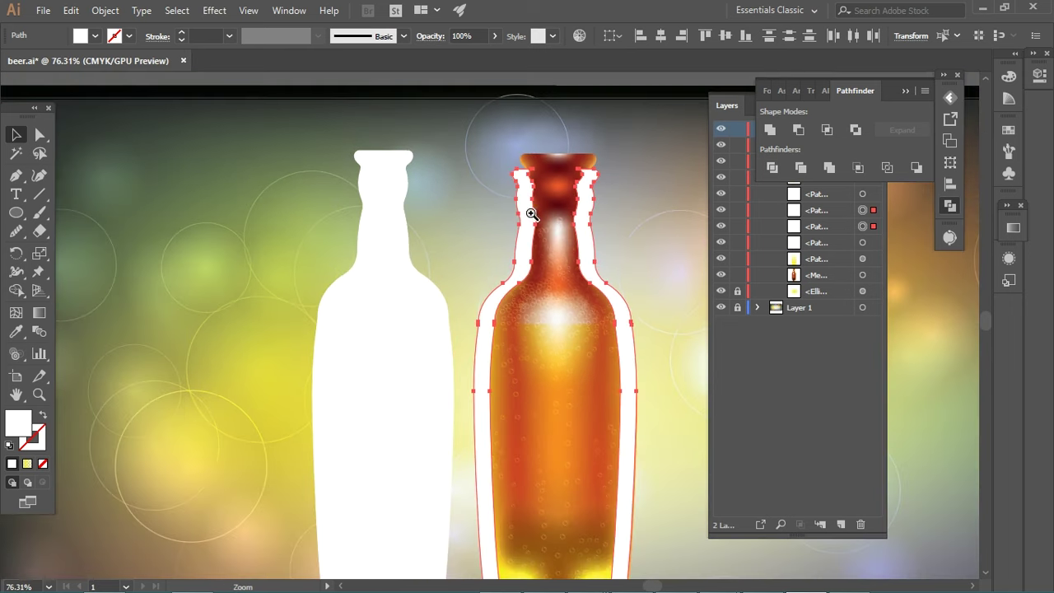
mouse_move(548, 258)
left_mouse_down()
mouse_move(494, 185)
mouse_move(499, 200)
left_mouse_up()
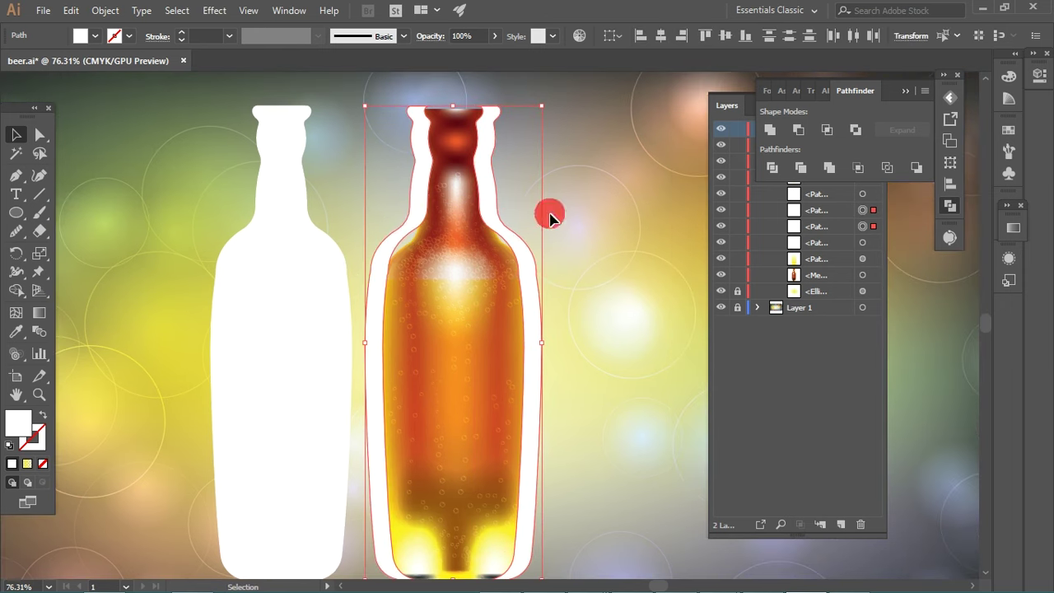
Step: Pull the outline's right half off to the right and nudge the left strip right
left_click_drag(549, 212, 631, 212)
left_click(434, 229)
key("shift+Right")
key("shift+Right")
key("shift+Right")
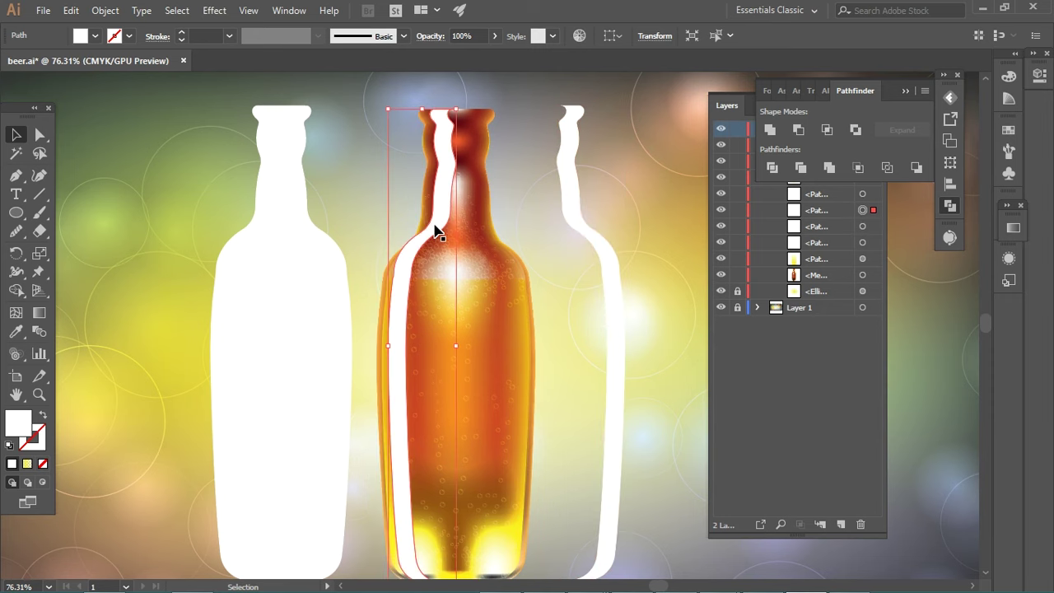
scroll(436, 164, "down", 1)
left_click(436, 192)
left_click(443, 132)
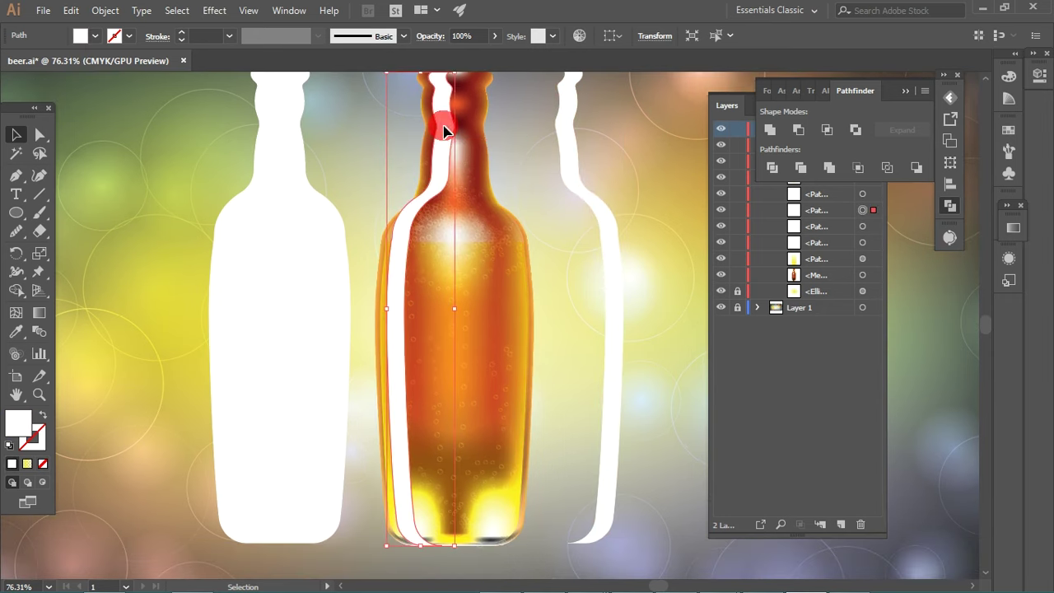
scroll(461, 153, "up", 1)
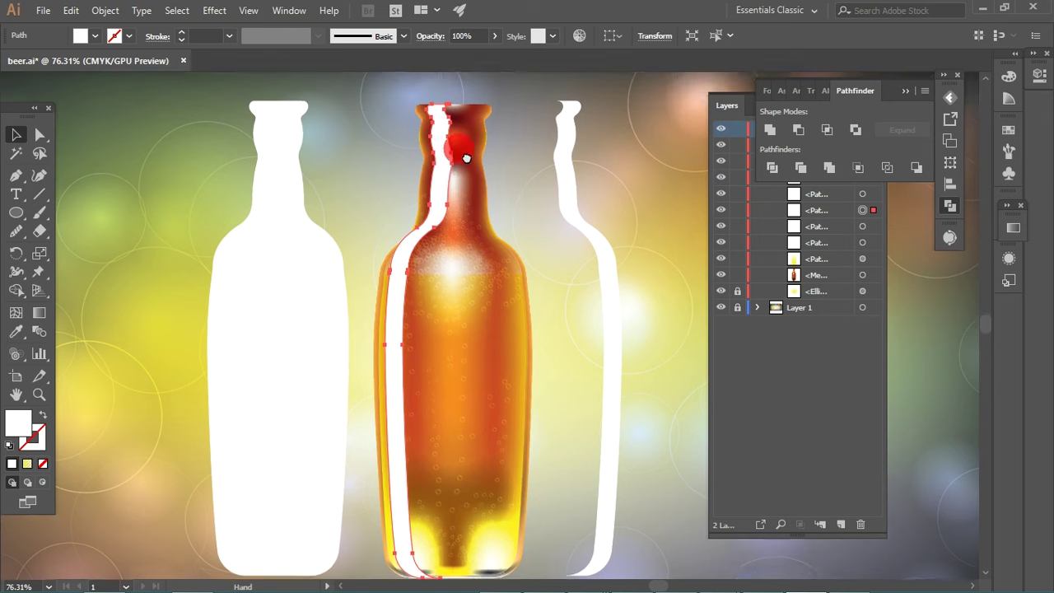
Step: In isolation mode, delete the strip's outer-edge anchors and join its open bottom ends
double_click(434, 195)
key("a")
left_click_drag(428, 123, 437, 201)
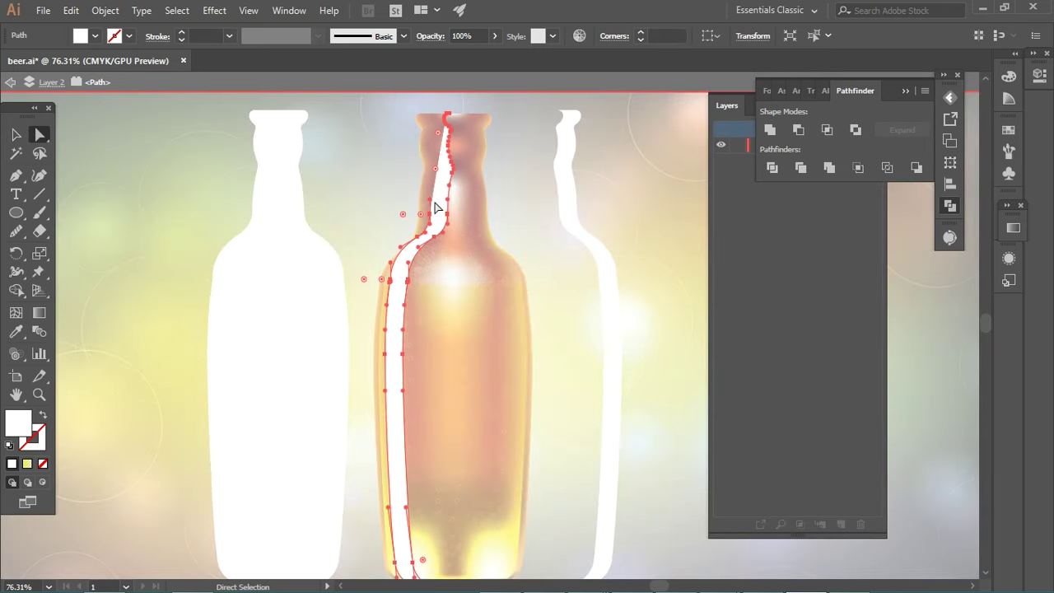
scroll(424, 197, "down", 1)
left_click(412, 176)
left_click(394, 383)
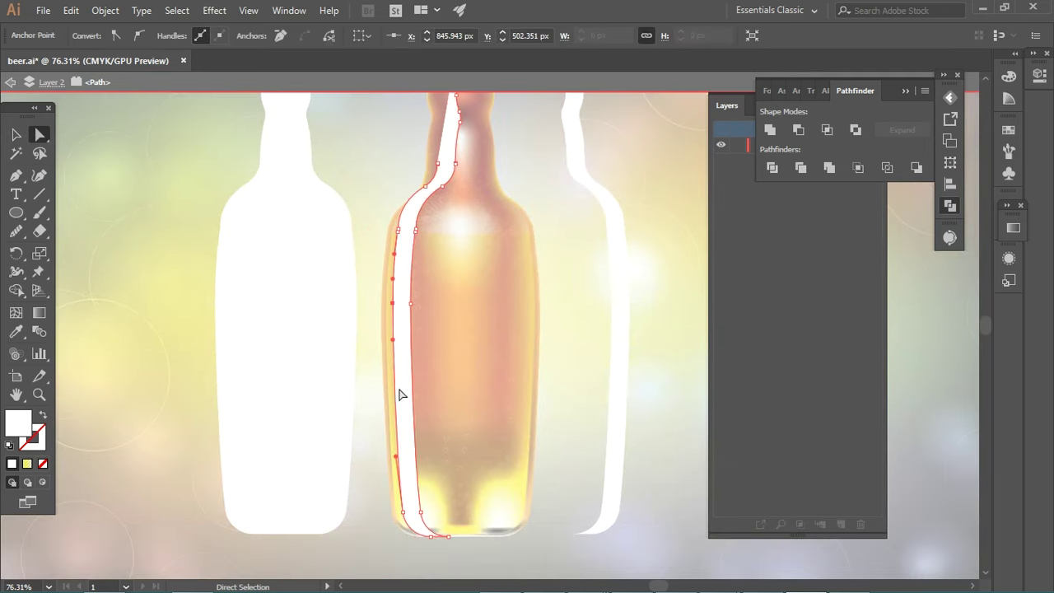
key("Delete")
left_click(404, 510)
left_click(431, 540)
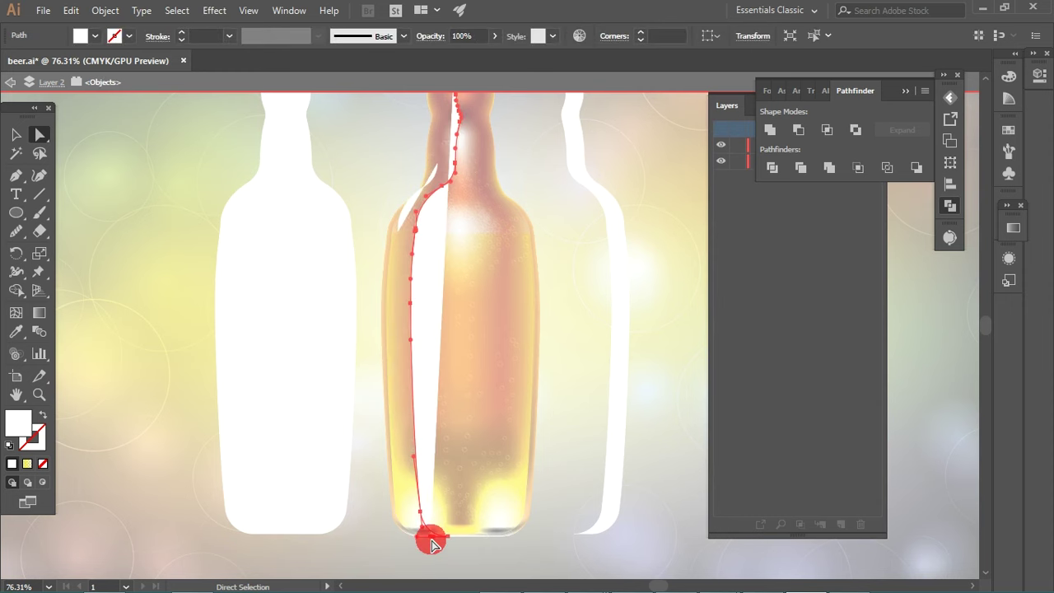
left_click(418, 536)
key("ctrl+j")
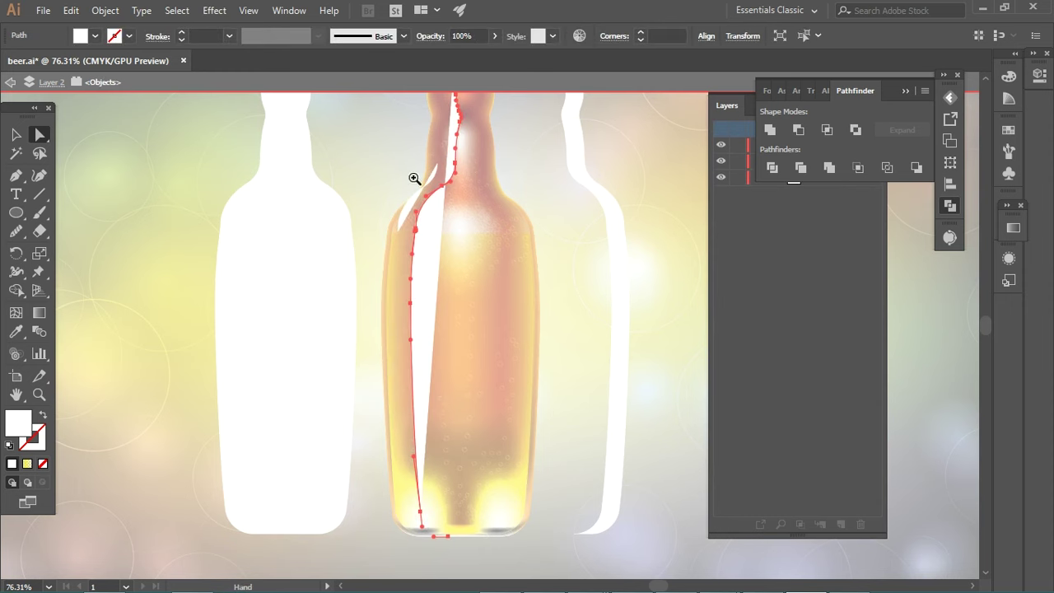
Step: Adjust the sliver's neck anchors and exit isolation mode
left_click_drag(414, 178, 510, 242)
mouse_move(414, 140)
left_mouse_down()
mouse_move(468, 182)
mouse_move(419, 207)
left_mouse_up()
left_click(404, 277)
key("ctrl+minus")
key("ctrl+minus")
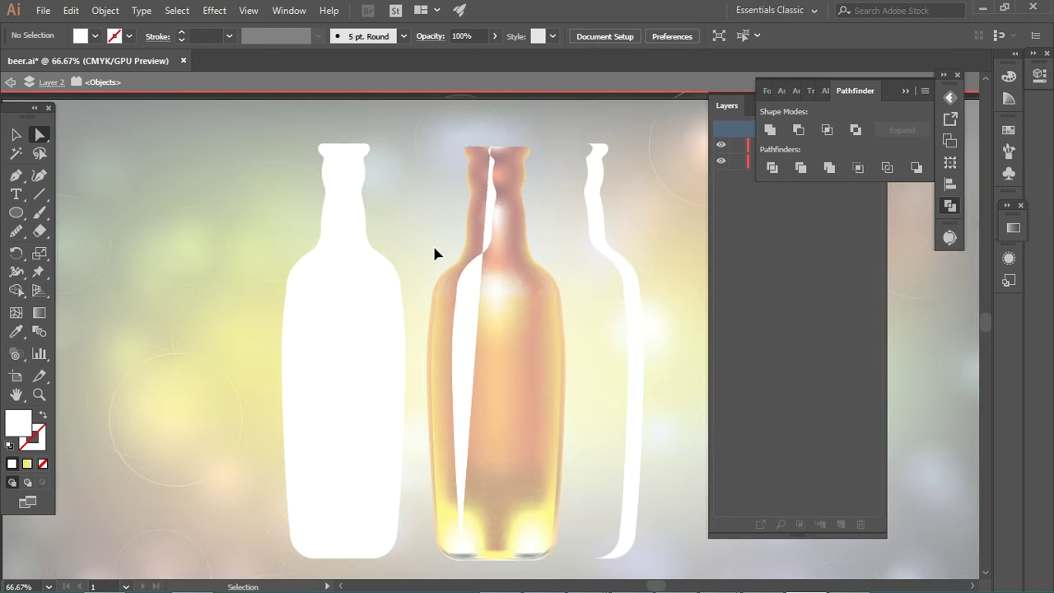
left_click(16, 135)
double_click(122, 183)
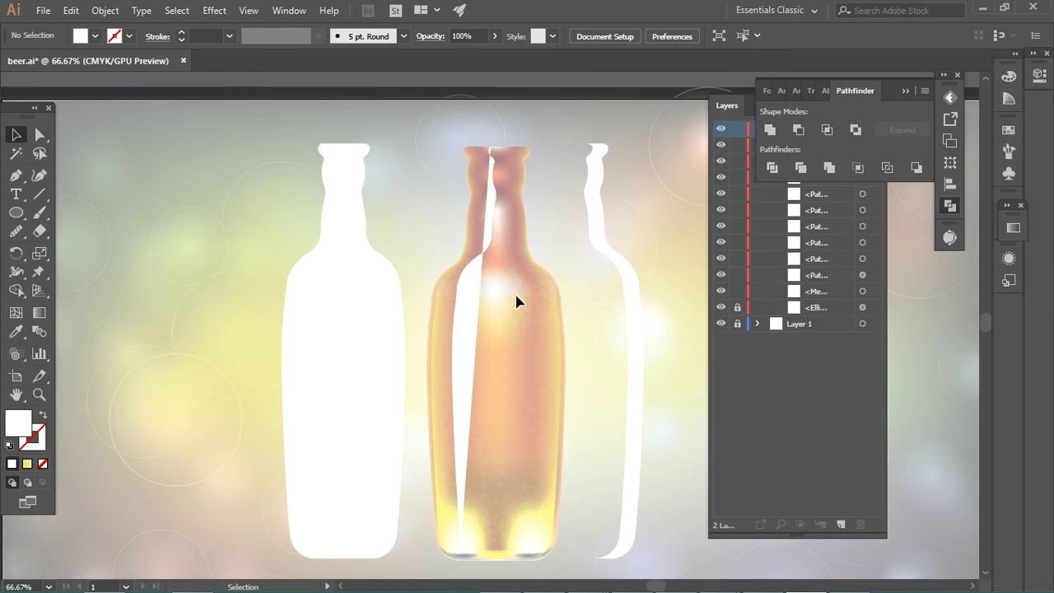
left_click(470, 301)
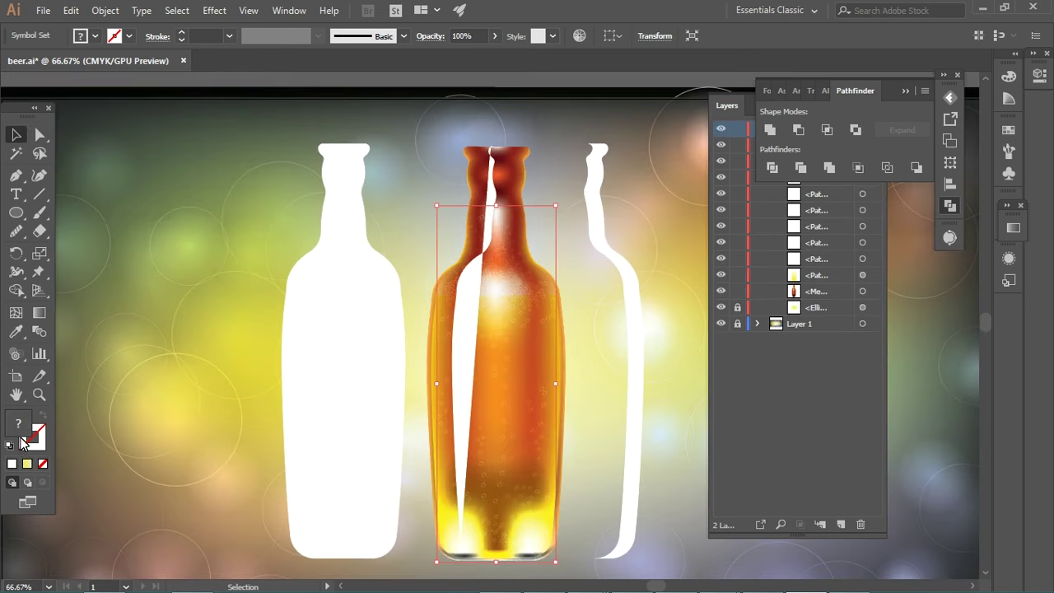
Step: Set the fill colour to none and the stroke to black
left_click(43, 464)
left_click(39, 448)
left_click(12, 464)
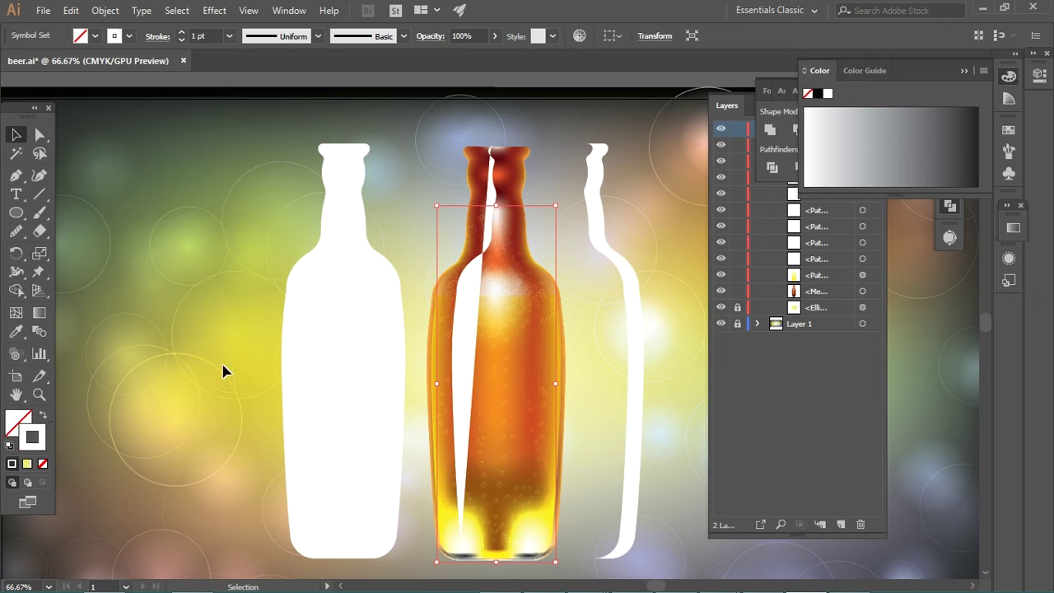
key("a")
key("v")
Step: Swap the highlight sliver's fill and stroke and set its stroke weight to 8 pt
left_click(492, 172)
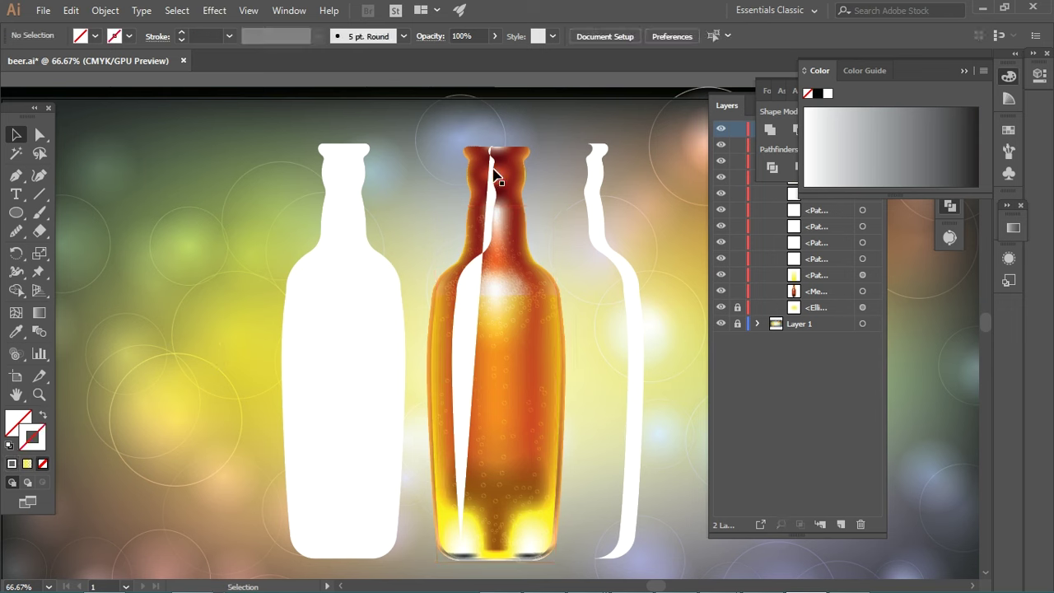
left_click(43, 415)
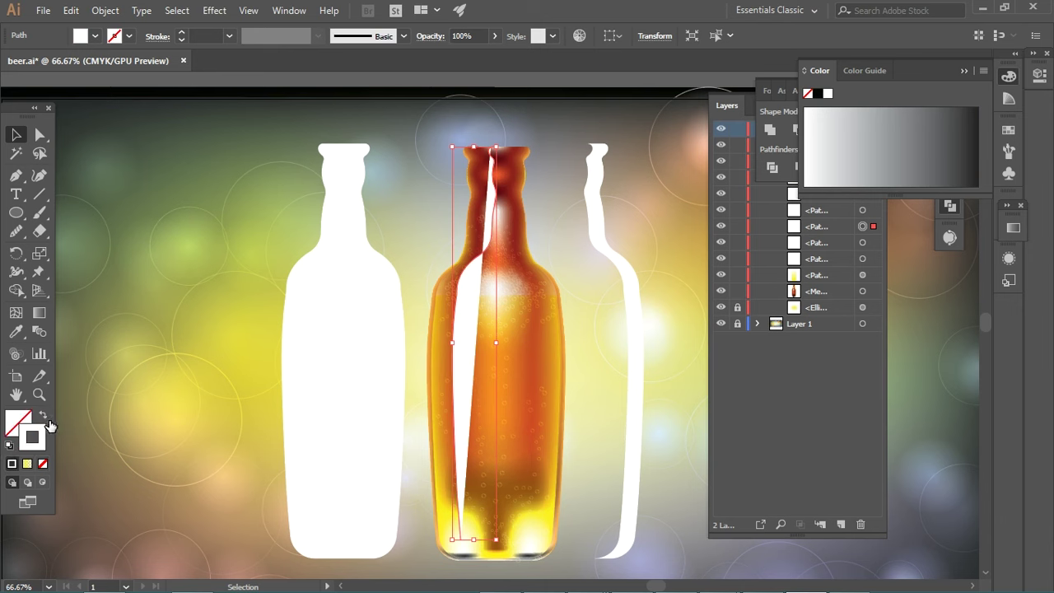
left_click(202, 35)
key("Up")
key("Up")
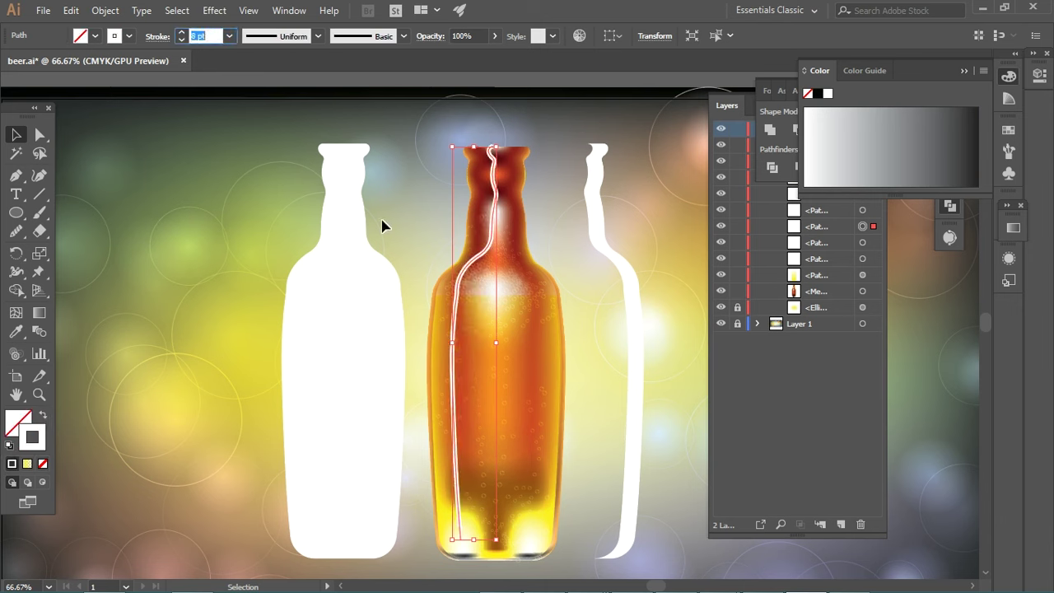
type("8")
left_click(498, 207)
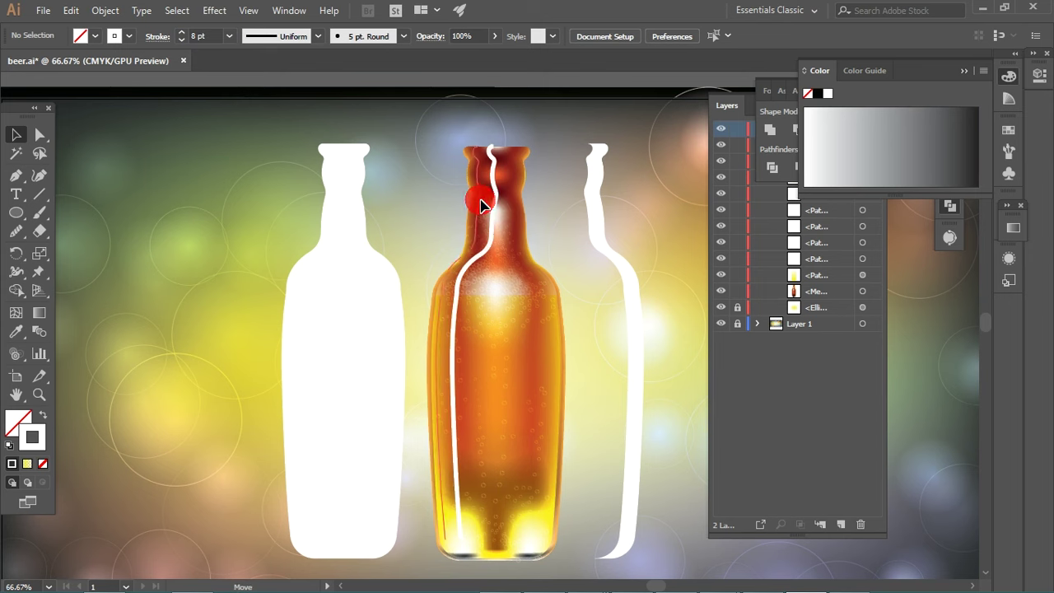
Step: Delete the white highlight line from the amber bottle
left_click(483, 204)
key("Delete")
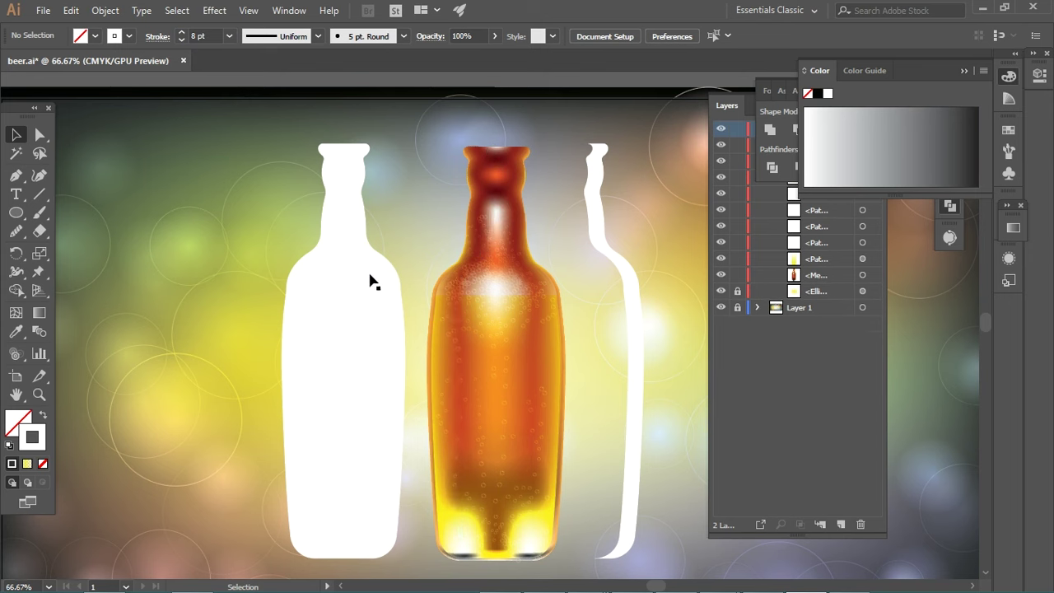
left_click(370, 281)
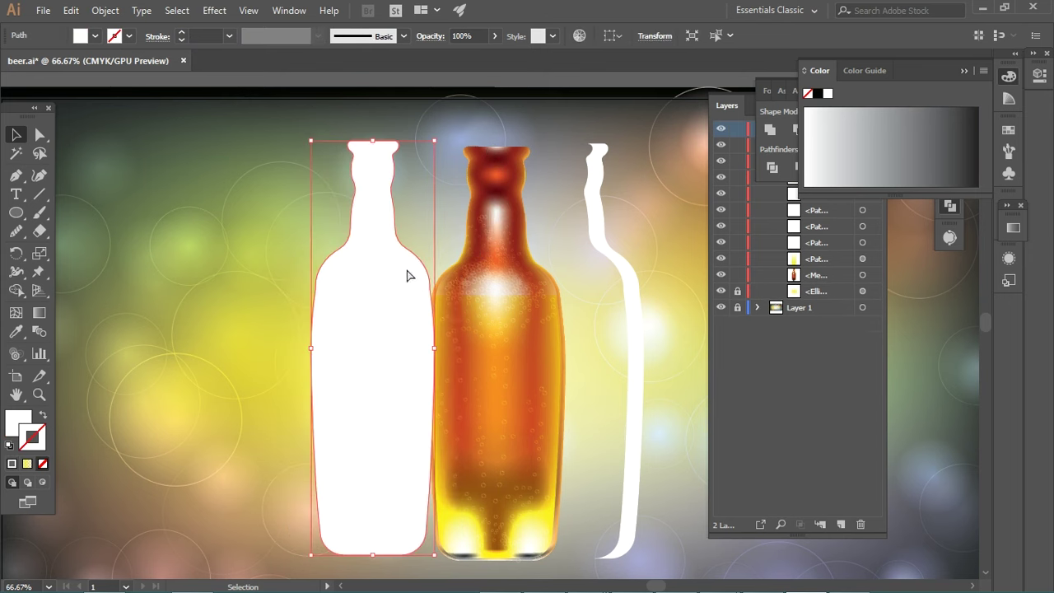
Step: Move the white silhouette onto the amber bottle and clip the two bottle paths with Ctrl+7
left_click_drag(499, 266, 500, 259)
left_click(496, 254)
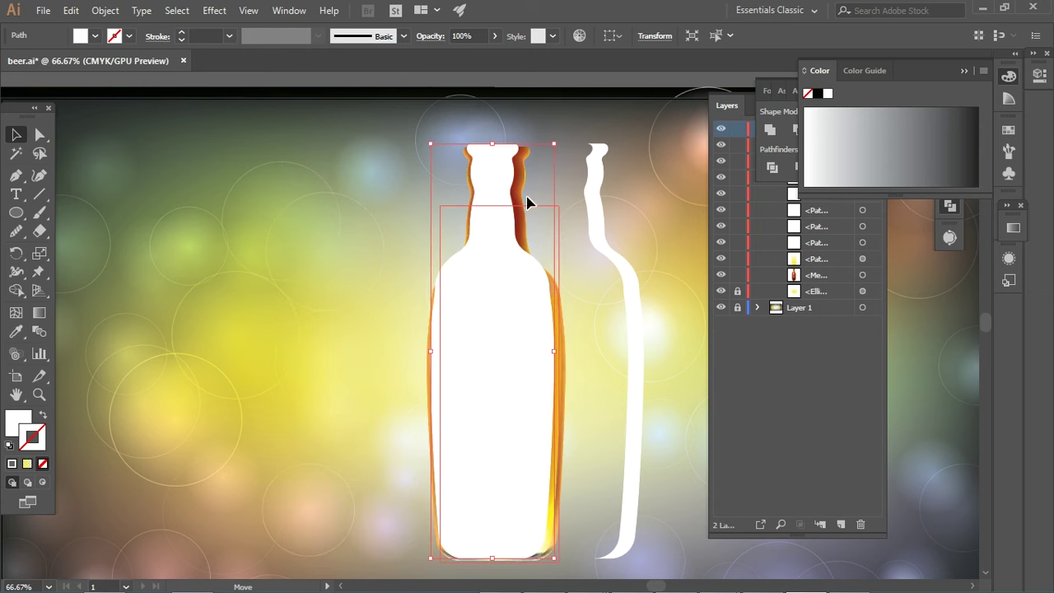
key("ctrl+z")
left_click(409, 157)
left_click(485, 169)
left_click(440, 149, "shift")
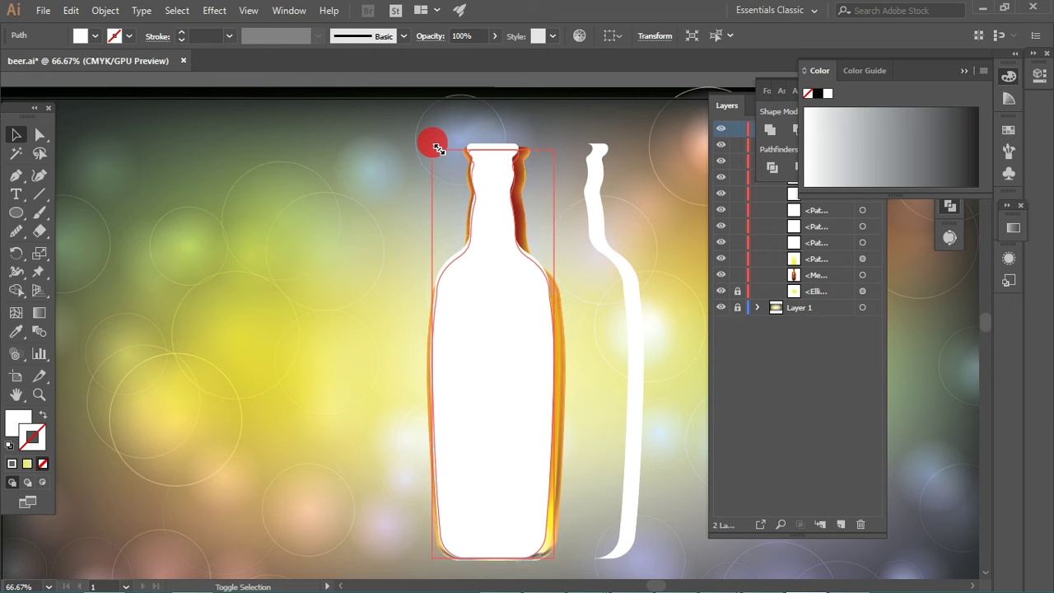
key("ctrl+7")
Step: Nudge the white silhouette into place and stretch its top up to the bottle rim
key("Right")
key("Right")
key("Right")
key("Right")
key("Right")
key("Down")
key("Down")
key("Down")
key("Up")
key("Up")
key("Up")
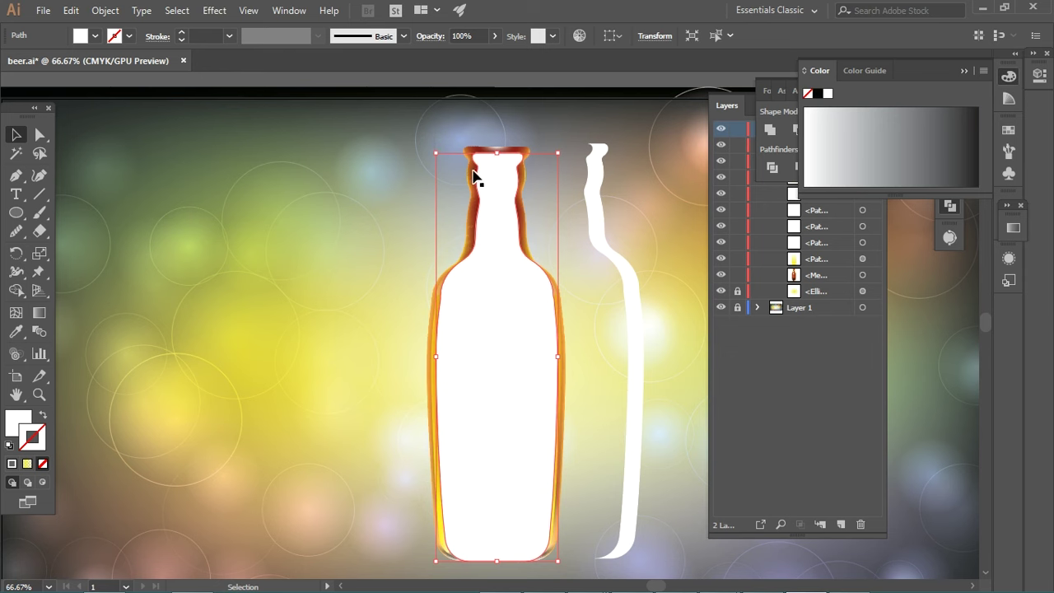
left_click(495, 274)
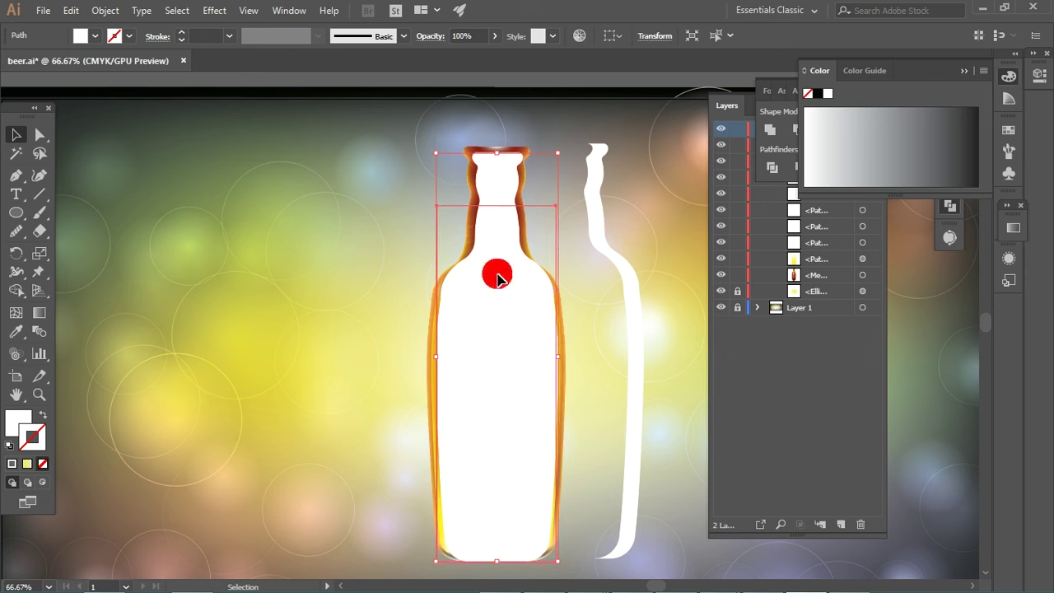
left_click(496, 257)
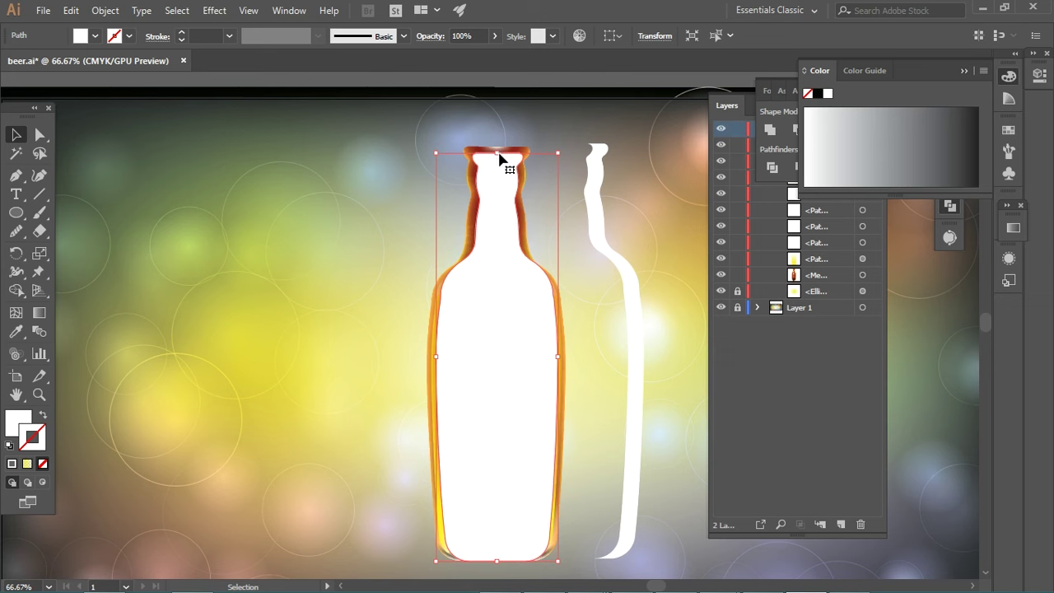
left_click_drag(504, 163, 504, 156)
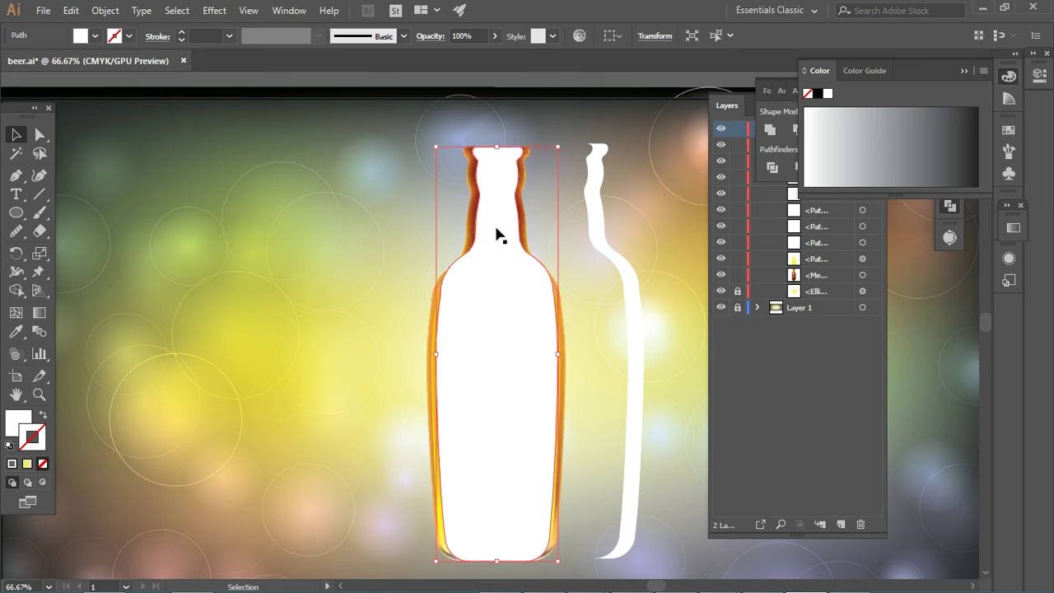
Step: Inspect the silhouette's anchor points, then isolate the white silhouette for editing
key("a")
left_click(462, 261)
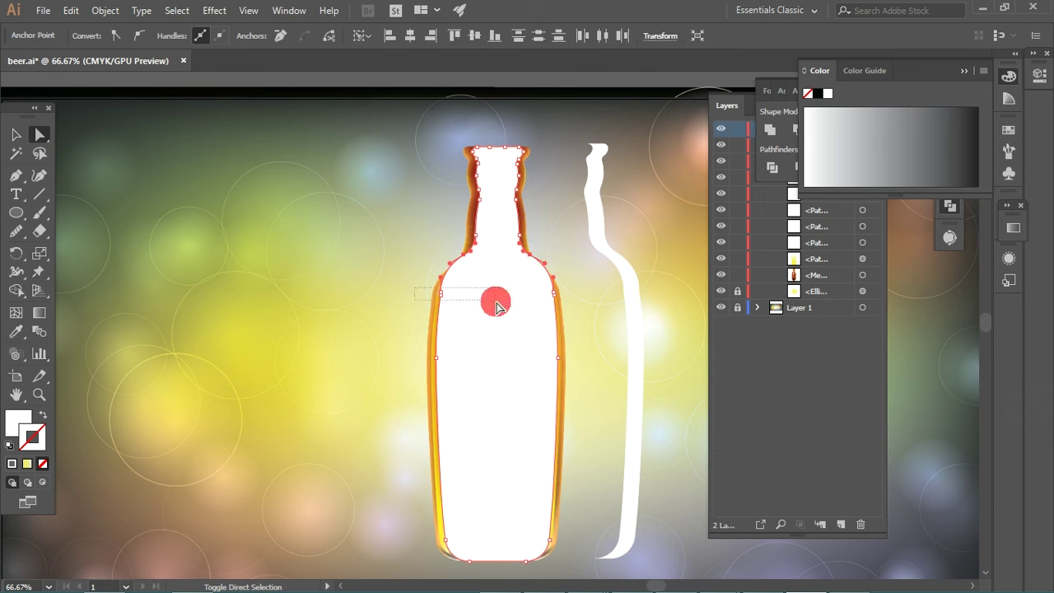
left_click_drag(494, 299, 447, 301)
left_click(442, 299)
key("v")
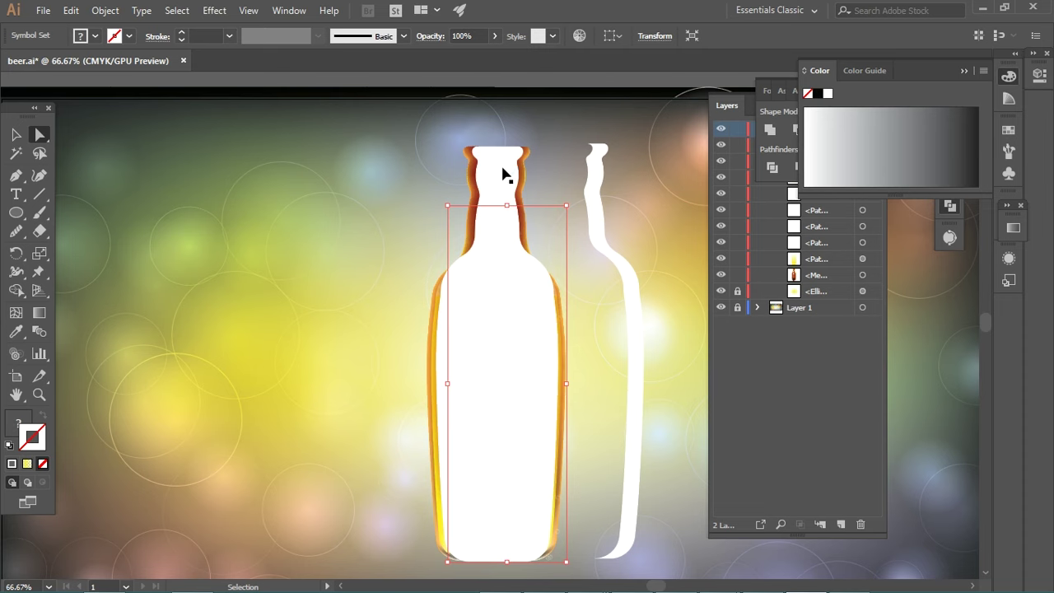
double_click(504, 175)
Step: Nudge the white bottle silhouette's shoulder anchors down slightly
left_click(16, 134)
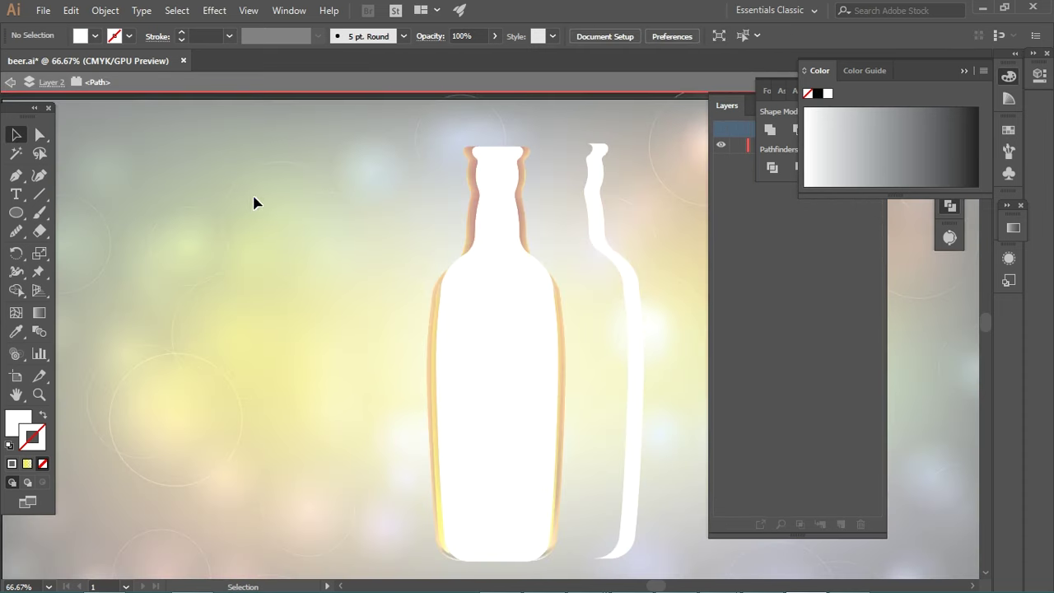
left_click(491, 177)
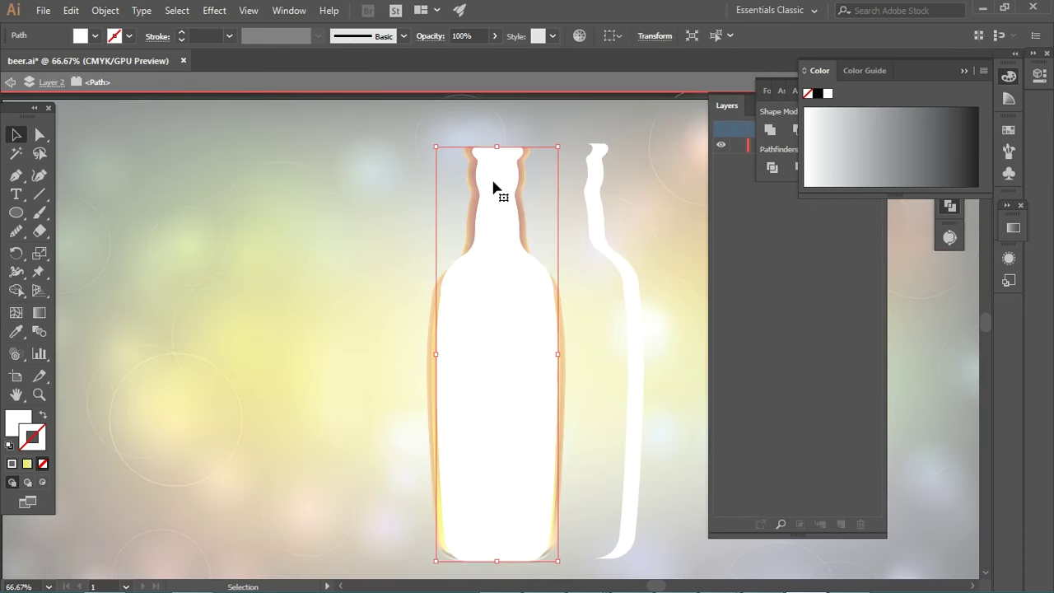
key("a")
left_click(507, 278)
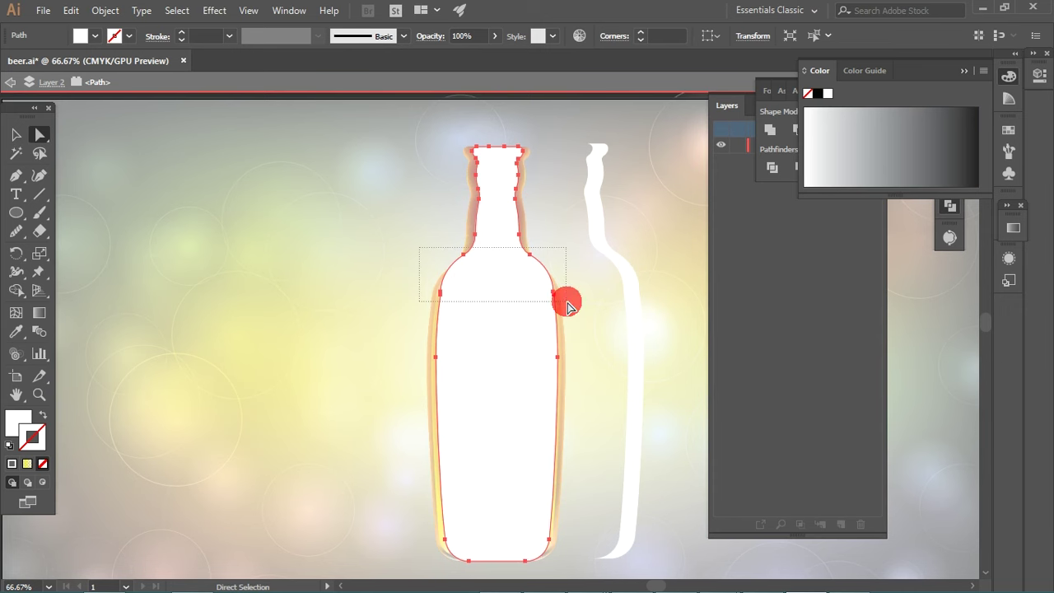
left_click_drag(507, 278, 554, 282)
key("shift+Down")
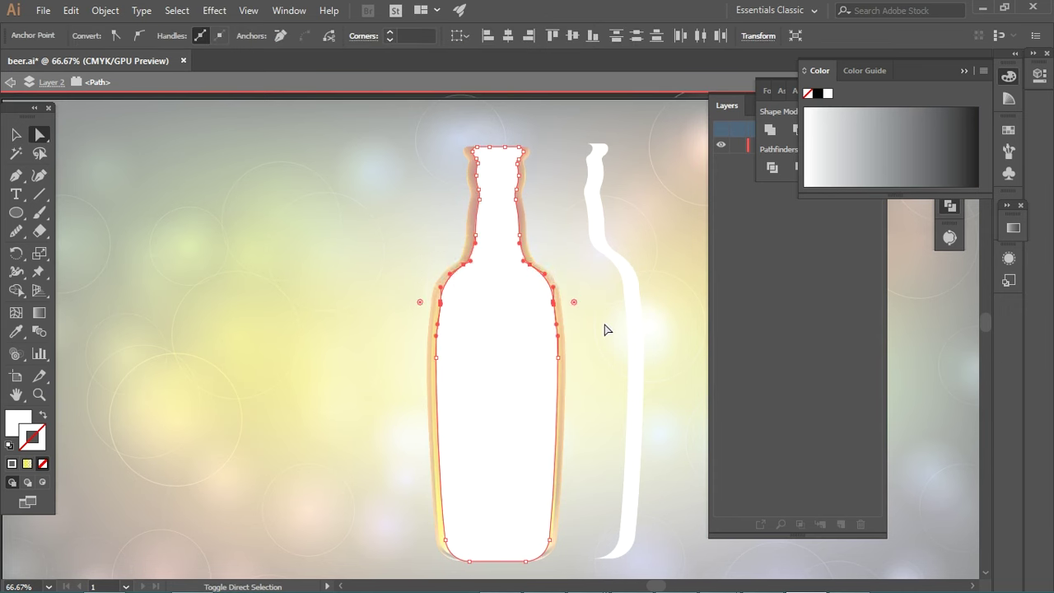
key("ctrl")
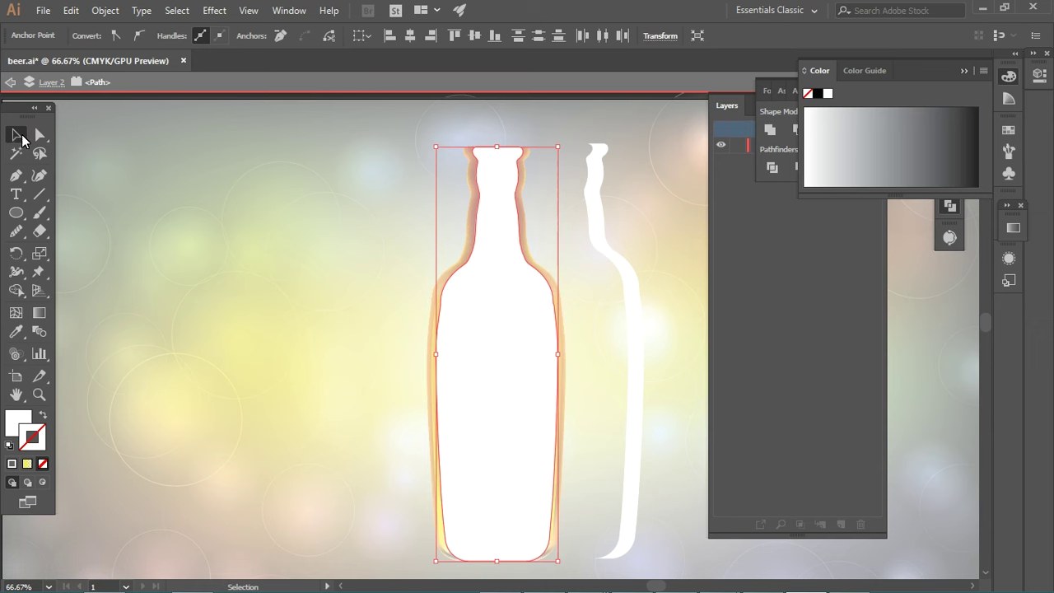
Step: Smooth the left and right edges of the white bottle path, then reselect the bottle
left_click(16, 232)
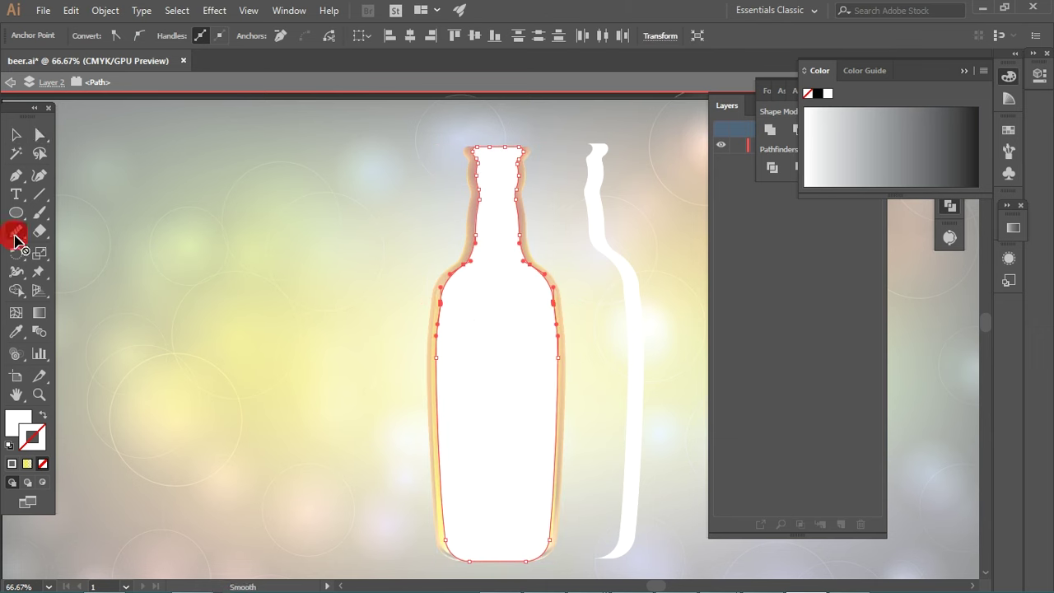
left_click_drag(439, 337, 437, 527)
left_click_drag(563, 316, 567, 422)
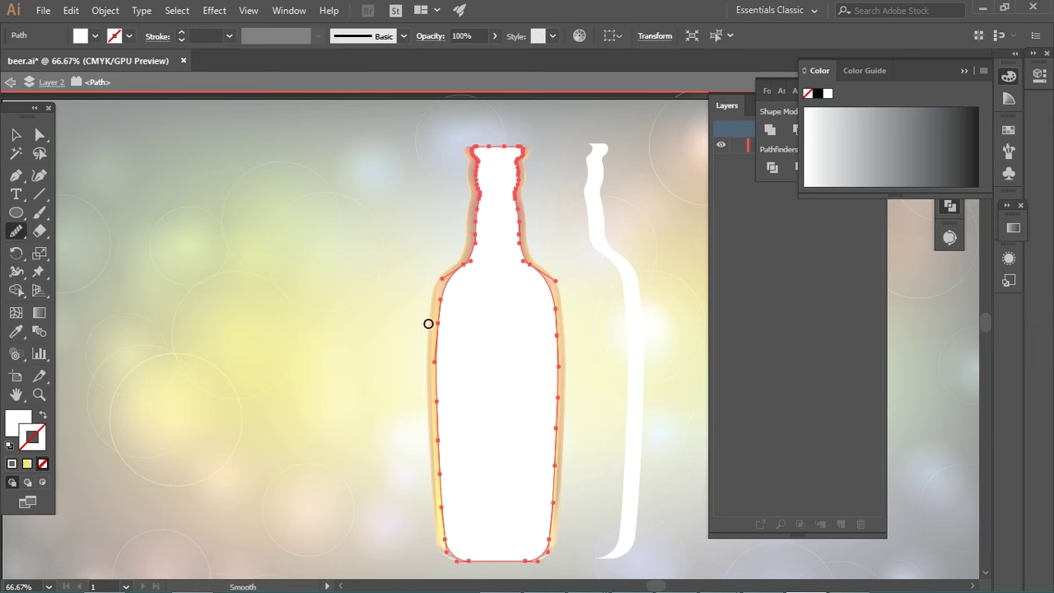
key("v")
left_click(115, 179)
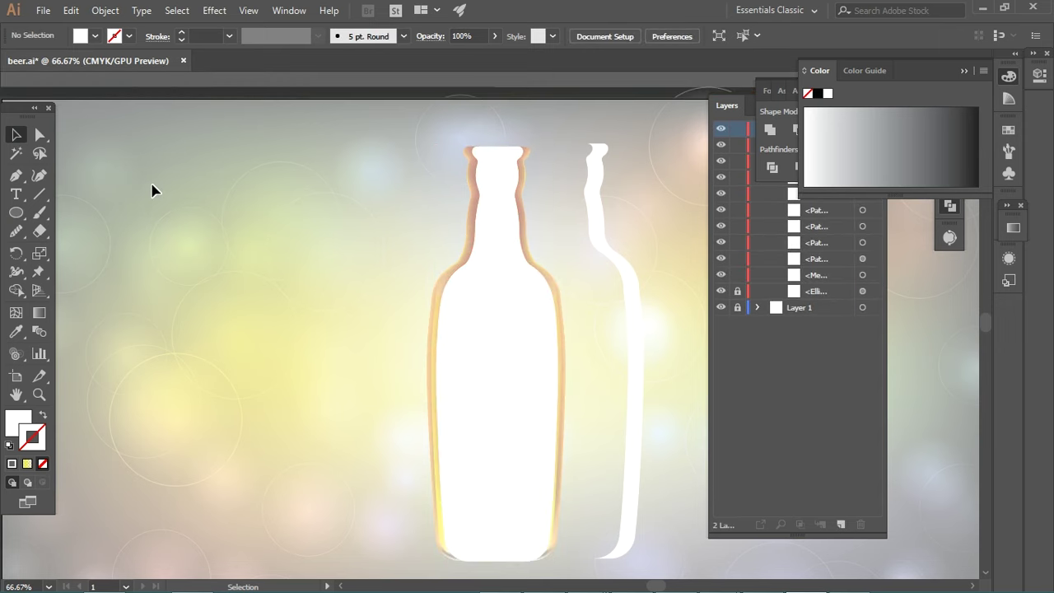
left_click(502, 284)
Step: Create a -10 px offset path inside the white bottle and stretch it up to the bottle top
left_click(505, 183)
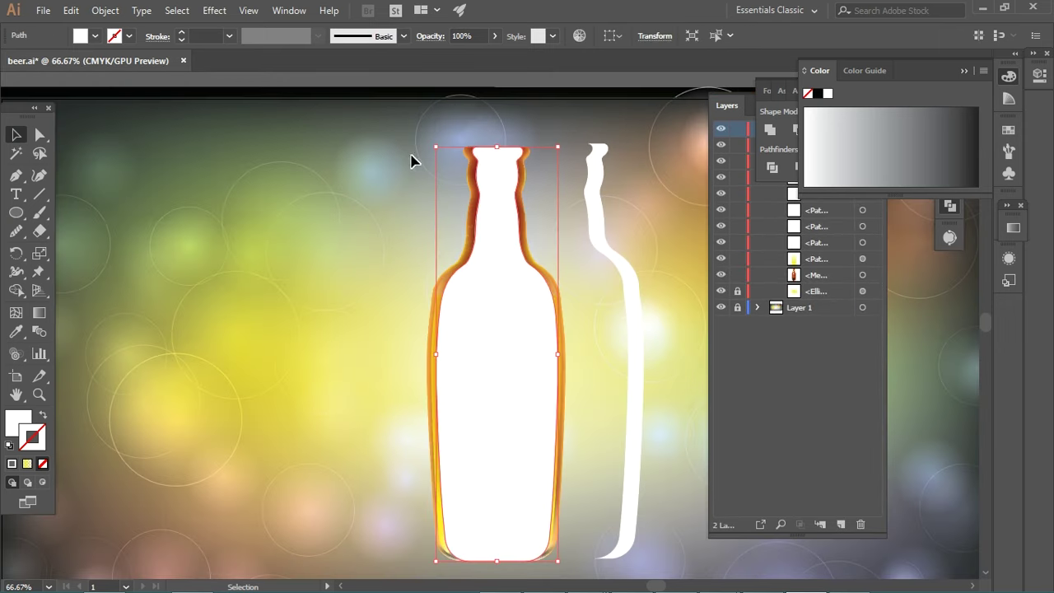
left_click(105, 10)
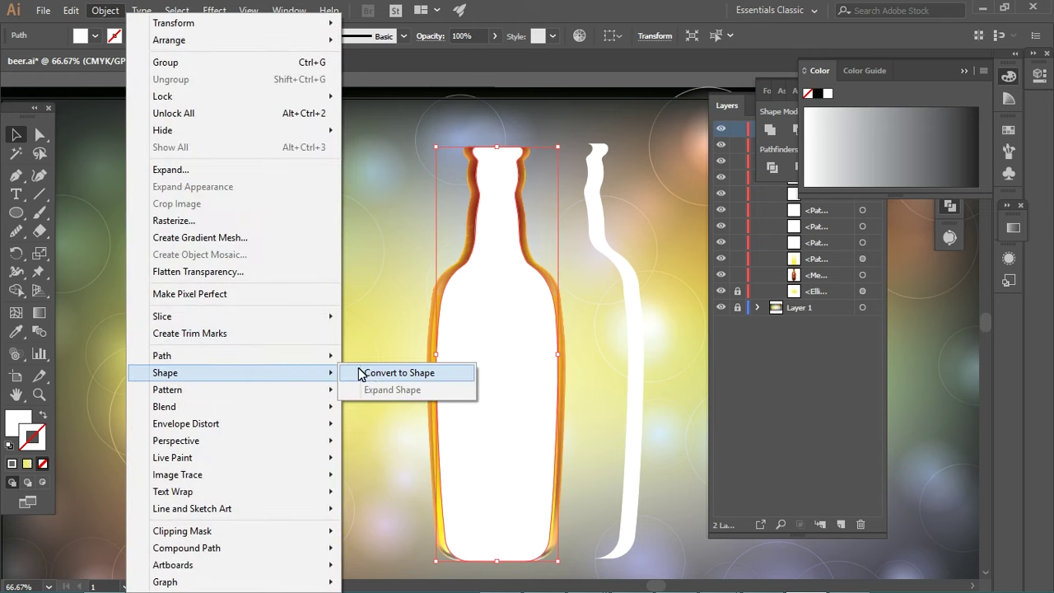
mouse_move(162, 355)
left_click(395, 412)
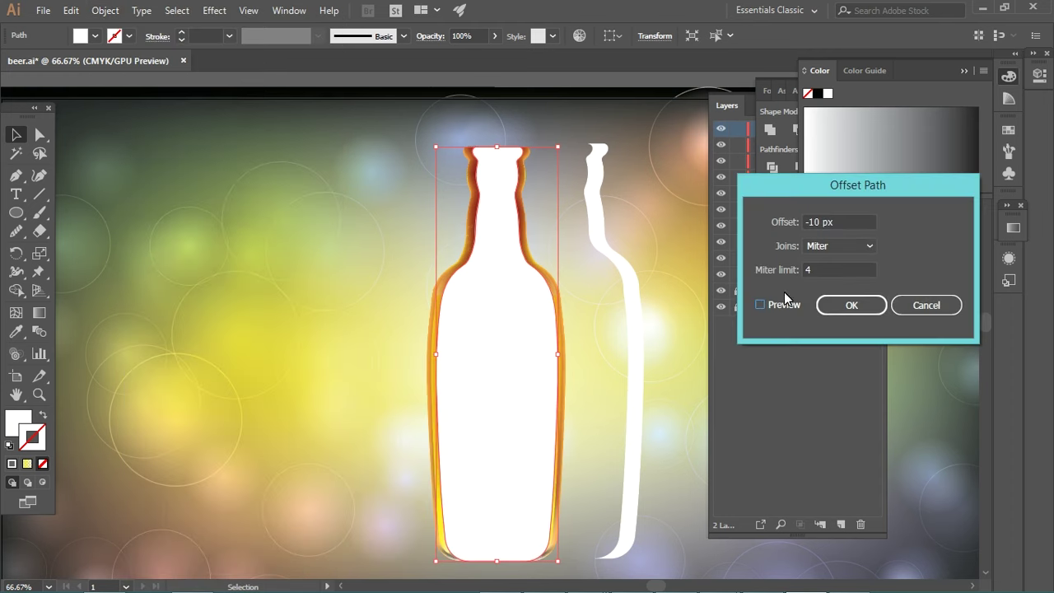
left_click(759, 304)
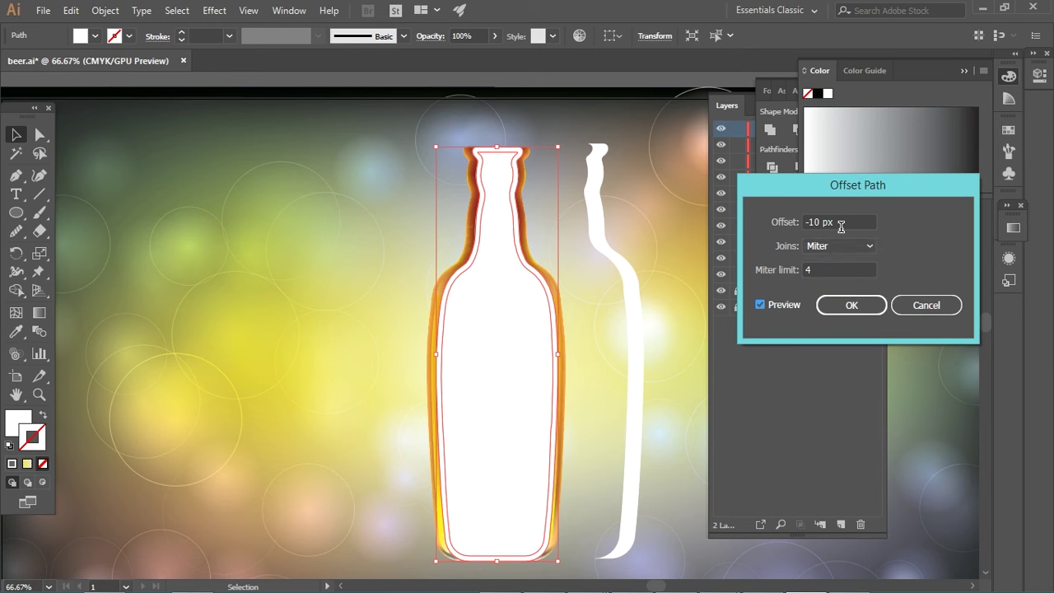
left_click_drag(804, 222, 834, 234)
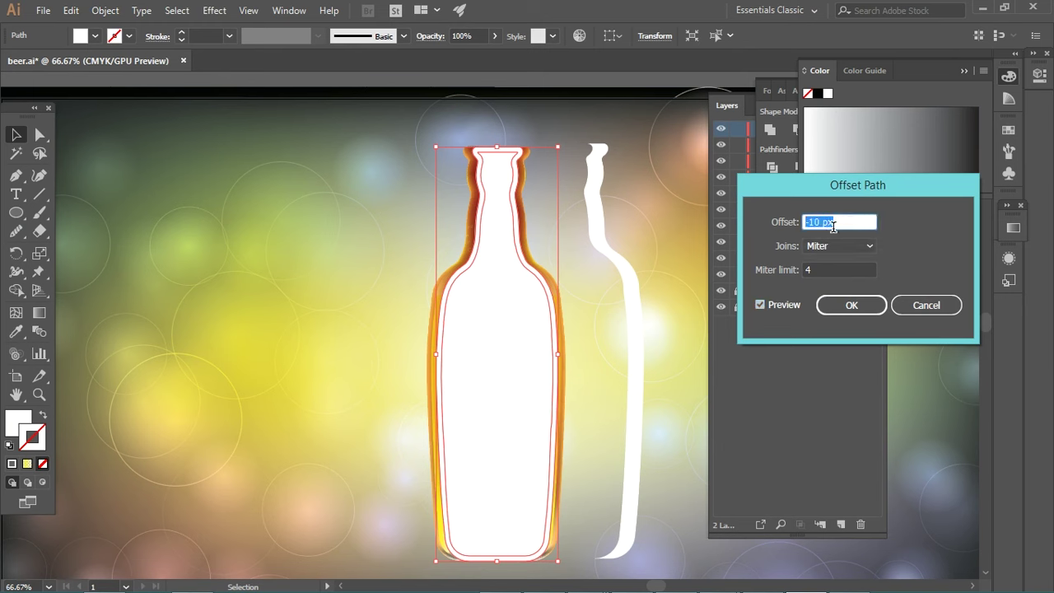
left_click(838, 302)
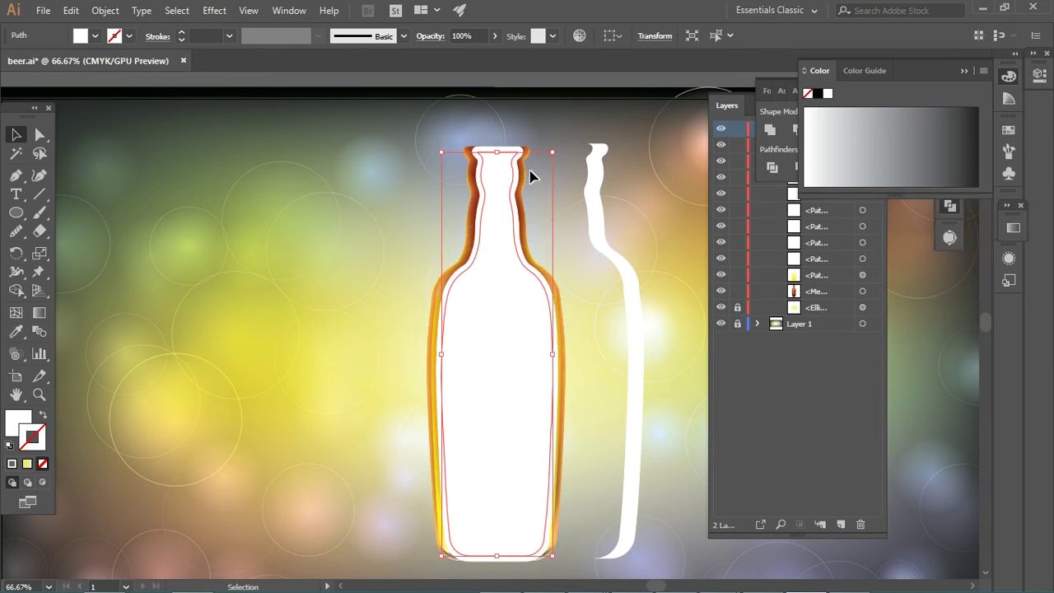
left_click_drag(503, 158, 502, 149)
Step: Place a spare copy of the white bottle to the left
left_click(376, 266)
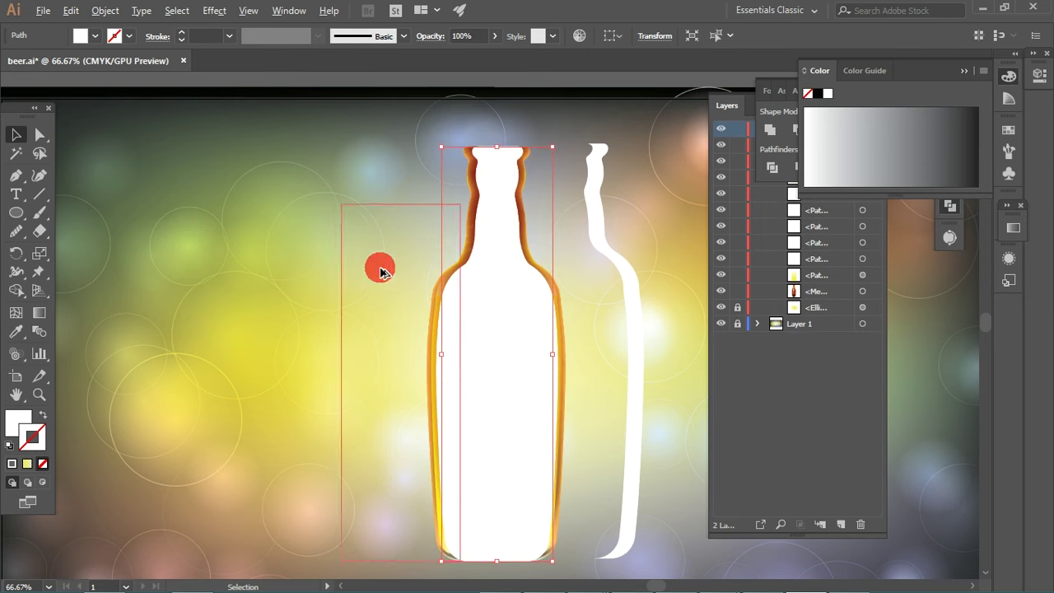
key("ctrl+z")
left_click_drag(500, 164, 257, 167)
Step: Subtract the inner outline from the bottle with Minus Front and give the rim a linear gradient
left_click(500, 156)
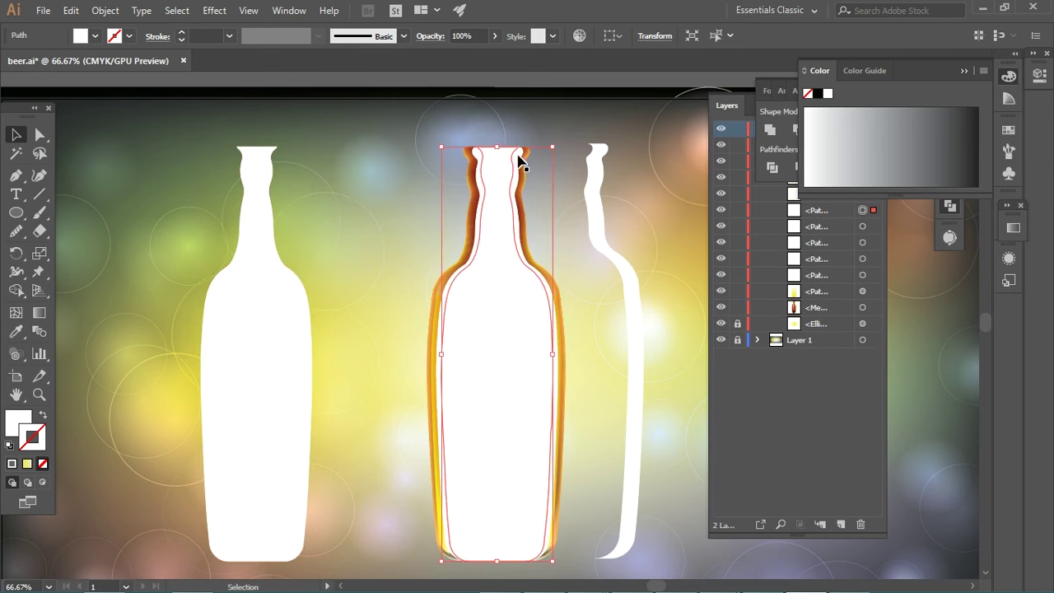
left_click(477, 232, "shift")
left_click(486, 200, "shift")
left_click(948, 204)
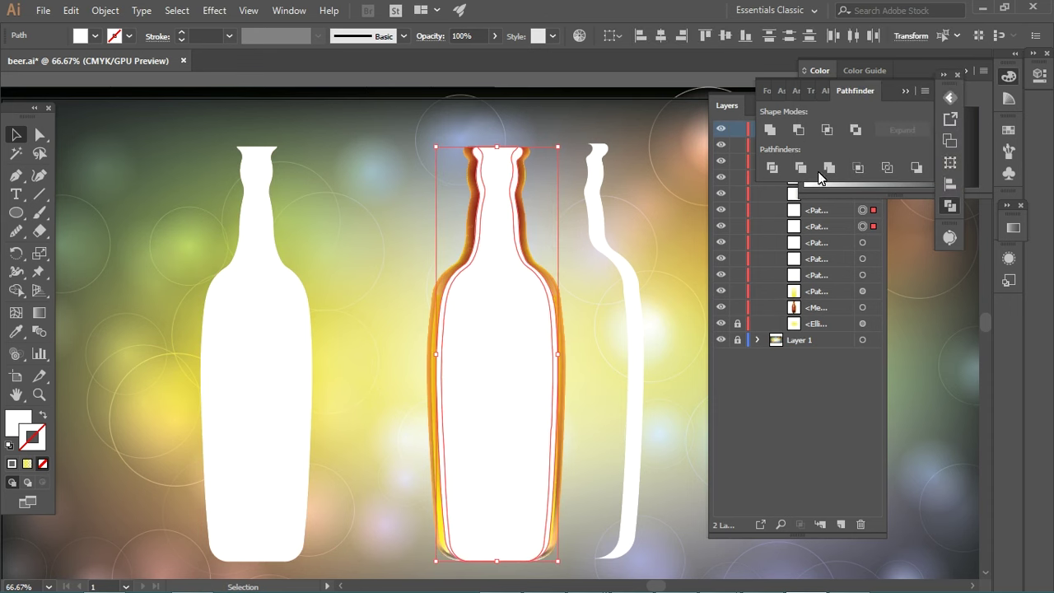
left_click(798, 129)
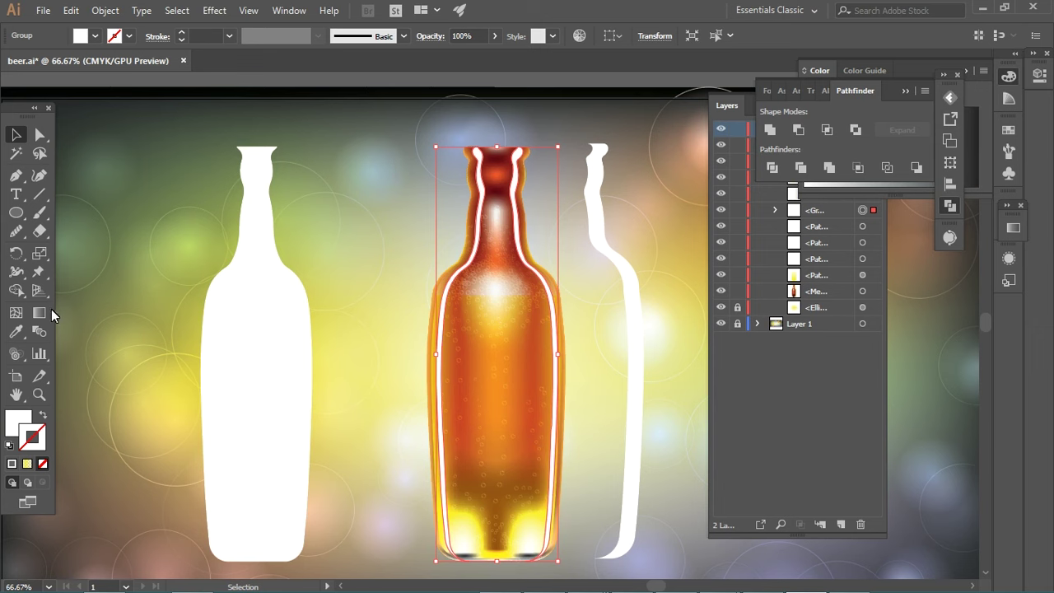
left_click(1012, 227)
left_click(947, 245)
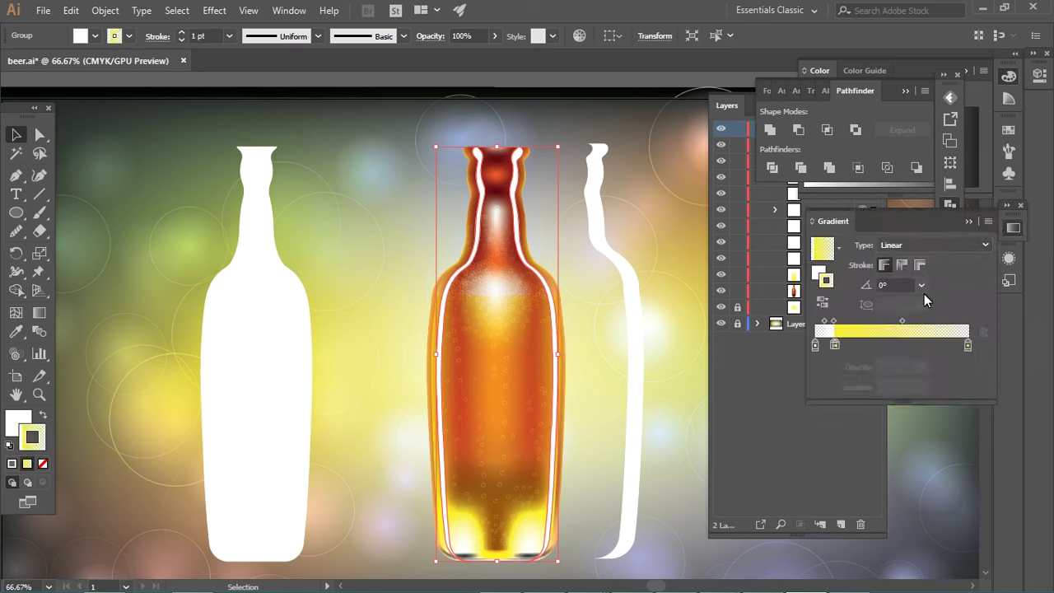
Step: Make the rim gradient white with a single stop and remove the bottle's stroke
left_click(835, 345)
mouse_move(967, 345)
left_mouse_down()
mouse_move(869, 368)
mouse_move(967, 345)
left_mouse_up()
left_click(864, 347)
left_click(38, 312)
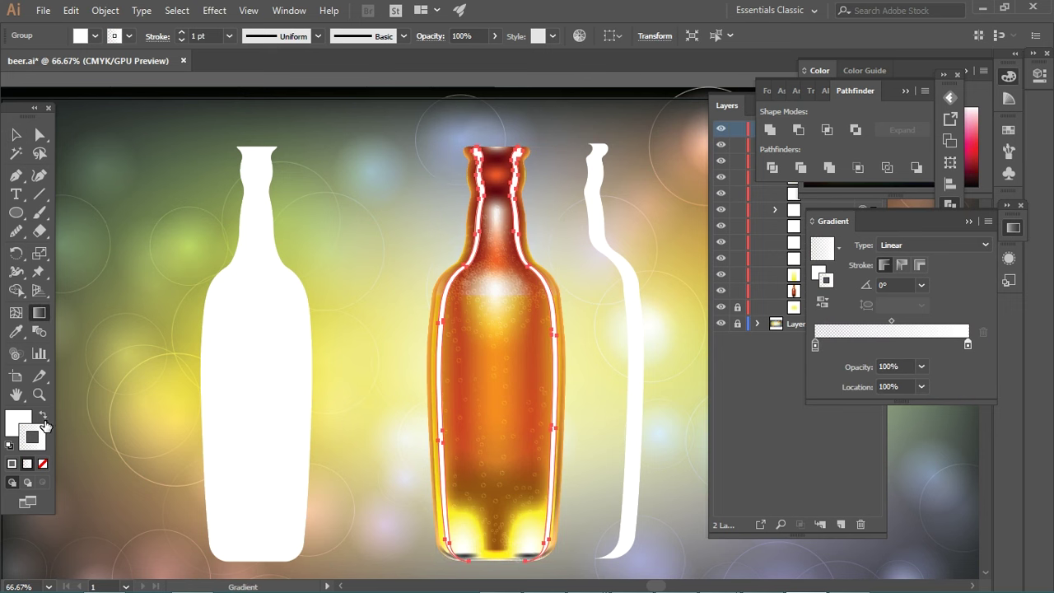
left_click(33, 438)
key("slash")
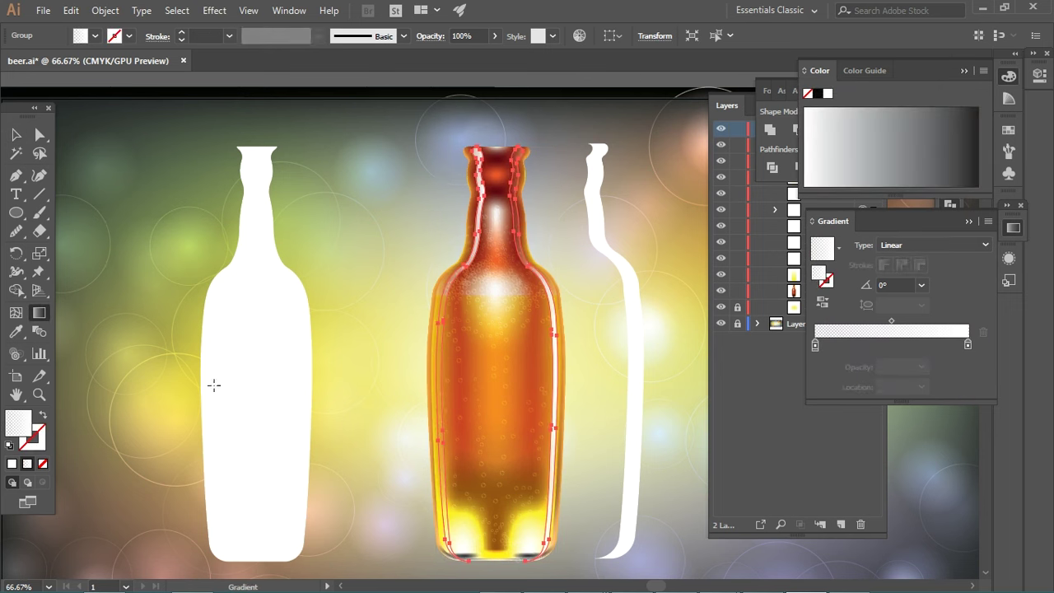
Step: Run the white gradient vertically, adding a 40% opacity middle stop and a transparent end stop
left_click_drag(498, 179, 499, 397)
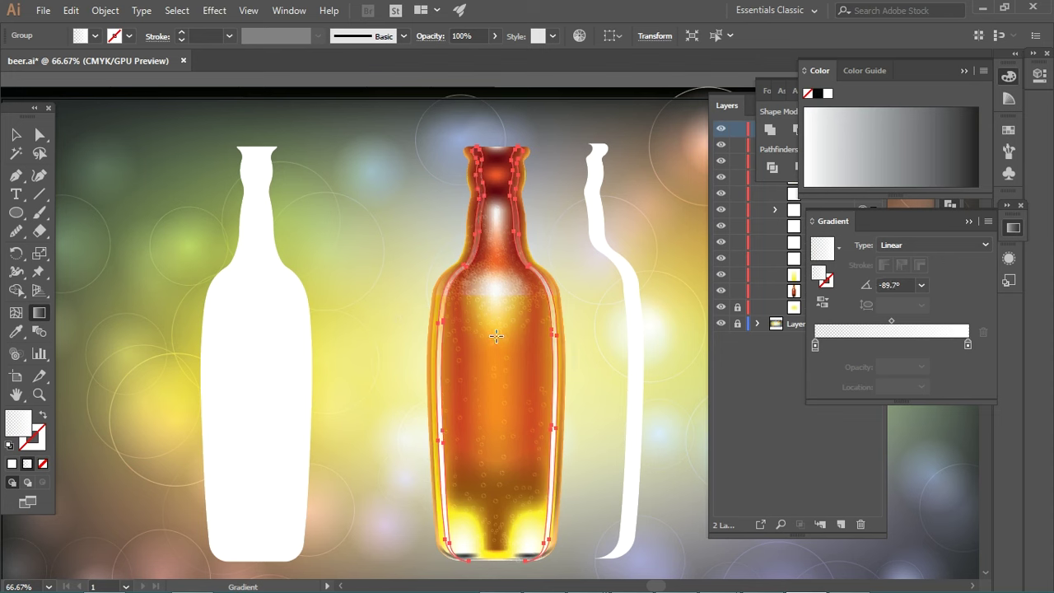
left_click_drag(484, 494, 500, 270)
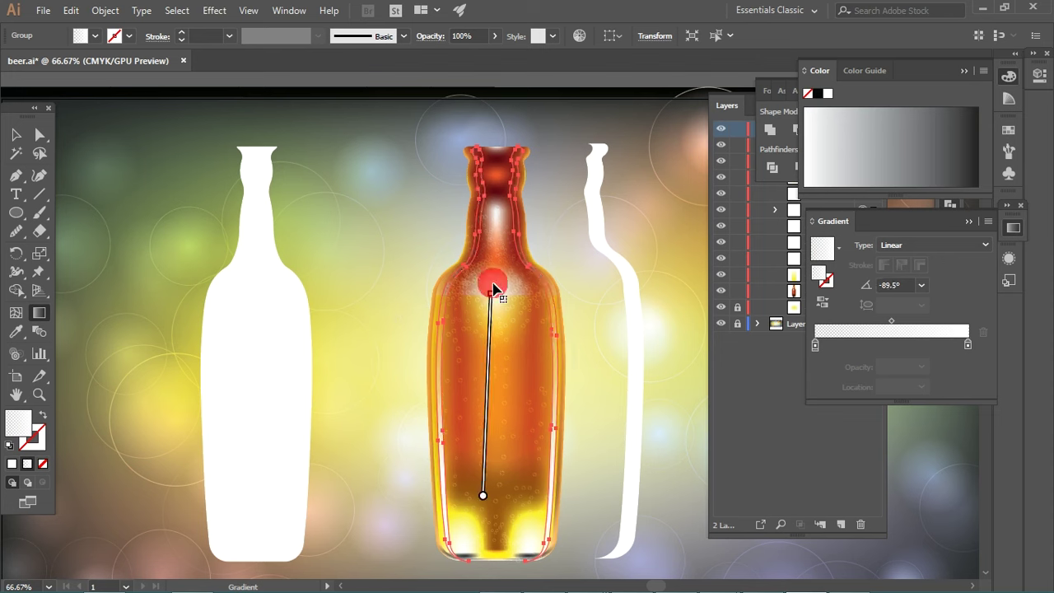
left_click_drag(494, 420, 502, 257)
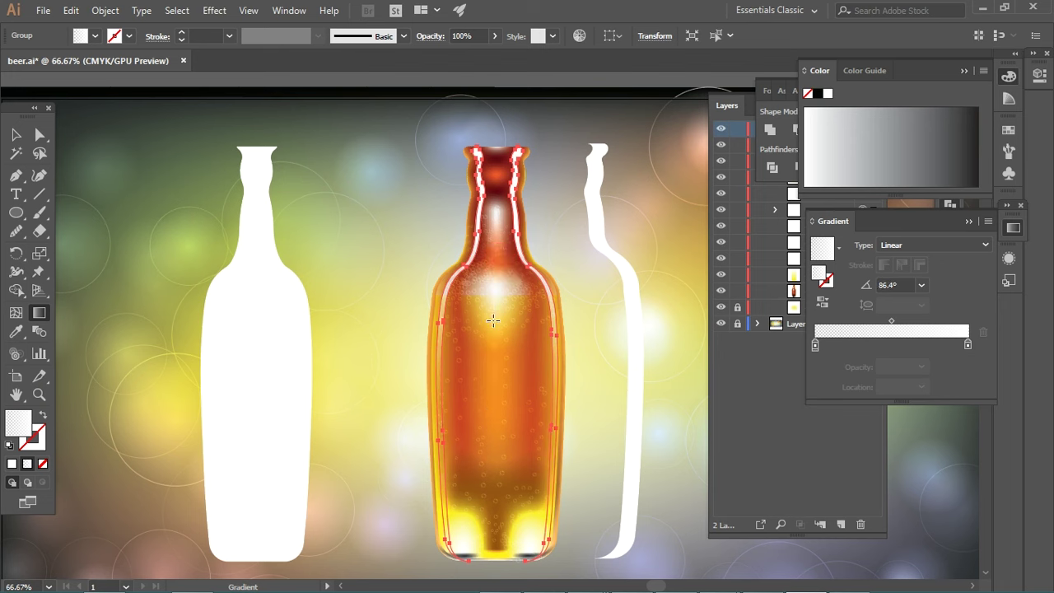
left_click(816, 347)
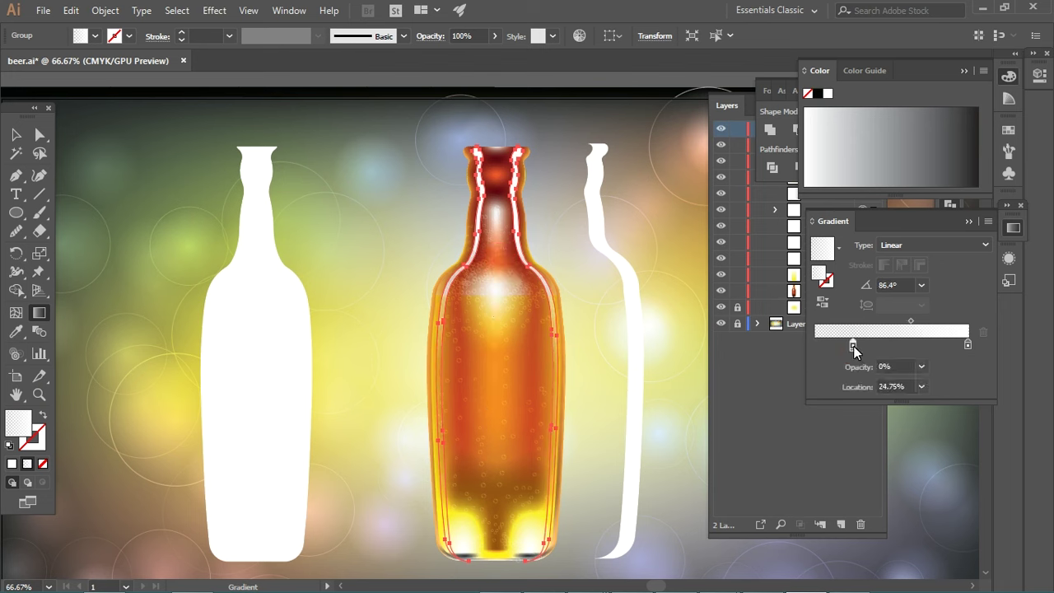
left_click(968, 346)
left_click(897, 346)
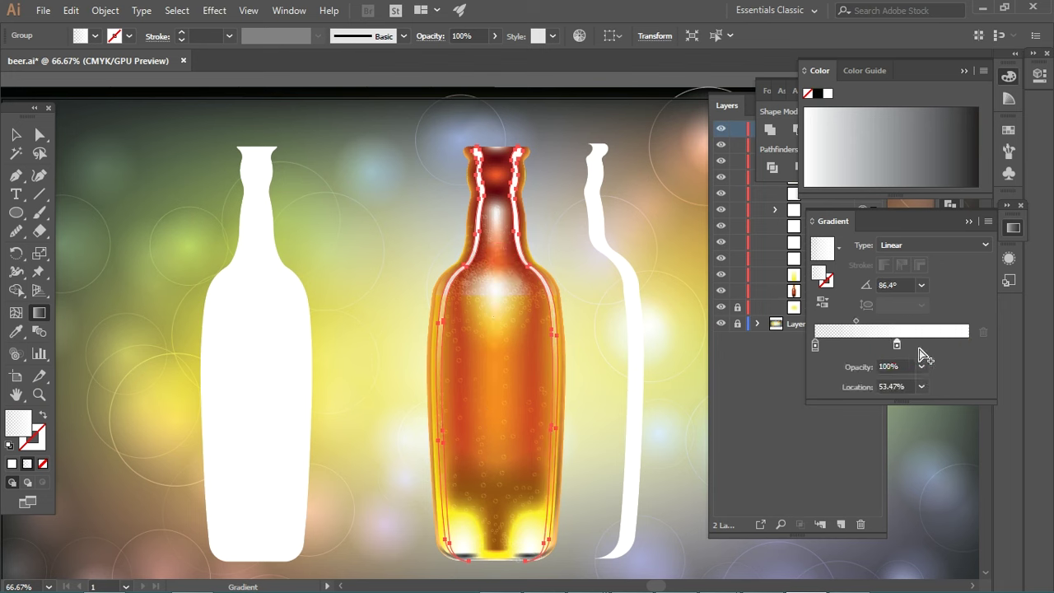
left_click(967, 346)
left_click(921, 366)
left_click(936, 382)
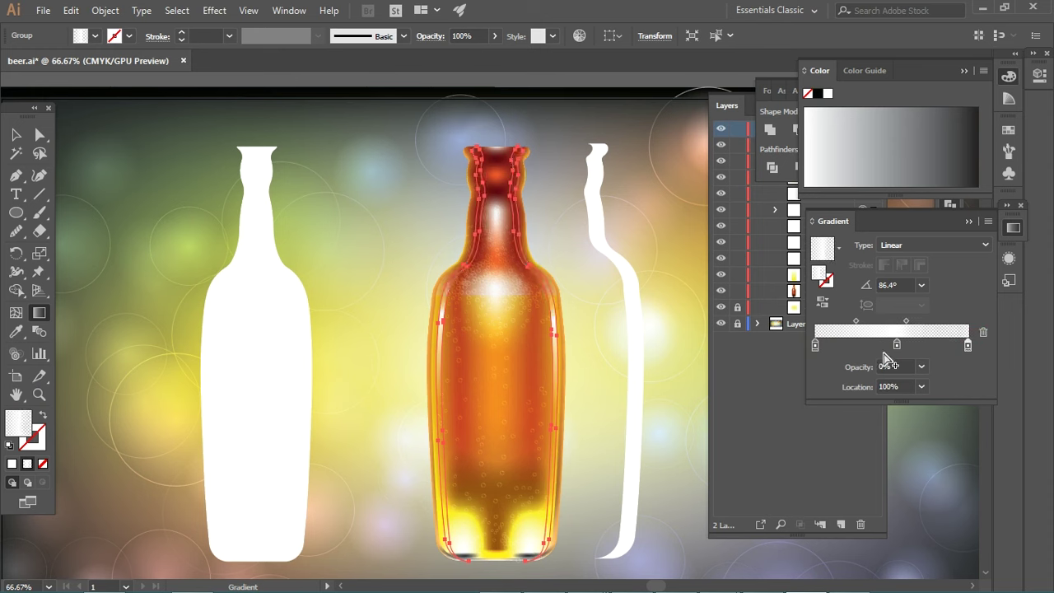
left_click(921, 366)
left_click(939, 456)
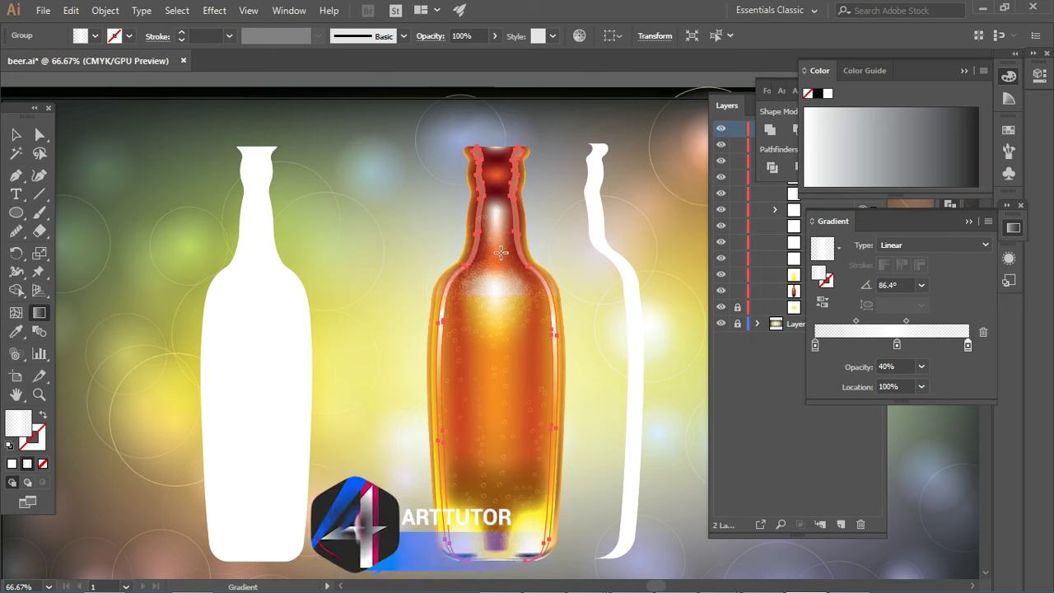
Step: Redraw the gradient from the bottle's neck to its base, moving the middle stop to 63.37%
left_click_drag(498, 263, 496, 366)
left_click_drag(483, 284, 484, 470)
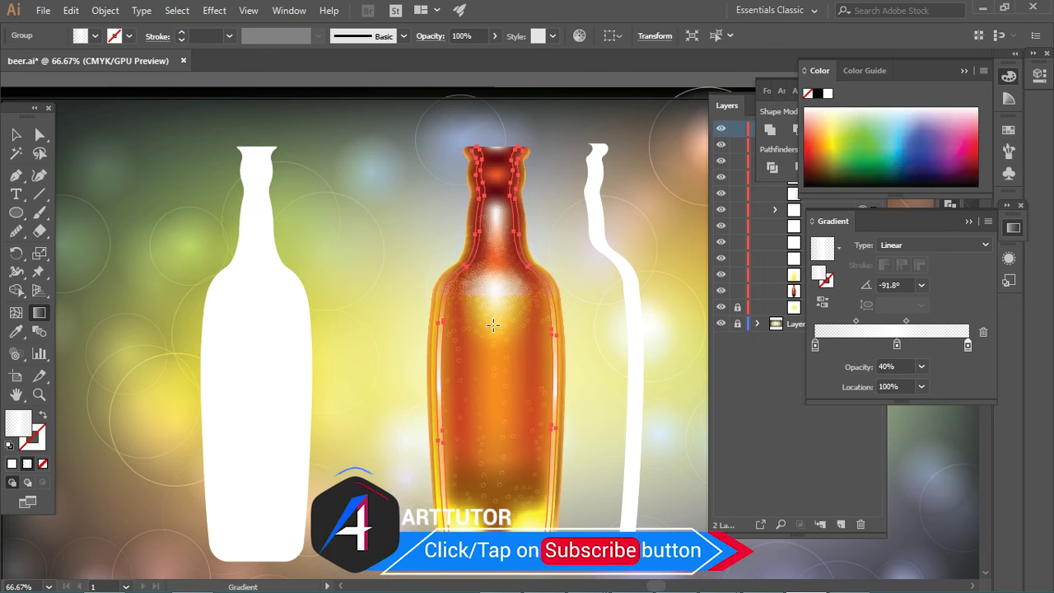
left_click_drag(484, 354, 506, 191)
left_click_drag(497, 148, 497, 412)
left_click_drag(496, 148, 493, 486)
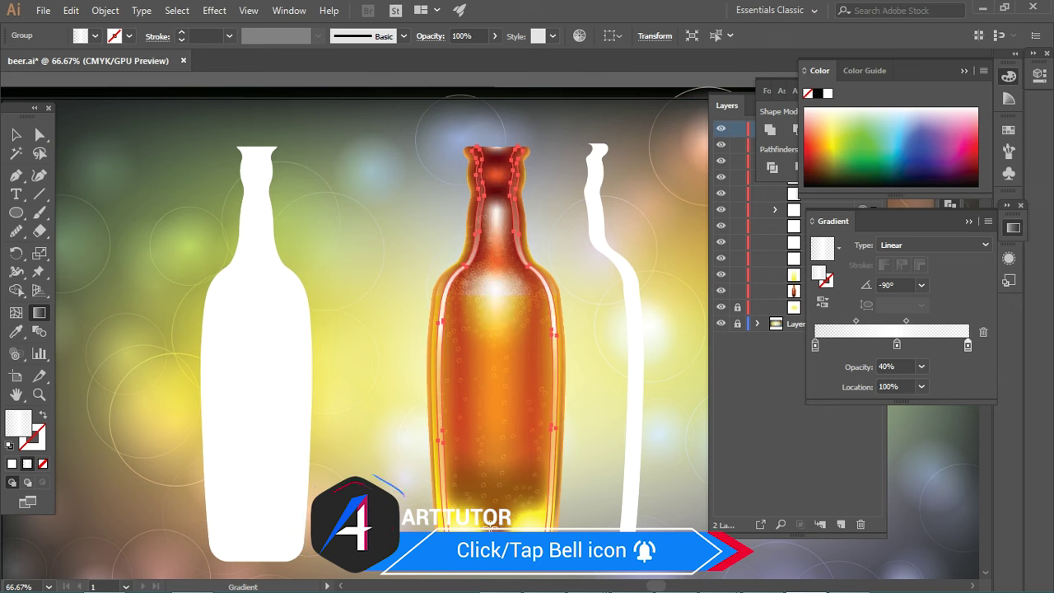
left_click_drag(897, 344, 910, 344)
left_click_drag(491, 507, 517, 156)
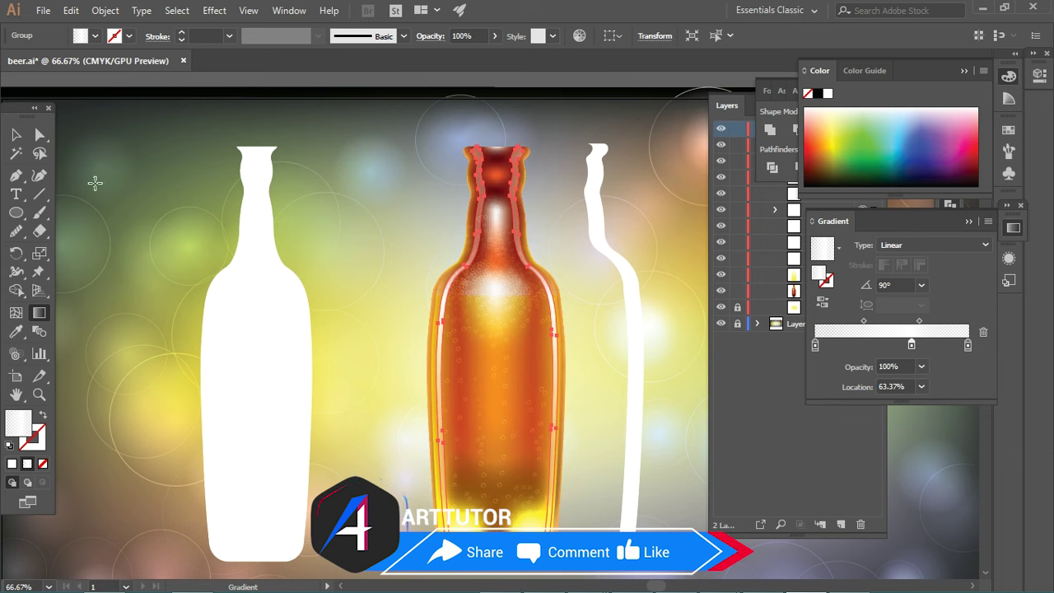
Step: Try the Overlay blend mode on the white bottle overlay, then undo it
key("v")
left_click(359, 155)
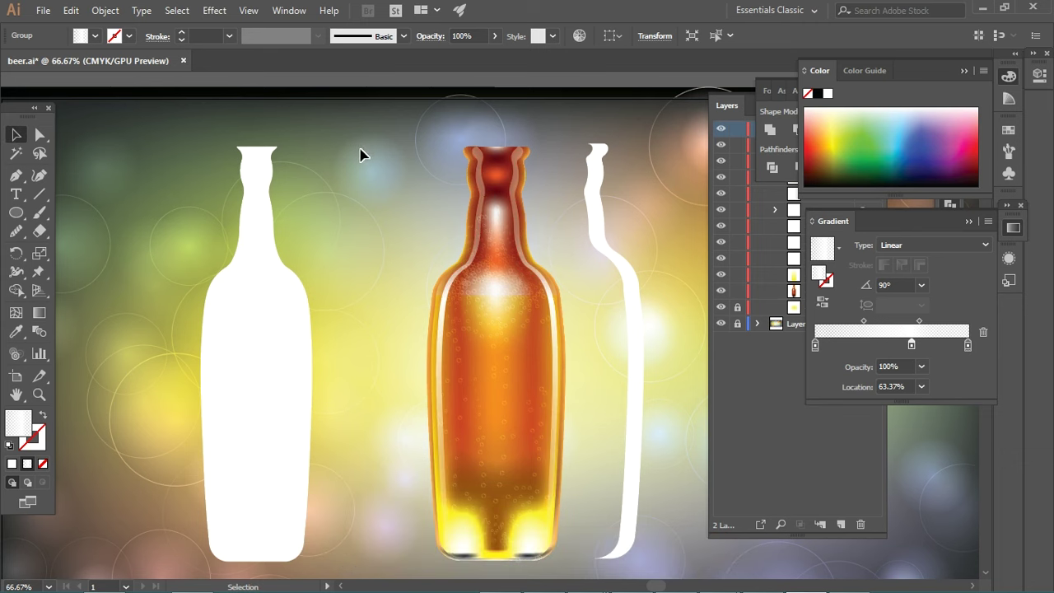
left_click(534, 267)
left_click(515, 191)
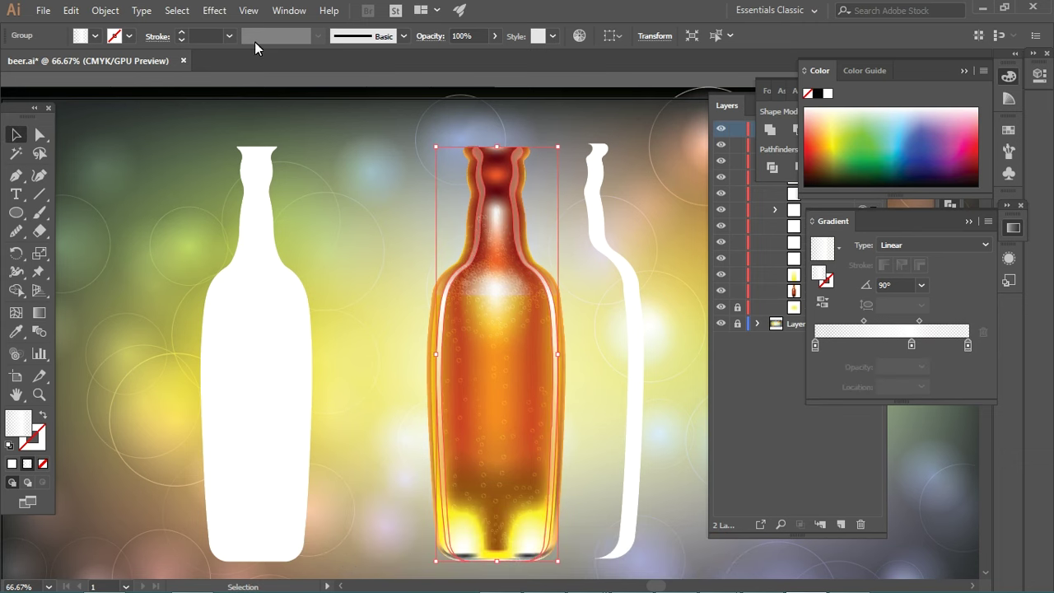
left_click(428, 41)
left_click(326, 82)
left_click(306, 204)
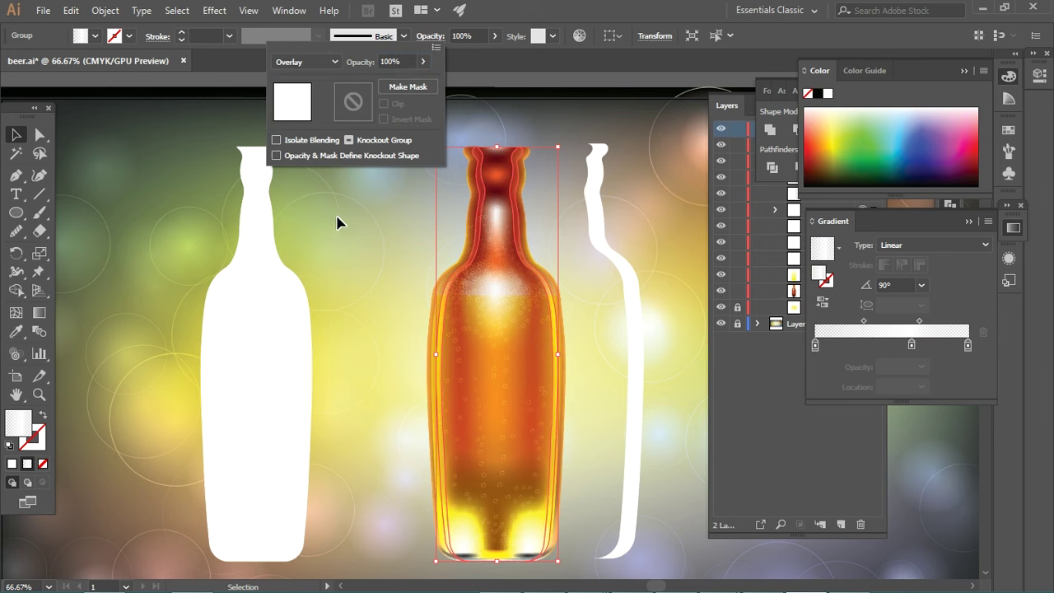
left_click(346, 230)
key("ctrl+z")
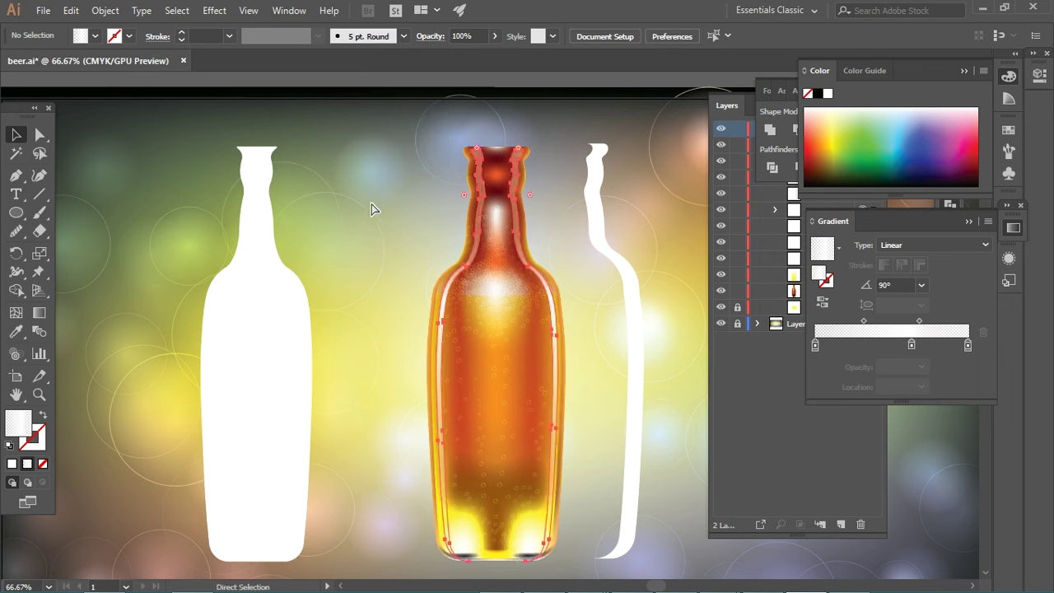
Step: Make the gradient's top stop fully transparent and run it from the bottle's top to bottom
left_click(967, 345)
left_click(921, 367)
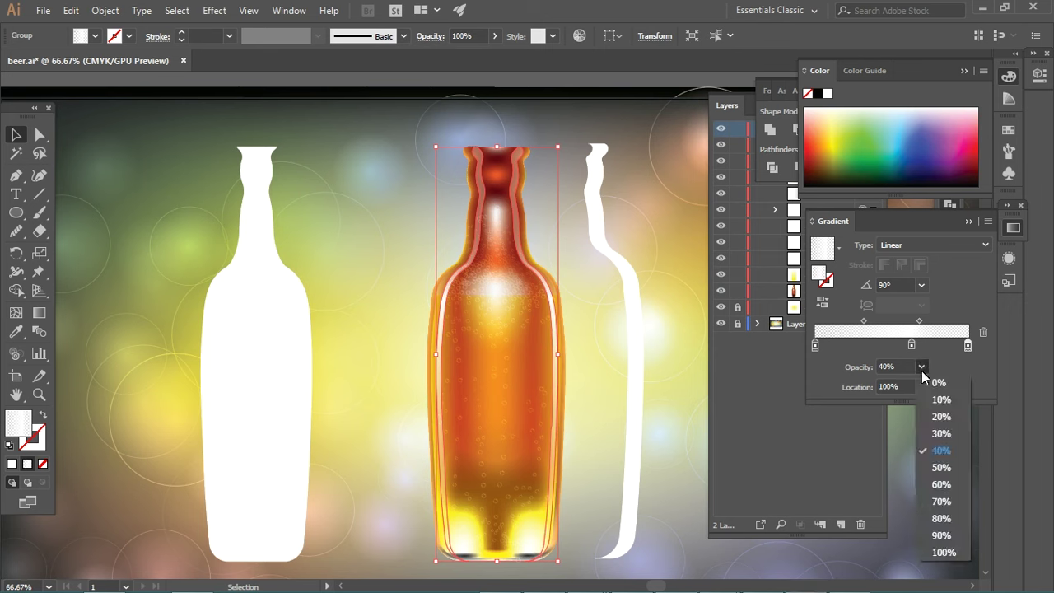
left_click(880, 378)
key("g")
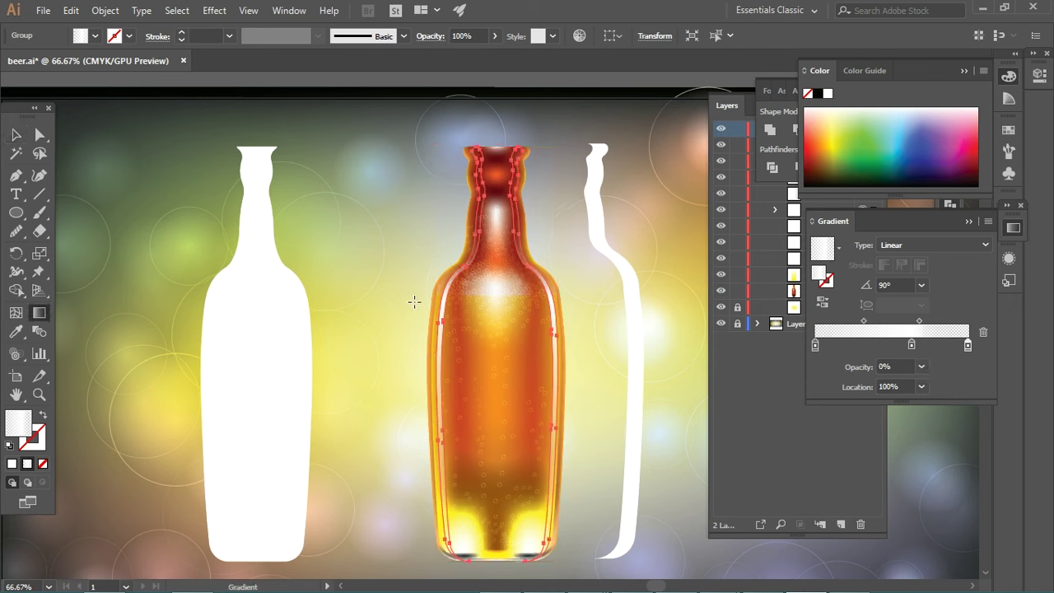
left_click_drag(491, 199, 507, 490)
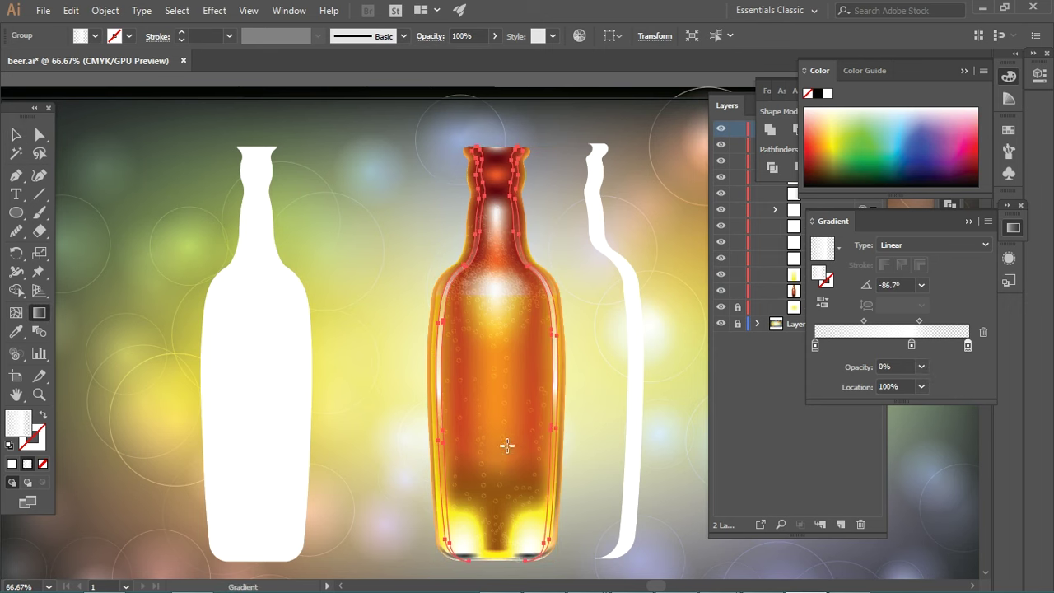
Step: Delete the spare white bottle copy on the left
left_click(17, 134)
left_click(186, 134)
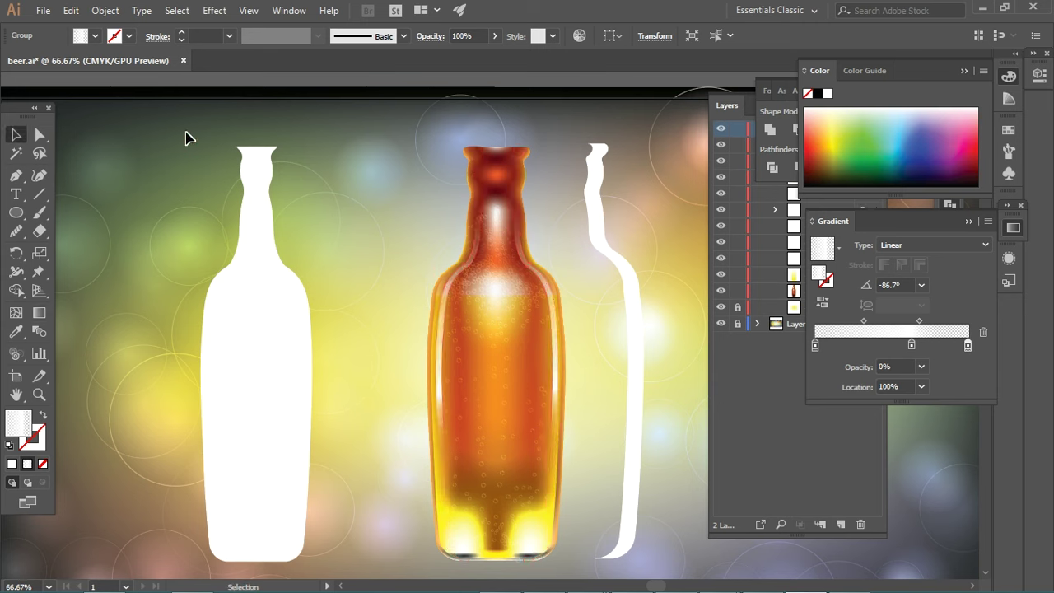
left_click(277, 264)
left_click_drag(280, 272, 510, 265)
left_click(231, 278)
left_click(506, 235)
mouse_move(501, 160)
left_mouse_down()
mouse_move(485, 170)
mouse_move(334, 167)
left_mouse_up()
key("a")
key("ctrl+z")
key("v")
key("Delete")
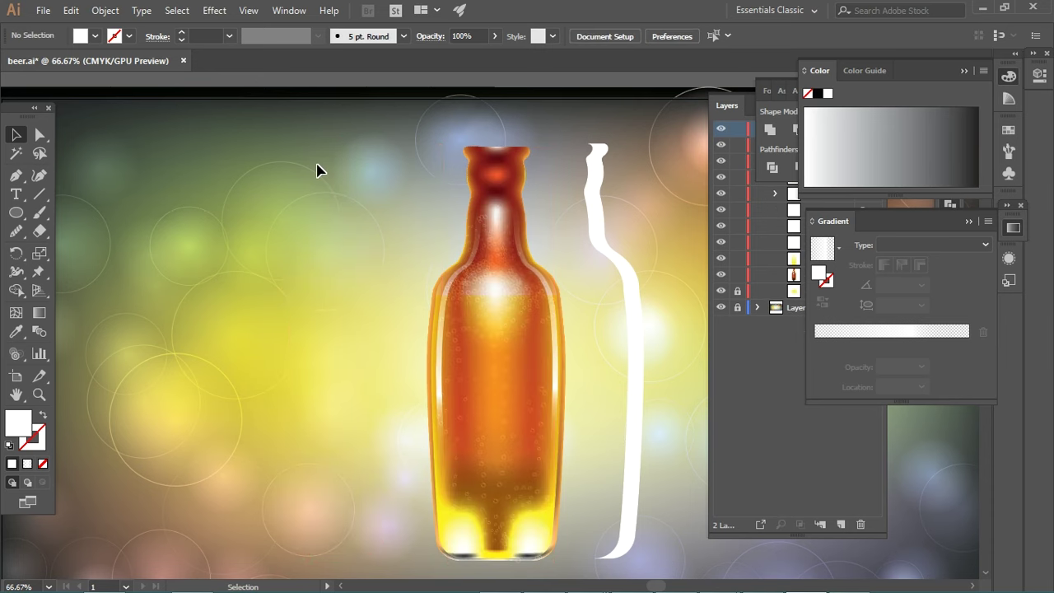
Step: Move the other white silhouette off the artboard, save beer.ai, and zoom to 50%
left_click_drag(391, 247, 353, 203)
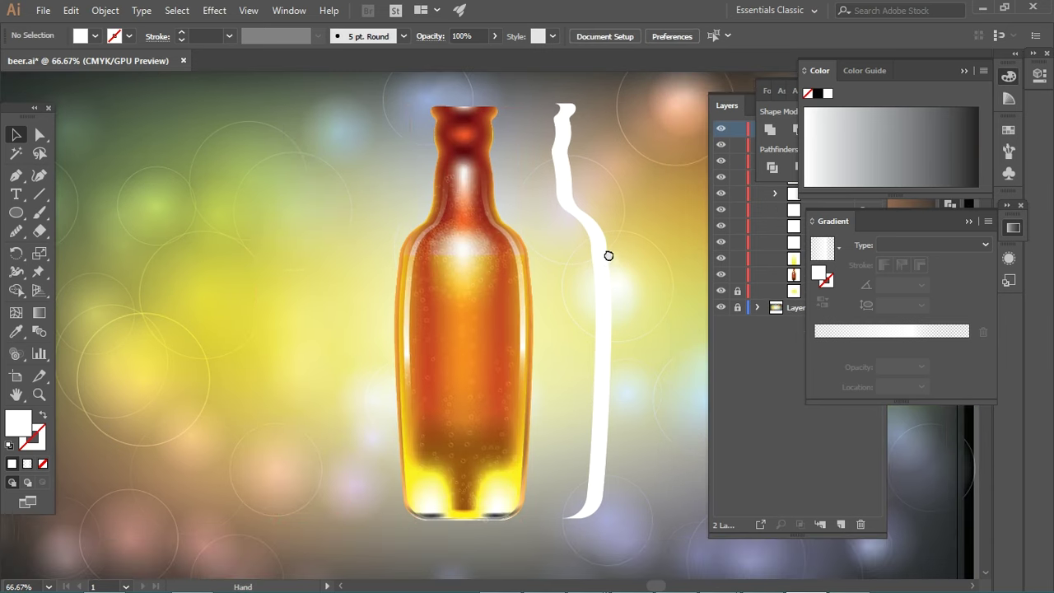
key("ctrl+z")
key("ctrl+minus")
key("ctrl+s")
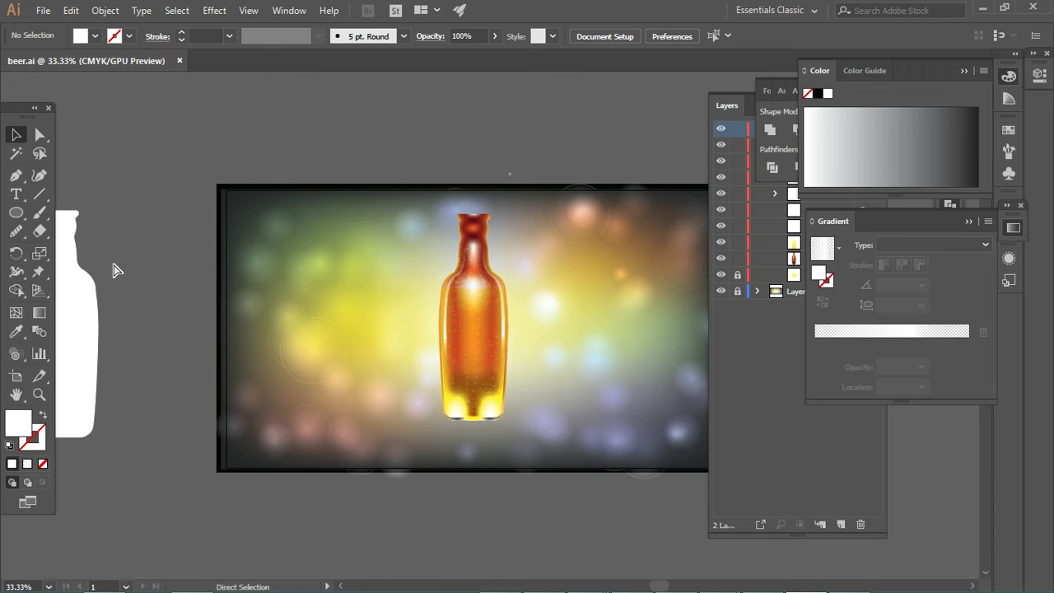
key("ctrl+plus")
key("ctrl+minus")
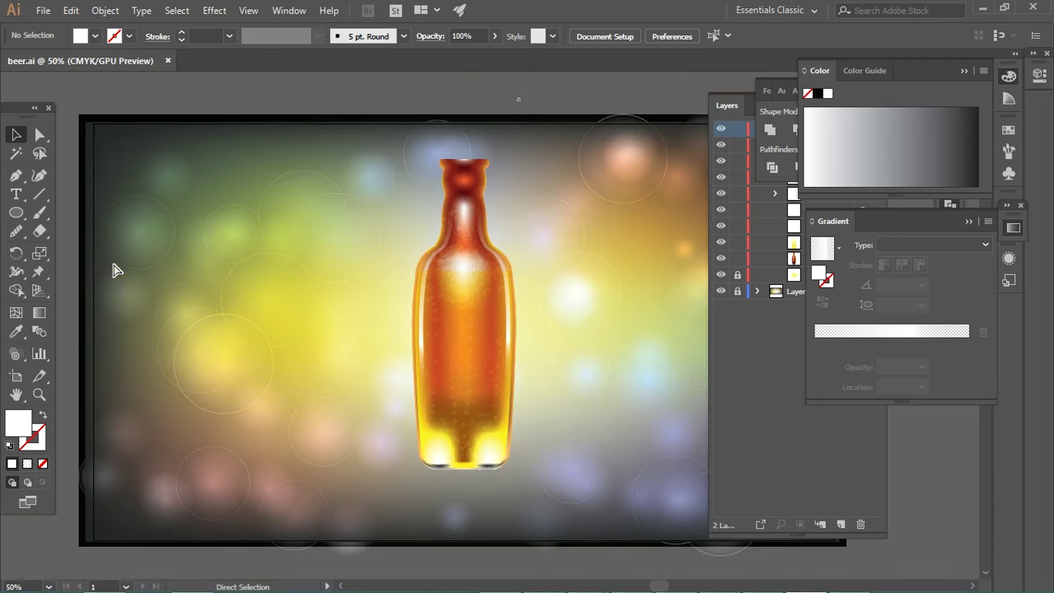
Step: Hide the pale background mesh in Layer 1, then unlock and select the large ellipse
left_click(967, 221)
left_click(756, 291)
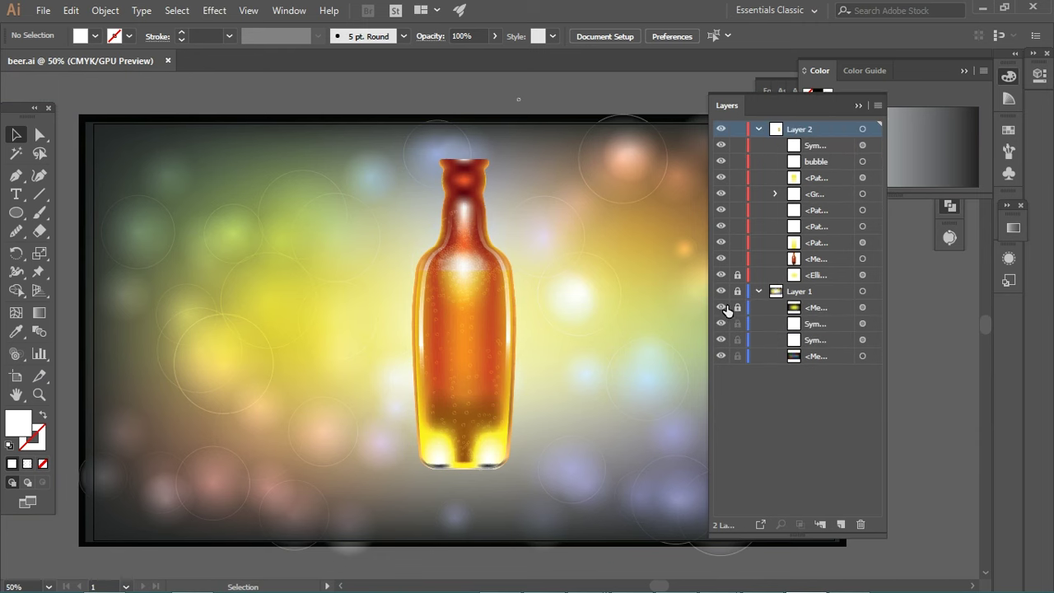
left_click(723, 307)
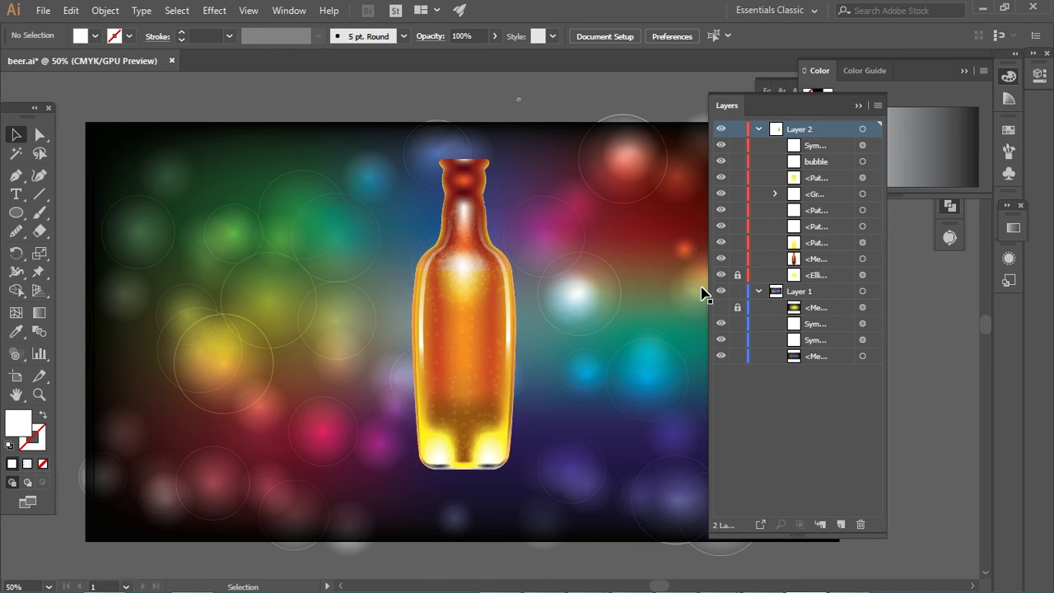
left_click(722, 307)
left_click(736, 307)
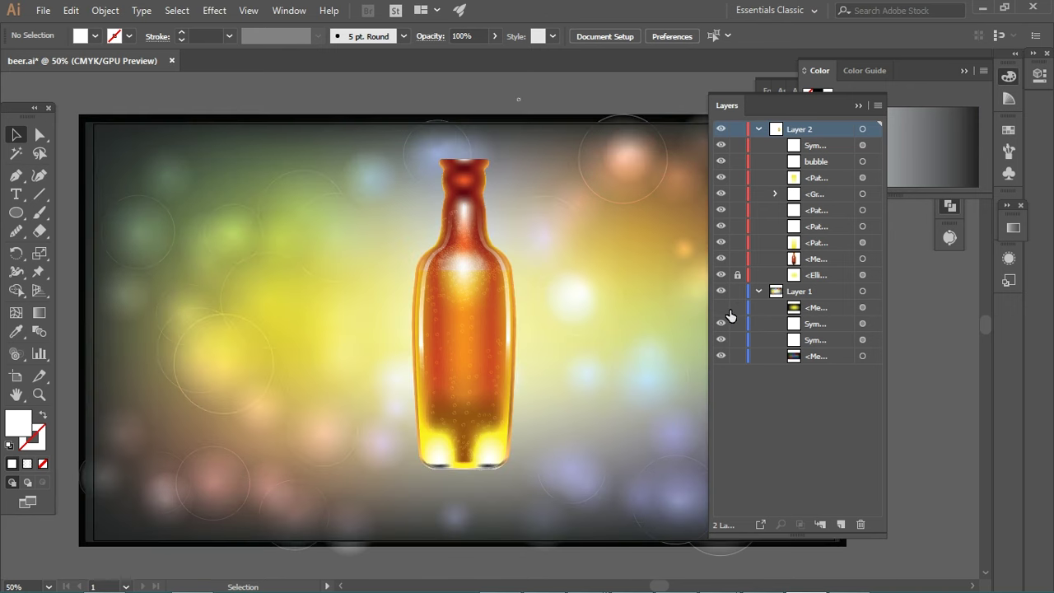
left_click(736, 275)
left_click(536, 318)
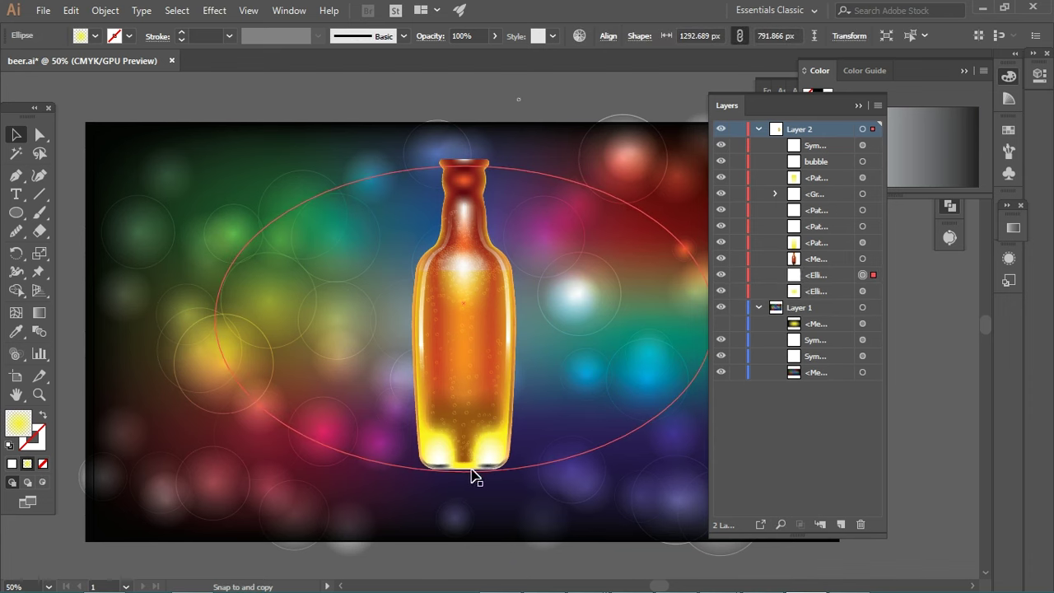
Step: Stretch the ellipse down to the bottle's base and lock Layer 1
left_click_drag(474, 464, 474, 473)
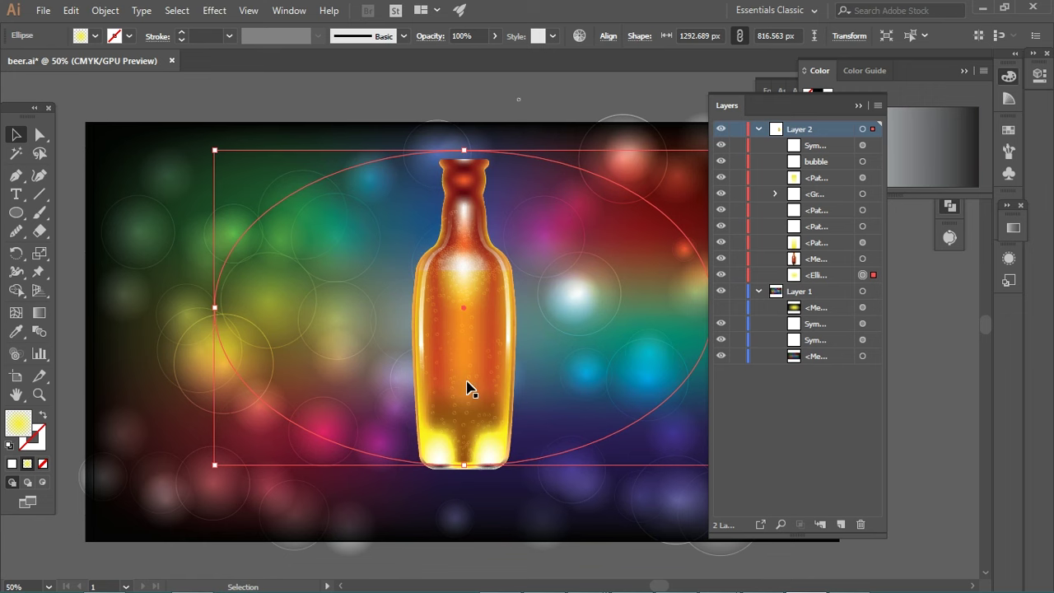
left_click(206, 149, "shift")
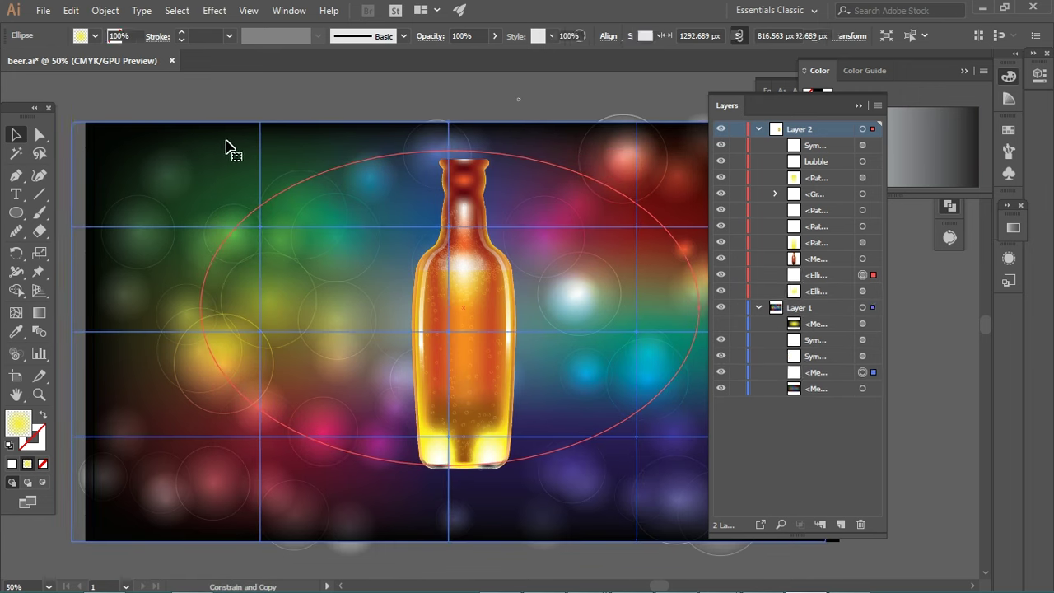
left_click(745, 292)
left_click(536, 170)
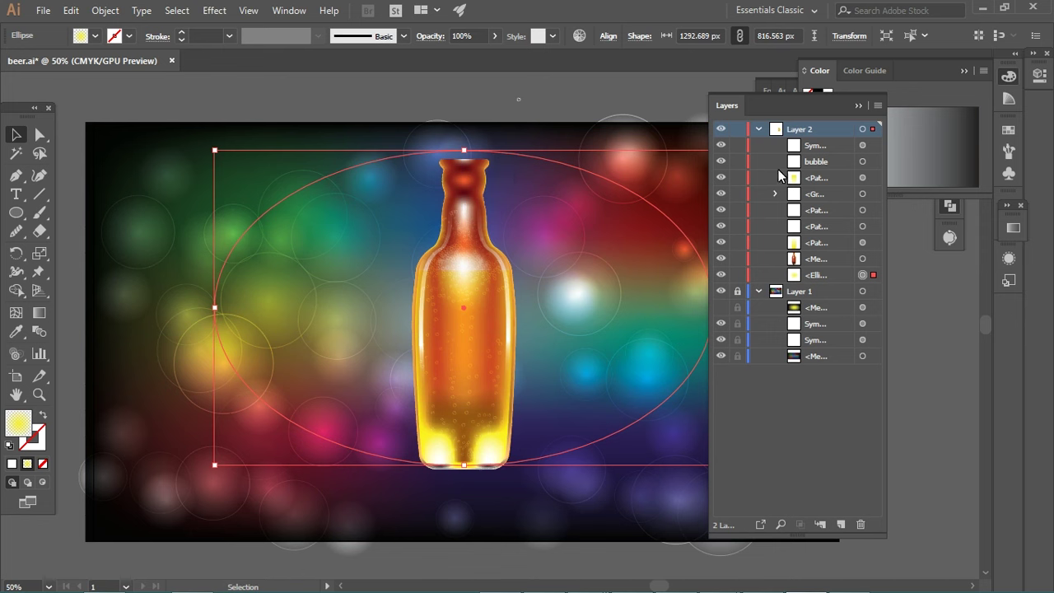
Step: Enlarge and flatten the radial glow to a 58.7% aspect ratio with a pale cream centre
left_click(1014, 229)
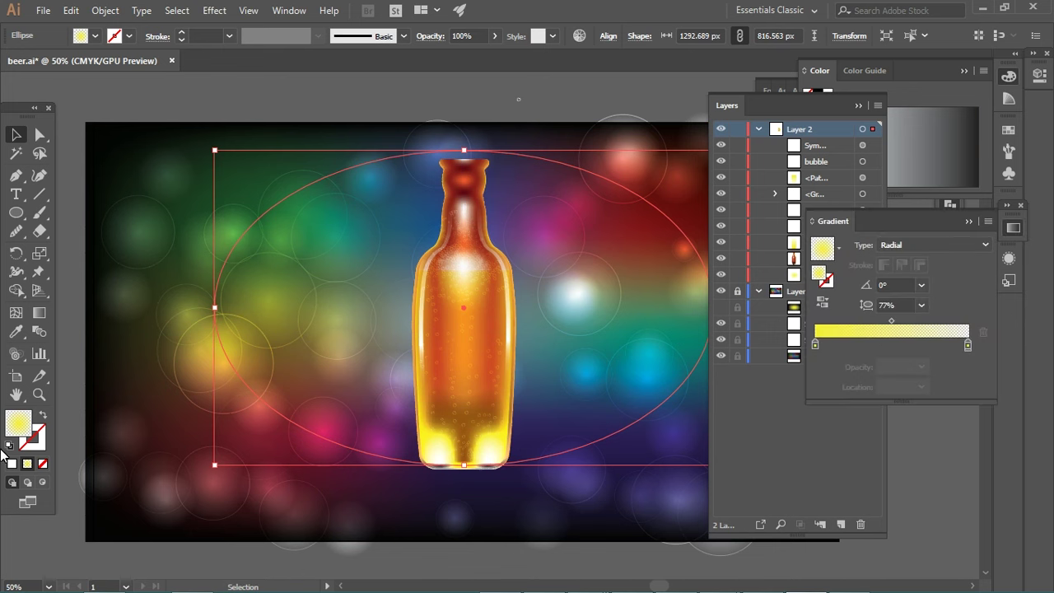
left_click(39, 313)
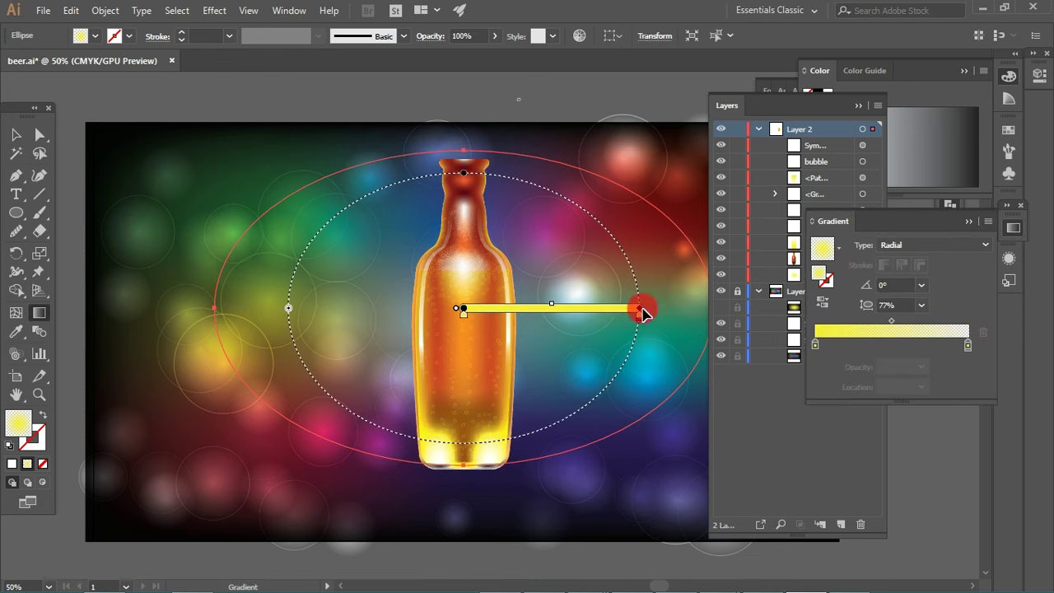
left_click_drag(640, 309, 702, 308)
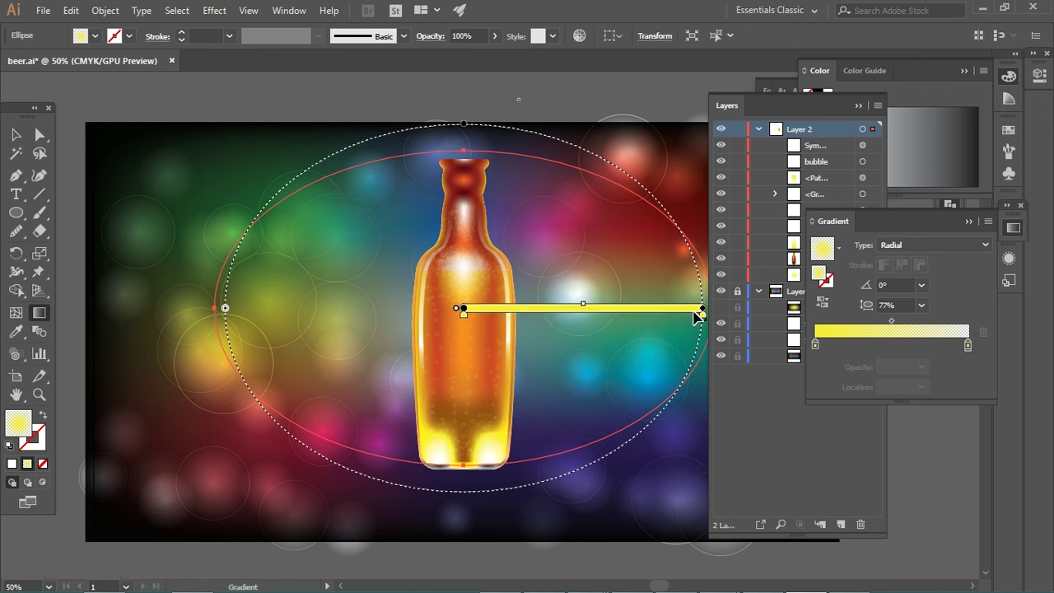
left_click_drag(466, 128, 464, 168)
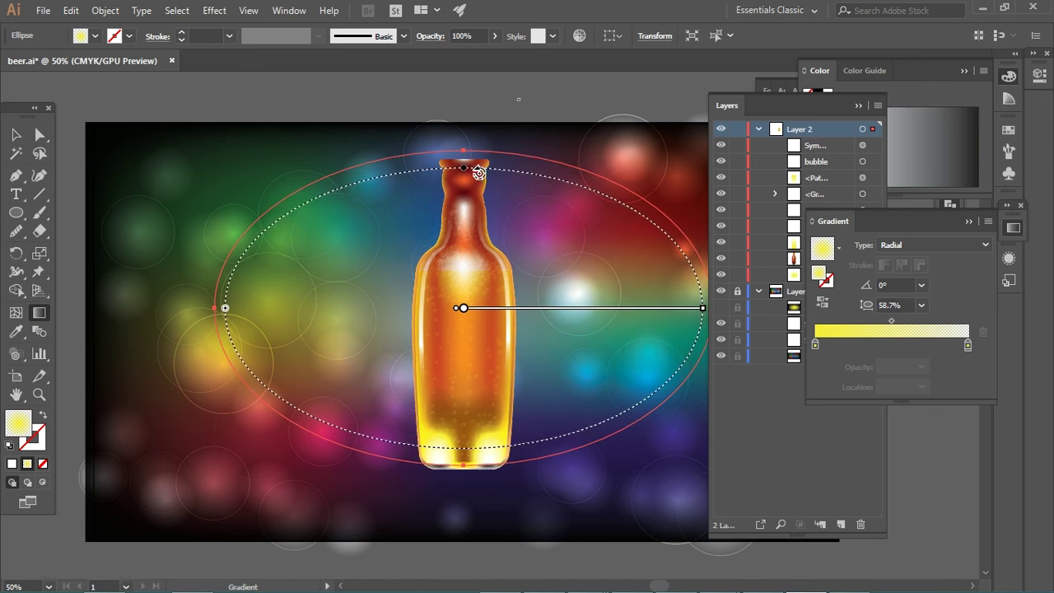
left_click(815, 342)
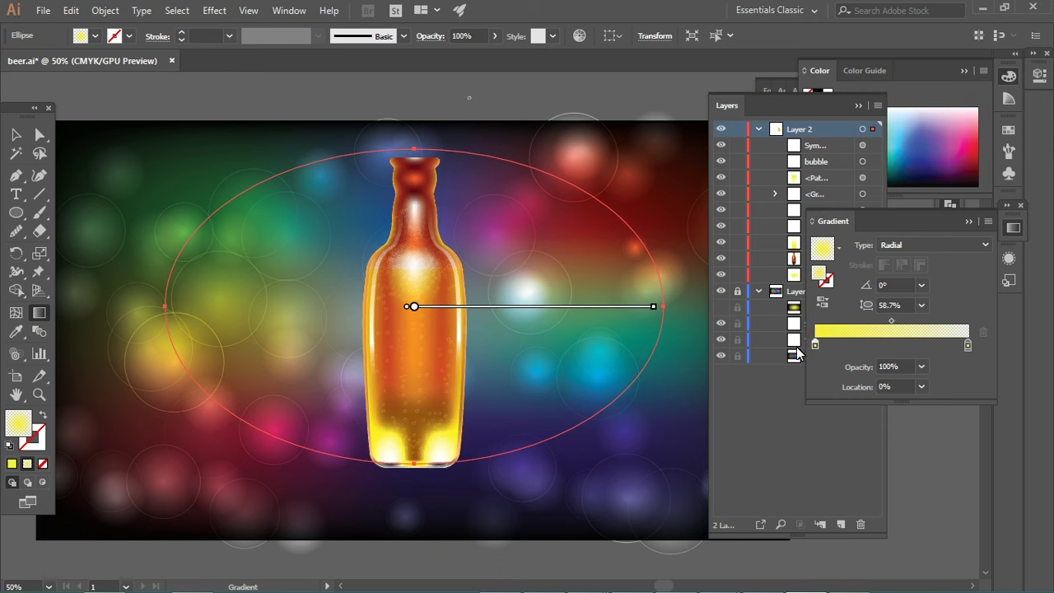
mouse_move(931, 155)
left_mouse_down()
mouse_move(922, 113)
mouse_move(600, 110)
left_mouse_up()
left_click(16, 134)
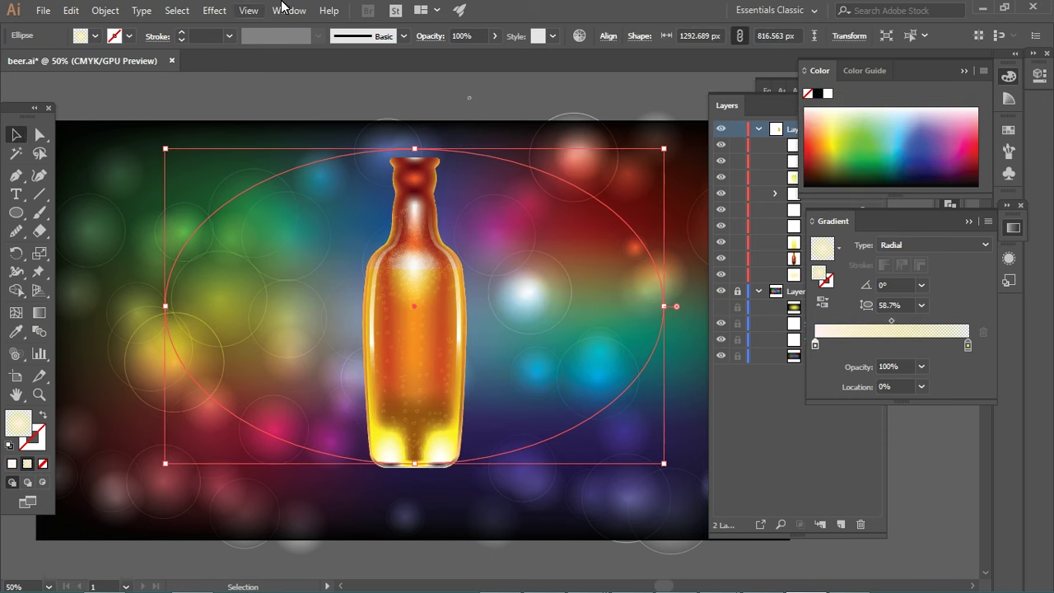
Step: Try the Overlay blend mode on the glow ellipse, then revert it to Normal
left_click(430, 37)
left_click(334, 62)
left_click(322, 80)
left_click(329, 62)
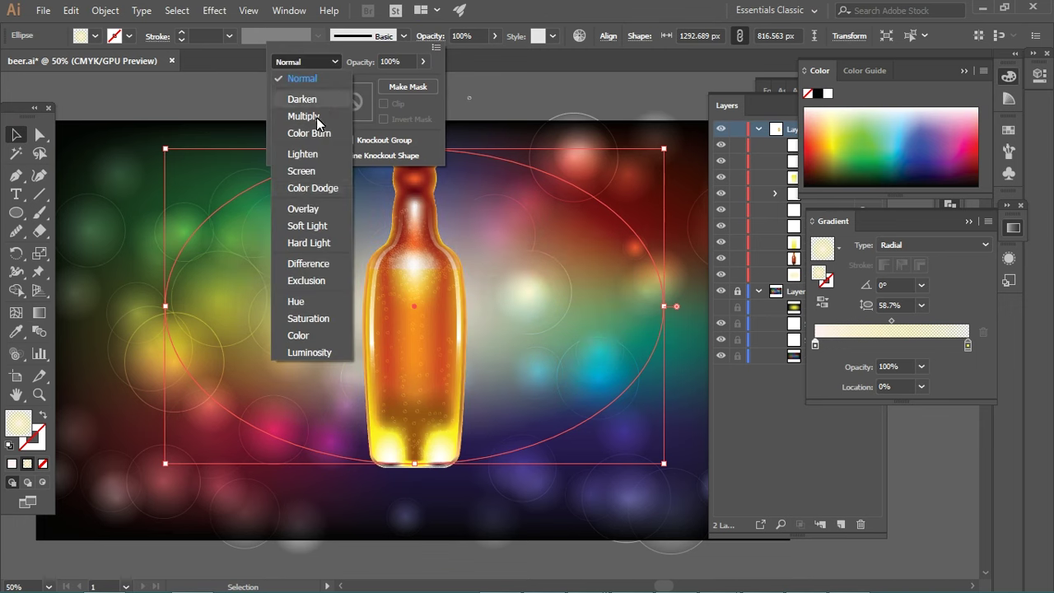
left_click(307, 207)
left_click(330, 62)
left_click(331, 80)
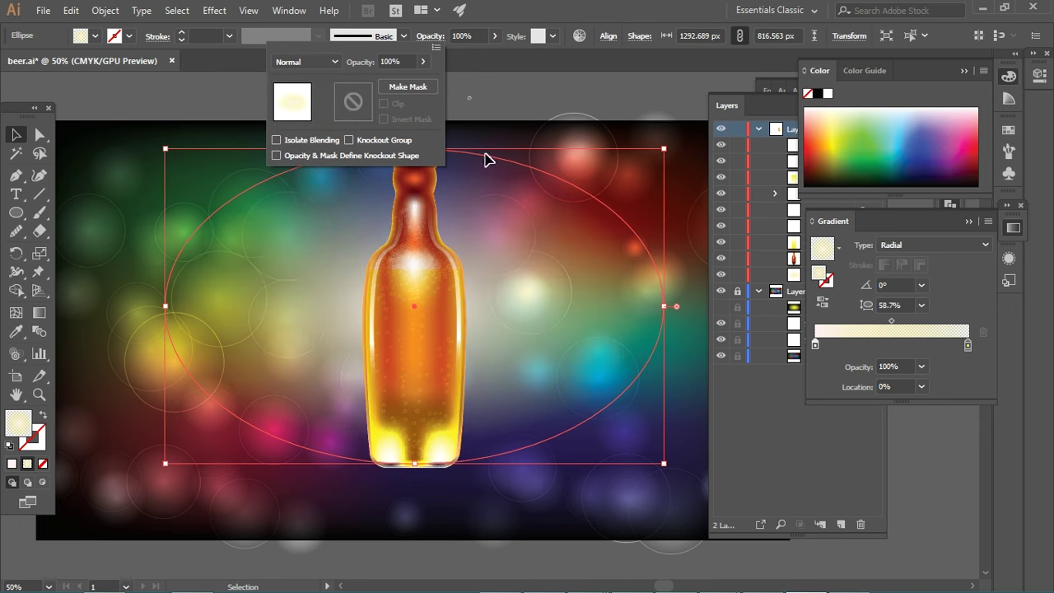
left_click(814, 344)
Step: Recolour the glow's centre stop a deeper yellow and zoom out to 33.33%
left_click(833, 140)
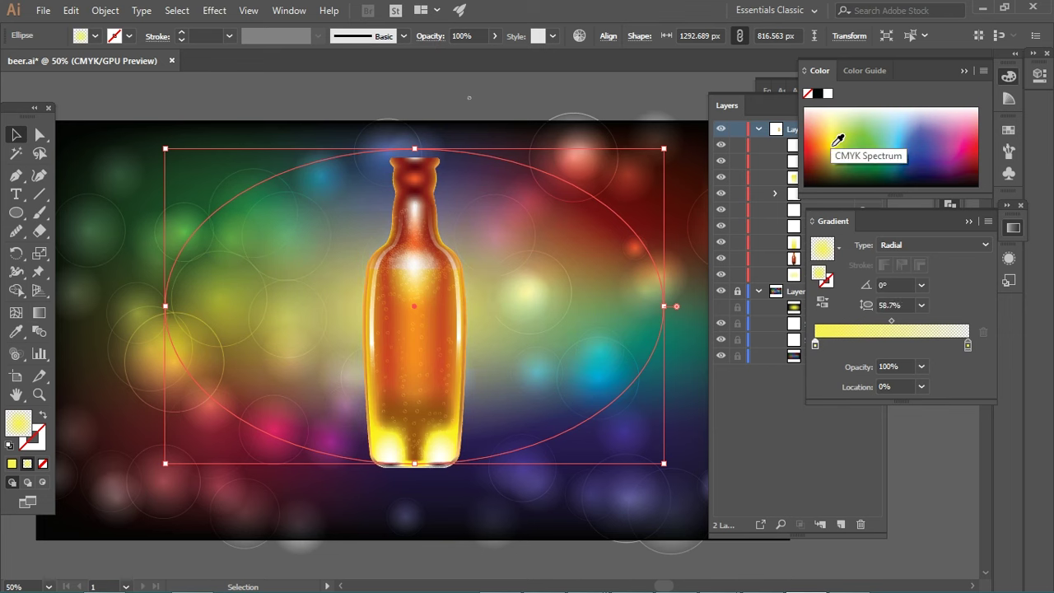
left_click(836, 142)
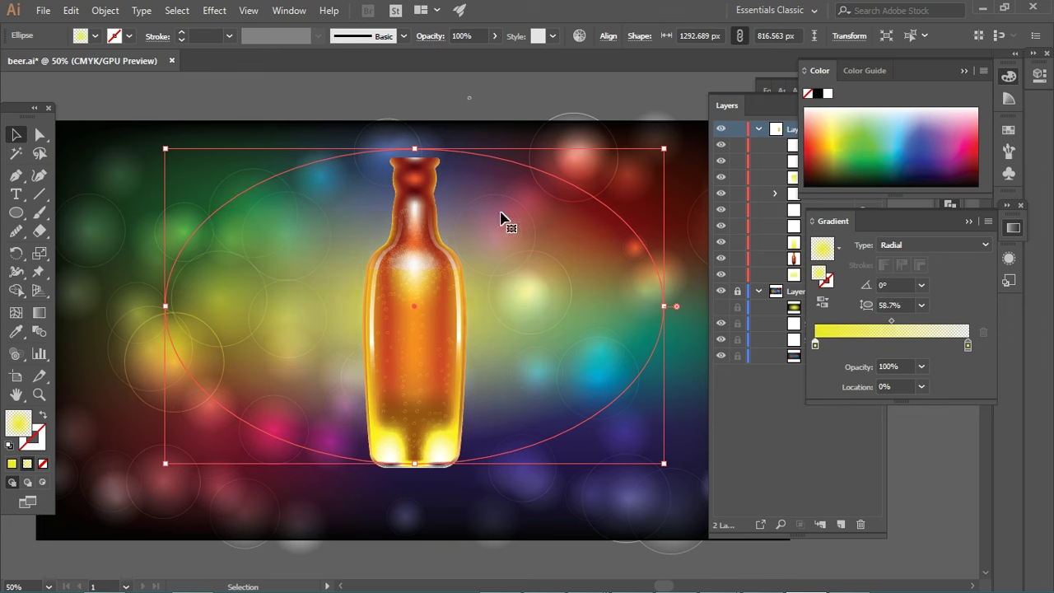
left_click(429, 36)
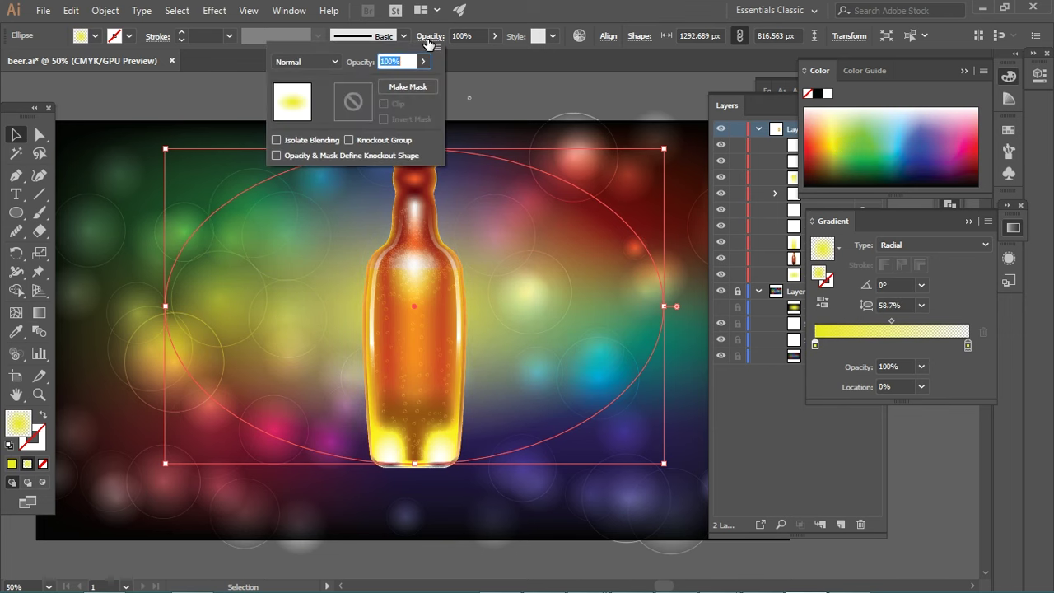
left_click(230, 107)
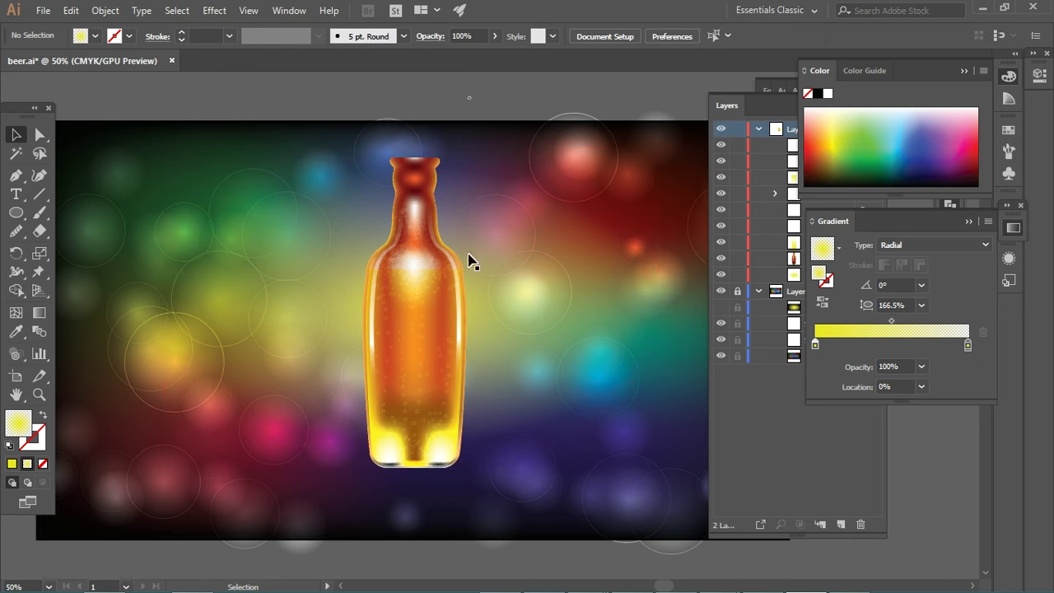
key("ctrl+minus")
left_click(515, 311)
left_click(633, 335)
Step: Confirm the glow shape's blend mode stays Normal and lock the glow ellipse
scroll(345, 294, "down", 2)
left_click(346, 294)
left_click(429, 37)
left_click(334, 62)
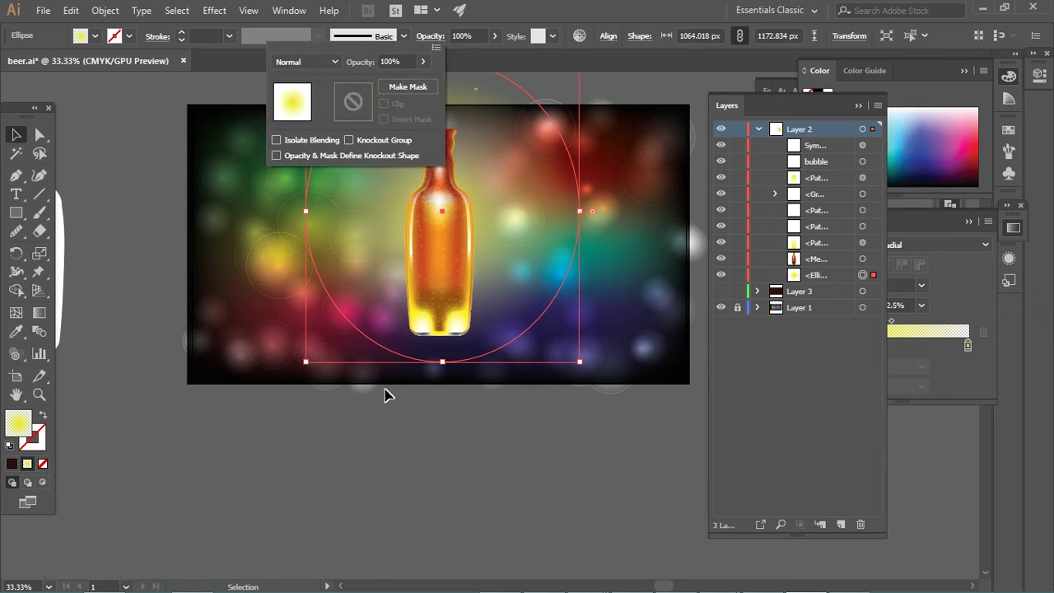
left_click(362, 482)
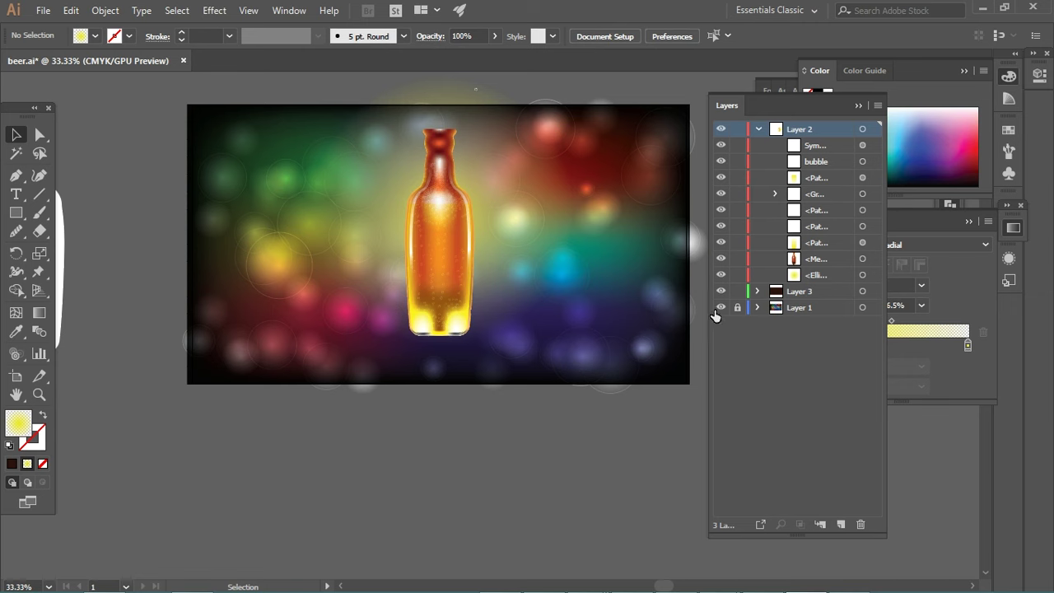
left_click(738, 275)
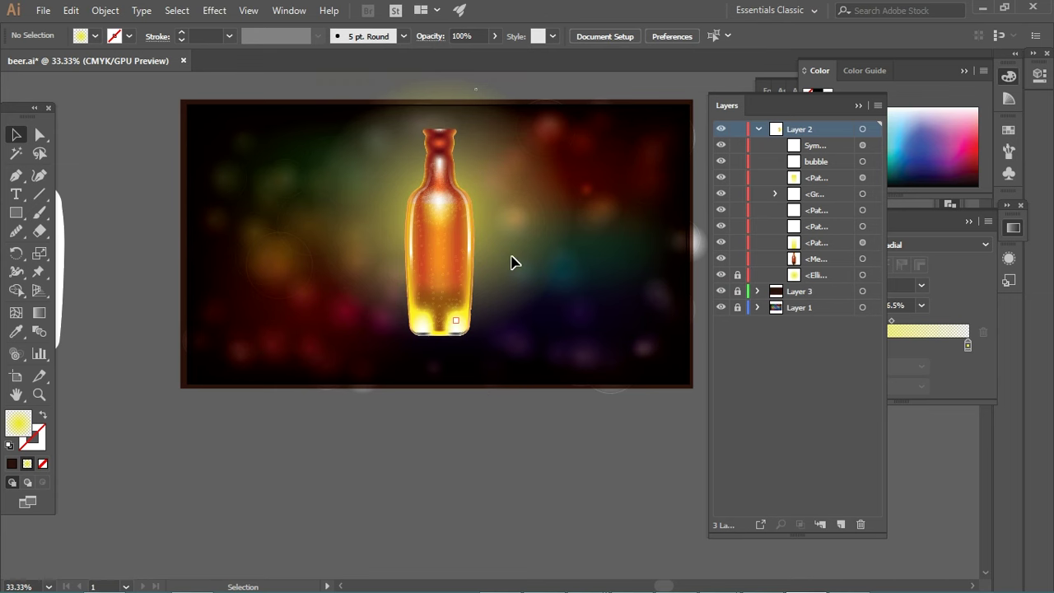
Step: Duplicate the yellow glow into a wide flat oval at the bottle's base, brought to front
left_click(513, 242)
left_click_drag(493, 152, 494, 243)
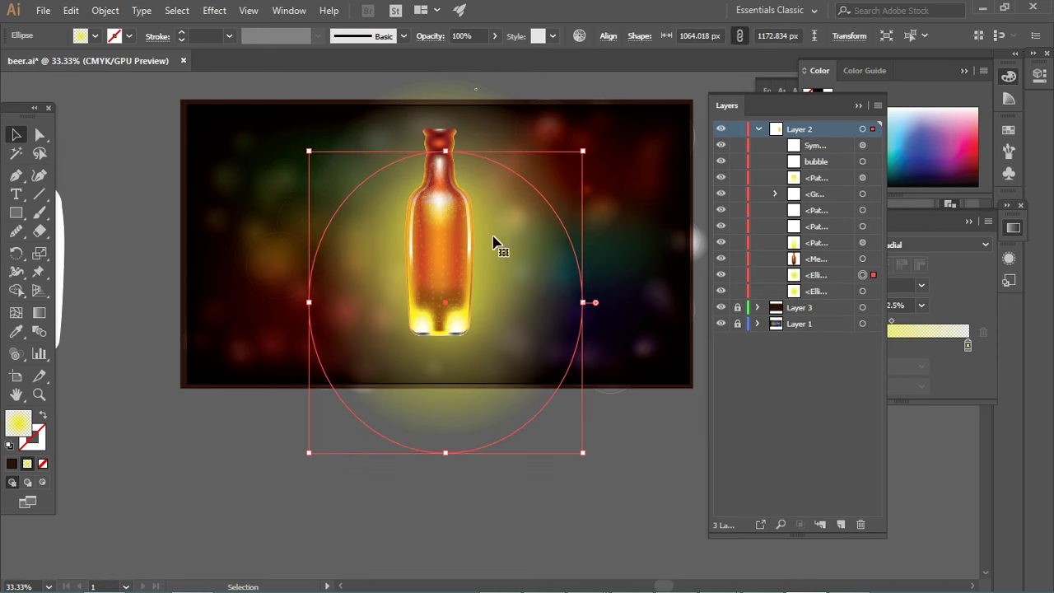
mouse_move(444, 156)
left_mouse_down()
mouse_move(453, 287)
mouse_move(482, 344)
left_mouse_up()
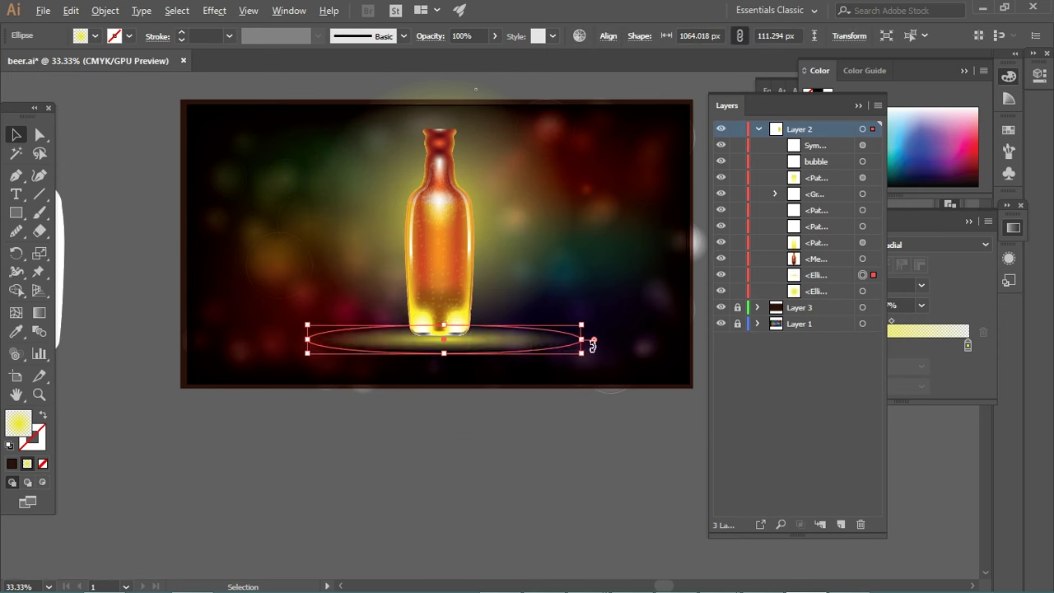
left_click_drag(592, 344, 678, 344)
left_click_drag(450, 327, 448, 288)
left_click_drag(659, 294, 648, 302)
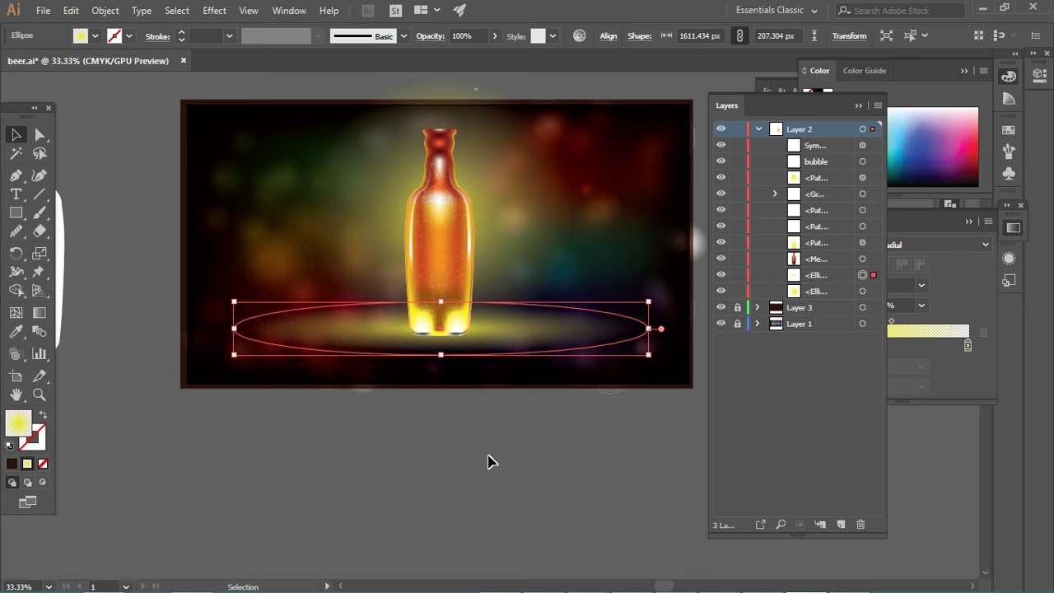
key("ctrl+shift+bracketright")
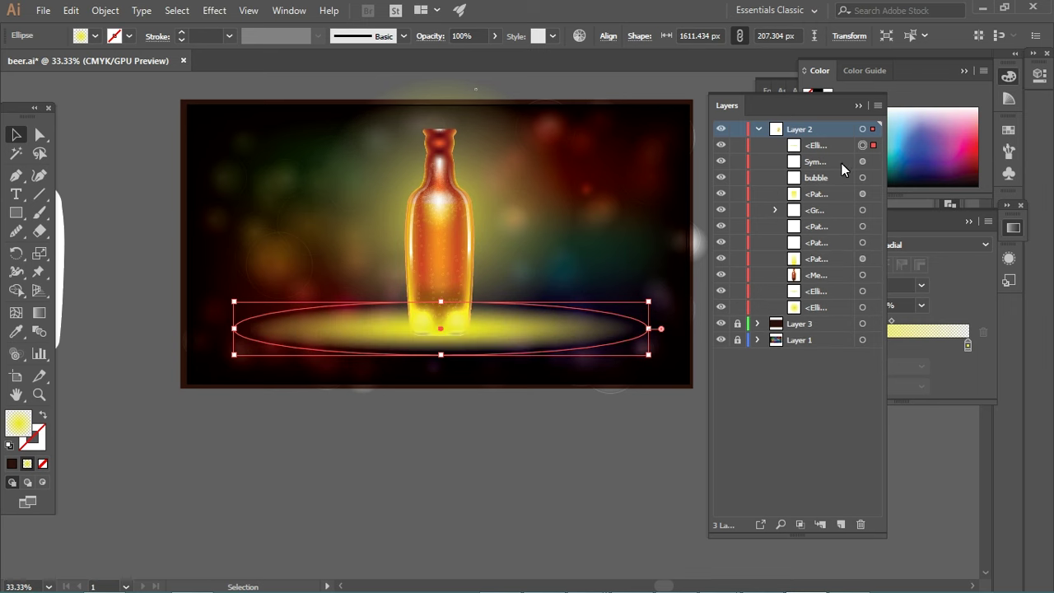
key("F7")
Step: Make both gradient stops of the oval black, fading to transparent on the right
left_click(815, 346)
left_click(823, 182)
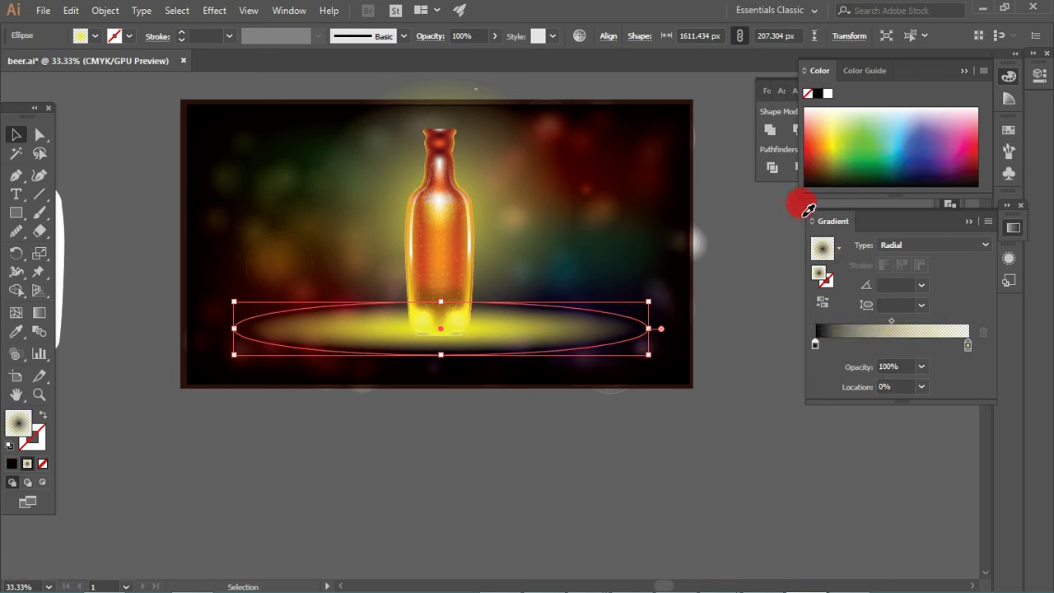
left_click(967, 345)
left_click(821, 181)
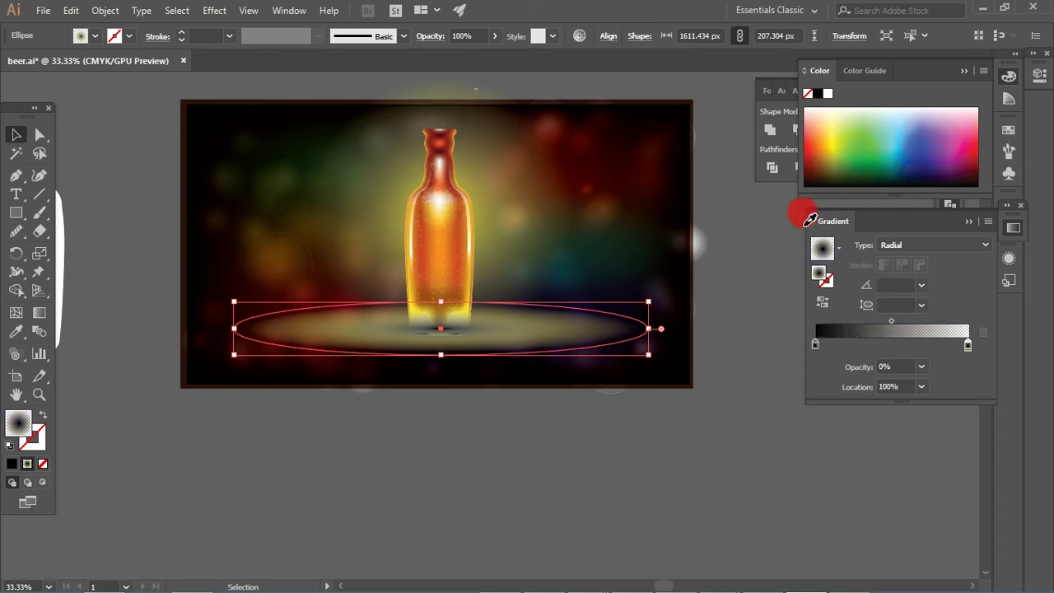
Step: Shrink and flatten the oval into a thin ~301 × 30 px shadow just under the bottle
left_click_drag(649, 303, 528, 318)
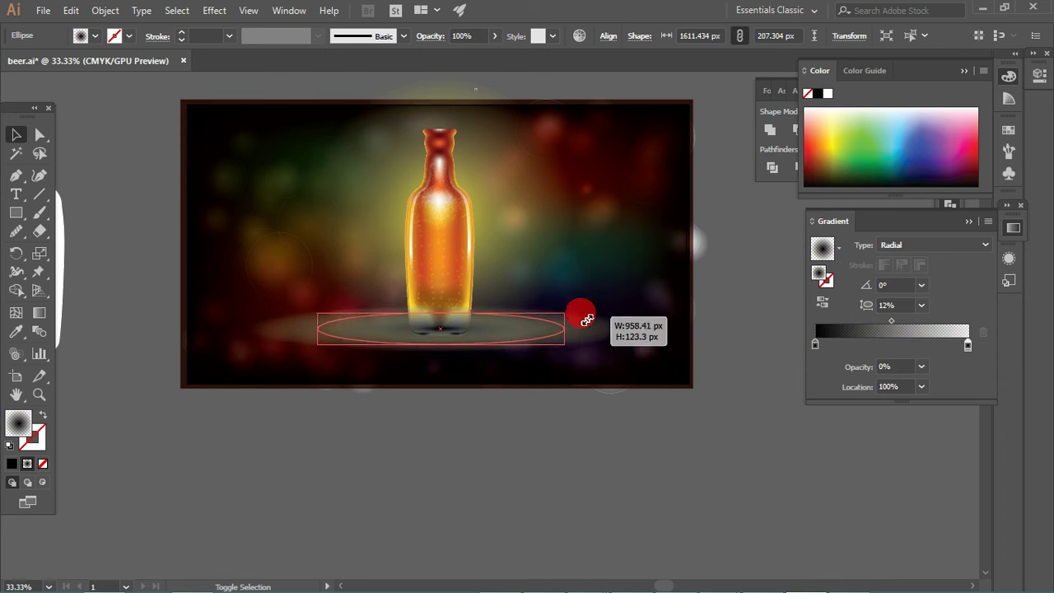
key("ctrl")
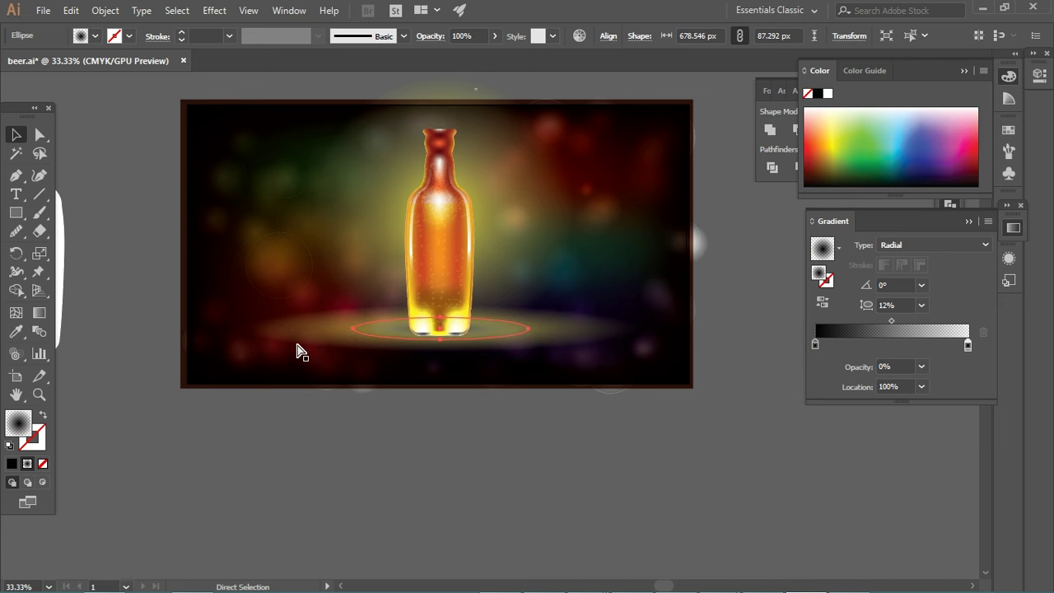
key("ctrl+equal")
key("ctrl+equal")
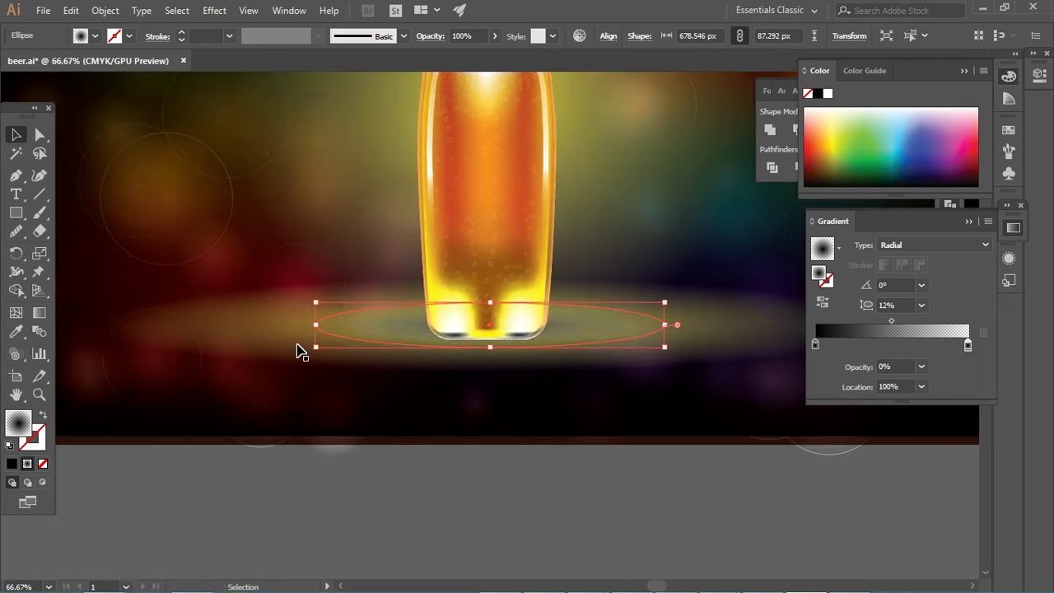
key("Down")
key("Down")
key("Down")
key("Down")
key("Down")
left_click_drag(315, 338, 416, 338)
left_click_drag(491, 319, 497, 334)
key("Down")
key("Down")
key("Down")
key("Down")
key("Down")
key("Down")
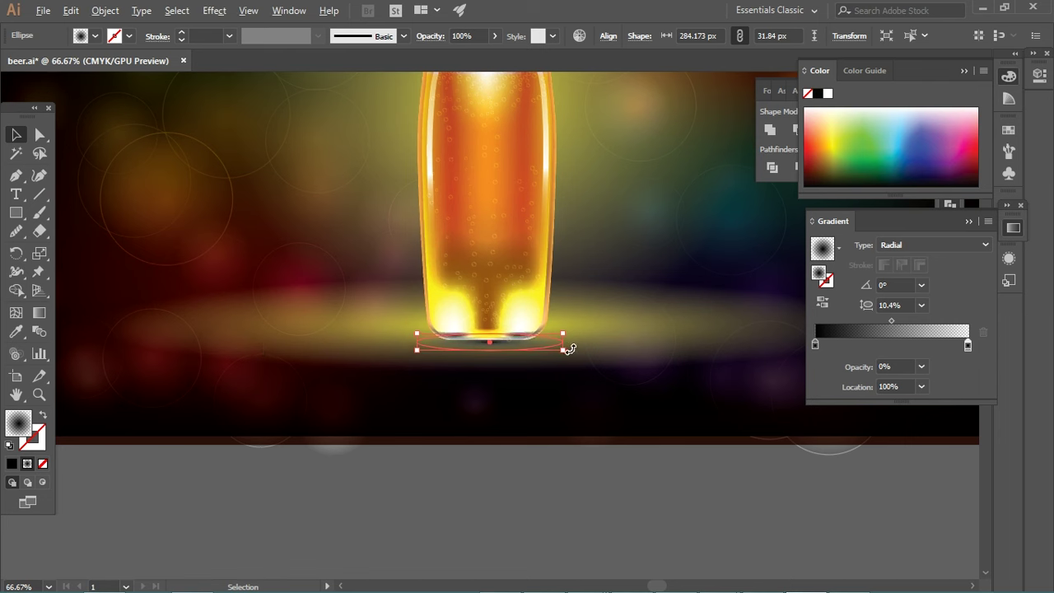
left_click_drag(567, 341, 574, 339)
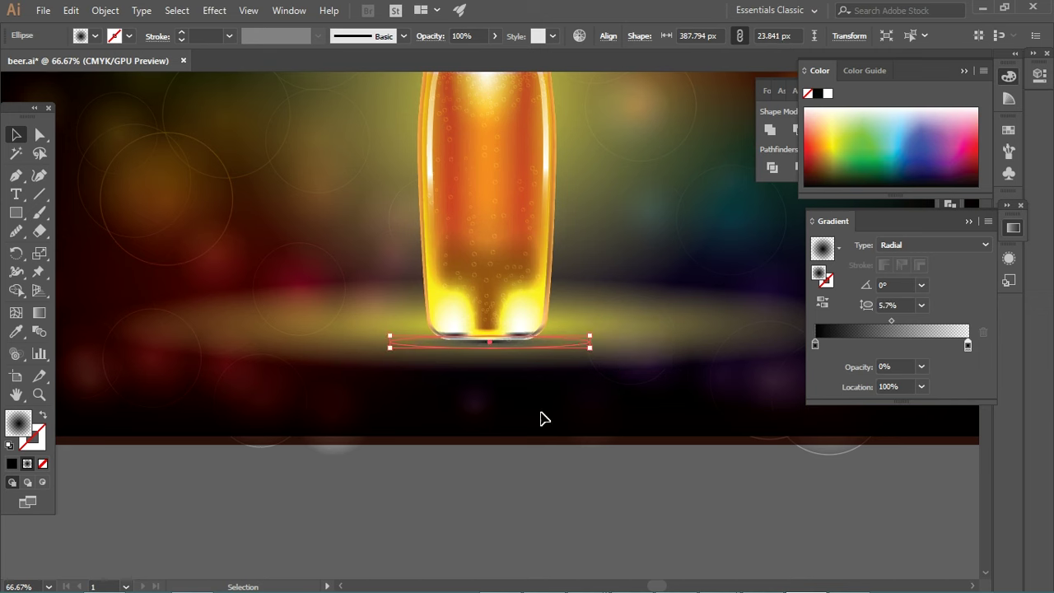
left_click_drag(597, 346, 575, 346)
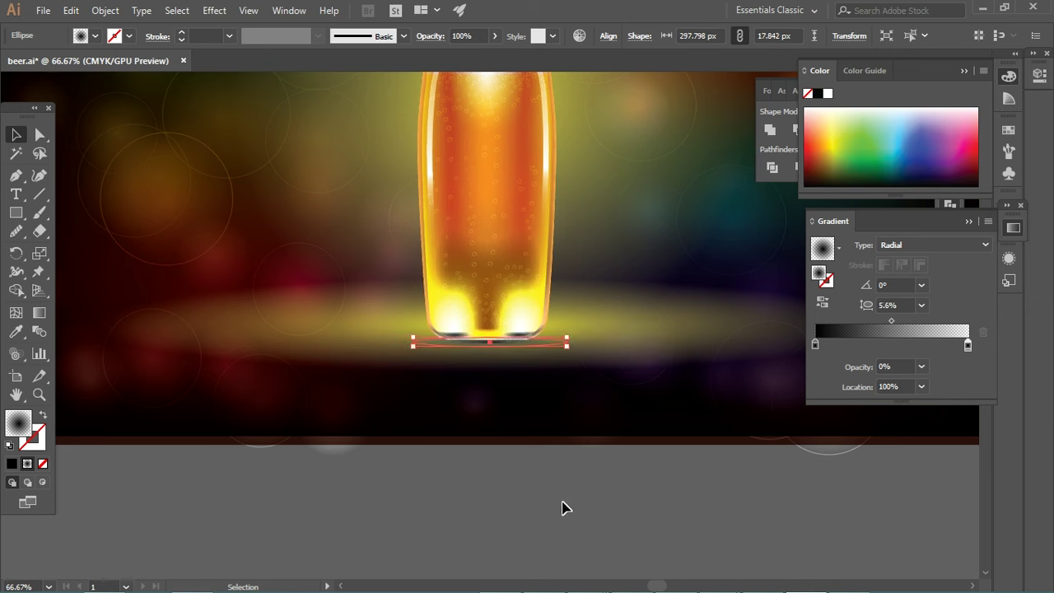
left_click_drag(574, 341, 567, 329)
key("Down")
key("Down")
key("Down")
key("Down")
key("Down")
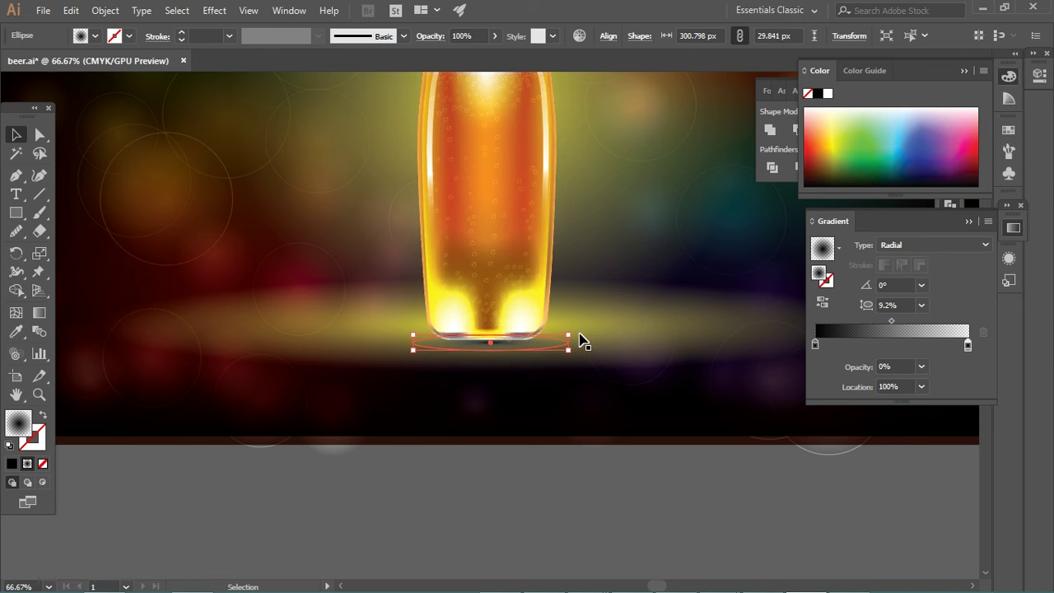
left_click(39, 312)
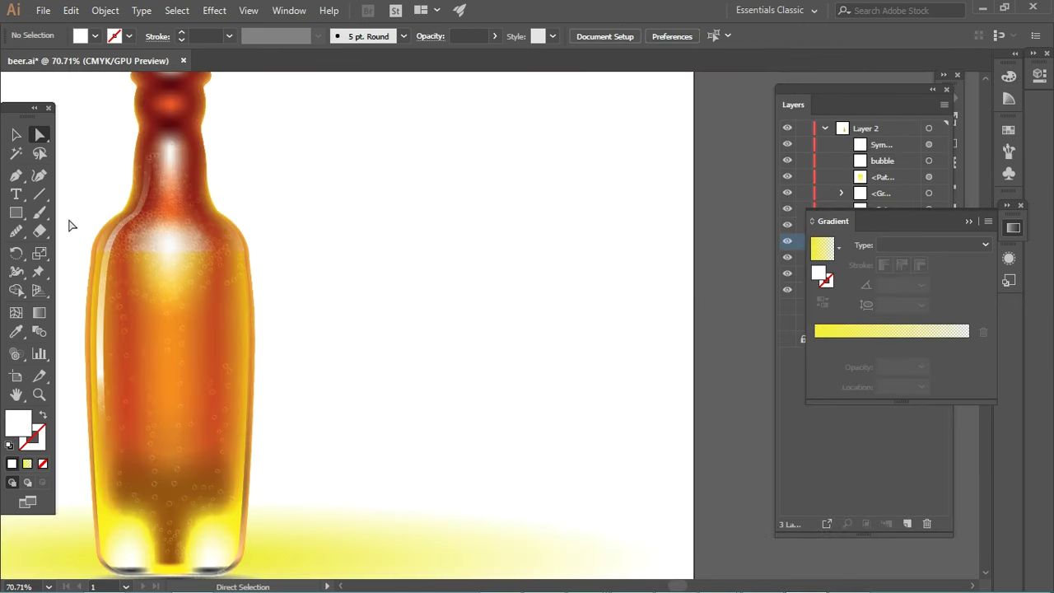
Step: Sketch a rough freehand box on empty canvas off the artboard
left_click_drag(395, 246, 255, 277)
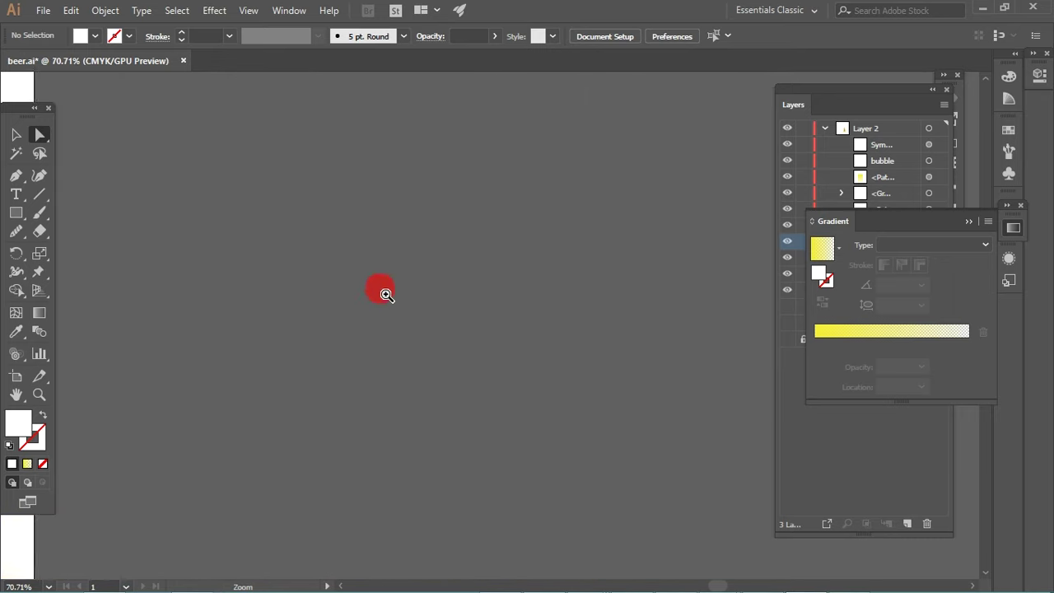
left_click_drag(15, 230, 52, 247)
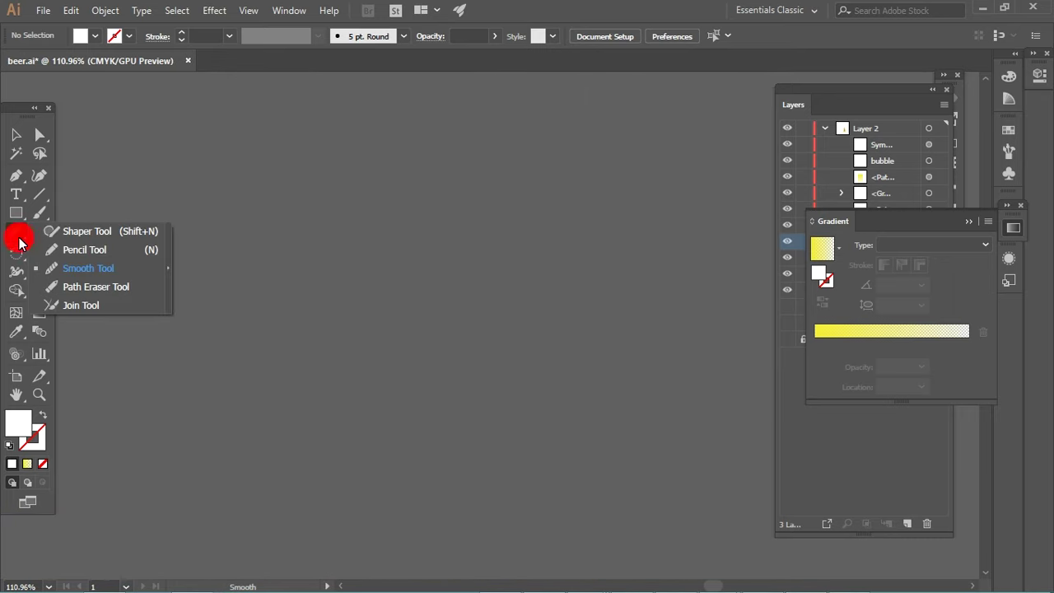
mouse_move(291, 217)
left_mouse_down()
mouse_move(369, 218)
mouse_move(376, 320)
mouse_move(301, 331)
mouse_move(280, 286)
mouse_move(290, 218)
left_mouse_up()
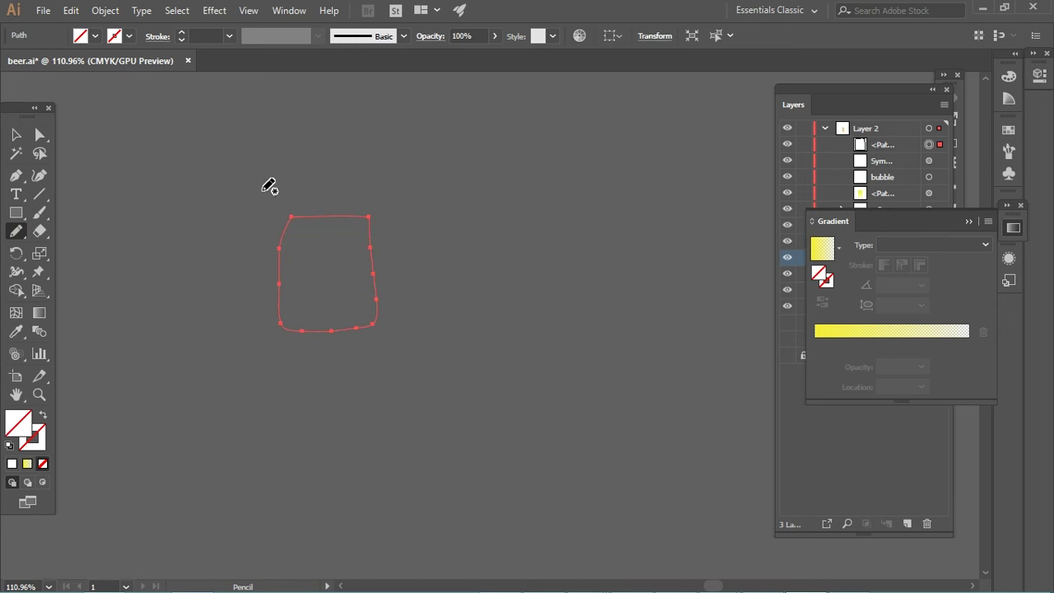
key("v")
Step: Give the box a white 10 pt outline
left_click(39, 445)
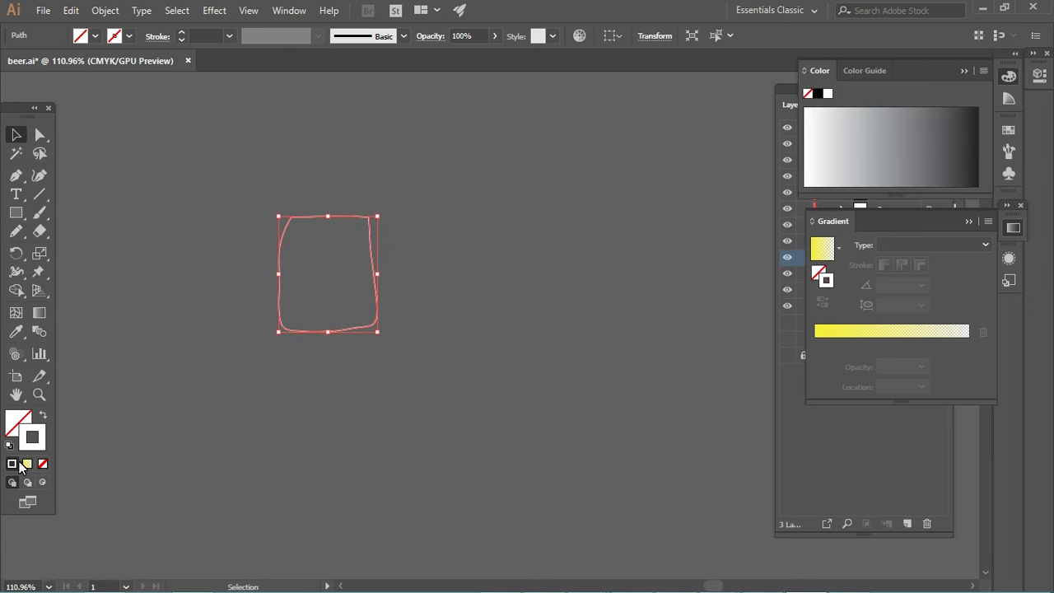
left_click(221, 37)
type("10")
key("Return")
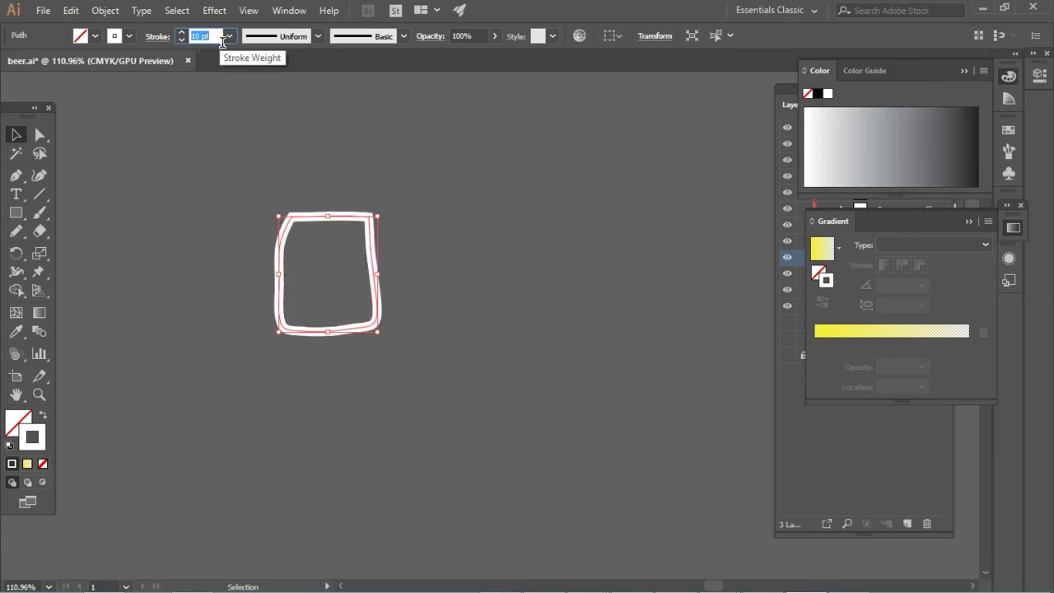
Step: Smooth the box's wobbly edges and corners
left_click_drag(17, 230, 70, 269)
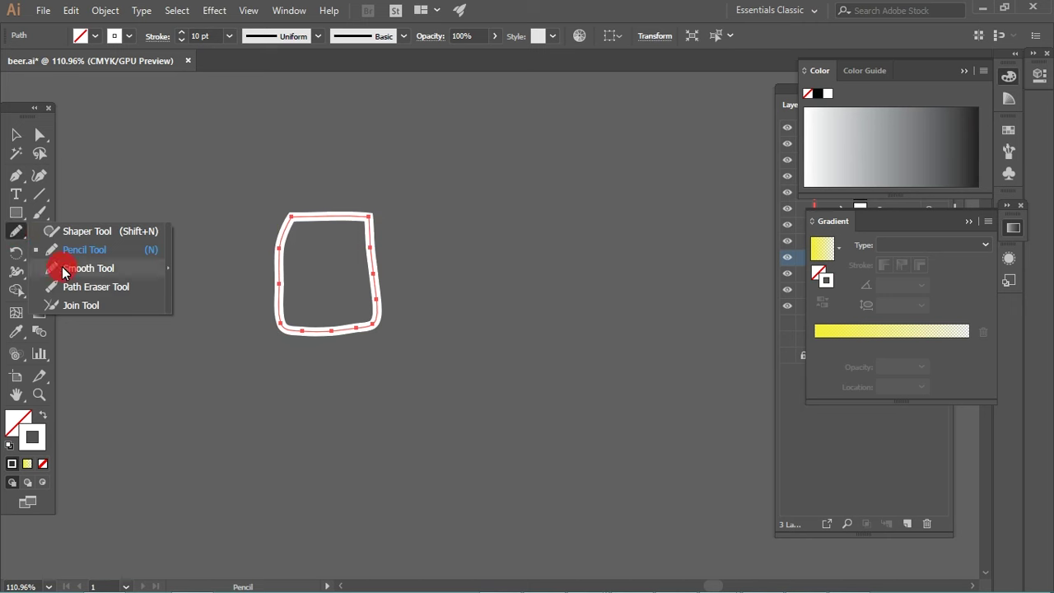
mouse_move(284, 337)
left_mouse_down()
mouse_move(291, 266)
mouse_move(322, 334)
mouse_move(372, 261)
mouse_move(290, 251)
mouse_move(275, 235)
left_mouse_up()
left_click(369, 197, "ctrl")
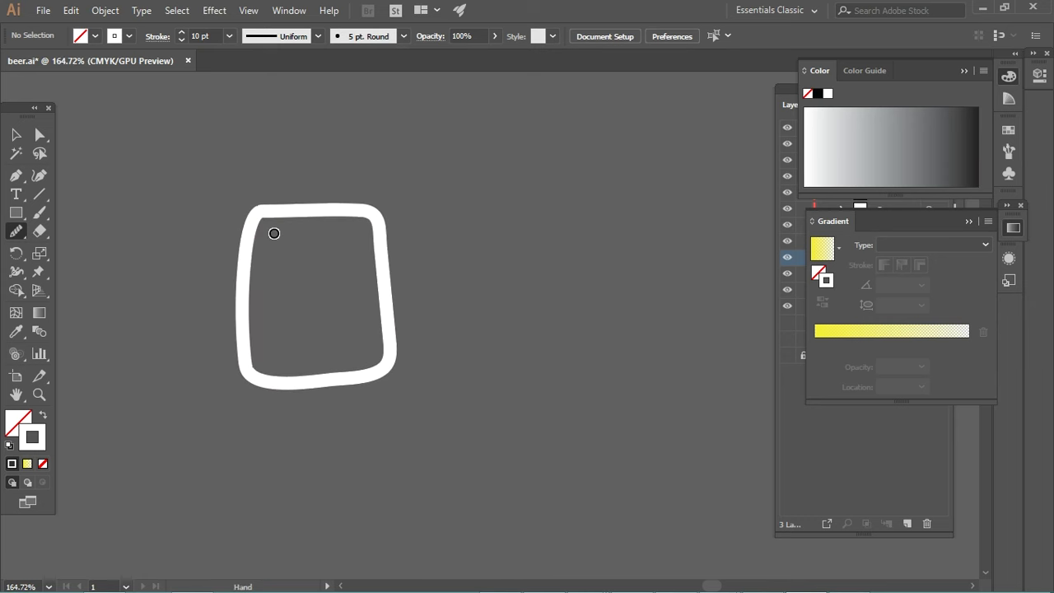
Step: Draw a mug handle on the left side of the box
left_click_drag(16, 231, 69, 260)
left_click(69, 260)
left_click_drag(240, 256, 244, 306)
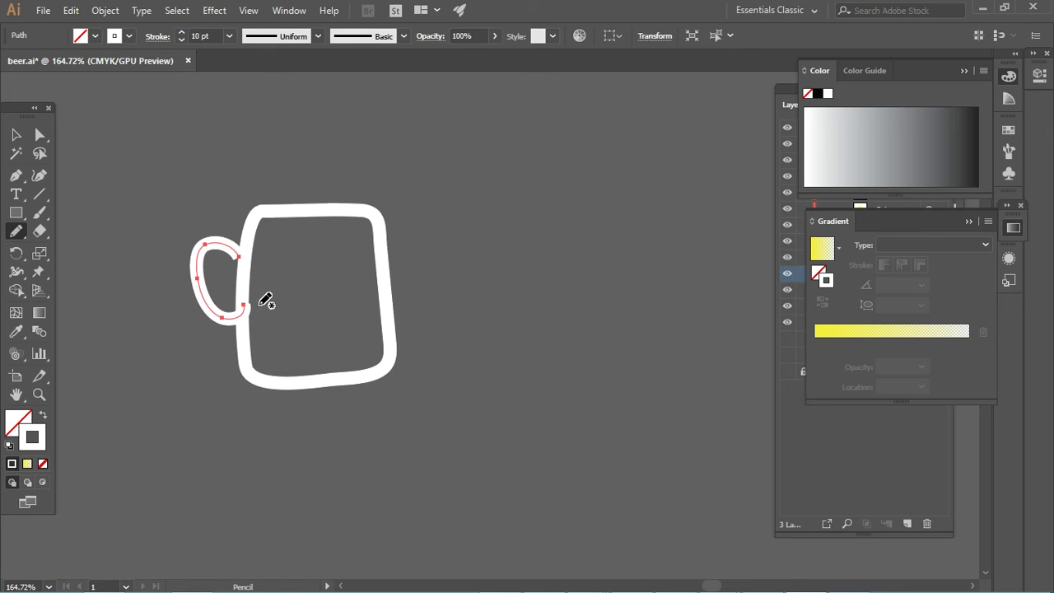
key("ctrl+z")
left_click_drag(254, 263, 212, 287)
key("ctrl+z")
mouse_move(240, 243)
left_mouse_down()
mouse_move(205, 319)
mouse_move(243, 337)
left_mouse_up()
left_click(16, 134)
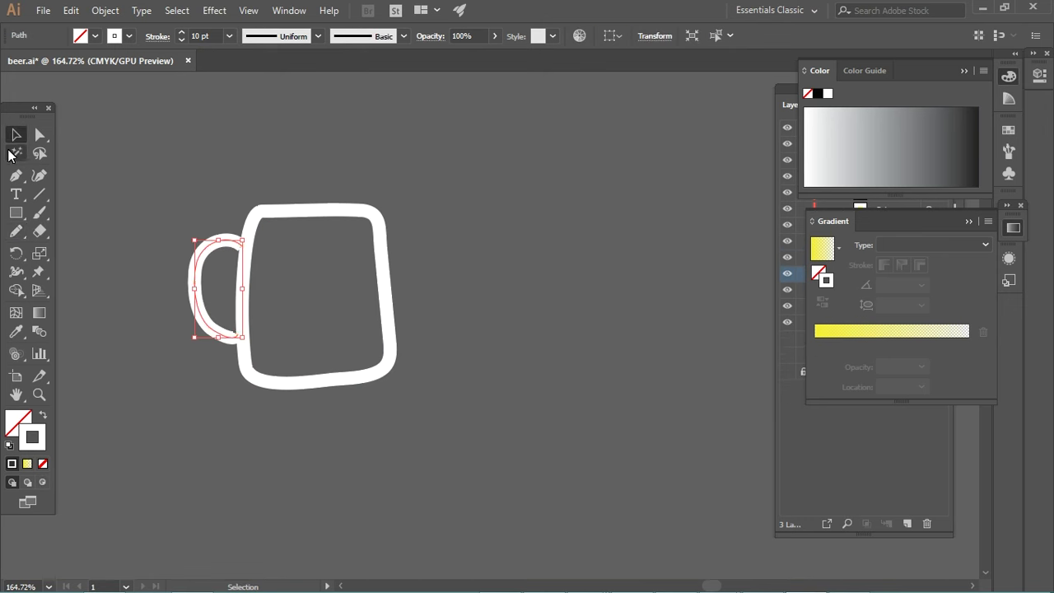
left_click(293, 172)
left_click_drag(294, 172, 82, 272)
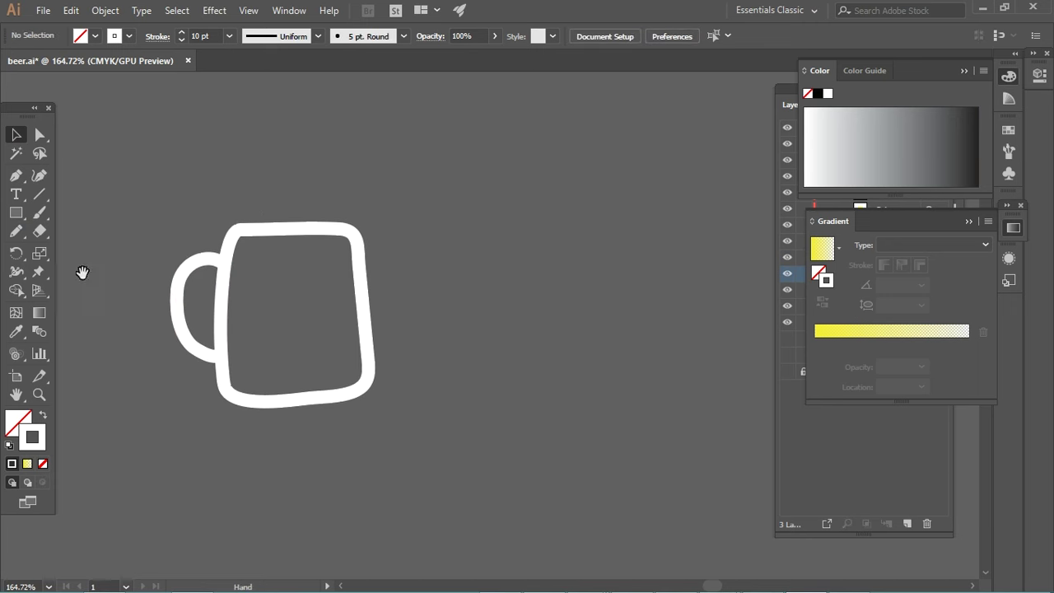
Step: Draw a bumpy foam cap above the mug with rounded corners and round ends
key("n")
left_click_drag(245, 213, 354, 220)
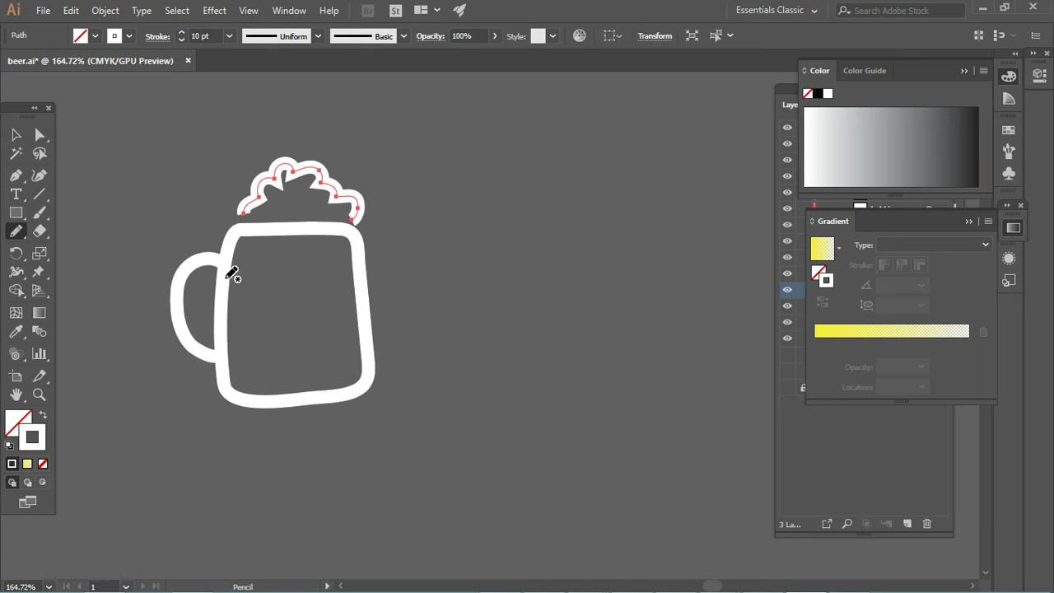
left_click(162, 36)
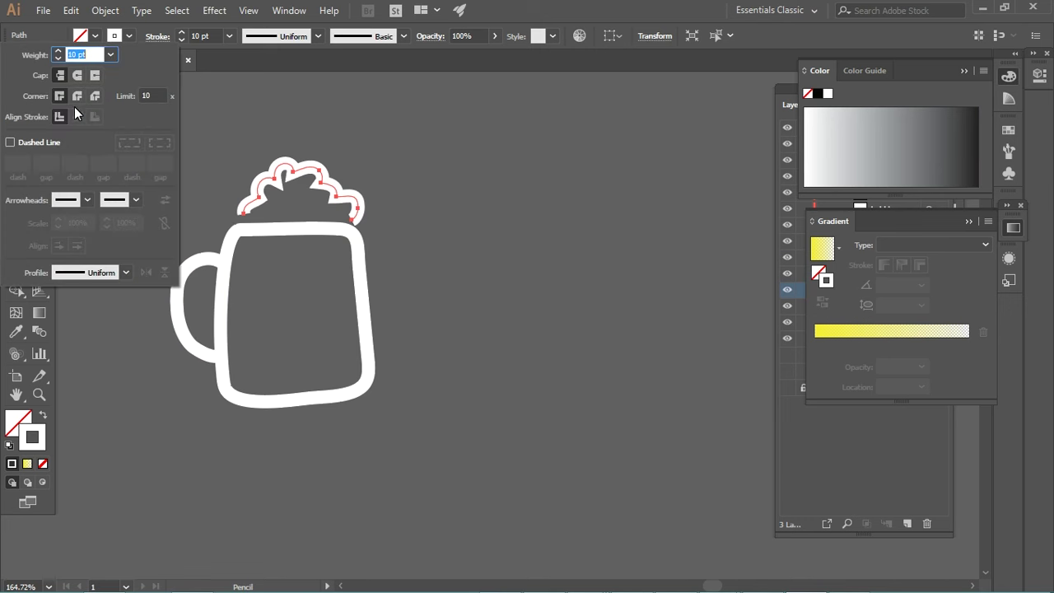
left_click(77, 97)
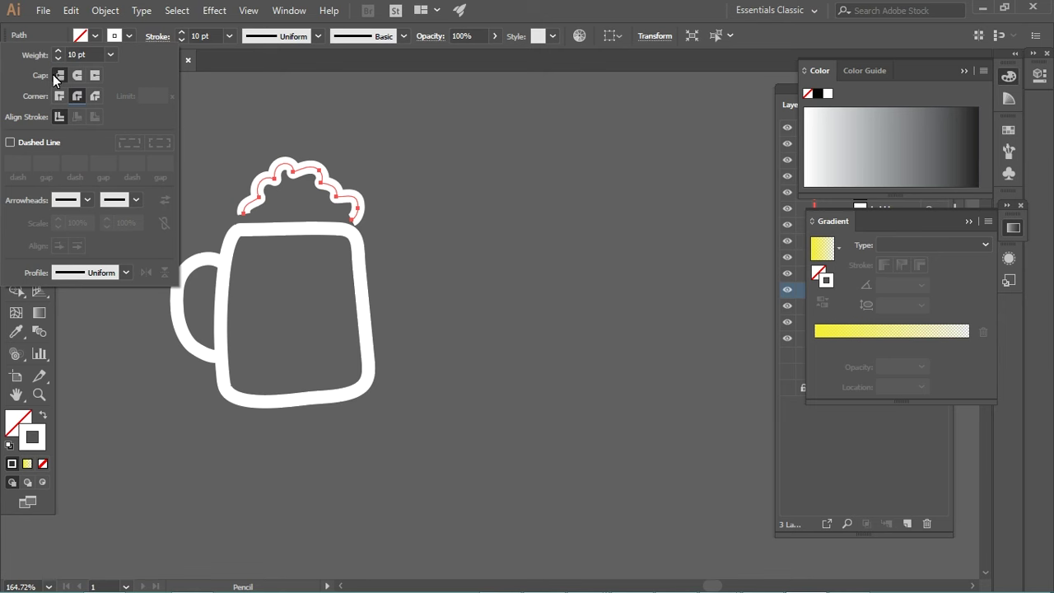
key("v")
left_click(376, 200)
left_click(280, 154)
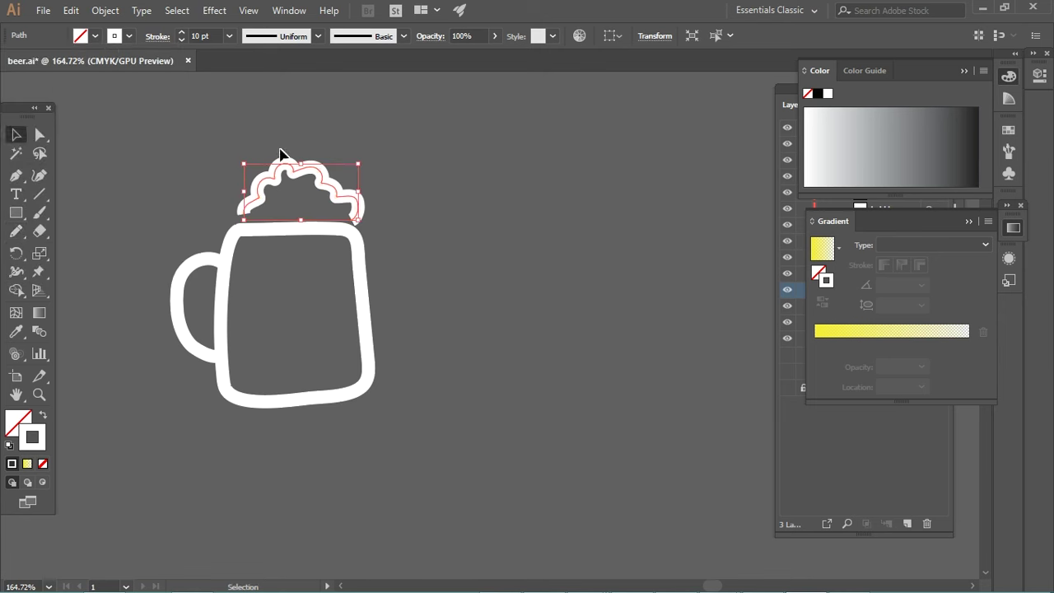
left_click(157, 36)
left_click(78, 75)
left_click(330, 165)
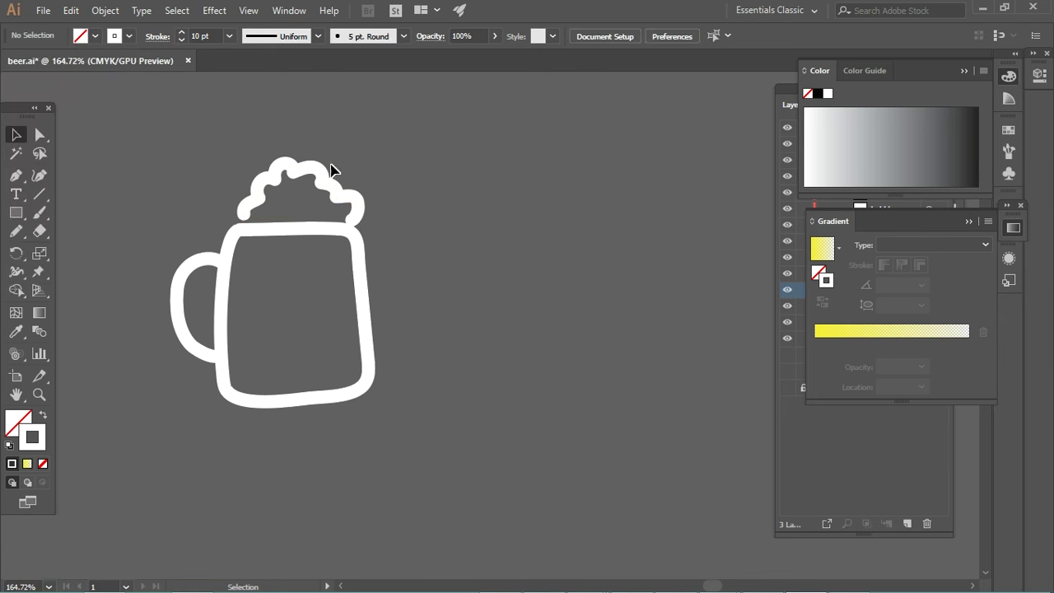
Step: Enlarge the foam cap, then narrow it slightly to sit on the rim
left_click(321, 203)
left_click_drag(357, 160, 376, 124)
left_click_drag(383, 195, 384, 219)
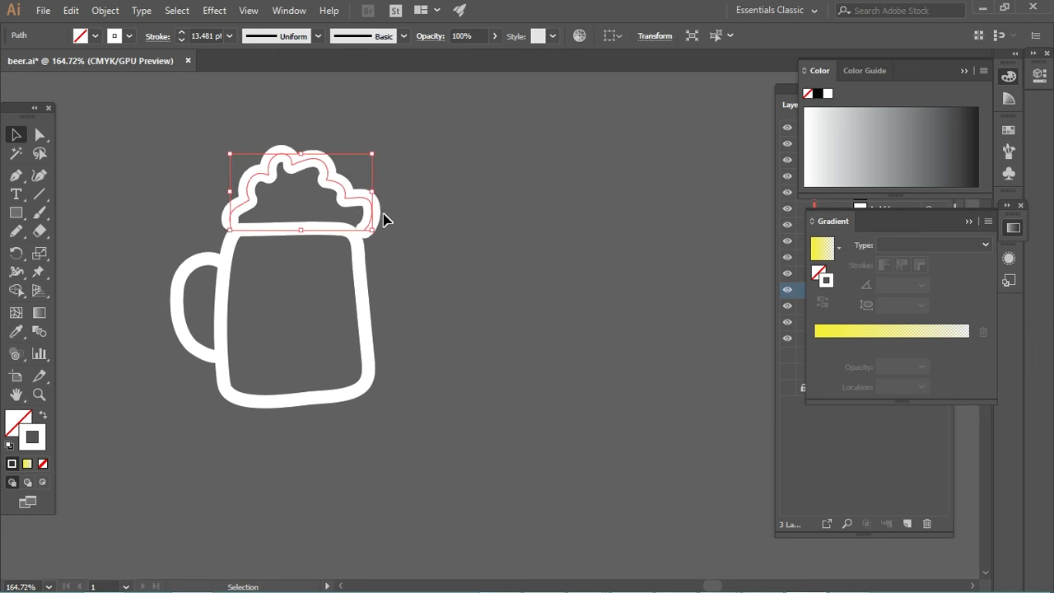
key("a")
left_click(353, 228)
left_click(317, 203)
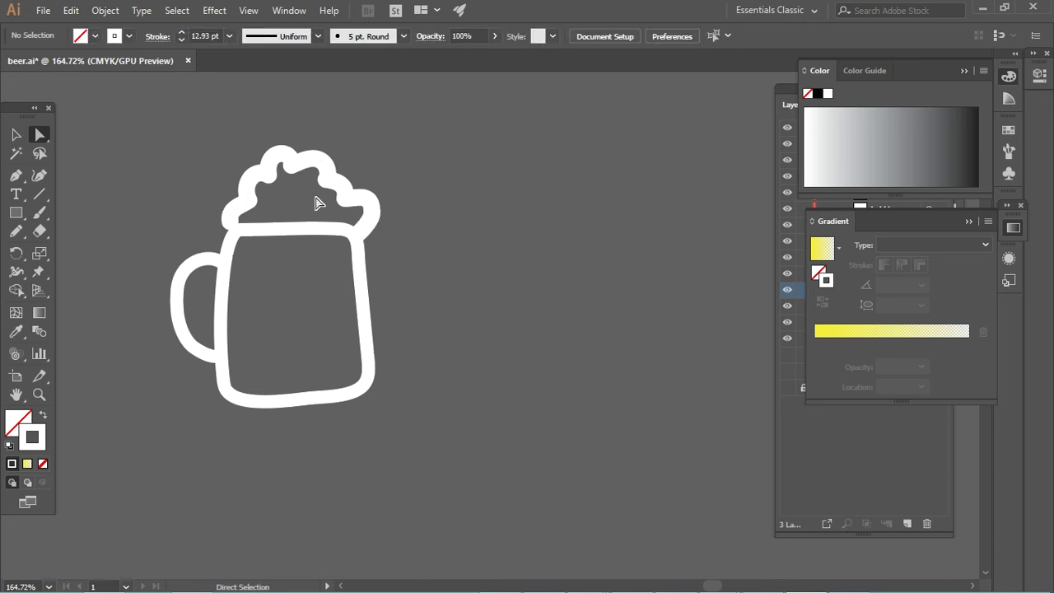
Step: Draw the wavy beer level line across the mug, discarding the trial eye strokes
left_click(18, 230)
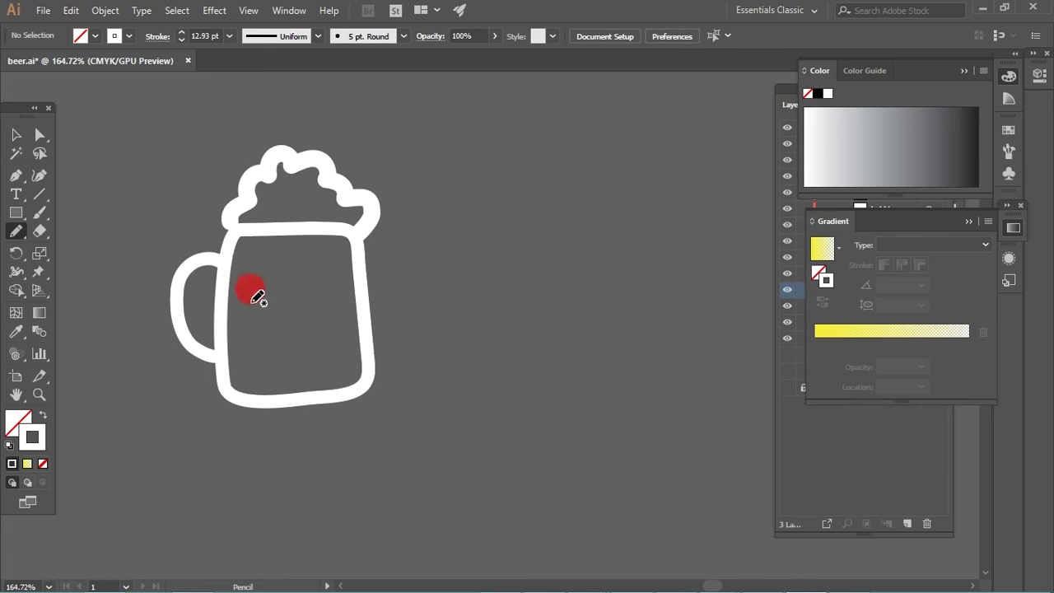
left_click_drag(252, 292, 259, 280)
mouse_move(318, 294)
left_mouse_down()
mouse_move(283, 286)
mouse_move(354, 281)
left_mouse_up()
key("ctrl+z")
key("ctrl+z")
left_click(390, 296, "ctrl")
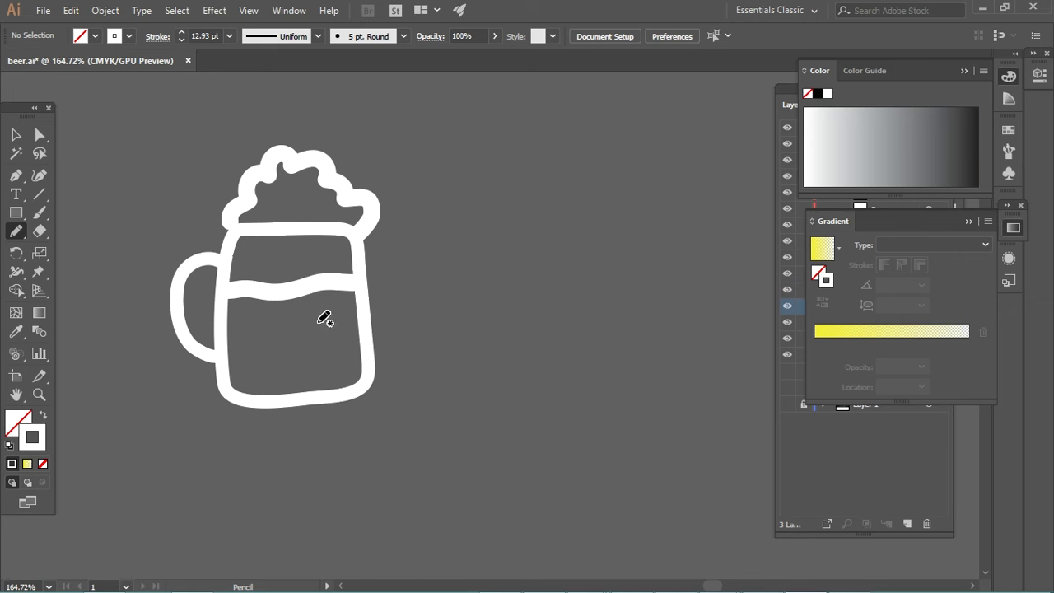
Step: Draw small bubbles inside the mug and drag a copy of the whole mug right
left_click_drag(250, 317, 287, 315)
left_click_drag(320, 316, 323, 314)
left_click_drag(318, 354, 271, 365)
key("v")
left_click(197, 179)
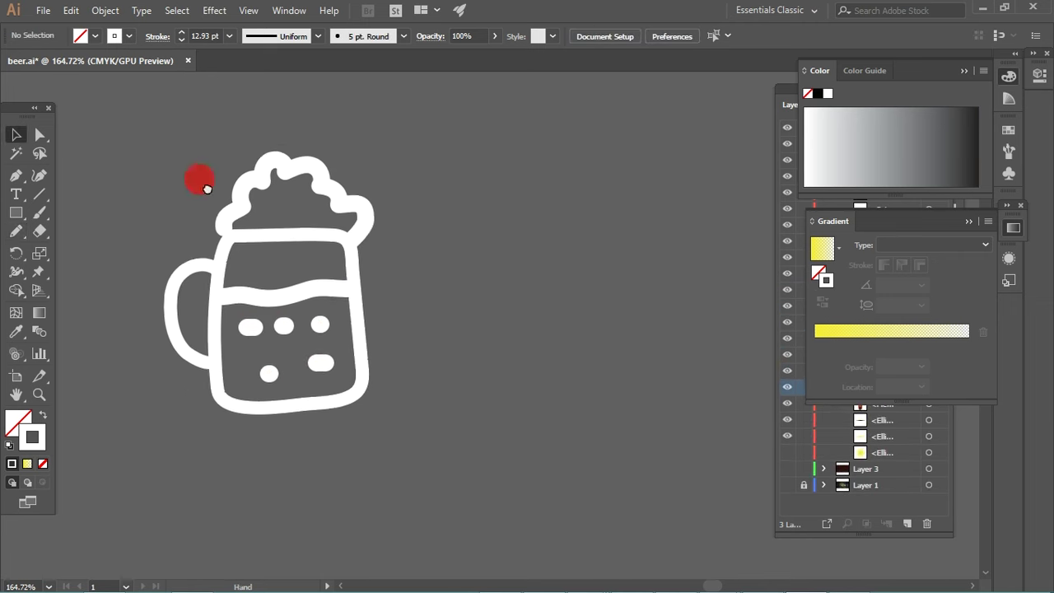
left_click_drag(426, 458, 249, 219)
left_click_drag(266, 257, 495, 249)
Step: Flip the mug copy horizontally and expand its strokes into filled shapes
left_click(909, 35)
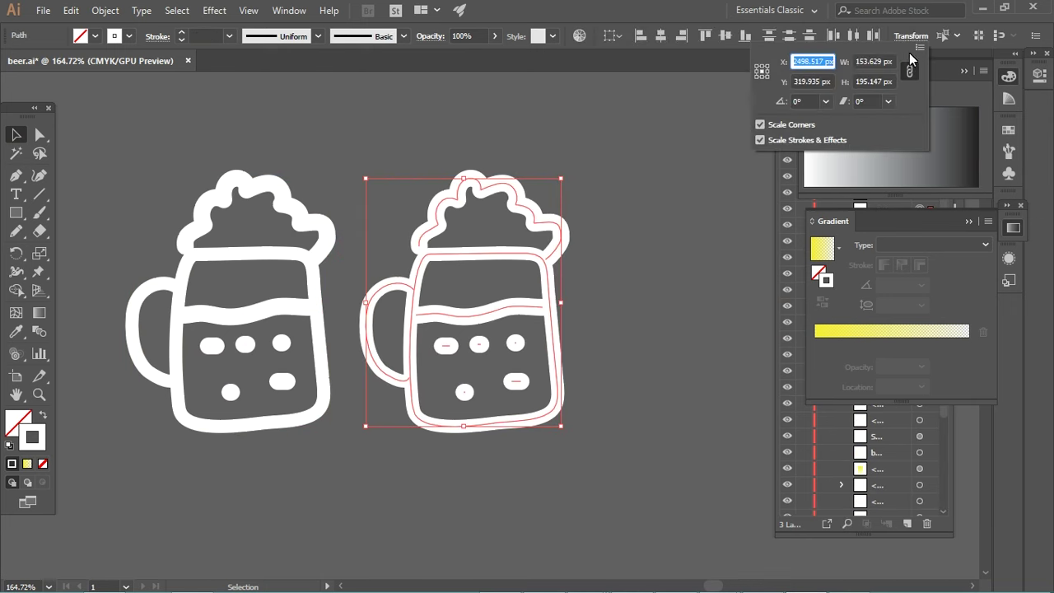
left_click(912, 57)
left_click(786, 49)
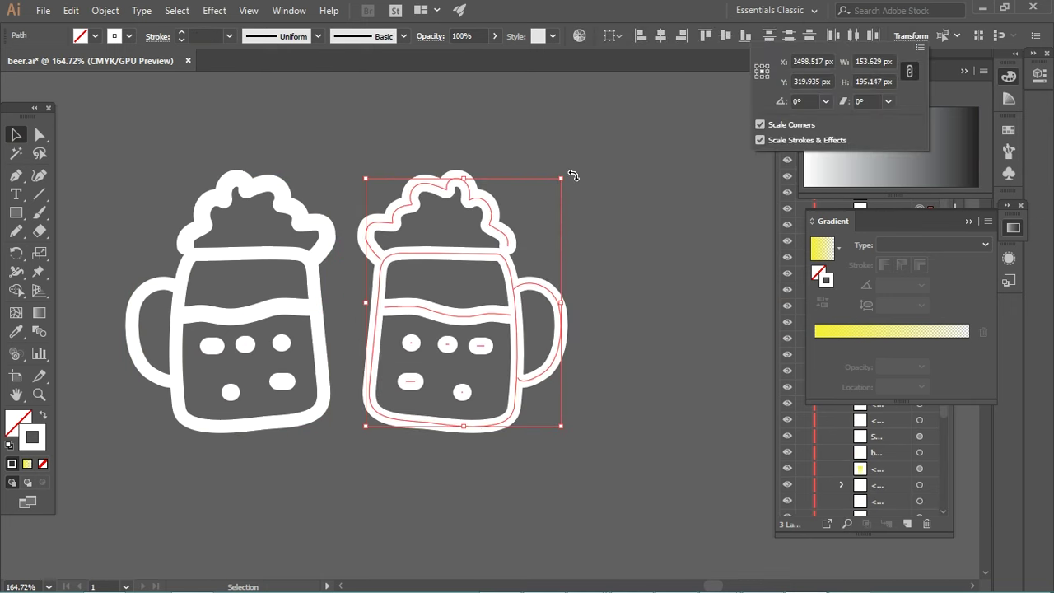
left_click_drag(595, 153, 369, 498)
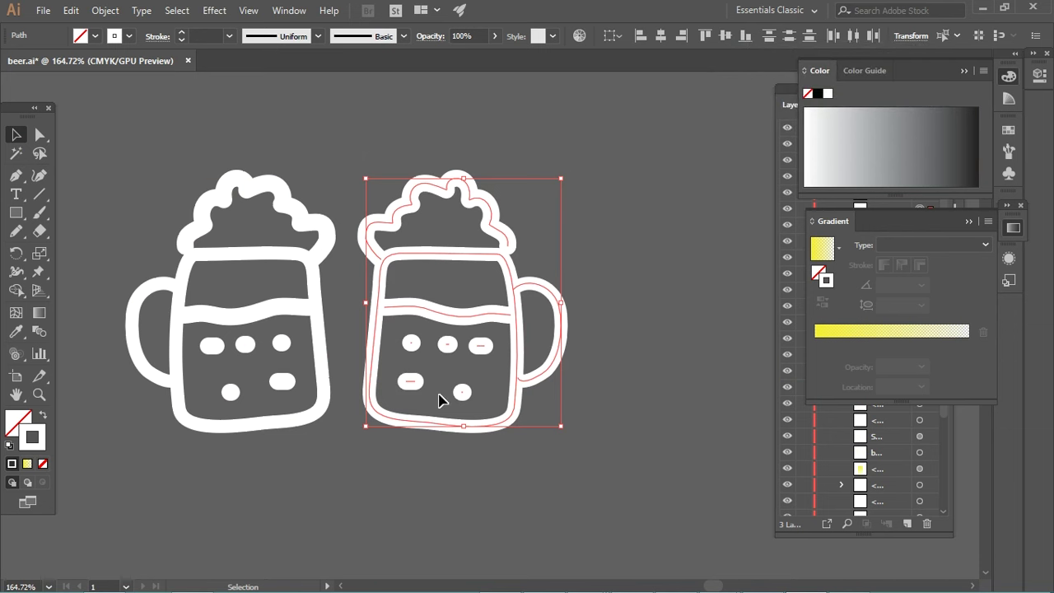
left_click(103, 8)
left_click(188, 173)
left_click(504, 391)
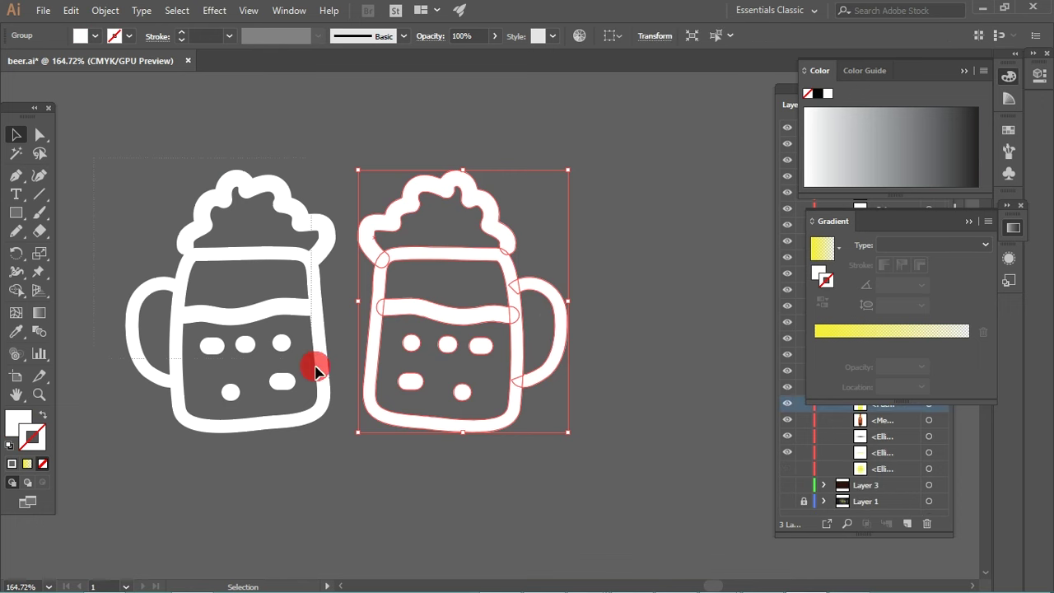
Step: Expand the left mug's strokes into filled shapes as well
left_click(324, 414)
left_click(105, 10)
left_click(164, 167)
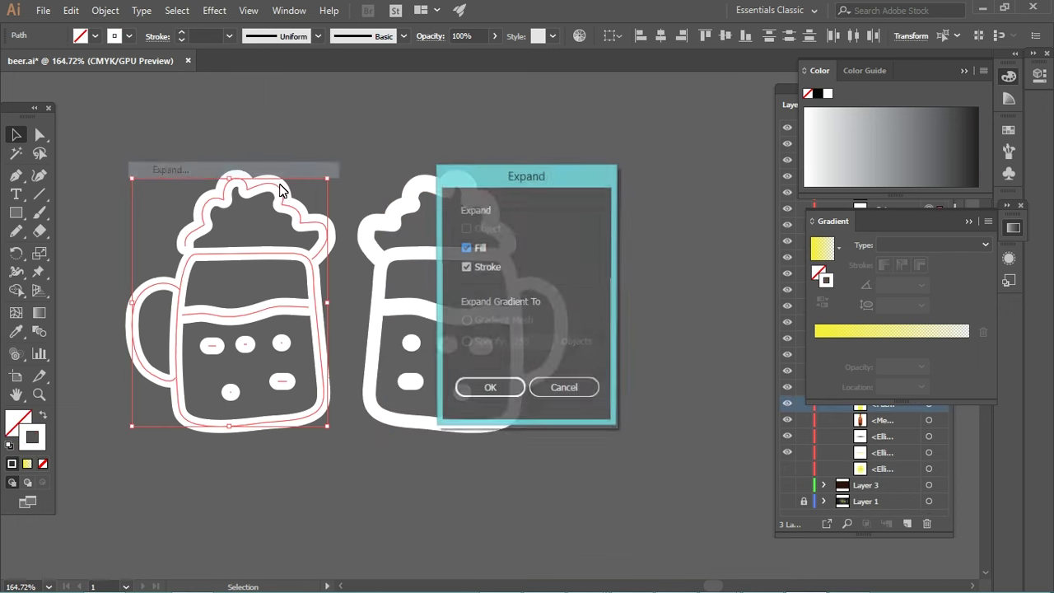
left_click(489, 384)
key("a")
left_click(370, 181)
Step: Tilt the left mug about 10° counter-clockwise
key("v")
left_click(333, 231)
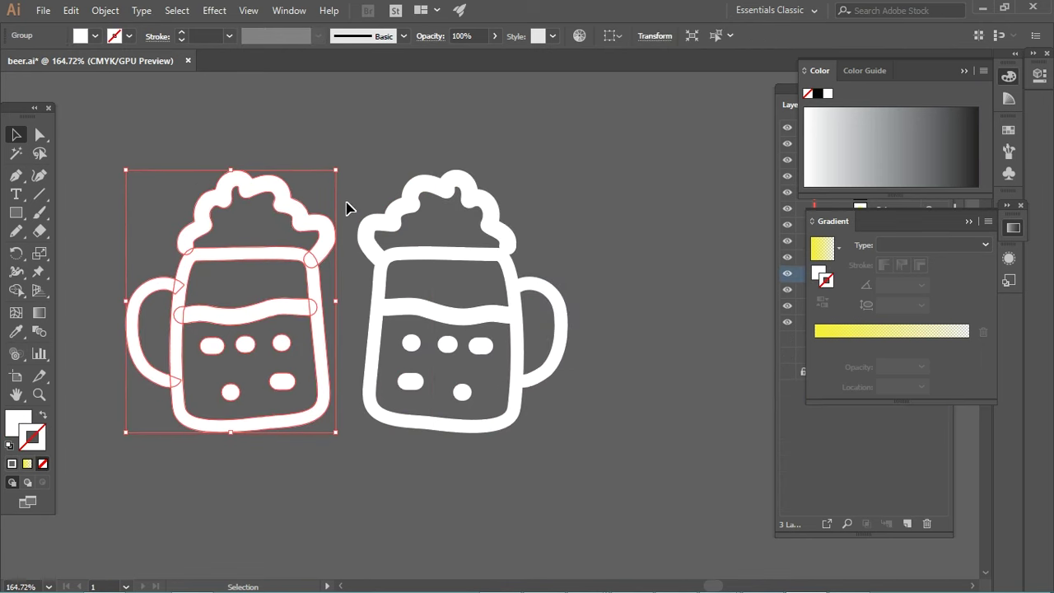
left_click_drag(341, 164, 320, 149)
left_click_drag(321, 284, 339, 271)
left_click(364, 405)
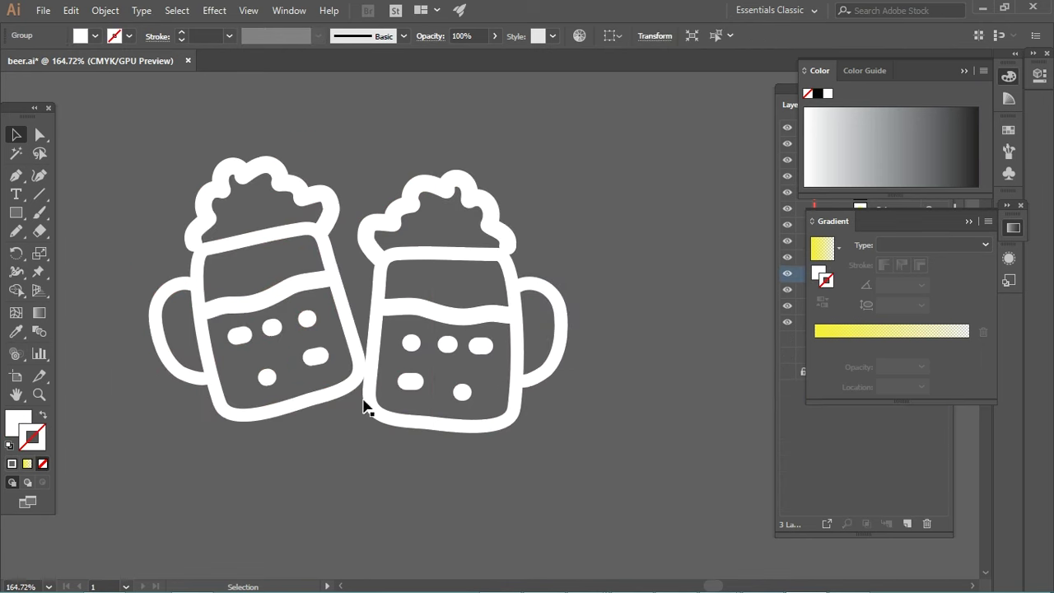
key("ctrl+z")
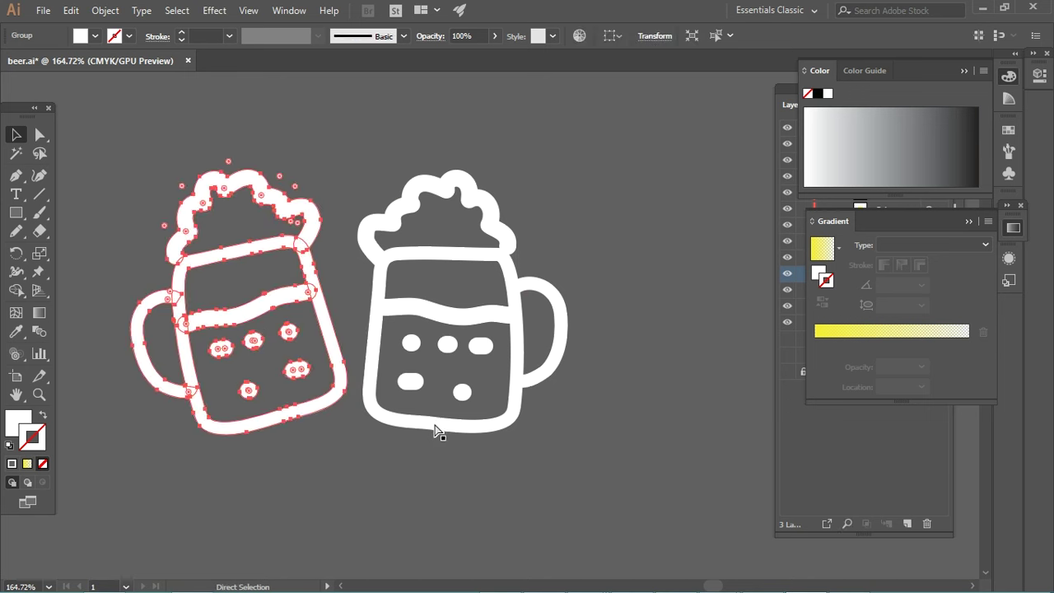
Step: Tilt the right mug clockwise and shift it left against the left mug
left_click(436, 429)
left_click_drag(579, 171, 584, 176)
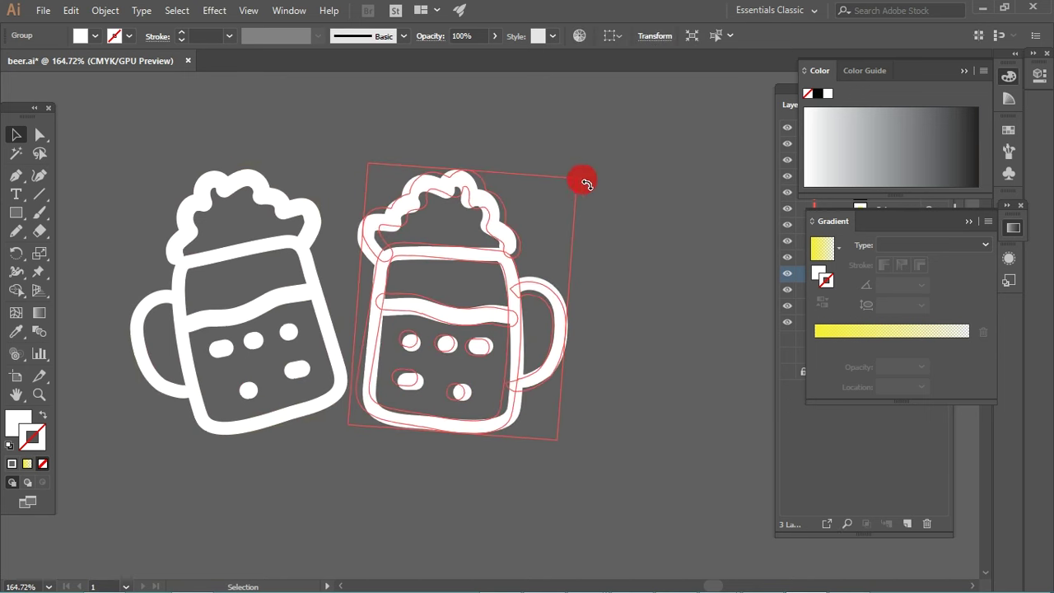
left_click_drag(456, 251, 444, 251)
left_click(360, 429)
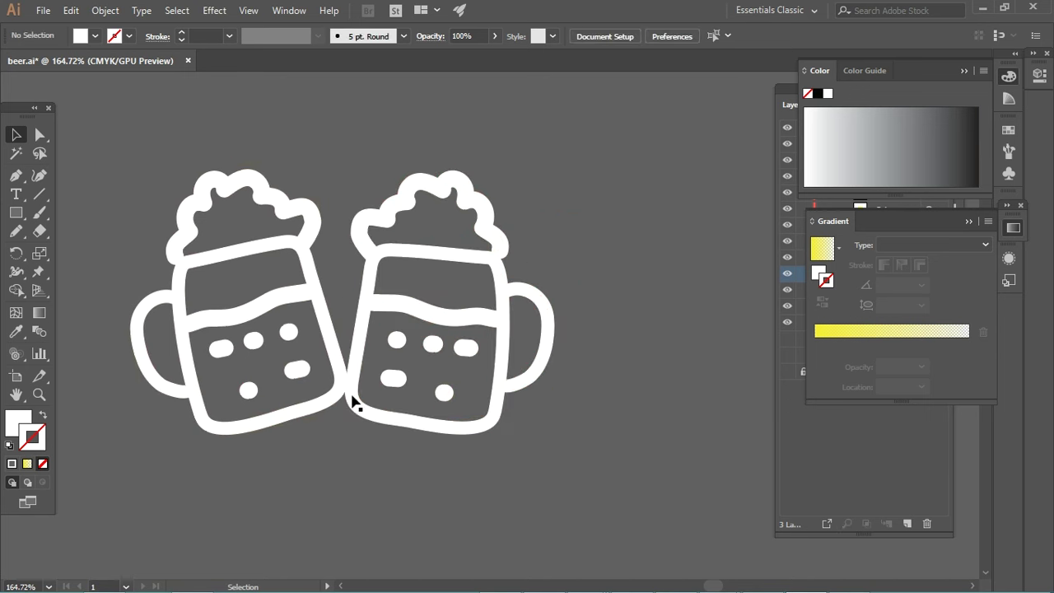
left_click_drag(302, 295, 348, 388)
Step: Pencil-draw short splash lines above the left and right mugs
left_click(16, 231)
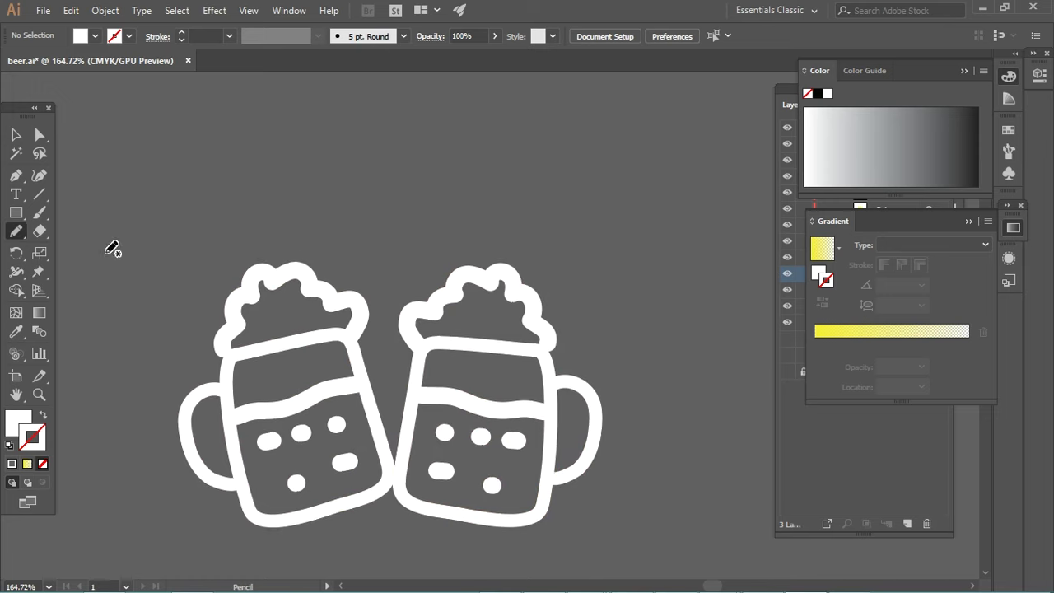
left_click_drag(210, 239, 216, 251)
left_click_drag(290, 194, 291, 241)
left_click_drag(437, 263, 434, 231)
left_click_drag(524, 259, 551, 222)
left_click(16, 134)
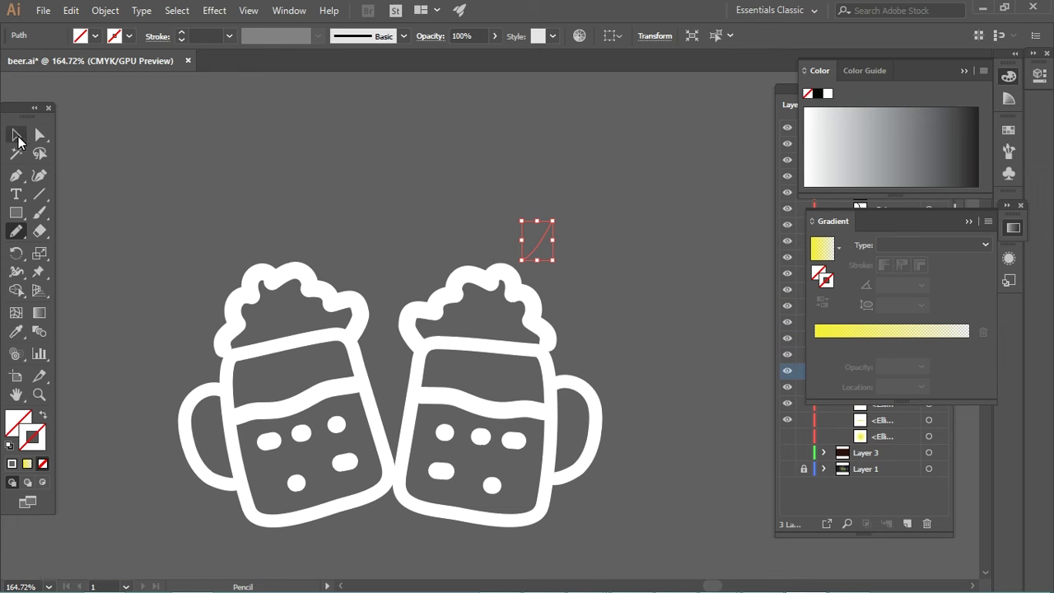
Step: Give all splash lines a 10 pt stroke with round caps
key("ctrl+a")
left_click(216, 36)
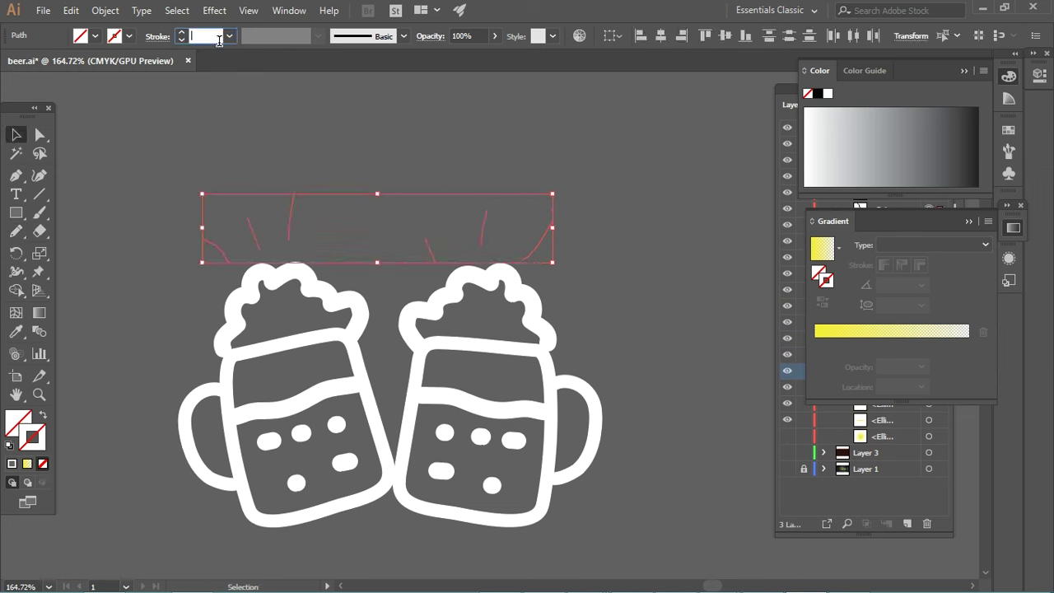
type("10")
key("Return")
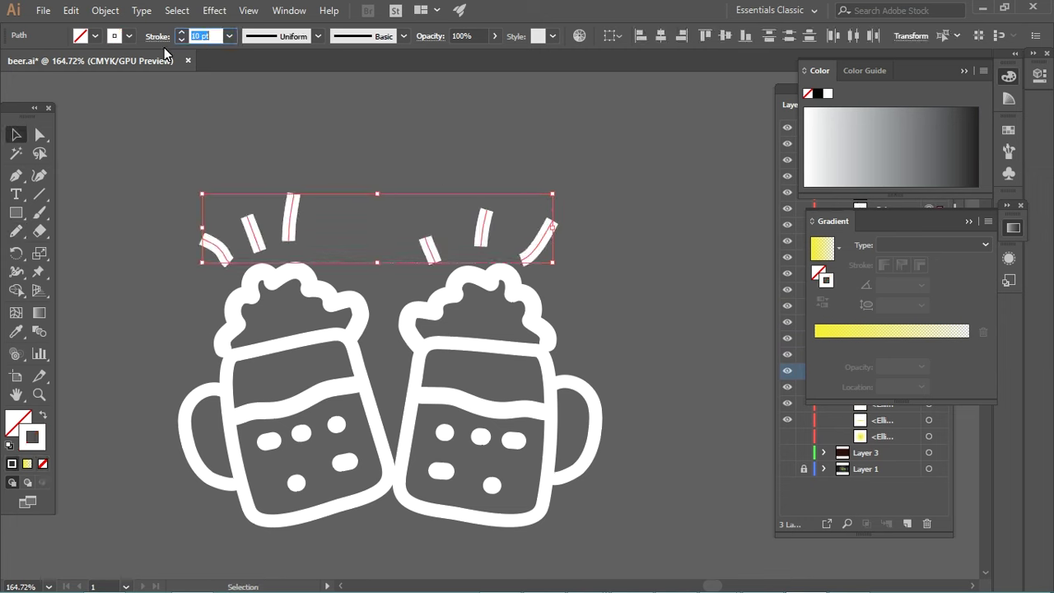
left_click(158, 36)
left_click(77, 75)
left_click(499, 218)
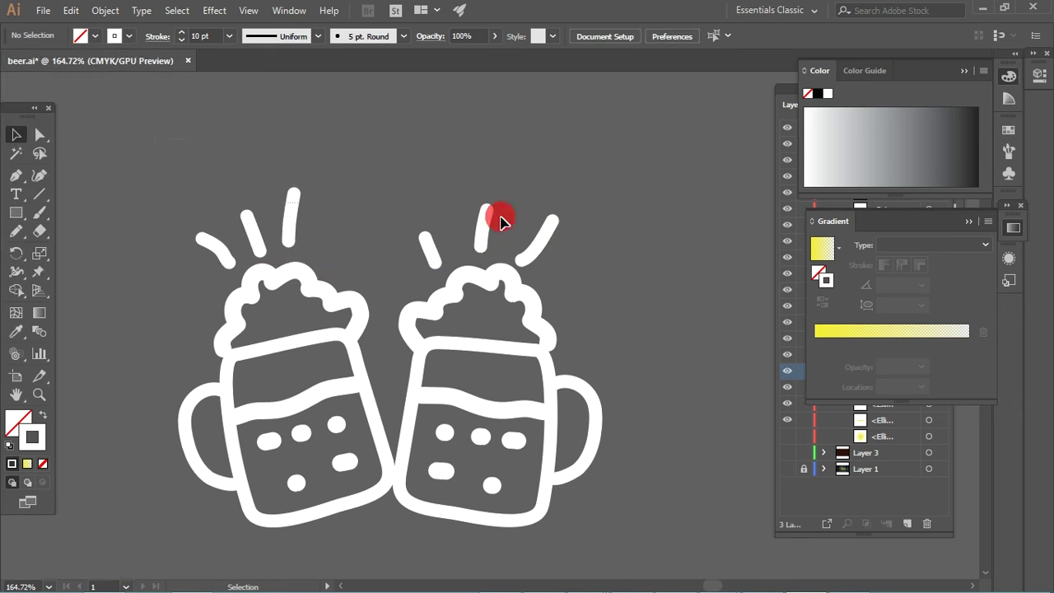
Step: Expand the splash strokes into filled shapes and frame both mugs at 150%
left_click(105, 10)
left_click(165, 167)
left_click(486, 386)
left_click(640, 318)
left_click_drag(435, 348, 447, 304)
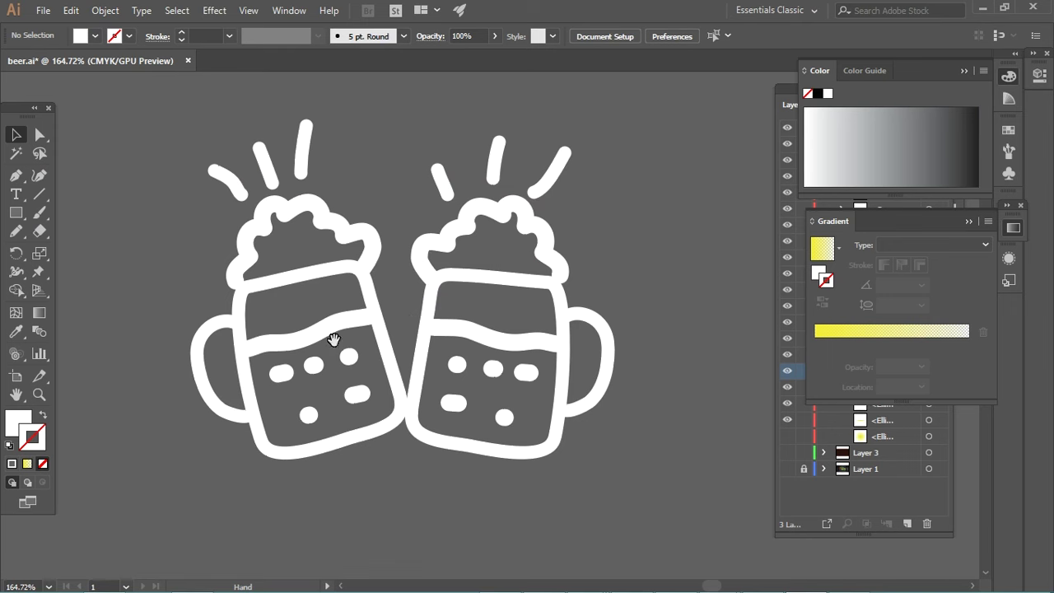
key("ctrl+minus")
key("ctrl+minus")
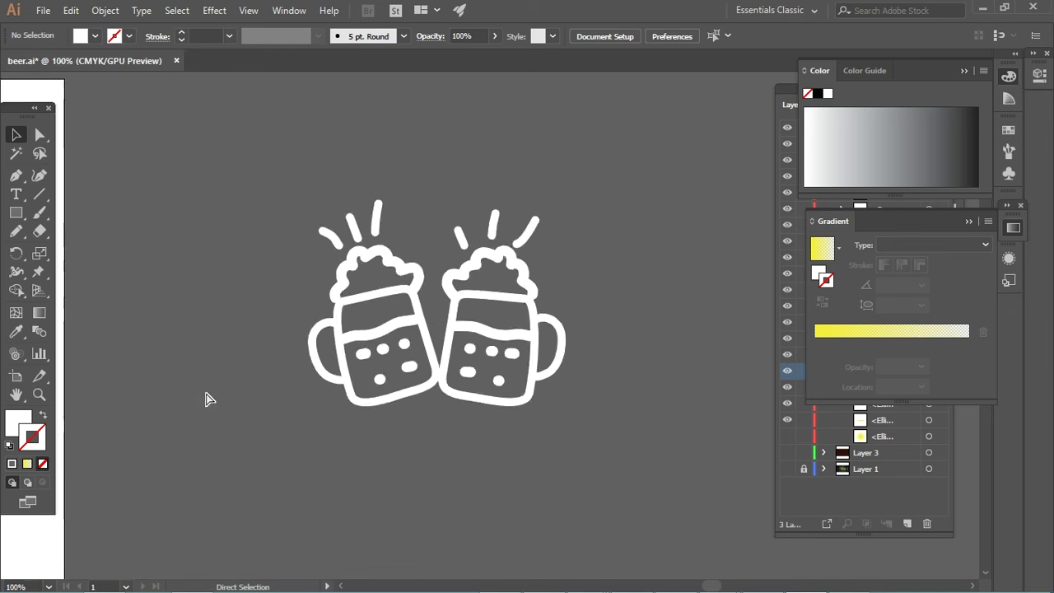
key("ctrl+minus")
key("ctrl+minus")
key("ctrl+plus")
key("ctrl+plus")
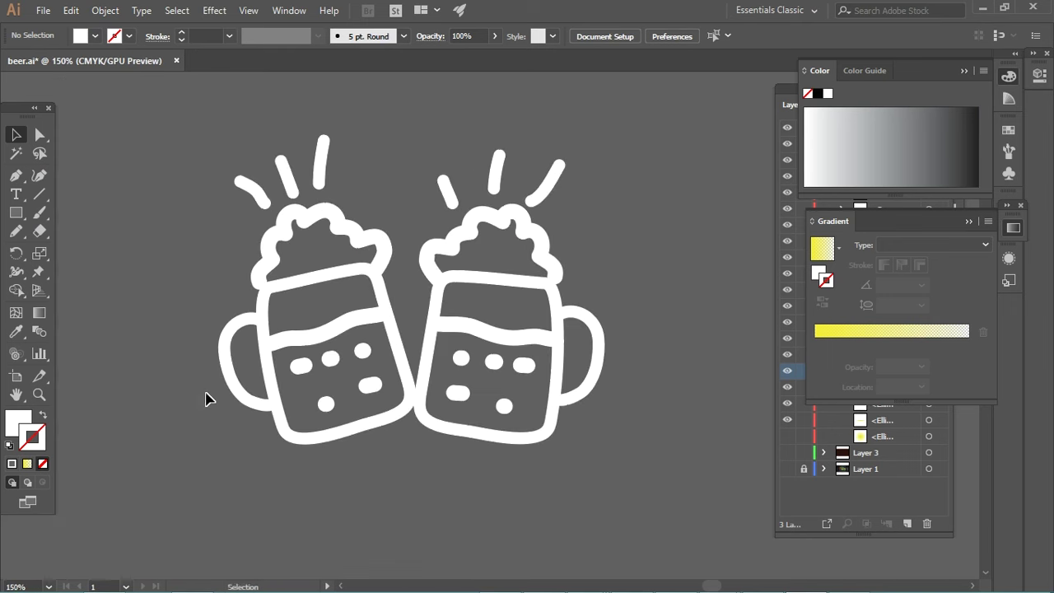
key("ctrl+plus")
Step: Draw a smooth, unfilled curved path below the mugs with the Pen tool
left_click(20, 180)
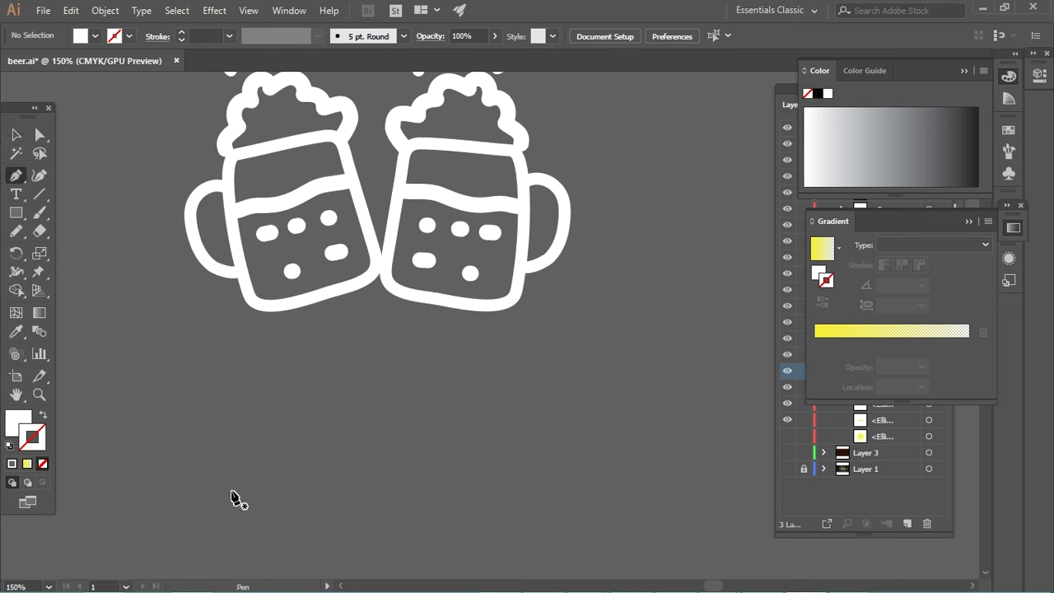
left_click(229, 498)
left_click_drag(441, 454, 545, 455)
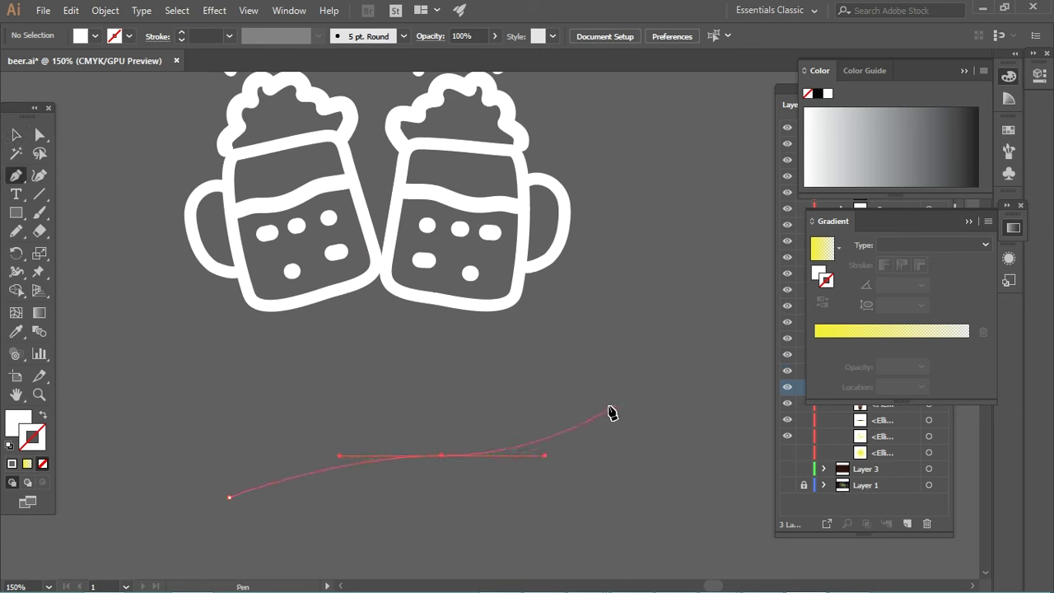
left_click_drag(586, 400, 589, 360)
key("v")
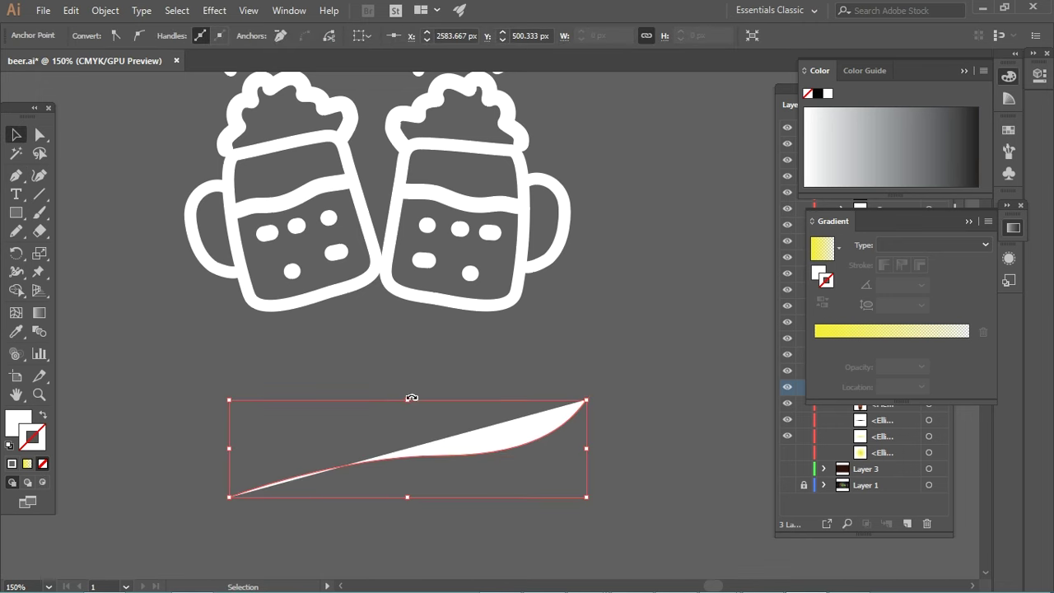
left_click(41, 144)
left_click_drag(441, 454, 398, 455)
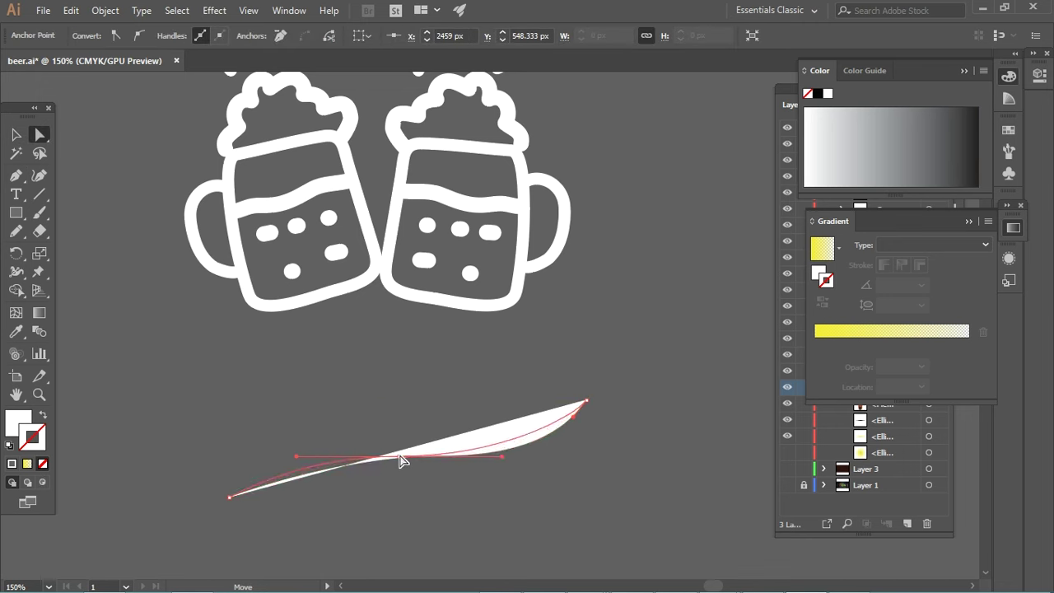
key("v")
left_click_drag(585, 506, 367, 437)
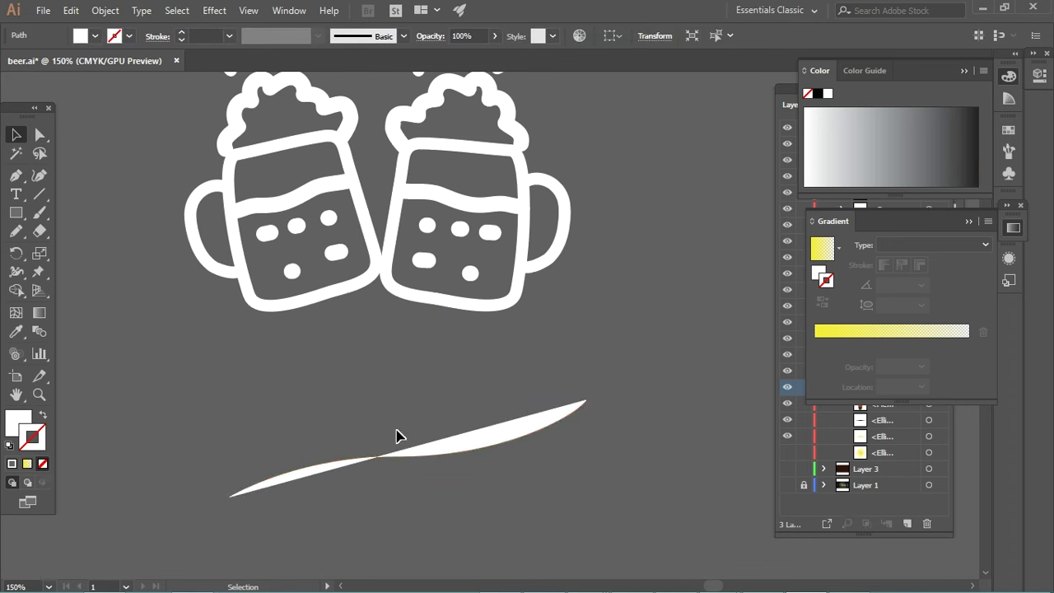
left_click(43, 463)
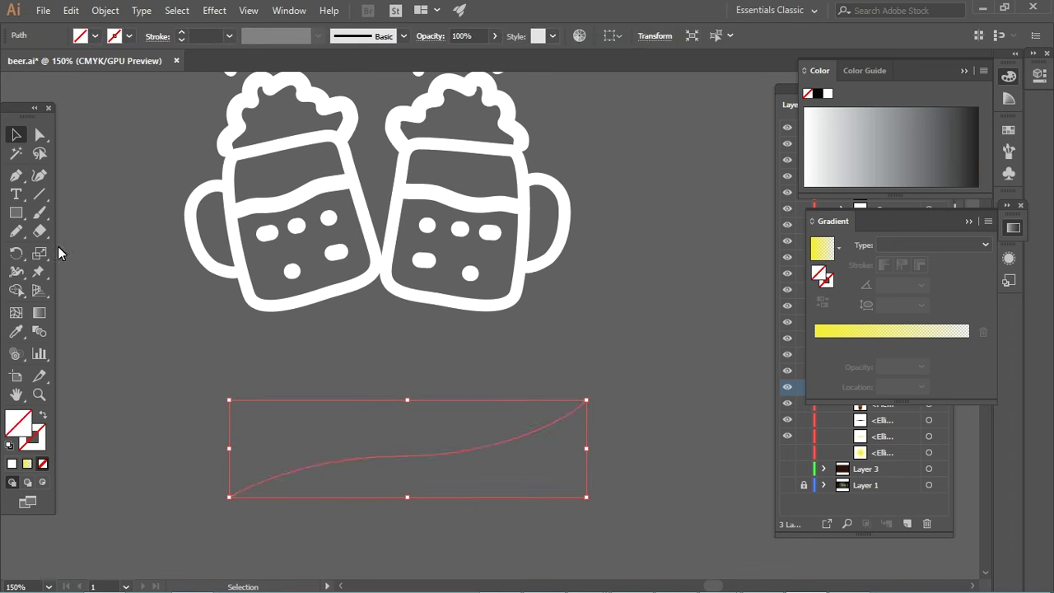
Step: Type 'Beer' along the curved path and enlarge it to 108 pt
left_click_drag(15, 193, 90, 228)
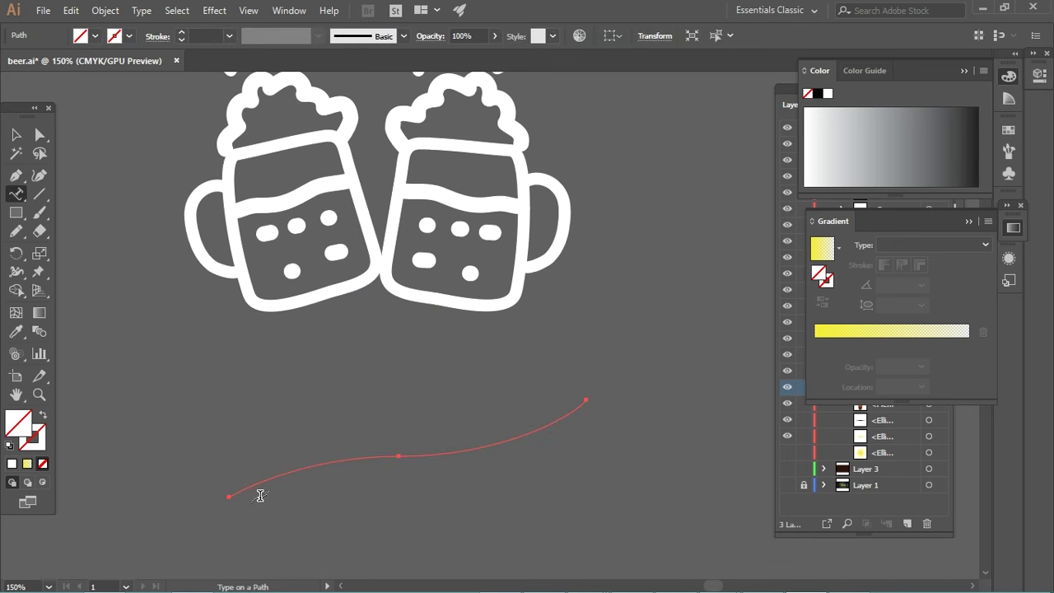
left_click(260, 492)
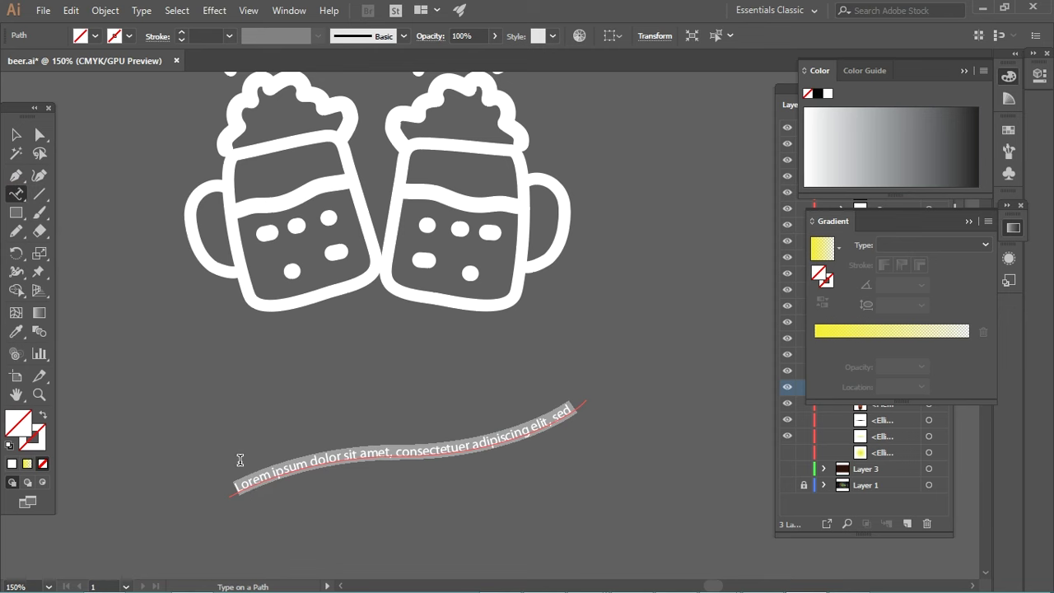
type("Beer")
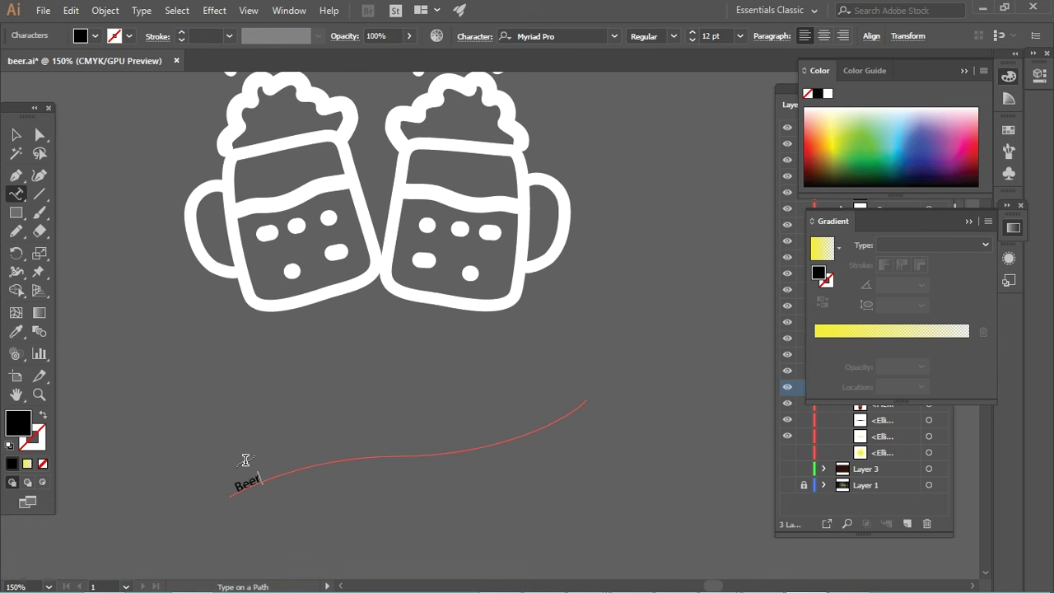
key("ctrl+a")
key("ctrl+shift+period")
key("ctrl+shift+period")
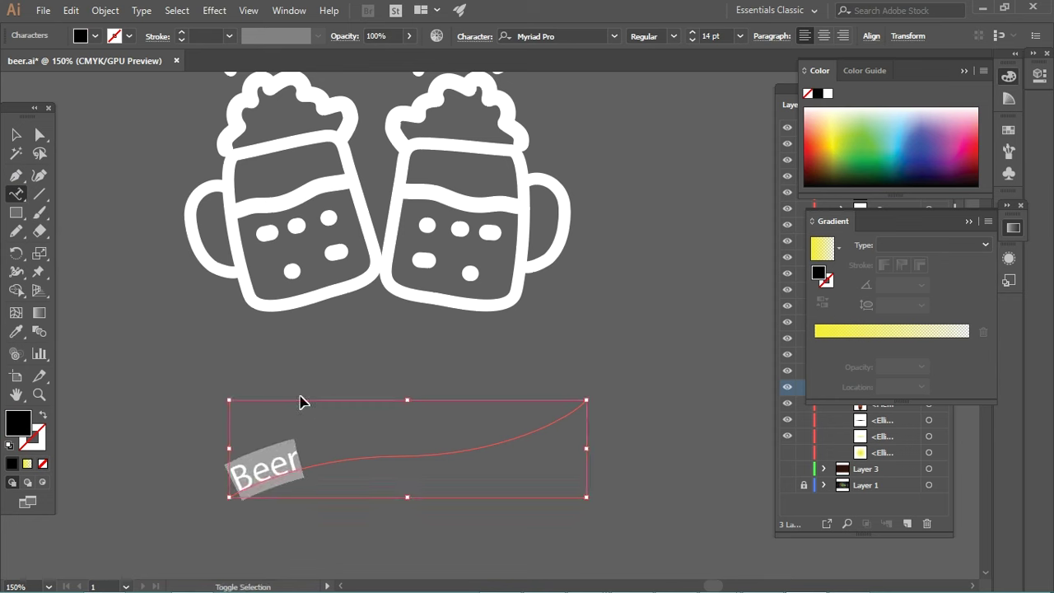
key("ctrl+shift+period")
key("ctrl+shift+period")
key("ctrl+shift+period")
key("ctrl+shift+period")
key("ctrl+shift+period")
key("ctrl+shift+period")
key("ctrl+shift+period")
key("ctrl+shift+period")
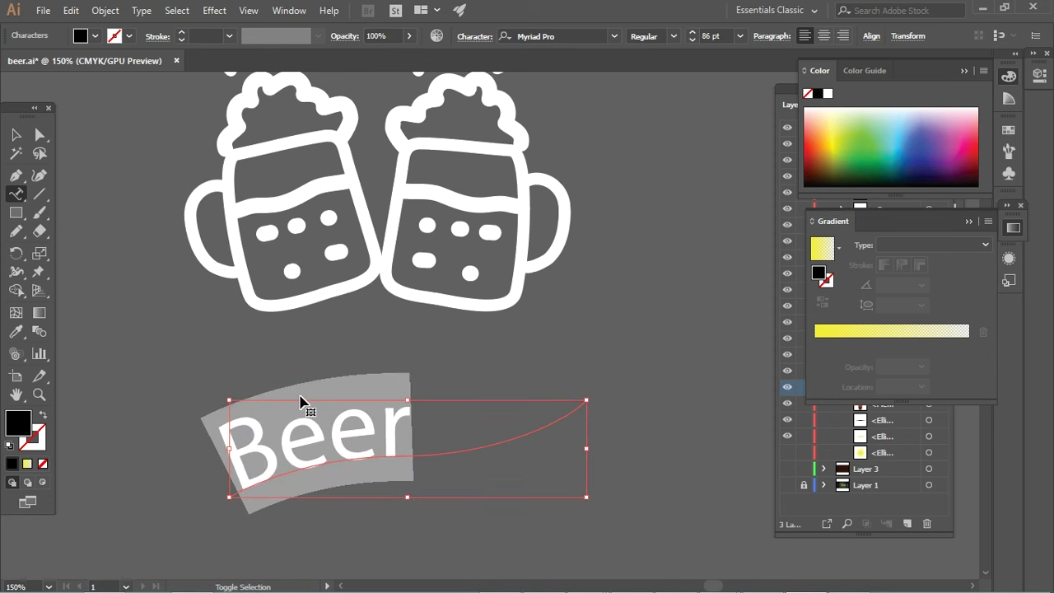
key("ctrl+shift+period")
key("ctrl+shift+period")
key("ctrl+shift+period")
key("ctrl+shift+period")
key("ctrl+shift+period")
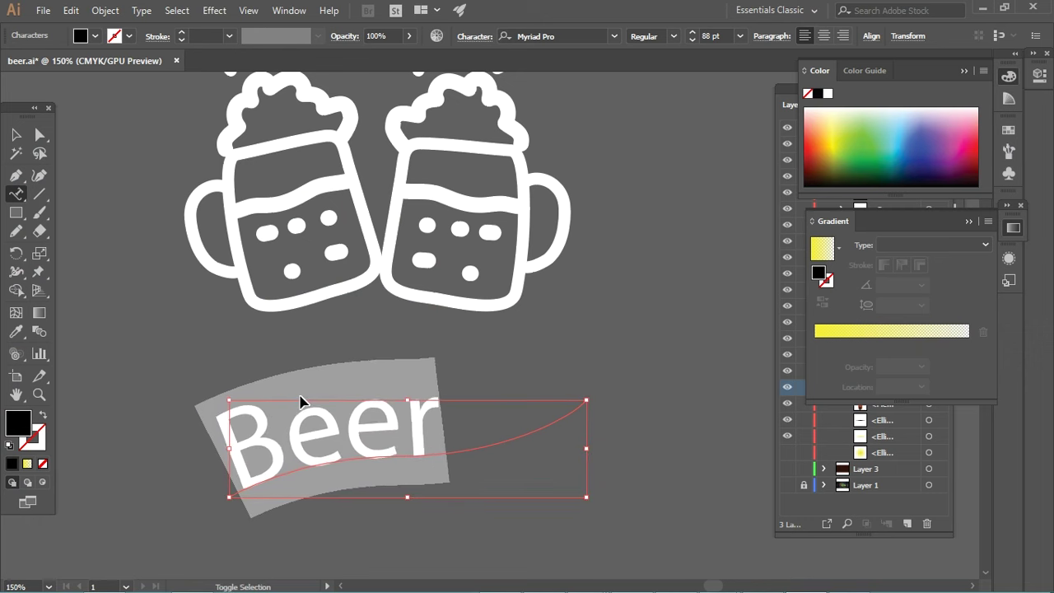
key("ctrl+shift+period")
key("ctrl+shift+period")
key("ctrl+shift+period")
Step: Set 'Beer' in Myriad Pro Bold and shift it further along the curve
left_click(672, 43)
left_click(660, 192)
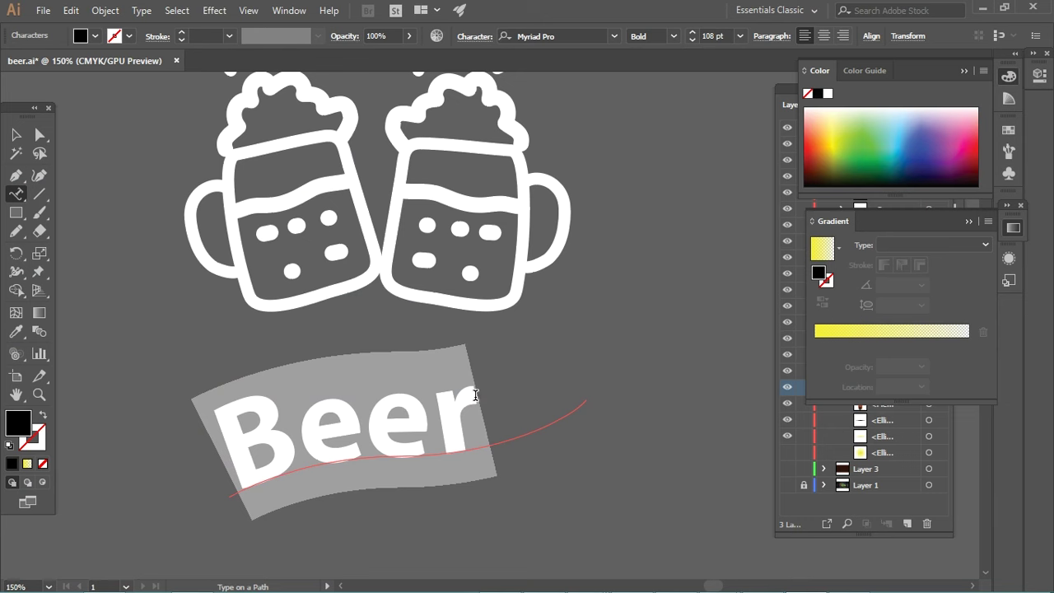
left_click_drag(240, 463, 275, 455)
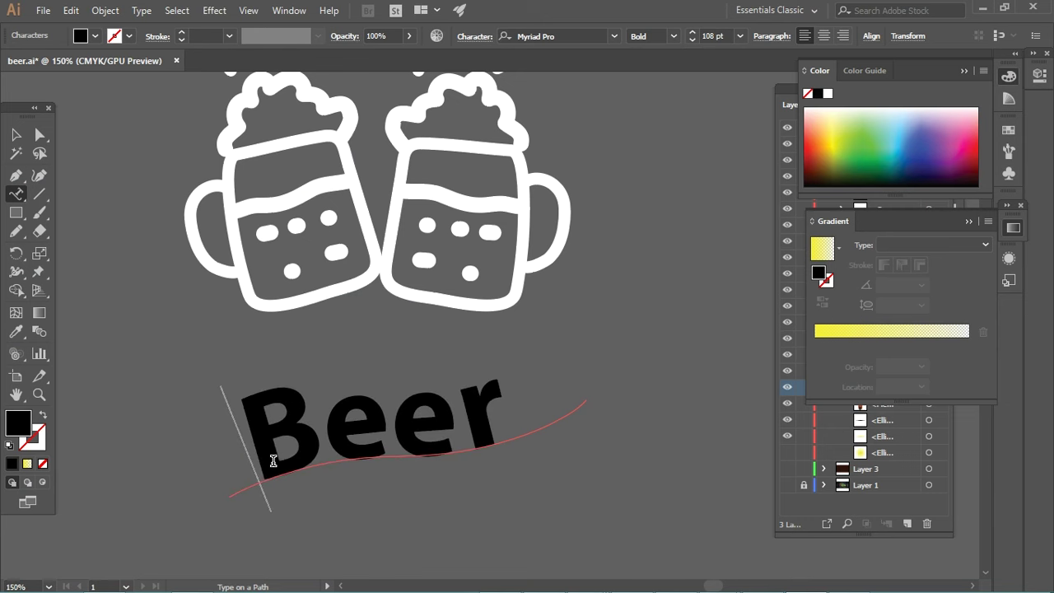
Step: Move the curved Beer text higher and make a copy below the original
left_click(16, 136)
mouse_move(376, 430)
left_mouse_down()
mouse_move(349, 345)
mouse_move(414, 493)
left_mouse_up()
scroll(447, 369, "down", 3)
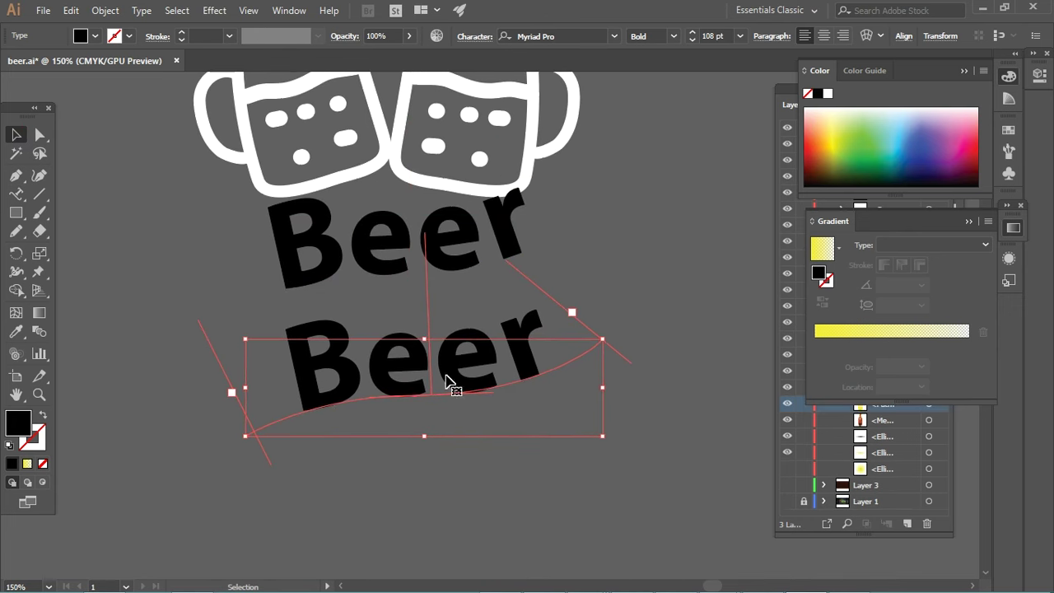
key("a")
Step: Reshape the lower Beer's path into its own wave by moving its end and middle points
left_click(246, 436)
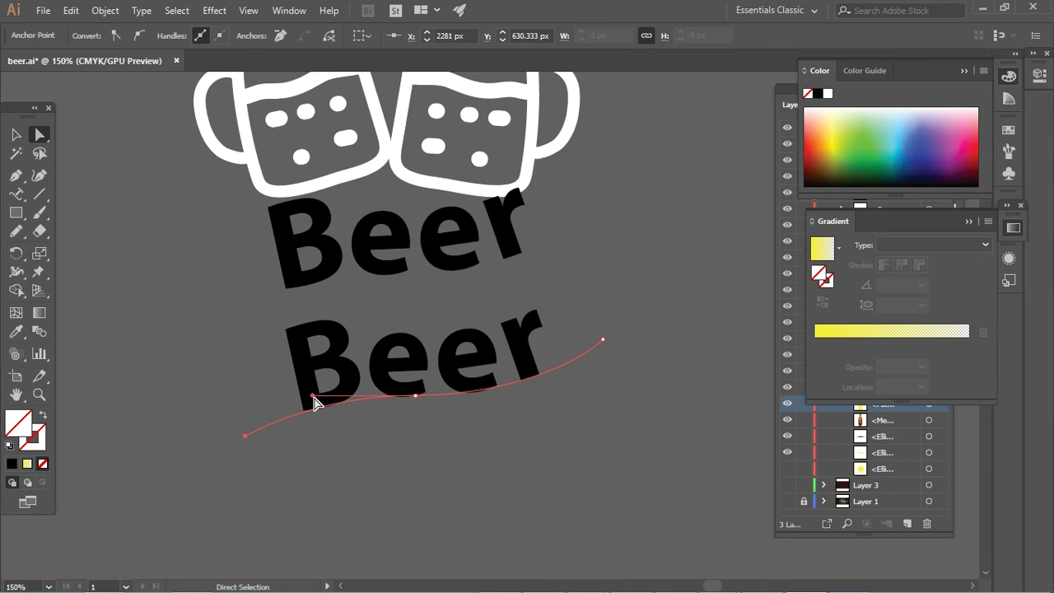
mouse_move(315, 402)
left_mouse_down()
mouse_move(417, 401)
mouse_move(424, 428)
left_mouse_up()
left_click(527, 428)
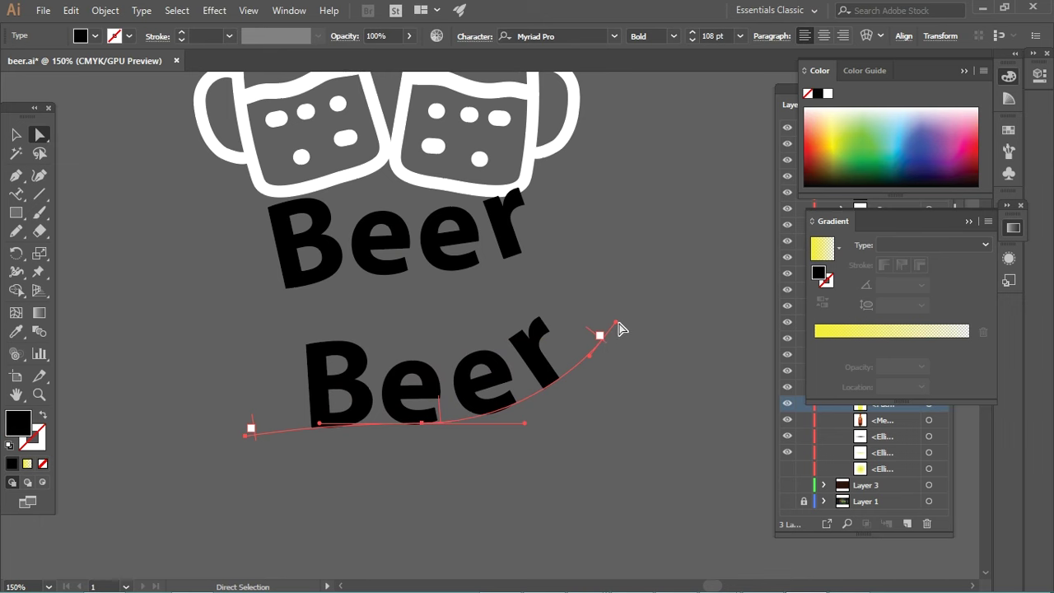
left_click_drag(591, 362, 505, 342)
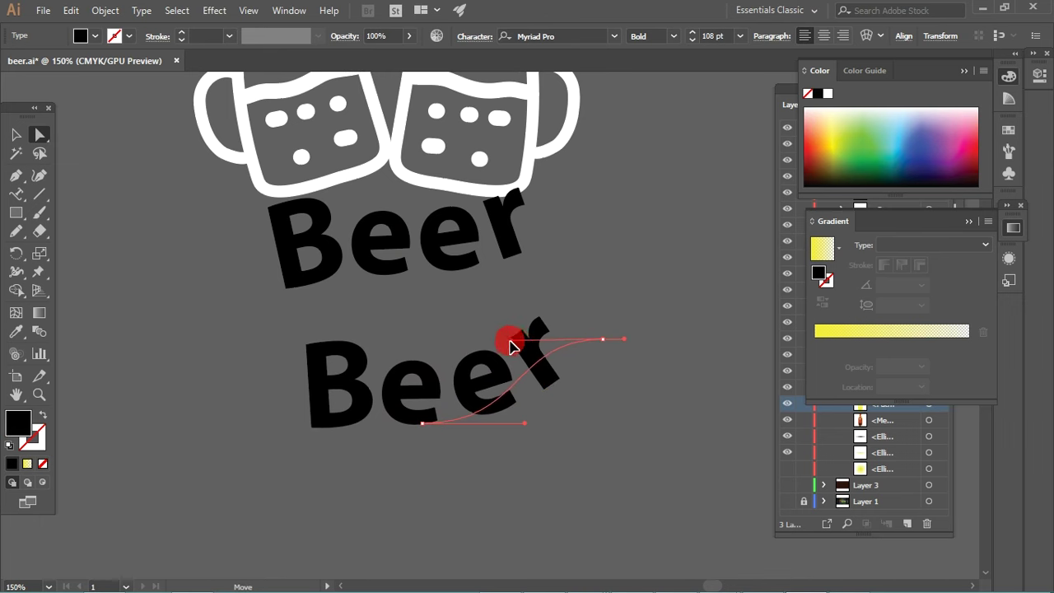
key("ctrl+z")
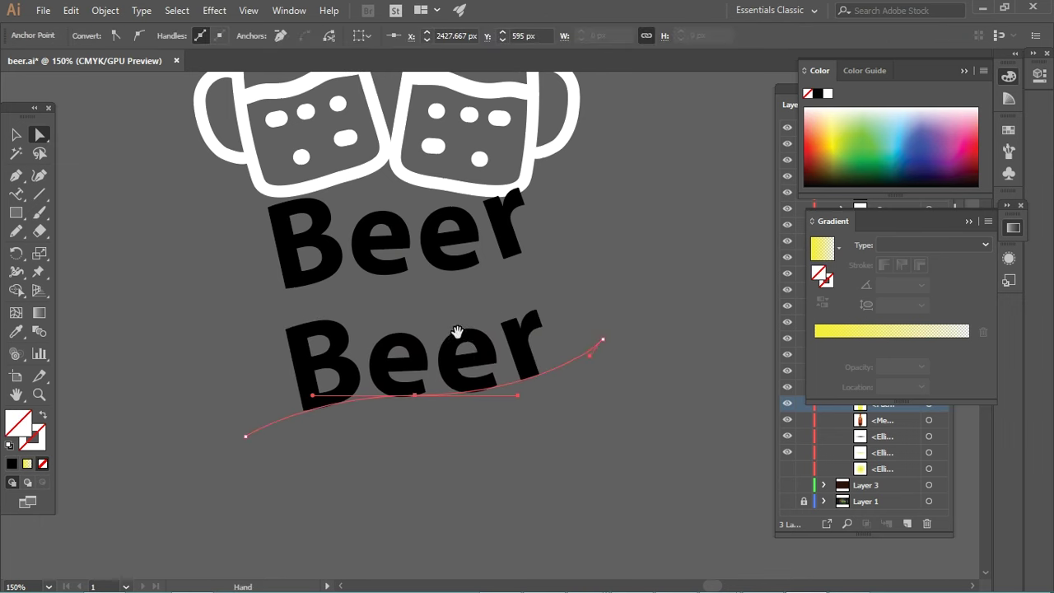
left_click_drag(453, 336, 467, 201)
left_click_drag(253, 314, 263, 237)
mouse_move(614, 214)
left_mouse_down()
mouse_move(617, 287)
mouse_move(668, 333)
mouse_move(686, 321)
left_mouse_up()
left_click_drag(528, 269, 535, 248)
Step: Tilt the lower Beer about 10° counter-clockwise and nudge it into position
left_click(16, 134)
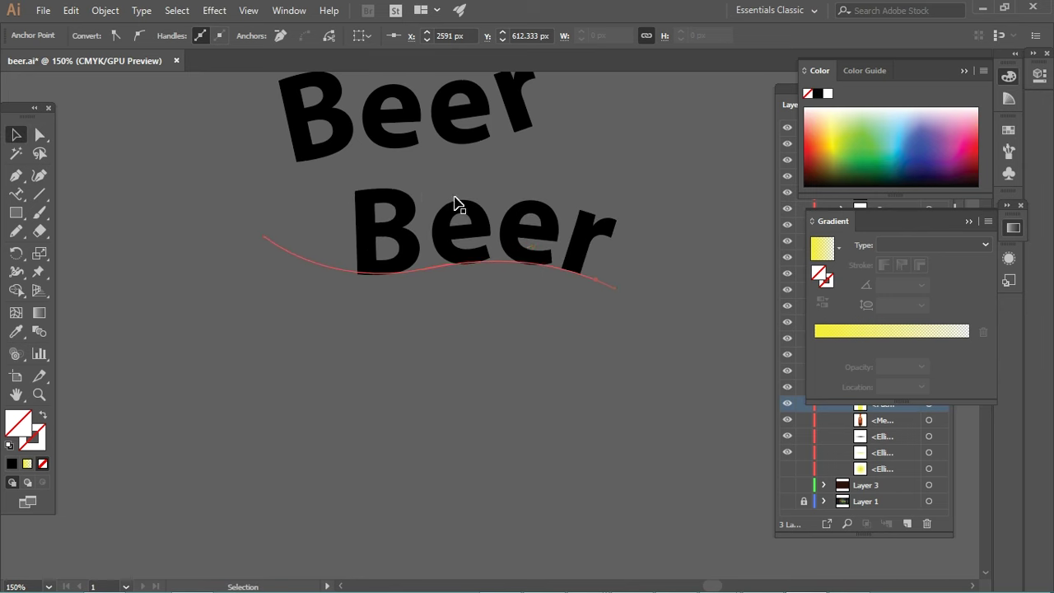
left_click_drag(461, 206, 433, 183)
scroll(494, 247, "up", 3)
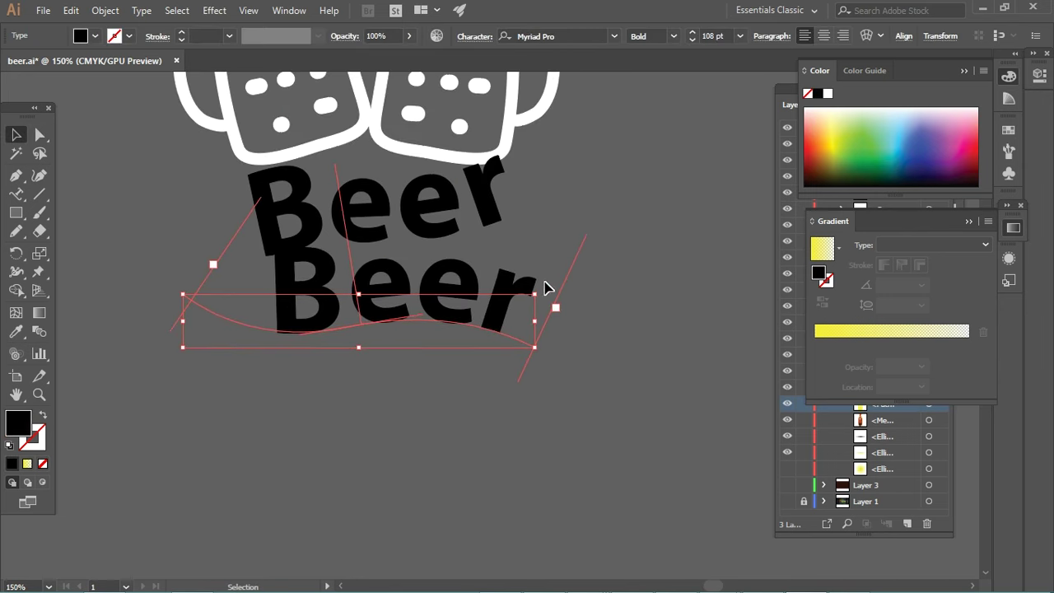
left_click_drag(545, 288, 486, 275)
left_click(513, 226)
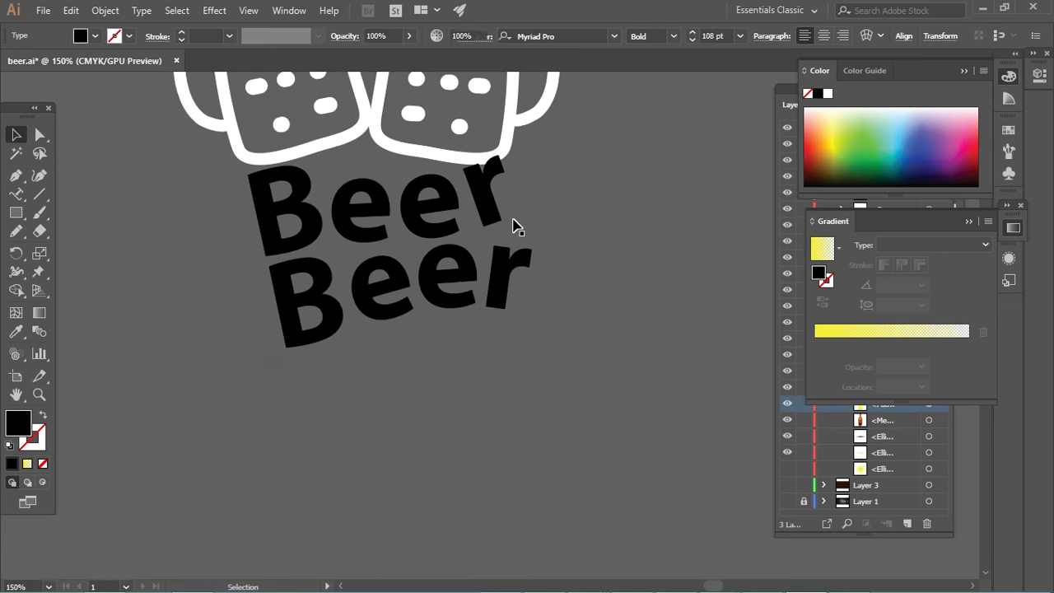
left_click(439, 267)
left_click_drag(424, 283, 458, 383)
Step: Select both Beer words, try Expand, then undo it to keep the text editable
left_click(420, 386)
left_click(554, 304, "shift")
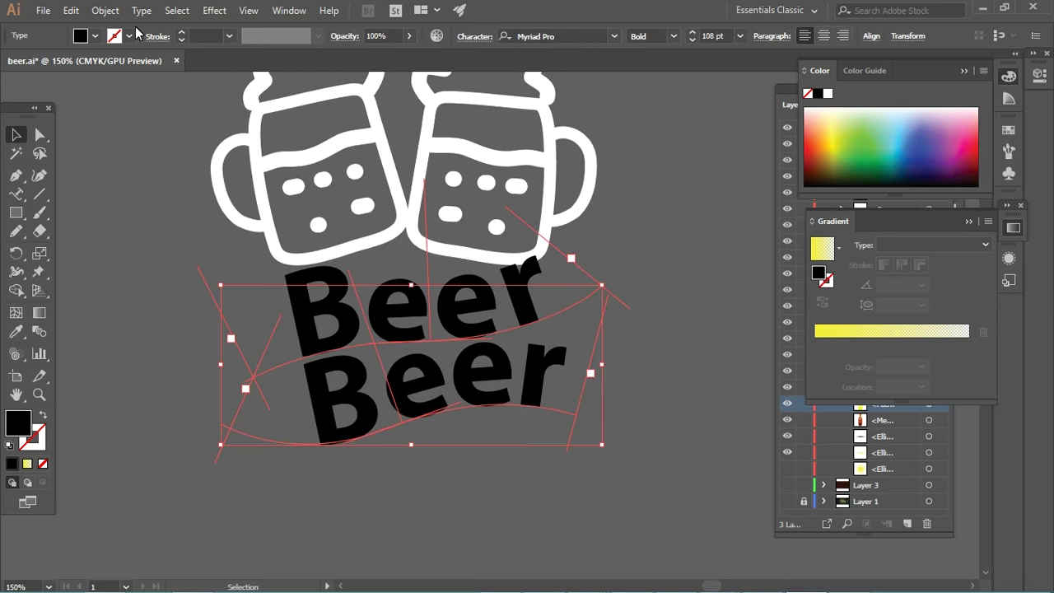
left_click(105, 9)
left_click(164, 167)
left_click(482, 389)
key("ctrl+z")
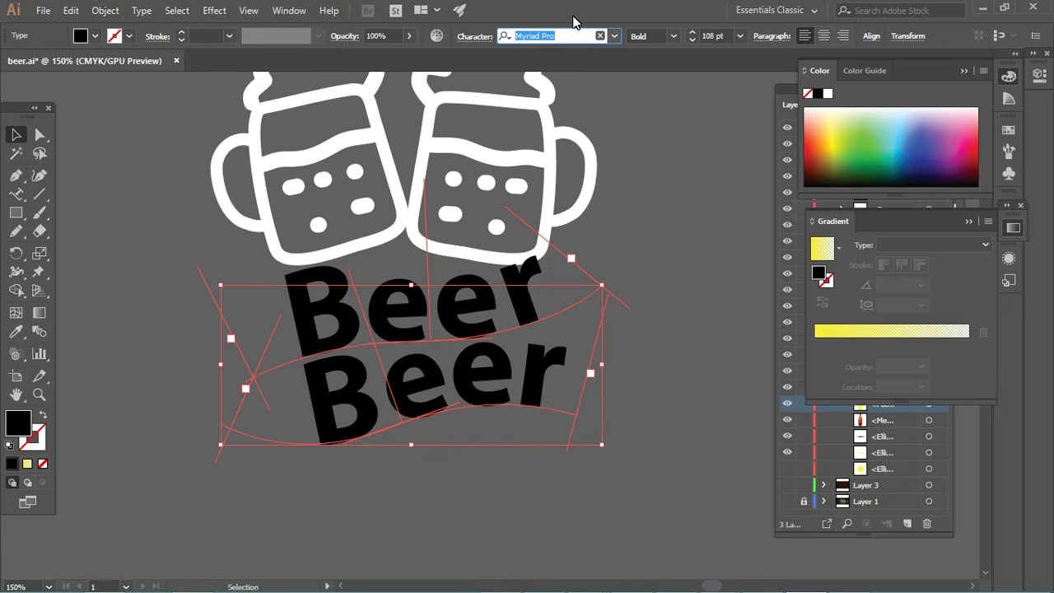
Step: Set both Beer words in the Allura font with a white fill
left_click(614, 35)
scroll(607, 470, "down", 1)
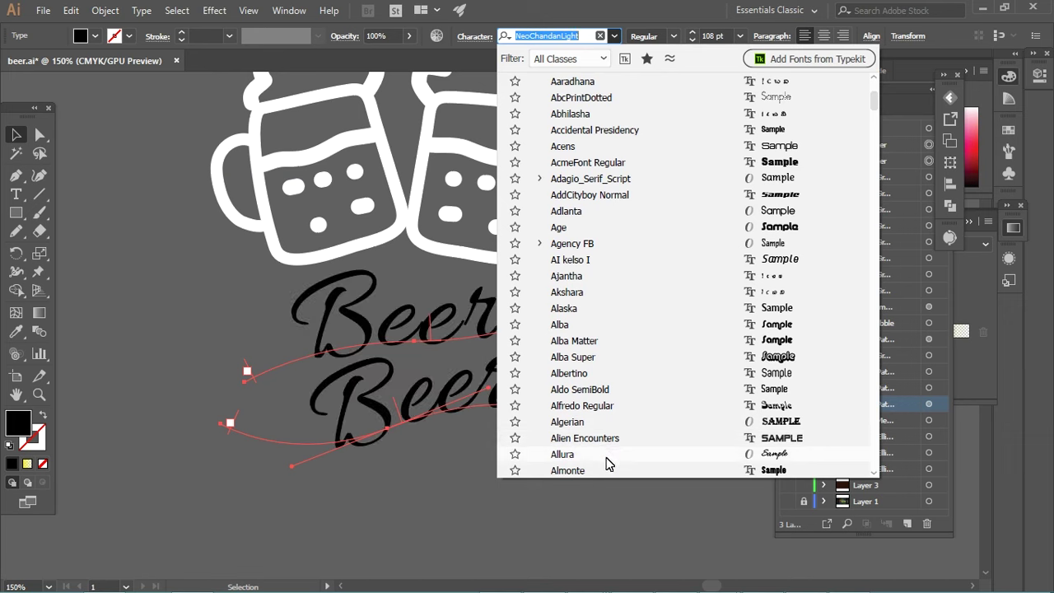
left_click(606, 456)
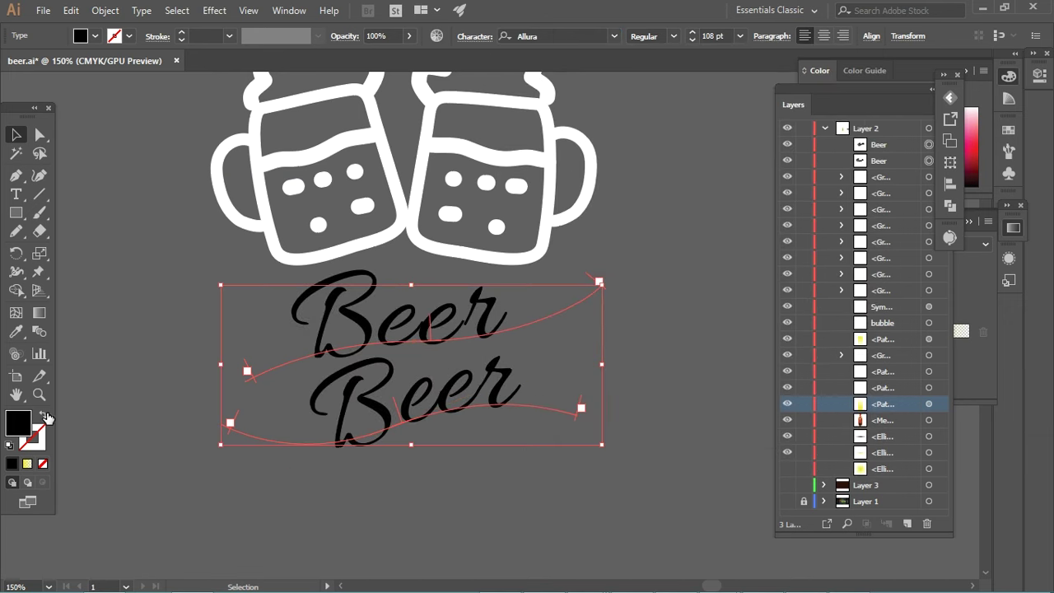
double_click(18, 422)
left_click(606, 186)
left_click(954, 193)
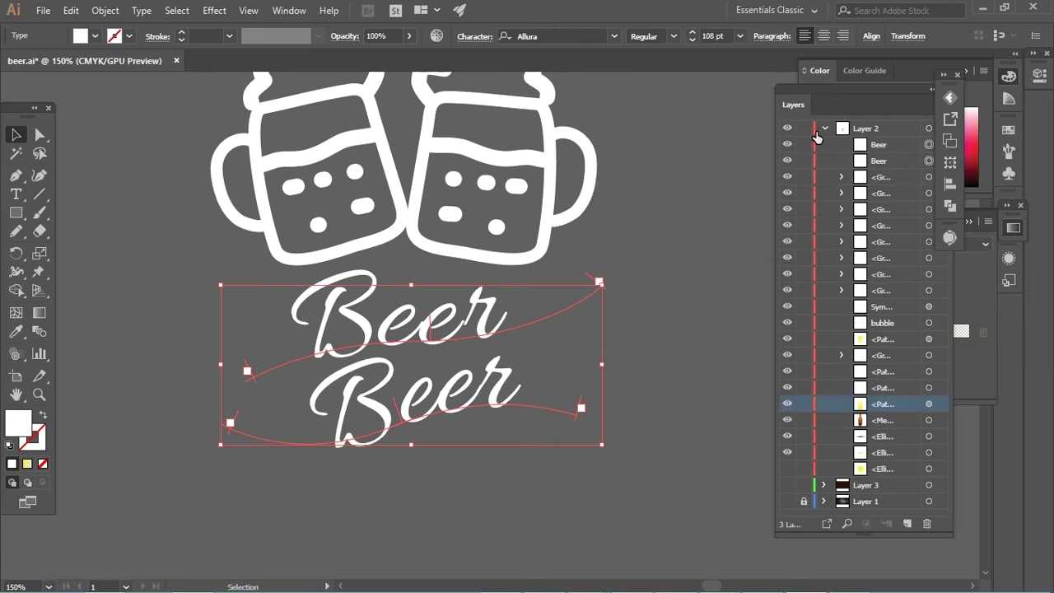
Step: Expand the Beer words into outlines
left_click(665, 318)
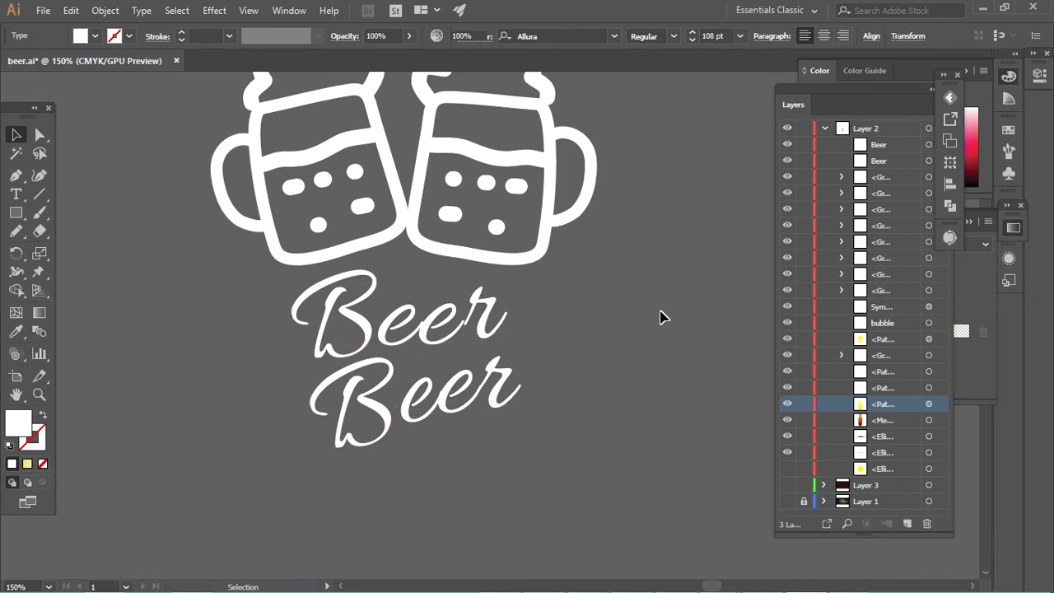
left_click(287, 337)
left_click(105, 10)
left_click(171, 169)
left_click(487, 384)
left_click(466, 482)
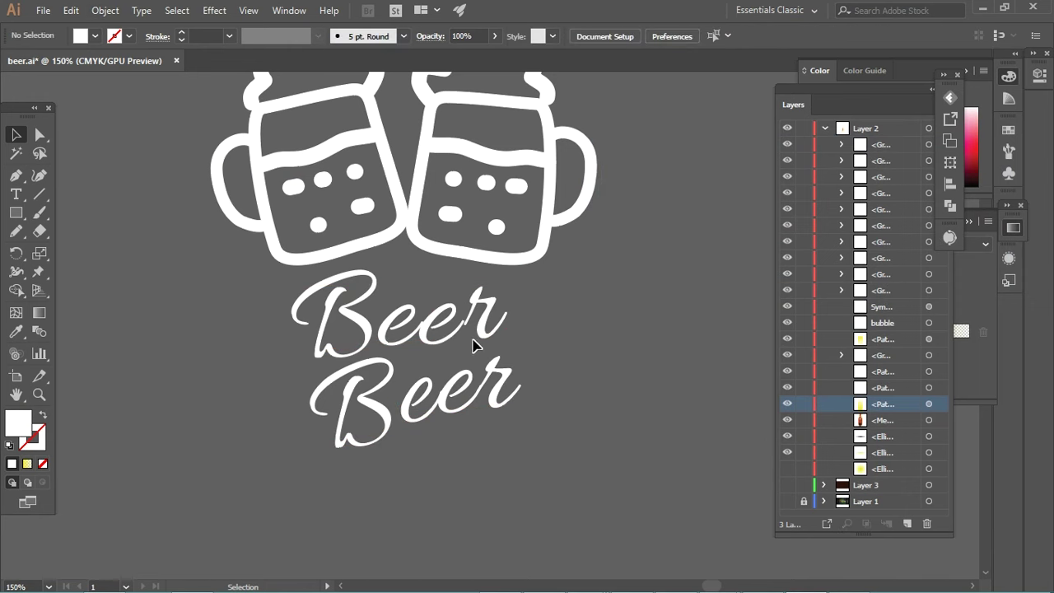
mouse_move(476, 341)
left_mouse_down()
mouse_move(555, 337)
mouse_move(512, 320)
left_mouse_up()
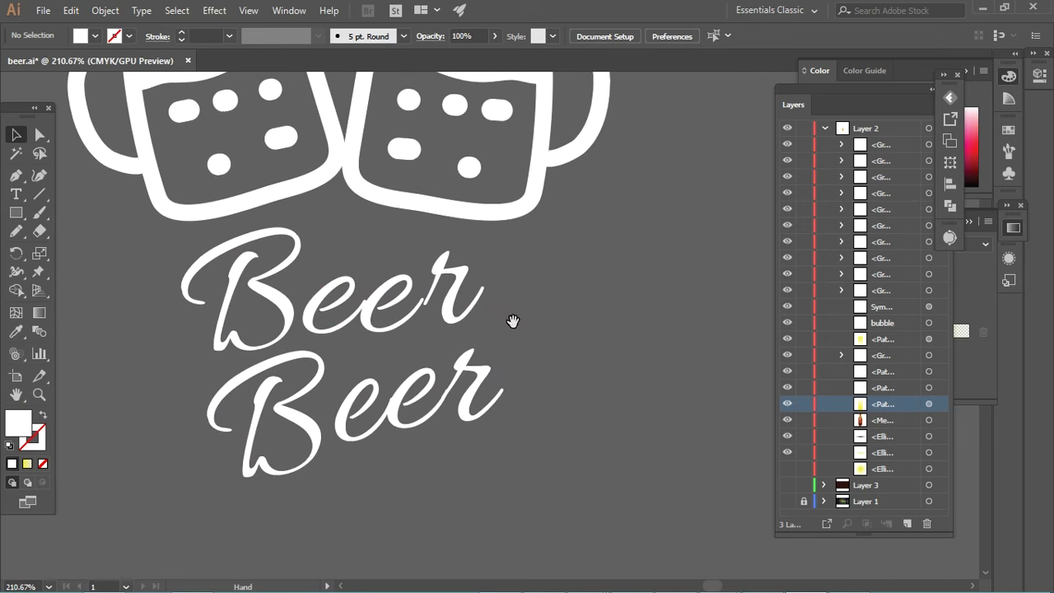
Step: Add the word 'and', then shrink and tilt it
key("t")
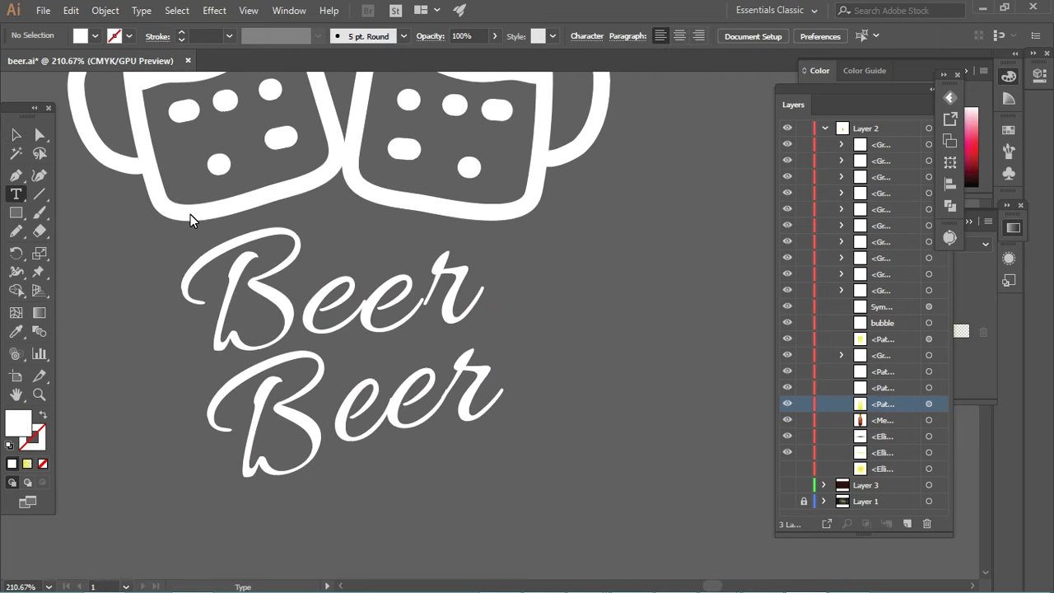
left_click(558, 317)
type("and")
left_click(13, 138)
mouse_move(541, 179)
left_mouse_down()
mouse_move(640, 264)
mouse_move(426, 350)
left_mouse_up()
mouse_move(477, 317)
left_mouse_down()
mouse_move(535, 371)
mouse_move(531, 326)
mouse_move(509, 328)
mouse_move(524, 301)
left_mouse_up()
Step: Expand the 'and' text to outlines and fill it white
left_click(105, 10)
left_click(214, 168)
left_click(489, 389)
double_click(17, 423)
left_click(605, 189)
left_click(950, 194)
left_click(585, 325)
Step: Place 'and' between the Beer words, lowering the bottom Beer slightly and enlarging 'and'
mouse_move(505, 322)
left_mouse_down()
mouse_move(496, 331)
mouse_move(567, 314)
left_mouse_up()
left_click_drag(507, 325, 412, 355)
left_click_drag(420, 410, 415, 434)
left_click(412, 360)
left_click(488, 360)
left_click_drag(412, 358, 423, 365)
left_click(535, 333)
Step: Zoom out to review the whole logo, then zoom in on the area above the mugs
key("ctrl+minus")
key("ctrl+minus")
key("ctrl+minus")
key("ctrl+minus")
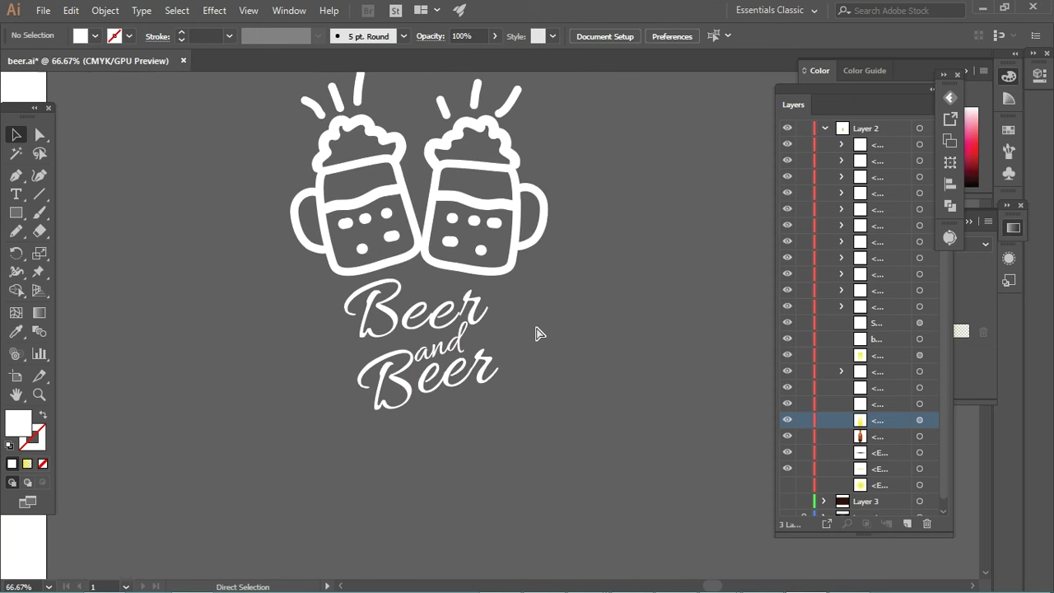
left_click_drag(252, 110, 585, 468)
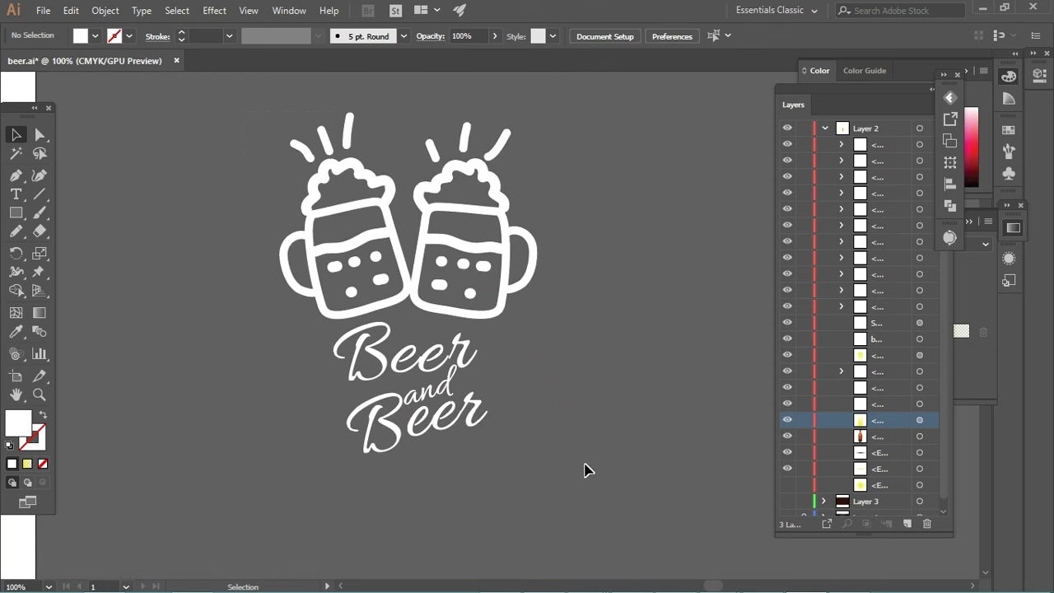
left_click(310, 335)
left_click_drag(206, 310, 445, 190)
Step: Draw a horizontal line above the mugs with a white 2 pt stroke
left_click(38, 194)
left_click_drag(185, 236, 610, 216)
type("v")
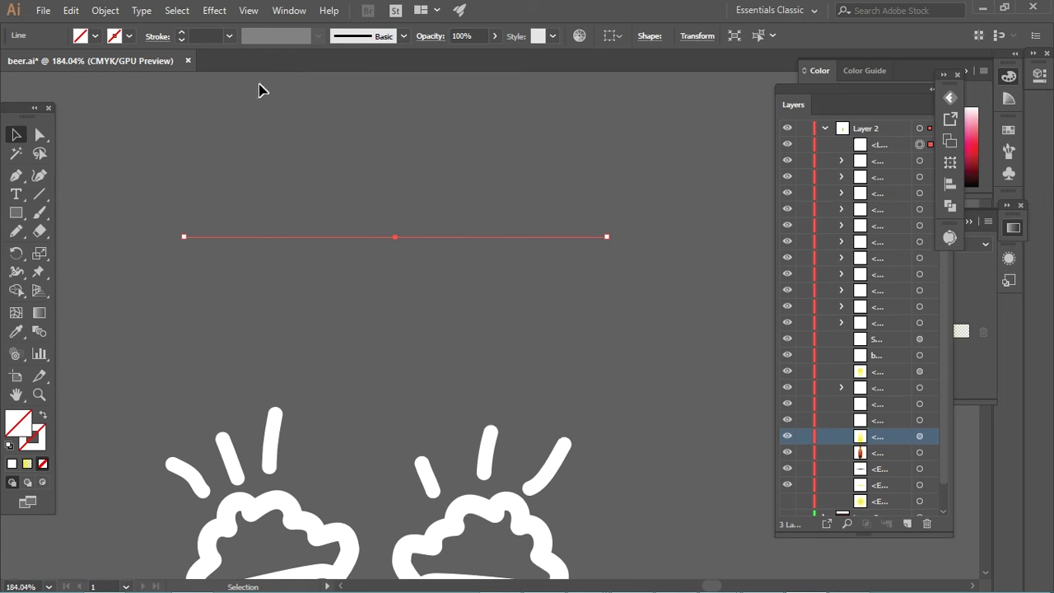
type("3")
key("Return")
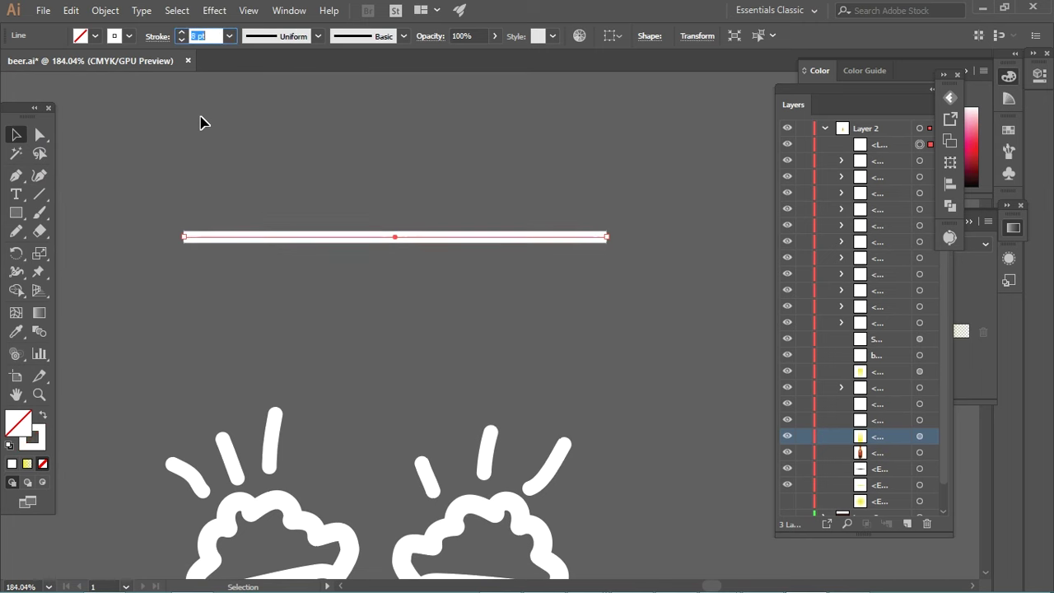
type("1")
key("Return")
type("2")
key("Return")
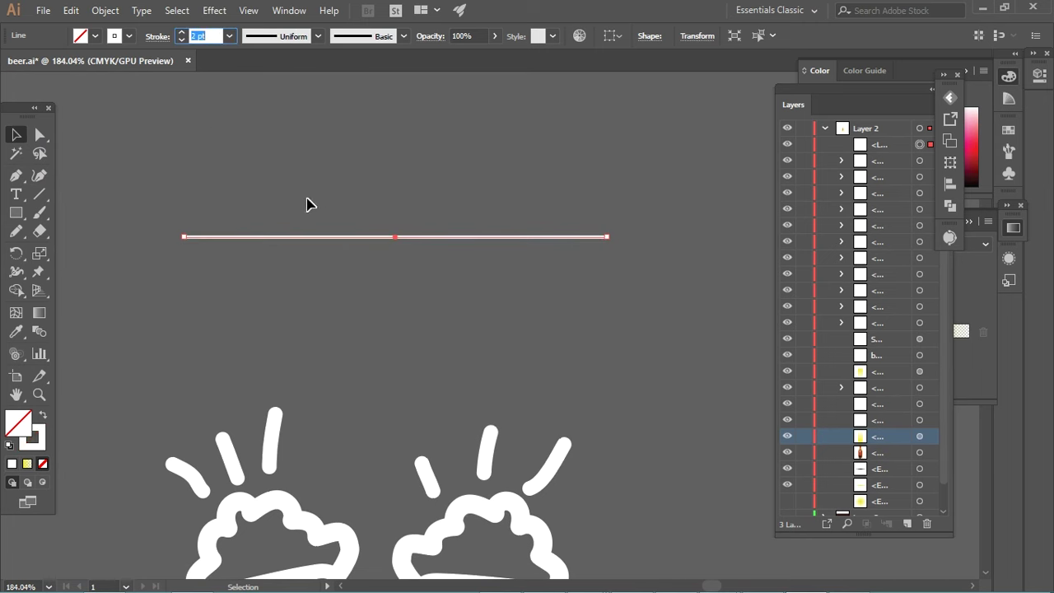
Step: Draw a small square above the line
left_click(235, 203)
scroll(235, 202, "up", 2)
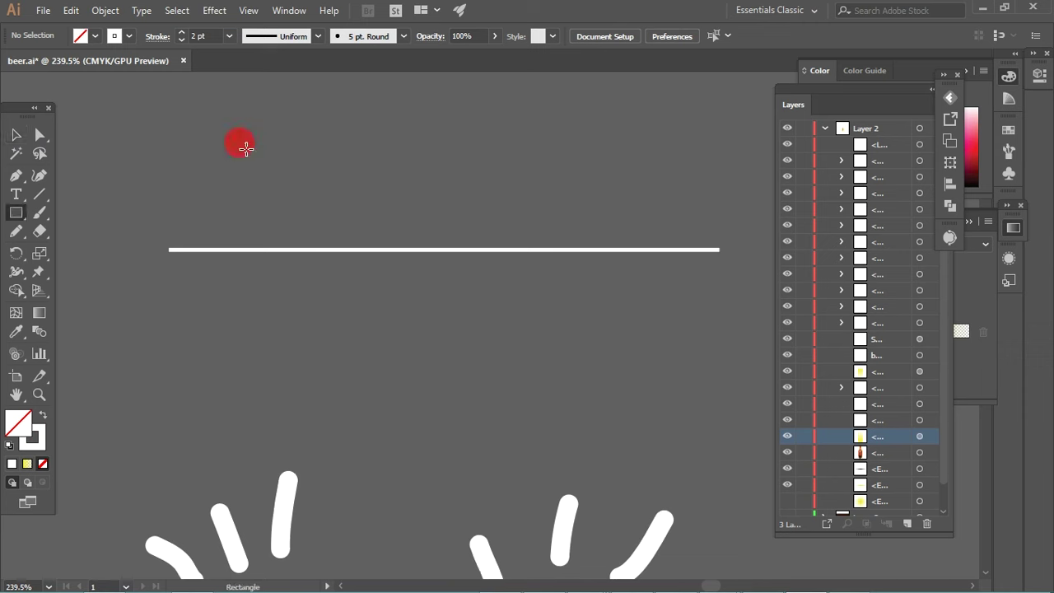
left_click_drag(233, 135, 337, 241)
Step: Reshape the square into a leaf by rounding its corners, then move it onto the stem's left end and shrink it slightly
key("a")
left_click(246, 234)
left_click_drag(247, 234, 301, 148)
key("v")
left_click_drag(320, 188, 235, 189)
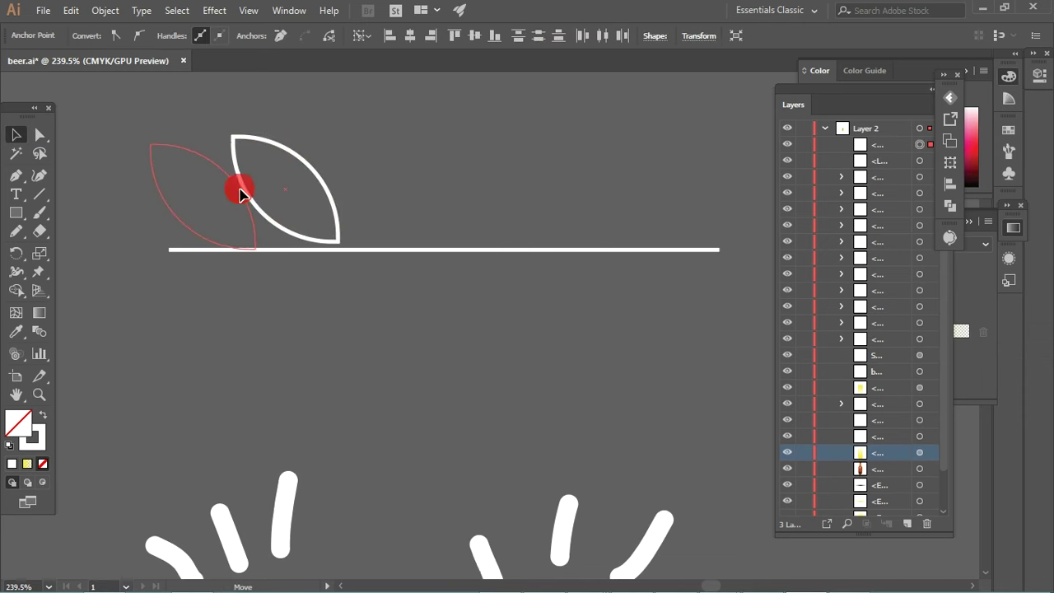
left_click_drag(147, 142, 190, 186)
left_click_drag(310, 193, 310, 148)
Step: Repeat leaf copies along the stem and shrink the fifth, fourth and third leaves
mouse_move(247, 172)
left_mouse_down()
mouse_move(488, 144)
mouse_move(331, 138)
left_mouse_up()
key("ctrl+d")
key("ctrl+d")
key("ctrl+d")
key("ctrl+d")
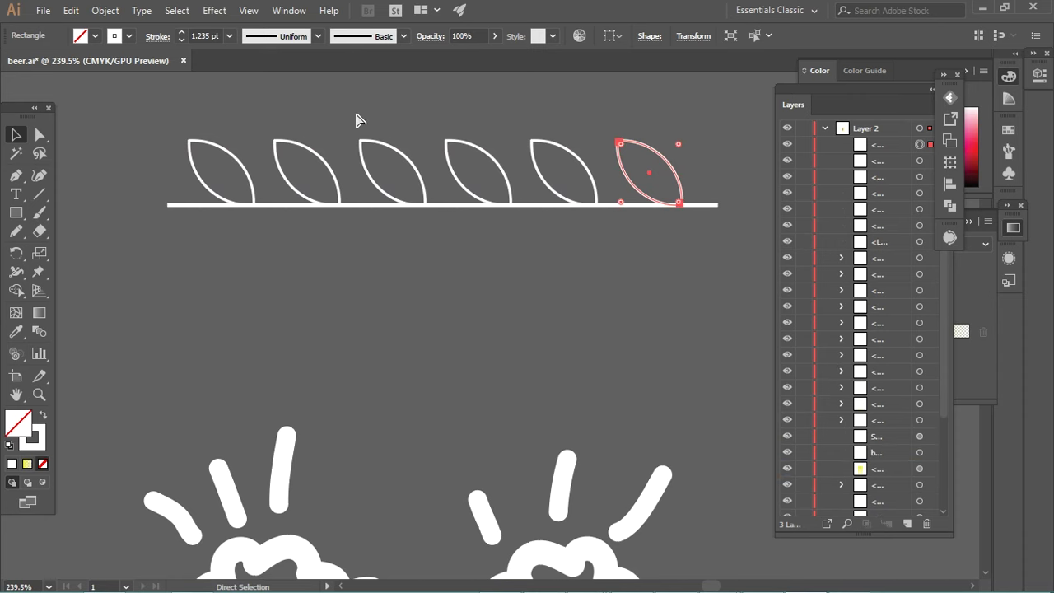
left_click(565, 155)
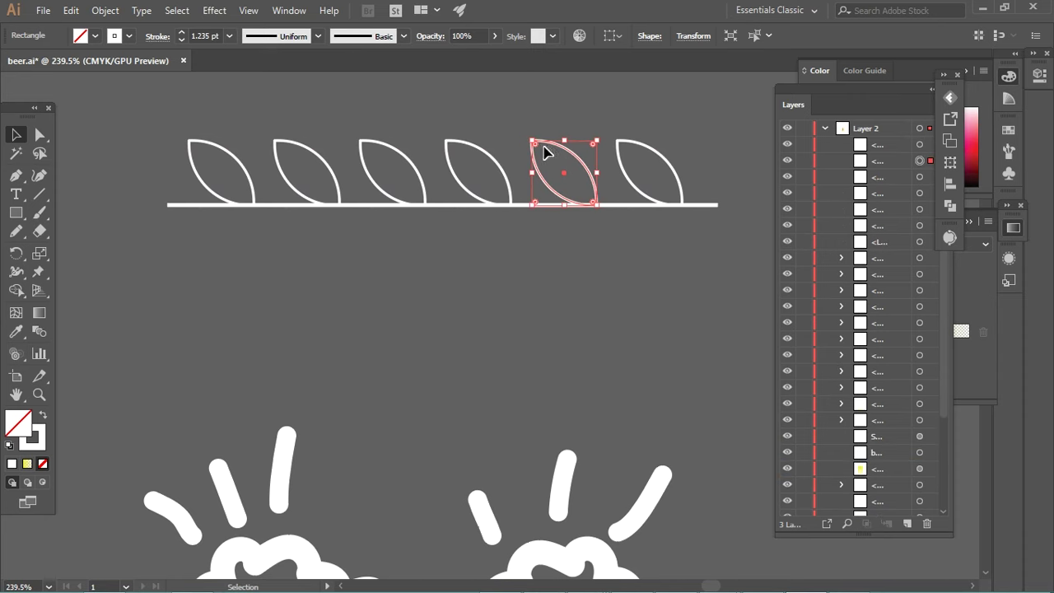
left_click_drag(536, 145, 542, 149)
left_click(461, 151)
left_click_drag(445, 141, 459, 146)
left_click(372, 156)
mouse_move(361, 140)
left_mouse_down()
mouse_move(381, 151)
mouse_move(363, 142)
left_mouse_up()
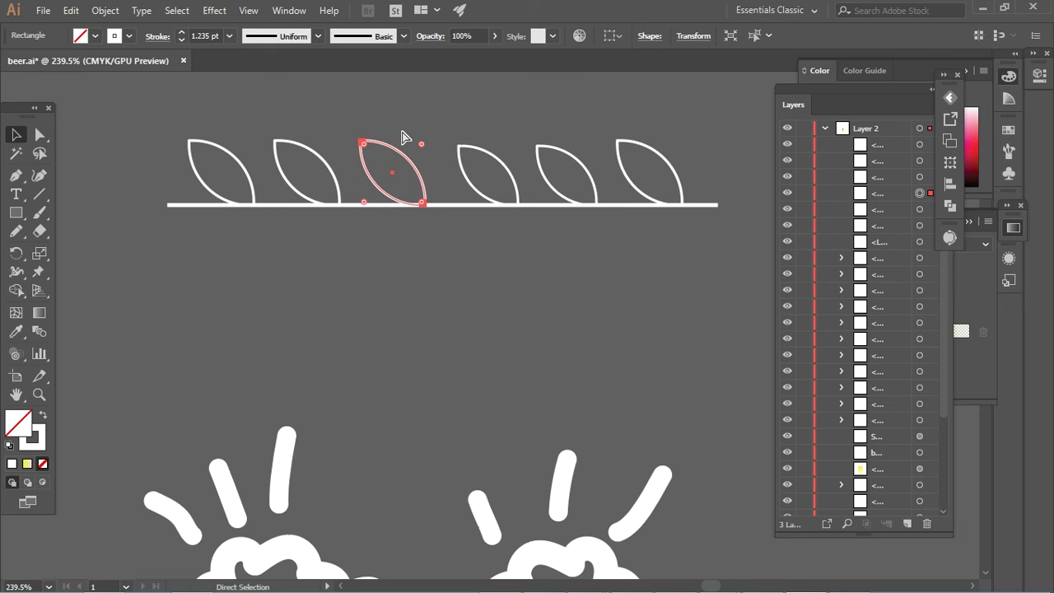
Step: Shrink the fourth, third and second leaves further and shift them right
left_click(473, 162)
left_click_drag(458, 146, 469, 150)
left_click(394, 158)
left_click_drag(397, 155, 431, 156)
left_click(305, 169)
left_click_drag(318, 164, 374, 177)
key("shift+Right")
Step: Shrink and nudge the first leaf, then extend the stem's left end to it
left_click(224, 162)
key("shift+Right")
key("shift+Right")
key("shift+Right")
key("shift+Right")
key("ctrl+d")
key("shift+Left")
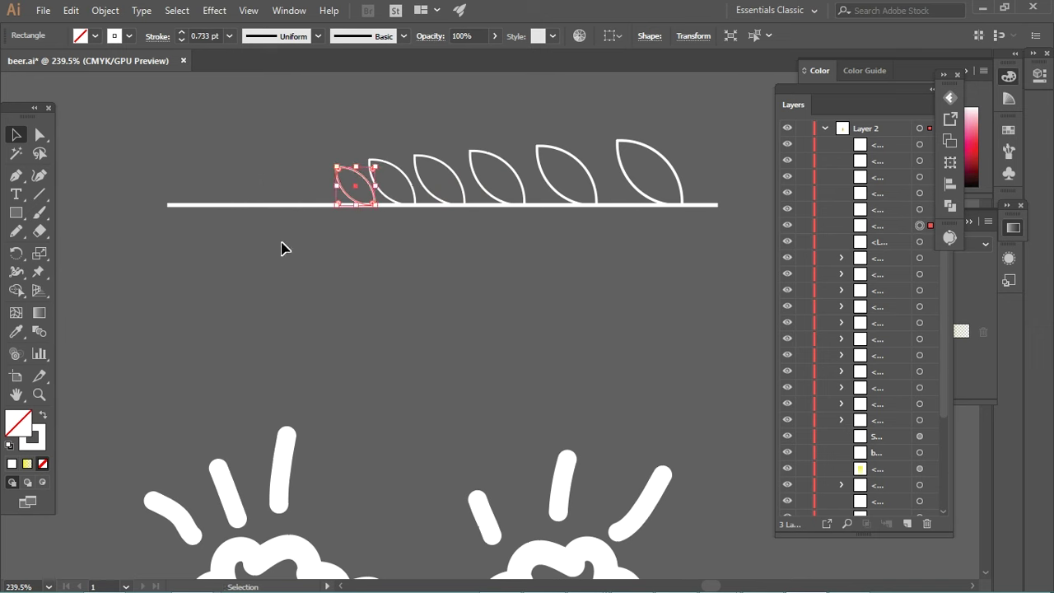
key("a")
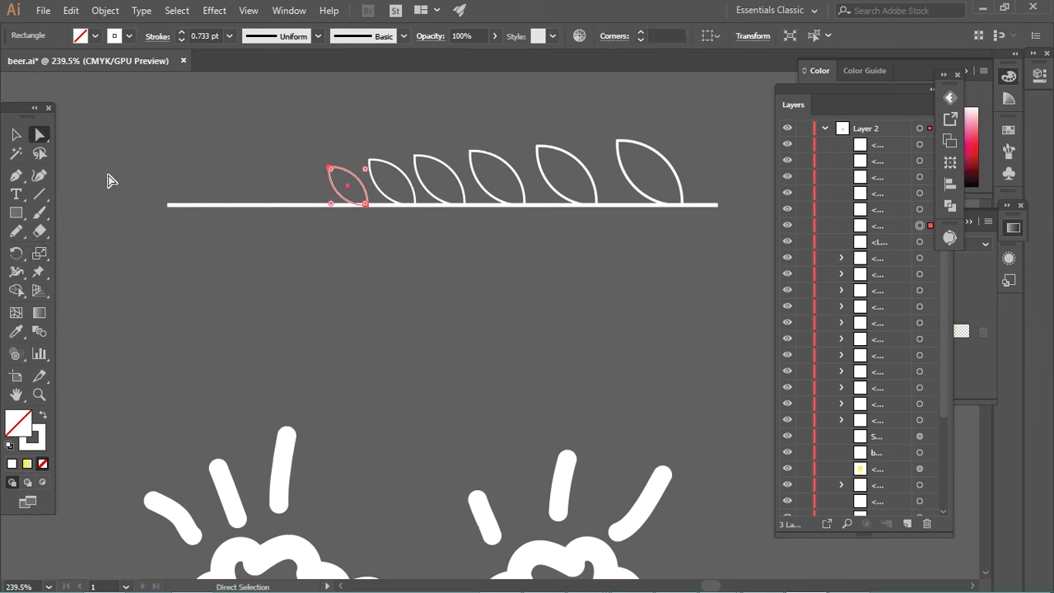
left_click_drag(106, 174, 208, 255)
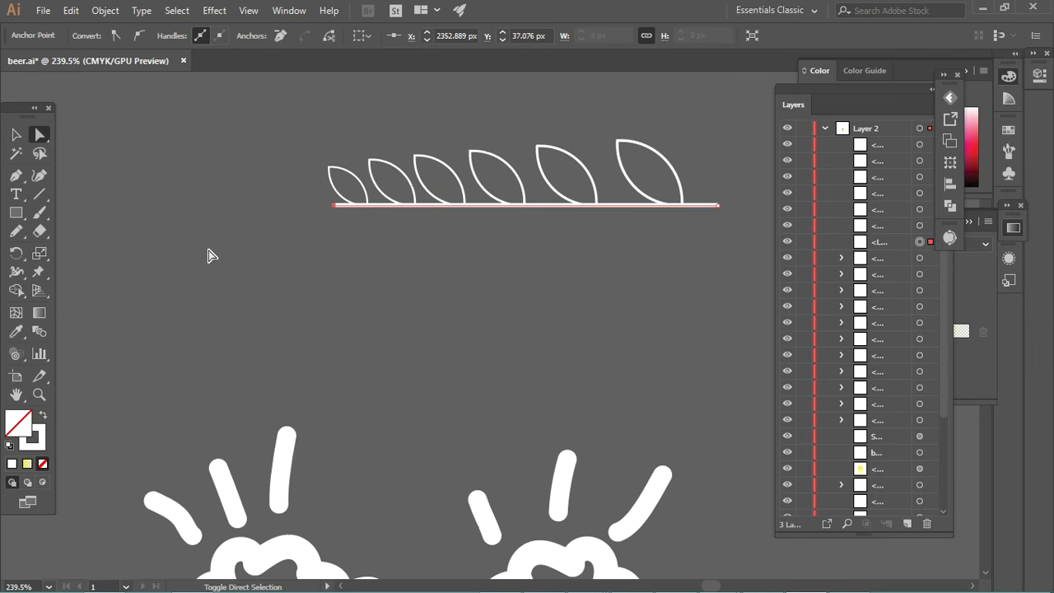
Step: Add a rotated leaf copy at the stem's right tip
left_click(16, 134)
left_click(306, 200)
mouse_move(324, 184)
left_mouse_down()
mouse_move(288, 197)
mouse_move(326, 177)
mouse_move(332, 155)
left_mouse_up()
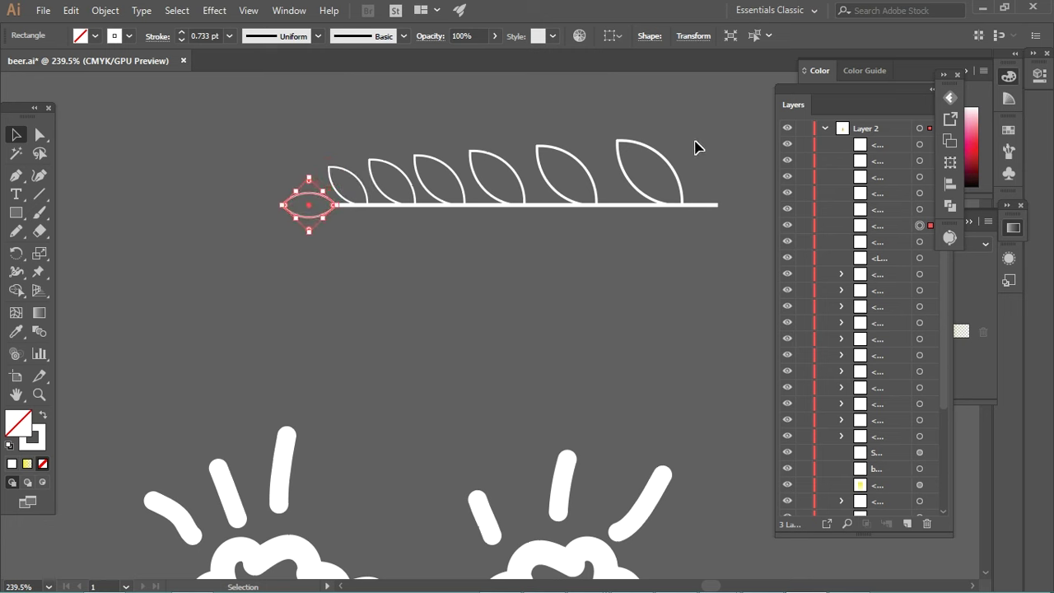
key("a")
left_click(717, 205)
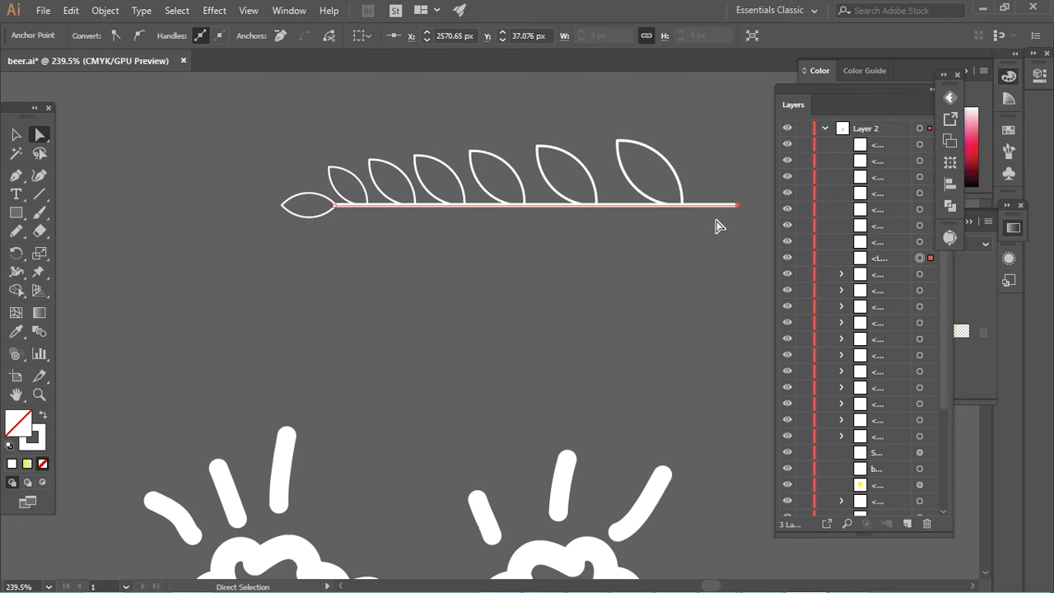
Step: Copy the upper leaves below the stem and flip them vertically
mouse_move(283, 141)
left_mouse_down()
mouse_move(635, 157)
mouse_move(658, 212)
left_mouse_up()
key("v")
left_click(690, 39)
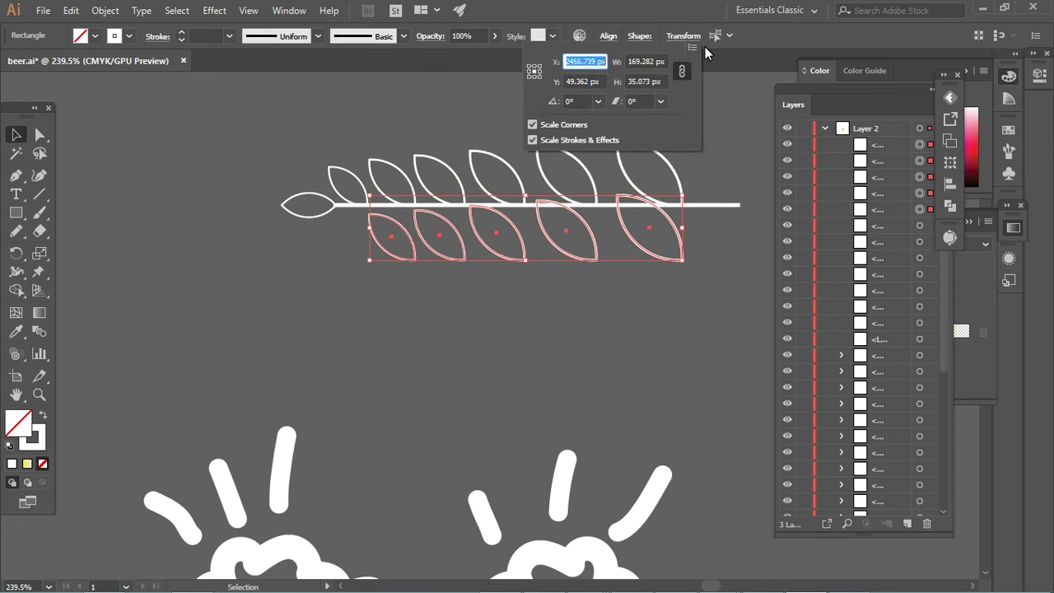
left_click(737, 71)
left_click(759, 87)
key("Down")
key("Down")
key("Down")
key("Down")
key("Down")
left_click_drag(368, 184, 294, 188)
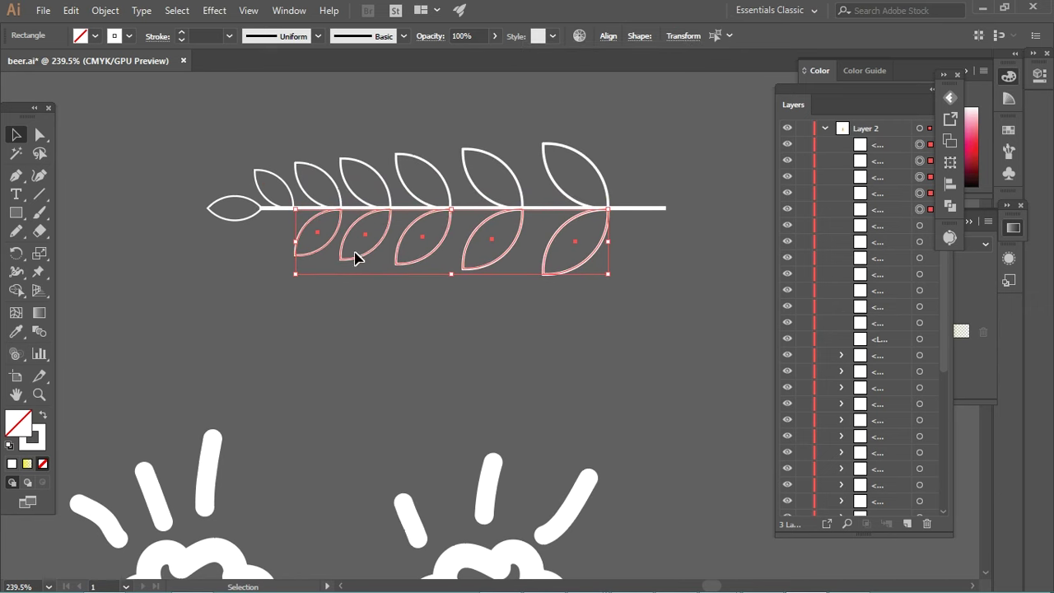
Step: Add one more small leaf below the stem, flipped vertically
mouse_move(282, 211)
left_mouse_down()
mouse_move(288, 226)
mouse_move(236, 223)
mouse_move(228, 249)
left_mouse_up()
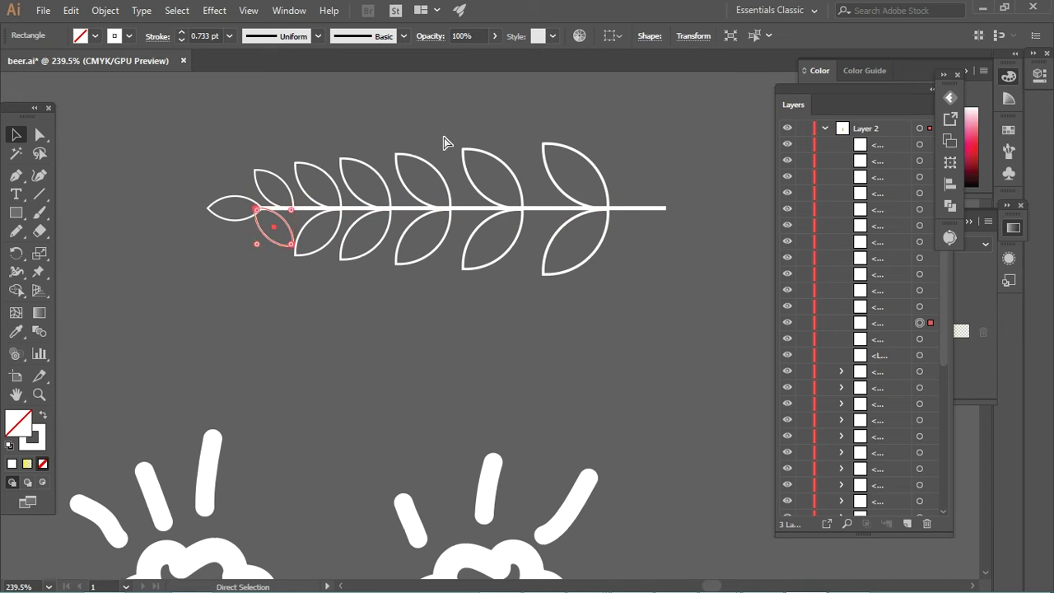
left_click(693, 35)
left_click(702, 48)
left_click(754, 73)
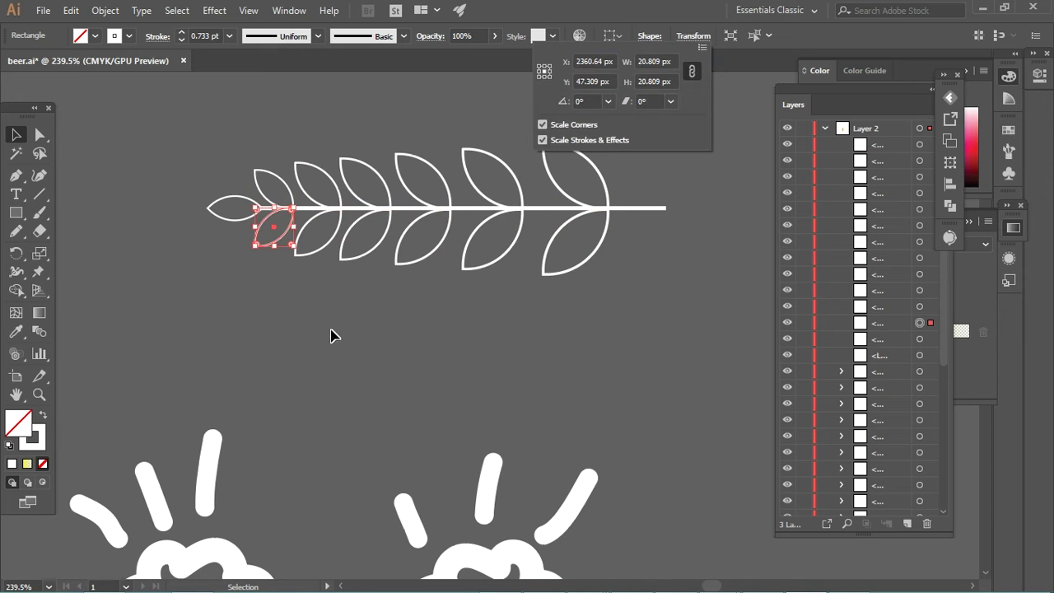
left_click(237, 319)
Step: Set every outline in the branch to a 2 pt stroke
key("ctrl+a")
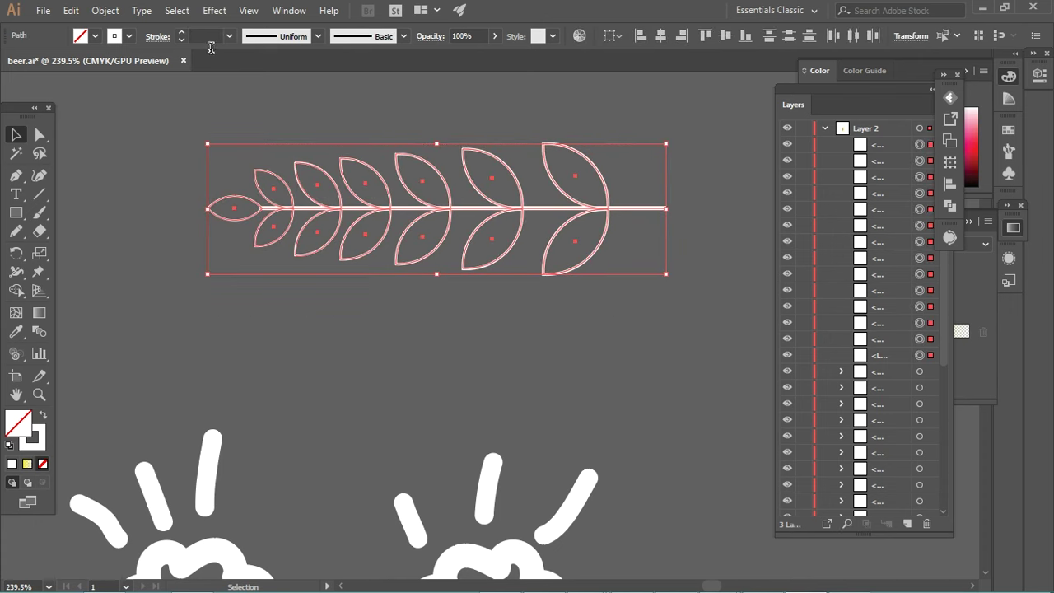
type("2")
key("Return")
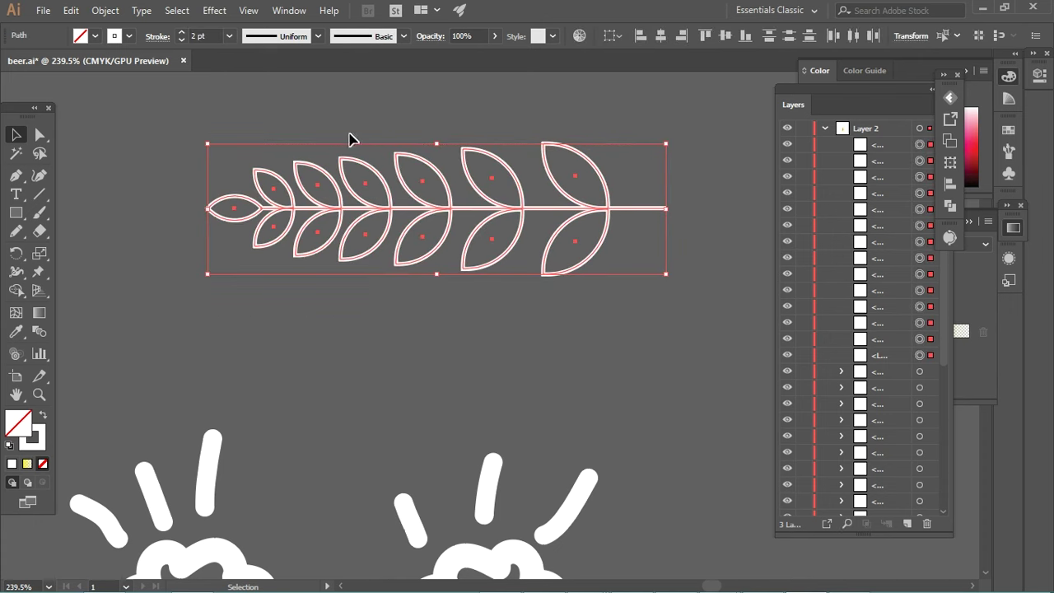
left_click(435, 327)
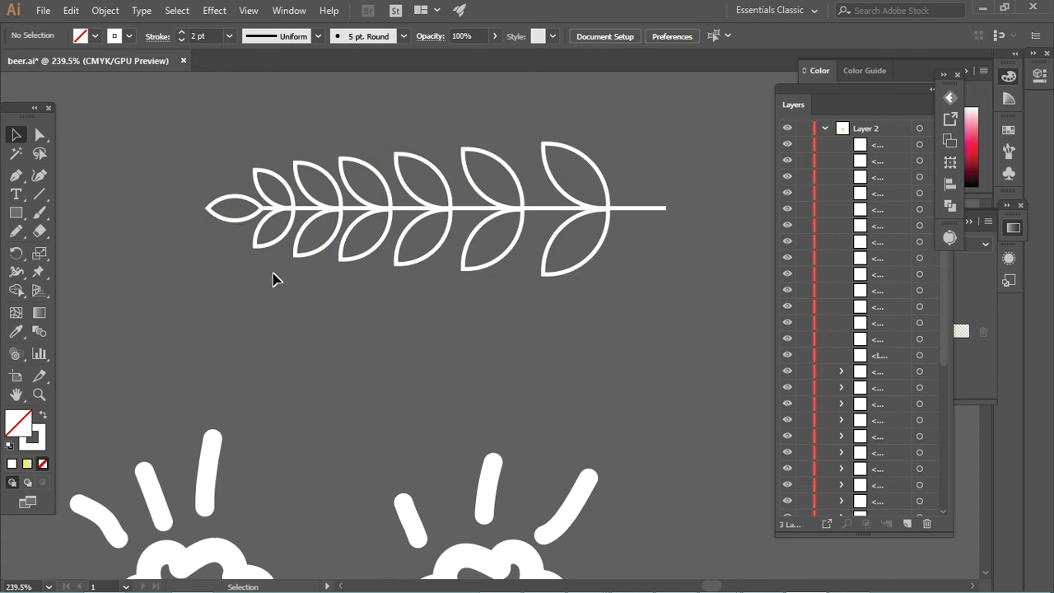
Step: Give the whole leafy branch a tapered width profile and a 5 pt stroke weight
key("ctrl+1")
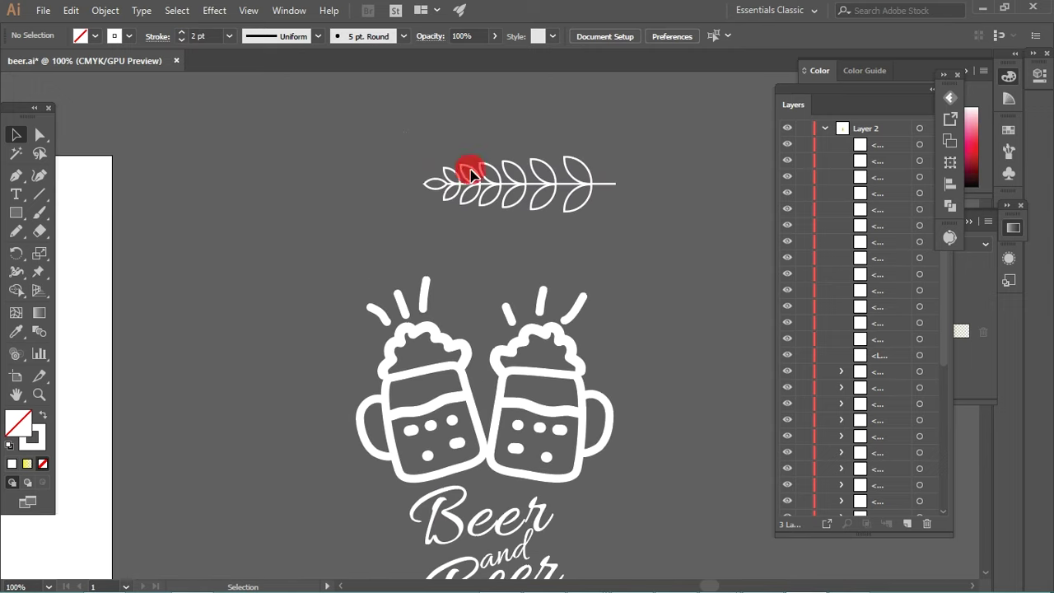
left_click(470, 171)
left_click(321, 36)
left_click(282, 198)
left_click(354, 221)
left_click_drag(318, 138, 683, 217)
left_click(318, 36)
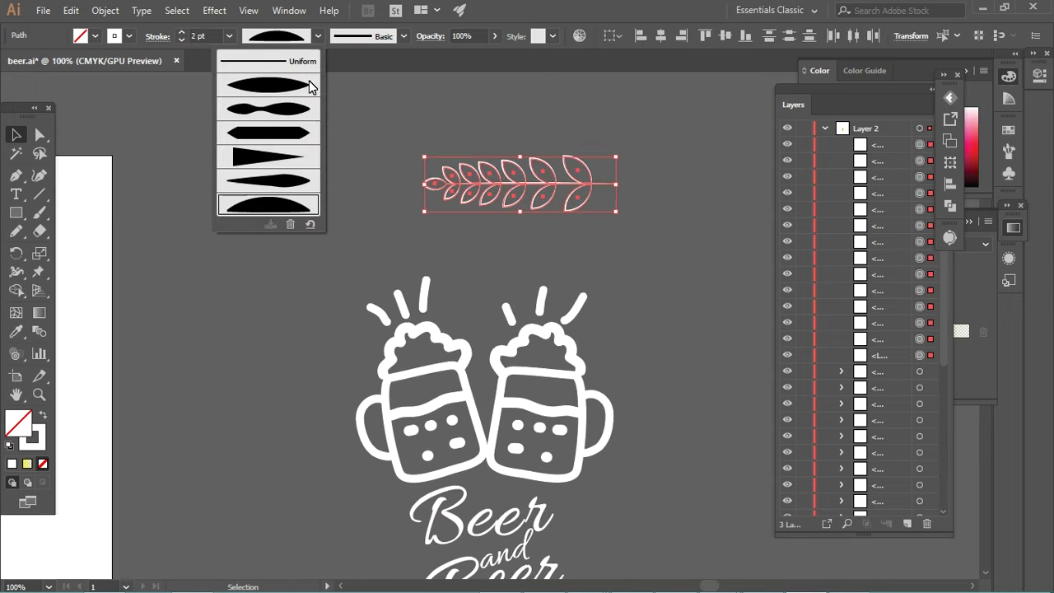
left_click(284, 181)
left_click(341, 223)
left_click(576, 184)
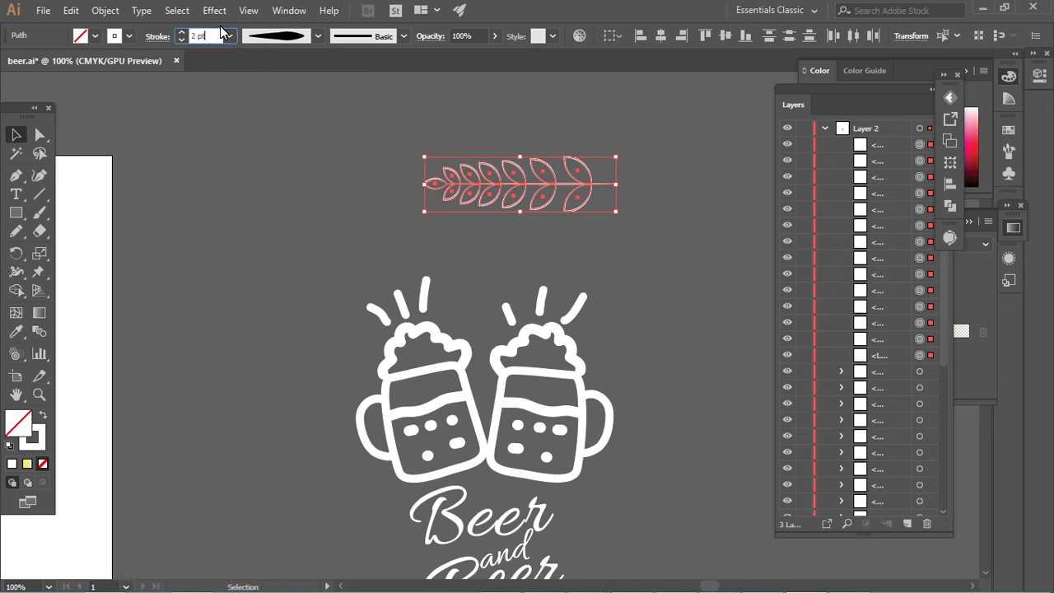
key("Up")
key("Up")
Step: Expand the branch's appearance and save it as a new Art Brush with default options
left_click(106, 10)
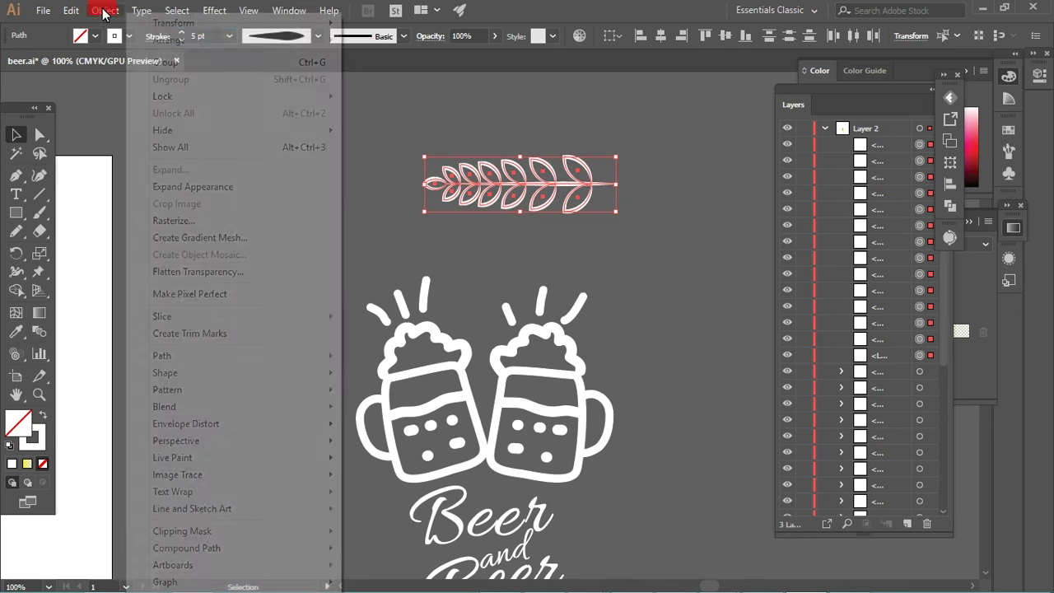
left_click(190, 188)
left_click(1008, 150)
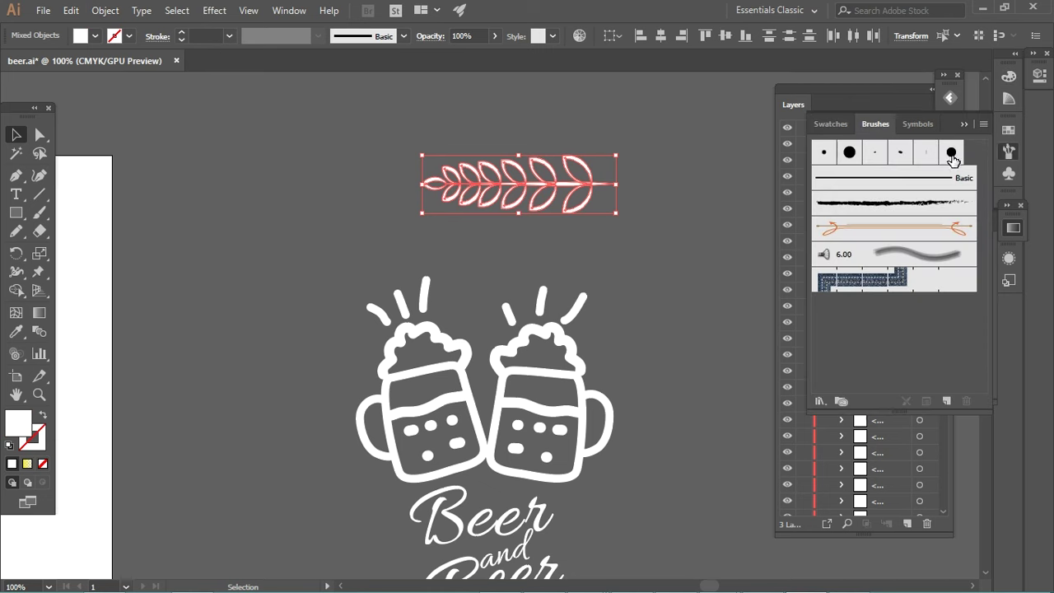
left_click_drag(557, 188, 847, 280)
left_click(522, 343)
left_click(488, 412)
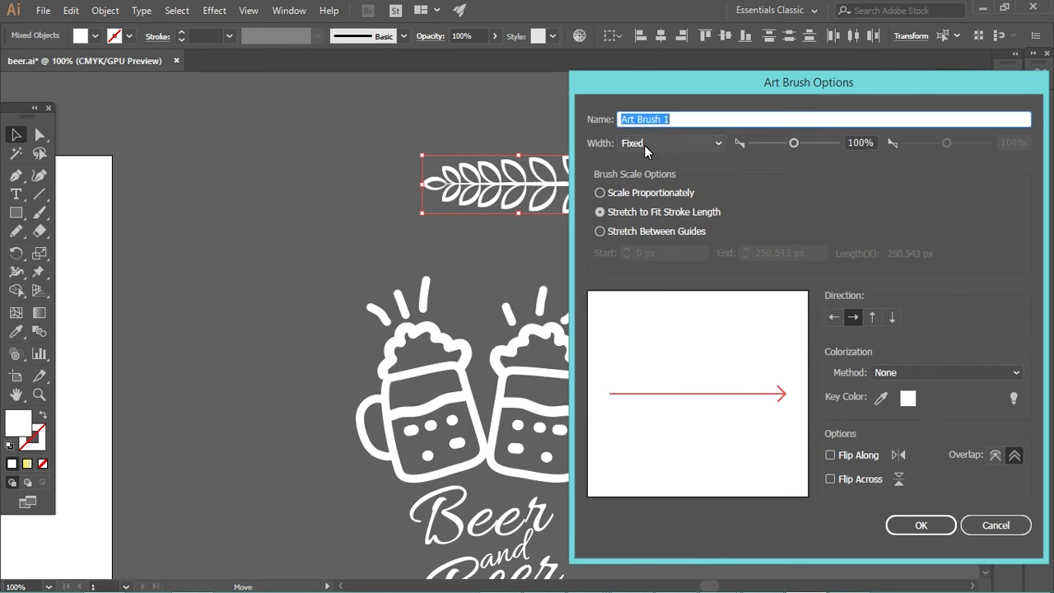
left_click(921, 524)
mouse_move(691, 459)
left_mouse_down()
mouse_move(655, 310)
mouse_move(655, 320)
left_mouse_up()
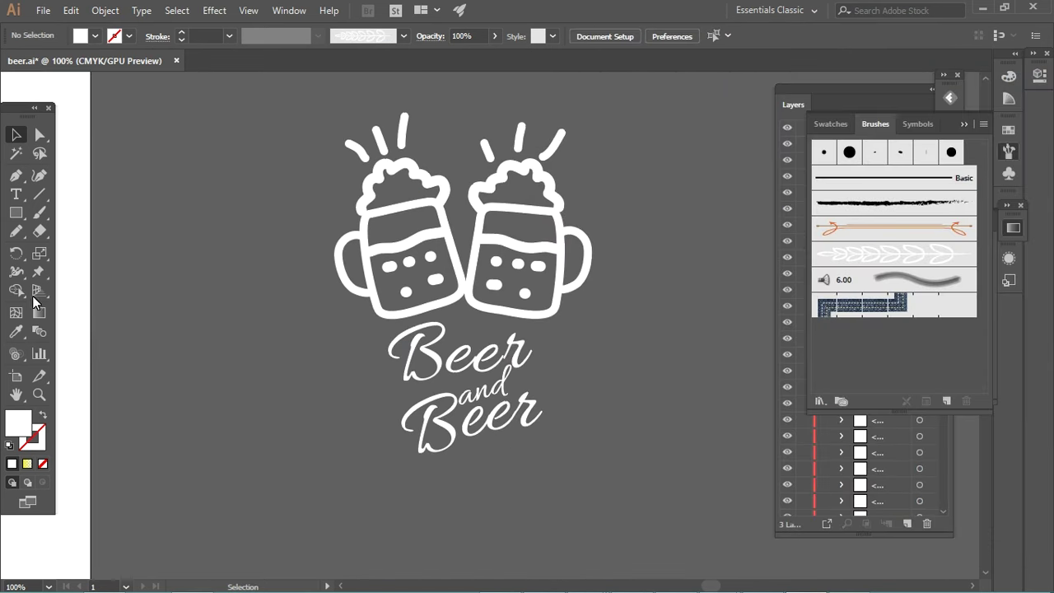
Step: Draw a freehand curve along the left of the logo and apply the leaf brush
left_click(17, 231)
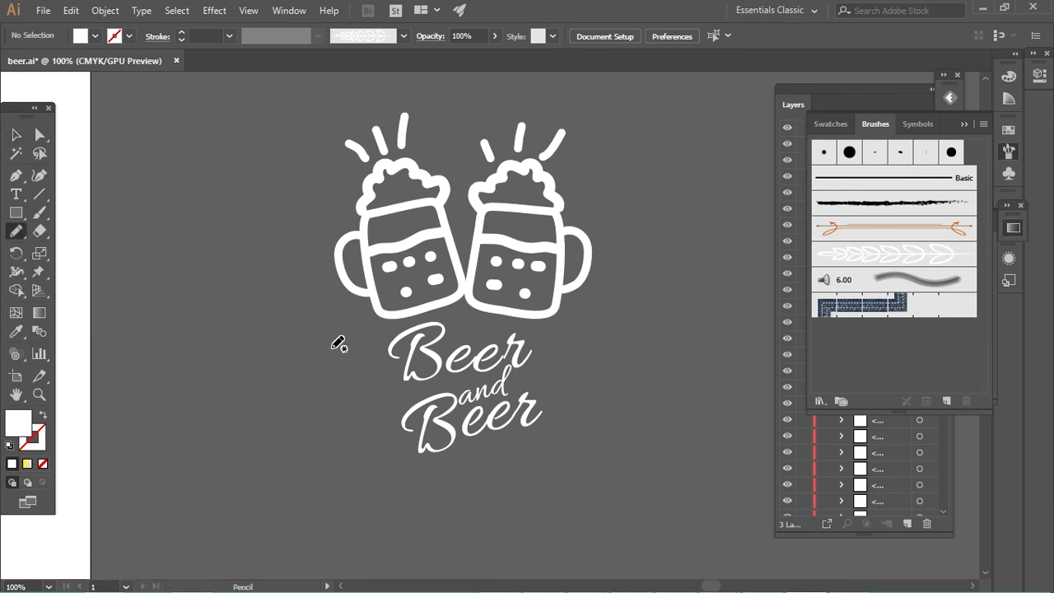
left_click_drag(369, 388, 281, 216)
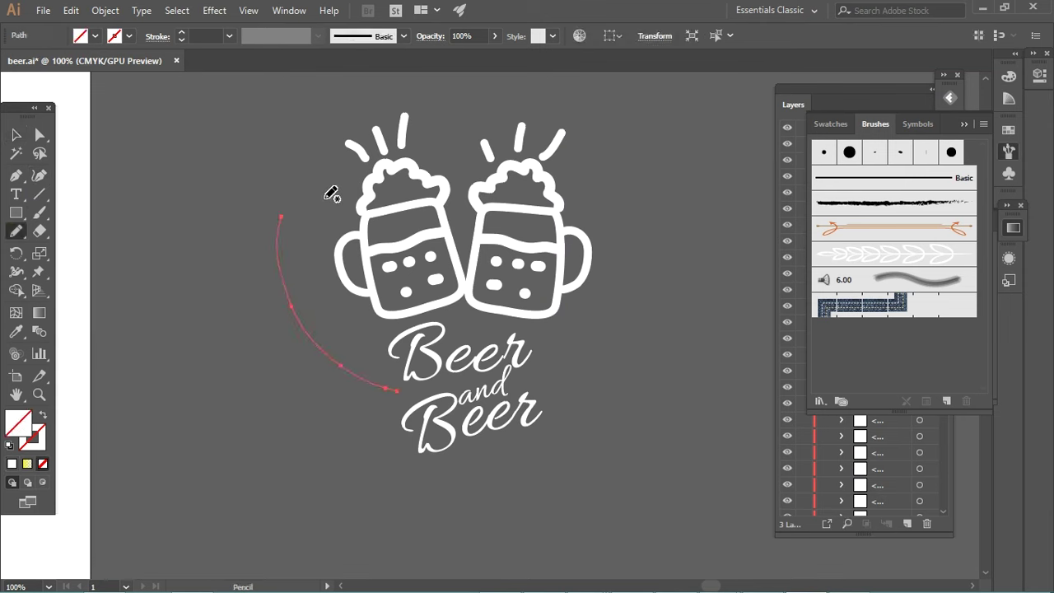
left_click_drag(18, 240, 82, 268)
left_click(872, 255)
key("v")
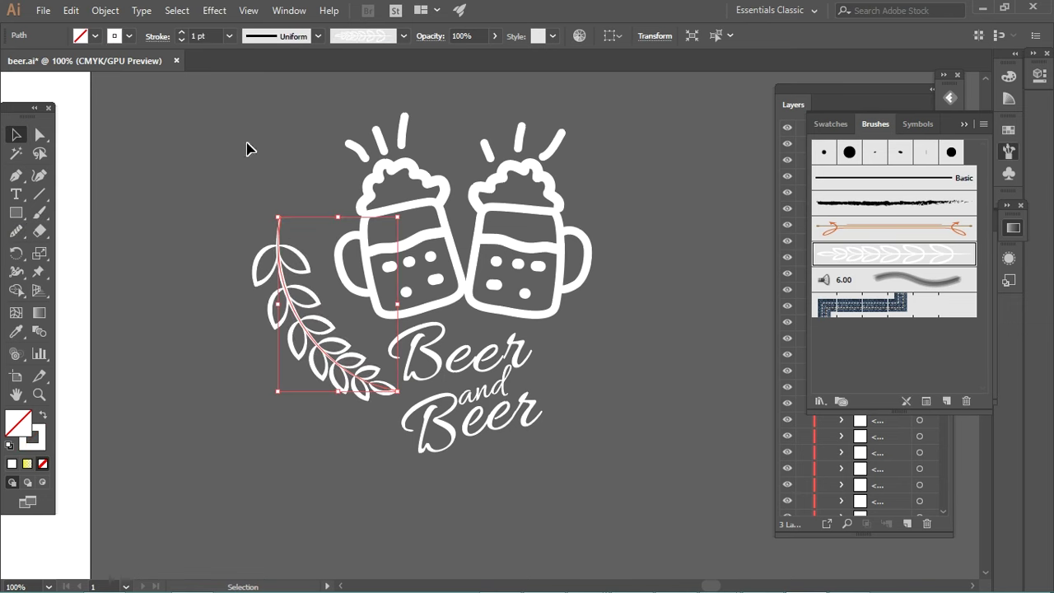
Step: Set the leaf brush to flip along the stroke and apply it to existing strokes
double_click(865, 261)
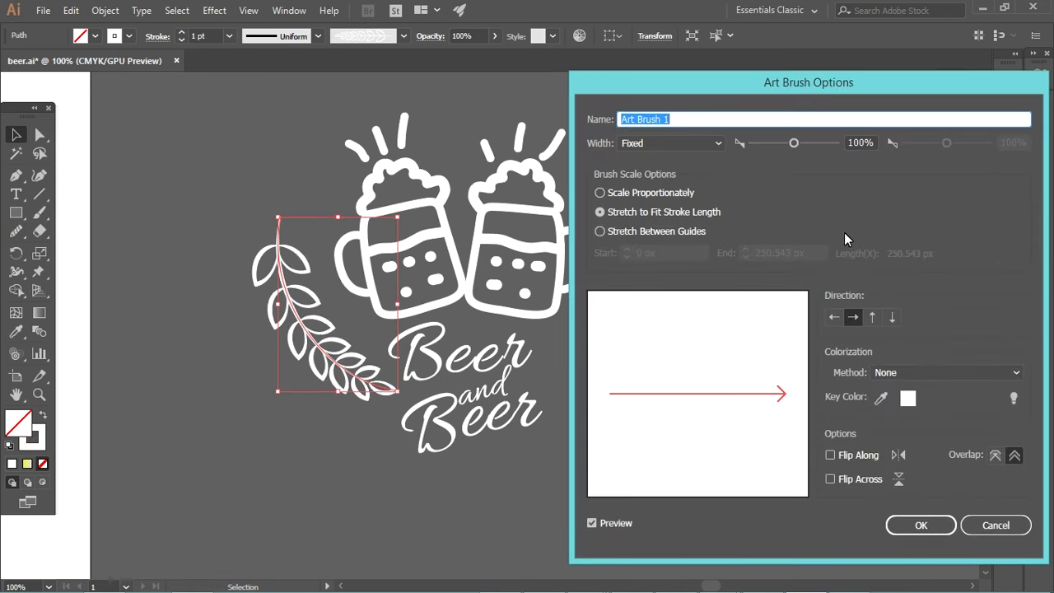
left_click(871, 317)
left_click(853, 318)
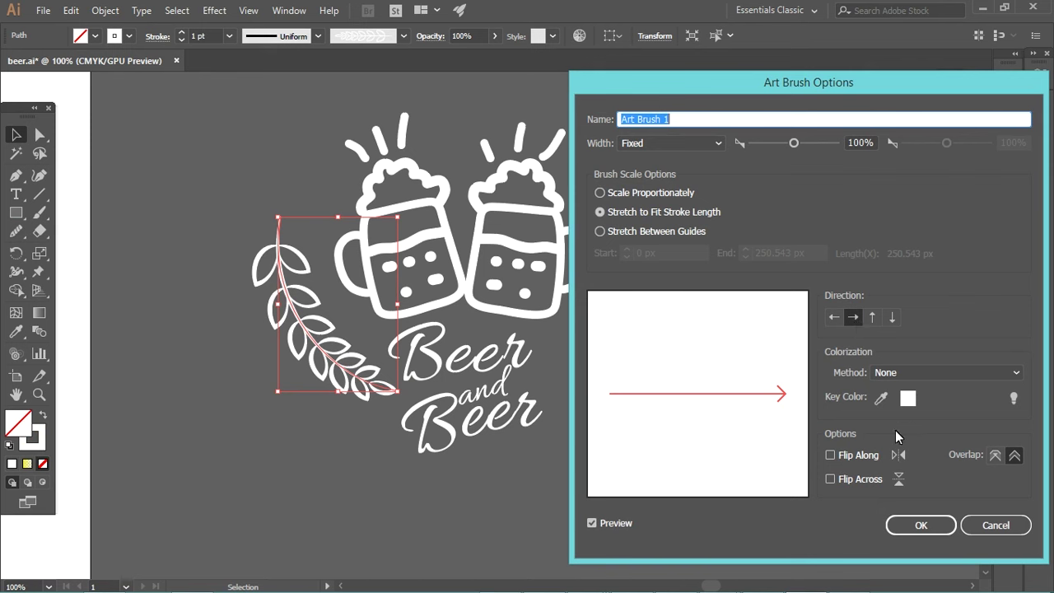
left_click(861, 456)
left_click(920, 524)
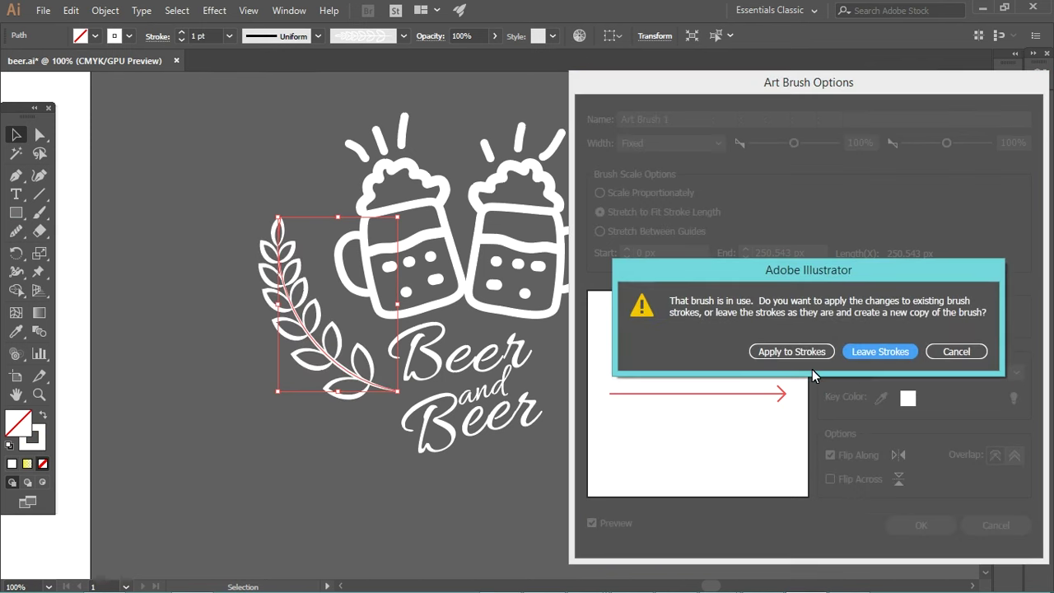
left_click(792, 354)
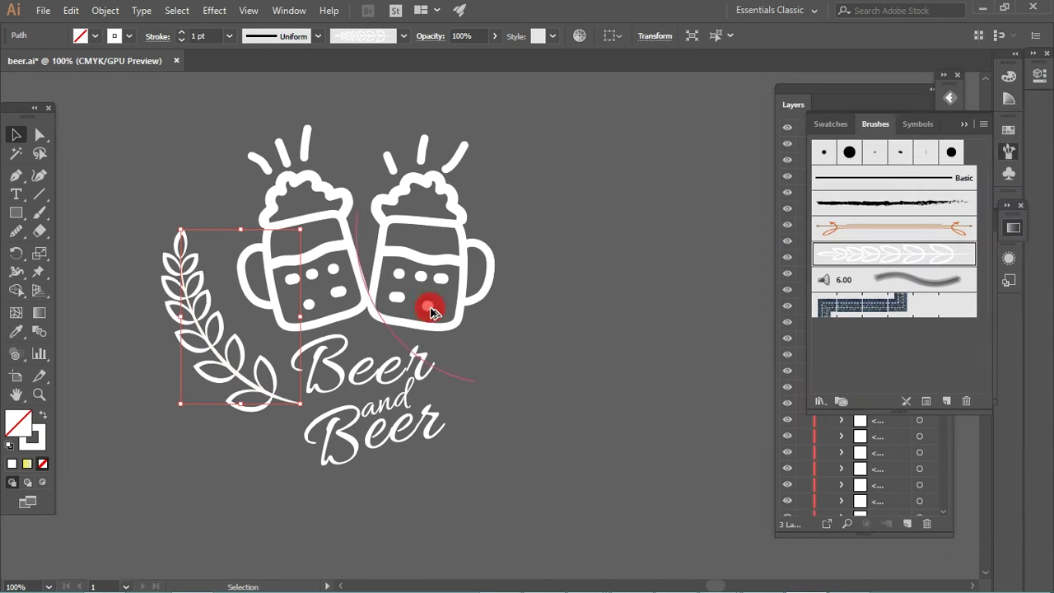
Step: Mirror a copy of the wheat branch horizontally and move it beside the mugs
left_click(655, 36)
left_click(663, 49)
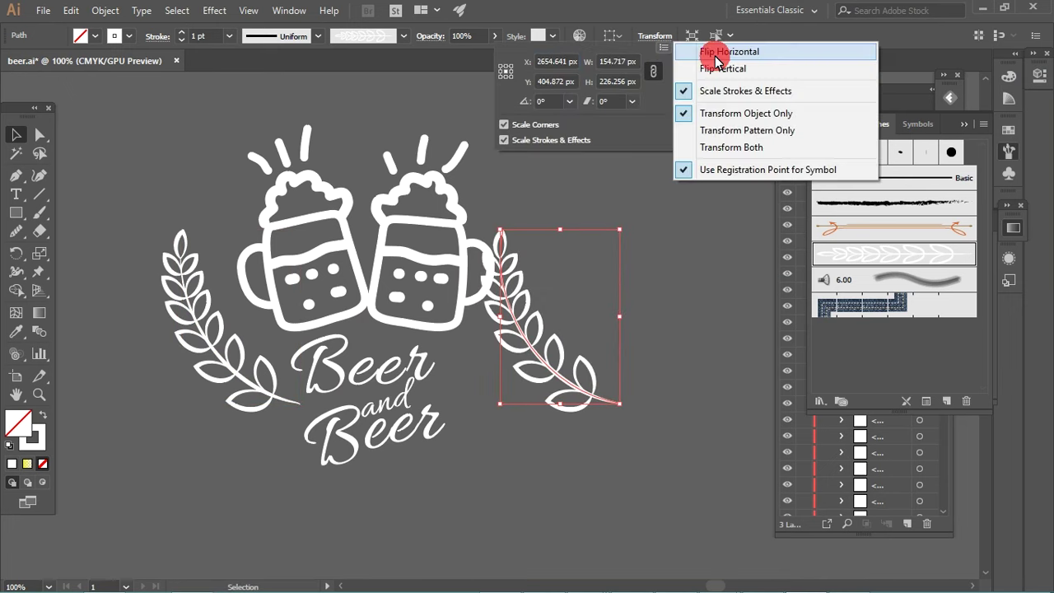
left_click(708, 47)
left_click_drag(543, 313, 534, 314)
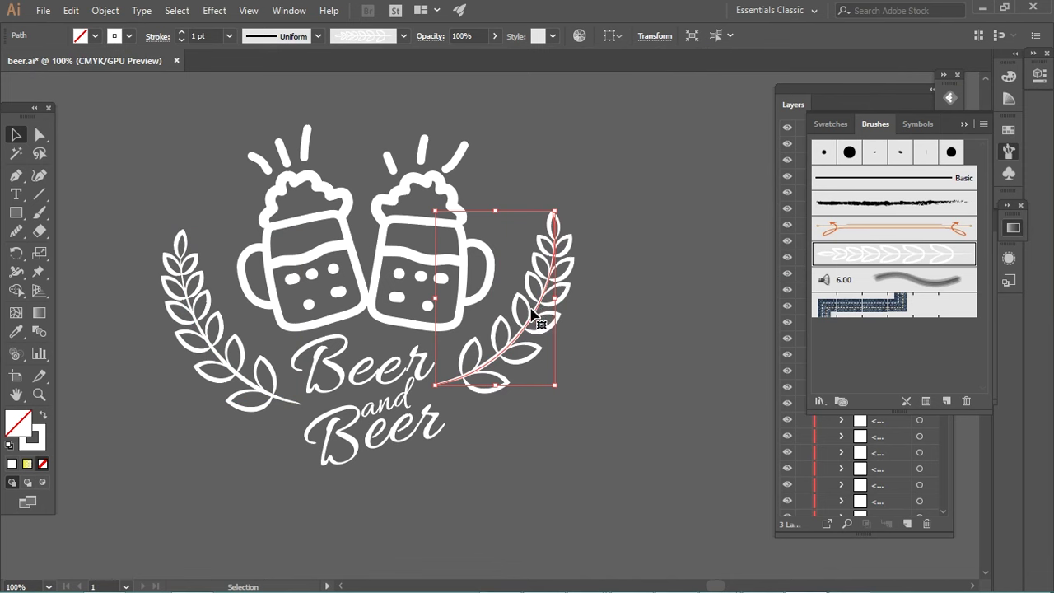
Step: Select both wheat branches and expand their appearance into outline shapes
left_click(199, 352, "shift")
left_click(103, 11)
left_click(172, 183)
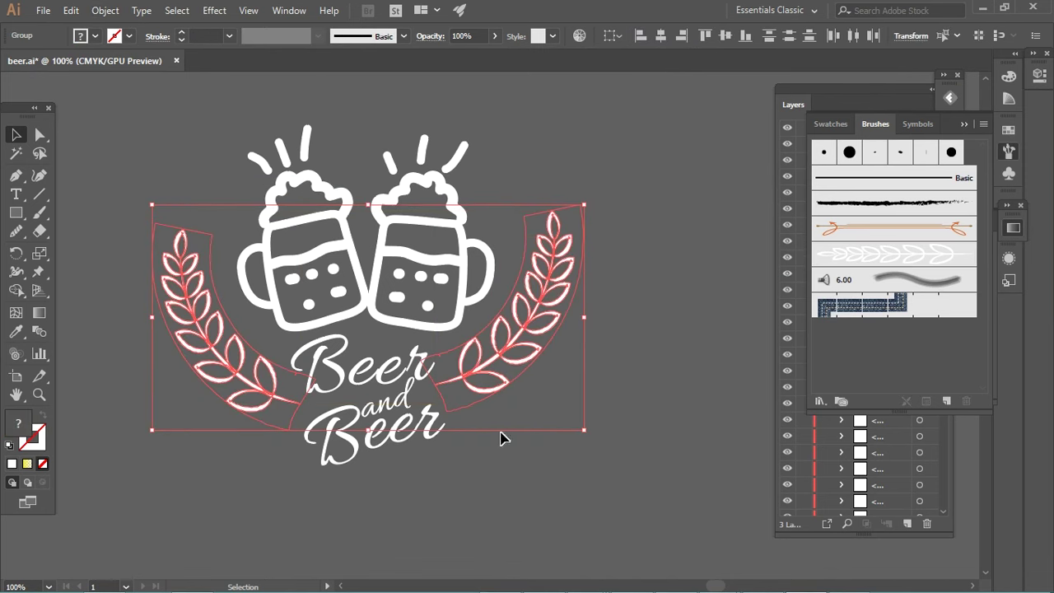
left_click(276, 466)
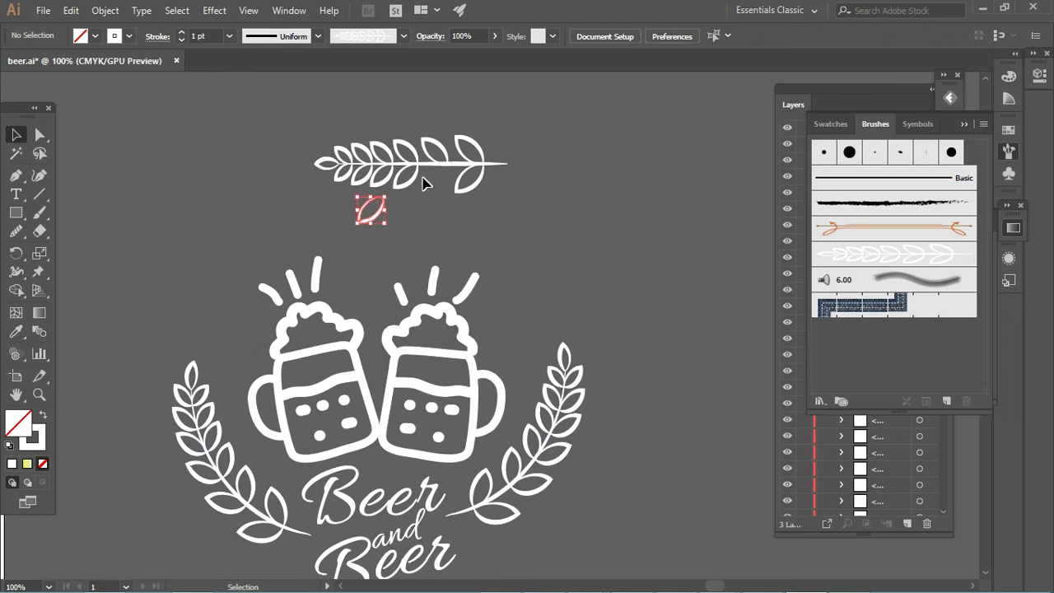
Step: Delete the top wheat branch and pencil a new curve above the logo with the leaf brush
left_click_drag(432, 164, 310, 212)
key("Delete")
left_click(310, 213)
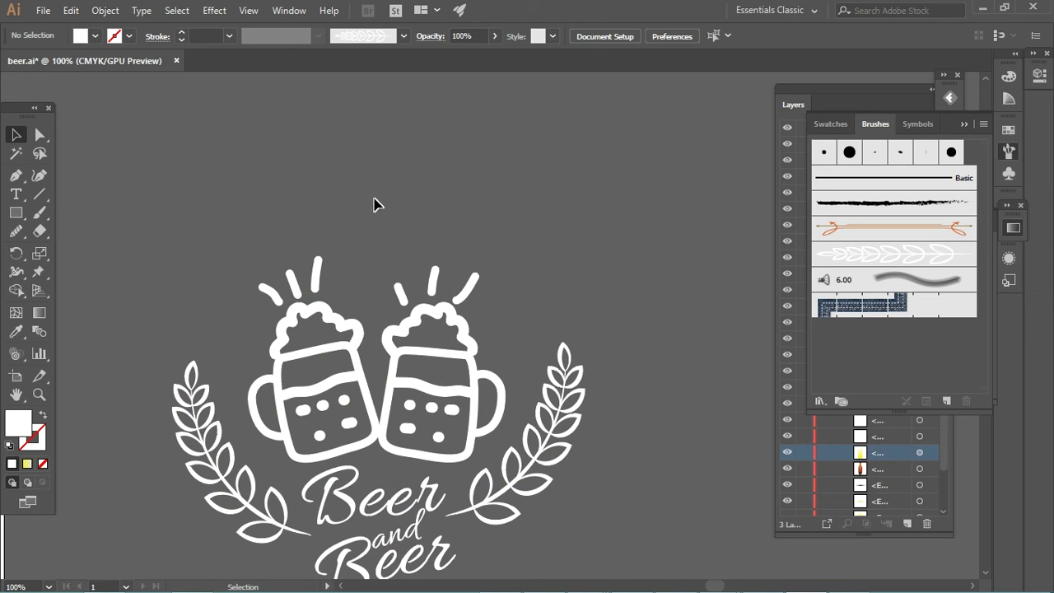
key("shift+n")
left_click_drag(16, 231, 71, 247)
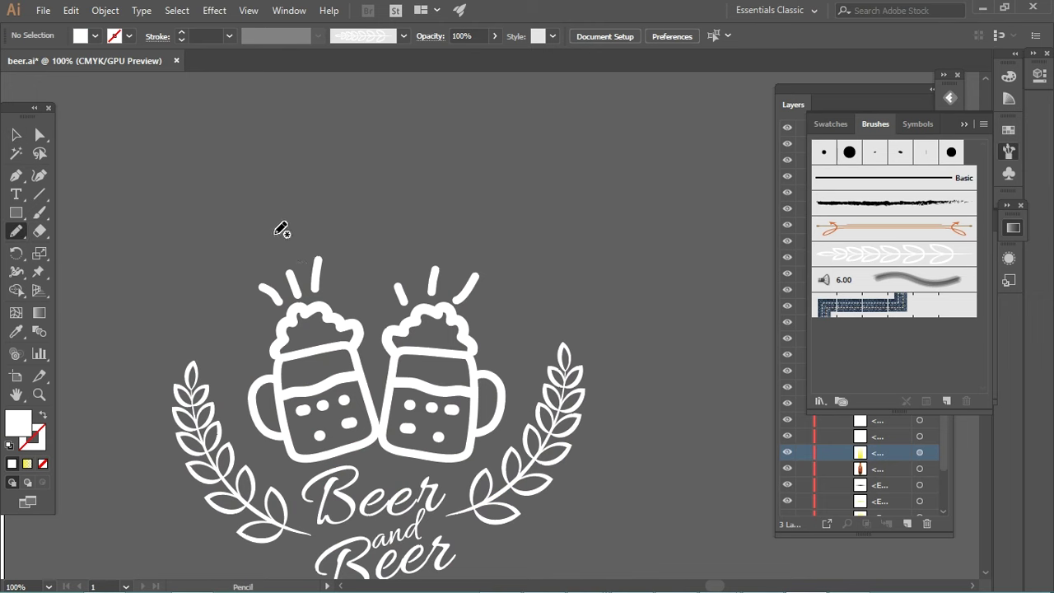
left_click_drag(196, 272, 440, 144)
left_click(854, 254)
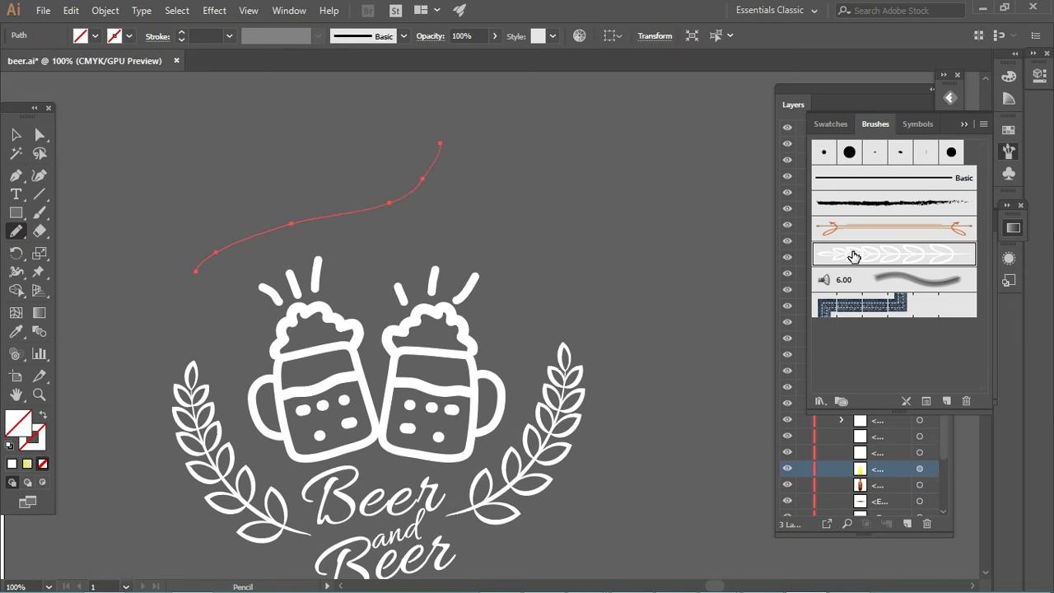
Step: Smooth the new leaf path, then flip a mirrored copy and place it to the right
left_click_drag(16, 234, 70, 268)
mouse_move(222, 242)
left_mouse_down()
mouse_move(399, 209)
mouse_move(206, 258)
left_mouse_up()
left_click(16, 134)
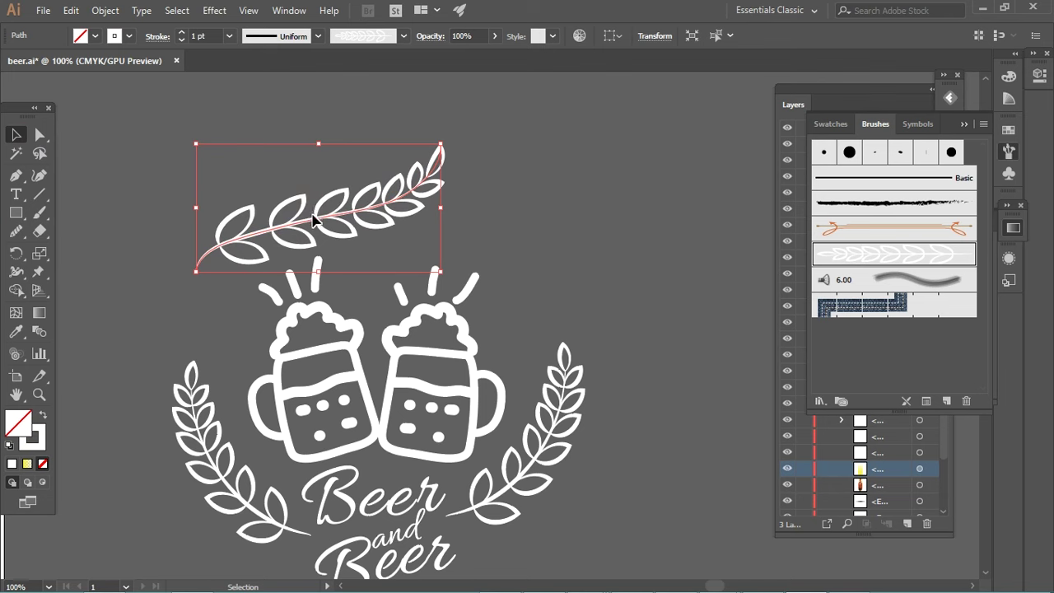
left_click(654, 36)
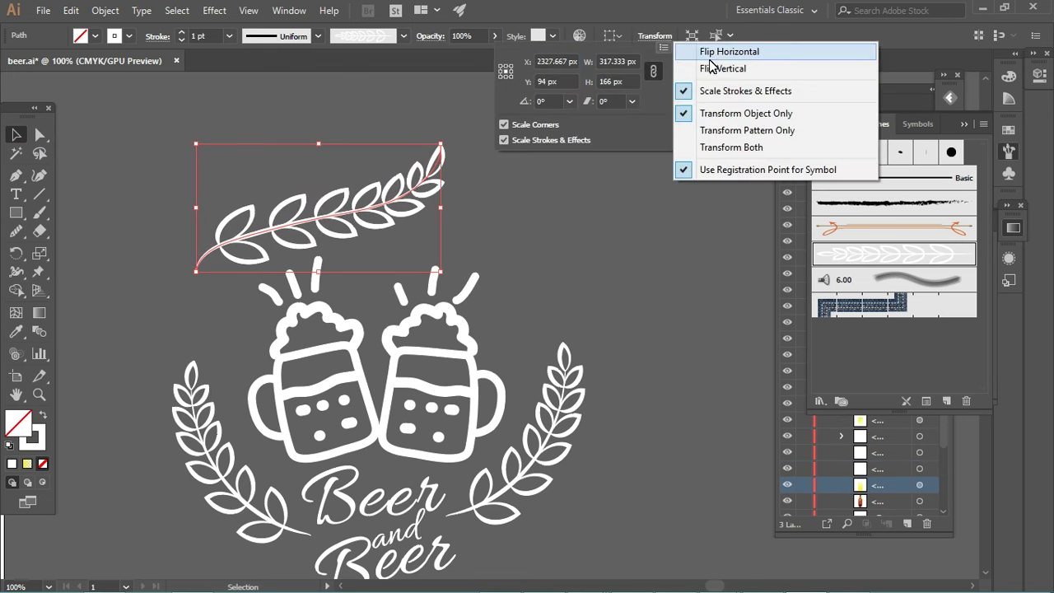
left_click(826, 70)
left_click(414, 240)
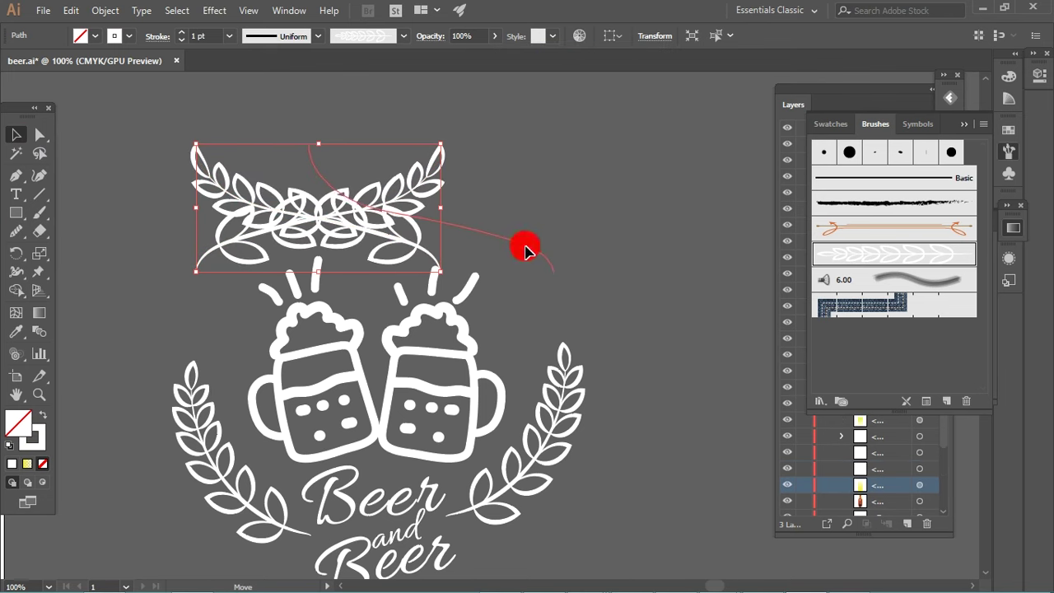
left_click_drag(417, 248, 530, 249)
left_click(552, 179)
Step: Shrink both top sprigs to about 45% and spread them apart left and right
left_click_drag(278, 144, 437, 197)
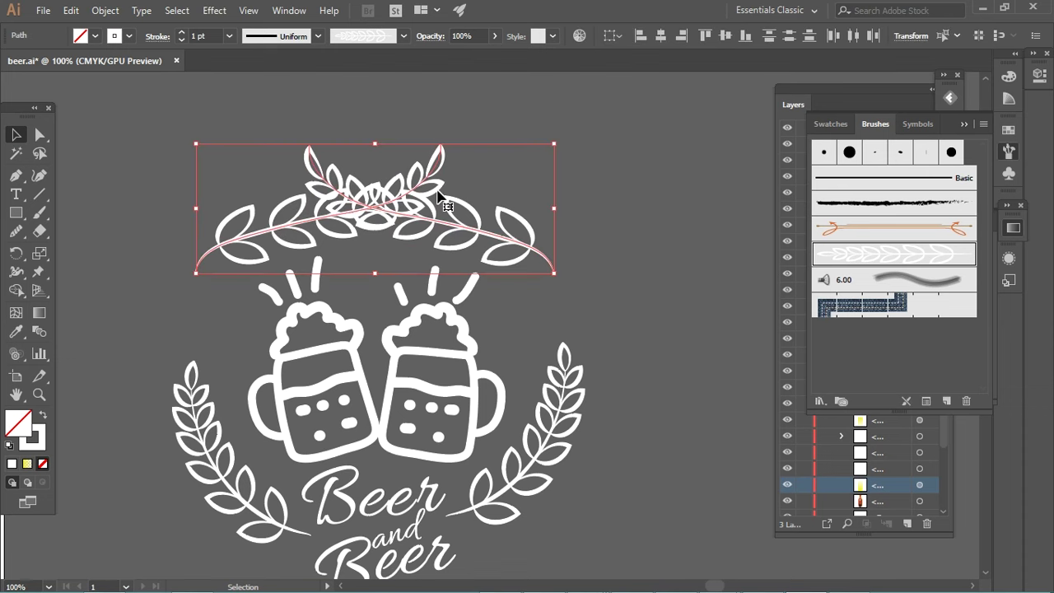
left_click_drag(559, 152, 456, 178)
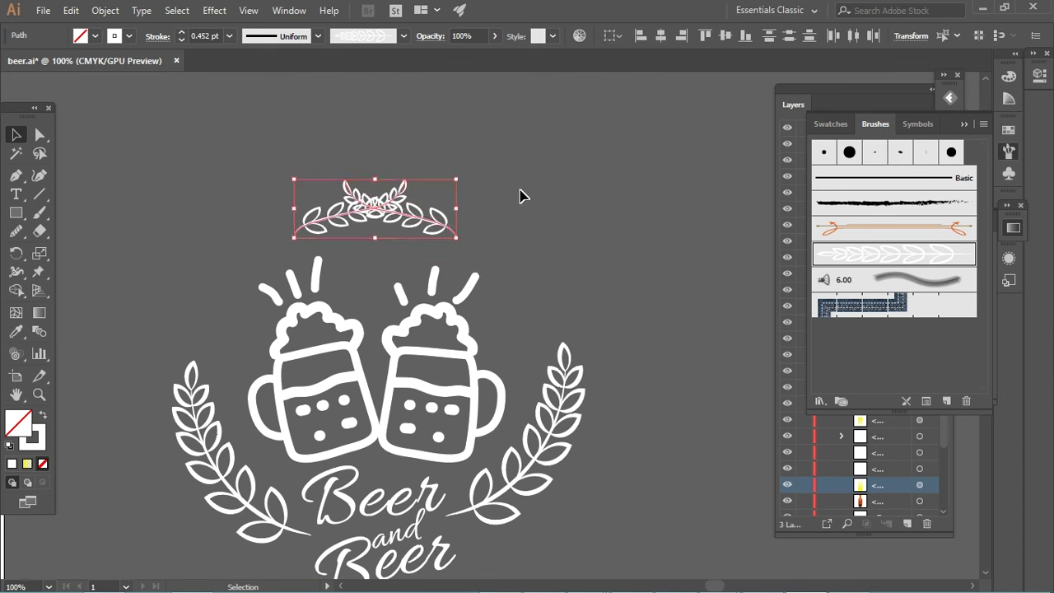
left_click(519, 195)
left_click_drag(395, 227, 510, 228)
left_click_drag(365, 219, 254, 221)
left_click(333, 227)
mouse_move(363, 221)
left_mouse_down()
mouse_move(372, 229)
mouse_move(345, 244)
left_mouse_up()
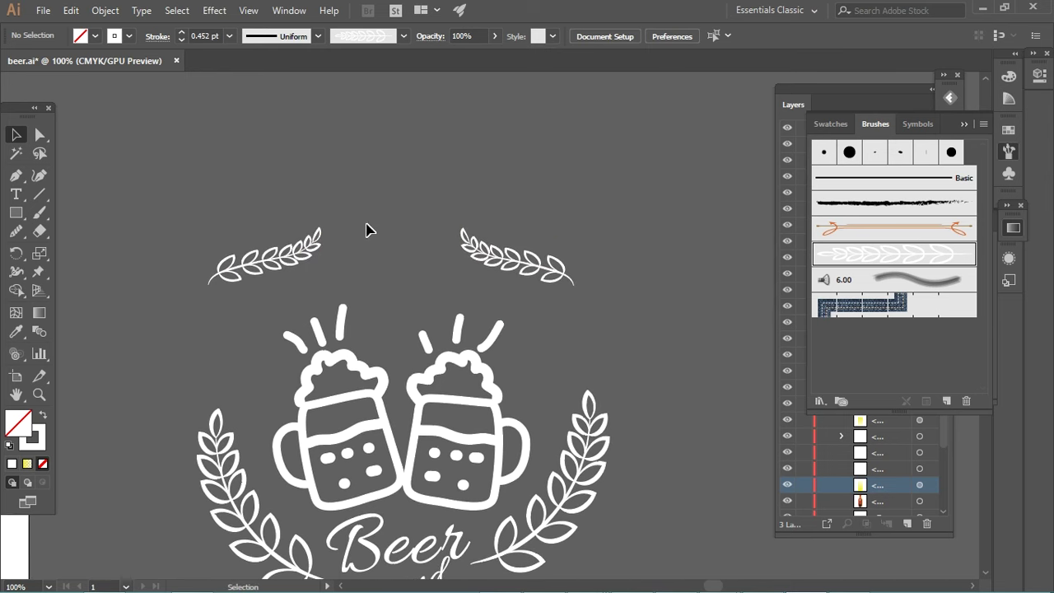
Step: Move the left and right top sprigs so they meet at the centre
left_click_drag(436, 239, 461, 167)
mouse_move(373, 177)
left_mouse_down()
mouse_move(439, 177)
mouse_move(431, 170)
left_mouse_up()
left_click_drag(339, 133, 521, 183)
left_click(576, 184)
Step: Move the whole Beer logo group onto the bottle and zoom in to preview it
scroll(576, 184, "down", 2)
scroll(576, 183, "down", 1)
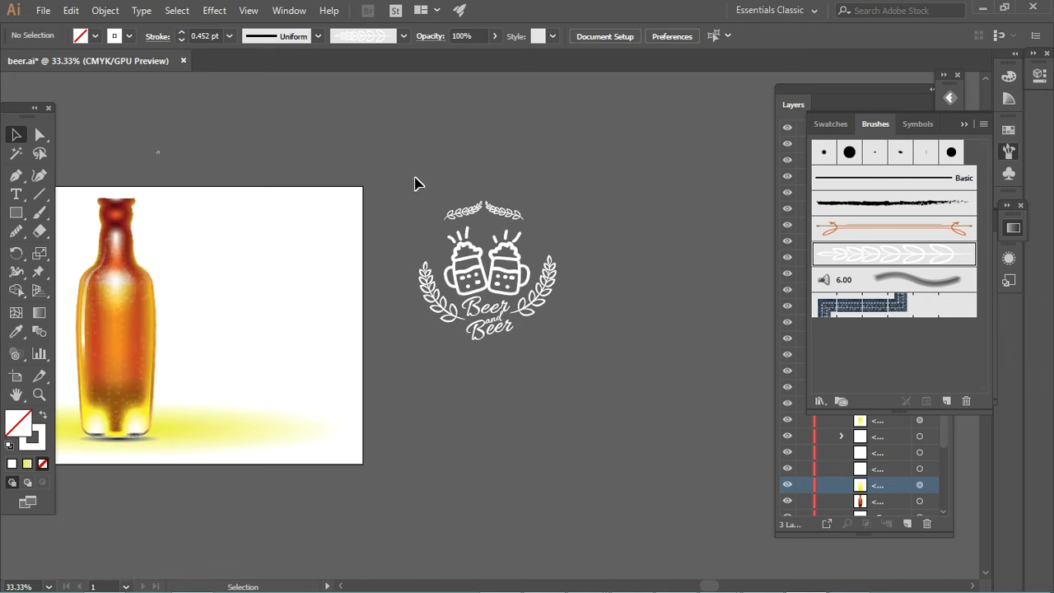
mouse_move(584, 228)
left_mouse_down()
mouse_move(552, 223)
mouse_move(631, 210)
left_mouse_up()
key("v")
left_click(584, 271)
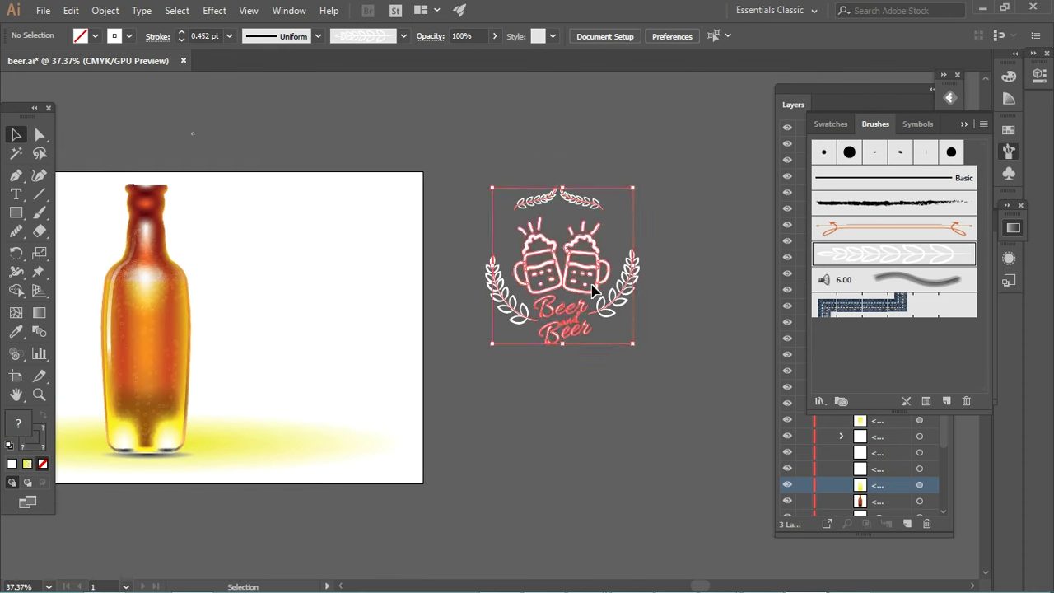
left_click_drag(582, 270, 171, 342)
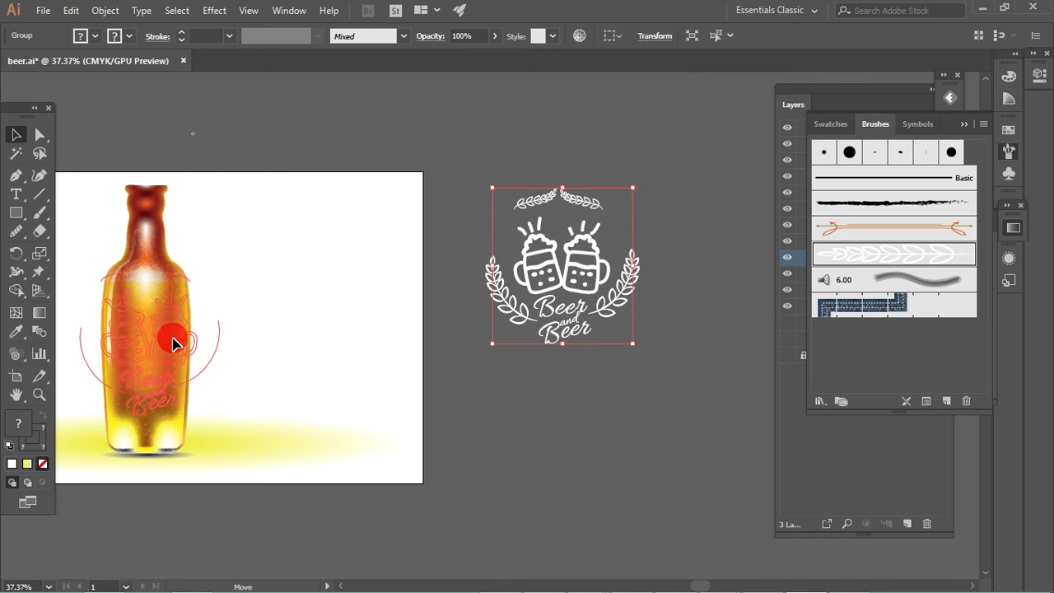
mouse_move(225, 289)
left_mouse_down()
mouse_move(402, 271)
mouse_move(395, 242)
left_mouse_up()
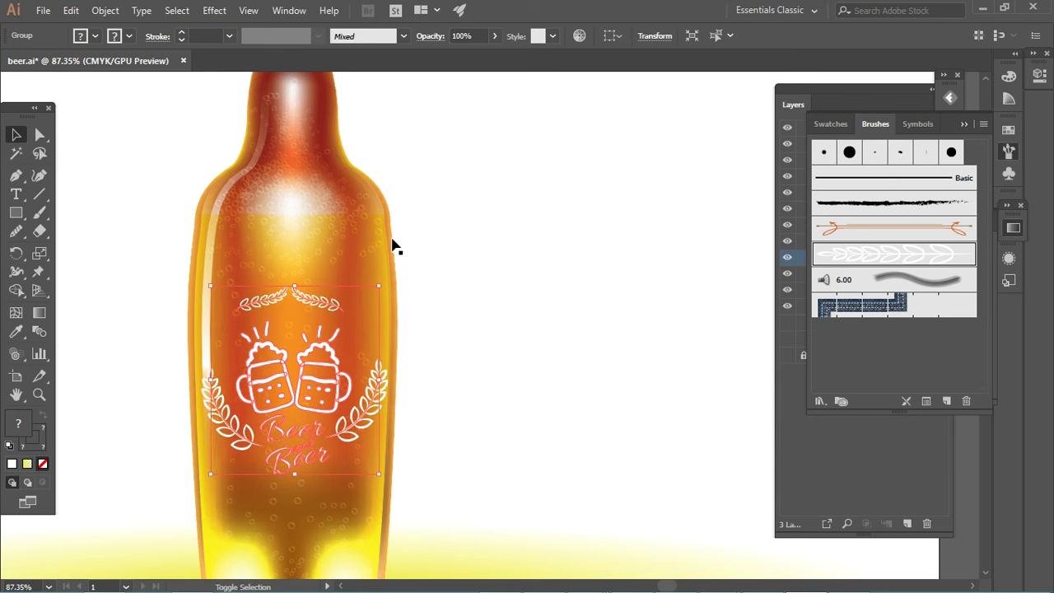
left_click(404, 271, "ctrl+alt")
key("ctrl+shift+a")
left_click(429, 257, "ctrl+alt")
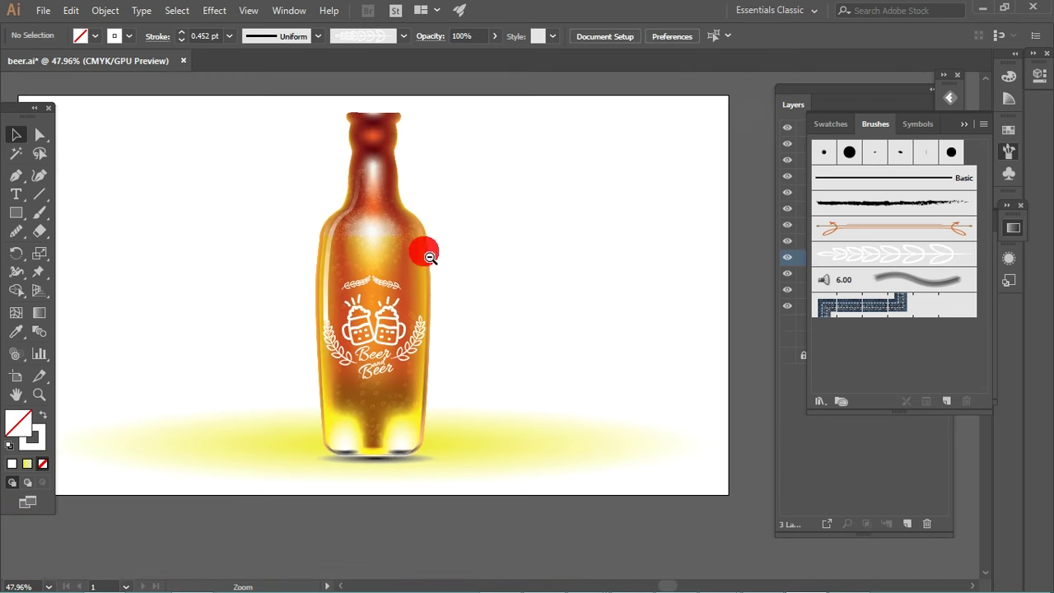
scroll(473, 249, "up", 1, "alt")
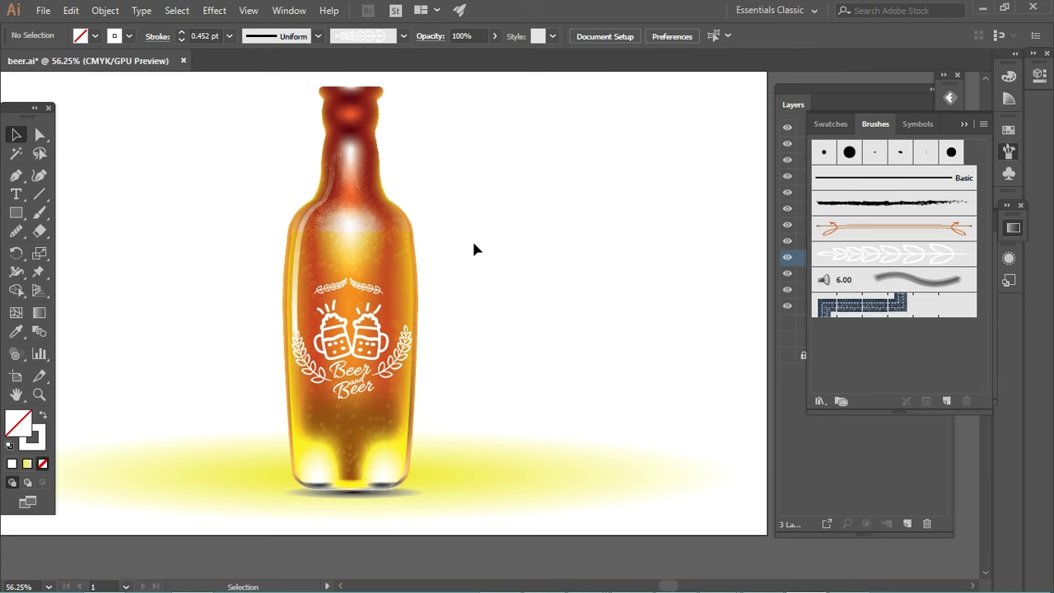
Step: Undo the move so the logo returns beside the artboard
key("ctrl+z")
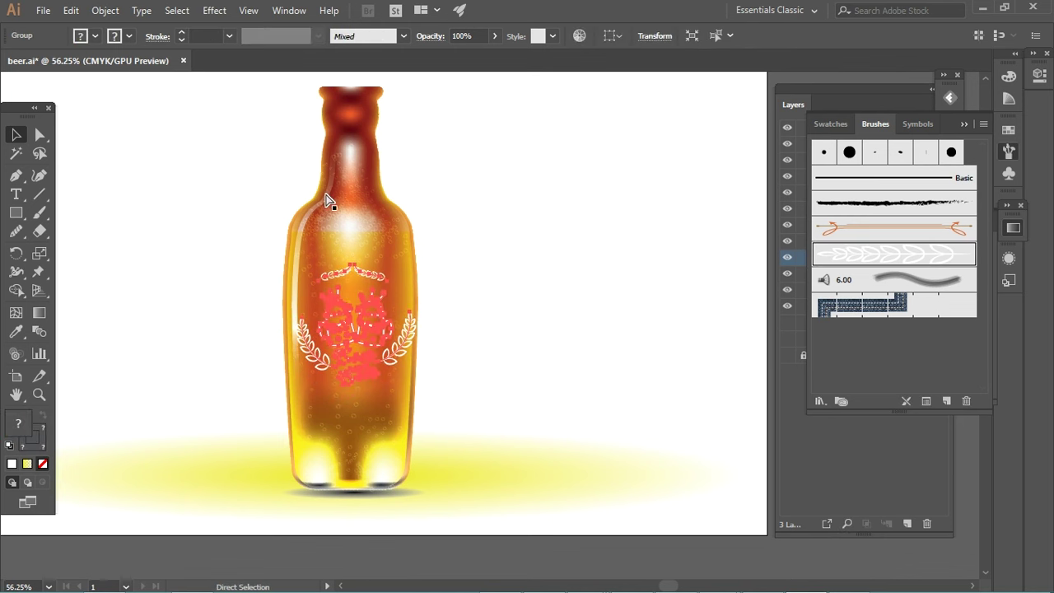
key("ctrl+z")
scroll(496, 247, "down", 1, "alt")
scroll(513, 223, "down", 1, "alt")
left_click(540, 213, "ctrl")
scroll(634, 220, "up", 1, "alt")
key("ctrl+shift+a")
Step: Draw a square around the logo, fill it black and send it one level backward
key("m")
mouse_move(376, 154)
left_mouse_down()
mouse_move(619, 403)
mouse_move(620, 424)
left_mouse_up()
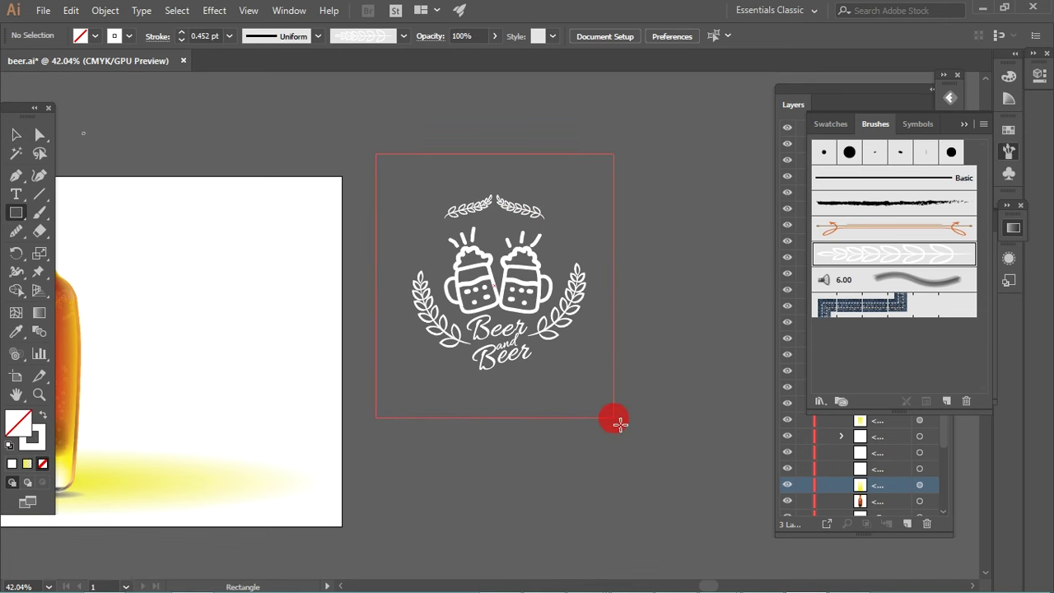
key("v")
double_click(33, 435)
left_click_drag(644, 340, 606, 384)
left_click(969, 194)
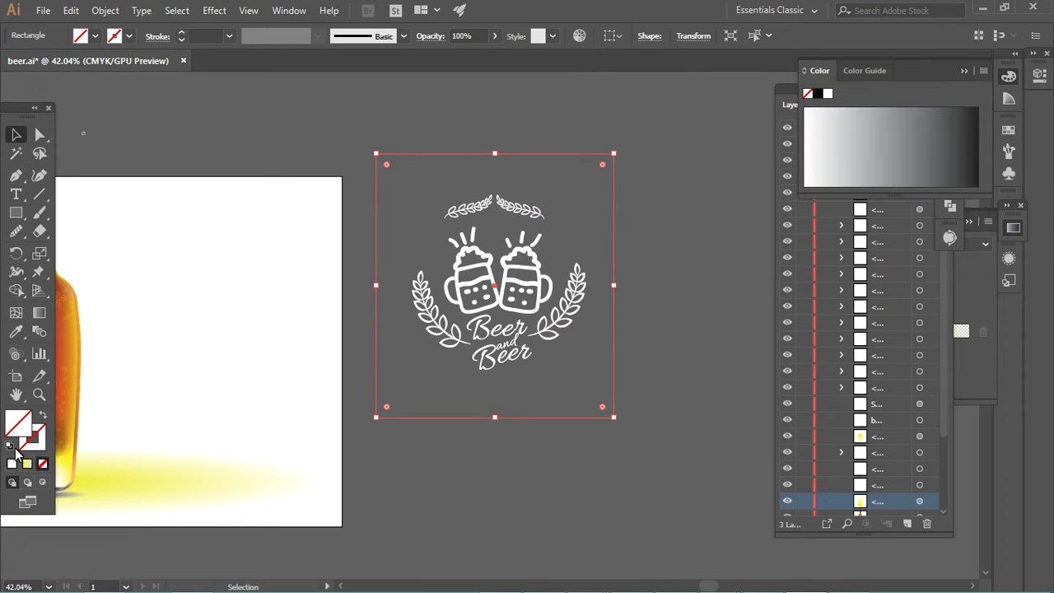
left_click(11, 464)
left_click(821, 94)
key("ctrl+bracketleft")
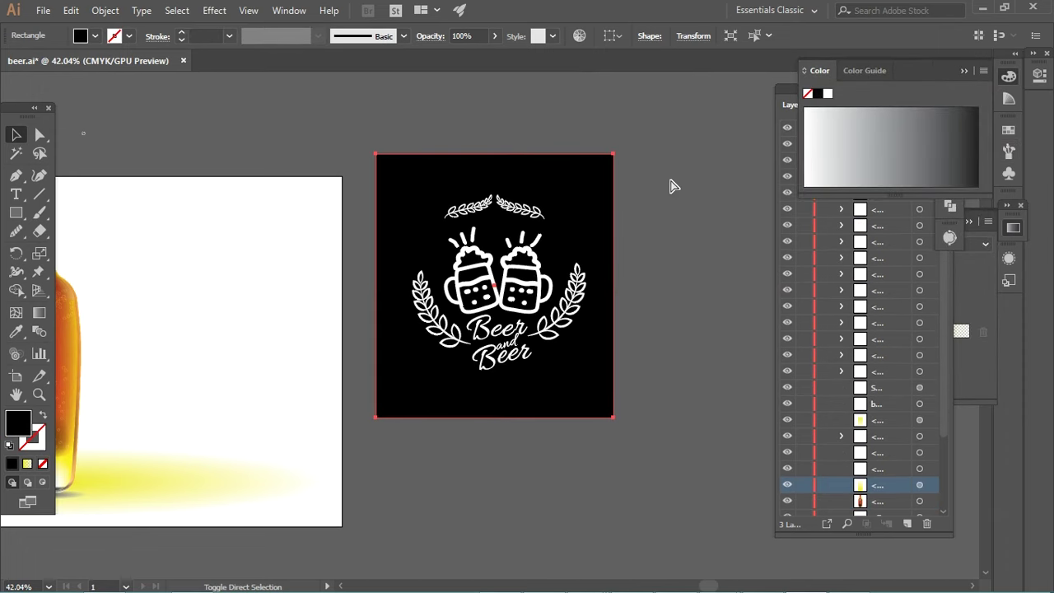
left_click(371, 124)
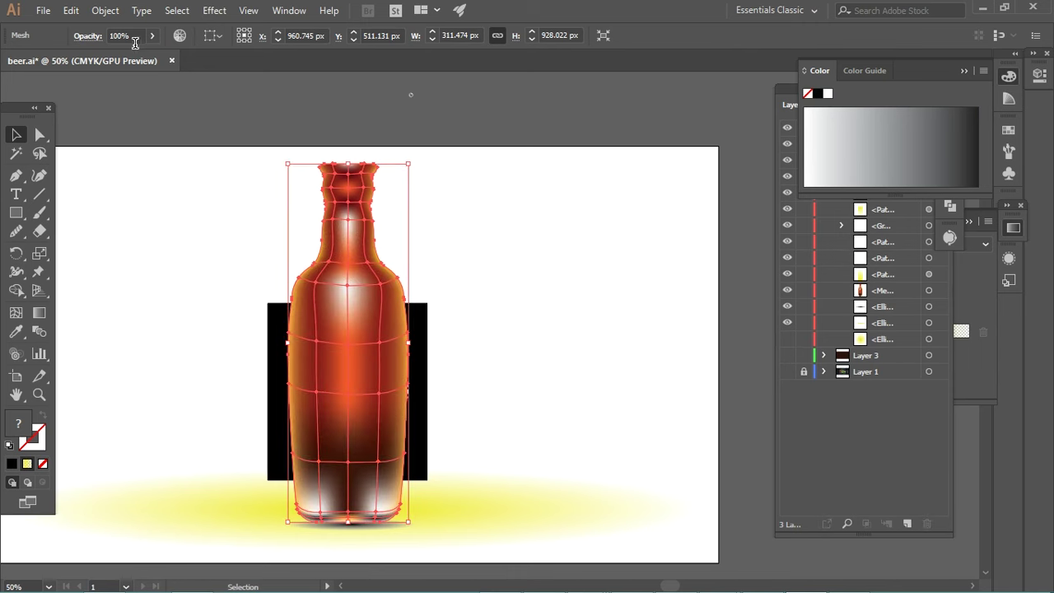
Step: Set the bottle's blend mode to Overlay after trying Screen
left_click(88, 35)
left_click(39, 61)
left_click(49, 169)
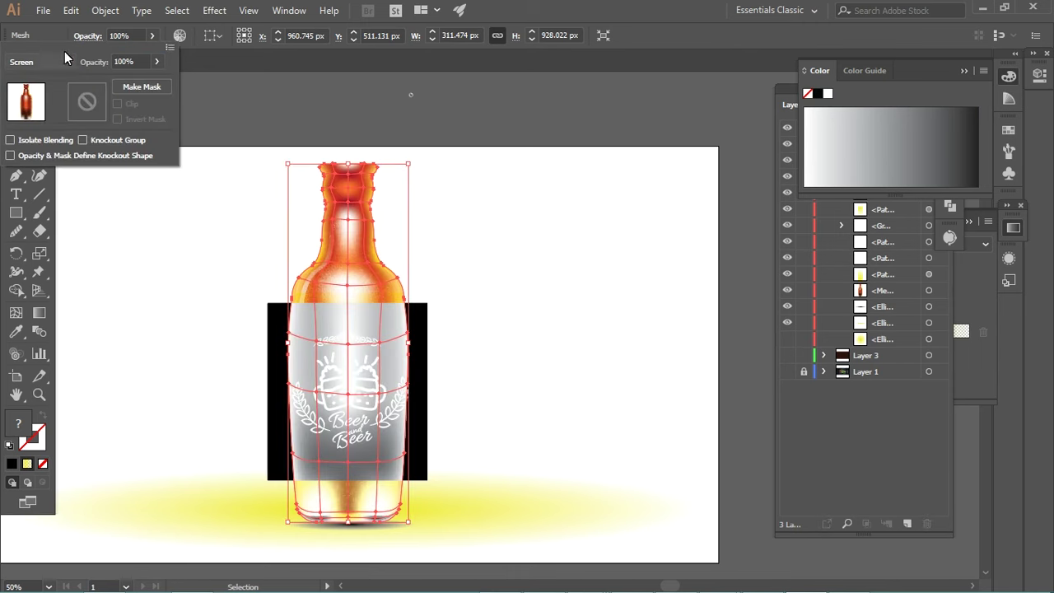
left_click(41, 62)
left_click(47, 207)
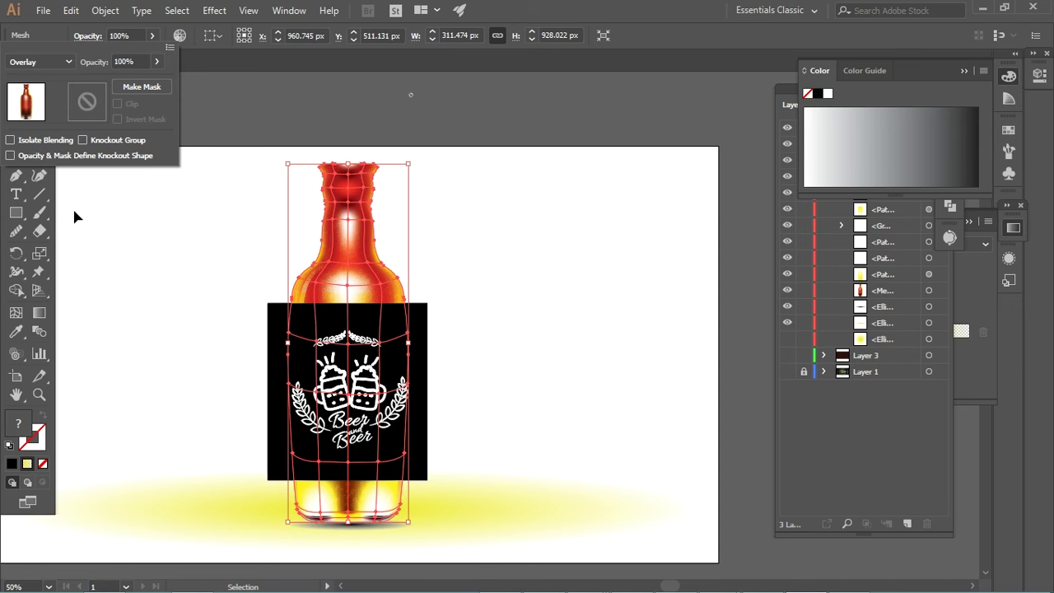
left_click(129, 261)
left_click(189, 296)
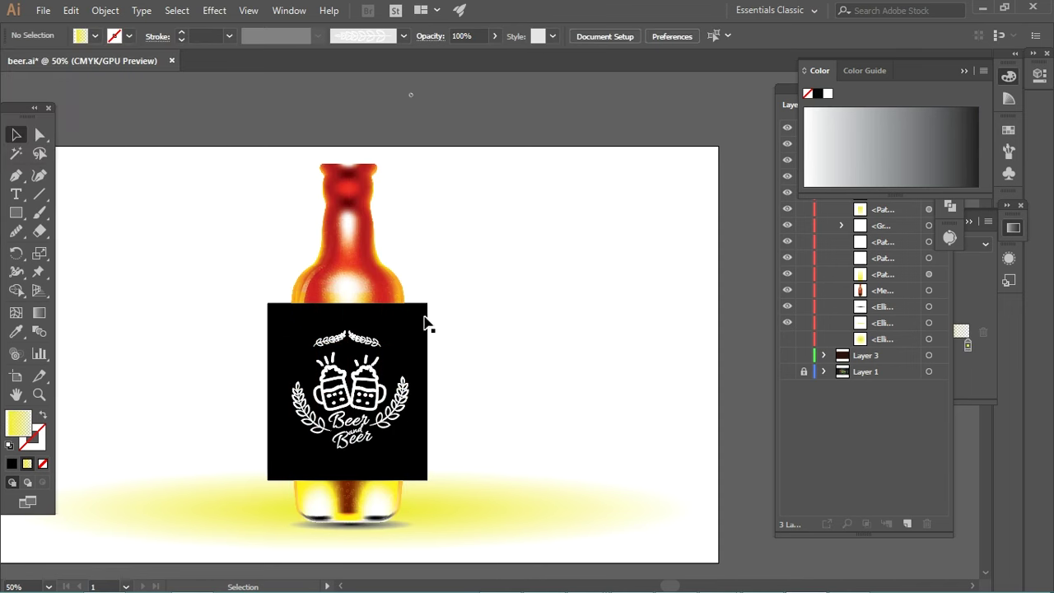
Step: Check the logo on the bottle label, then zoom back out to the full artboard
left_click_drag(396, 295, 536, 270)
key("ctrl+z")
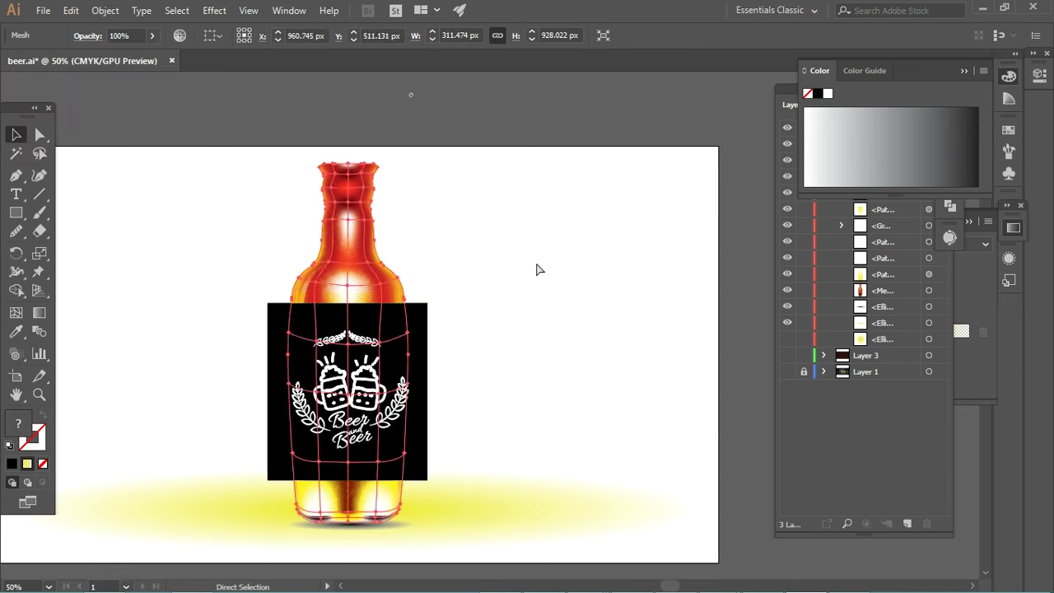
left_click(514, 269)
double_click(454, 272)
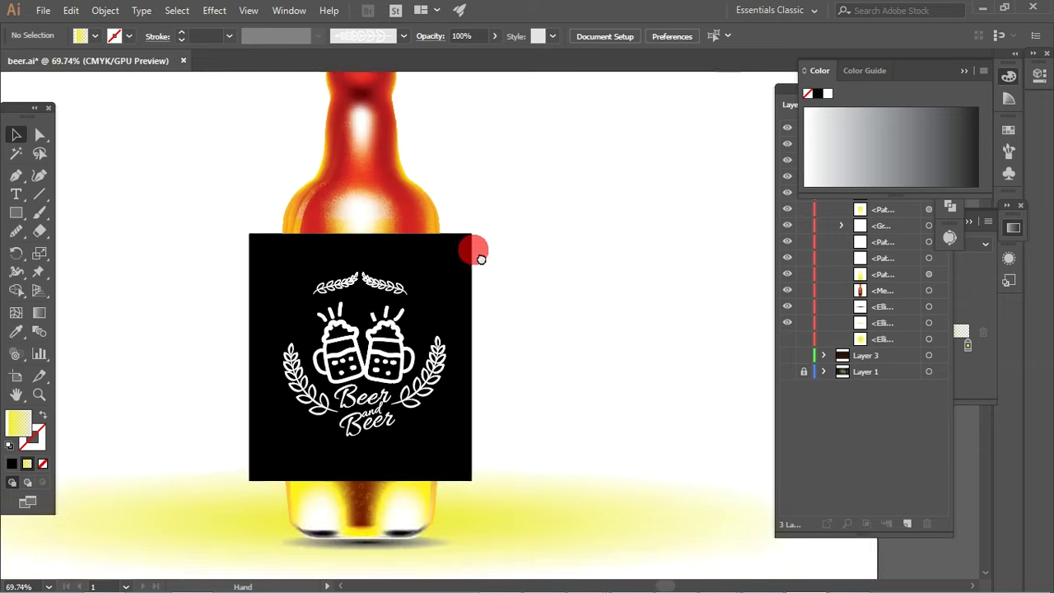
key("ctrl+minus")
double_click(605, 263)
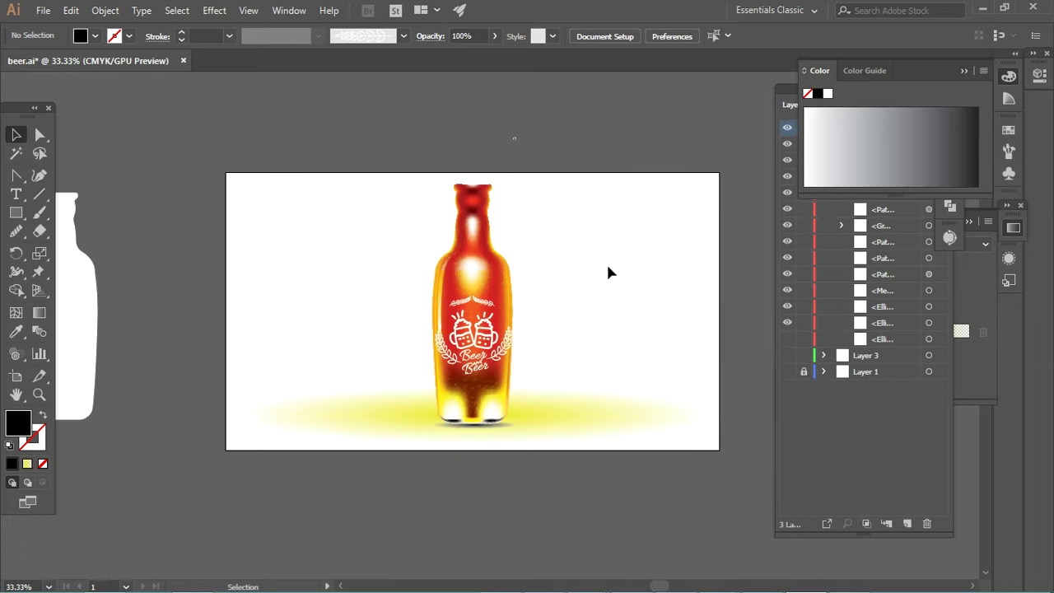
key("ctrl+plus")
key("ctrl+plus")
key("ctrl+plus")
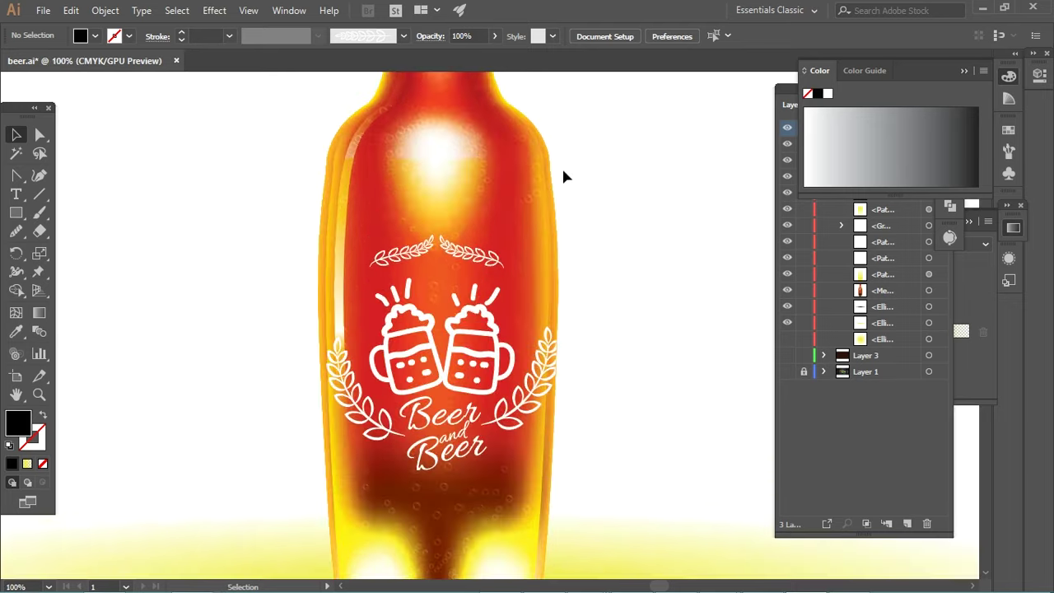
mouse_move(420, 184)
left_mouse_down()
mouse_move(470, 228)
mouse_move(457, 164)
left_mouse_up()
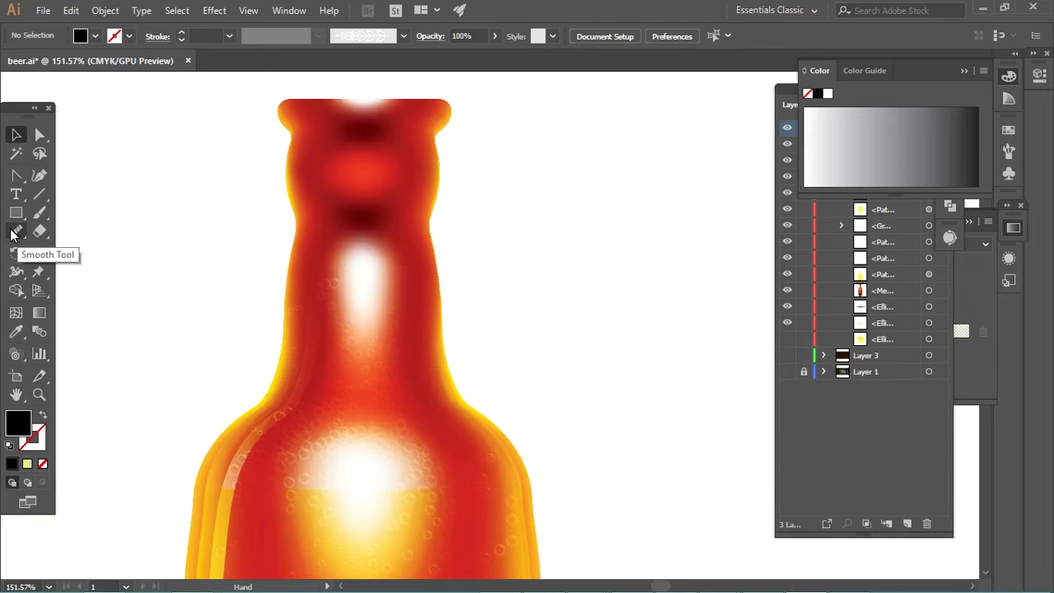
key("ctrl+minus")
key("ctrl+minus")
key("ctrl+minus")
key("ctrl+minus")
key("ctrl+minus")
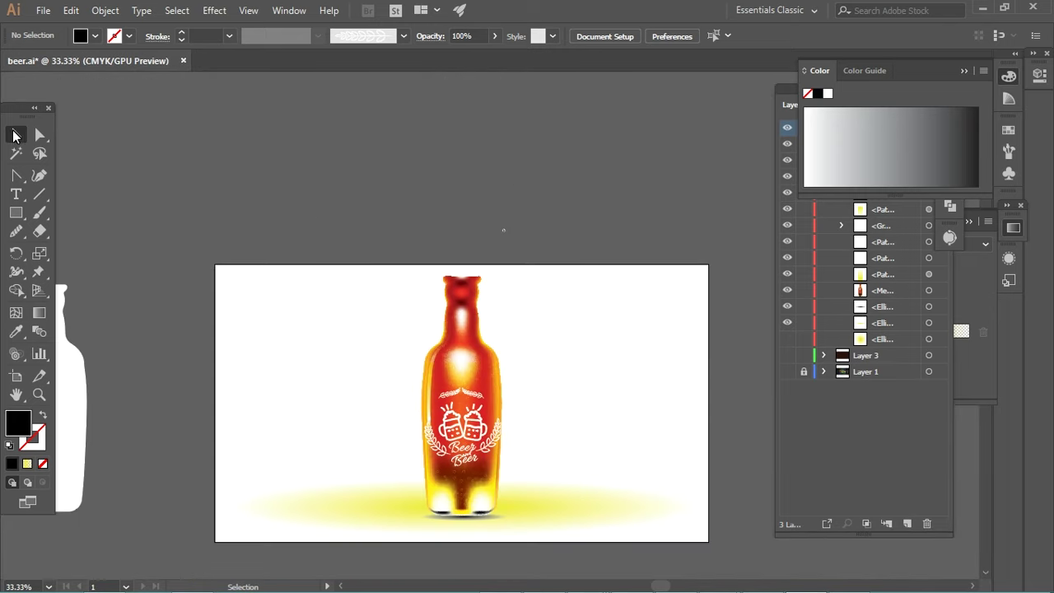
Step: Copy the white bottle silhouette and move the copy off to the left of the artboard
left_click_drag(86, 387, 492, 388)
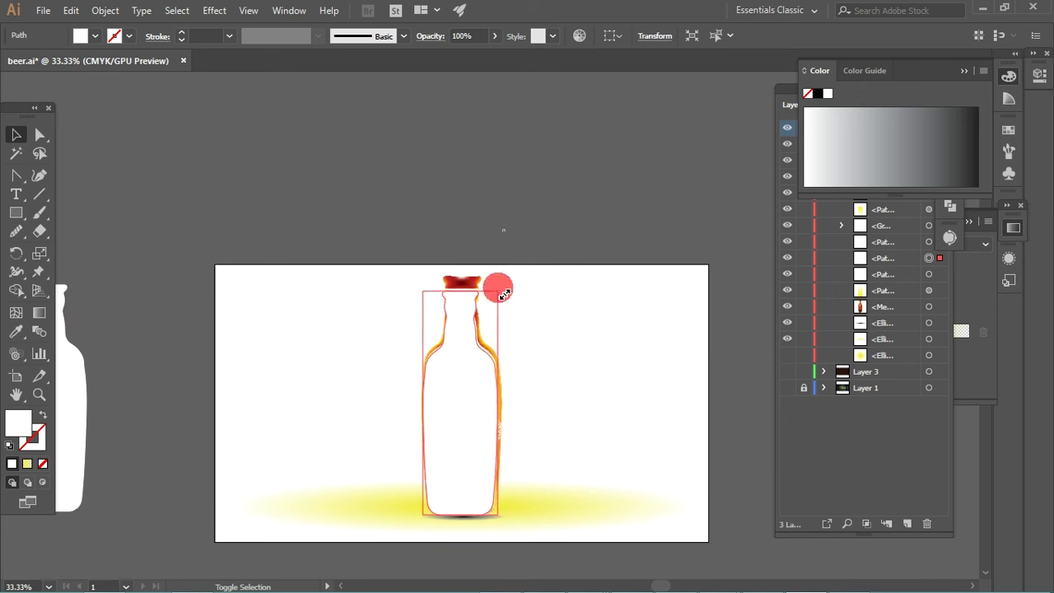
left_click_drag(459, 312, 264, 165)
key("ctrl+z")
left_click(505, 232)
left_click(483, 282)
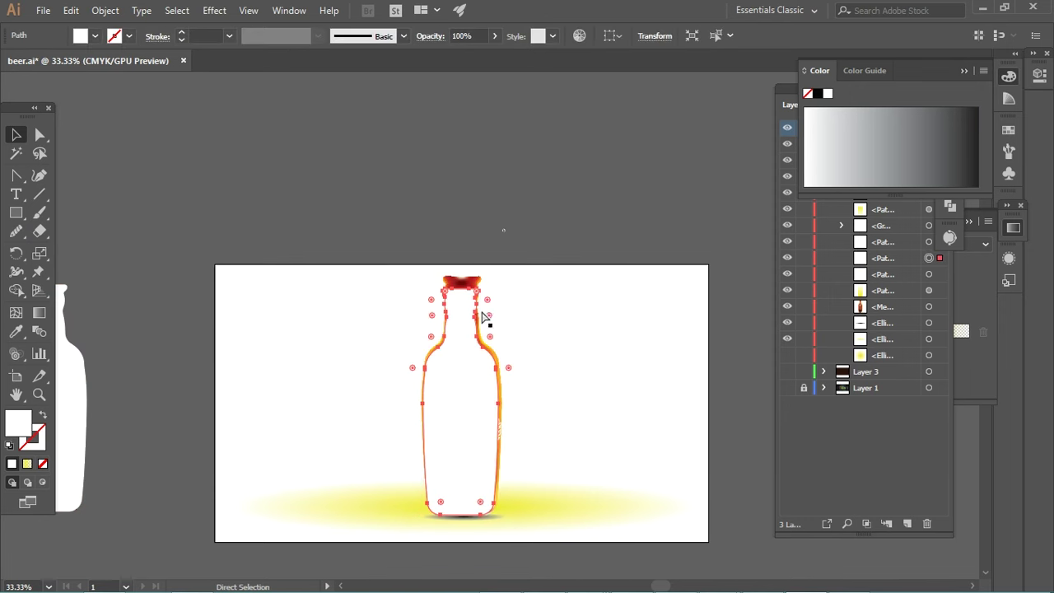
left_click(444, 305)
left_click(501, 275)
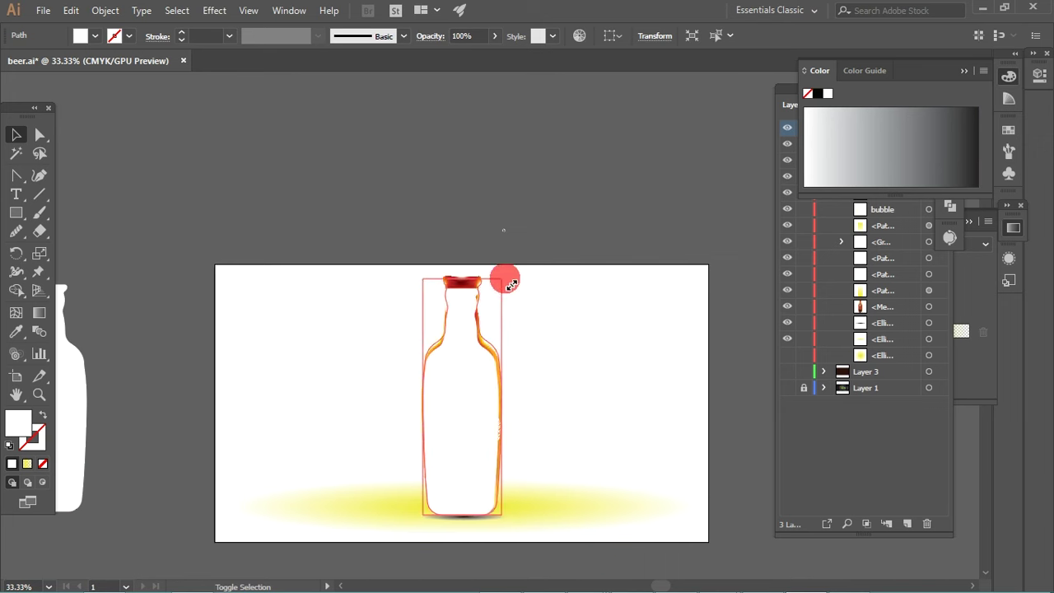
left_click_drag(452, 360, 161, 214)
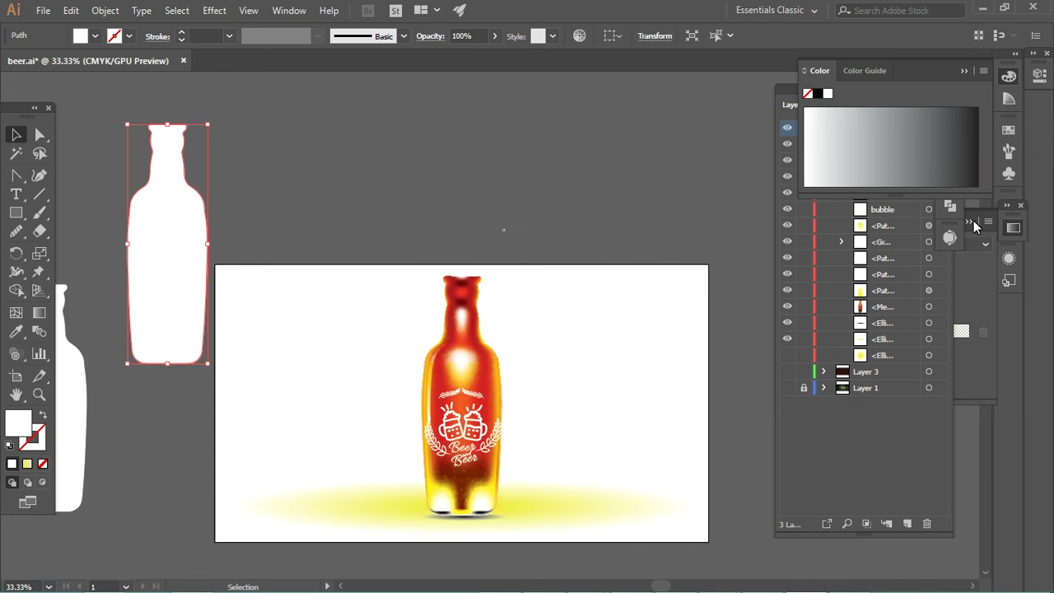
Step: Fill the bottle copy with a linear gradient, both stops at 100% opacity
left_click(1013, 228)
left_click(984, 245)
left_click(946, 262)
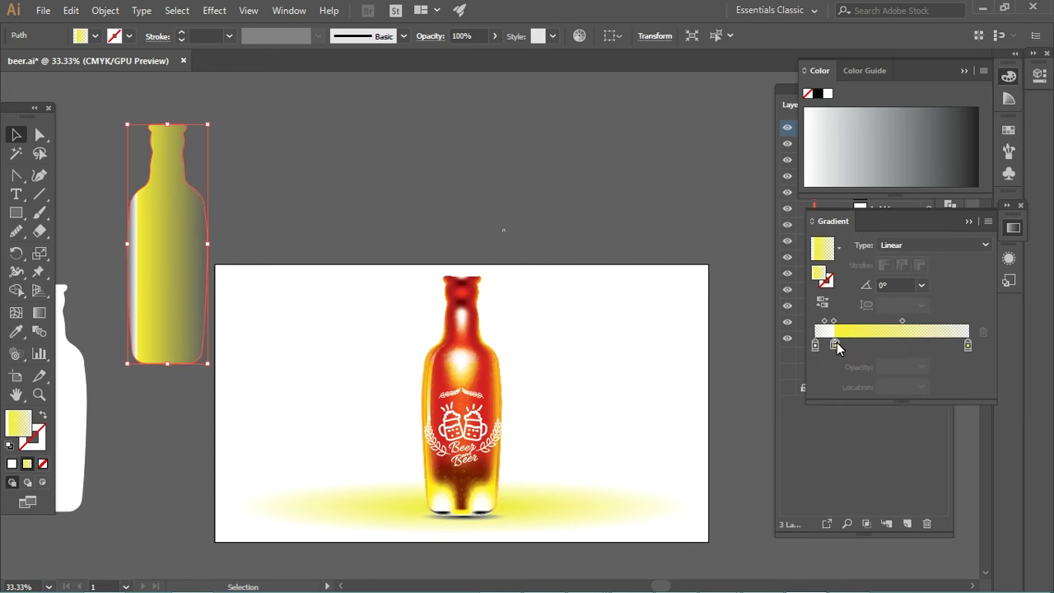
left_click_drag(834, 344, 815, 344)
double_click(815, 344)
key("Escape")
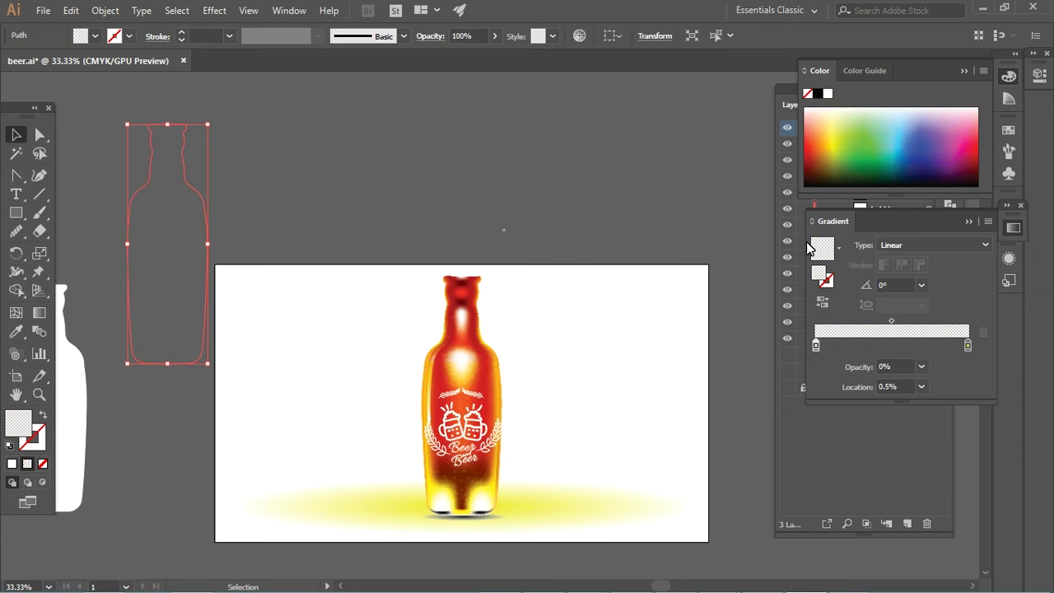
left_click(921, 366)
left_click(948, 555)
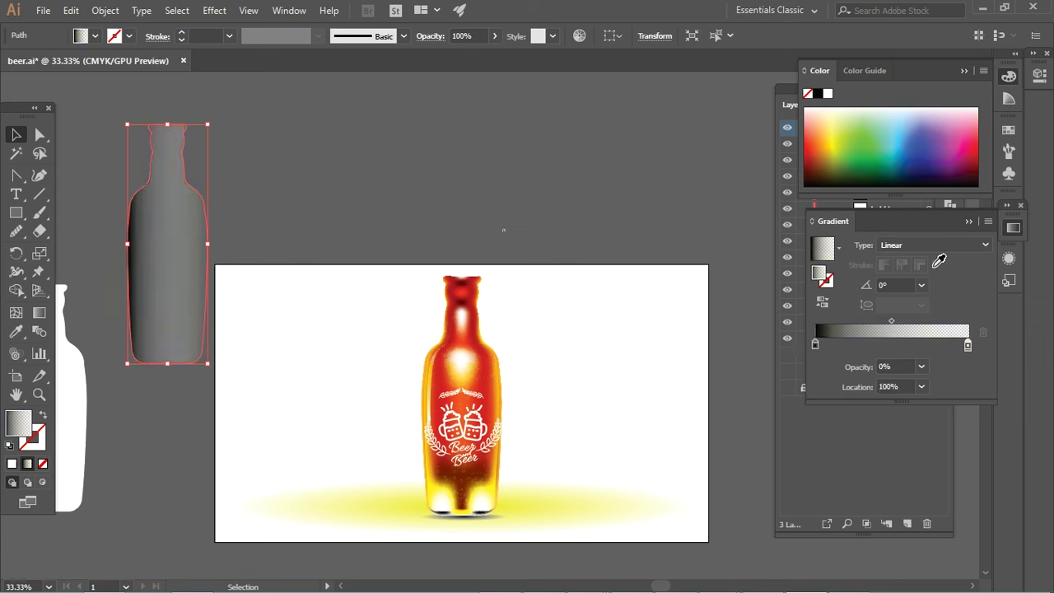
left_click(921, 366)
left_click(934, 555)
Step: Redraw the gradient vertically at -90°, black at the neck fading to white at the base
key("g")
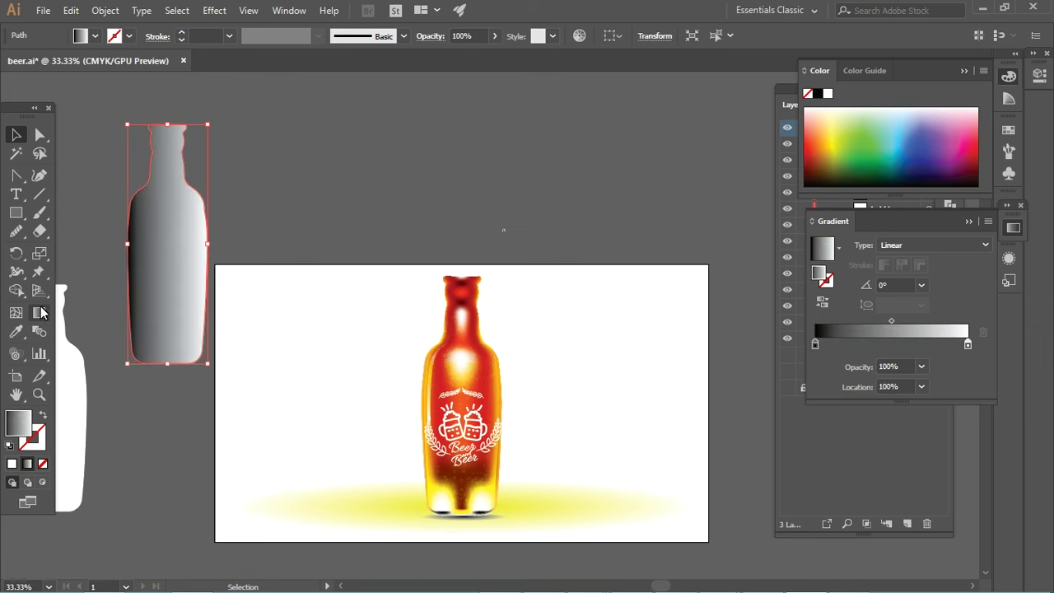
left_click_drag(169, 130, 168, 354)
mouse_move(177, 136)
left_mouse_down()
mouse_move(182, 216)
mouse_move(169, 354)
left_mouse_up()
key("v")
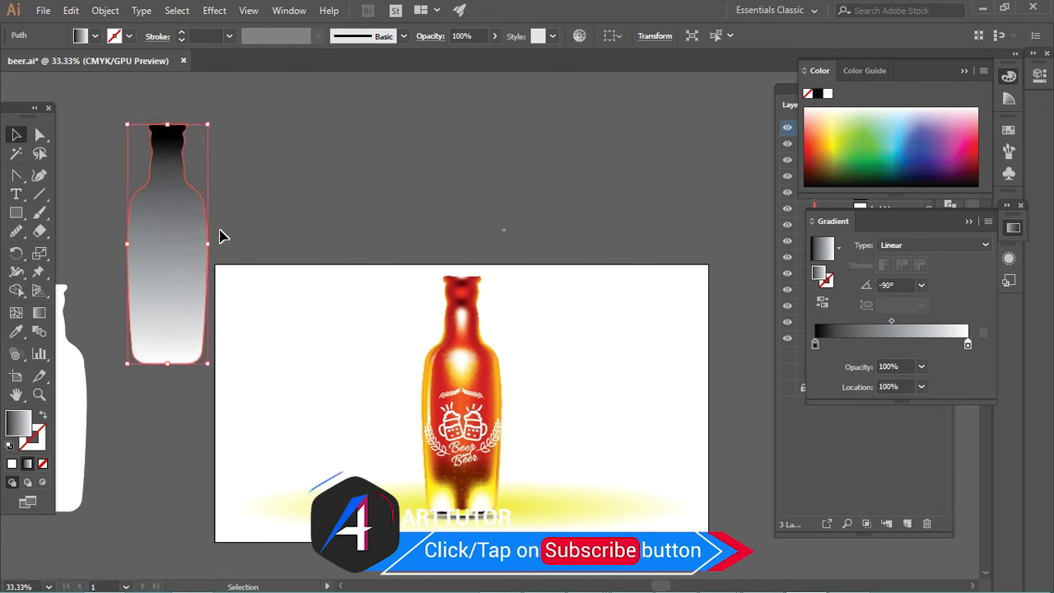
left_click(213, 11)
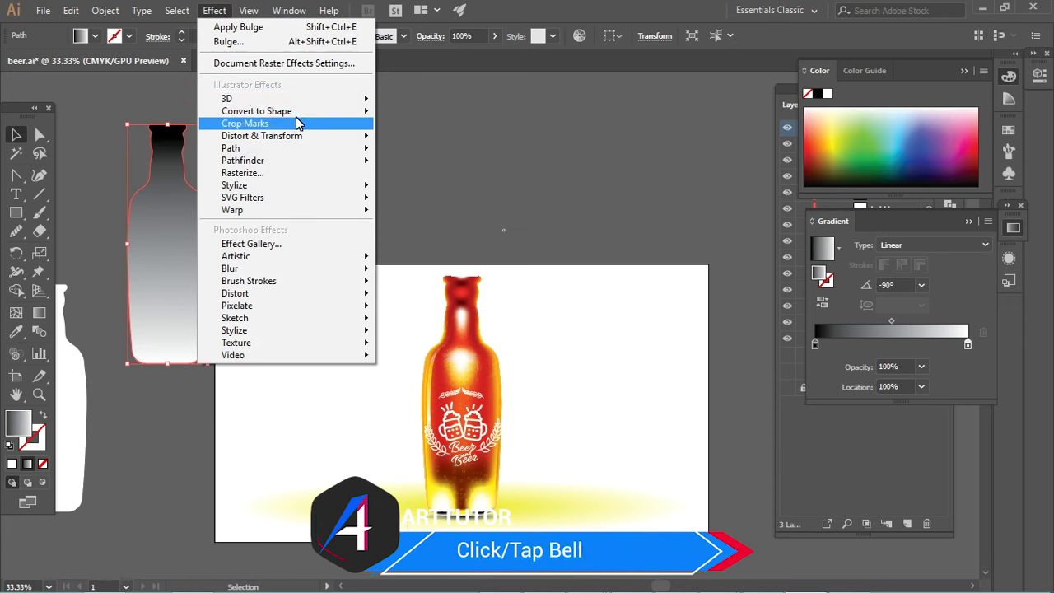
mouse_move(232, 210)
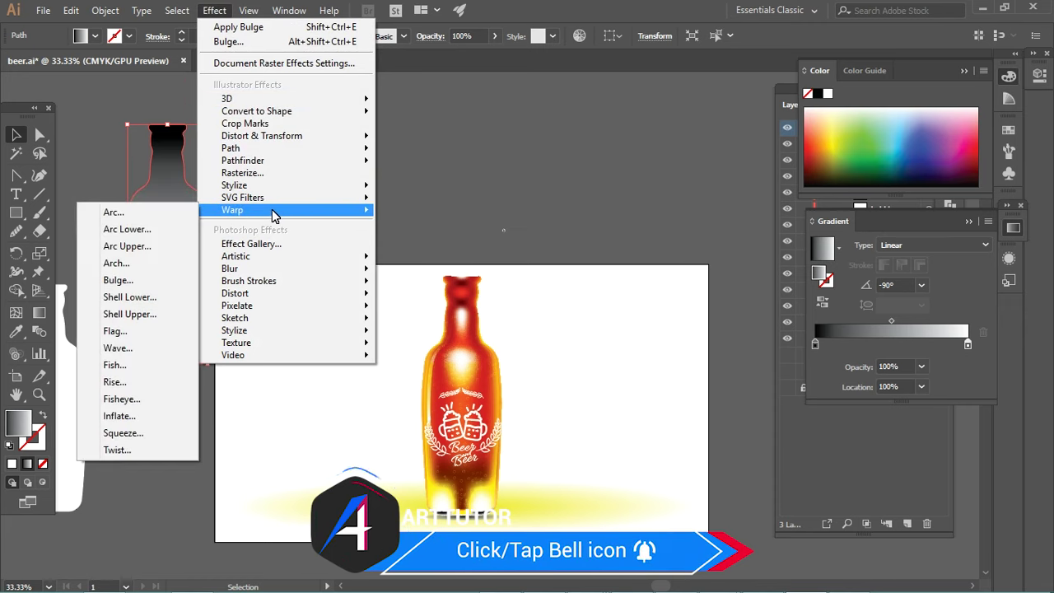
Step: Preview the Dry Brush and Plastic Wrap effects on the bottle copy in the Effect Gallery
left_click(251, 243)
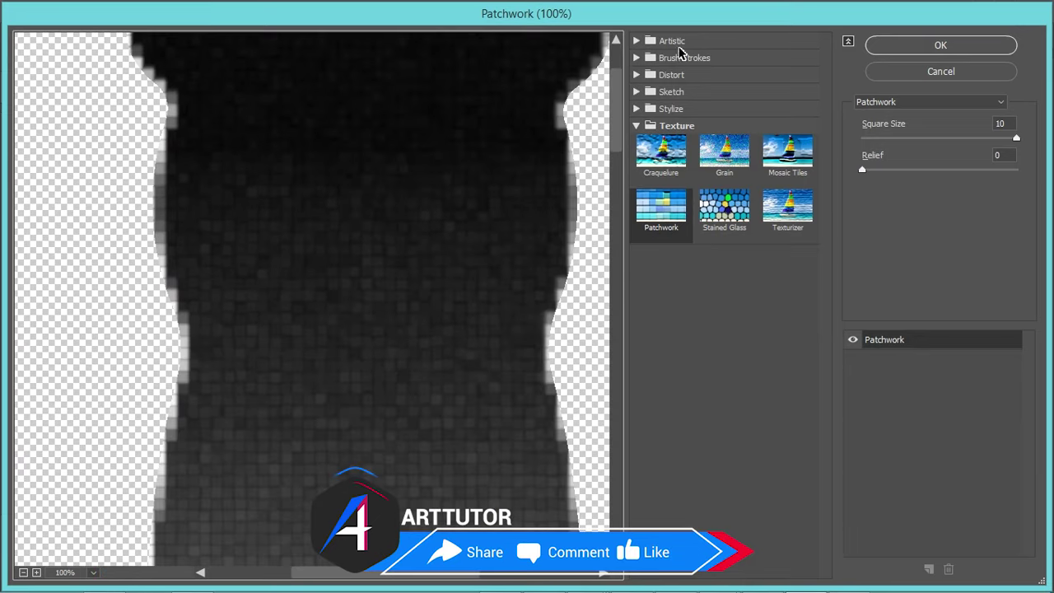
left_click(638, 43)
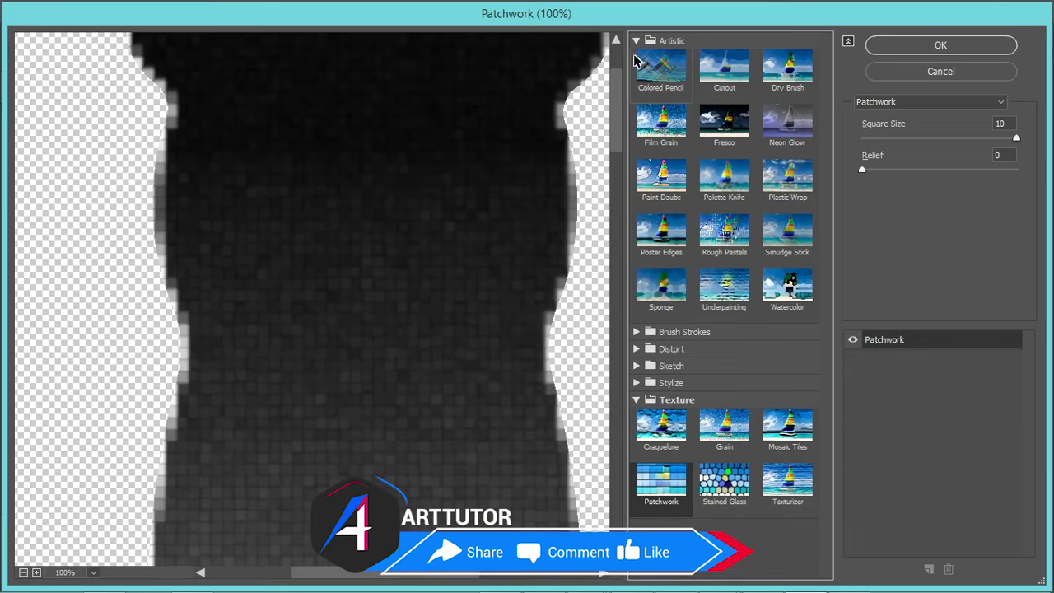
left_click(788, 76)
left_click_drag(461, 330, 462, 201)
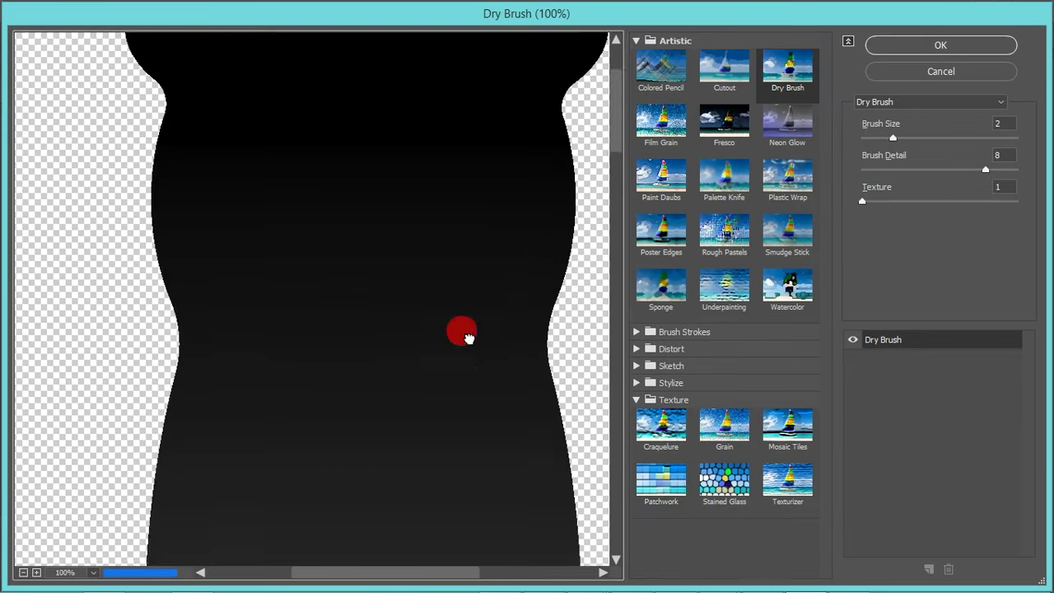
scroll(469, 265, "down", 1, "alt")
scroll(473, 240, "down", 2, "alt")
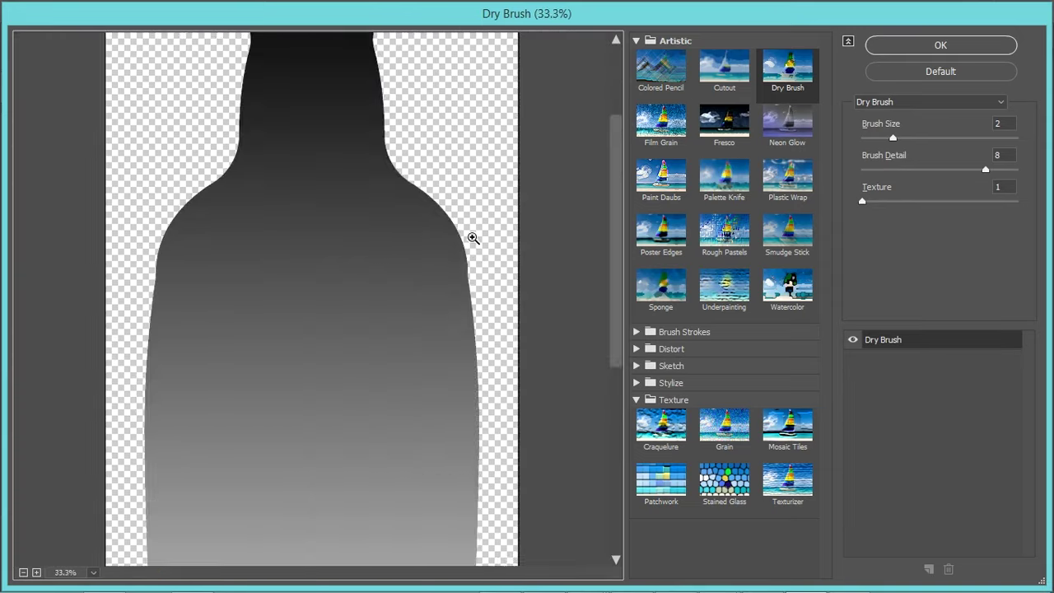
scroll(500, 153, "down", 3, "alt")
left_click(758, 202)
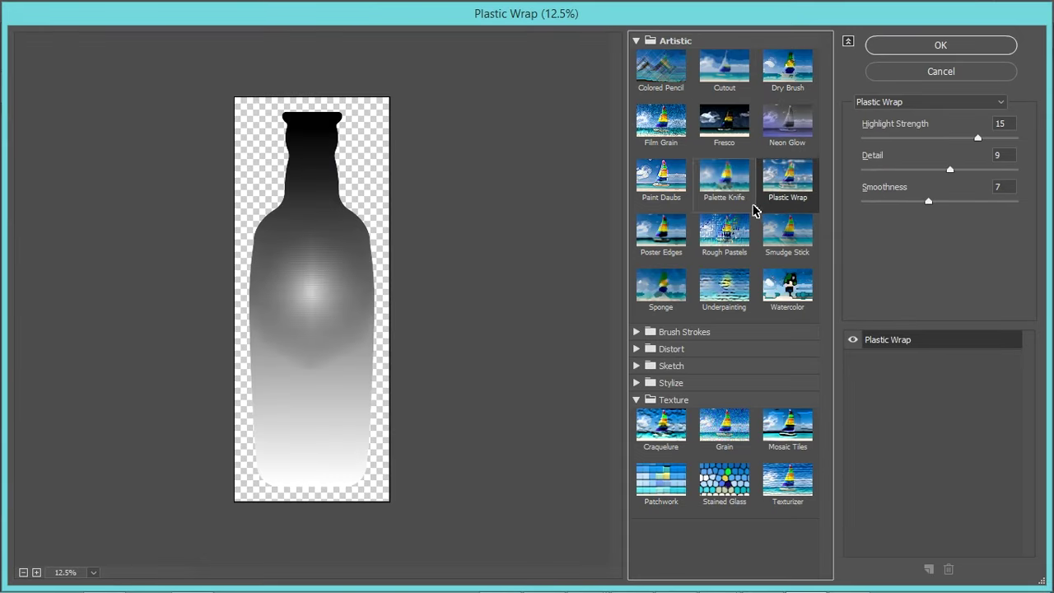
left_click_drag(951, 167, 976, 171)
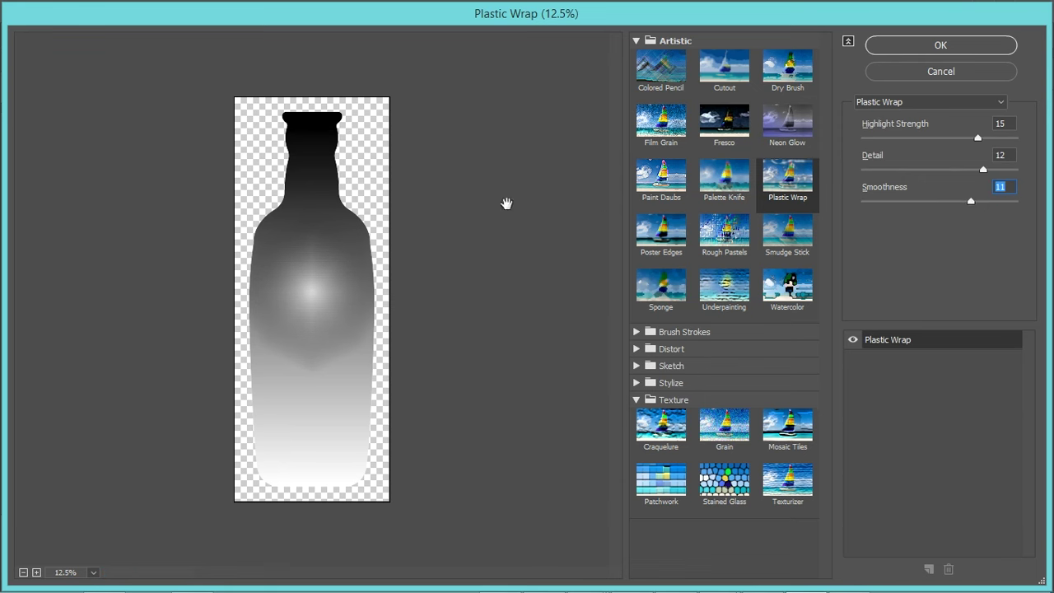
left_click(348, 207, "ctrl")
left_click(568, 154, "ctrl+alt")
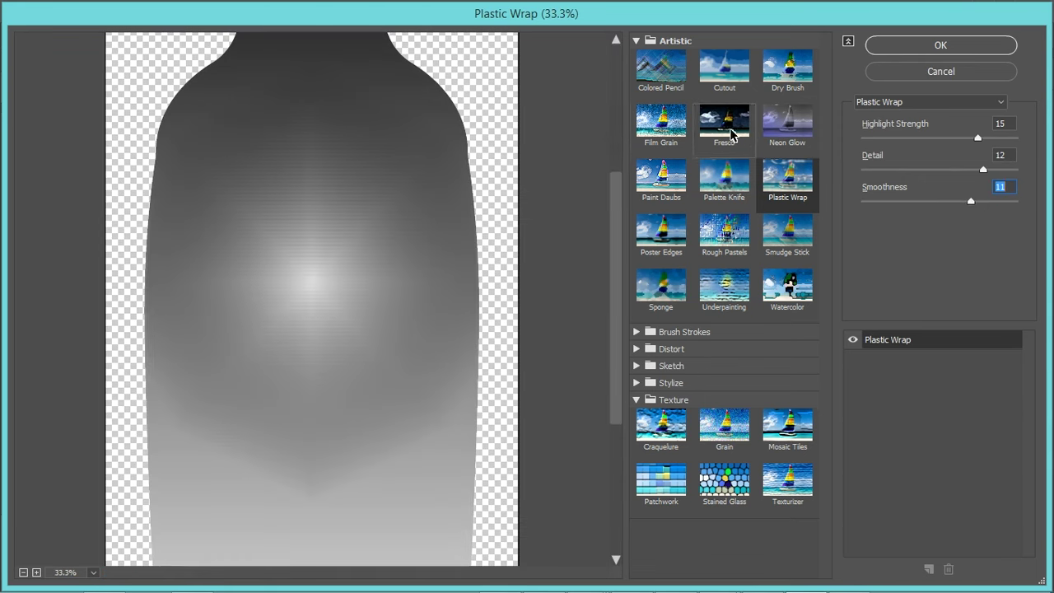
Step: Preview Fresco and Spatter, cancel the gallery, and make the bottle copy's gradient Radial
left_click(724, 124)
left_click(637, 334)
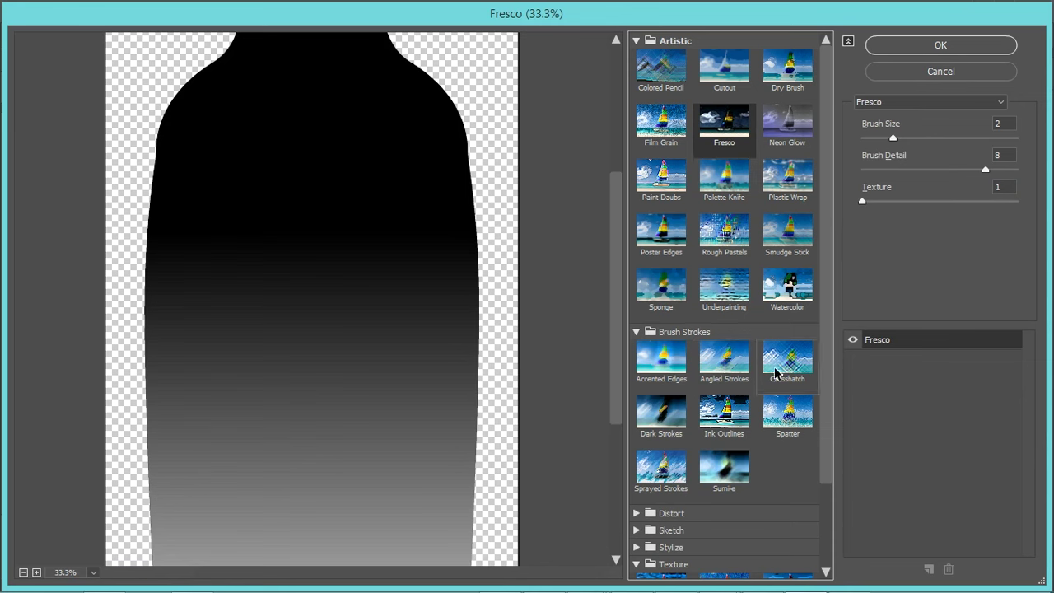
left_click(803, 412)
left_click(954, 138)
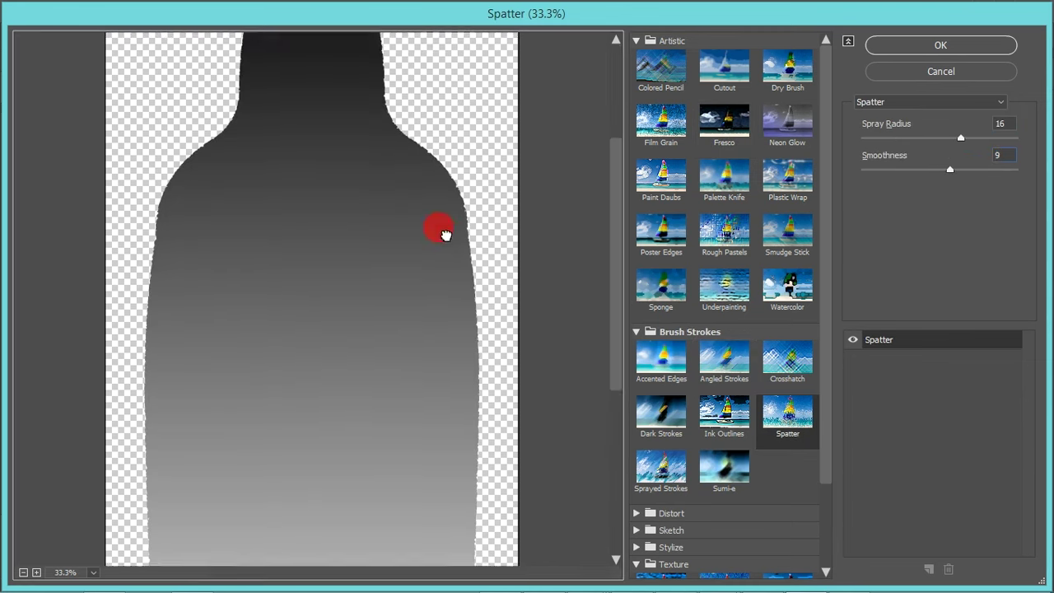
mouse_move(436, 228)
left_mouse_down()
mouse_move(453, 431)
mouse_move(474, 156)
left_mouse_up()
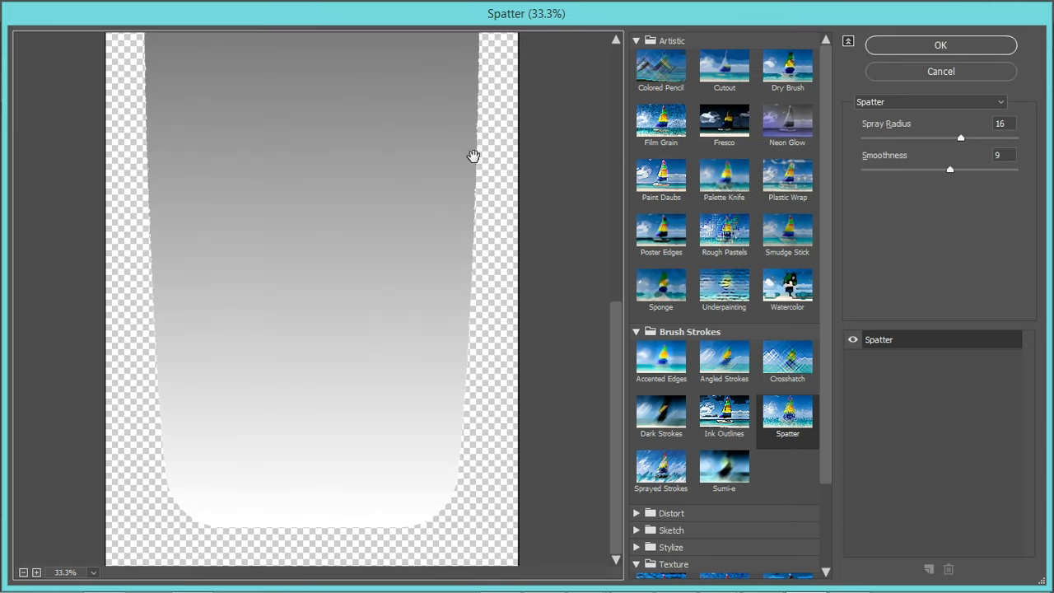
left_click_drag(823, 329, 819, 442)
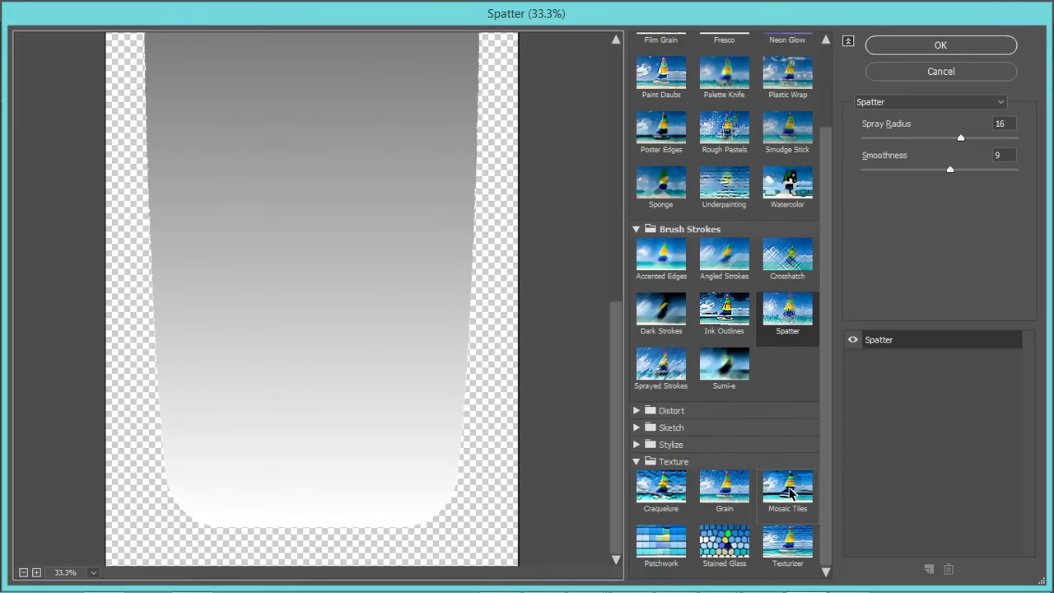
left_click(946, 75)
left_click(897, 244)
left_click(893, 280)
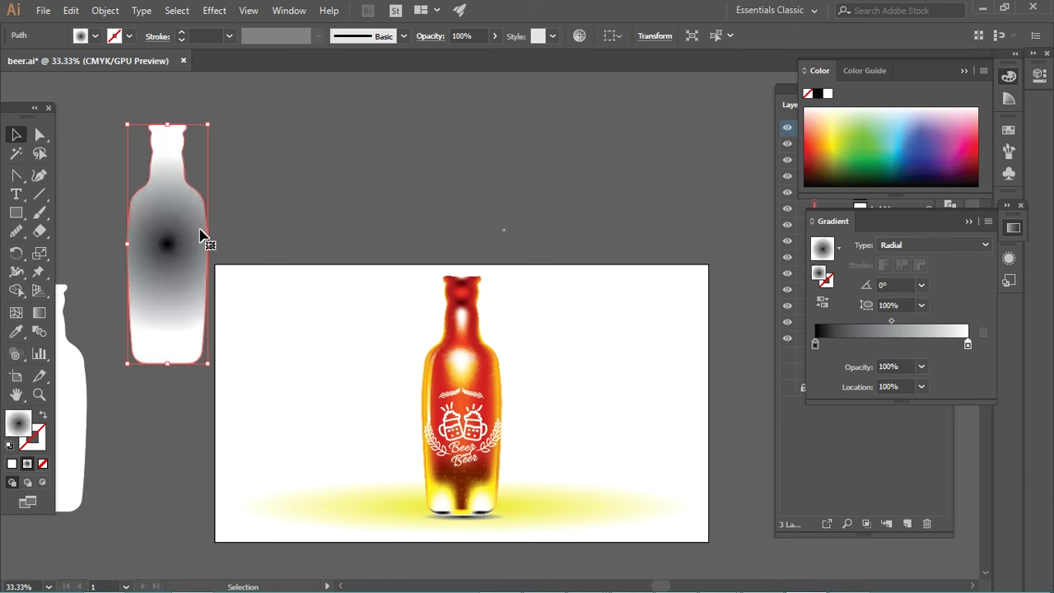
Step: Shrink the radial gradient and stretch it vertically to a 321.1% aspect ratio
left_click(39, 312)
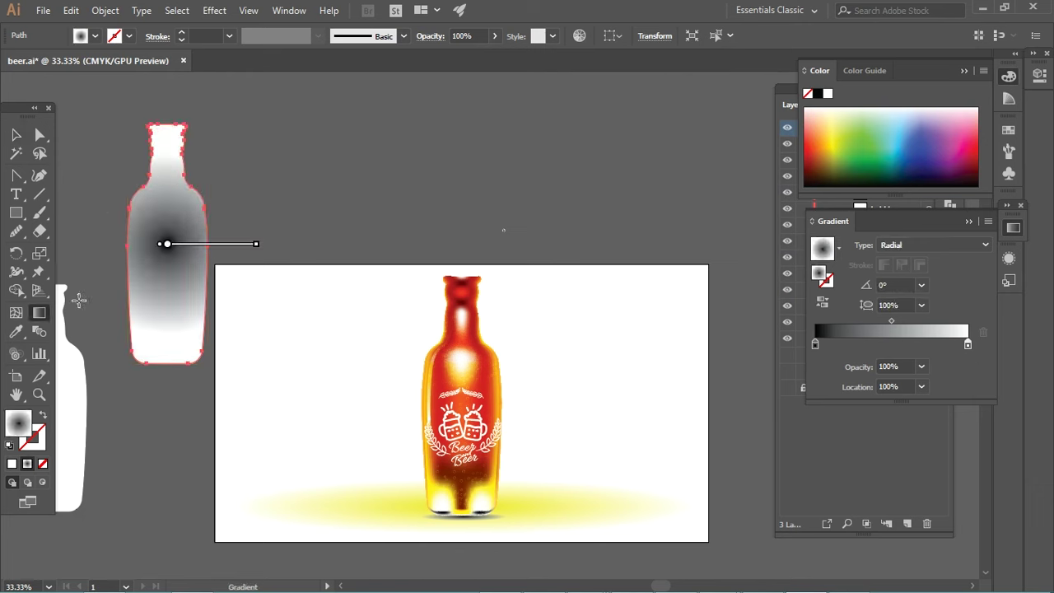
left_click_drag(257, 244, 204, 244)
left_click_drag(167, 209, 173, 138)
left_click(18, 135)
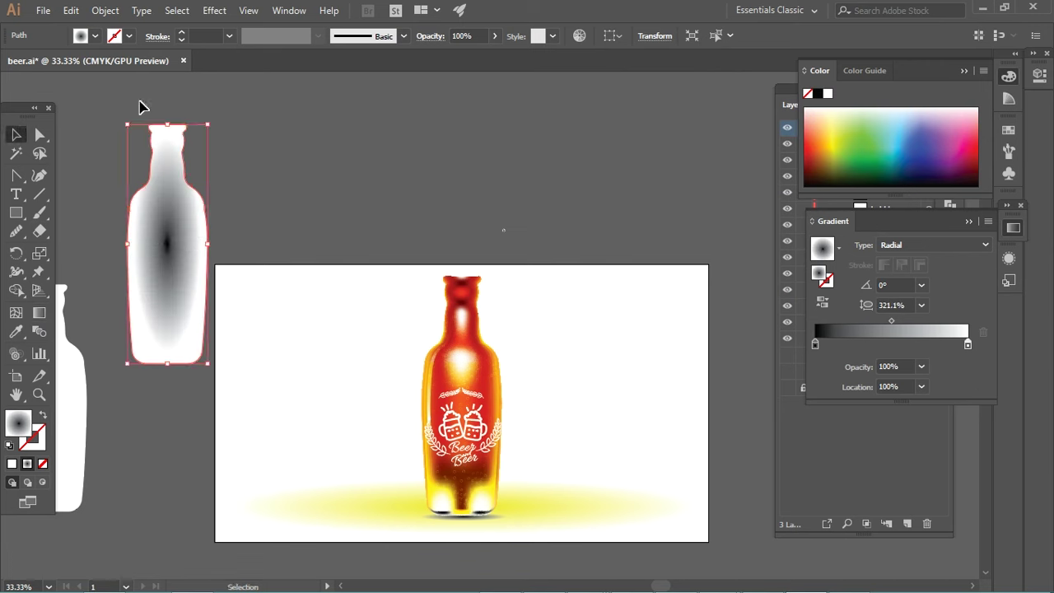
left_click(214, 10)
left_click(280, 237)
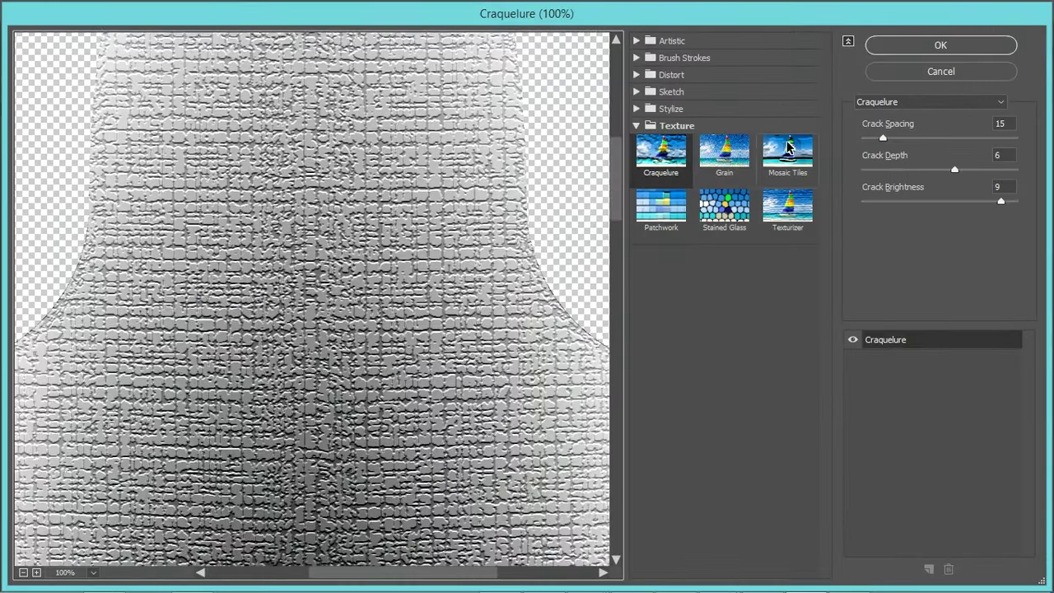
Step: Preview Watercolor, Plastic Wrap and Spatter on the bottle's lower body in the gallery
left_click(641, 125)
left_click(636, 41)
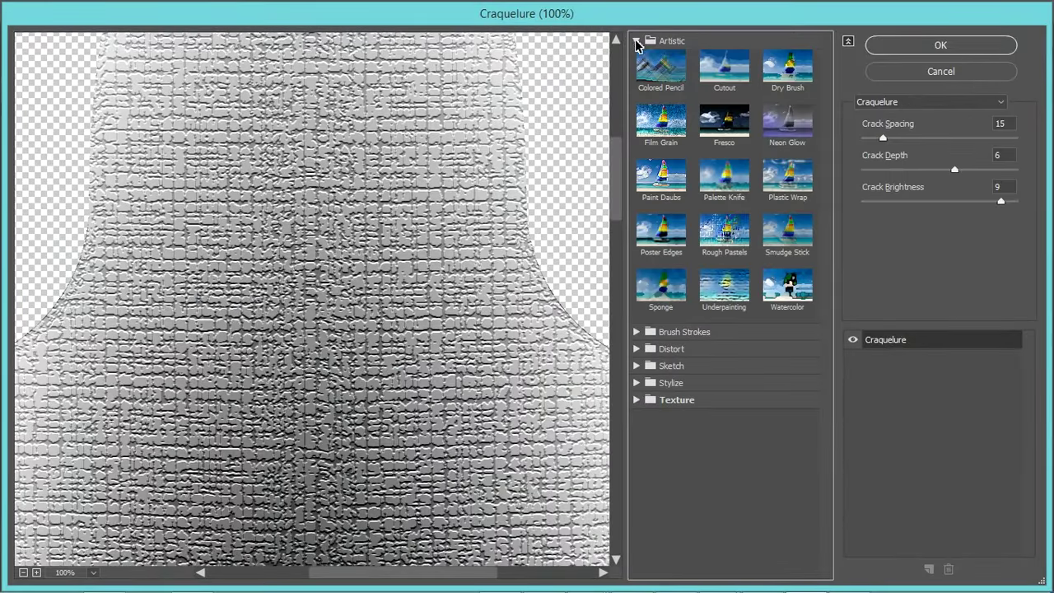
left_click(795, 285)
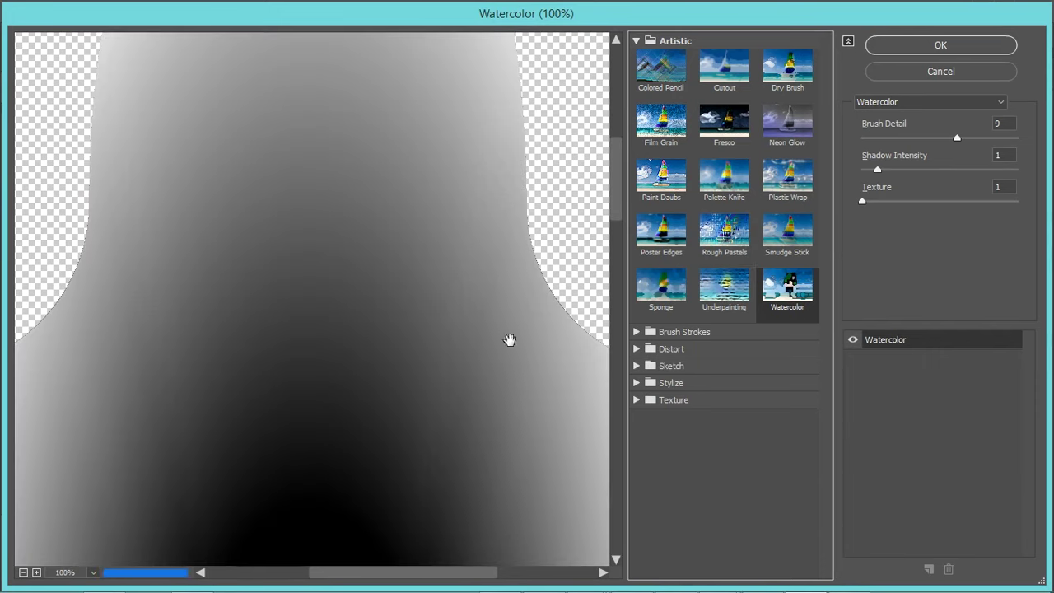
left_click(763, 193)
left_click(637, 333)
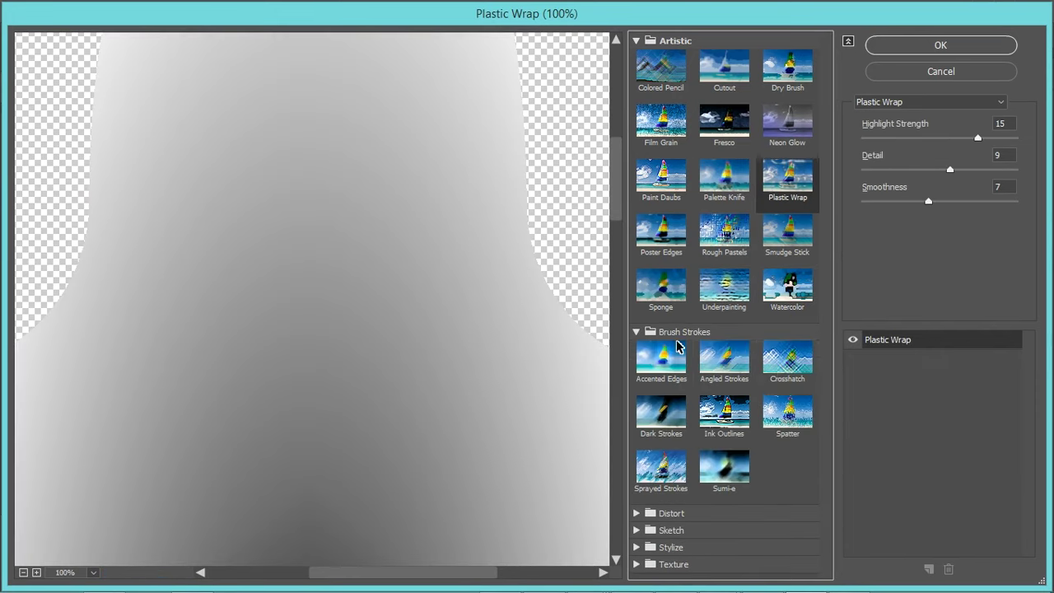
left_click(794, 422)
scroll(493, 284, "down", 1)
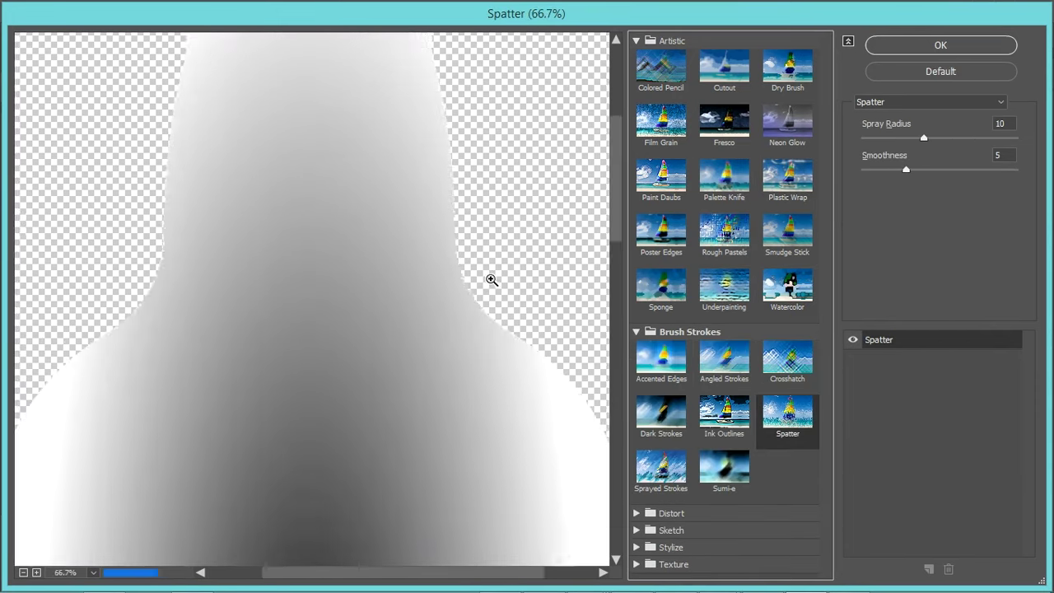
scroll(489, 278, "down", 1)
left_click_drag(445, 403, 466, 130)
Step: Apply Spatter with spray radius 25 and smoothness 9, then move the shape toward the bottle
left_click_drag(923, 137, 942, 137)
left_click_drag(916, 174, 926, 172)
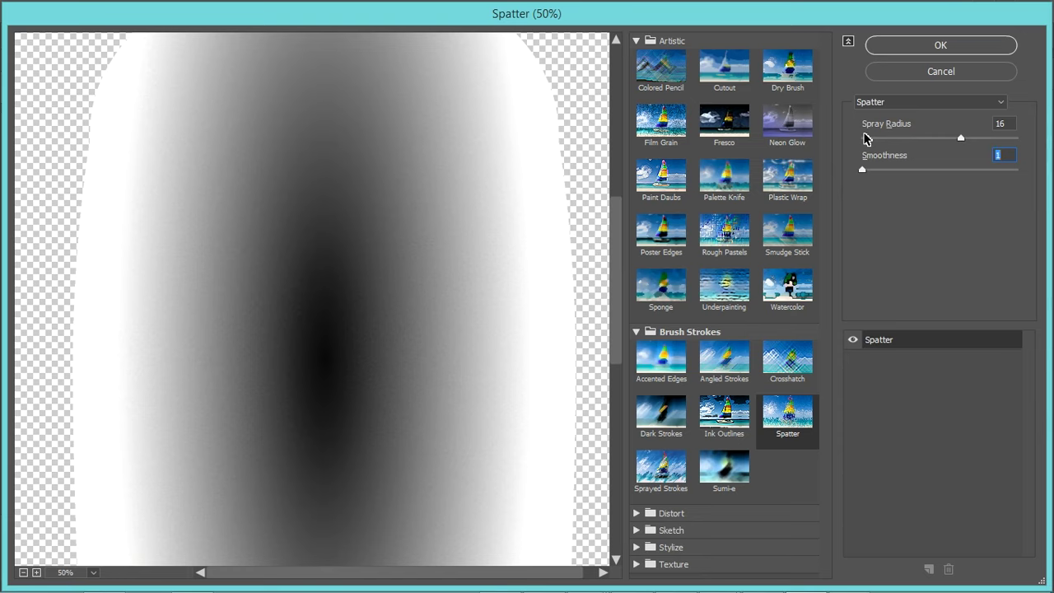
mouse_move(484, 245)
left_mouse_down()
mouse_move(494, 106)
mouse_move(564, 339)
left_mouse_up()
left_click_drag(960, 137, 1007, 142)
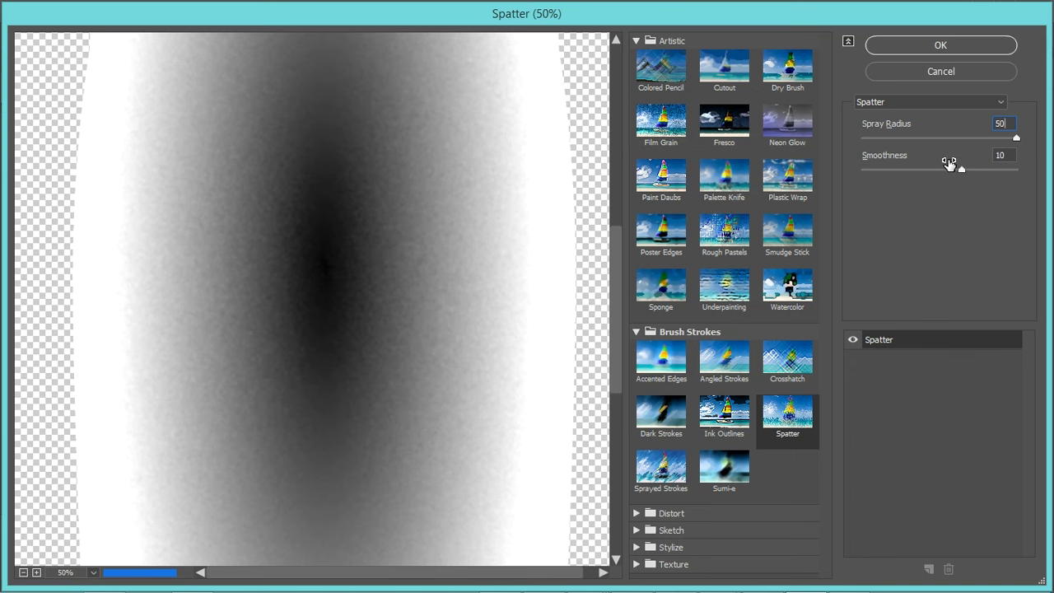
left_click(1013, 156)
left_click(617, 360)
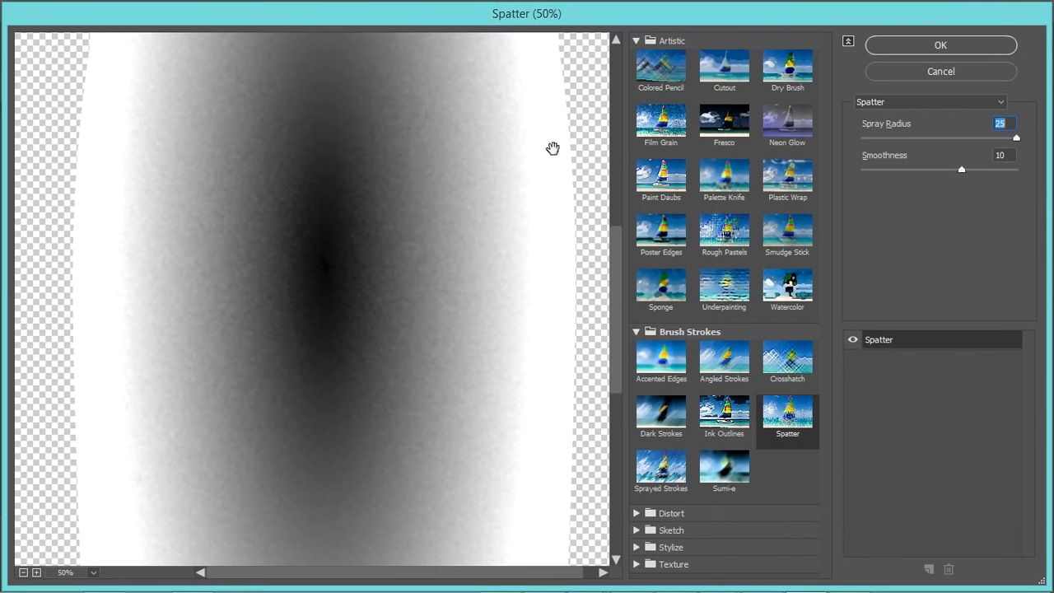
left_click(947, 170)
left_click(941, 48)
left_click_drag(190, 244, 473, 395)
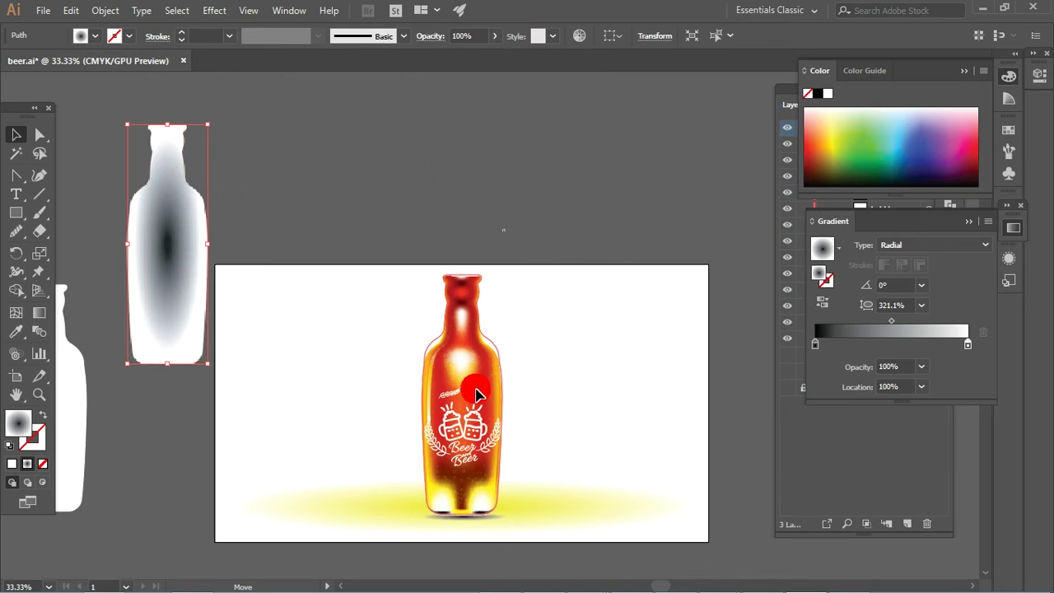
Step: Place the spatter shape over the beer bottle and set its blend mode to Overlay
left_click_drag(474, 395, 488, 394)
key("ctrl+plus")
key("ctrl+plus")
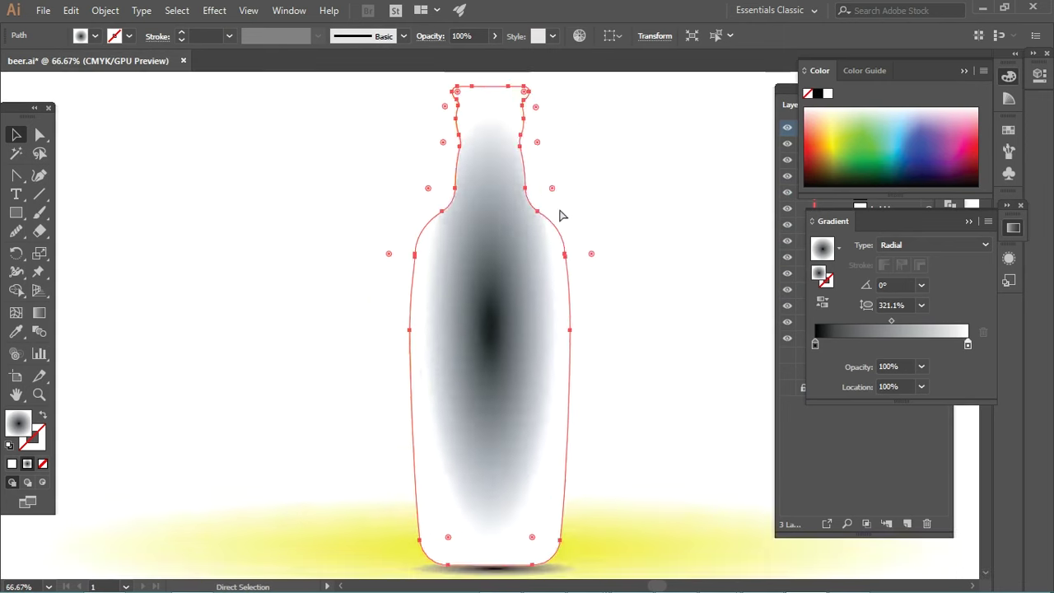
key("ctrl+plus")
left_click(432, 41)
left_click(331, 61)
key("Escape")
scroll(328, 59, "down", 8)
left_click(332, 59)
key("Escape")
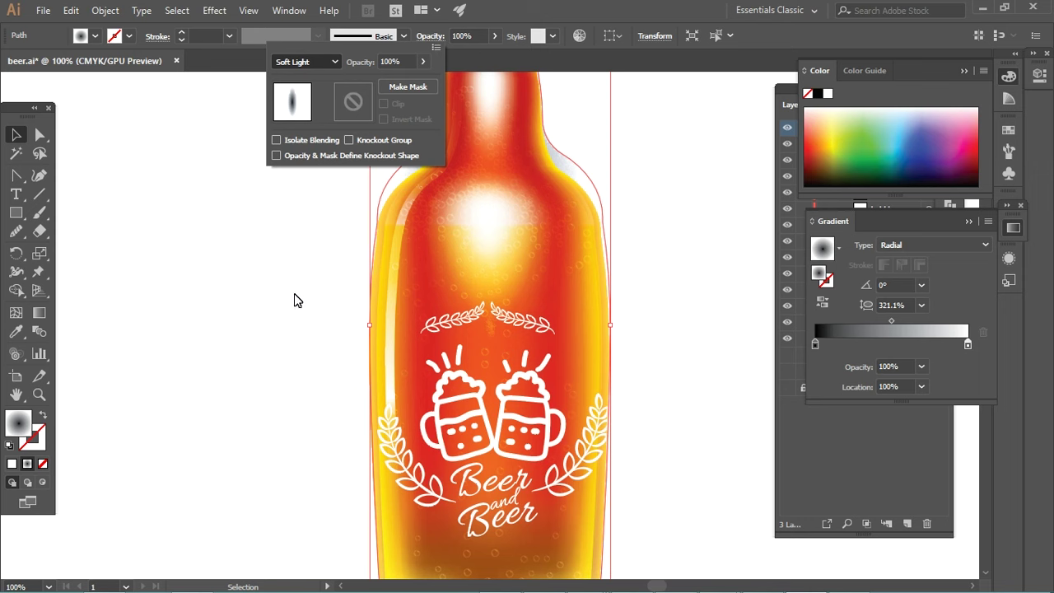
key("Up")
left_click(314, 62)
key("Escape")
left_click(1009, 259)
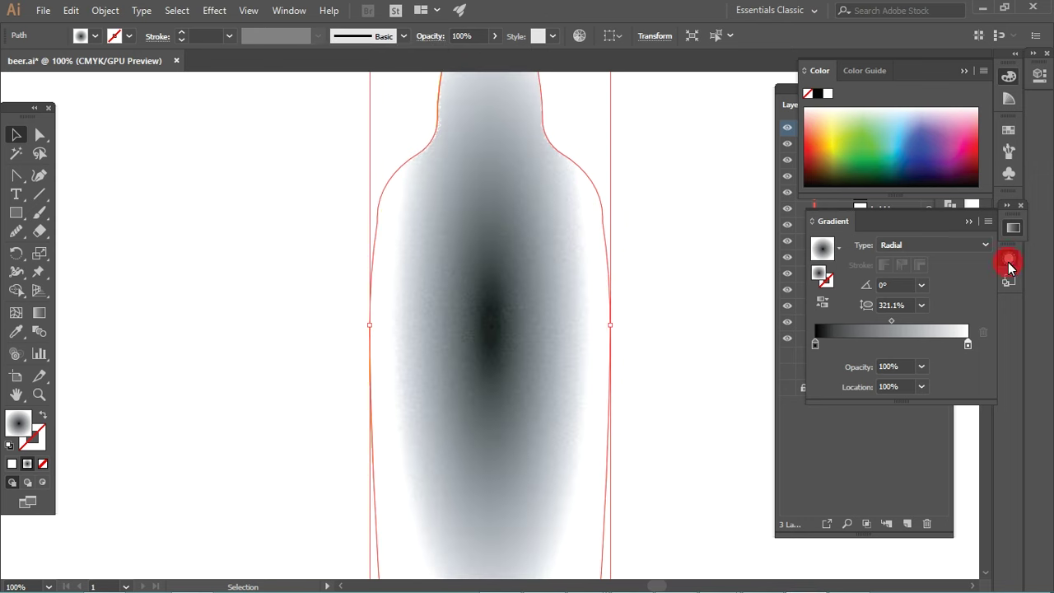
Step: Deselect the shape and zoom in on the bottle's neck
left_click(1010, 260)
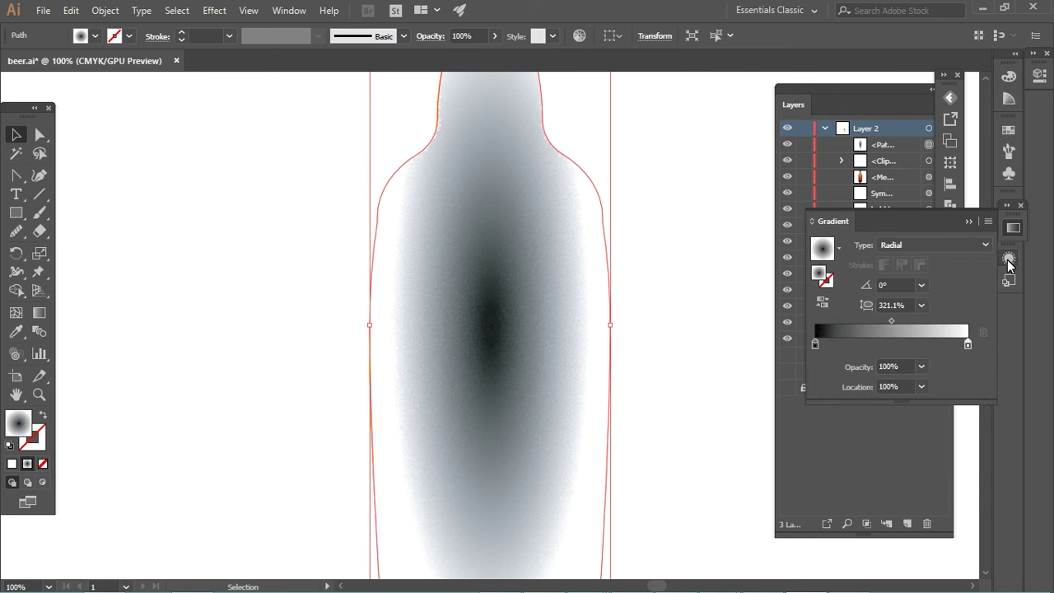
left_click(540, 298)
key("ctrl+minus")
left_click_drag(557, 252, 561, 207)
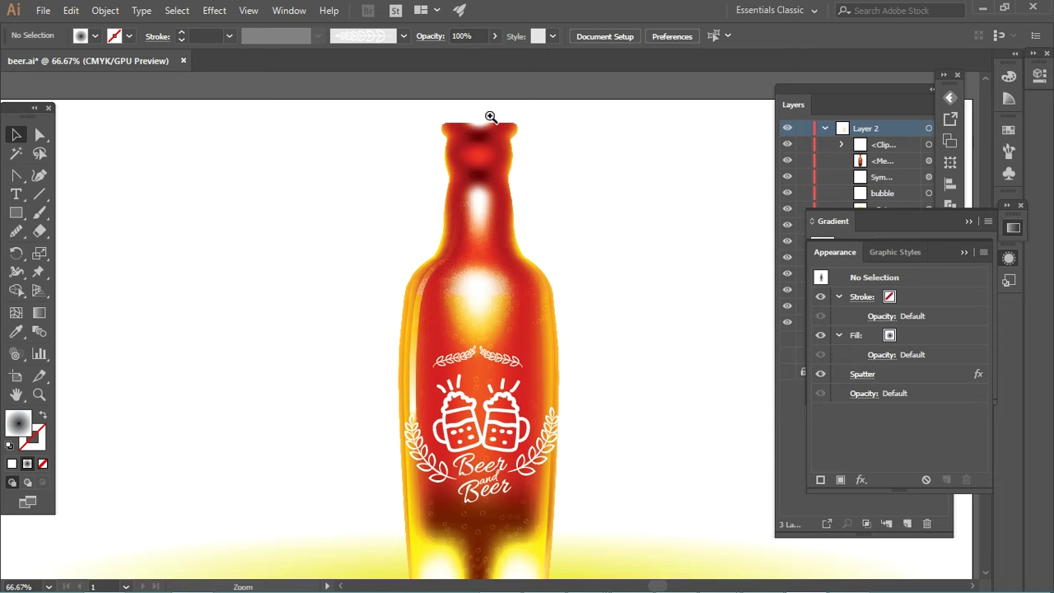
left_click_drag(490, 117, 559, 256)
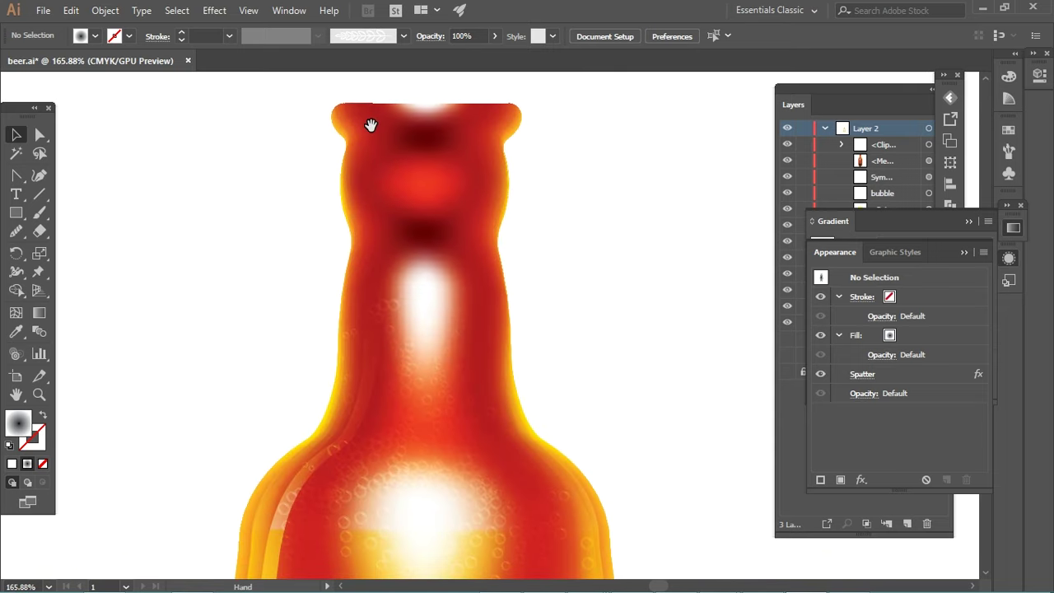
left_click_drag(371, 124, 325, 42)
left_click(16, 232)
Step: Pencil a line down the neck with a 6 pt white stroke and expand it into a shape
left_click(74, 249)
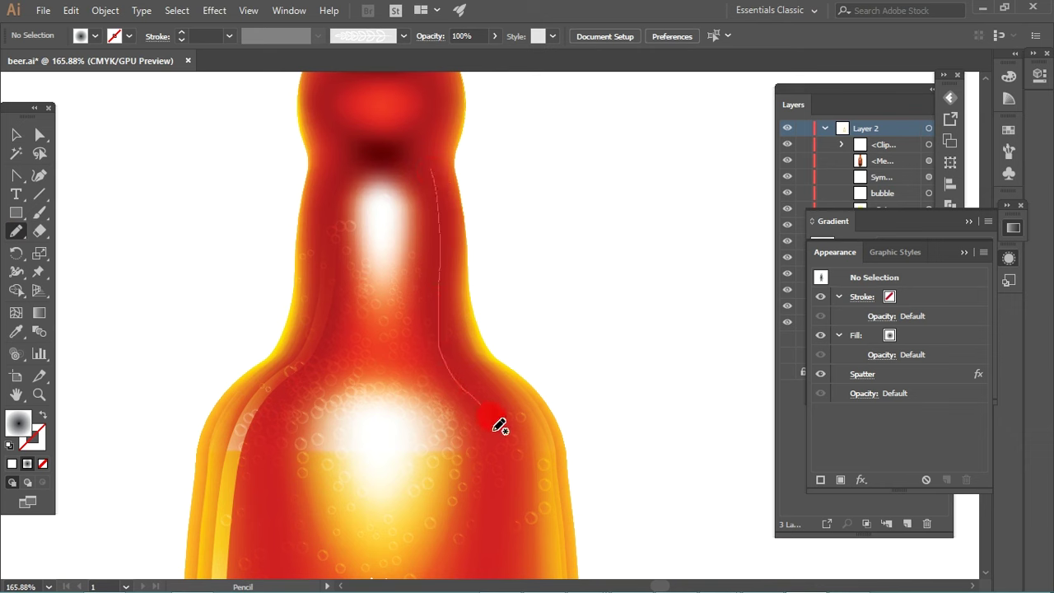
left_click_drag(498, 425, 511, 508)
left_click(16, 134)
left_click(202, 35)
type("10")
key("Return")
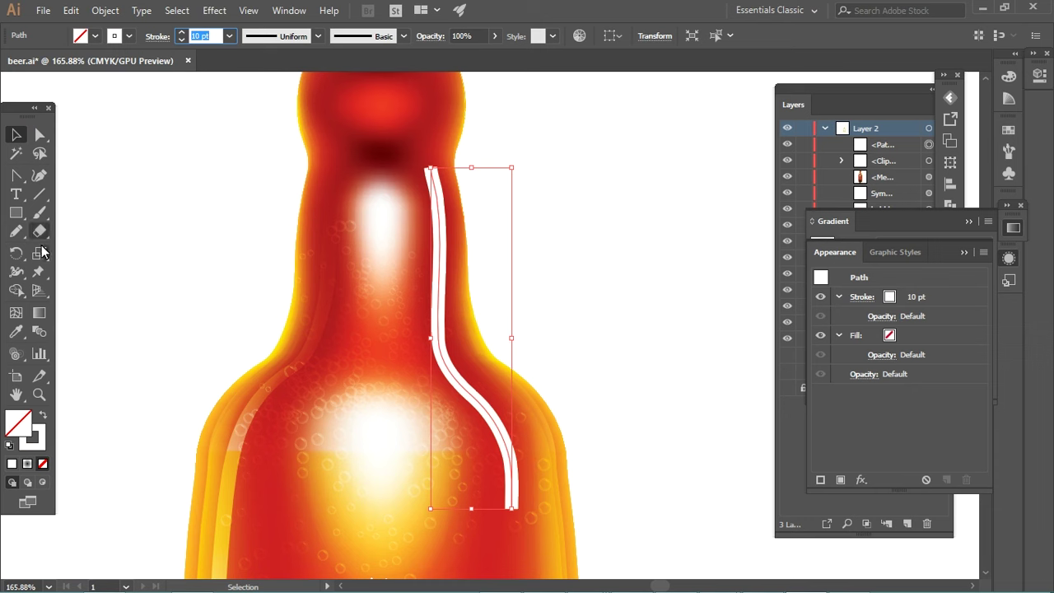
key("Down")
key("Down")
key("Down")
key("Down")
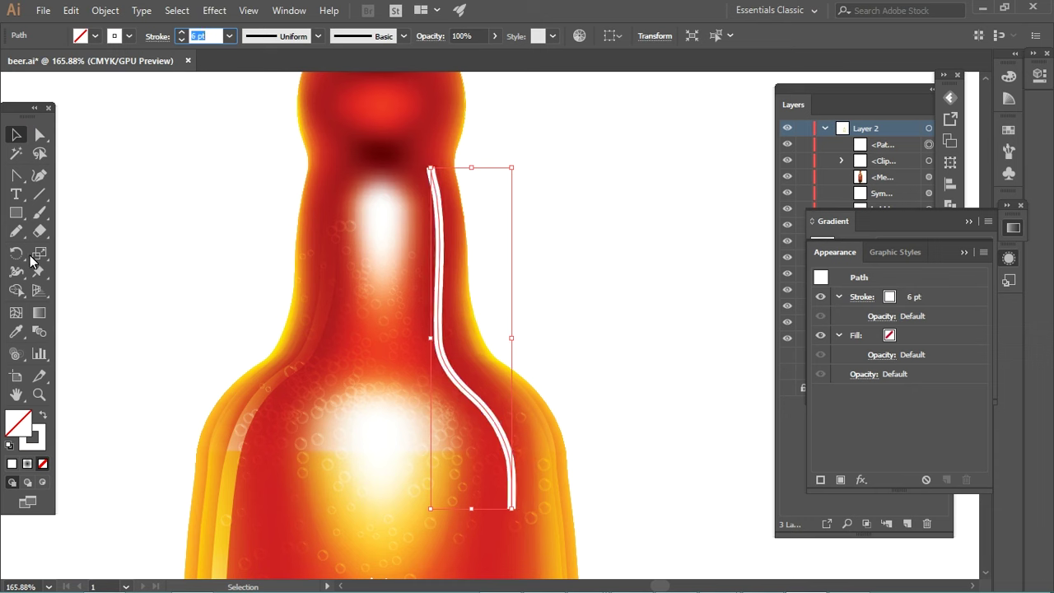
left_click(105, 10)
left_click(161, 168)
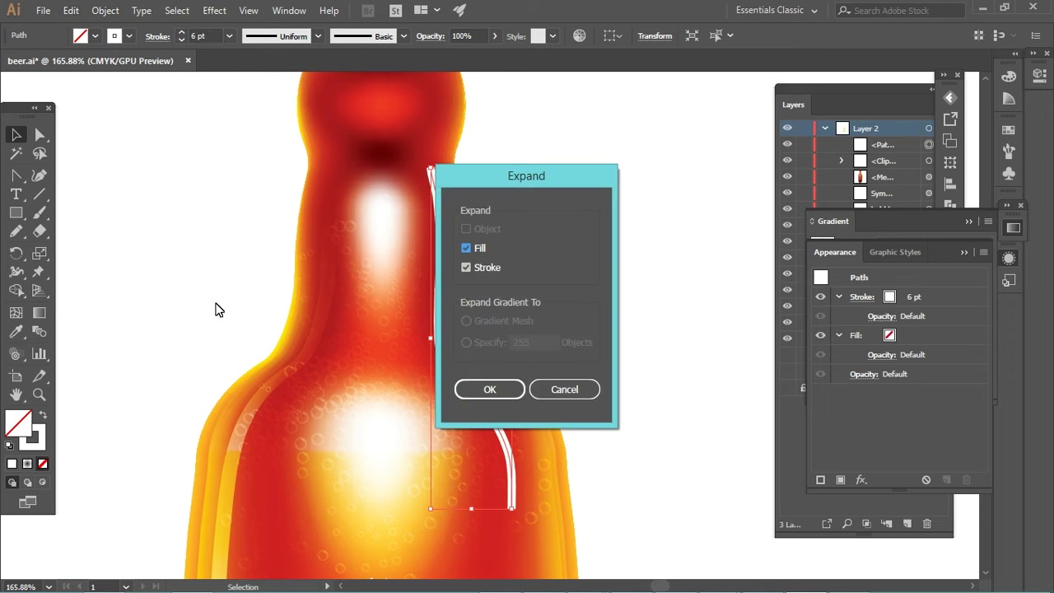
left_click(488, 389)
Step: Draw a droplet at the line's end and fill it white with the eyedropper
left_click_drag(276, 320, 255, 228)
left_click_drag(15, 231, 66, 250)
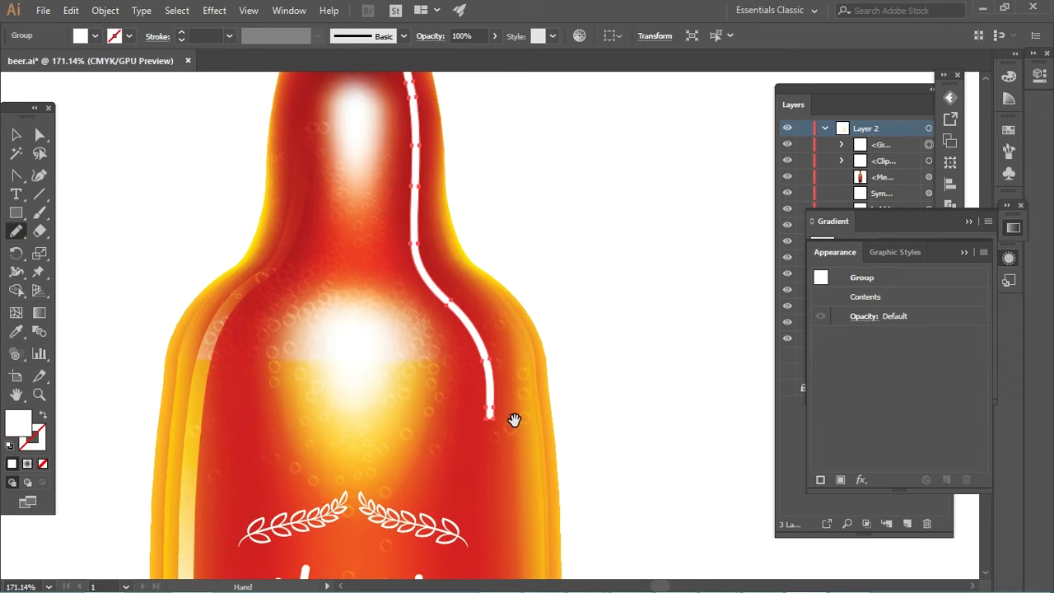
left_click_drag(494, 416, 576, 442)
mouse_move(494, 429)
left_mouse_down()
mouse_move(514, 448)
mouse_move(495, 422)
left_mouse_up()
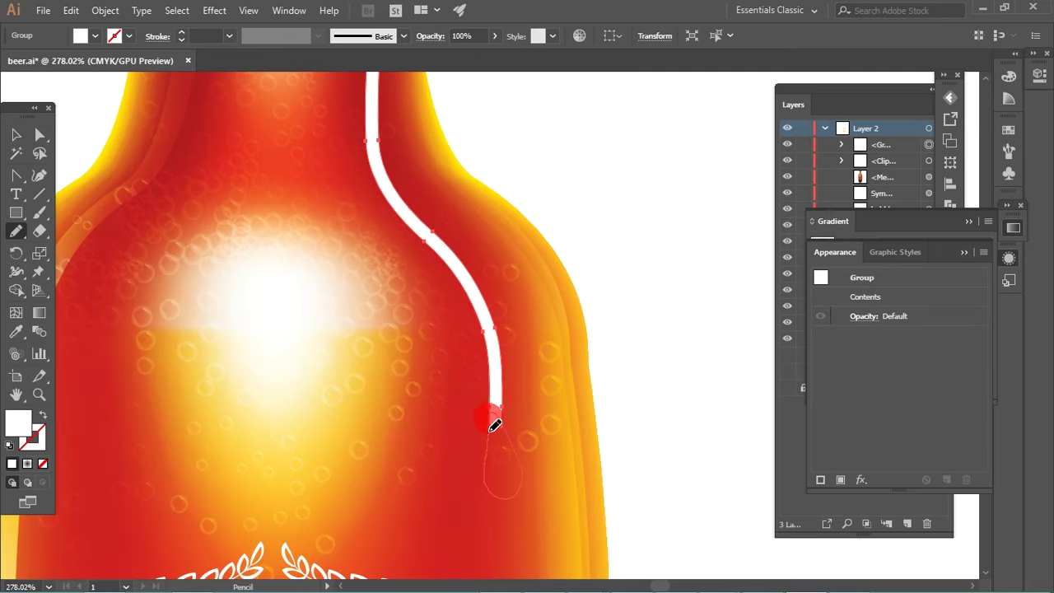
key("ctrl+z")
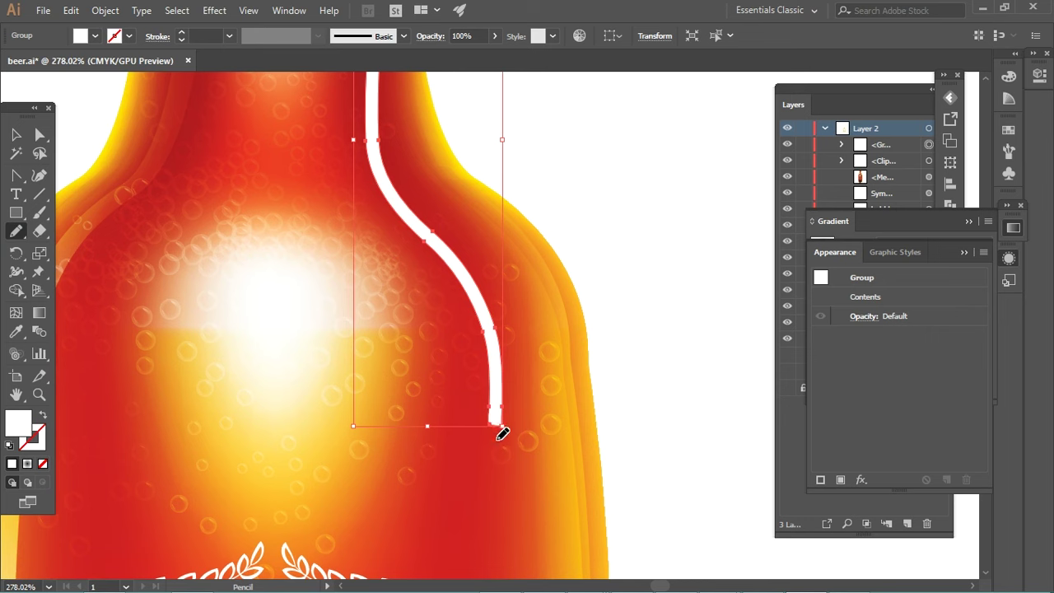
left_click(633, 389, "ctrl")
mouse_move(496, 421)
left_mouse_down()
mouse_move(508, 425)
mouse_move(509, 409)
left_mouse_up()
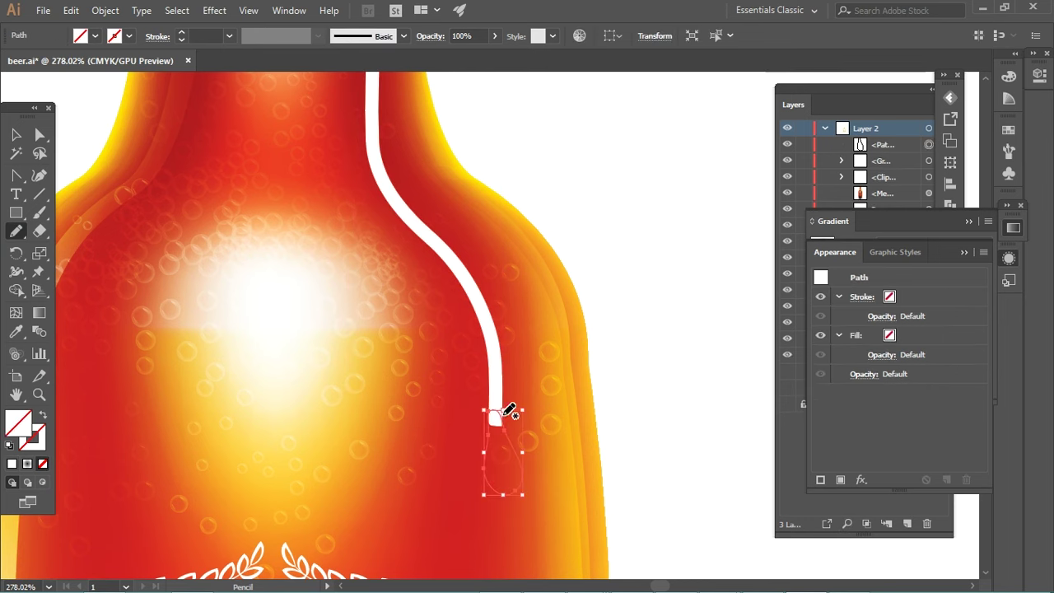
key("i")
left_click(496, 368)
Step: Unite the white line and droplet into one drip shape with Pathfinder
left_click(16, 136)
left_click(465, 251, "shift")
left_click(1011, 234)
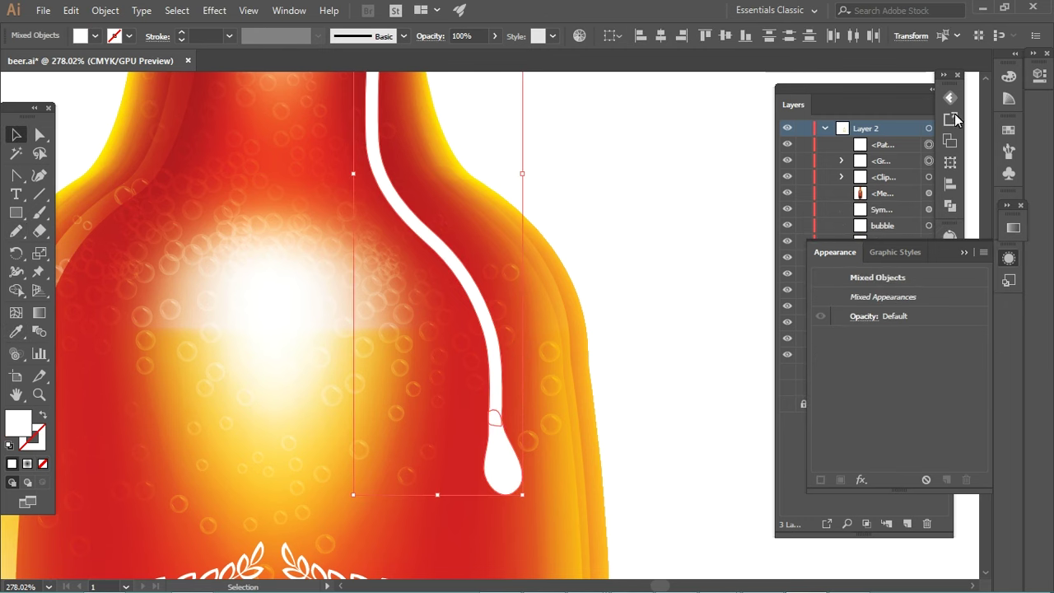
left_click(965, 252)
left_click(917, 89)
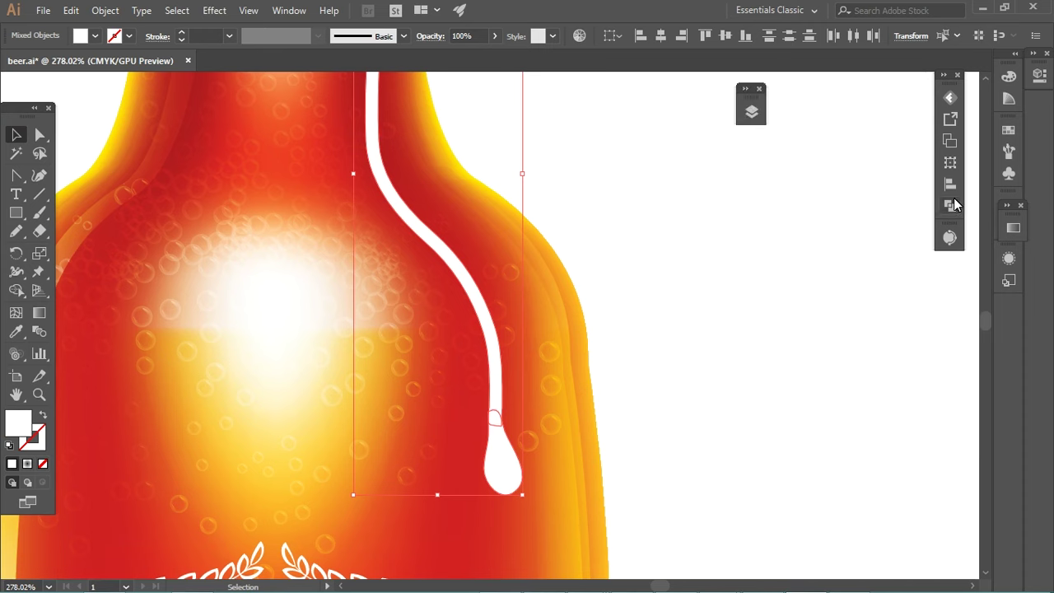
left_click(949, 205)
left_click(769, 130)
Step: Inspect the merged drip's anchor points, then zoom out to the neck and logo
left_click(647, 305)
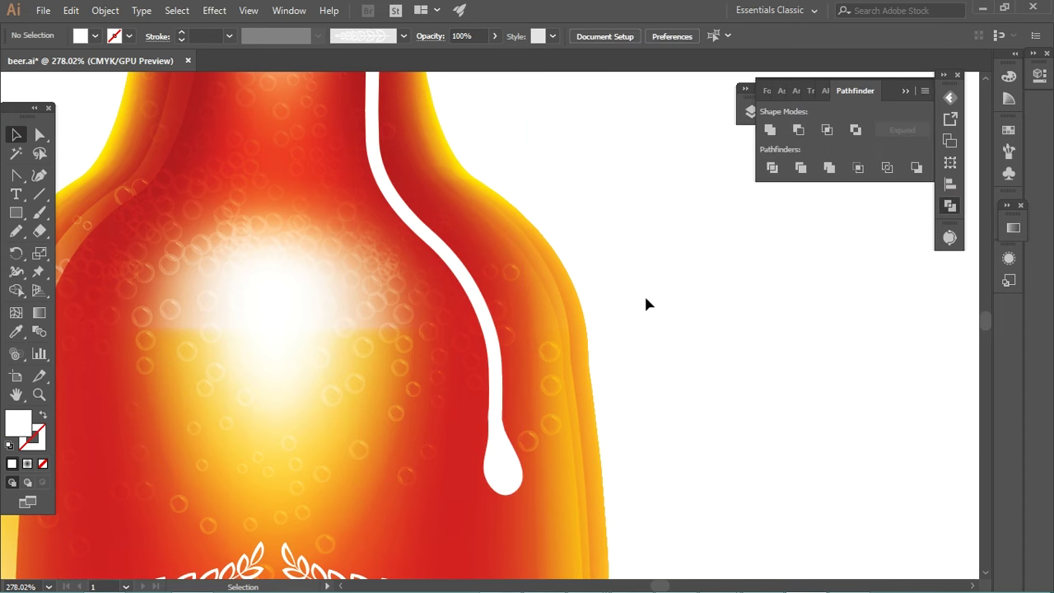
key("a")
left_click(503, 424)
left_click(840, 404)
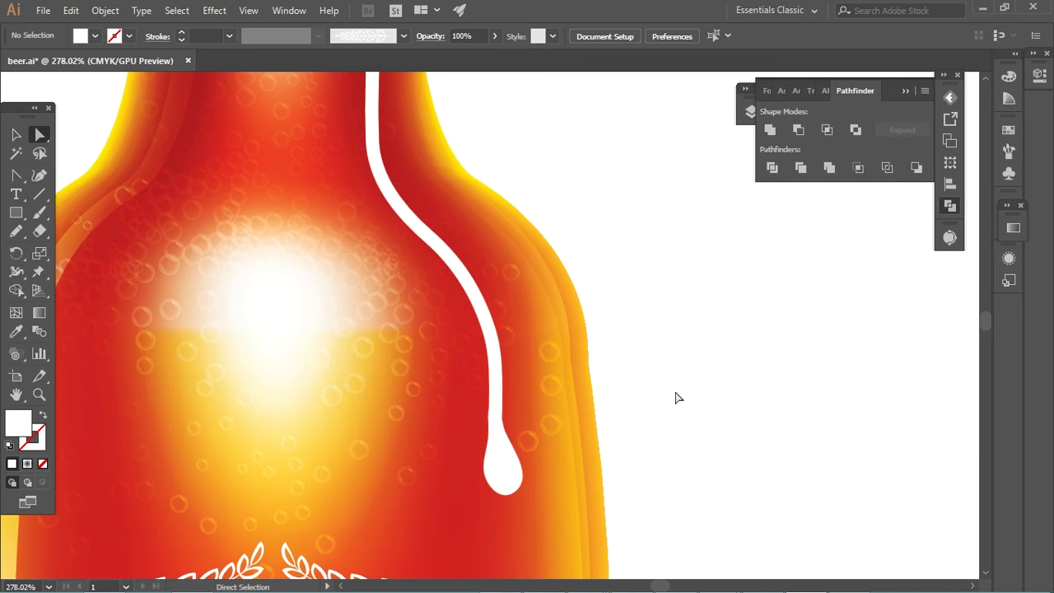
left_click(538, 296, "ctrl+alt")
left_click(16, 134)
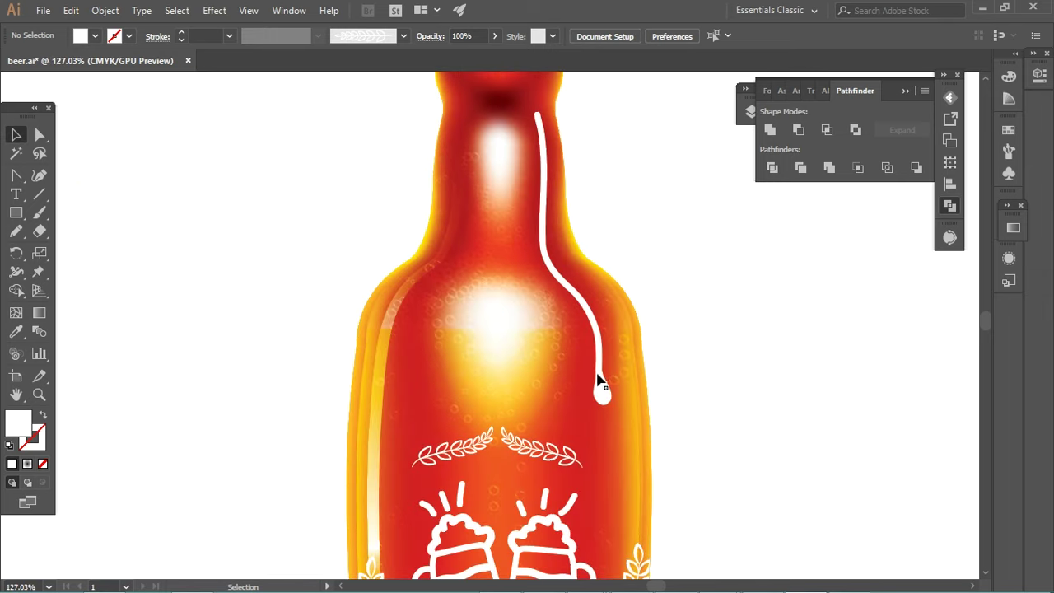
Step: Smooth the drip's curve along the bottle's shoulder
left_click(599, 382)
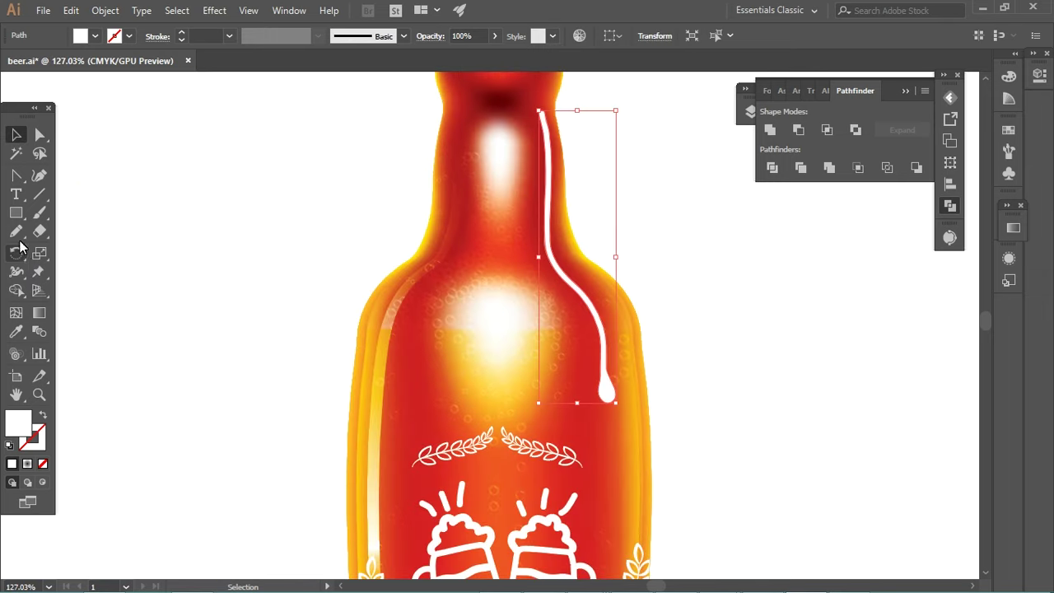
left_click_drag(16, 231, 83, 266)
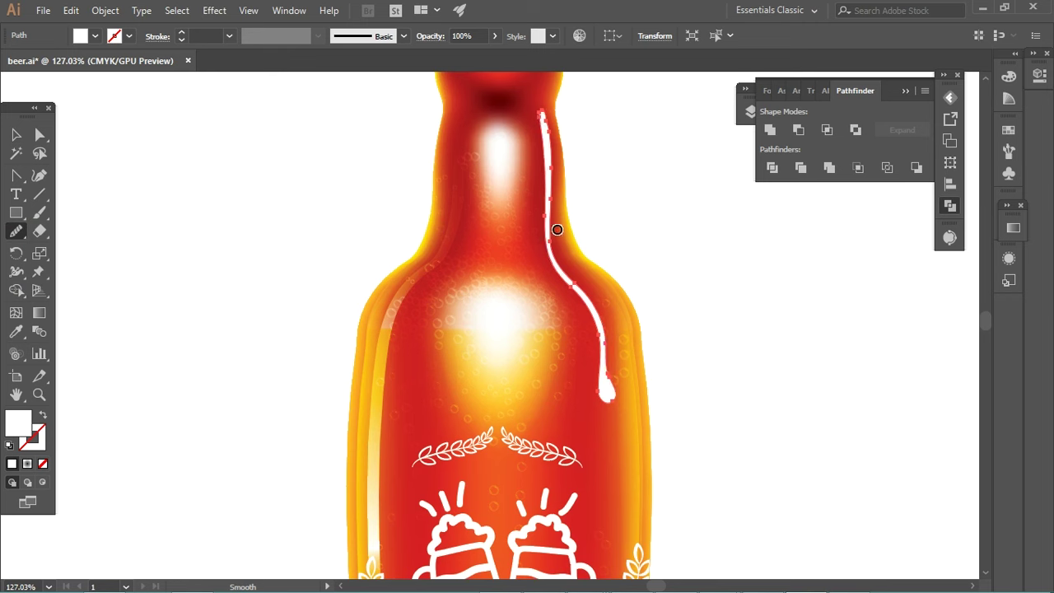
left_click_drag(571, 258, 596, 257)
key("v")
left_click(194, 197)
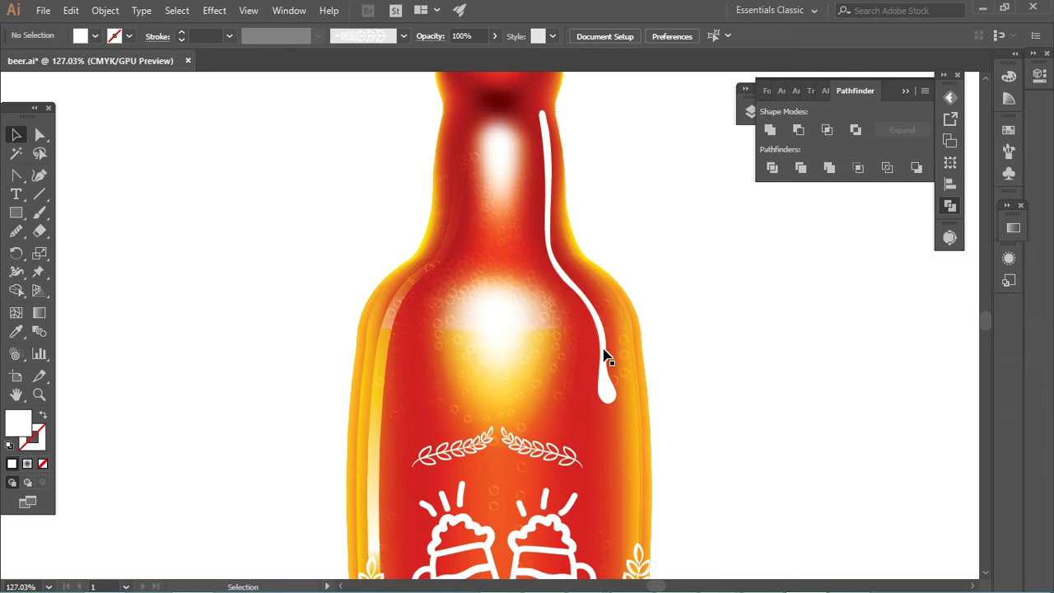
Step: Fill the drip with a linear white gradient whose left stop has 0% opacity
left_click(603, 355)
left_click(1013, 228)
left_click(905, 244)
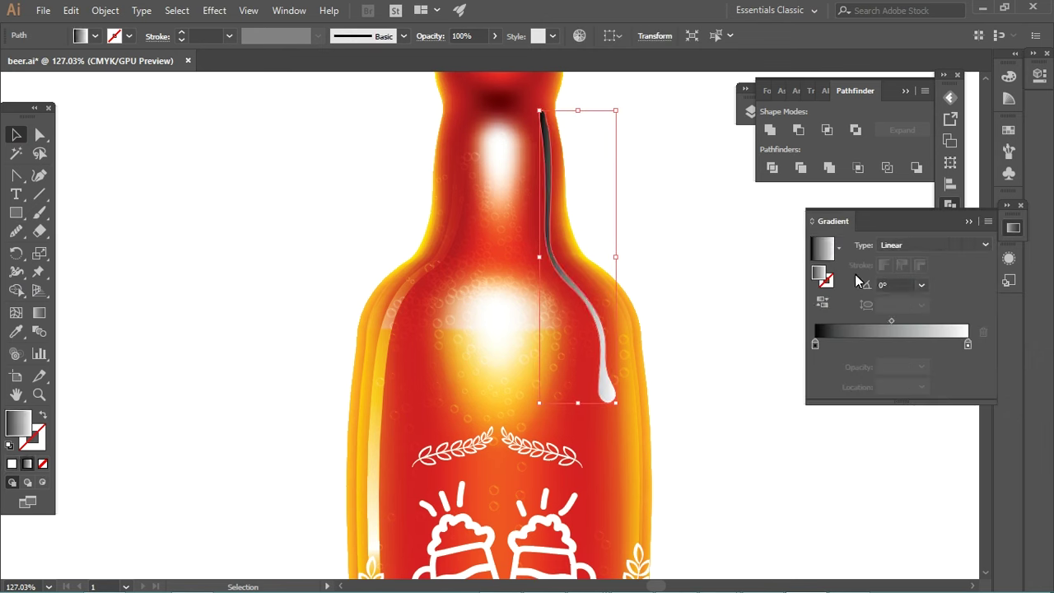
left_click(815, 343)
double_click(815, 343)
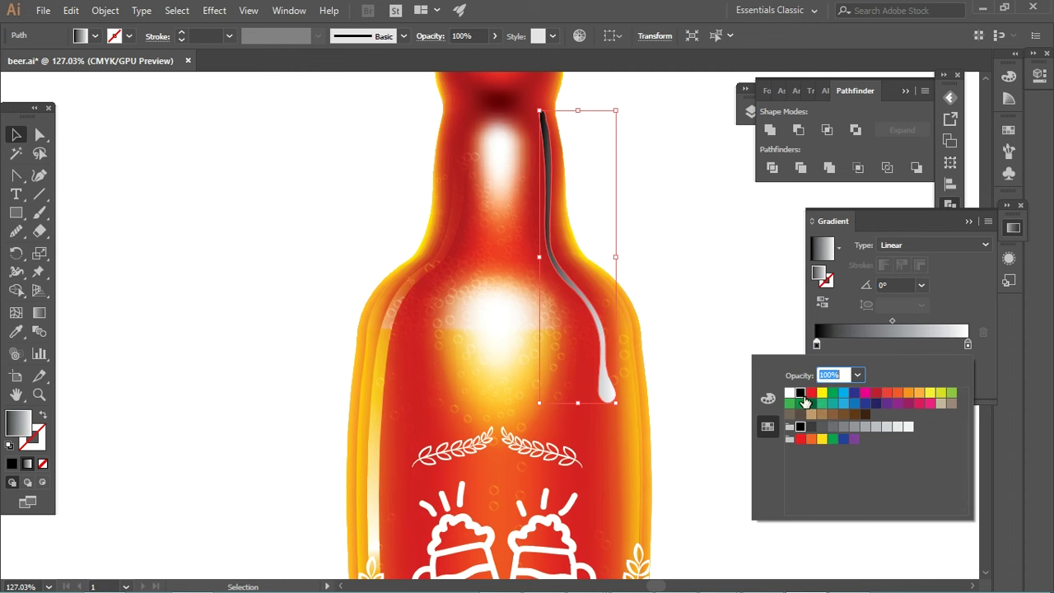
left_click(789, 393)
type("0")
key("Return")
left_click(725, 311)
left_click(619, 373)
left_click(691, 360)
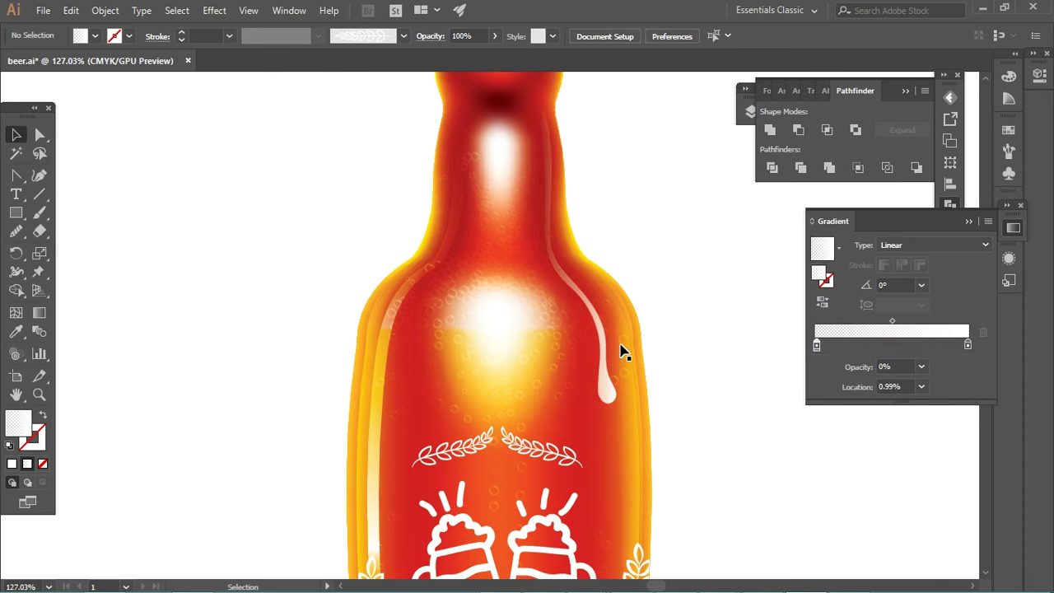
Step: Redraw the drip highlight's gradient direction down the neck, then pan to the spare drip outline
scroll(628, 285, "up", 3)
scroll(571, 301, "up", 3)
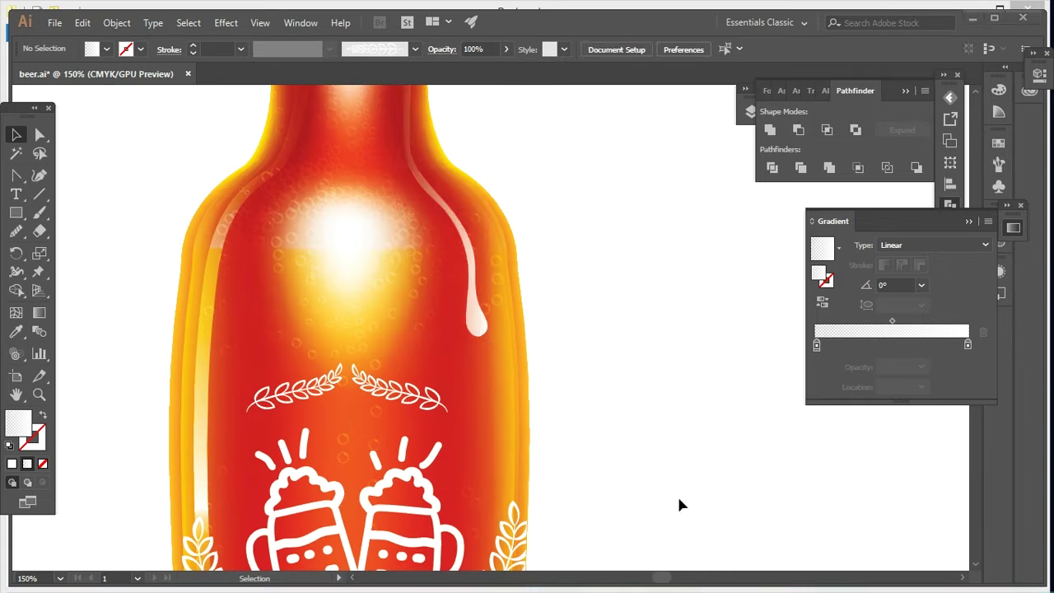
left_click(480, 326)
left_click(38, 312)
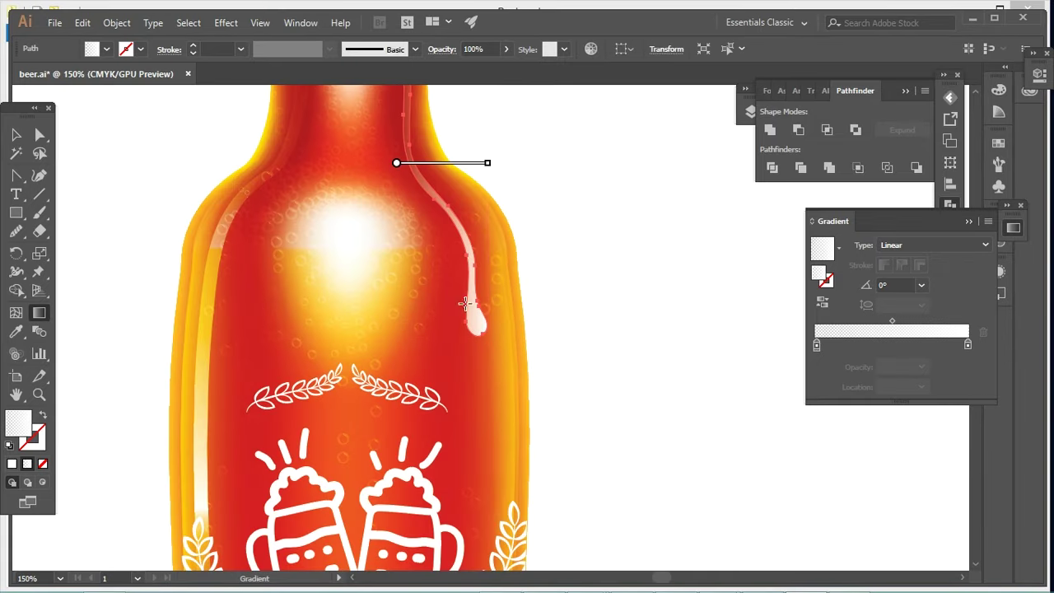
mouse_move(527, 161)
left_mouse_down()
mouse_move(476, 162)
mouse_move(485, 315)
mouse_move(515, 328)
left_mouse_up()
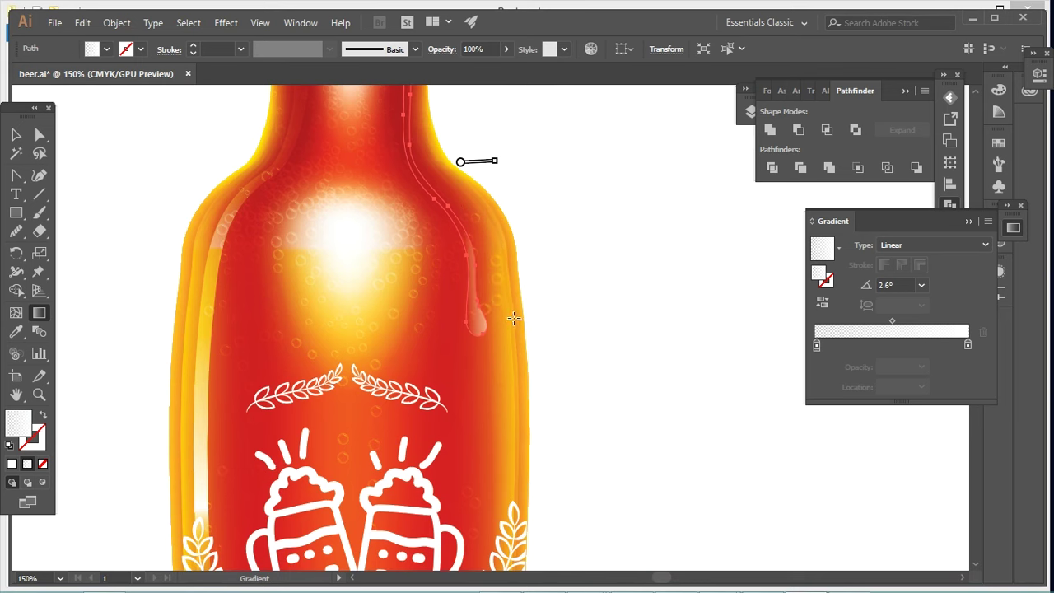
left_click(16, 134)
left_click(544, 266)
mouse_move(502, 258)
left_mouse_down()
mouse_move(472, 324)
mouse_move(583, 314)
left_mouse_up()
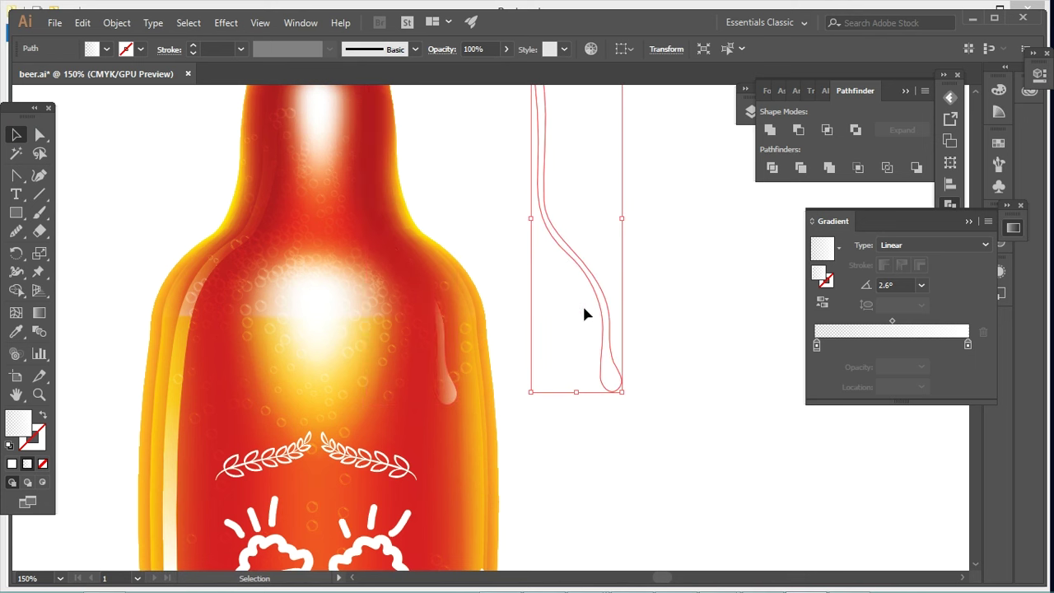
Step: Fill the drip copy with solid black
double_click(27, 429)
left_click(967, 215)
left_click(11, 462)
double_click(20, 426)
left_click(593, 395)
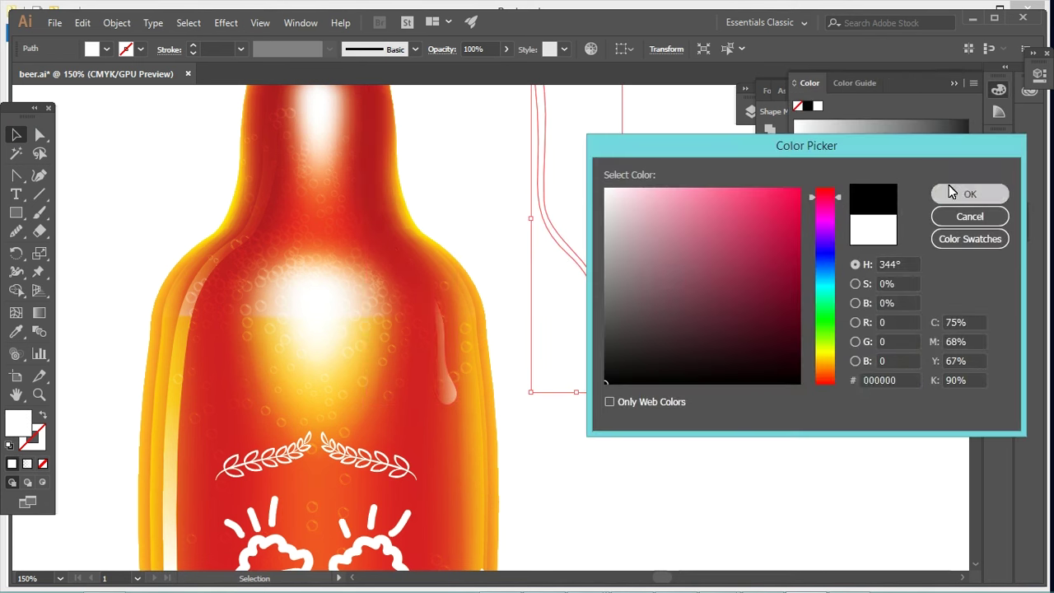
left_click(955, 193)
left_click(668, 288)
left_click(612, 372)
Step: Duplicate the black drip slightly offset and carve it away with Shape Builder, leaving a thin edge
left_click_drag(612, 372, 619, 368)
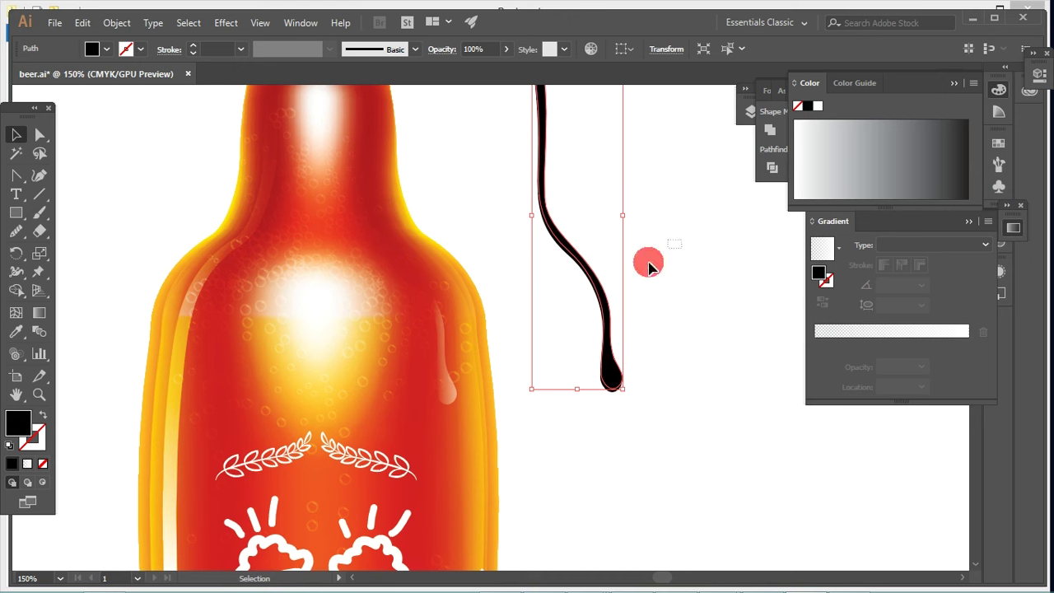
left_click(16, 289)
left_click_drag(611, 375, 686, 219)
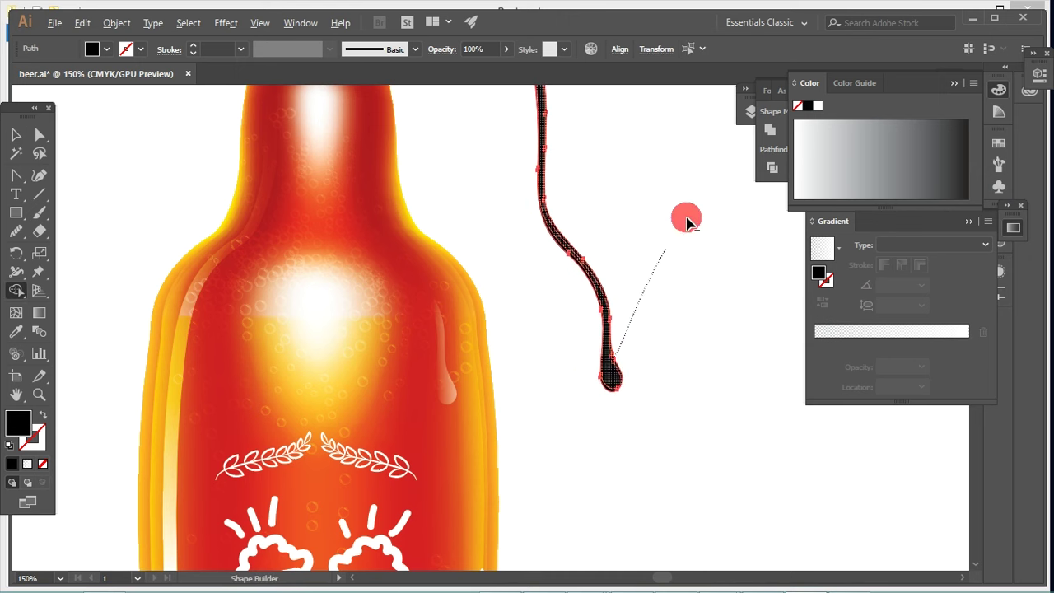
key("v")
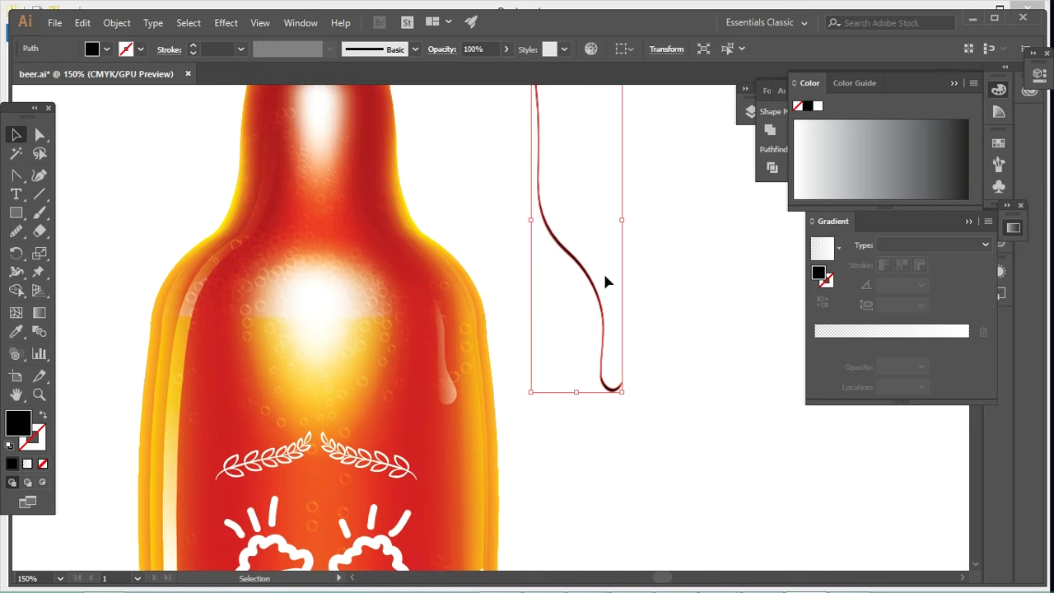
left_click(529, 419)
scroll(554, 461, "up", 5)
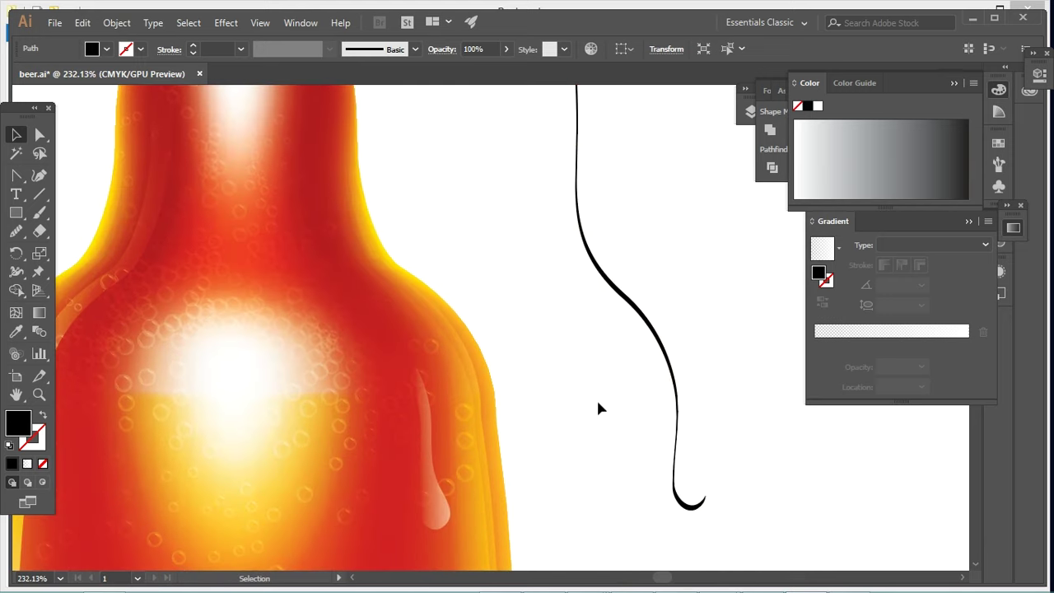
Step: Move the thin dark edge onto the drip on the bottle's neck
left_click(599, 408)
left_click_drag(423, 387, 414, 388)
left_click(550, 327)
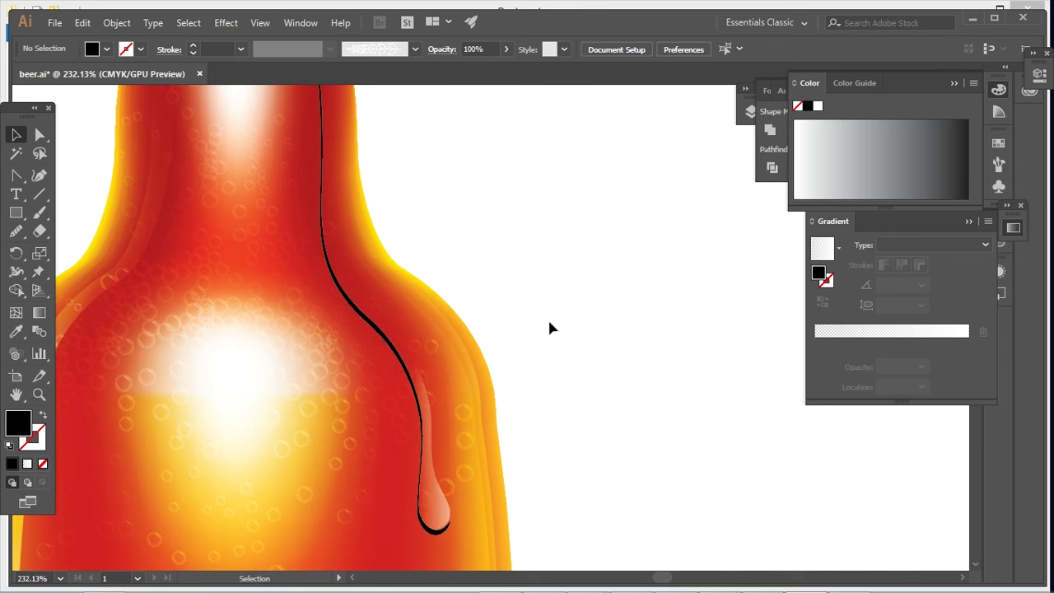
left_click(372, 337)
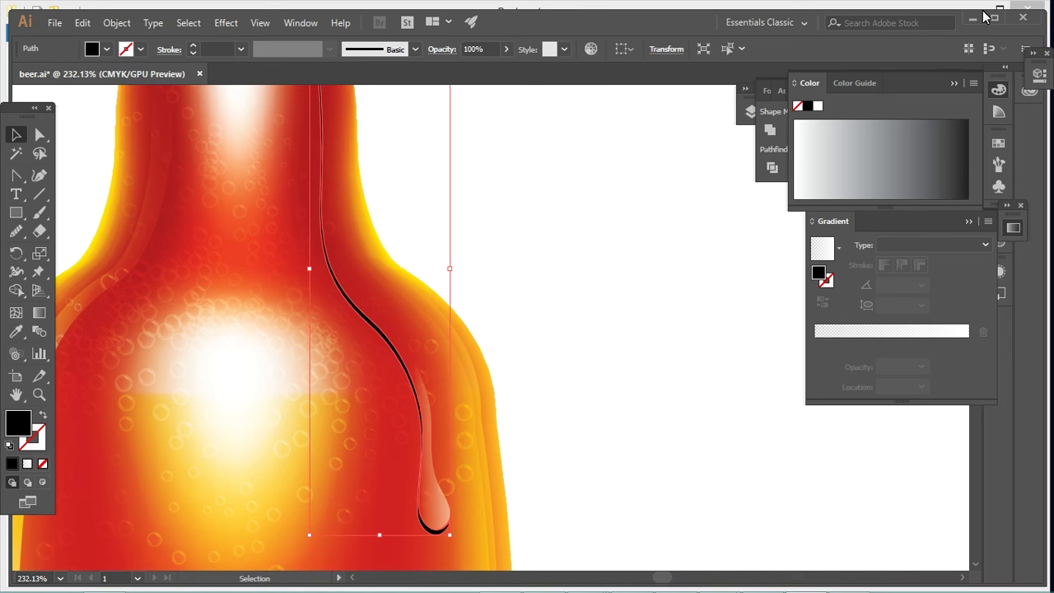
Step: Set the thin edge's transparency to Multiply blend at 39% opacity
left_click(985, 16)
left_click(158, 37)
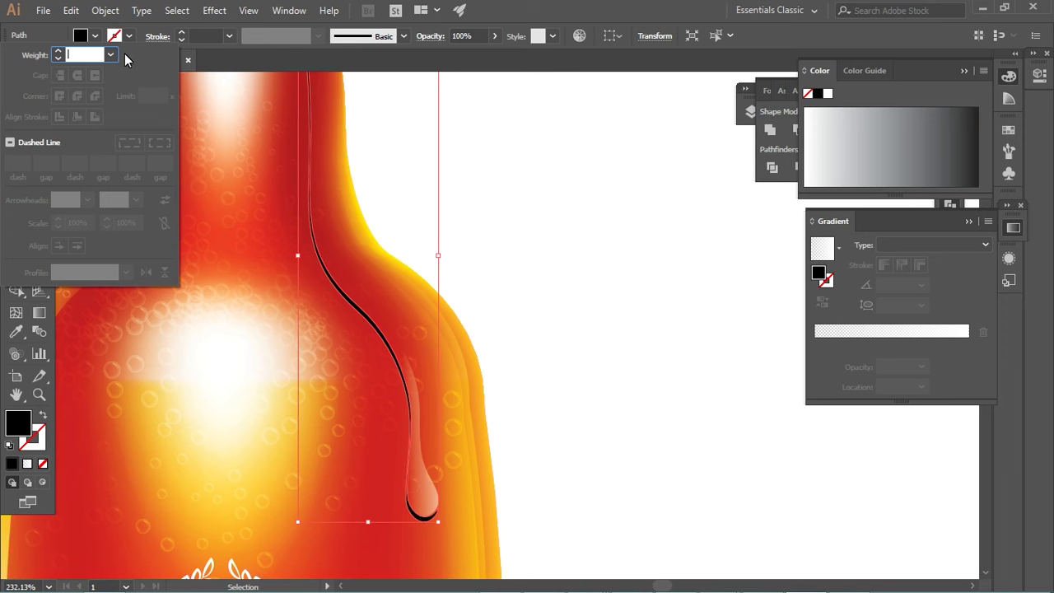
left_click(429, 36)
left_click(305, 61)
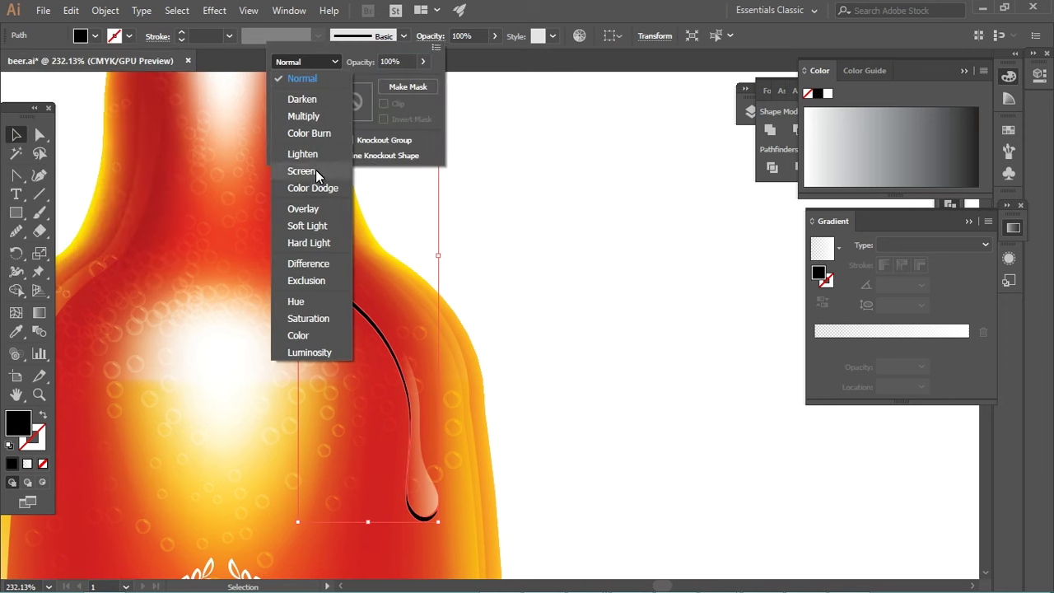
left_click(317, 228)
left_click(312, 62)
left_click(312, 116)
left_click(422, 61)
left_click_drag(410, 84, 387, 86)
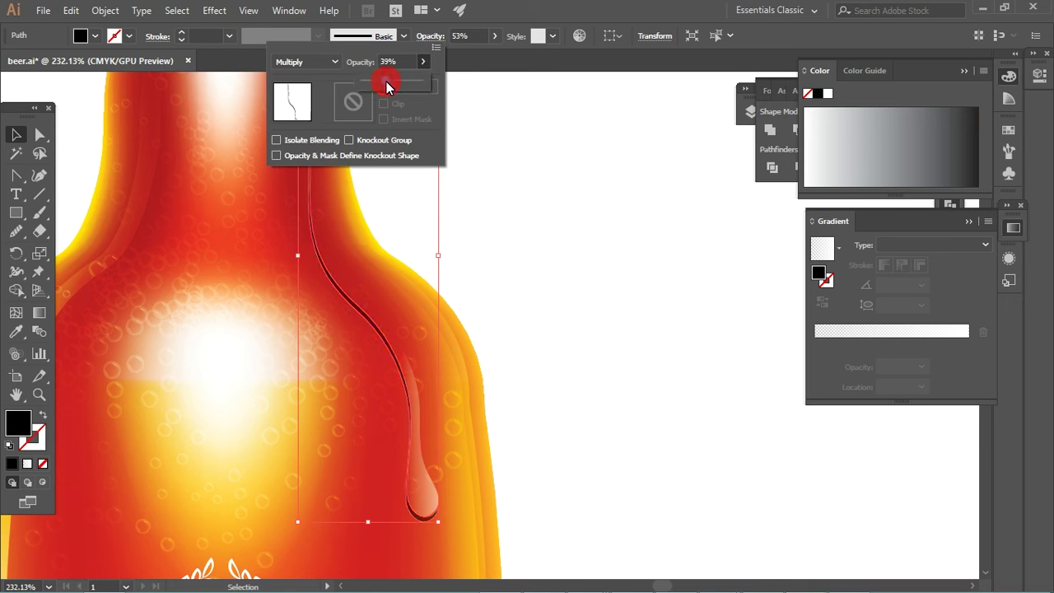
left_click(537, 288)
Step: Apply the white gradient to the white drip highlight
left_click(419, 429)
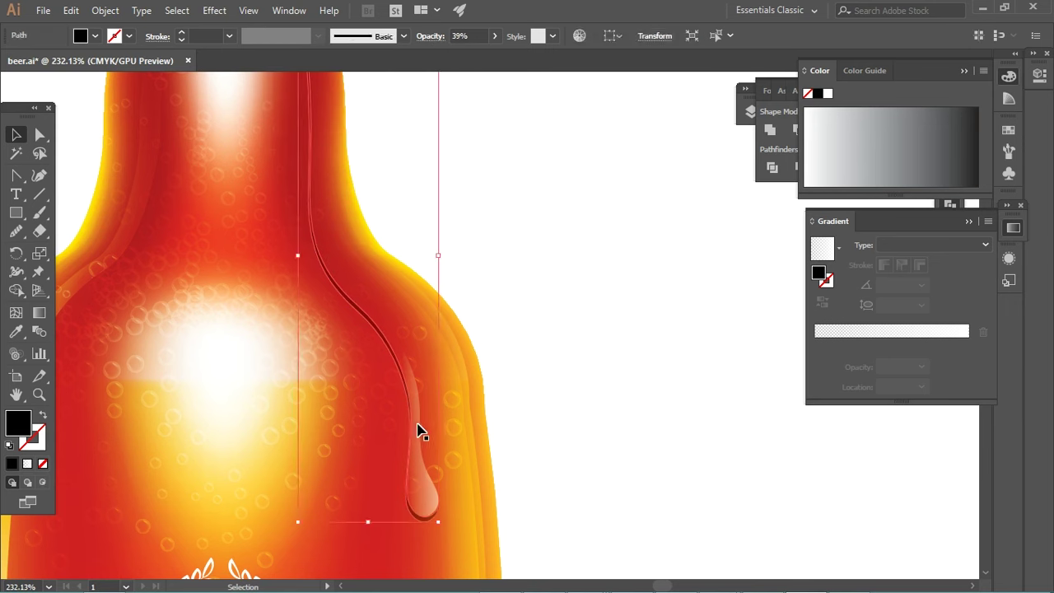
key("period")
left_click(39, 312)
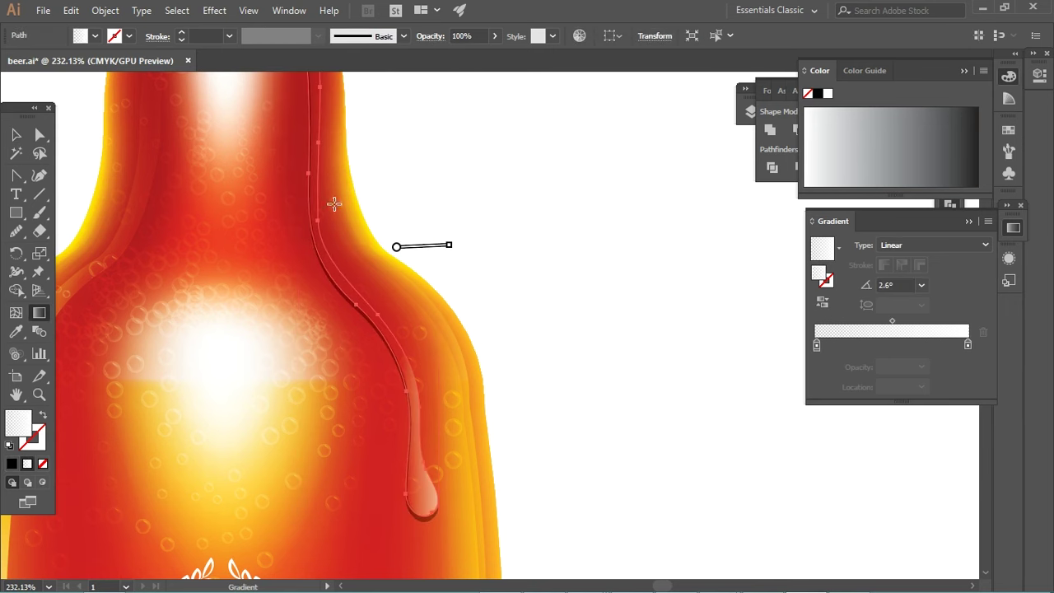
Step: Redirect the drip's gradient so it runs down the drip's length
left_click_drag(355, 266, 322, 320)
left_click_drag(372, 165, 354, 492)
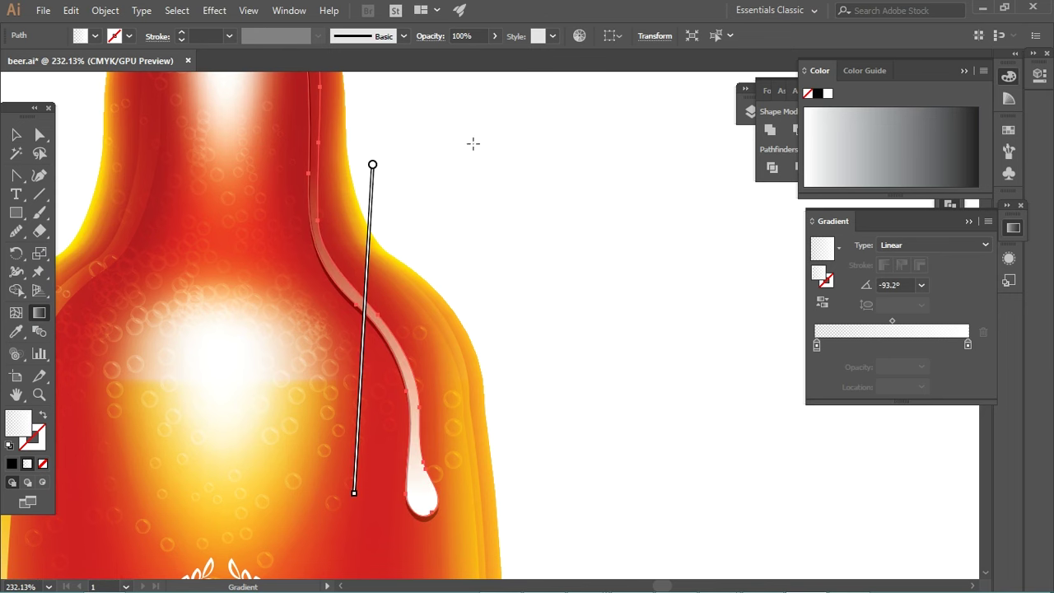
left_click_drag(345, 448, 366, 266)
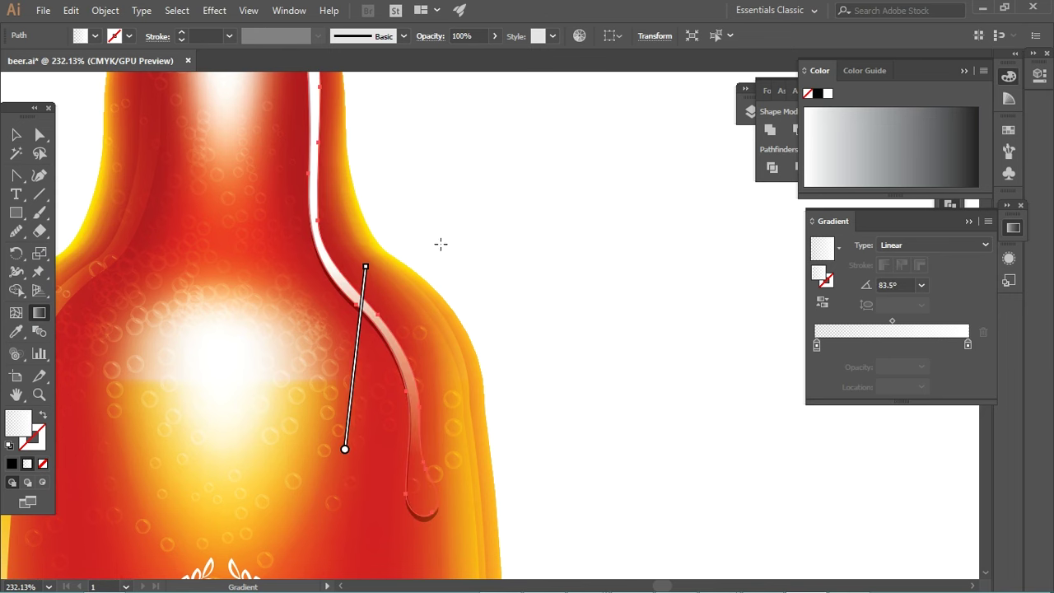
left_click_drag(353, 354, 376, 170)
left_click_drag(364, 262, 372, 194)
mouse_move(367, 242)
left_mouse_down()
mouse_move(348, 423)
mouse_move(437, 483)
mouse_move(348, 505)
left_mouse_up()
left_click_drag(364, 363, 449, 428)
left_click_drag(378, 445, 392, 459)
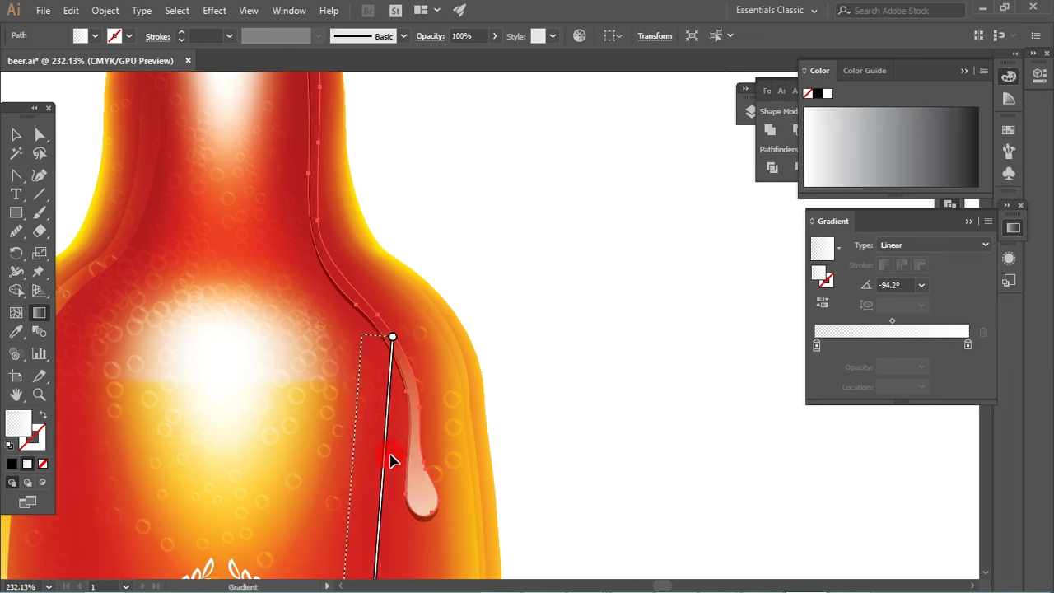
key("v")
left_click(510, 189)
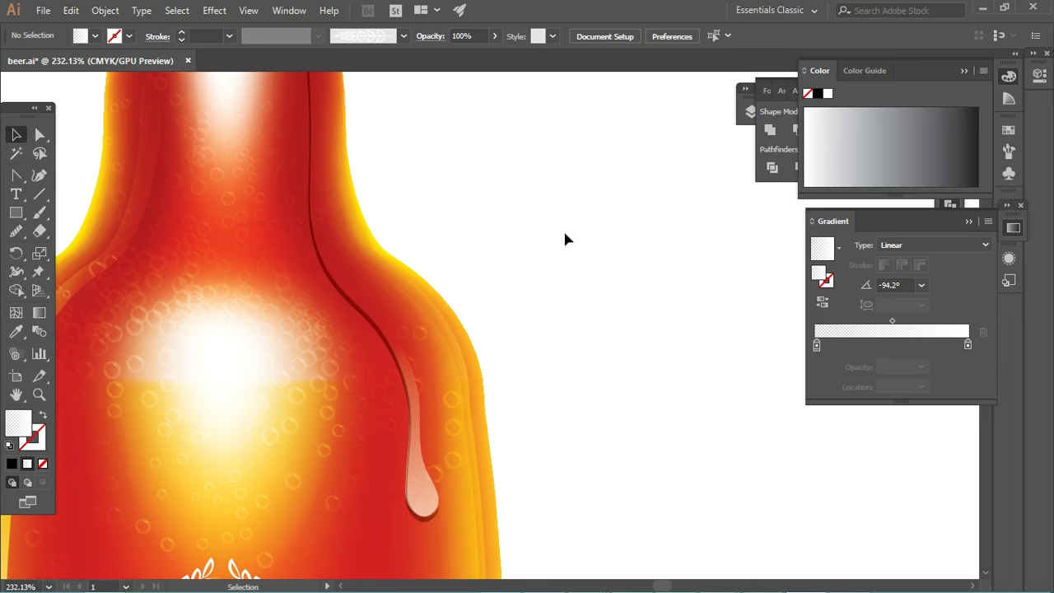
Step: Zoom to the neck at 150% and erase the upper part of the thin dark edge
key("ctrl+1")
key("ctrl+equal")
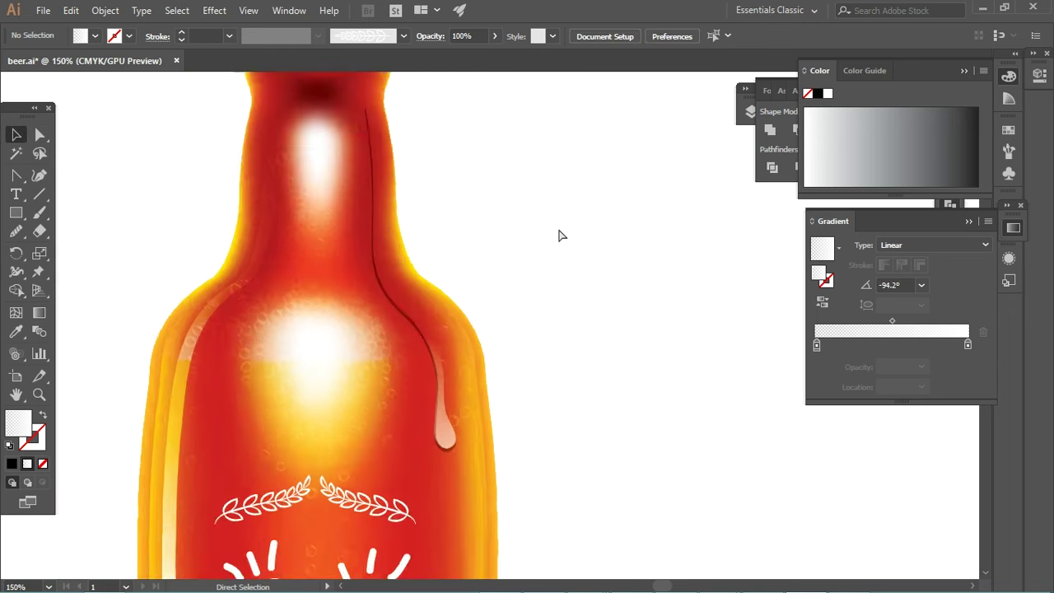
left_click_drag(422, 199, 433, 256)
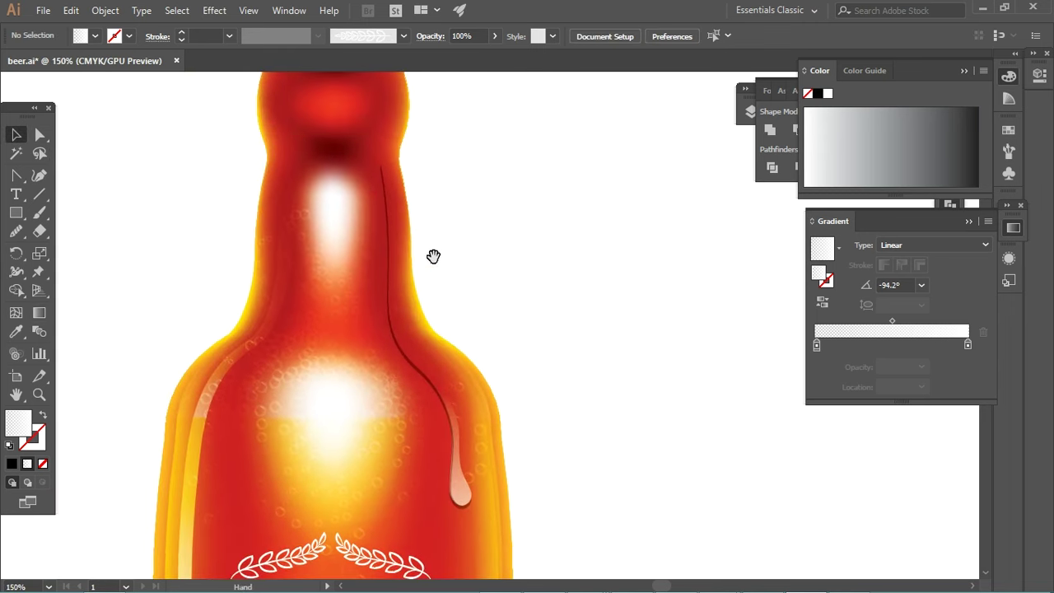
left_click(390, 244)
key("shift+e")
scroll(412, 206, "up", 1)
left_click_drag(315, 140, 461, 306)
key("v")
left_click(193, 215)
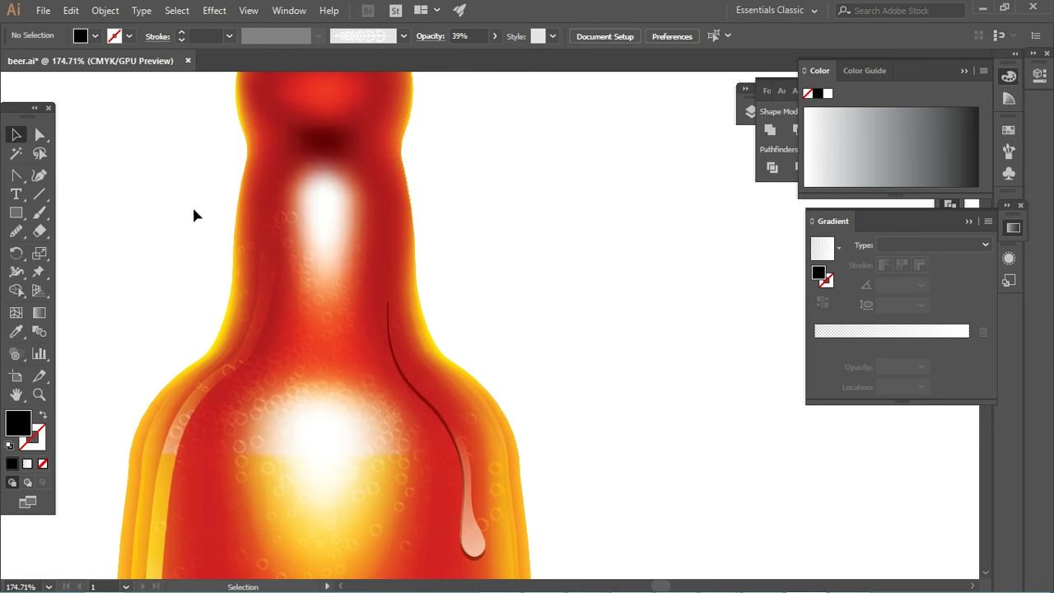
Step: Give the thin edge a linear gradient from transparent to black
left_click(405, 321)
scroll(461, 297, "down", 3)
left_click(418, 308)
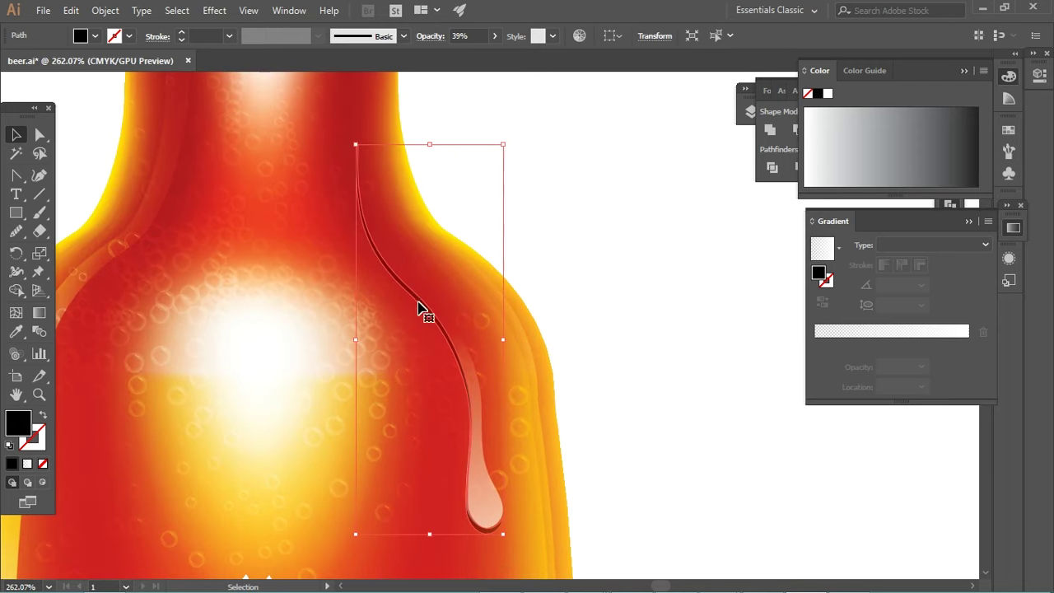
left_click(905, 244)
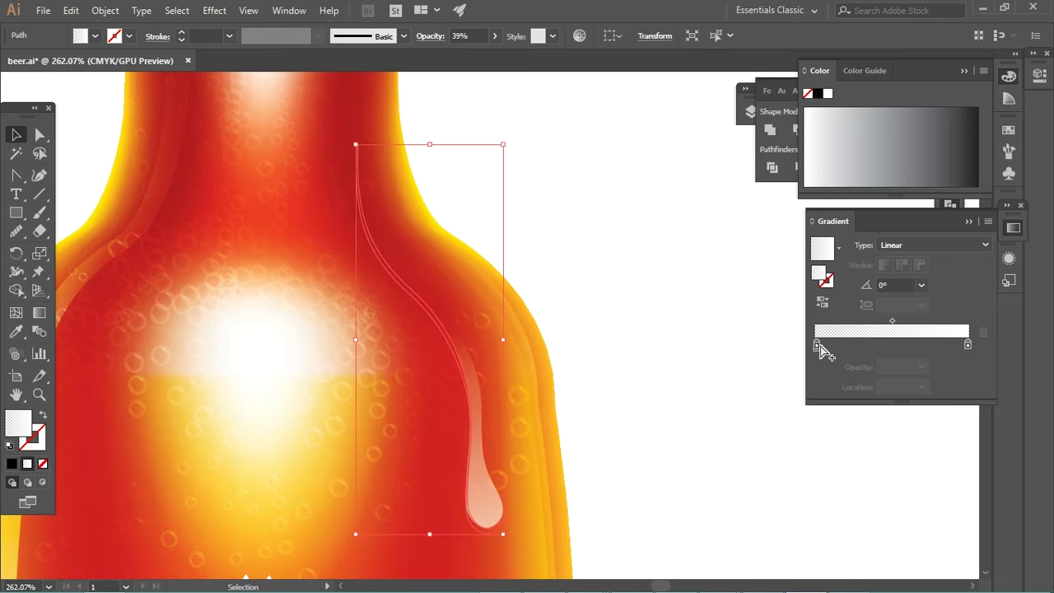
left_click(814, 344)
left_click_drag(816, 345, 806, 353)
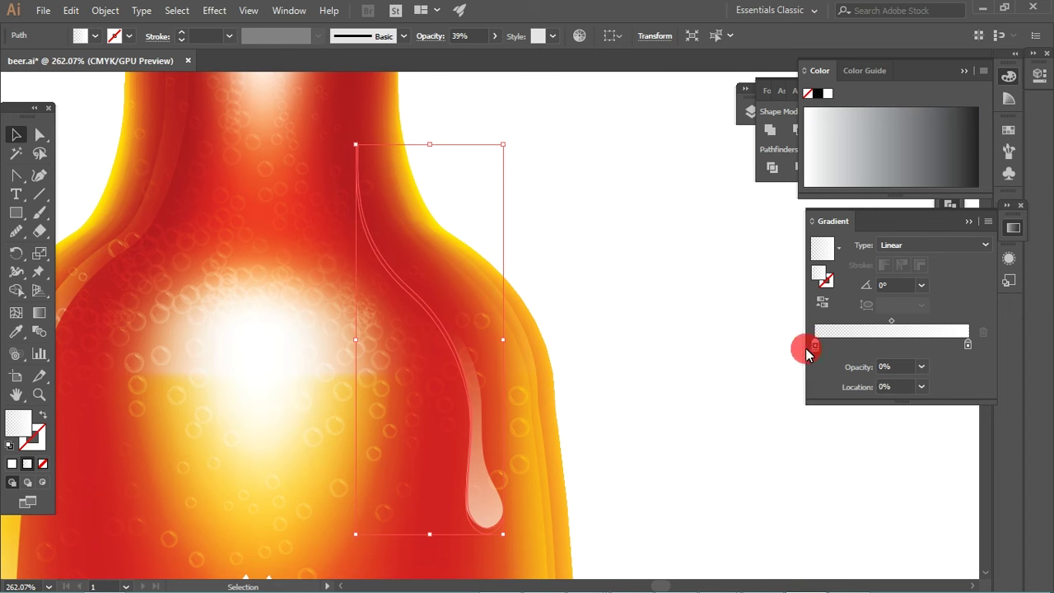
double_click(816, 345)
double_click(965, 344)
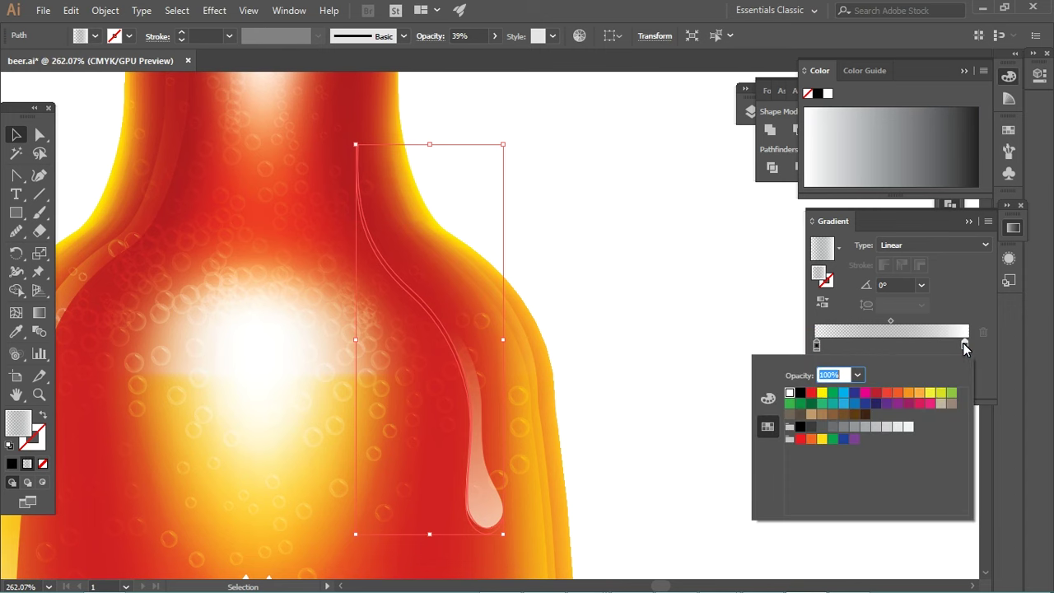
left_click(803, 393)
left_click(427, 465)
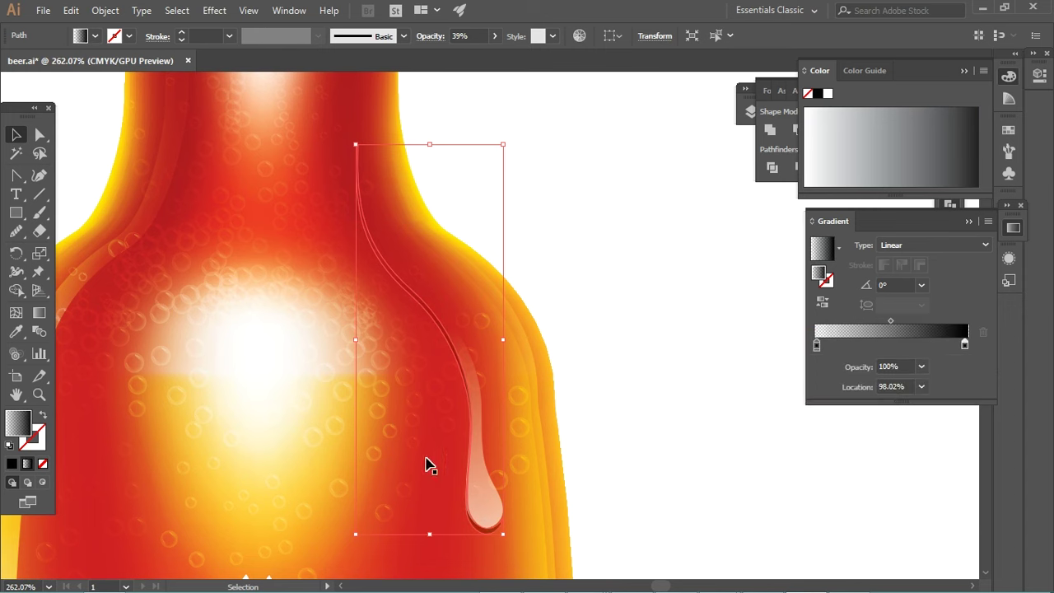
Step: Angle the edge's gradient to -75° along the edge, then zoom out
left_click(46, 312)
left_click_drag(424, 328, 464, 537)
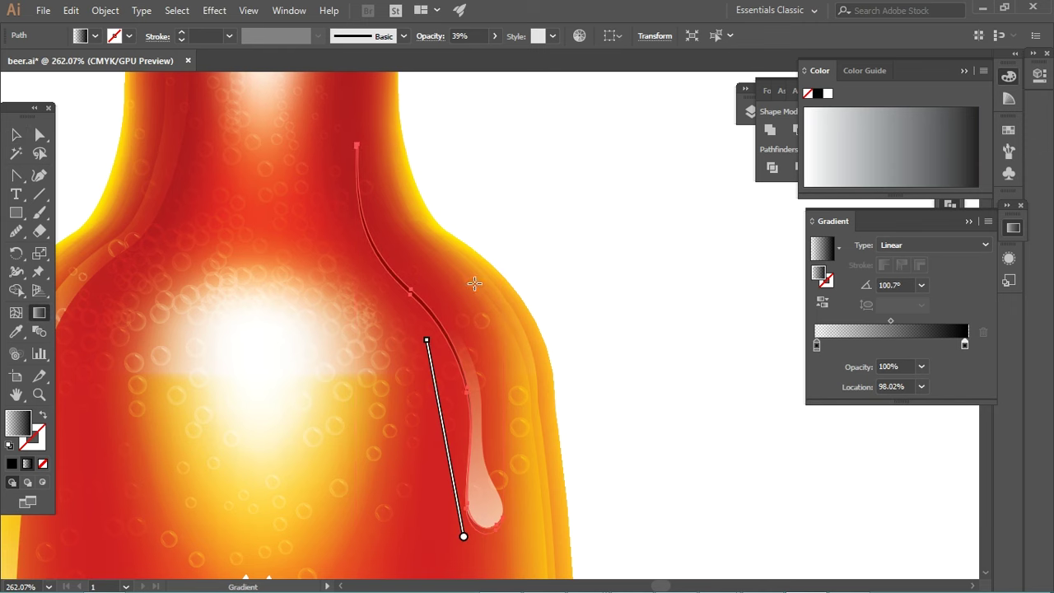
left_click_drag(405, 267, 450, 436)
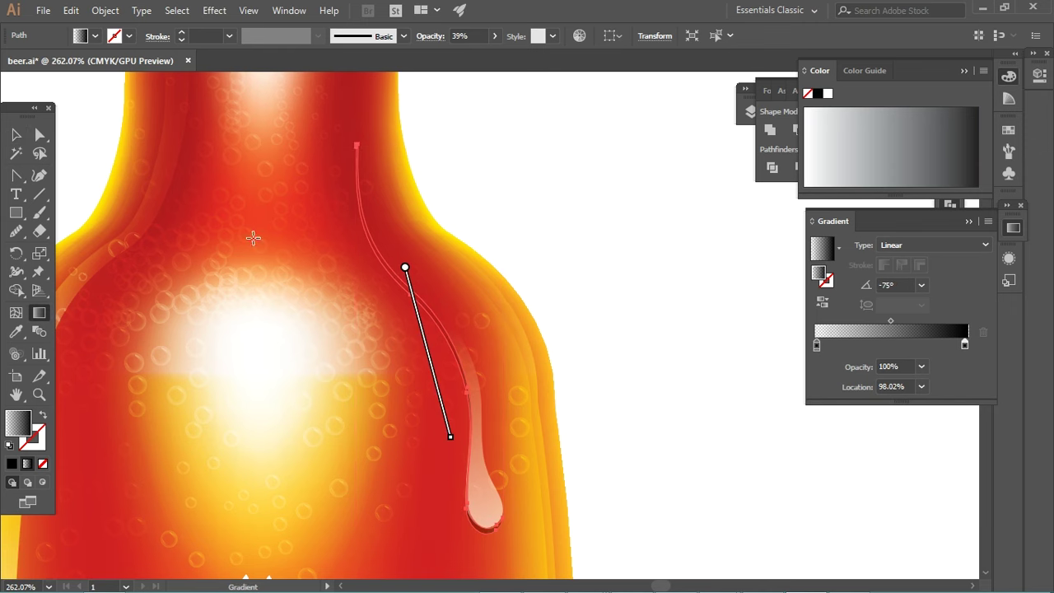
left_click(16, 134)
left_click(578, 182)
left_click(555, 207, "ctrl+alt")
left_click(444, 169, "ctrl+alt")
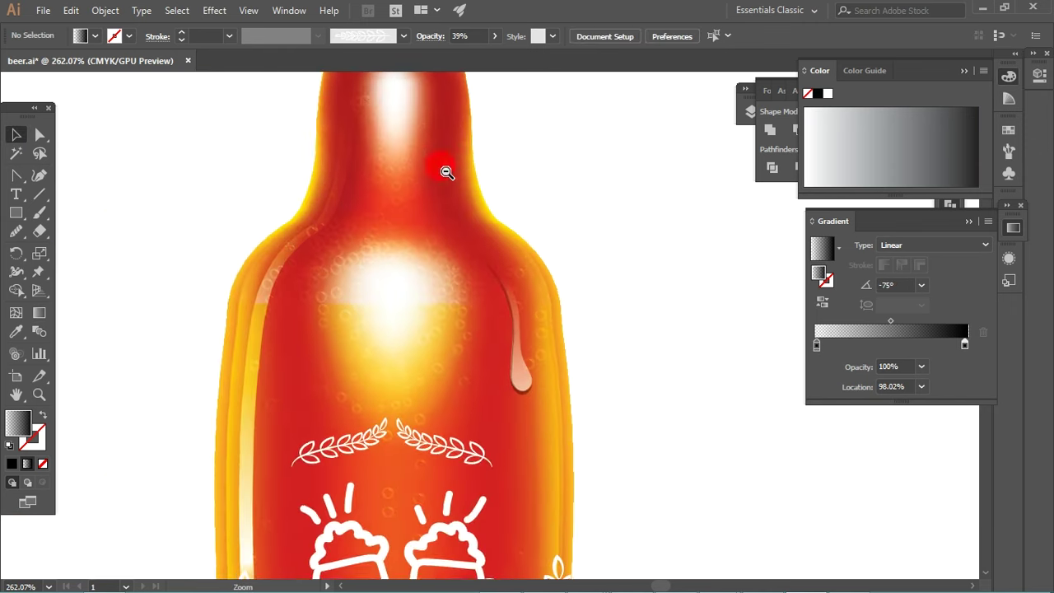
scroll(535, 362, "up", 5)
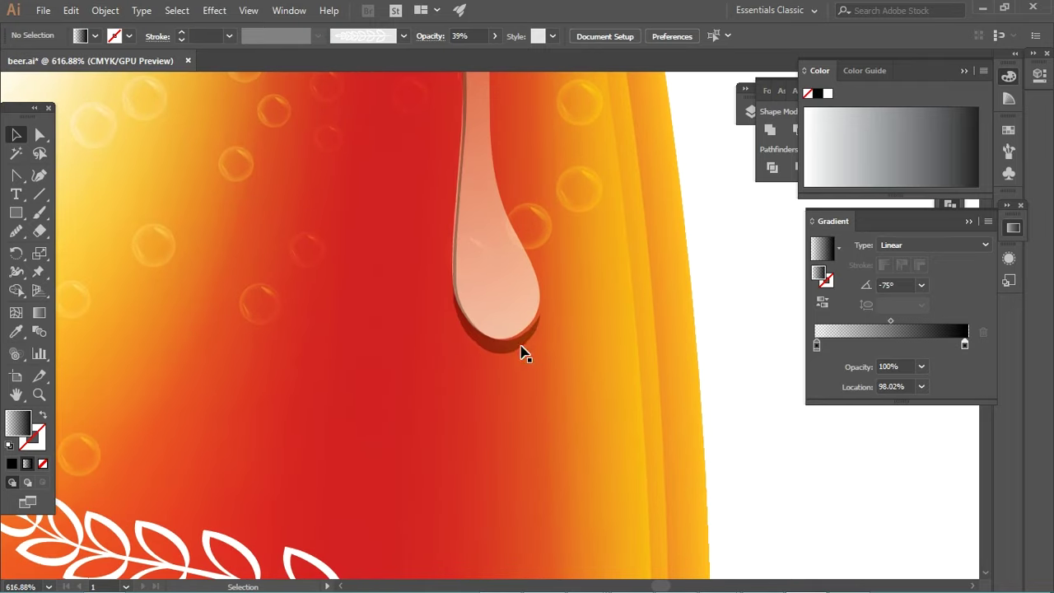
Step: Seat the dark shadow under the drip and add a small white oval in its bulb
mouse_move(524, 352)
left_mouse_down()
mouse_move(500, 348)
mouse_move(515, 348)
left_mouse_up()
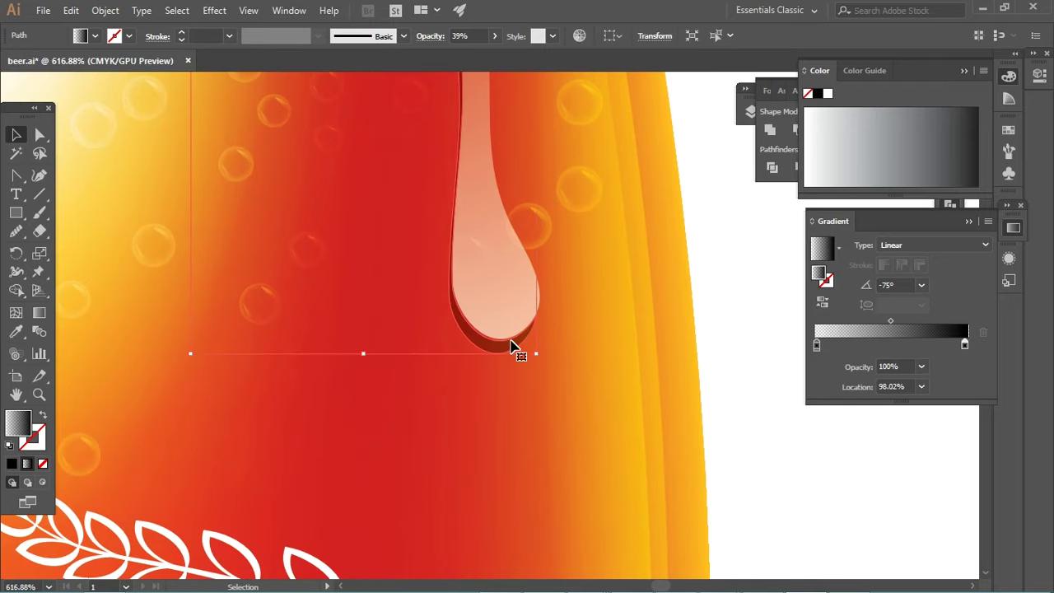
scroll(576, 362, "up", 2)
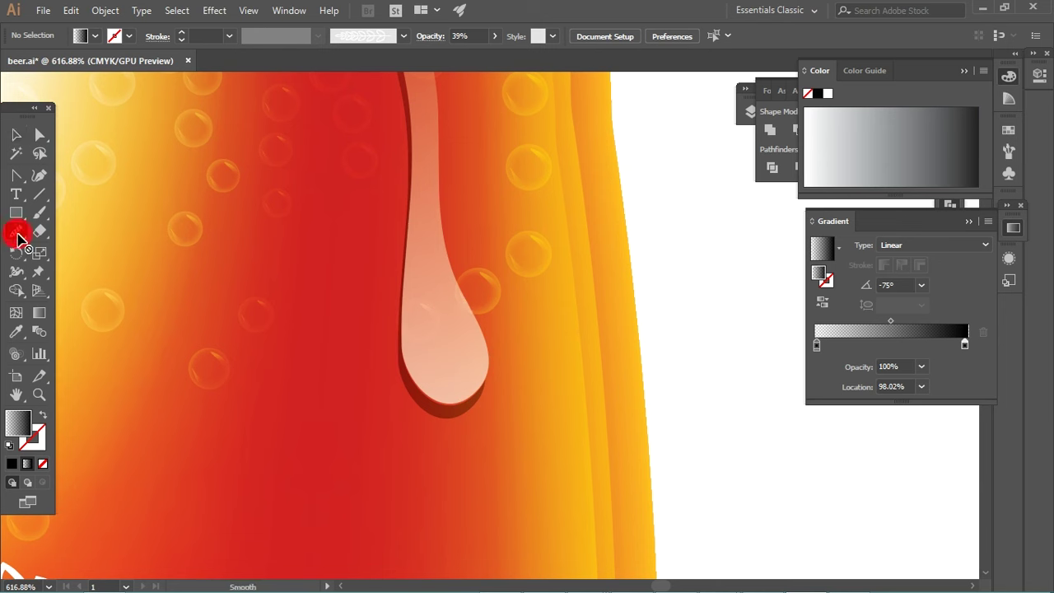
left_click_drag(16, 230, 62, 250)
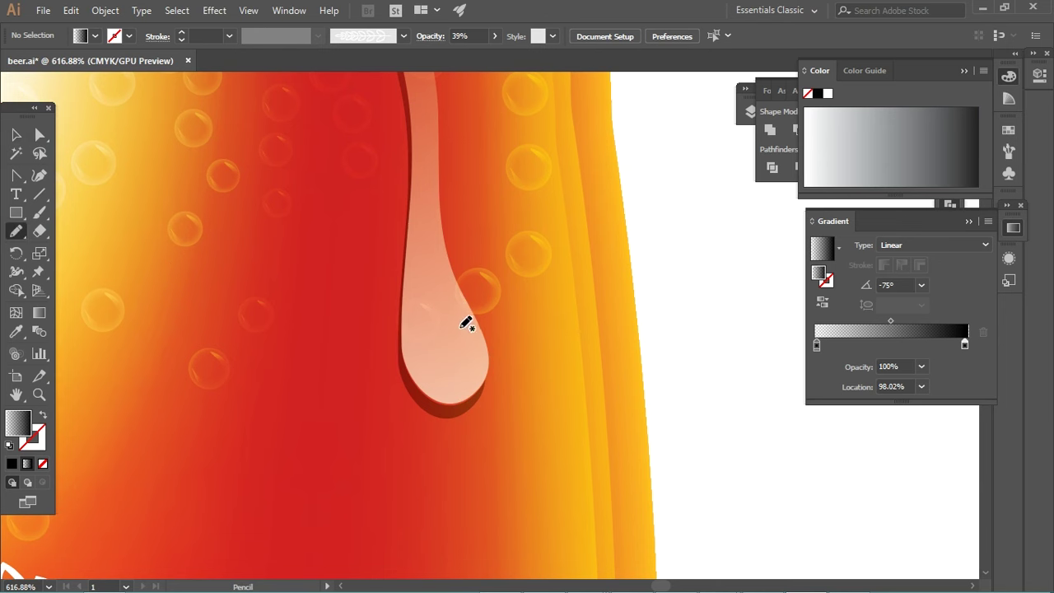
mouse_move(475, 347)
left_mouse_down()
mouse_move(470, 387)
mouse_move(487, 343)
left_mouse_up()
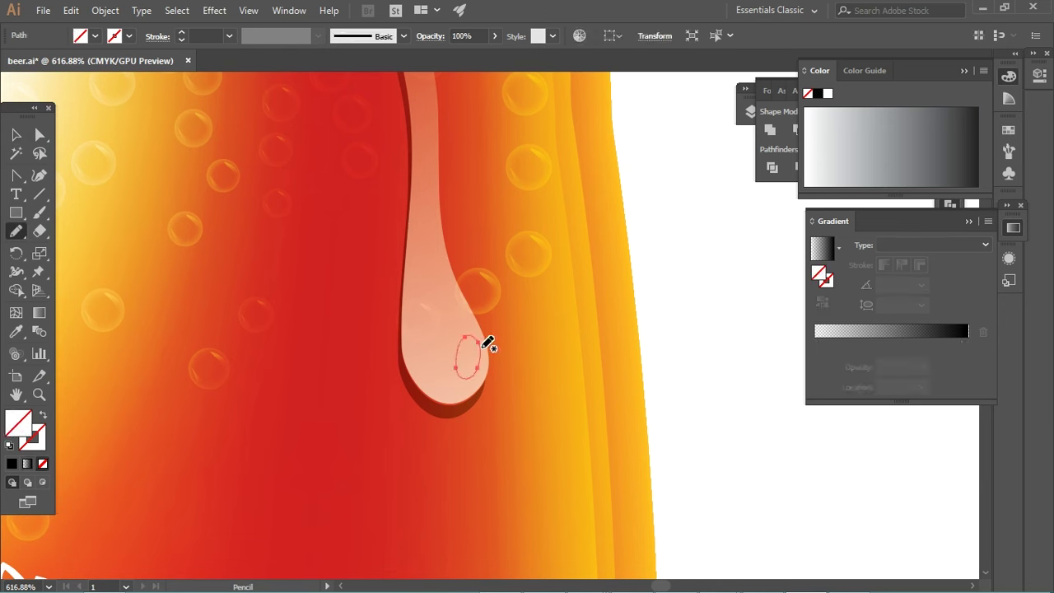
key("i")
left_click(679, 299)
key("v")
Step: Draw a thin freehand white streak down the drip's stem
key("ctrl+shift+a")
left_click_drag(453, 252, 410, 341)
key("n")
mouse_move(384, 167)
left_mouse_down()
mouse_move(388, 298)
mouse_move(402, 200)
left_mouse_up()
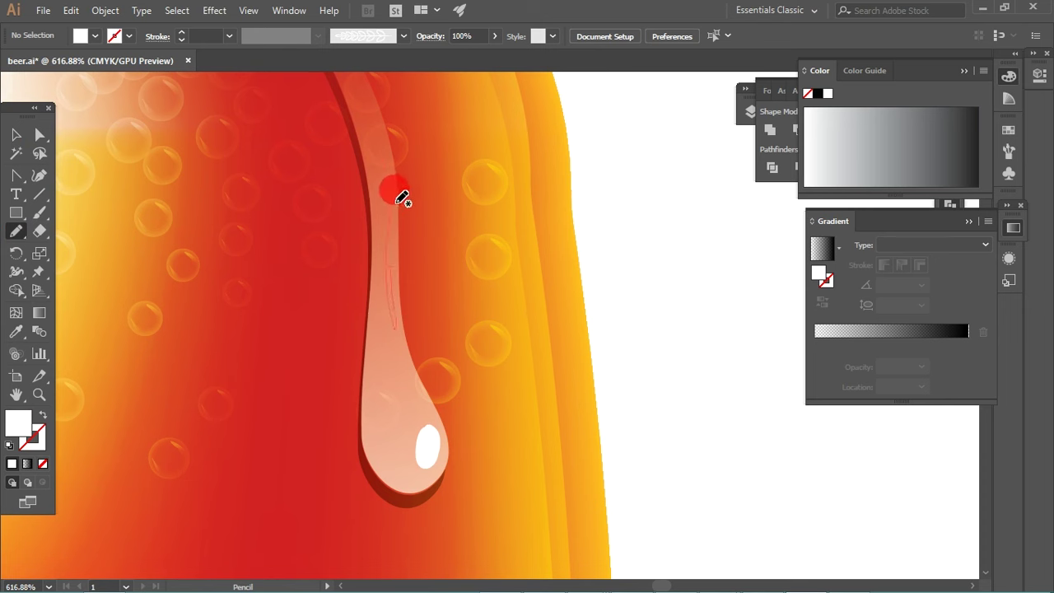
left_click_drag(402, 197, 388, 147)
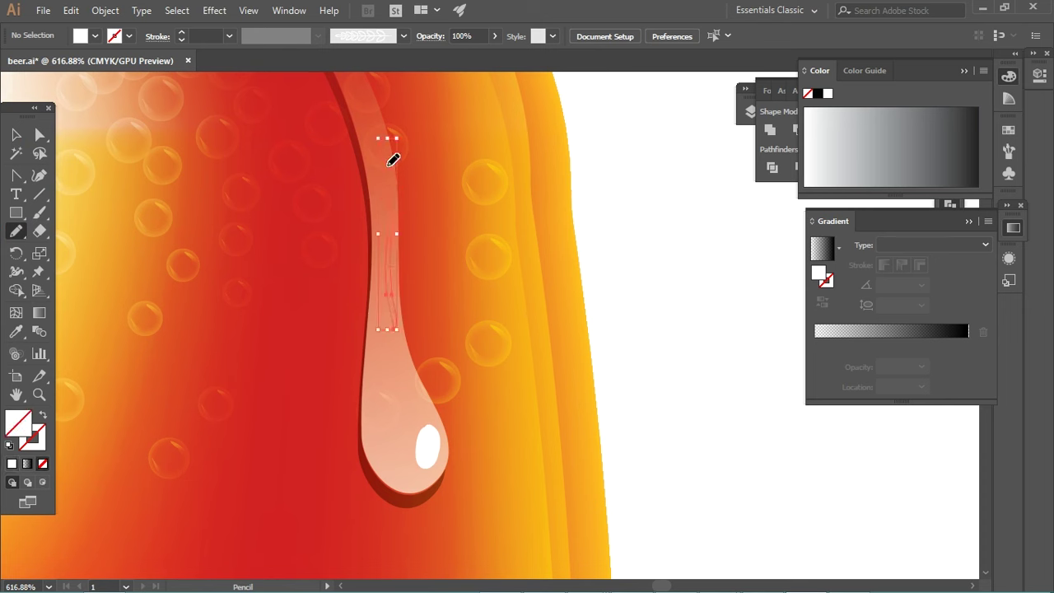
key("i")
left_click(588, 232)
Step: Smooth the white streak with the Smooth Tool and zoom out to the label
left_click_drag(16, 230, 94, 266)
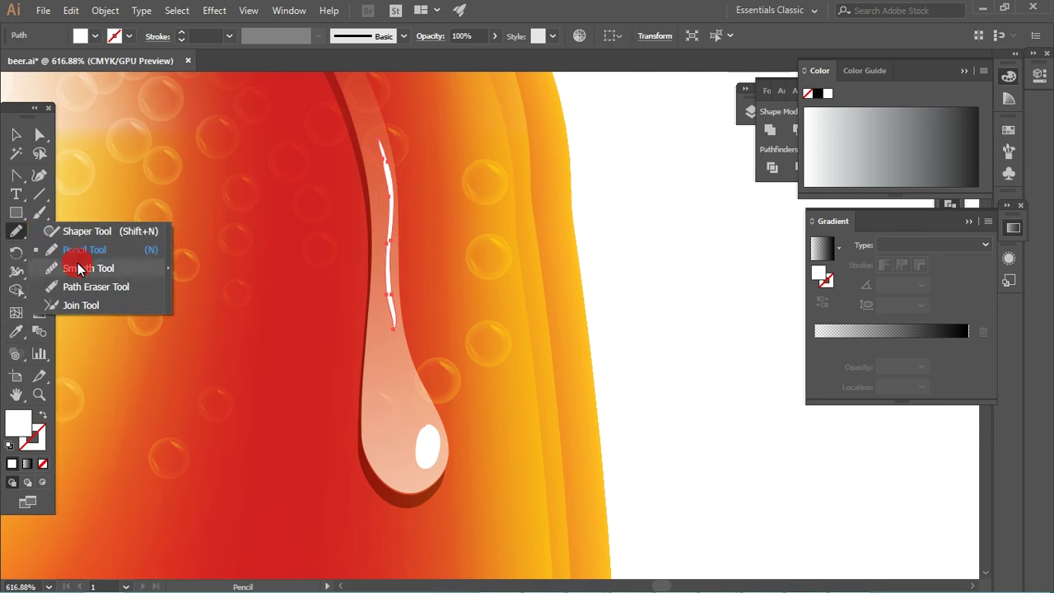
left_click_drag(395, 228, 410, 208)
left_click(636, 250)
key("z")
mouse_move(654, 247)
left_mouse_down()
mouse_move(504, 202)
mouse_move(477, 275)
mouse_move(501, 395)
left_mouse_up()
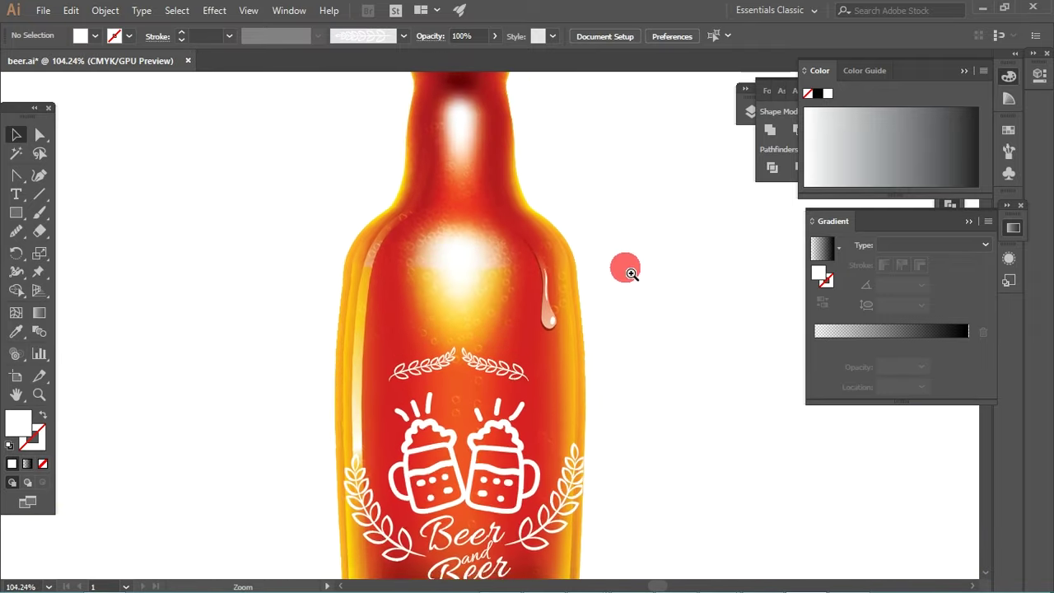
Step: Duplicate the drip and place the copy to the left
left_click_drag(625, 273, 548, 325)
left_click(549, 315)
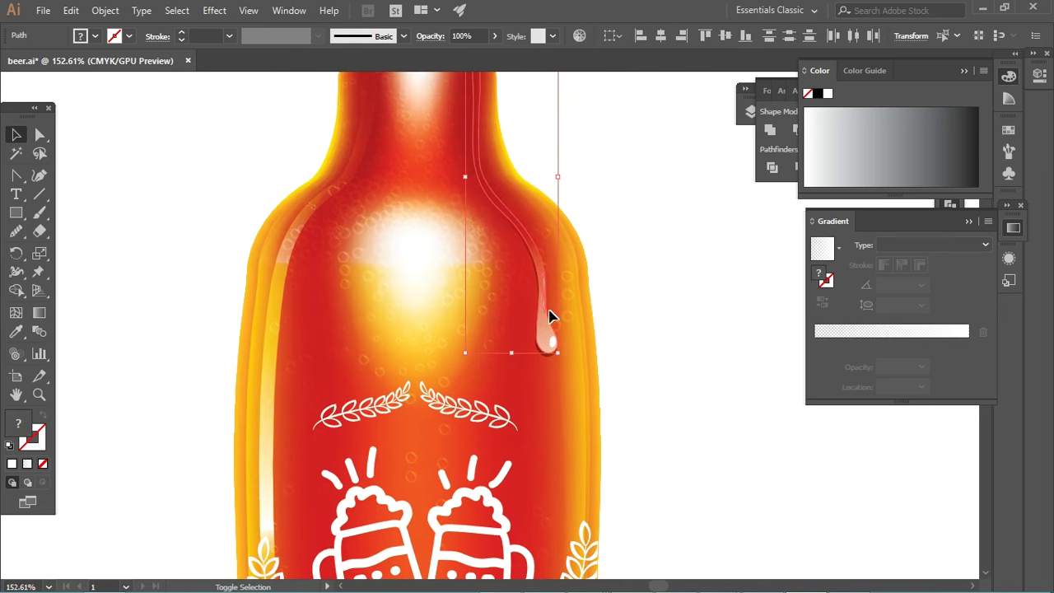
left_click_drag(556, 366, 625, 376)
mouse_move(557, 331)
left_mouse_down()
mouse_move(282, 337)
mouse_move(435, 247)
mouse_move(490, 424)
left_mouse_up()
scroll(329, 284, "down", 3)
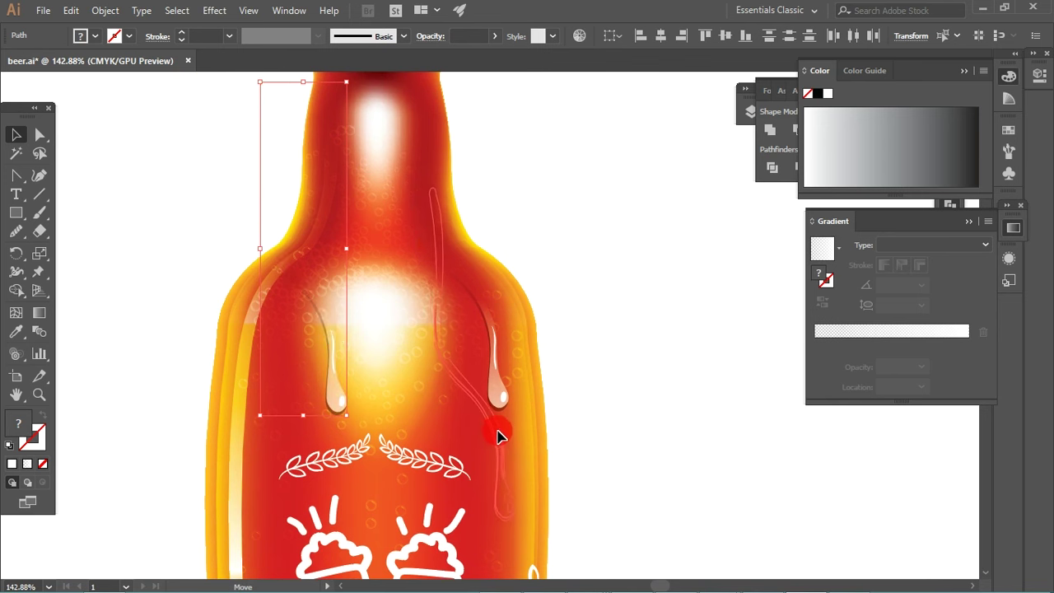
left_click(631, 398)
scroll(632, 397, "down", 4)
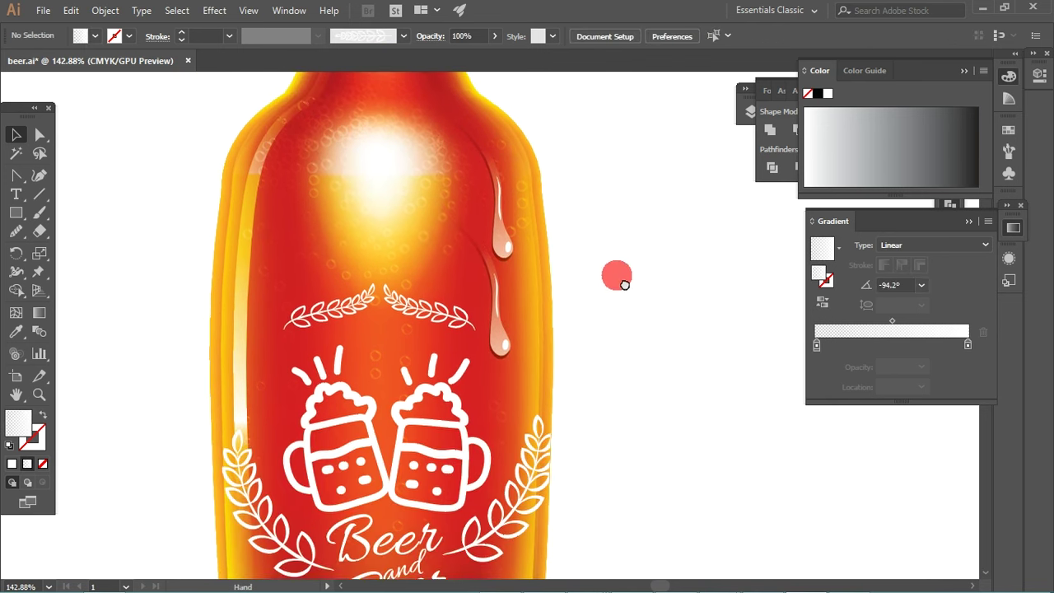
left_click(539, 238)
Step: Move the drip copy onto the bottle neck
left_click(494, 214)
key("ctrl+z")
scroll(440, 384, "up", 3)
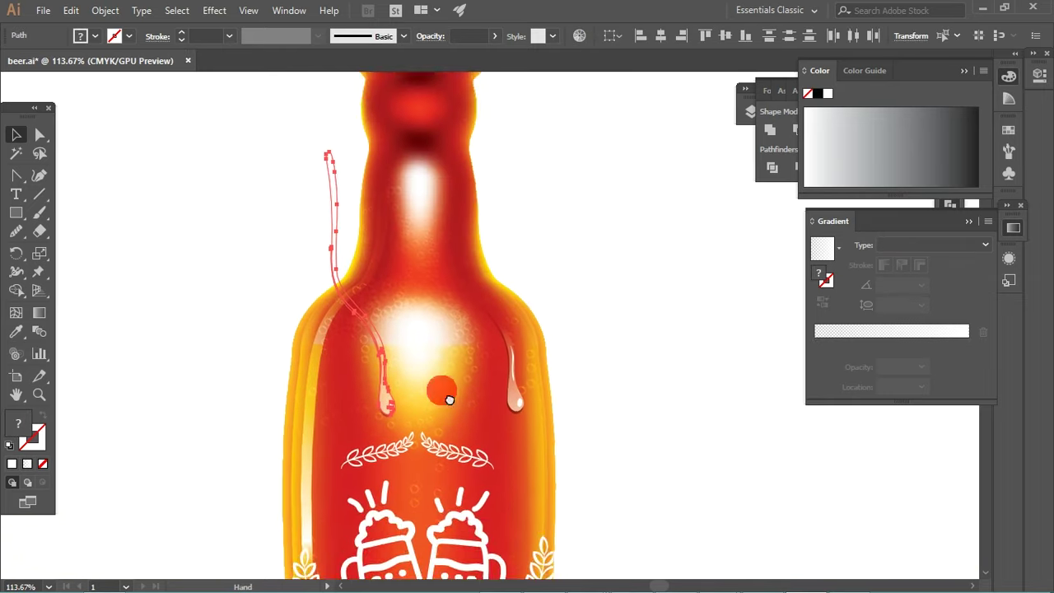
scroll(365, 387, "up", 2)
left_click_drag(364, 387, 441, 211)
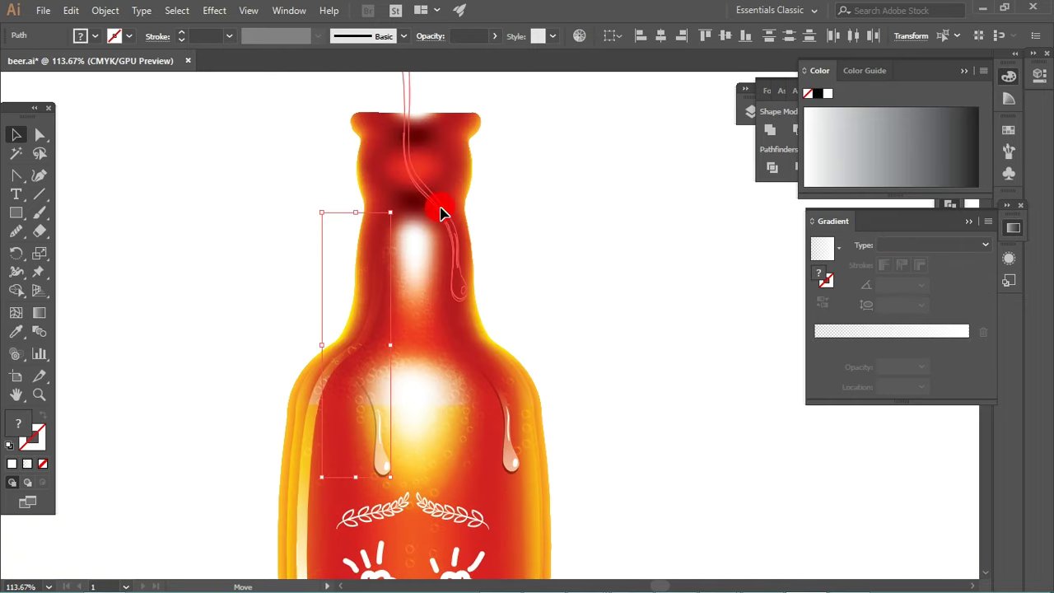
Step: Erase the part of the drip copy sticking out above the neck
left_click(552, 198)
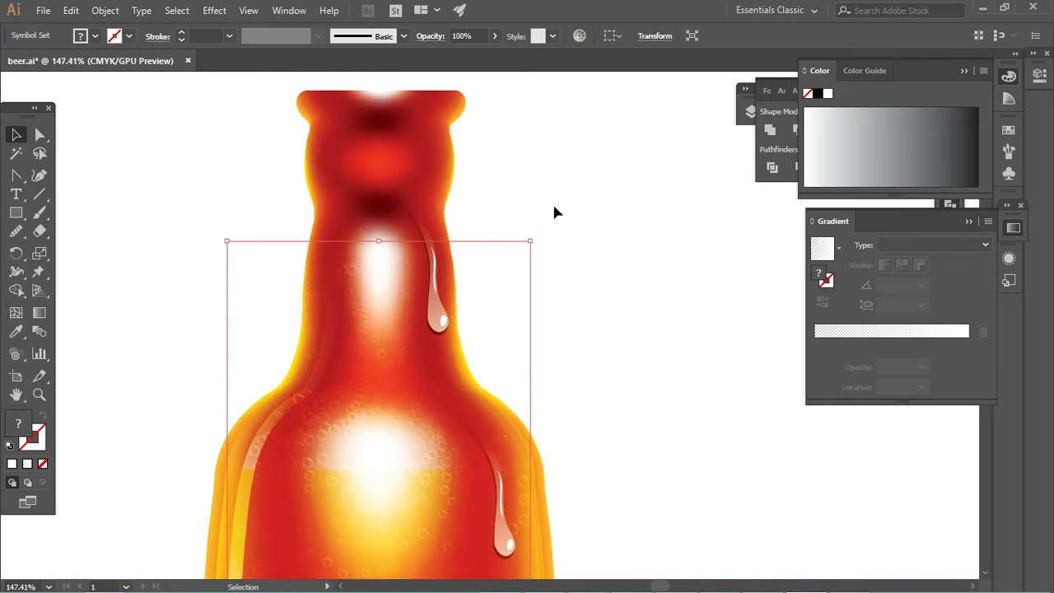
scroll(428, 234, "up", 1)
scroll(432, 243, "up", 2)
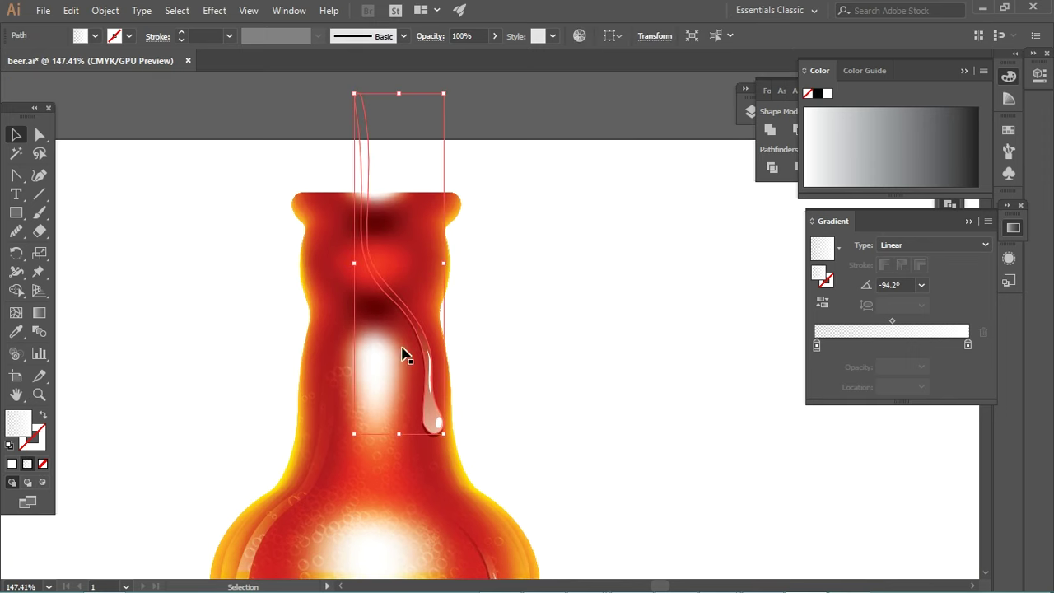
key("ctrl+a")
left_click(38, 231)
mouse_move(260, 88)
left_mouse_down()
mouse_move(580, 332)
mouse_move(614, 336)
left_mouse_up()
Step: Redraw the neck drip's gradient at an angle along its length
key("v")
key("ctrl+shift+a")
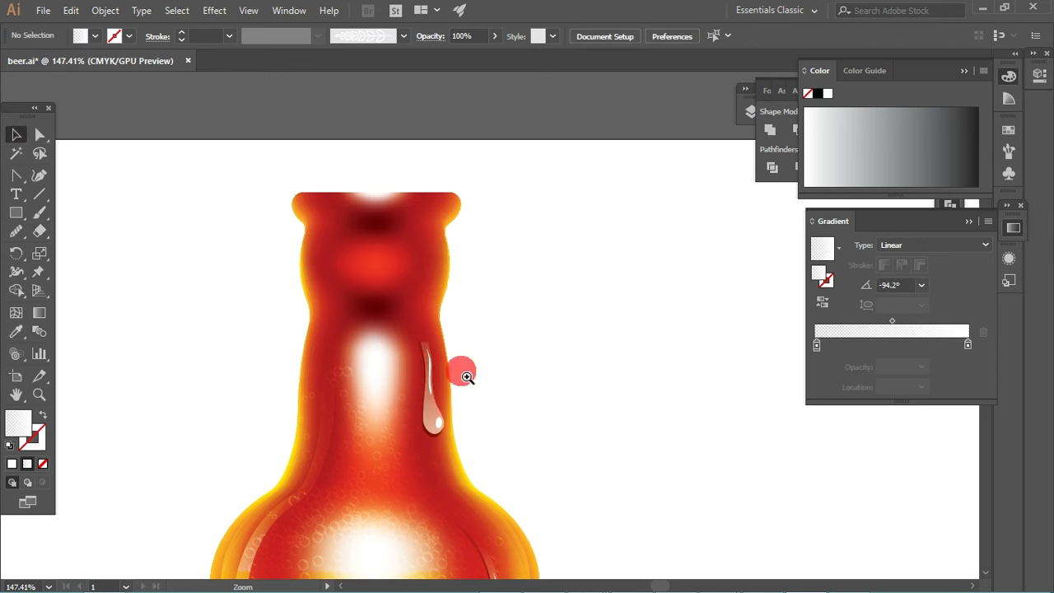
left_click(487, 336, "ctrl")
left_click(453, 353)
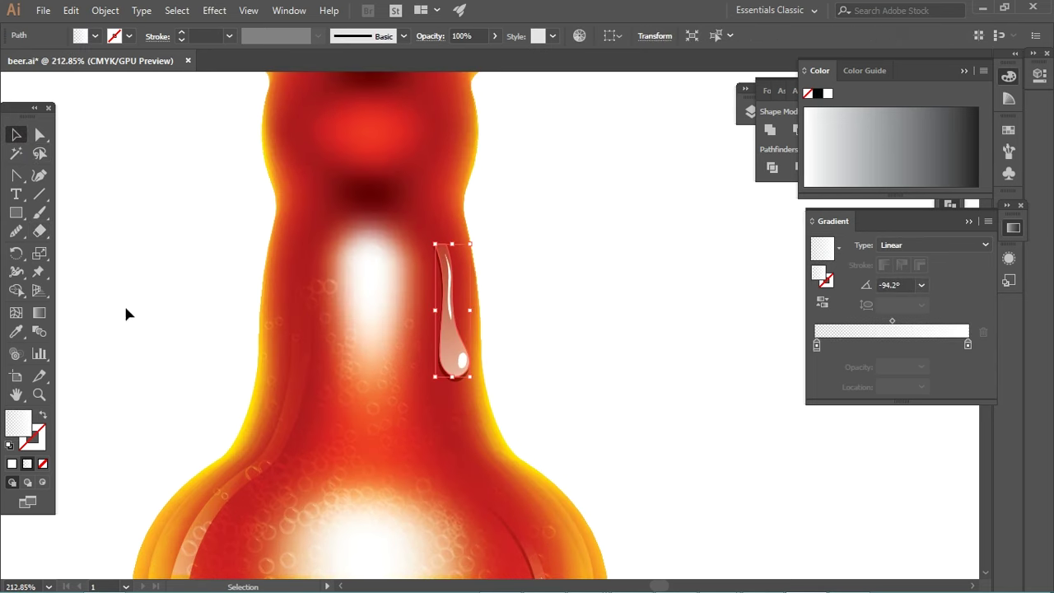
left_click(39, 312)
left_click_drag(458, 212, 442, 448)
left_click_drag(447, 280, 436, 511)
key("ctrl+shift+a")
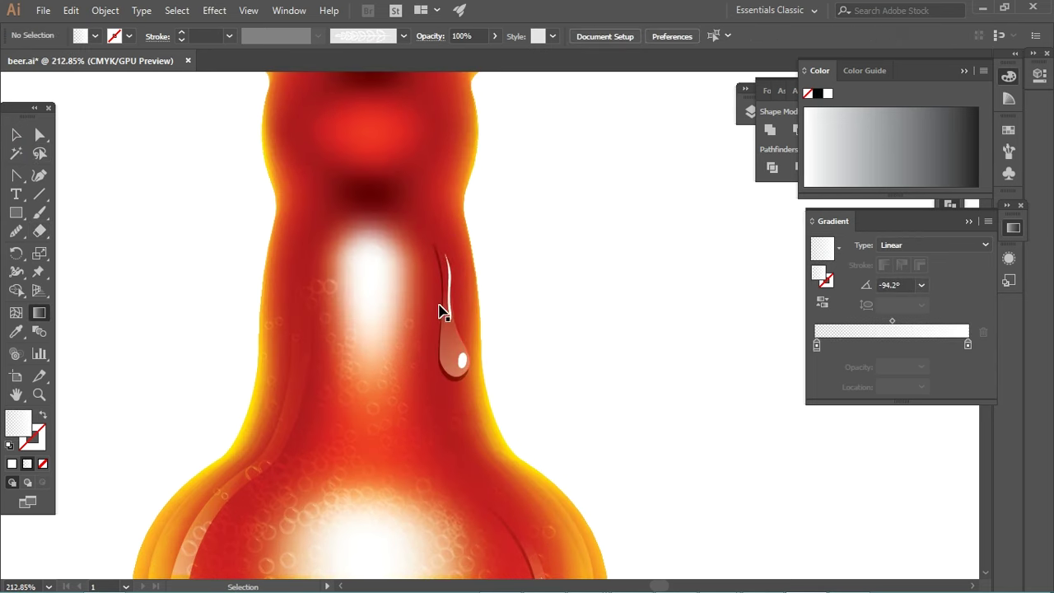
left_click(437, 262)
left_click_drag(395, 165, 466, 417)
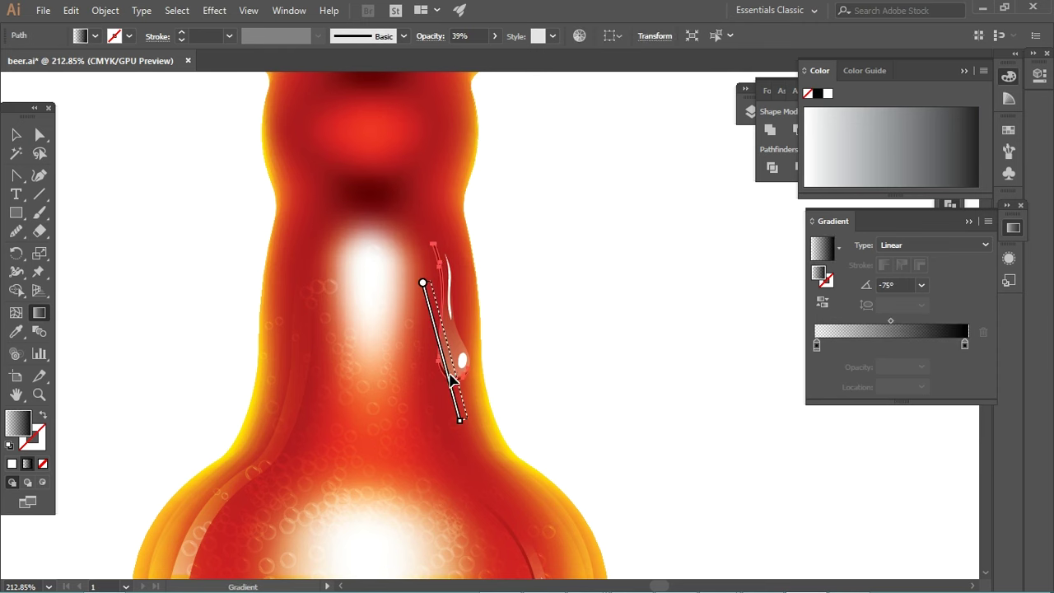
key("v")
left_click(93, 184)
Step: Give the white highlight streak a vertical gradient running down it
scroll(376, 242, "down", 5)
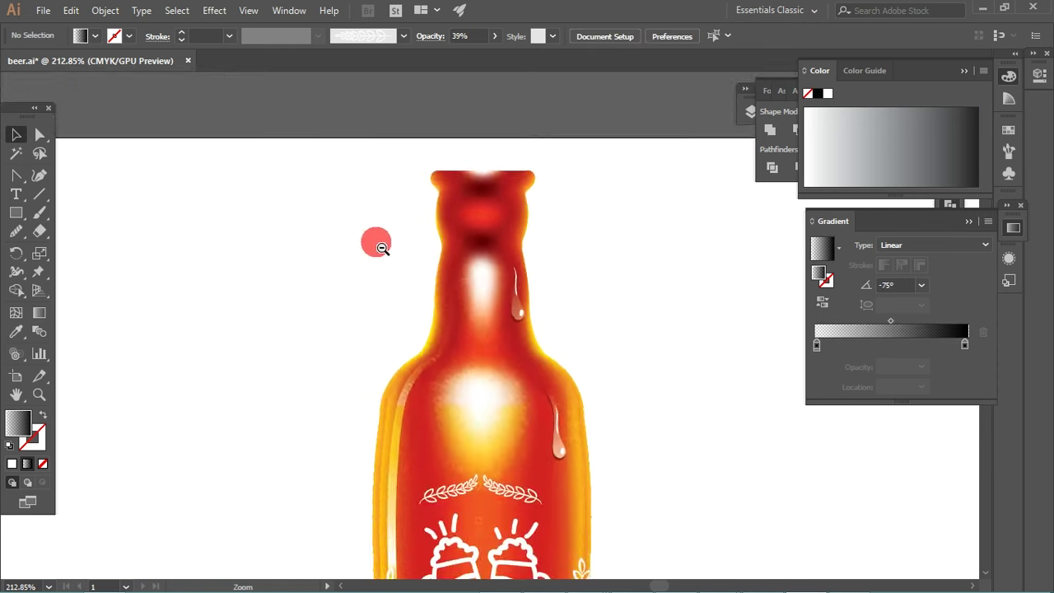
scroll(489, 301, "up", 6)
left_click(407, 317)
key("i")
left_click(417, 362)
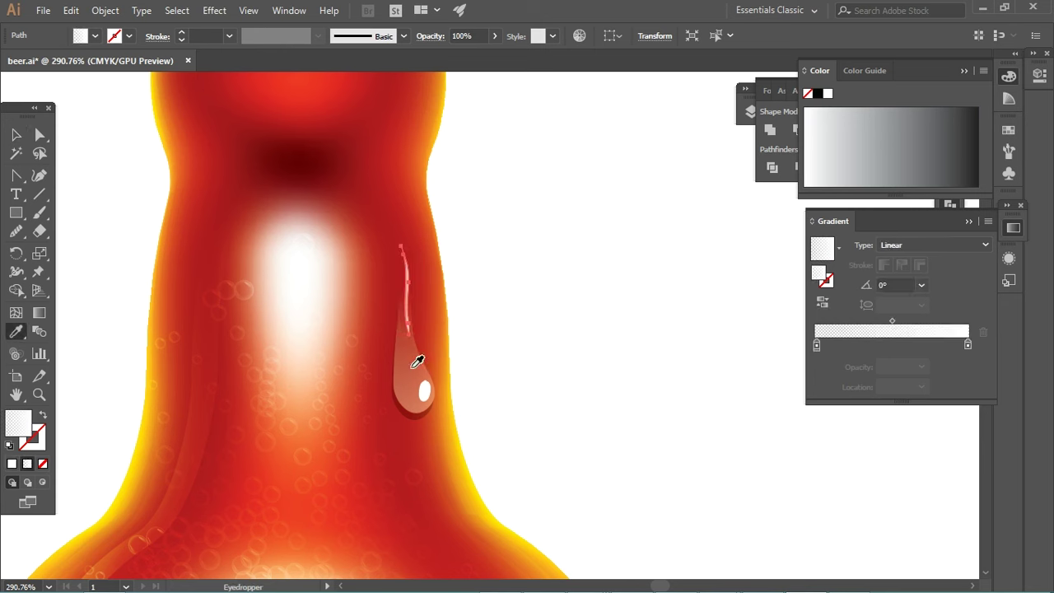
left_click(17, 135)
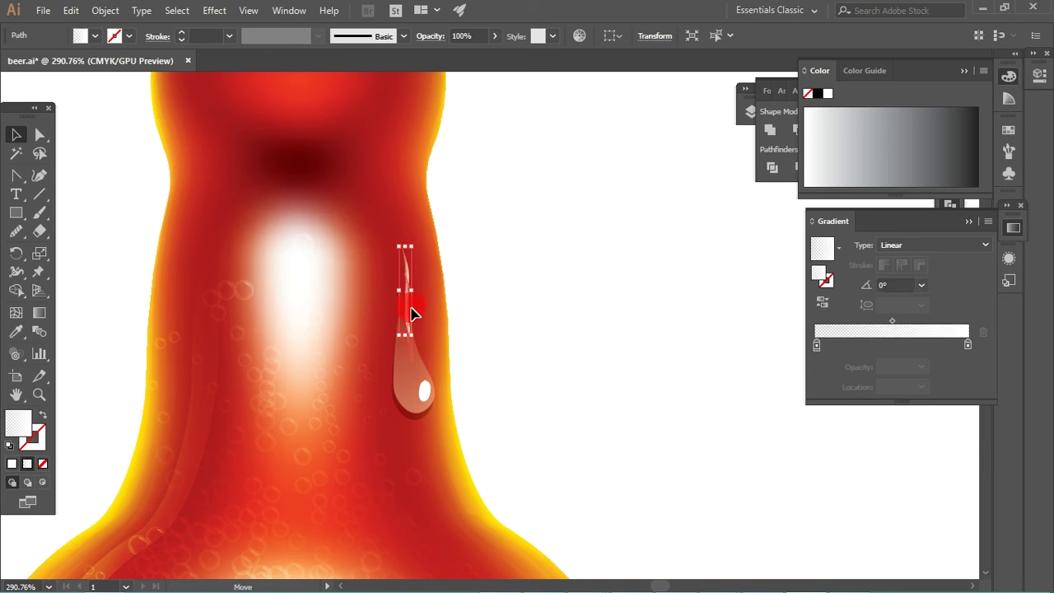
key("ctrl+z")
left_click(39, 313)
left_click_drag(400, 247, 404, 332)
key("v")
left_click(502, 300)
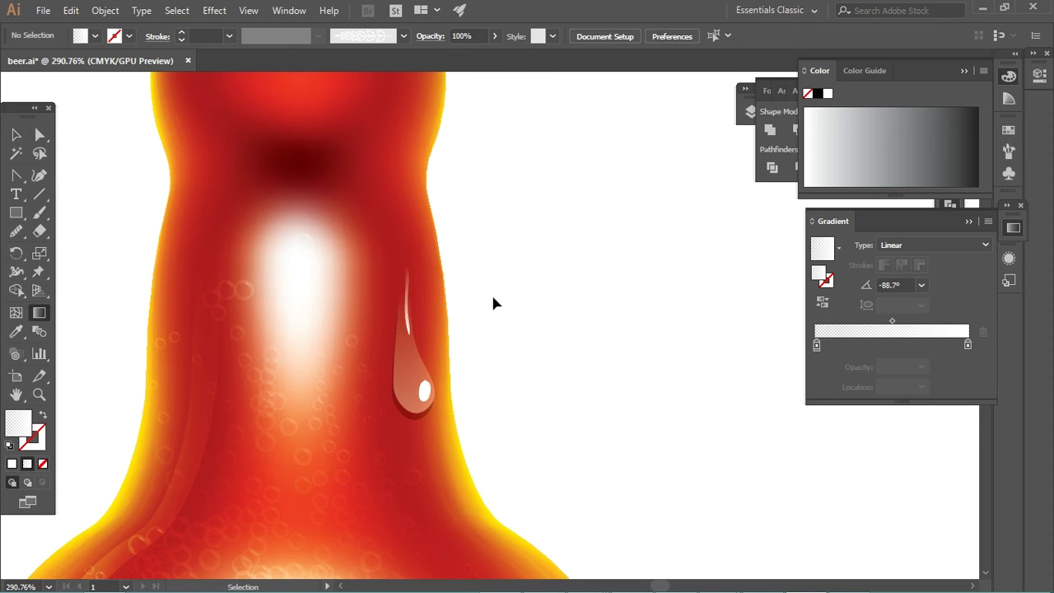
Step: Zoom out to the whole bottle and expand Layer 1 in Layers
key("v")
left_click(412, 329)
left_click(505, 334)
key("ctrl+minus")
key("ctrl+minus")
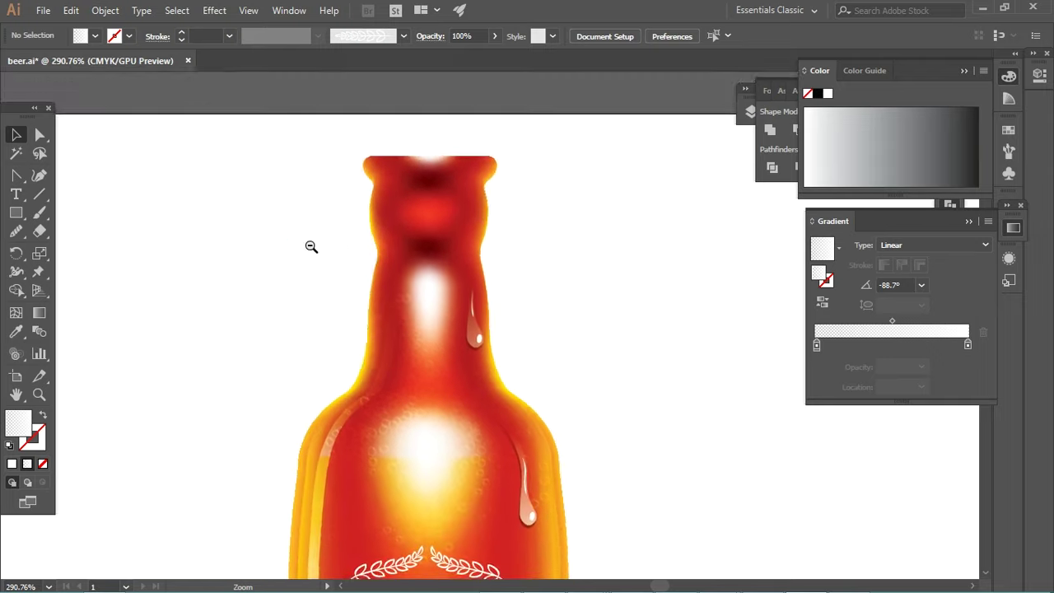
left_click(312, 246, "alt")
left_click(294, 216, "alt")
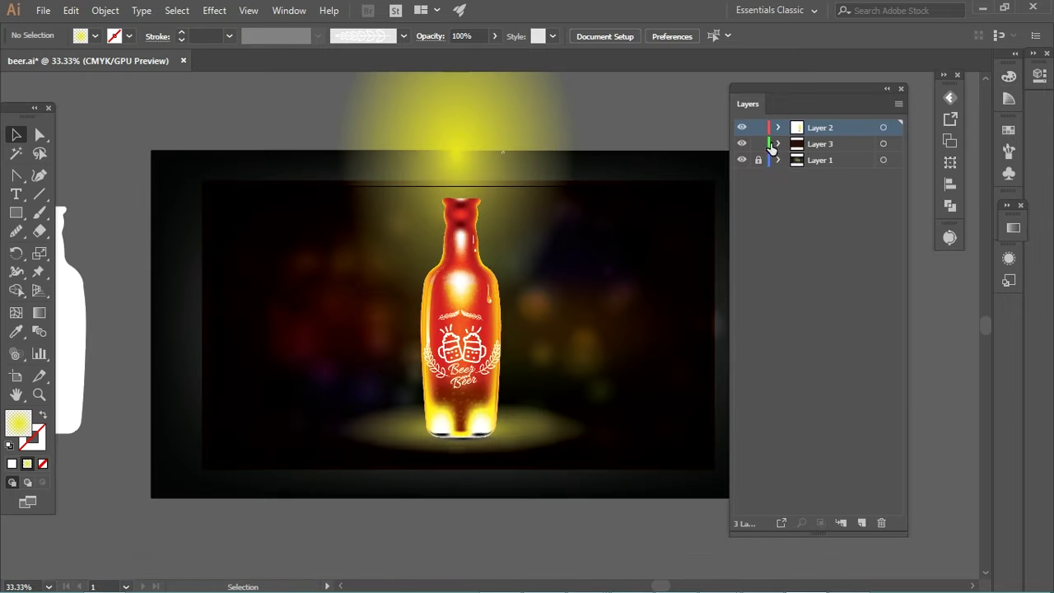
left_click(777, 160)
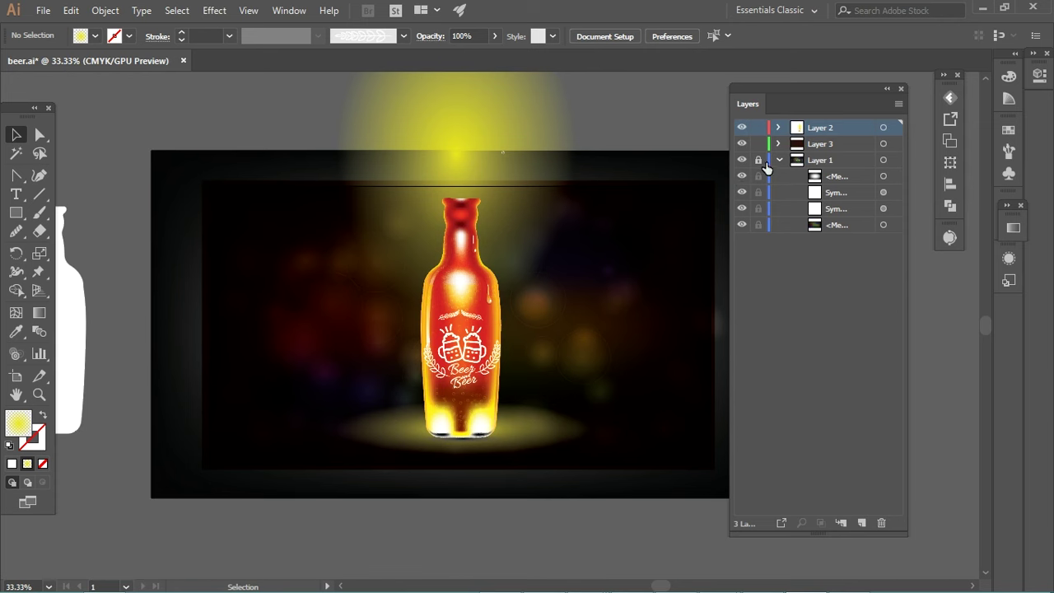
Step: Unlock Layer 1, hide the dark frame sublayer, and select the bottom bokeh mesh background
left_click(758, 160)
left_click(741, 176)
left_click(518, 112)
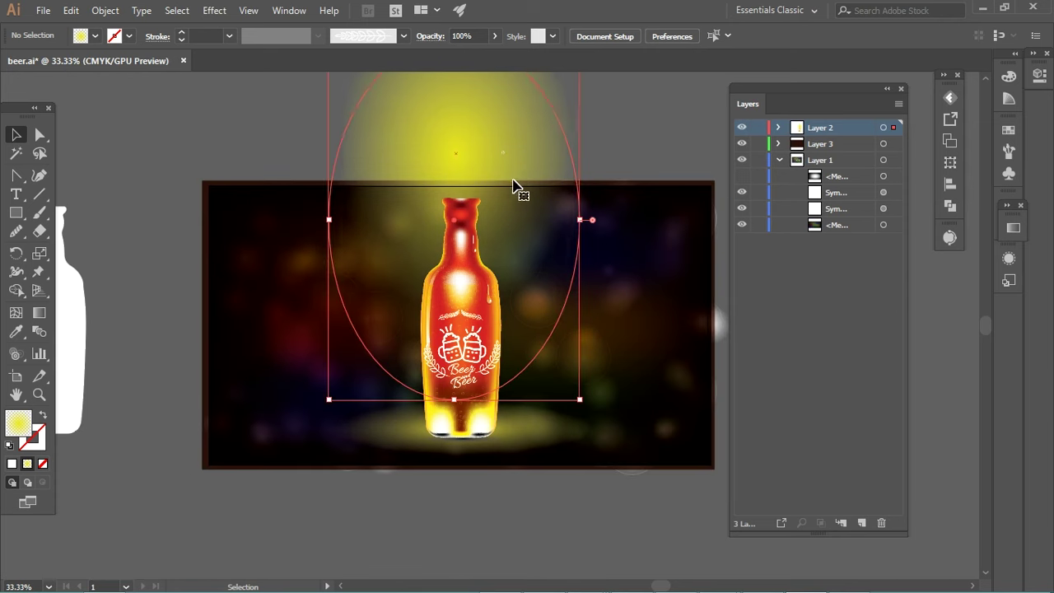
left_click(452, 508)
left_click(544, 443)
left_click(511, 499)
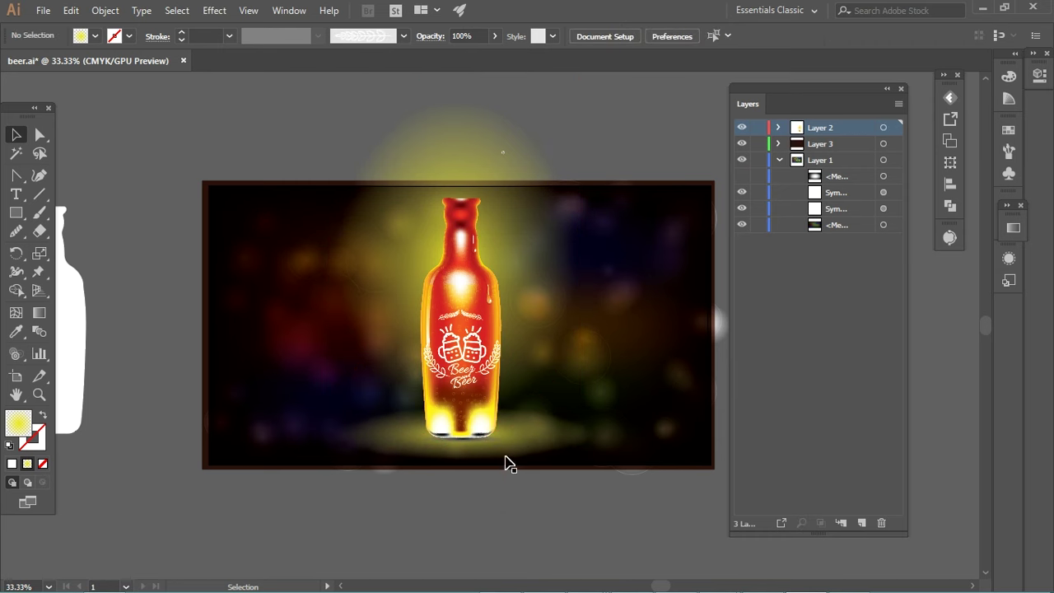
left_click(855, 228)
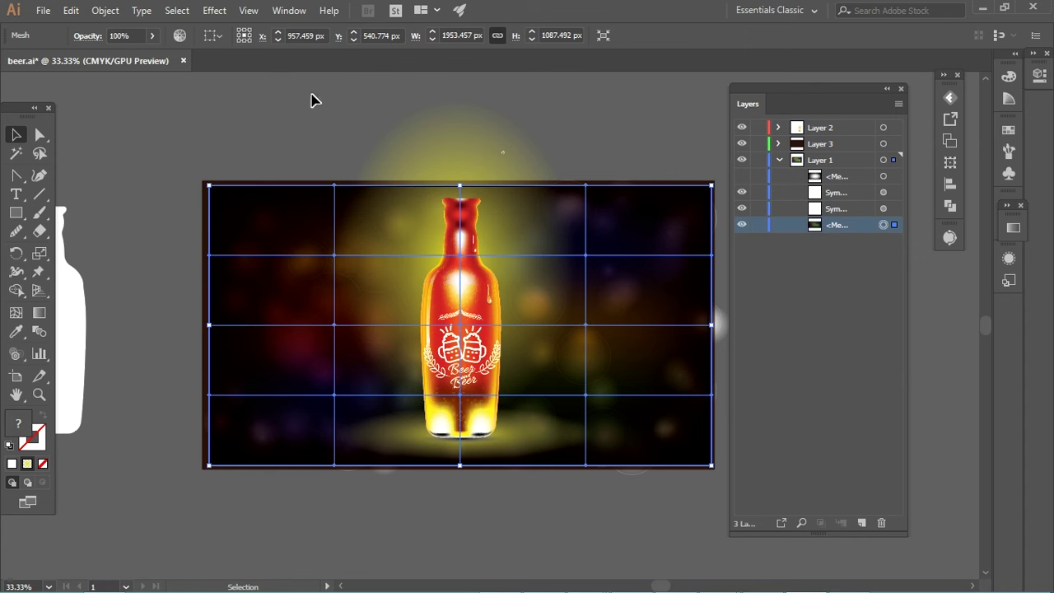
Step: Recolor the bokeh mesh on Recolor Artwork's Edit tab: saturation 100%, brightness 34%, hue 248°
left_click(181, 37)
left_click(827, 129)
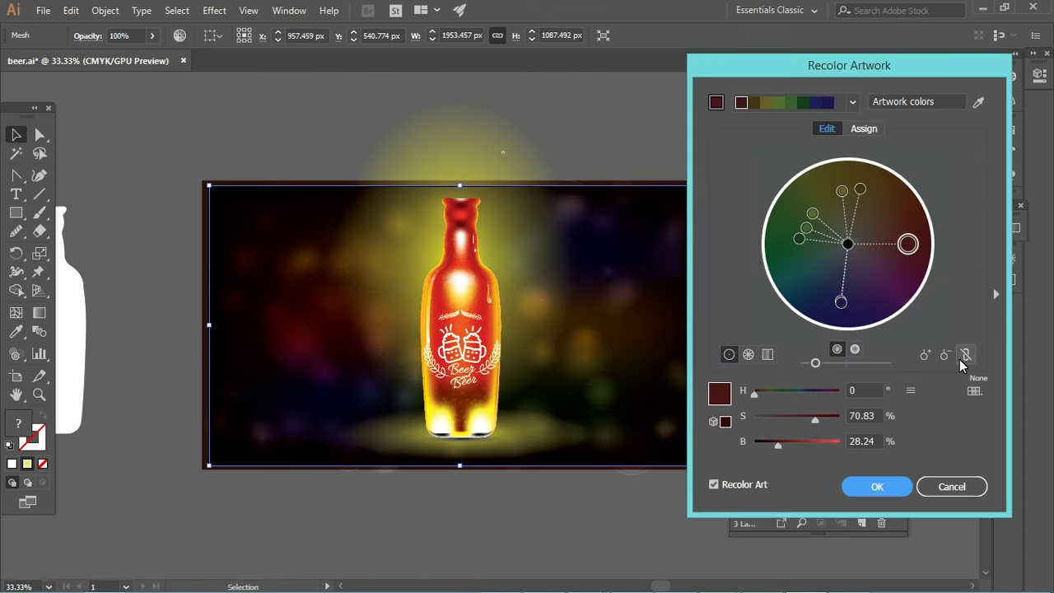
left_click_drag(815, 420, 840, 419)
left_click(788, 444)
mouse_move(840, 363)
left_mouse_down()
mouse_move(852, 363)
mouse_move(843, 364)
left_mouse_up()
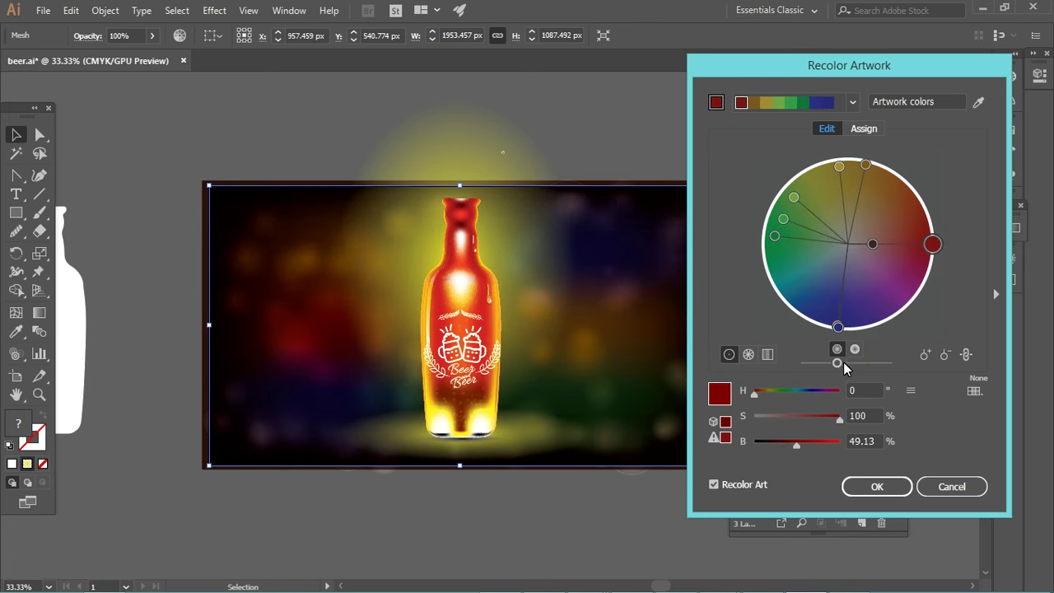
left_click(810, 443)
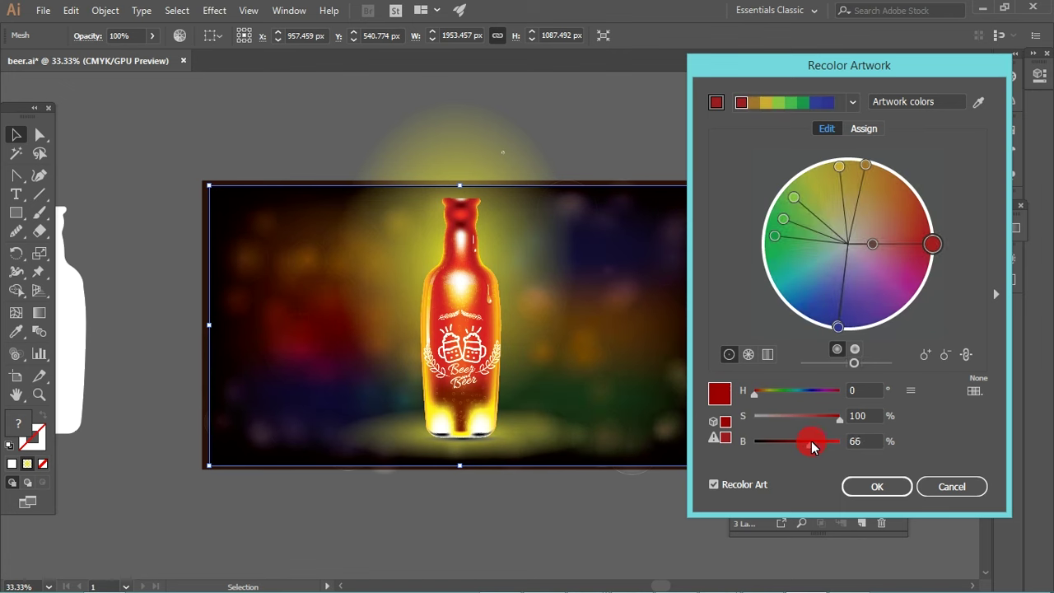
left_click(975, 392)
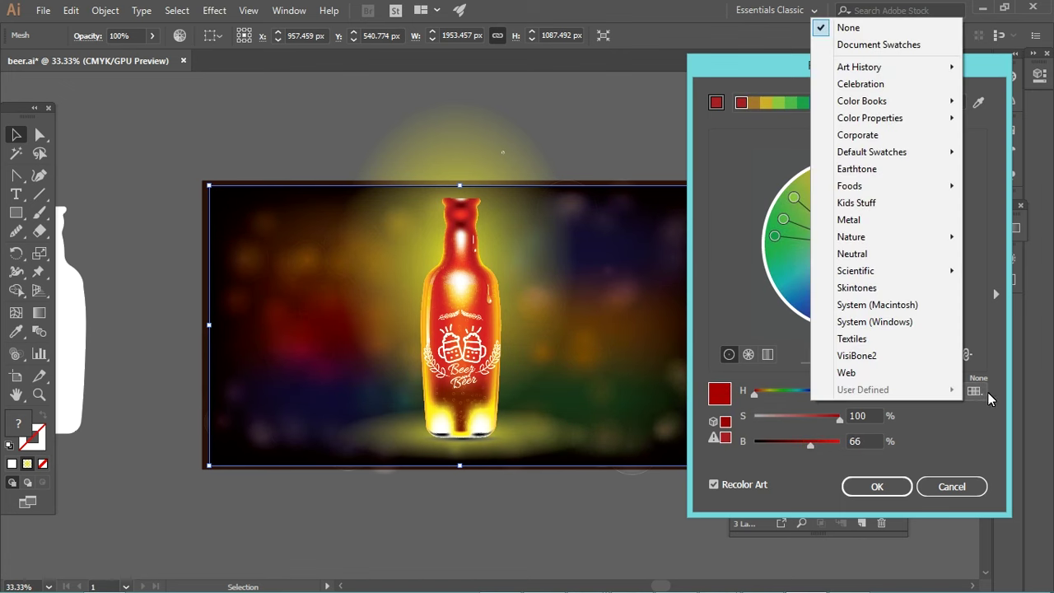
left_click(808, 456)
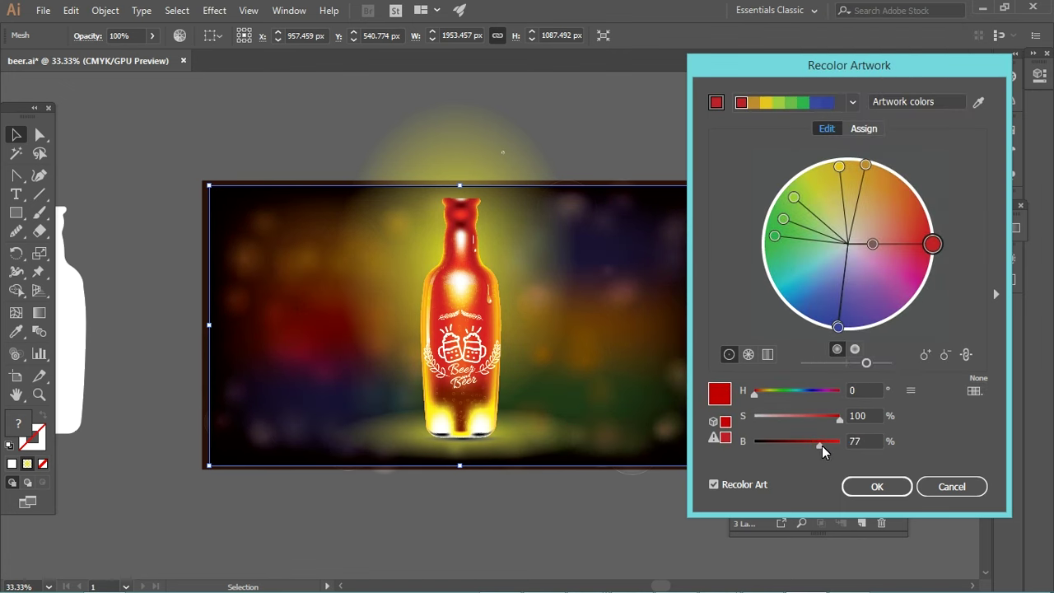
left_click_drag(822, 444, 783, 448)
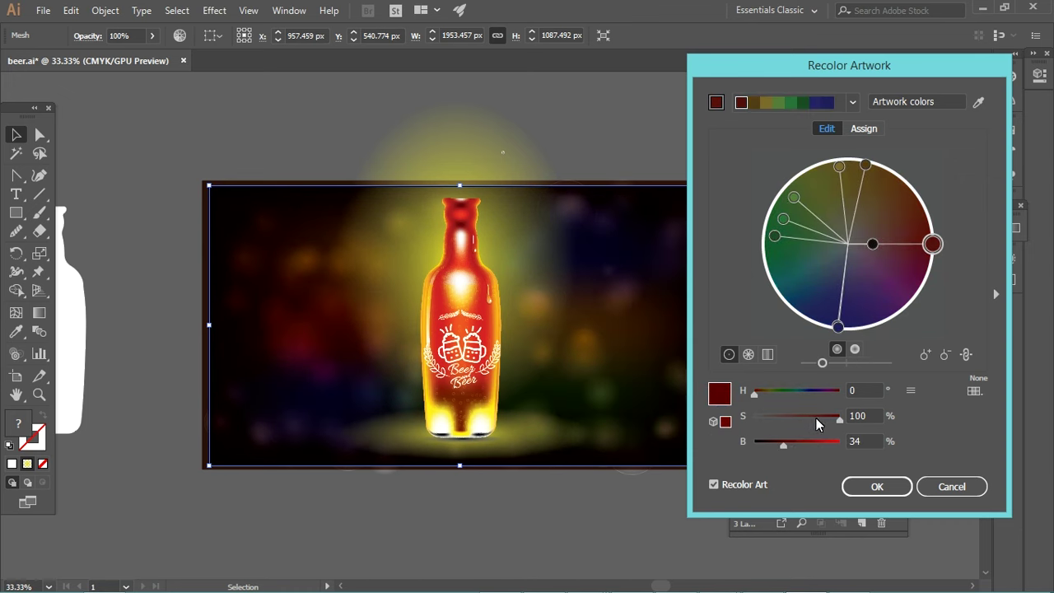
left_click(768, 396)
mouse_move(767, 396)
left_mouse_down()
mouse_move(823, 397)
mouse_move(811, 399)
left_mouse_up()
Step: Apply the blue recolour to the background and relock Layer 1
left_click(877, 486)
left_click(598, 134)
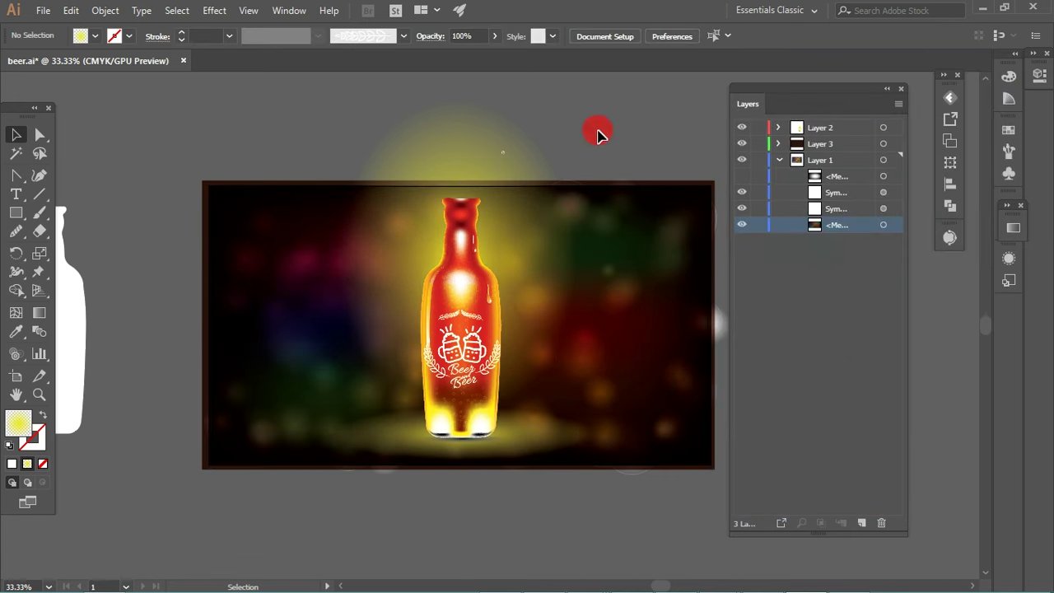
left_click(758, 160)
Step: Set the large glow ellipse's inner gradient stop to white after trying several swatches
left_click(483, 148)
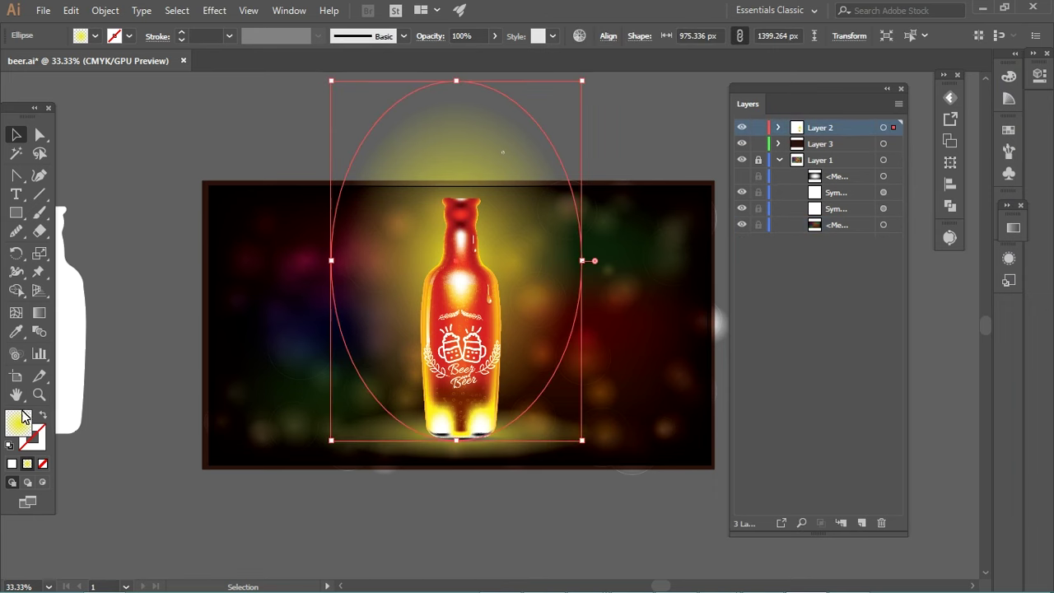
left_click(1013, 228)
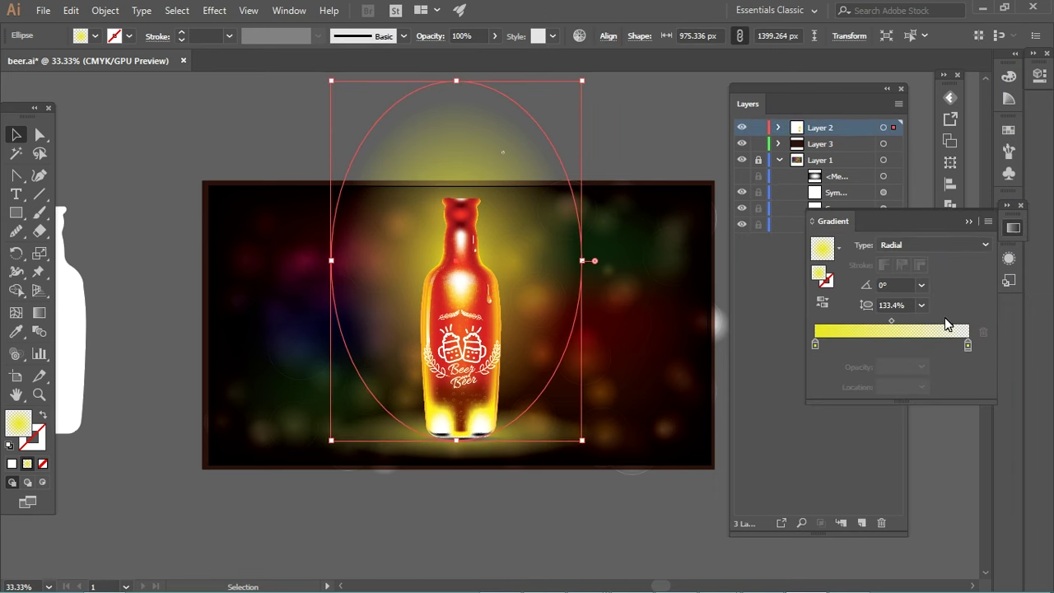
double_click(815, 344)
left_click(844, 393)
left_click(832, 403)
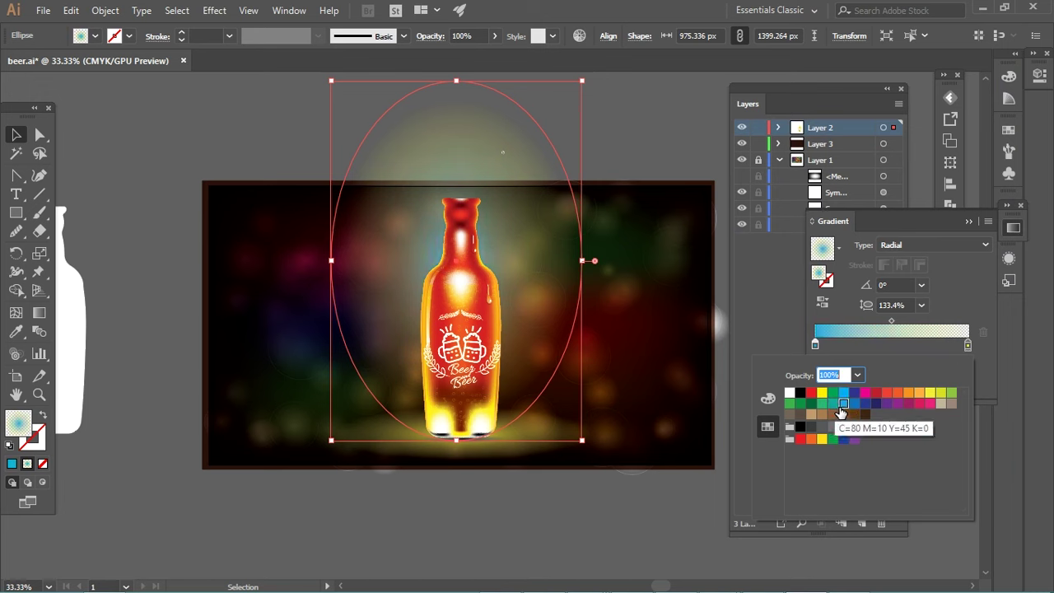
left_click(929, 403)
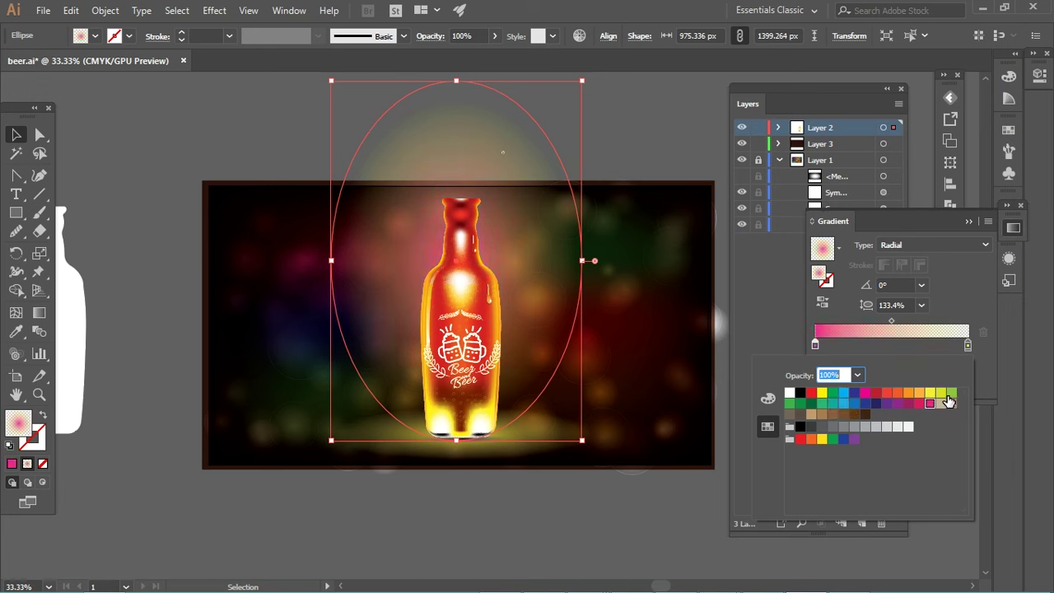
left_click(950, 394)
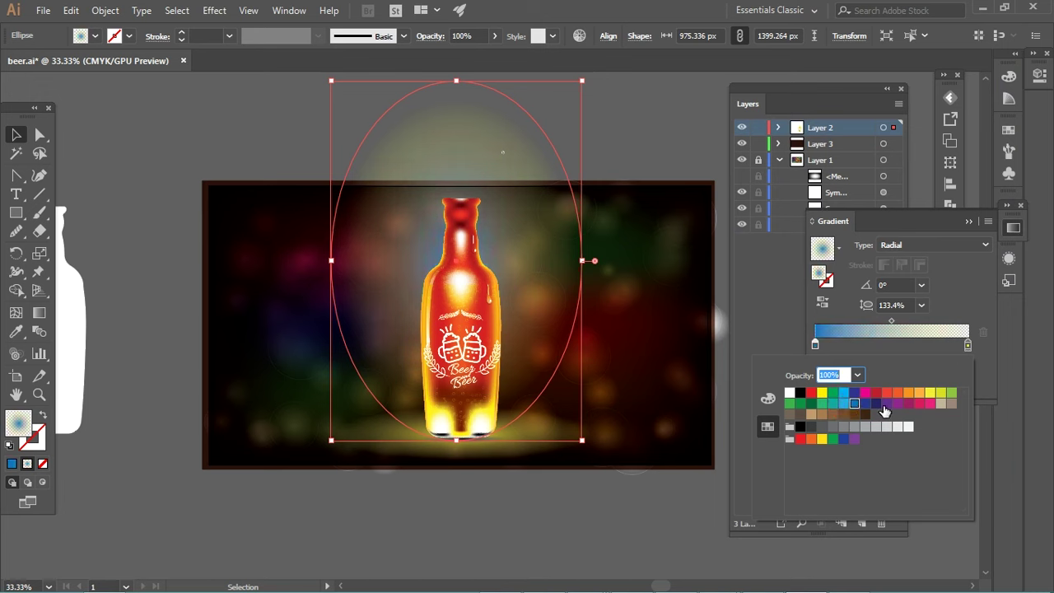
left_click(874, 402)
left_click(790, 393)
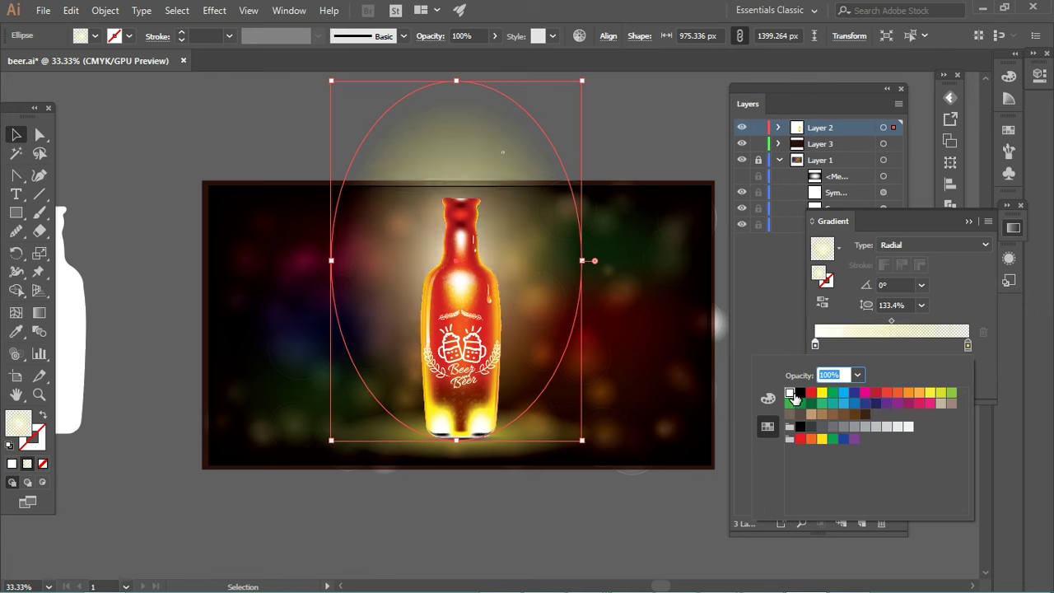
left_click(609, 136)
Step: Change the floor glow's inner gradient stop from yellow to a cyan swatch
left_click(554, 434)
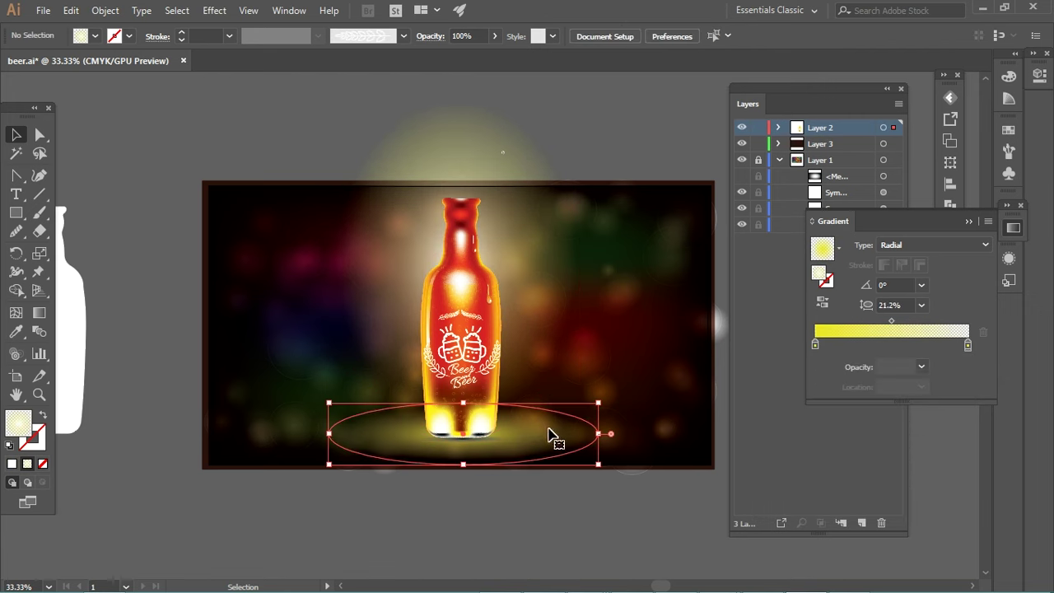
double_click(814, 344)
left_click(855, 402)
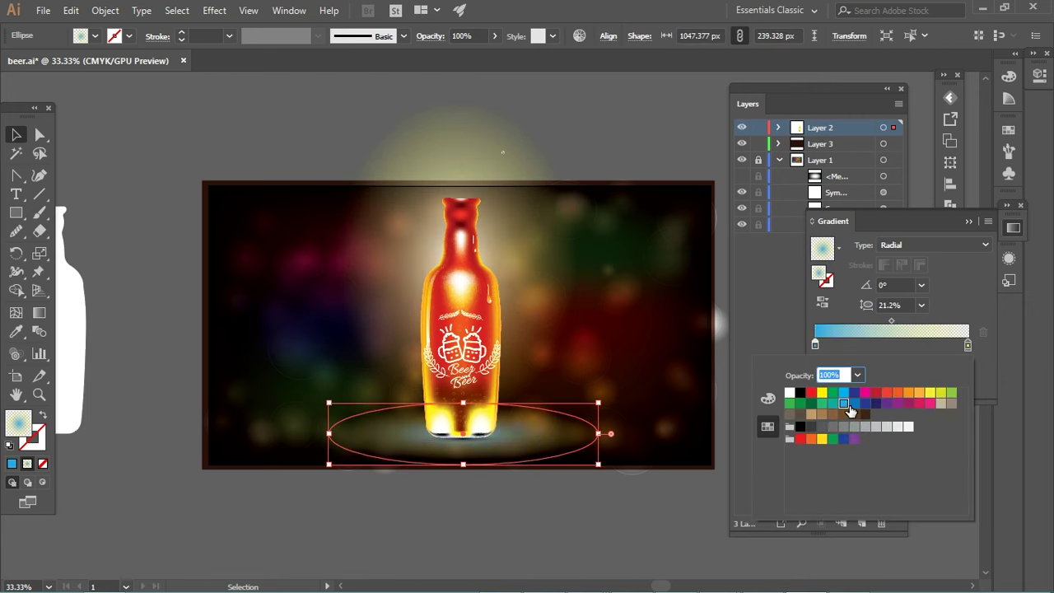
left_click(877, 404)
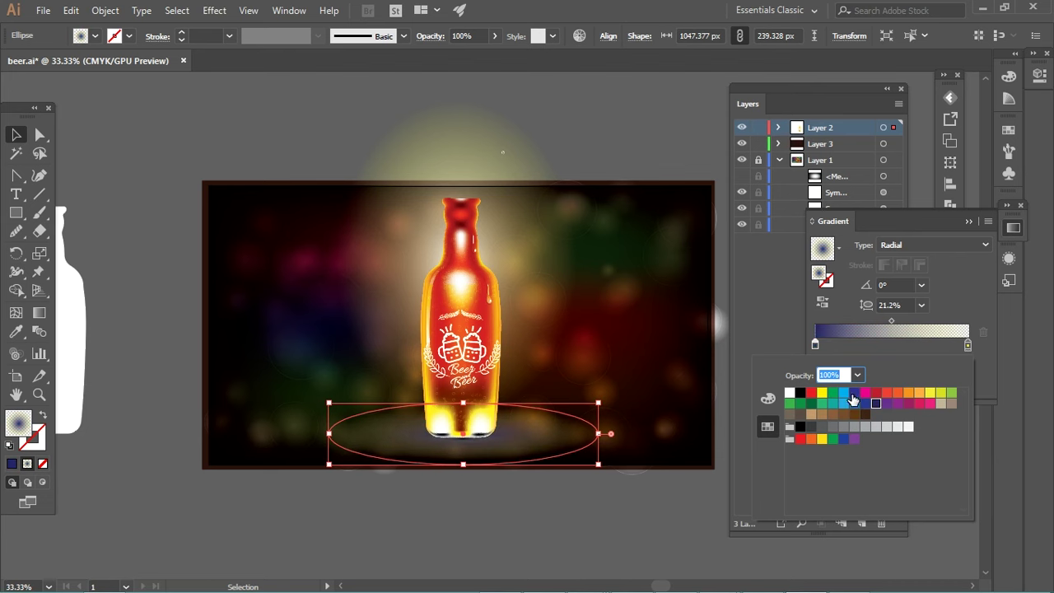
left_click(842, 393)
left_click(843, 394)
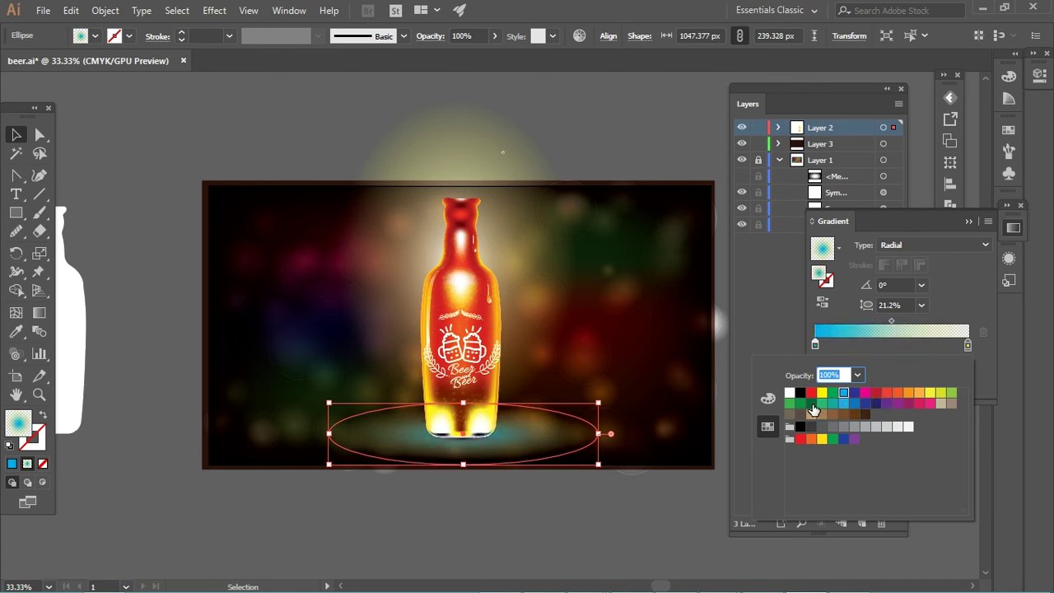
left_click(520, 521)
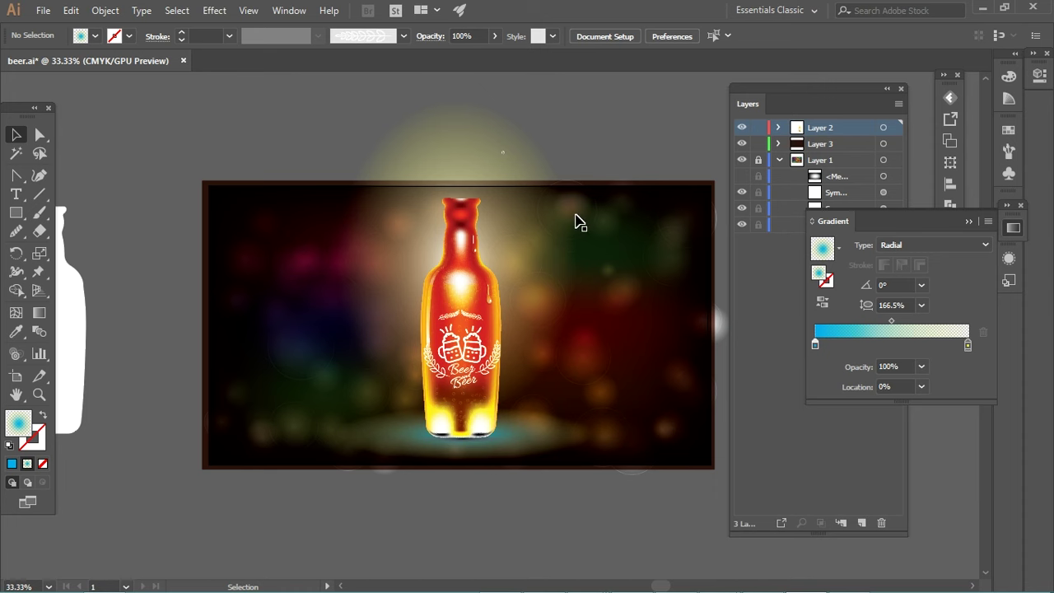
double_click(471, 361)
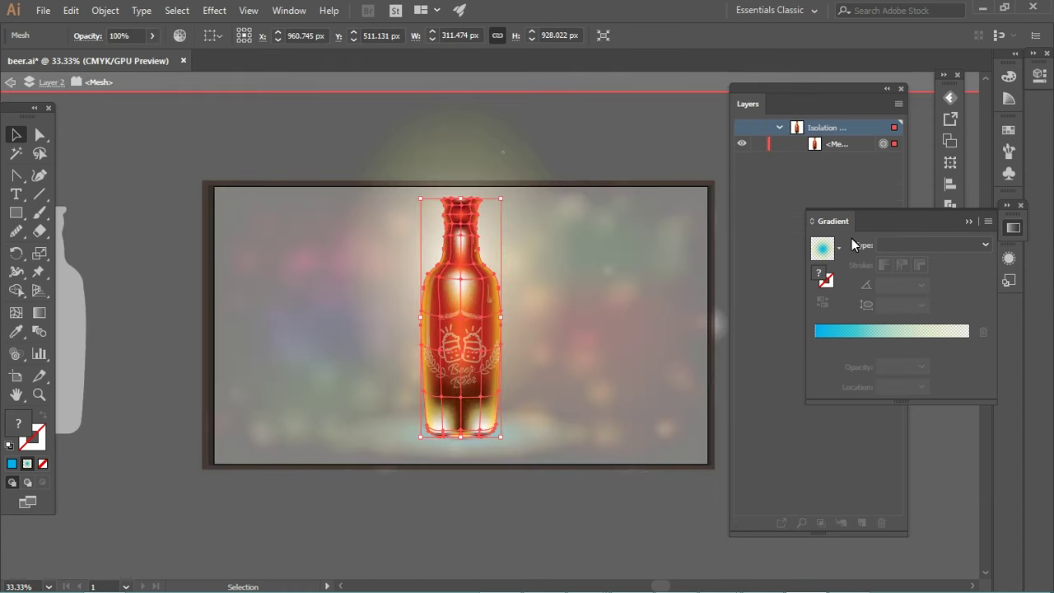
key("Escape")
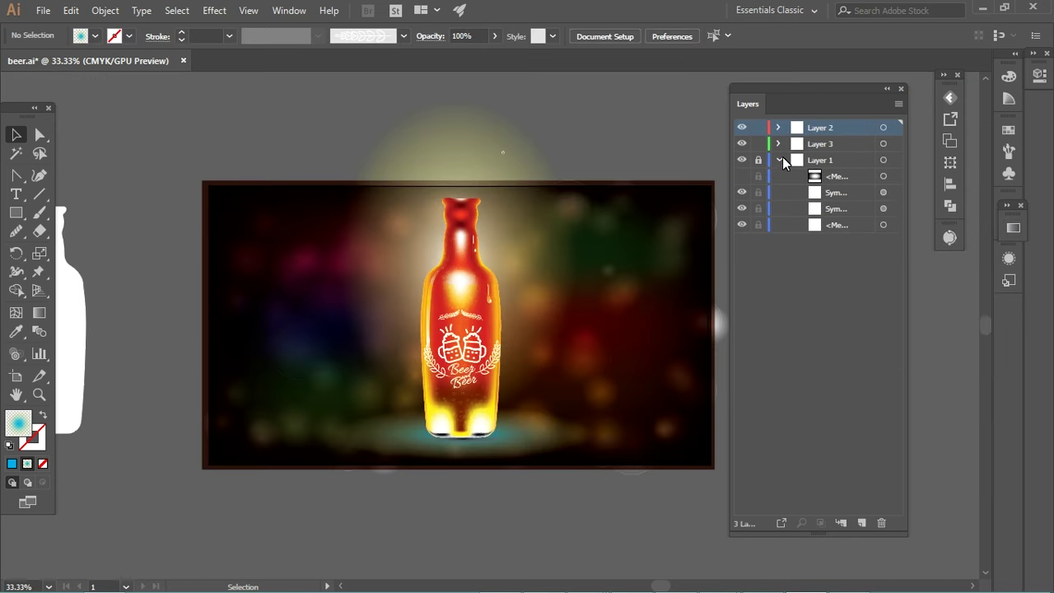
left_click(796, 150)
left_click(778, 128)
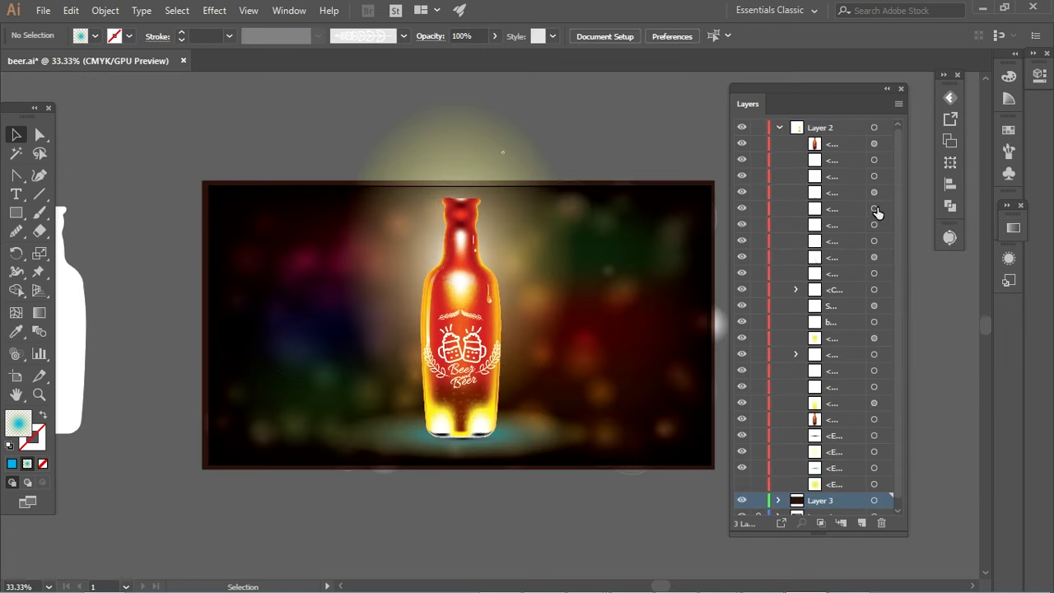
left_click(875, 149)
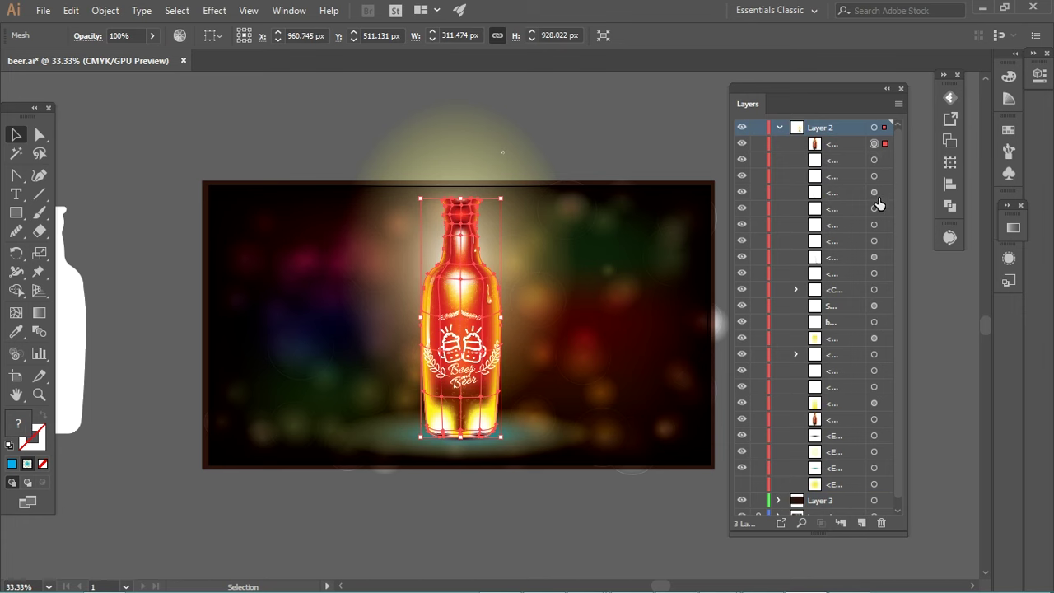
left_click(874, 160)
left_click(874, 192)
left_click(874, 257)
left_click(874, 273)
left_click(874, 306)
left_click(874, 321)
left_click(875, 353)
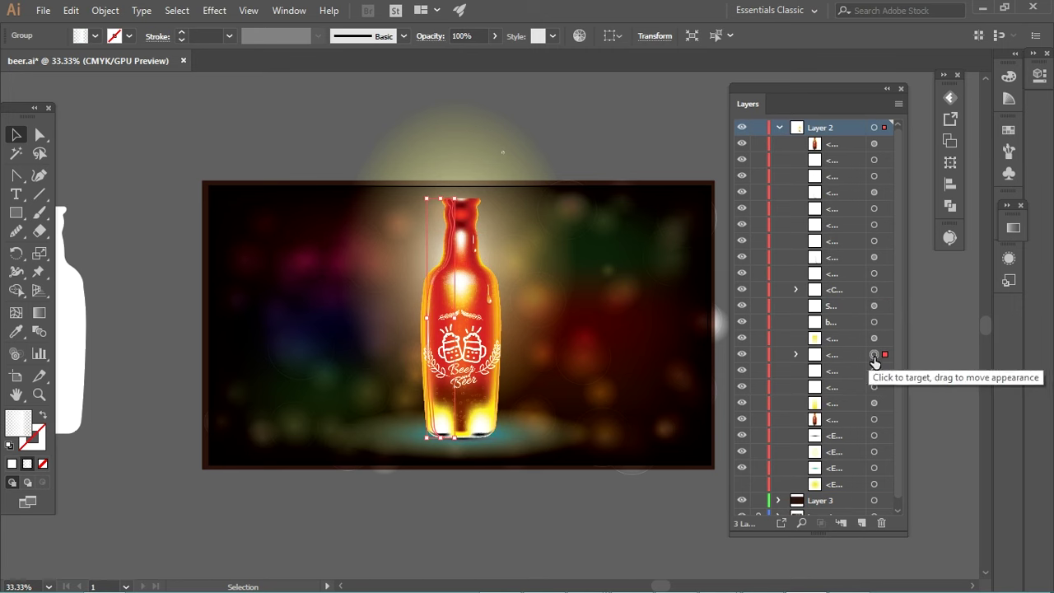
left_click(874, 369)
left_click(874, 403)
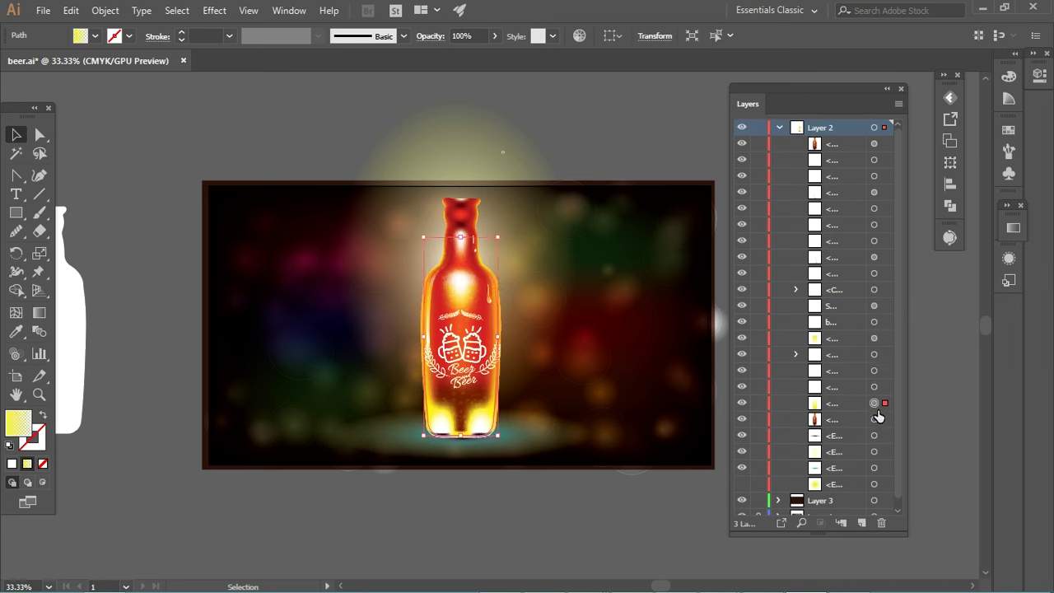
left_click(874, 419)
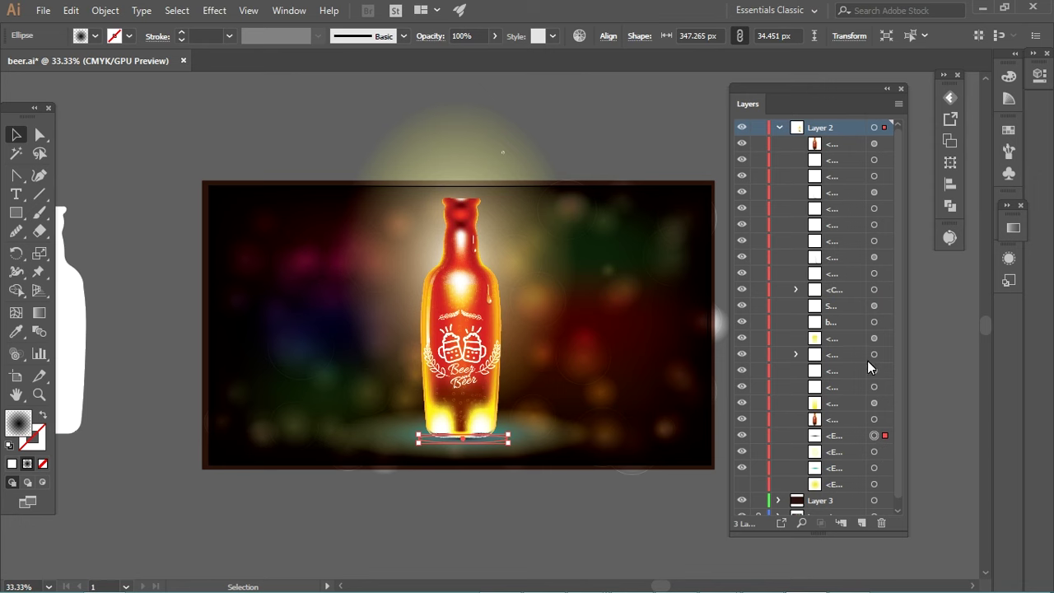
left_click(875, 305)
left_click(874, 272)
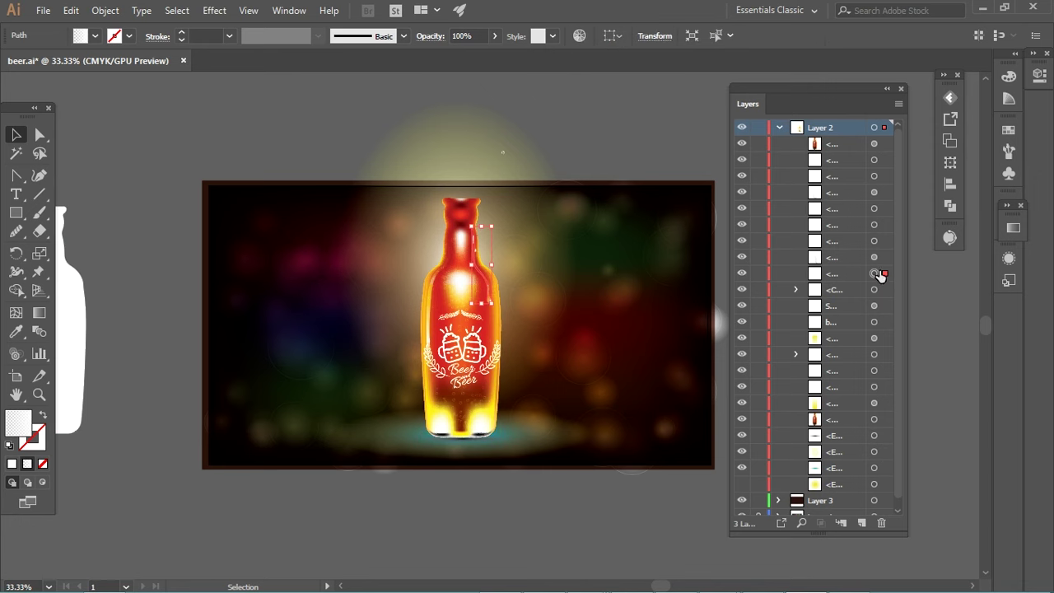
left_click(874, 321)
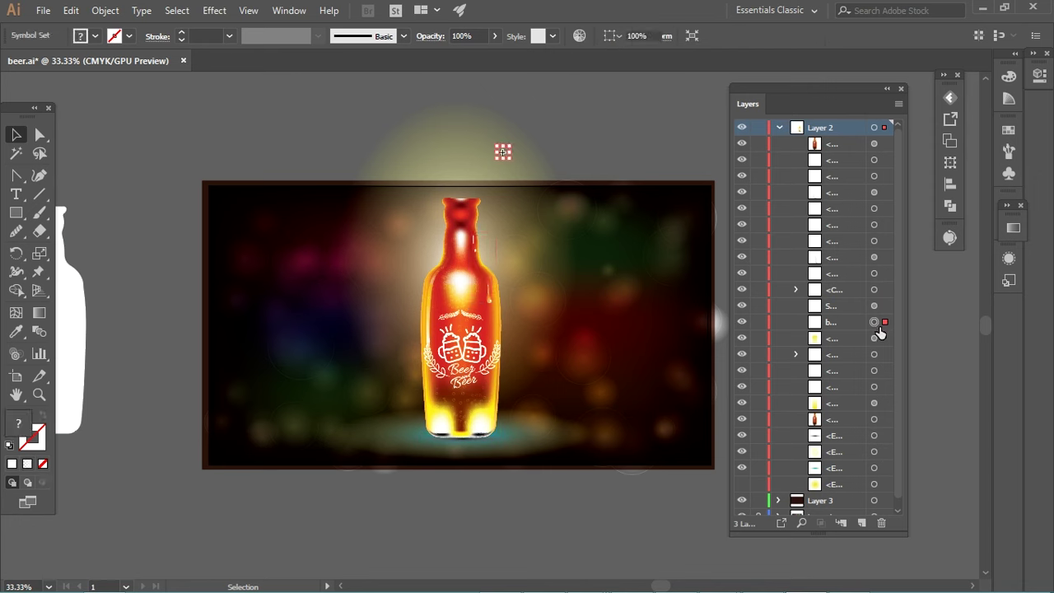
left_click(874, 370)
left_click(874, 386)
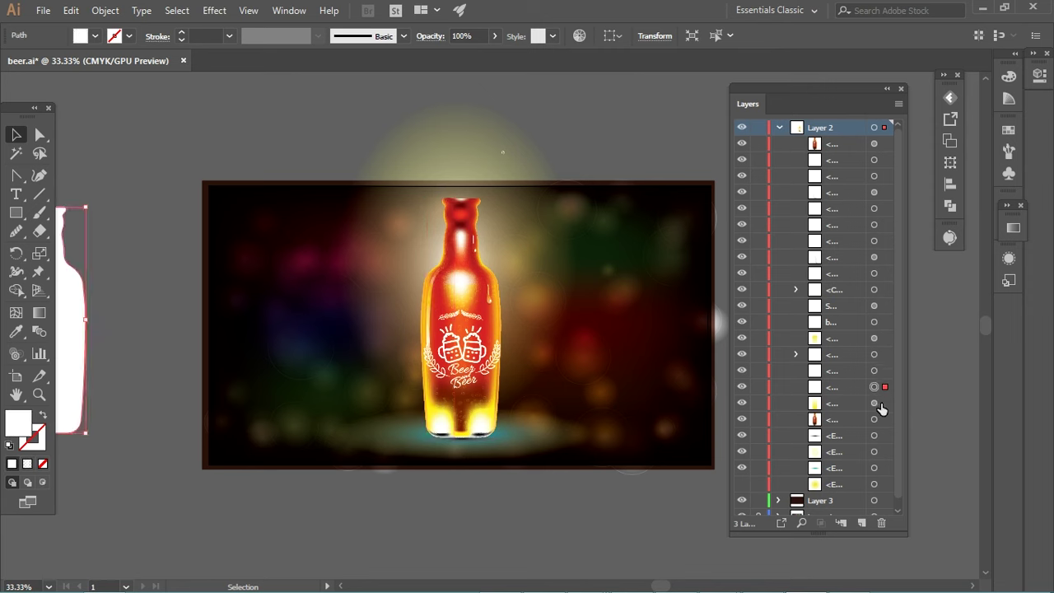
left_click(874, 419)
left_click(874, 451)
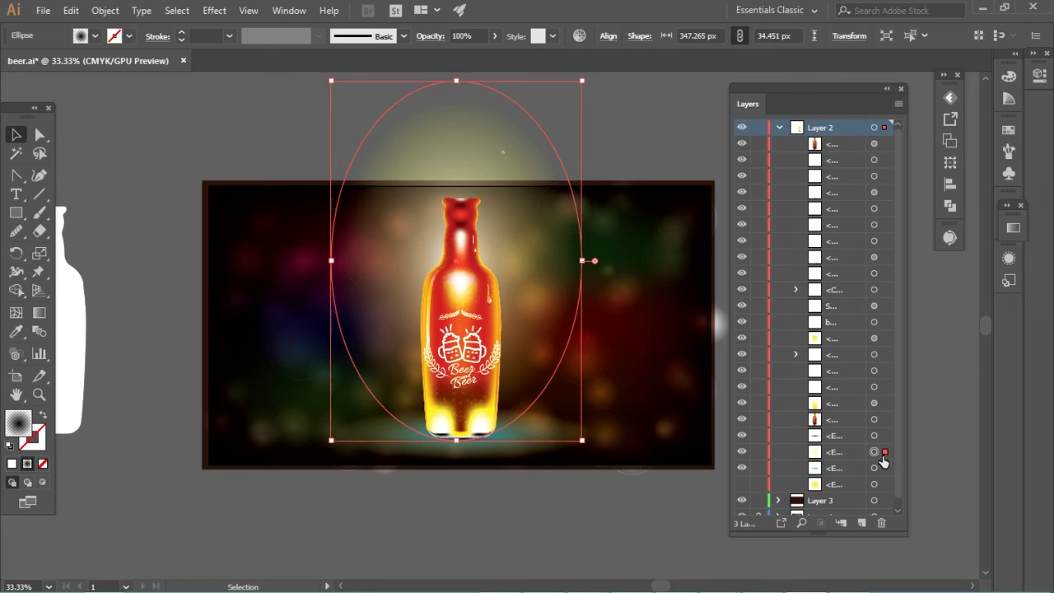
left_click(874, 484)
key("ctrl+shift+a")
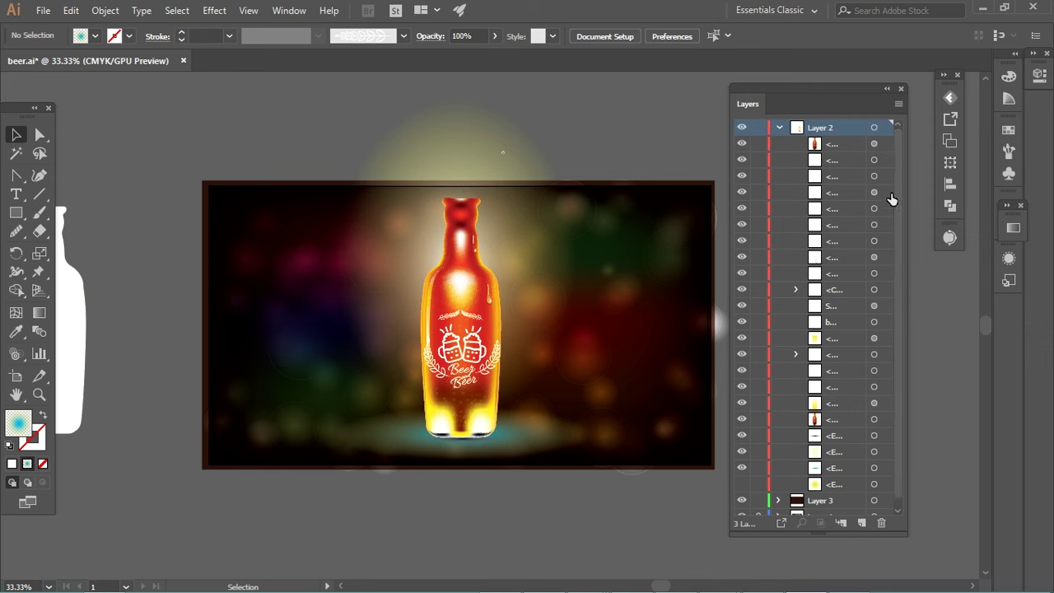
left_click(874, 144)
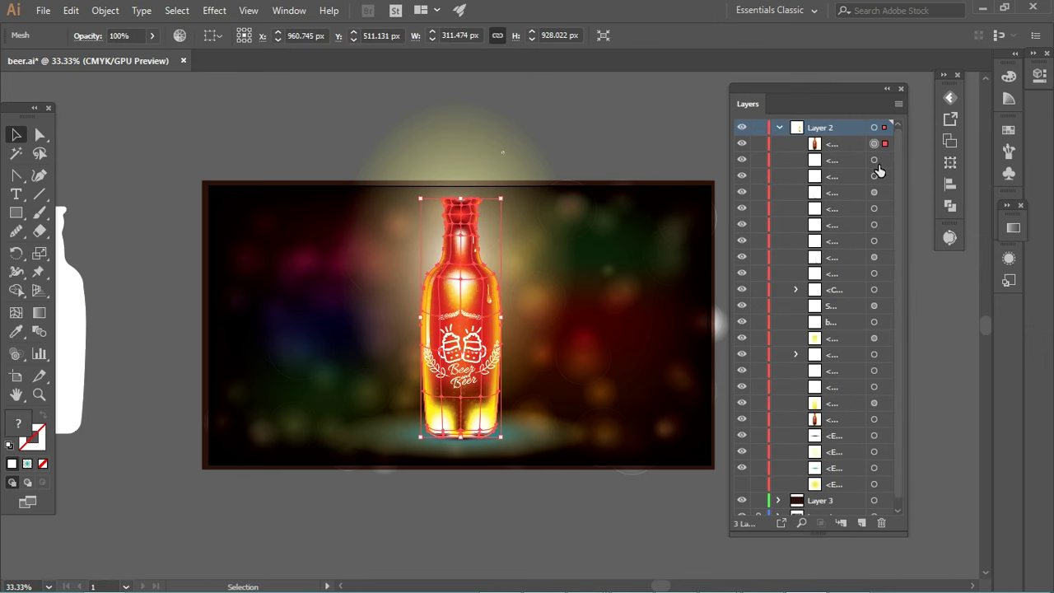
left_click(874, 176)
left_click(874, 208)
left_click(874, 241)
left_click(874, 273)
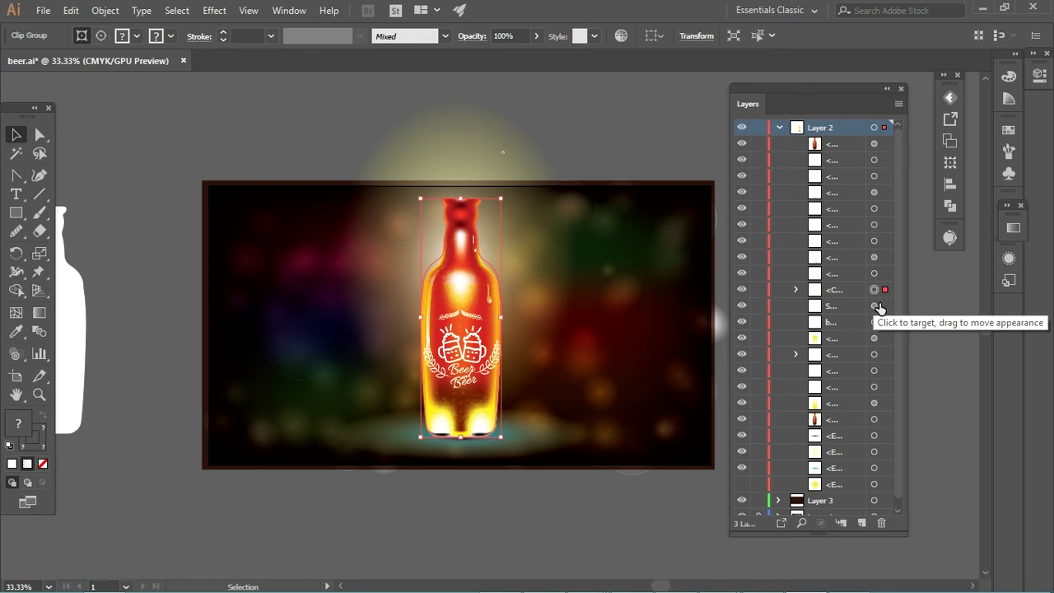
left_click(741, 289)
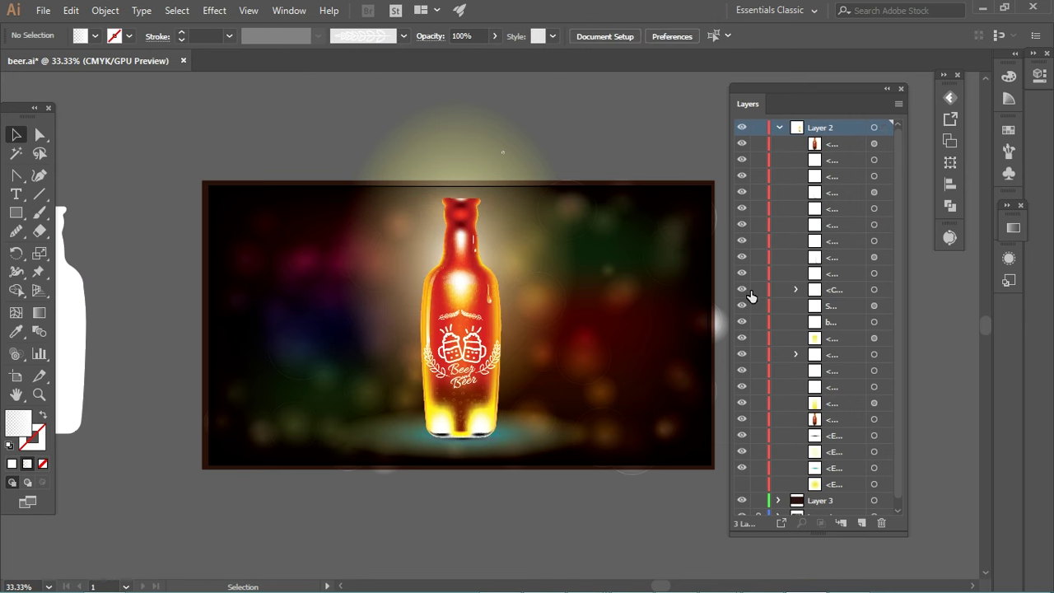
left_click(853, 290)
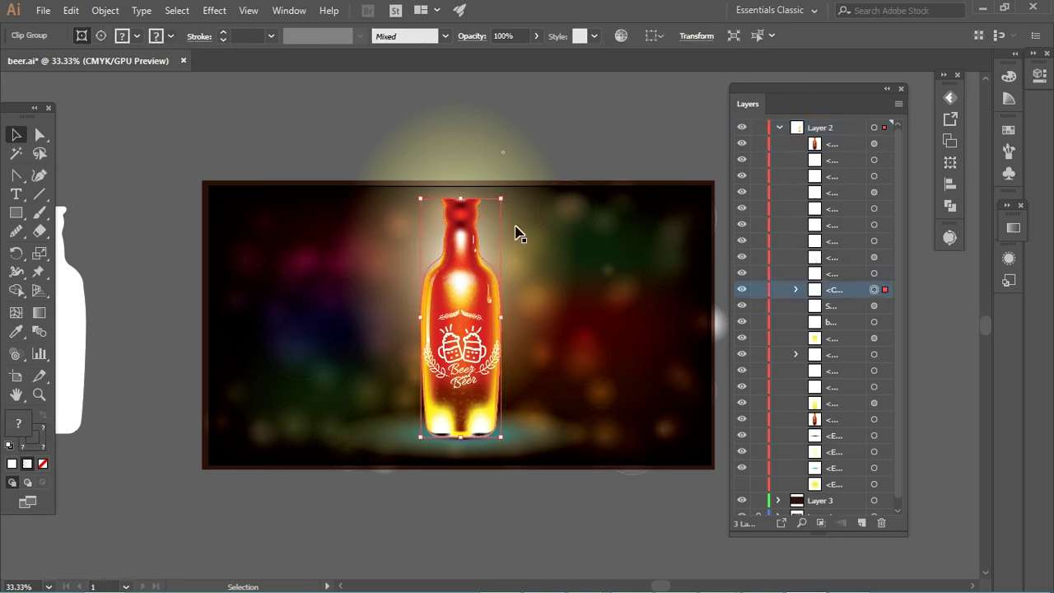
Step: Scale the label Clip Group slightly inward around its centre, deselect, and zoom to 50%
left_click_drag(506, 204, 502, 211)
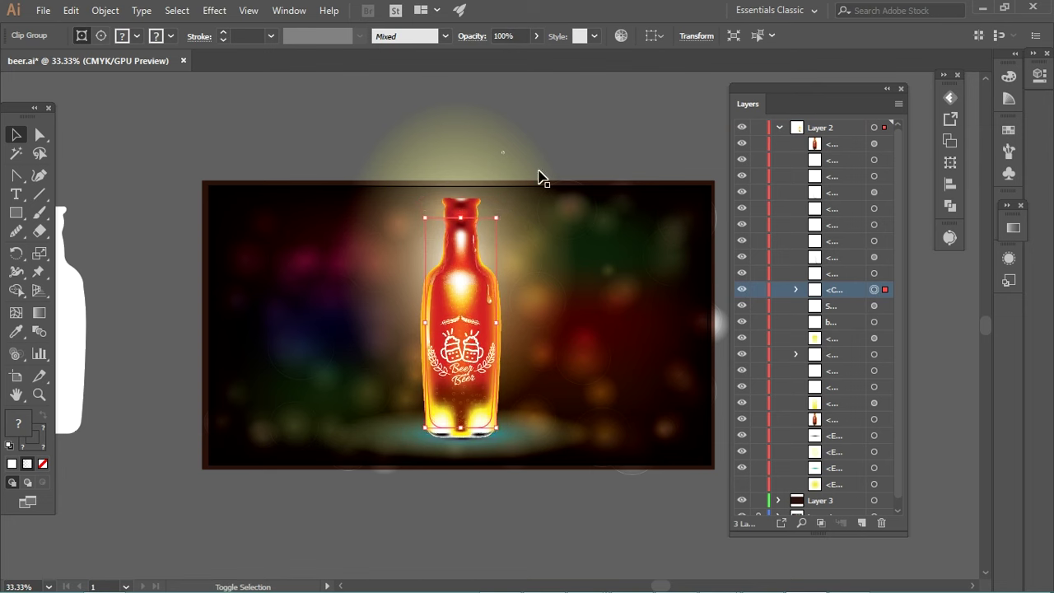
left_click(390, 141)
left_click(352, 527)
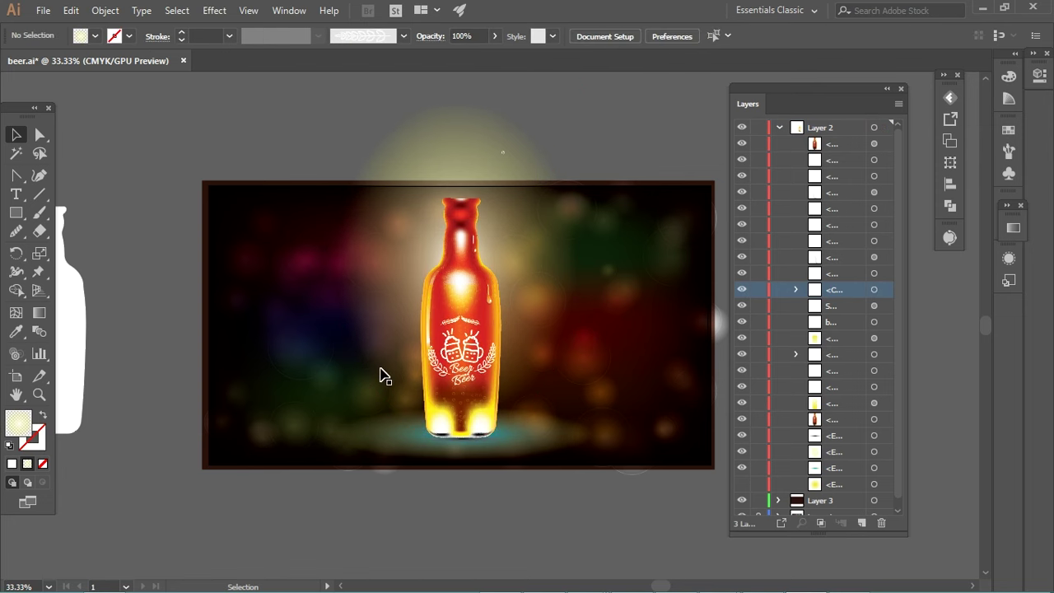
key("ctrl+plus")
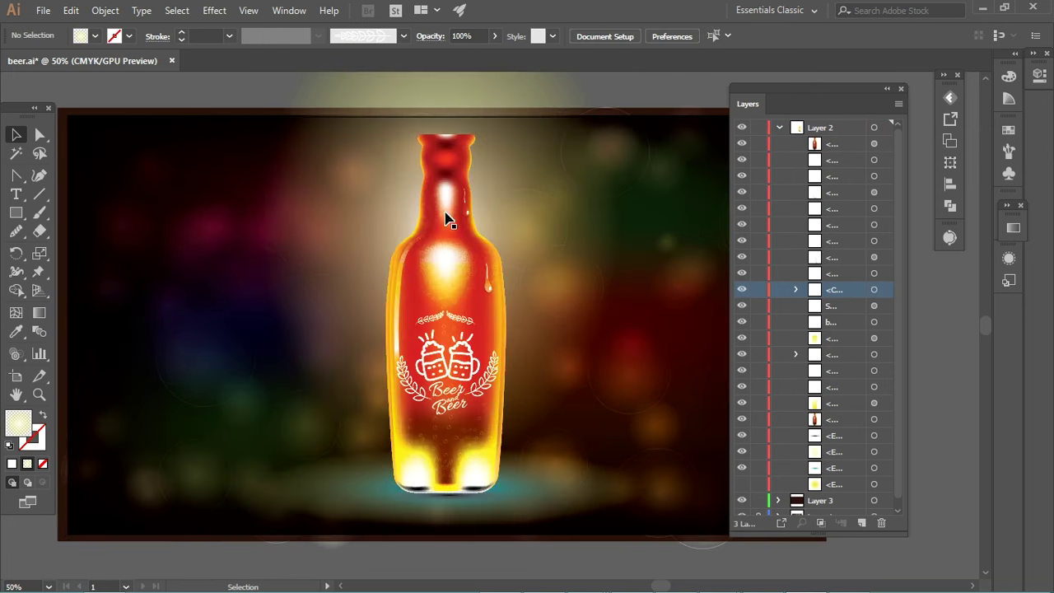
Step: Expand the Clip Group in Layers and target the small wreath arc above the logo
left_click(469, 369)
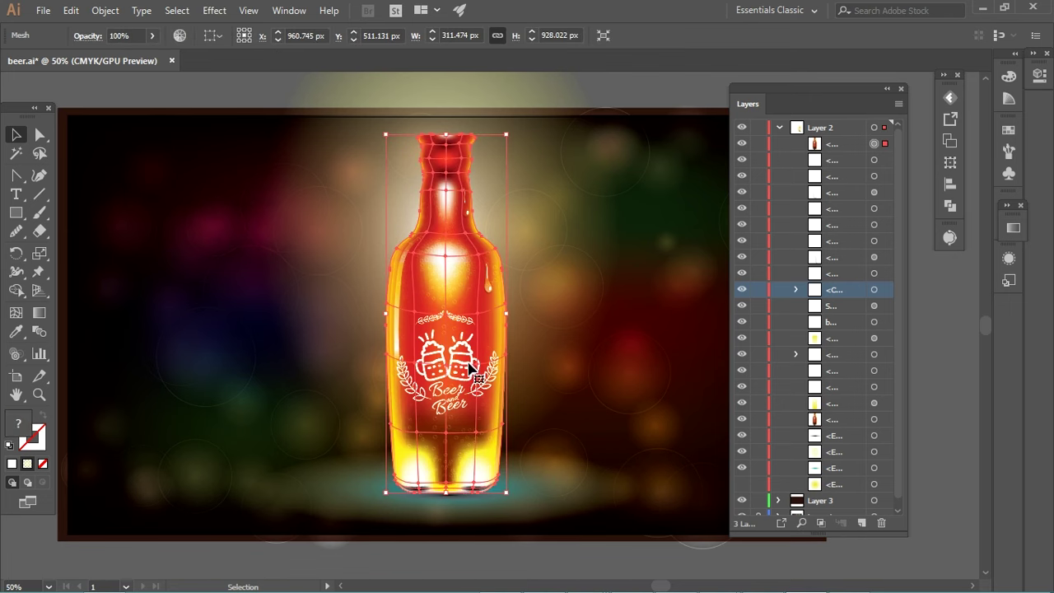
left_click(795, 289)
left_click(814, 322)
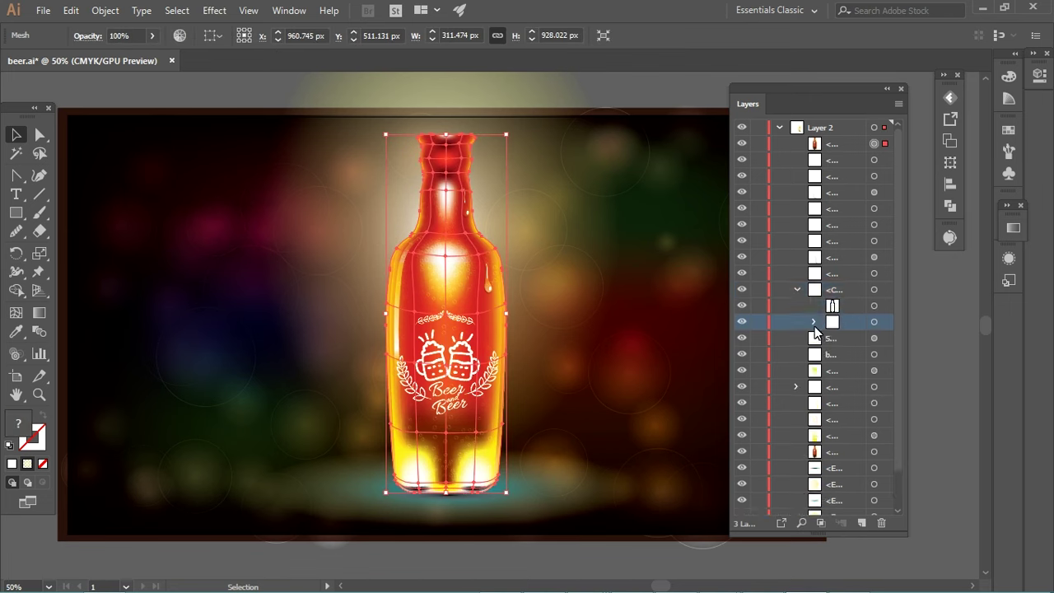
left_click(859, 339)
left_click(873, 354, "shift")
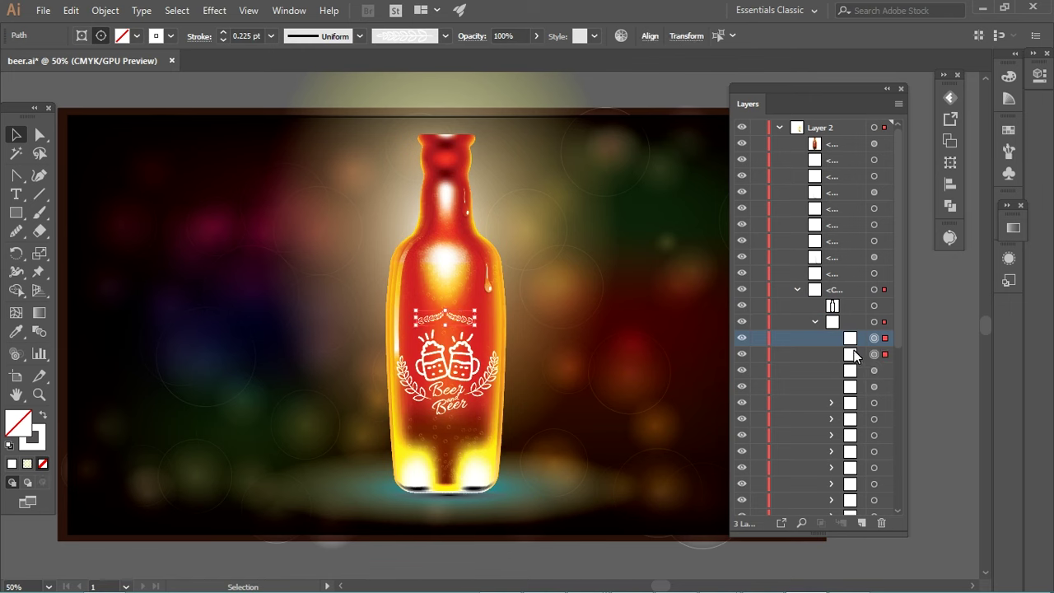
Step: Place a copy of the wreath arc on the bottle neck, then deselect and zoom out
mouse_move(451, 325)
left_mouse_down()
mouse_move(484, 251)
mouse_move(463, 257)
mouse_move(478, 233)
left_mouse_up()
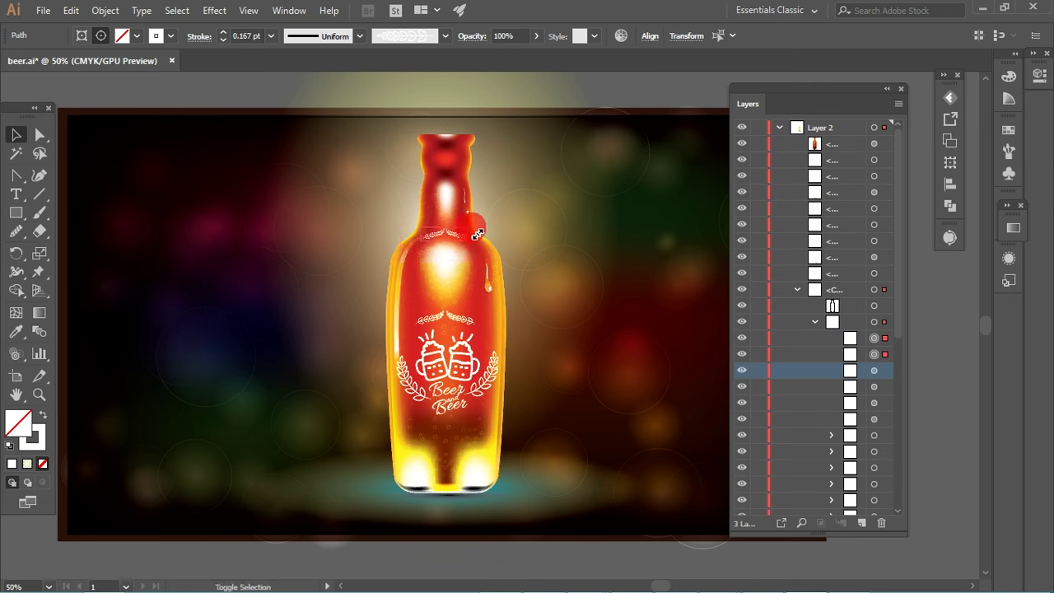
left_click_drag(462, 237, 462, 184)
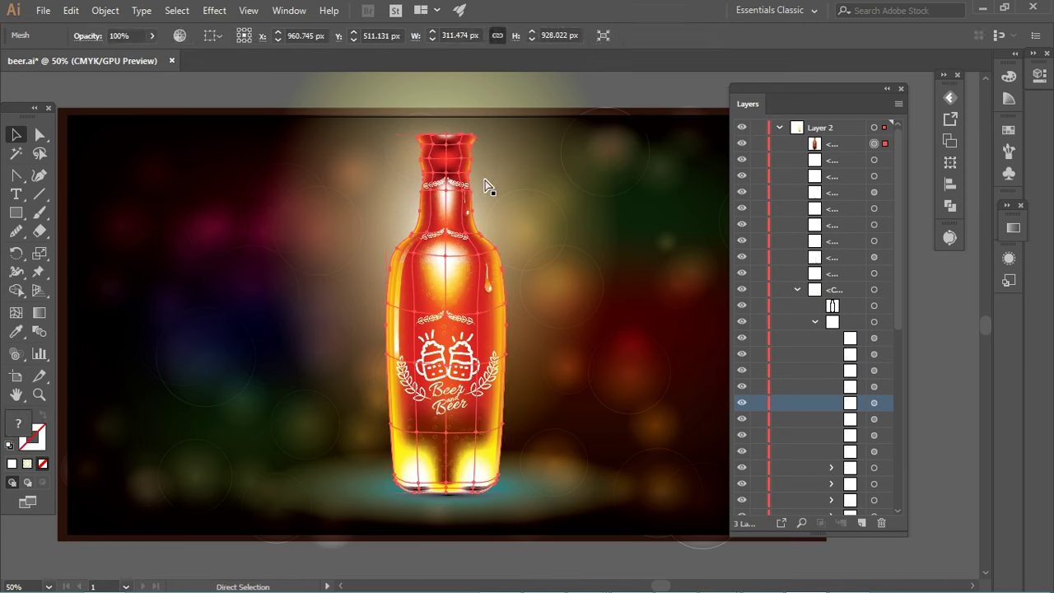
key("ctrl+shift+a")
scroll(494, 321, "down", 2)
left_click(507, 429)
Step: Enlarge the flat ellipse under the bottle, making it wider and taller
left_click(528, 502)
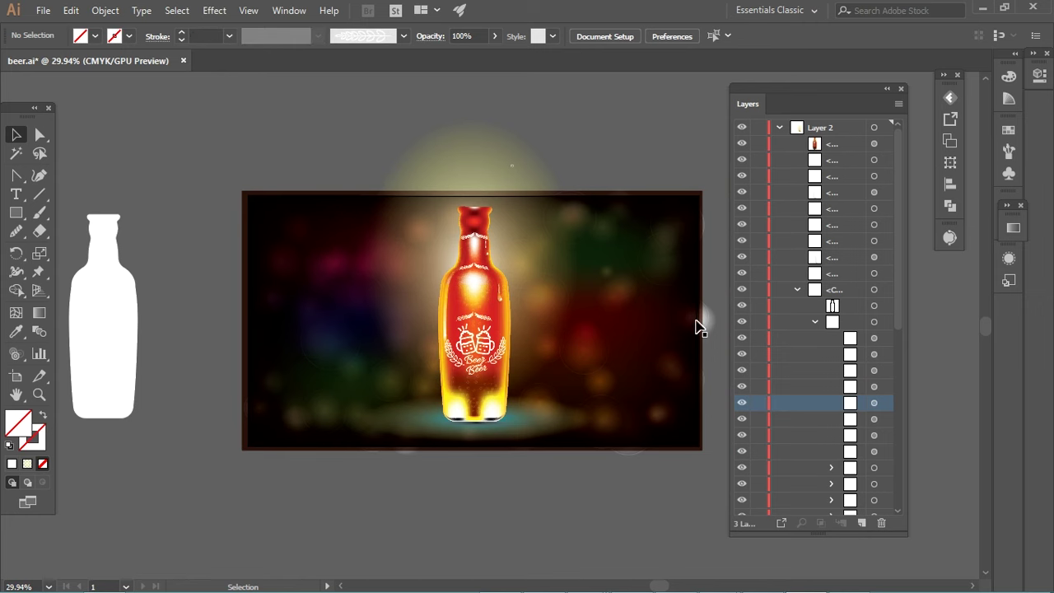
left_click(778, 128)
scroll(595, 447, "up", 3)
left_click(571, 419)
mouse_move(582, 416)
left_mouse_down()
mouse_move(586, 403)
mouse_move(553, 418)
mouse_move(596, 405)
left_mouse_up()
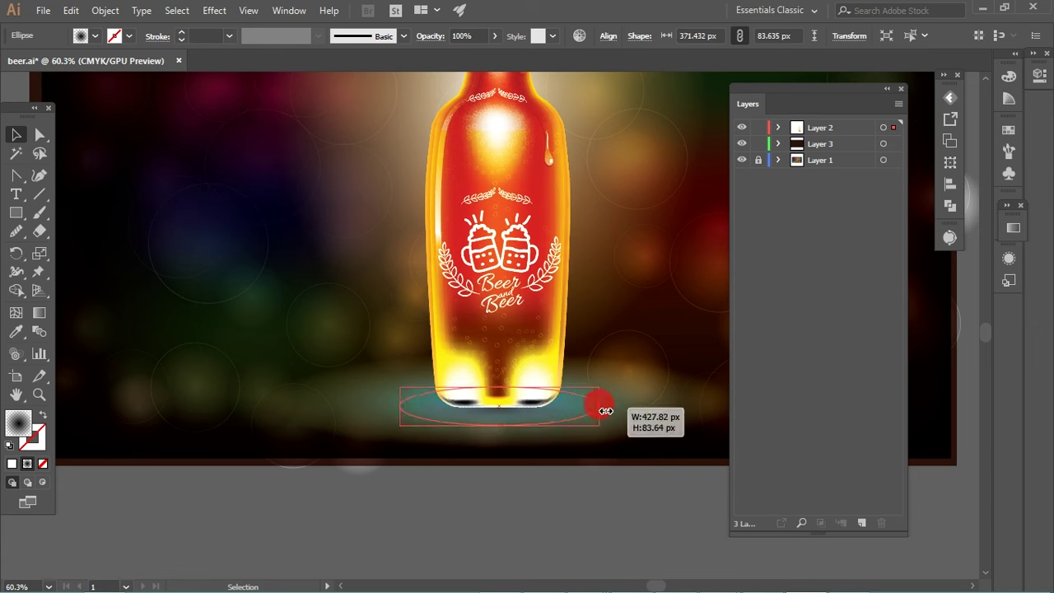
left_click(1013, 227)
Step: Give the ellipse's outer gradient stop 0% opacity and adjust the radial spread with the Gradient tool
left_click(967, 344)
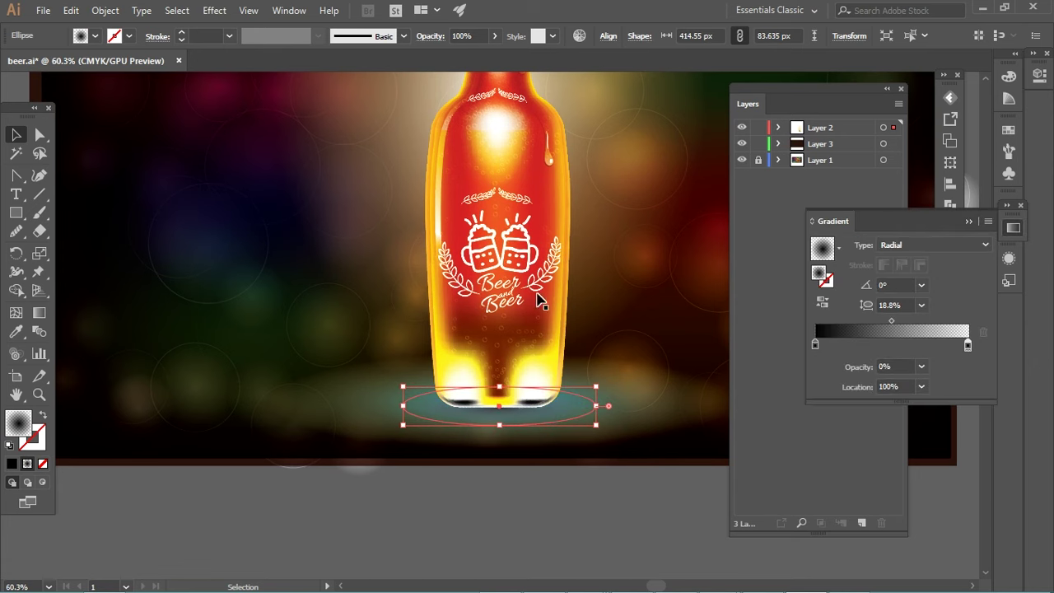
key("g")
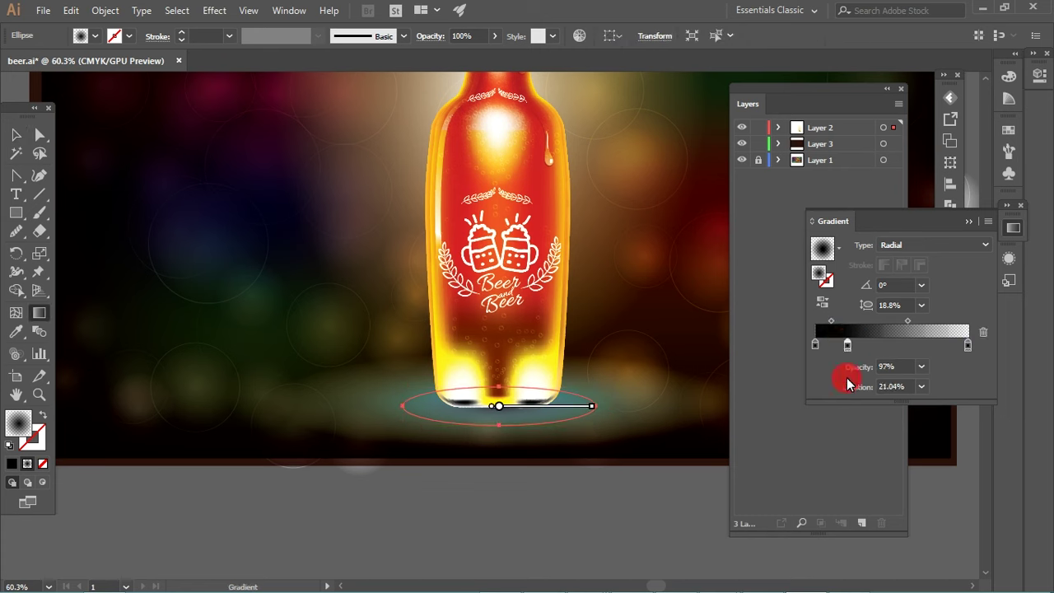
double_click(815, 345)
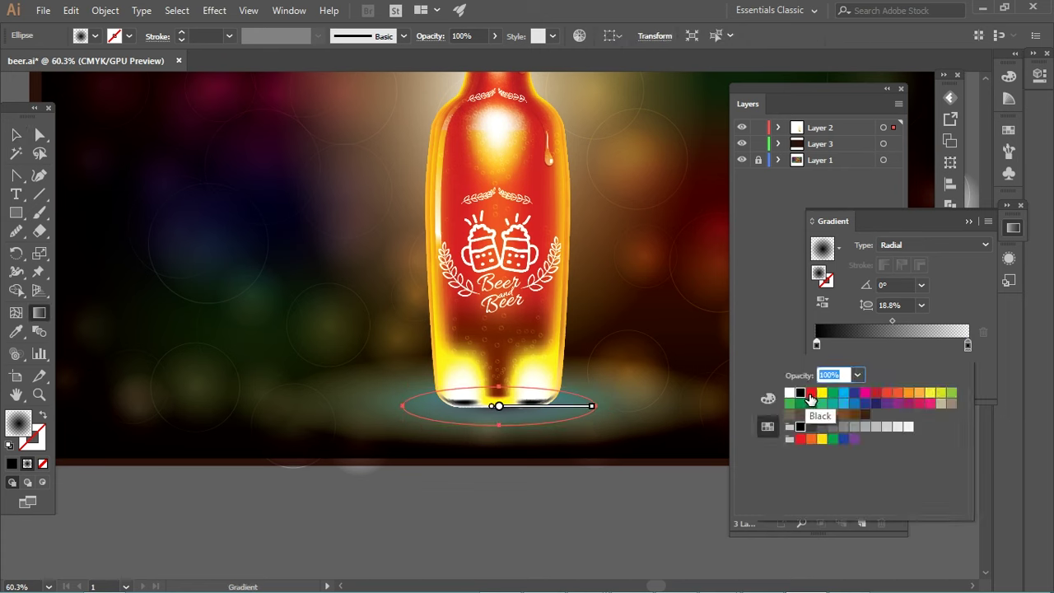
double_click(968, 346)
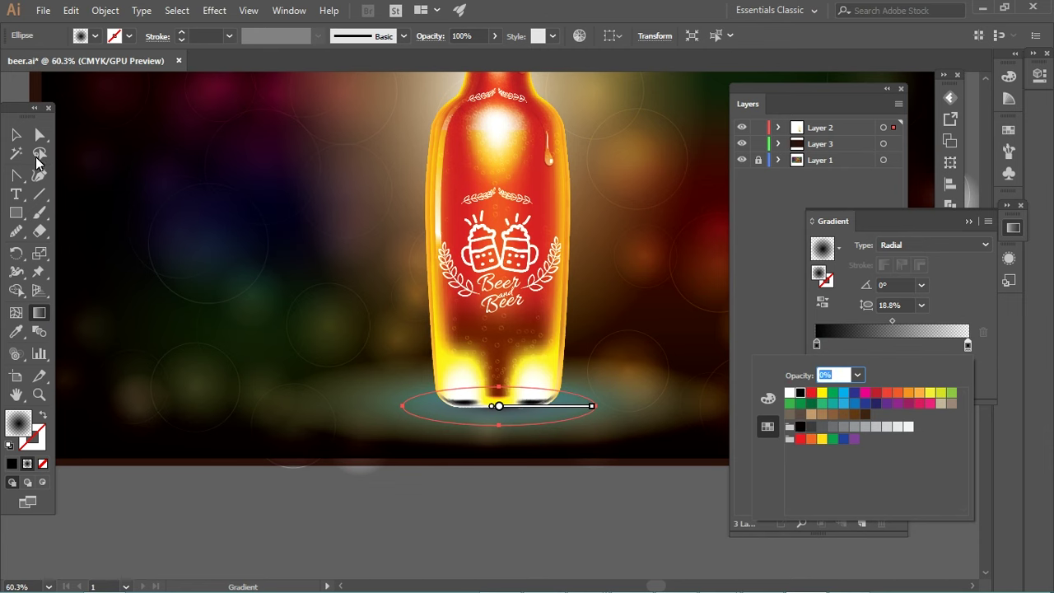
key("Return")
left_click_drag(592, 406, 639, 407)
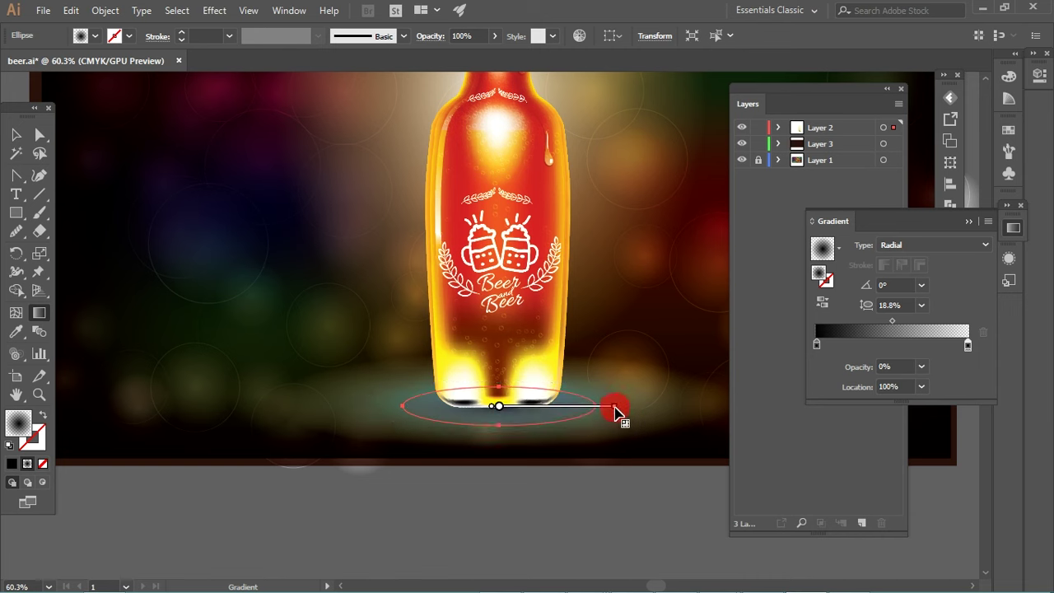
left_click_drag(640, 407, 608, 406)
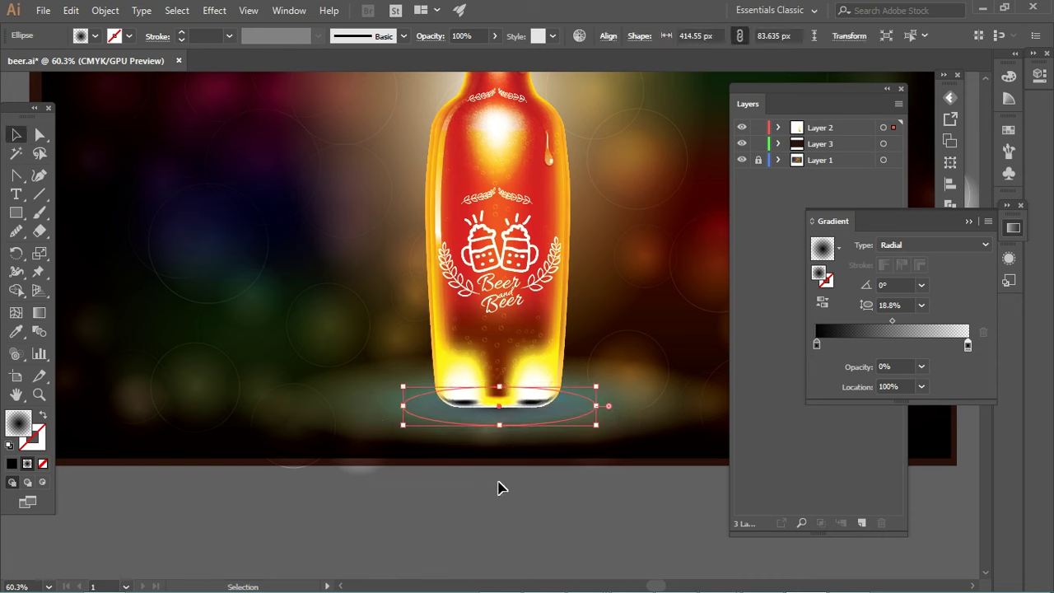
Step: Make both gradient stops of the floor ellipse white
left_click(511, 515)
left_click(606, 385)
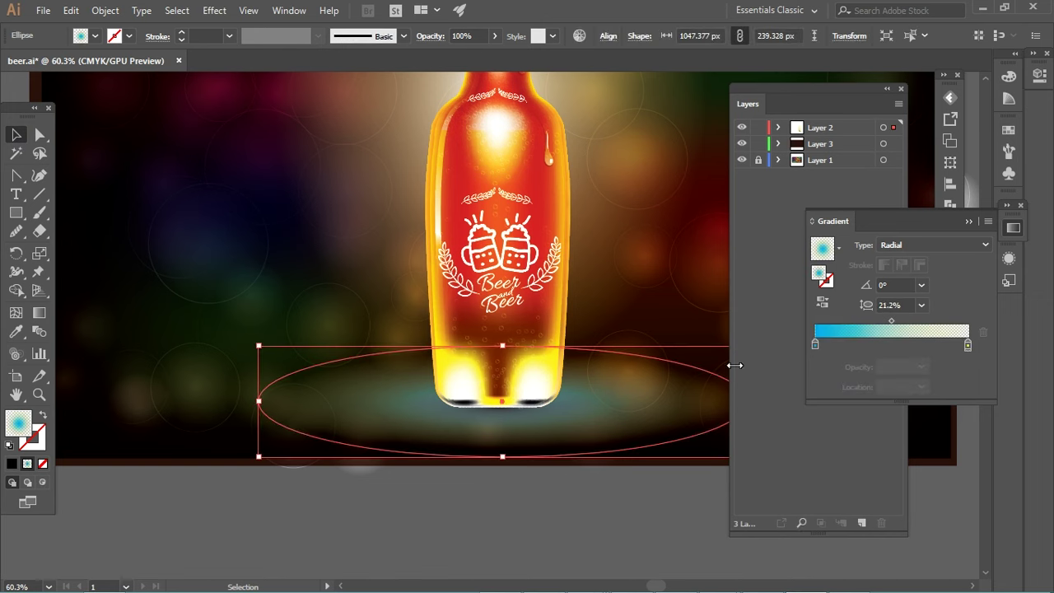
double_click(815, 343)
left_click(788, 392)
double_click(967, 344)
left_click(789, 392)
left_click(564, 517)
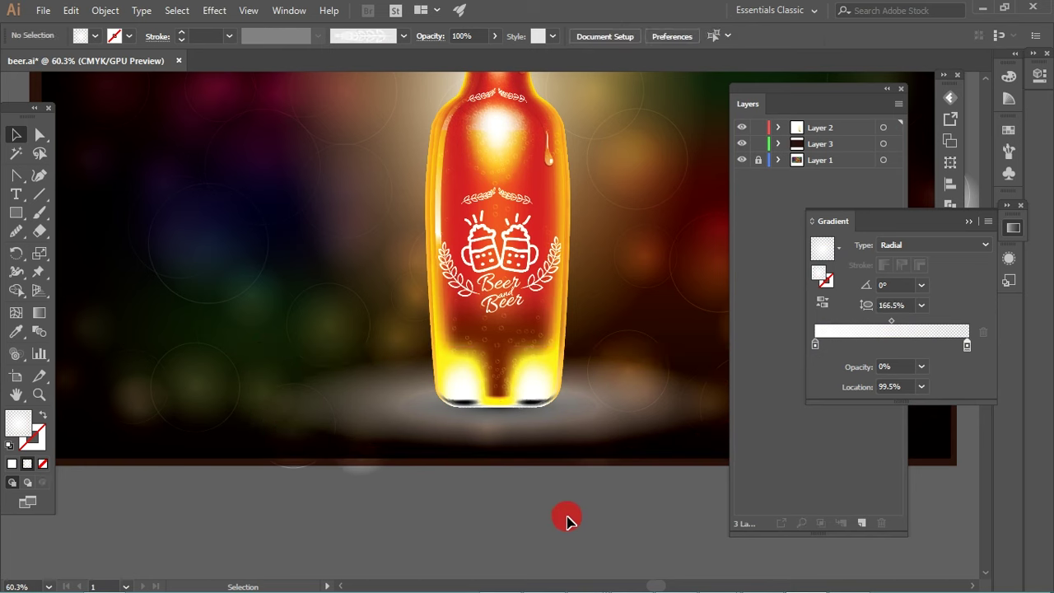
Step: Collapse the Gradient panel and adjust the zoom to review the soft white floor glow
left_click(651, 399)
key("ctrl")
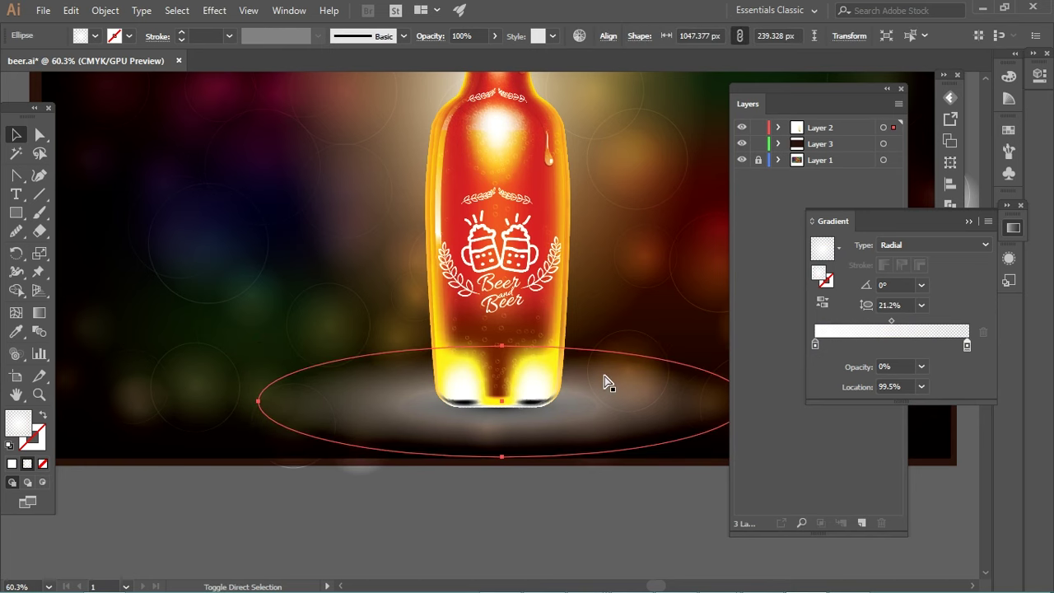
left_click(970, 222)
left_click(458, 522)
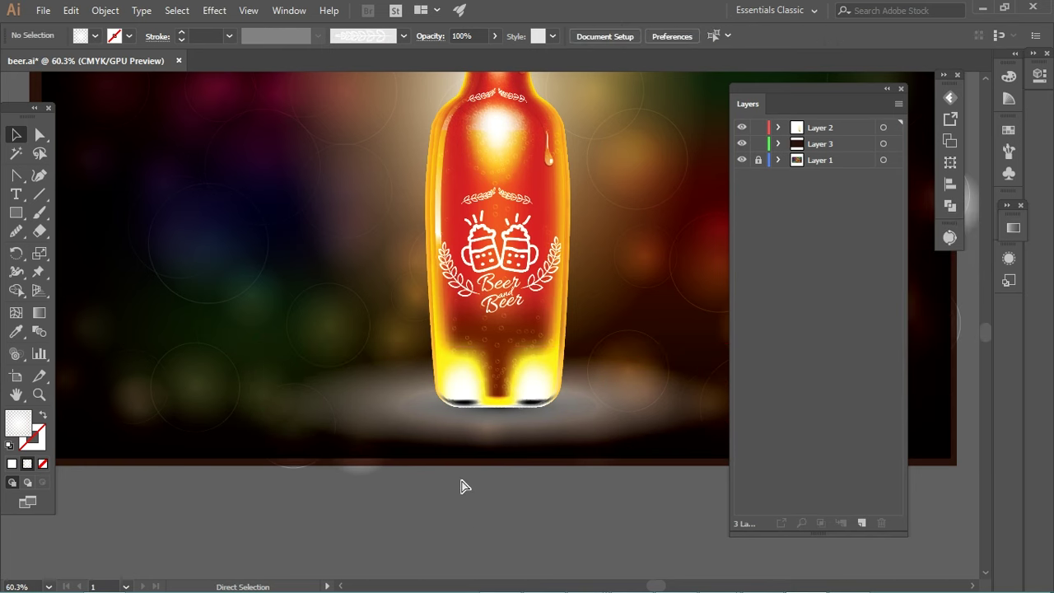
key("ctrl+minus")
key("ctrl+minus")
key("ctrl+minus")
key("ctrl+plus")
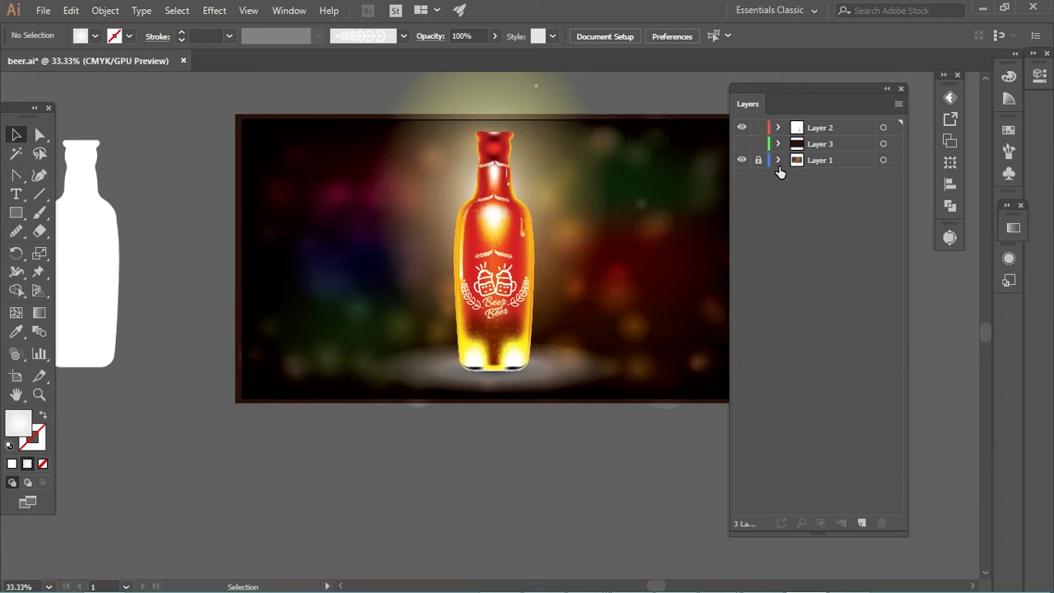
Step: Give one green point of the background mesh a lighter green fill
left_click_drag(598, 204, 483, 207)
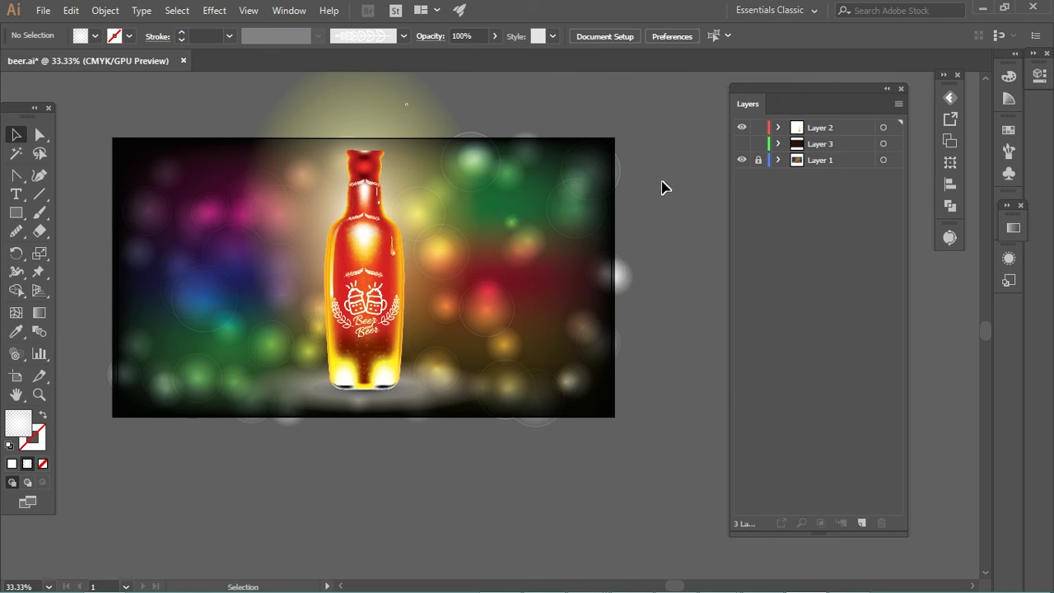
left_click(778, 159)
left_click(818, 224)
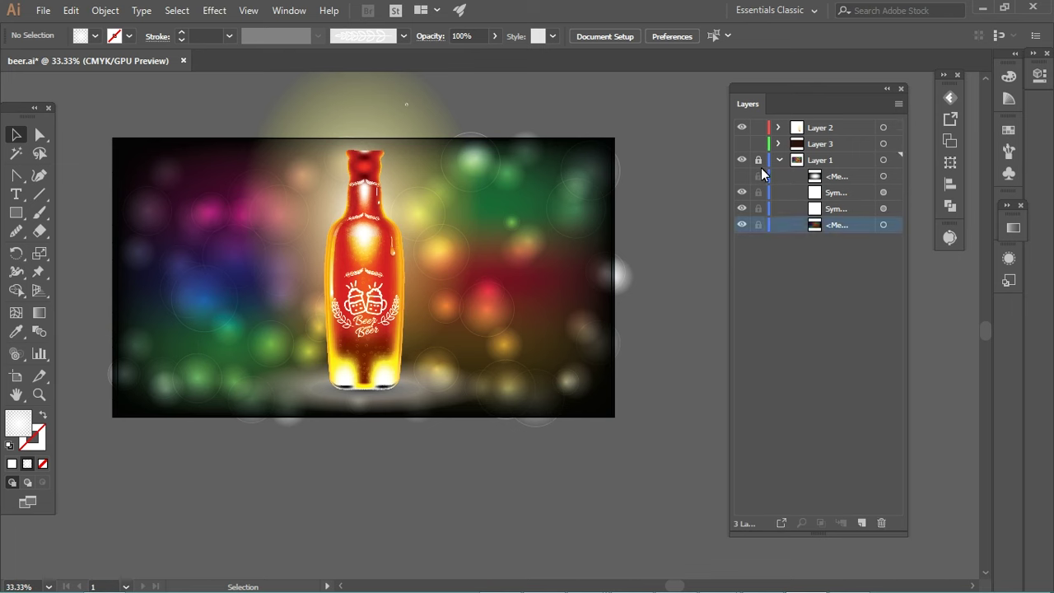
left_click(884, 225)
key("a")
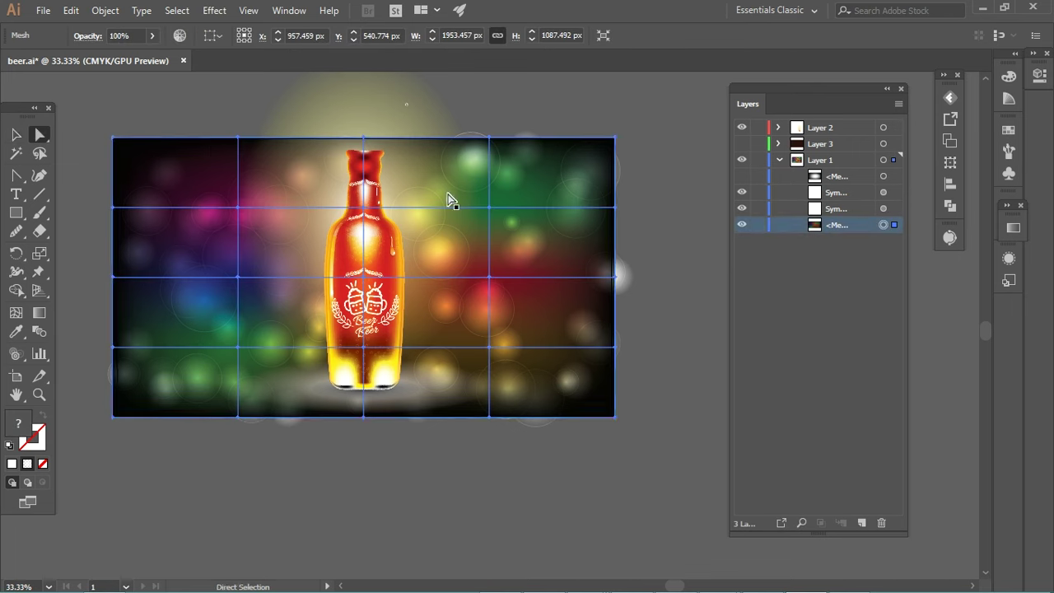
left_click(490, 207)
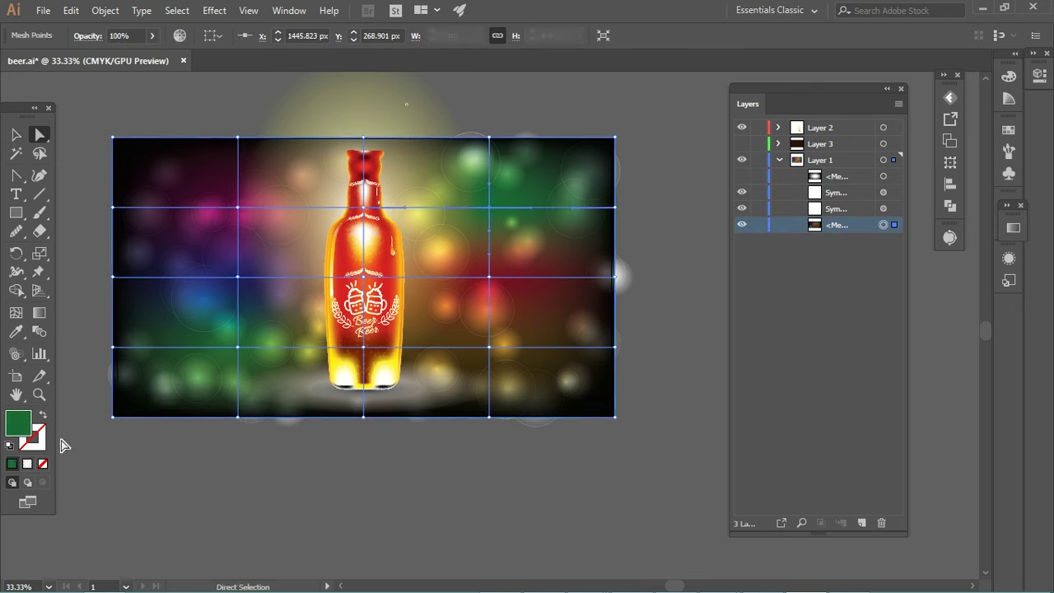
double_click(20, 426)
left_click(691, 233)
left_click(957, 192)
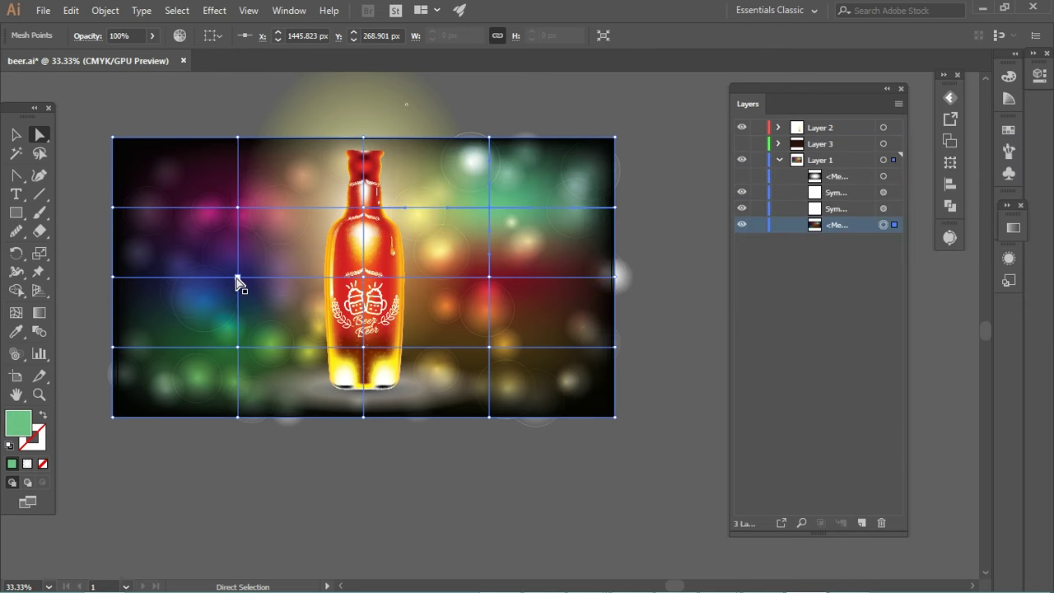
Step: Hide the bokeh symbol sets in Layer 1 to reveal the bare mesh gradient
left_click(489, 358)
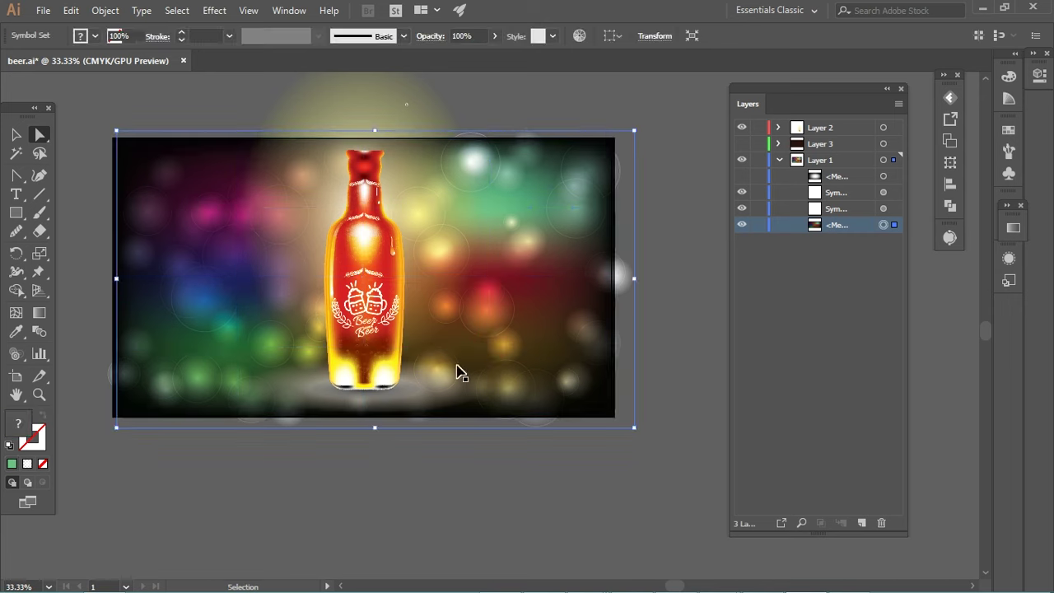
left_click(489, 353)
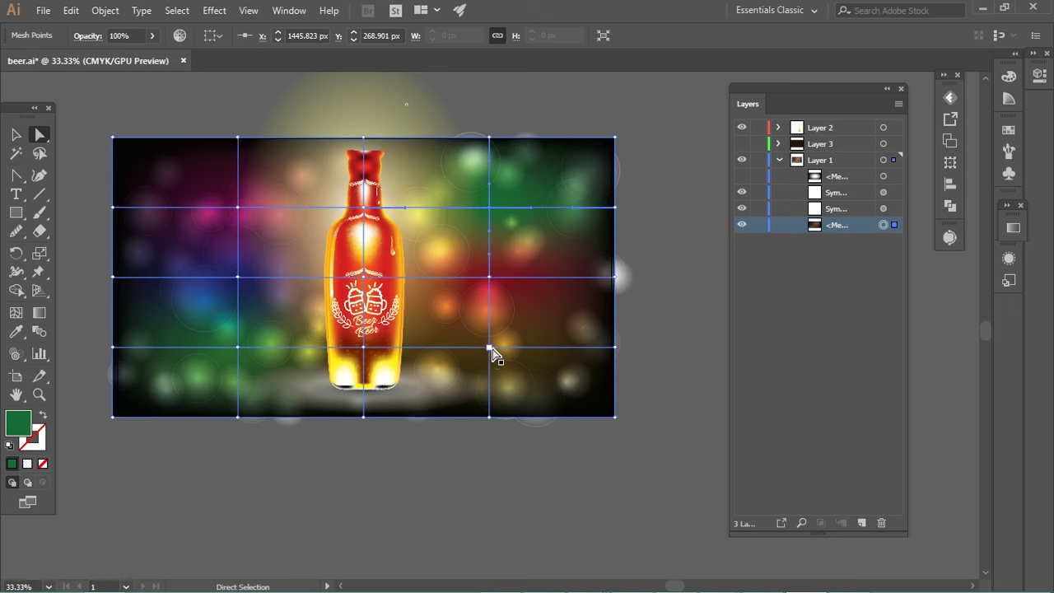
left_click(882, 225)
left_click(745, 209)
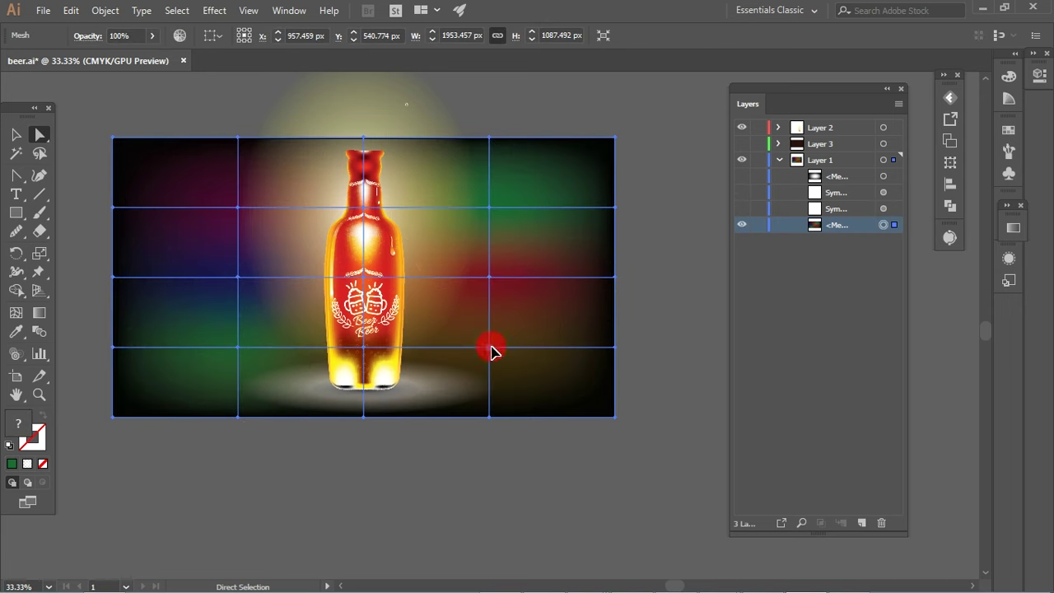
Step: Colour a mesh point right of the bottle orange, with the bokeh symbol sets hidden
left_click(489, 347)
double_click(19, 422)
left_click(798, 205)
left_click(964, 194)
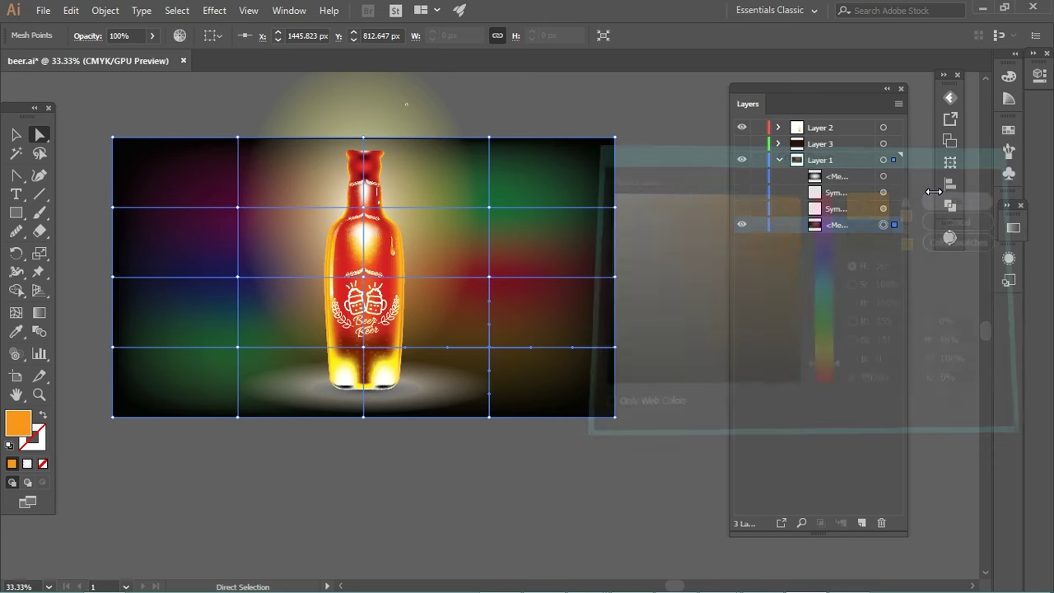
left_click(748, 193)
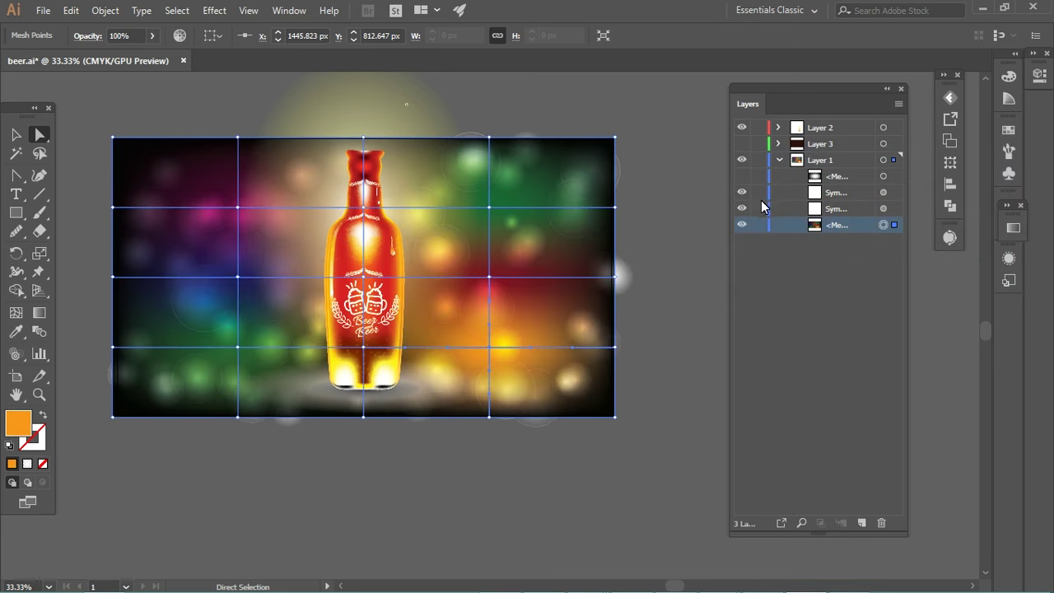
left_click_drag(742, 193, 742, 209)
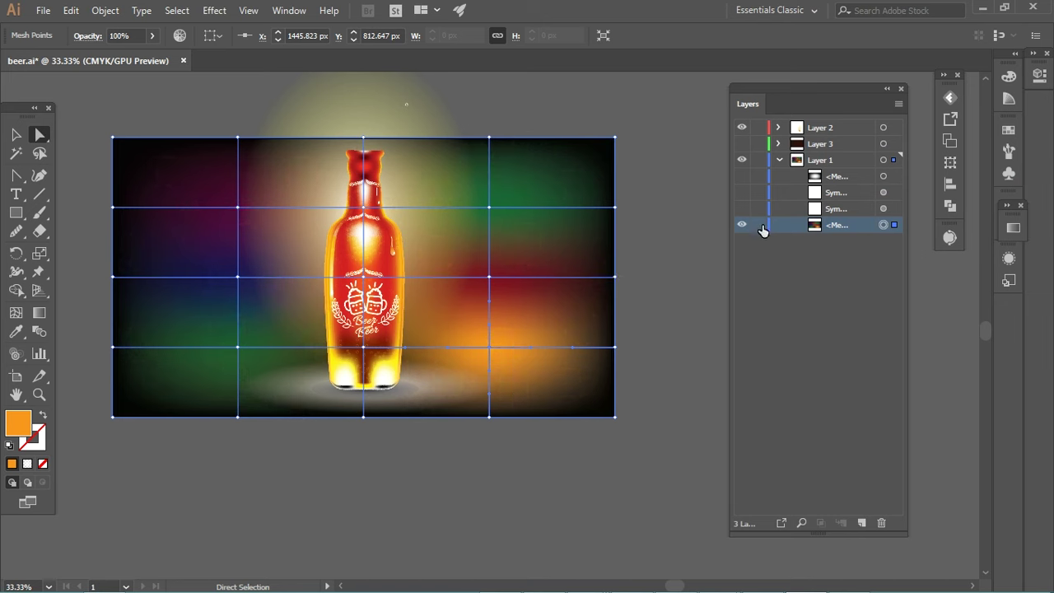
Step: Change that point to dark brown; try dark green on a left point, then undo it
double_click(18, 423)
left_click(799, 356)
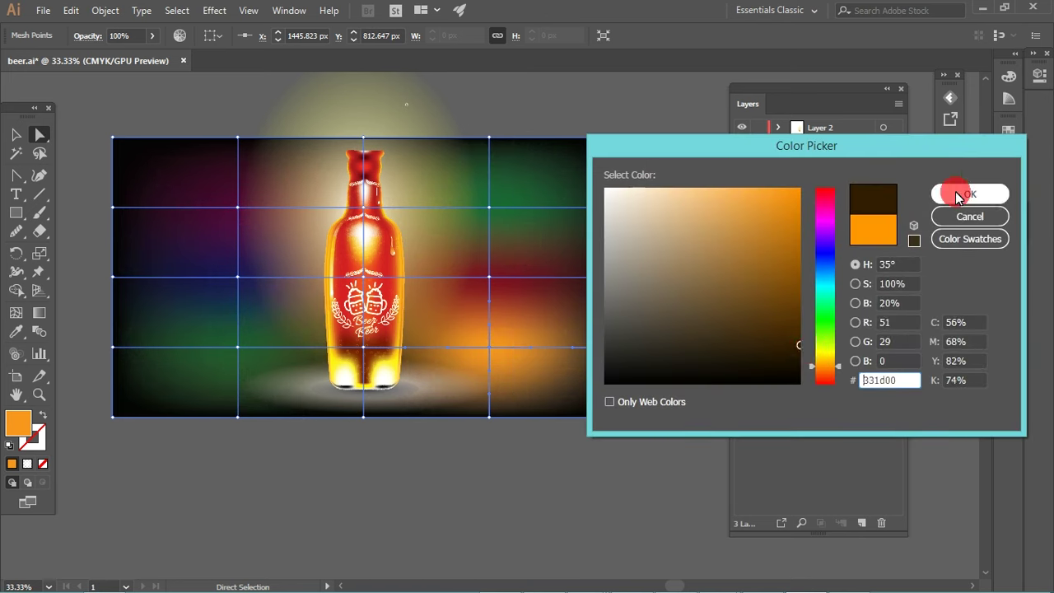
left_click(952, 193)
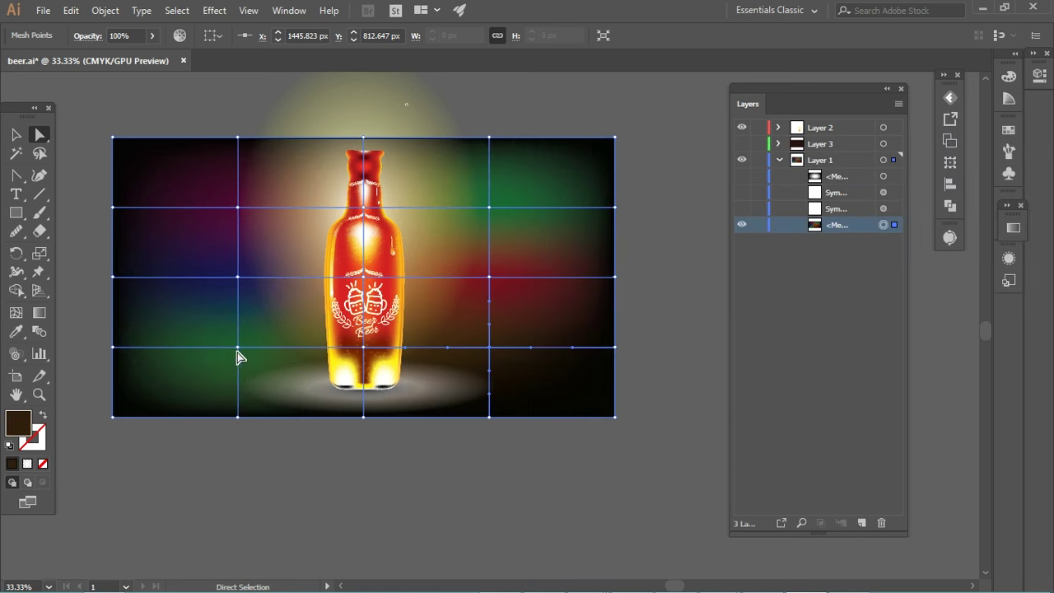
left_click(237, 347)
double_click(18, 423)
left_click_drag(776, 357, 795, 357)
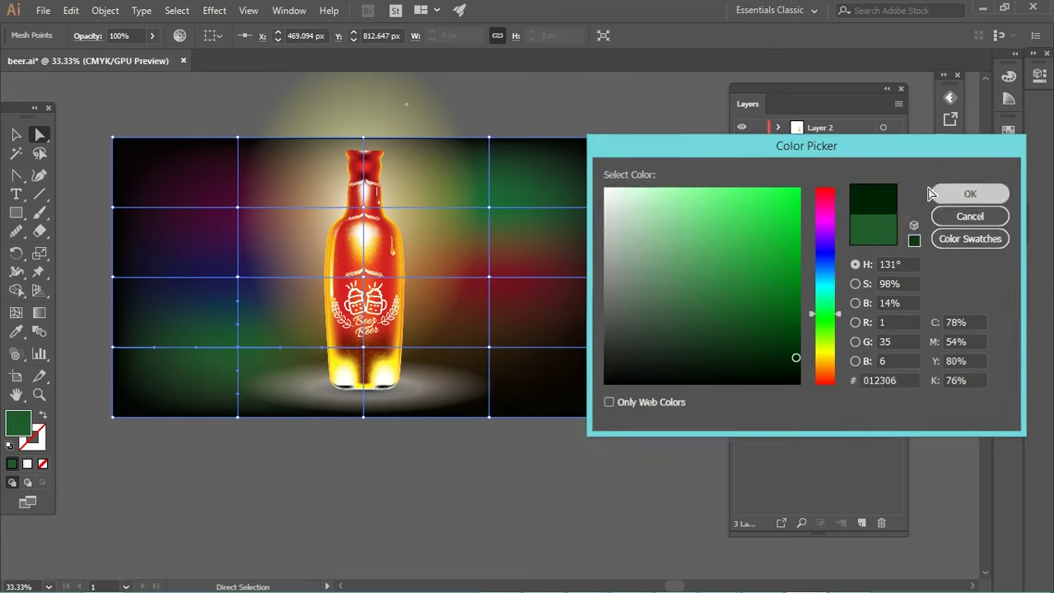
left_click(933, 193)
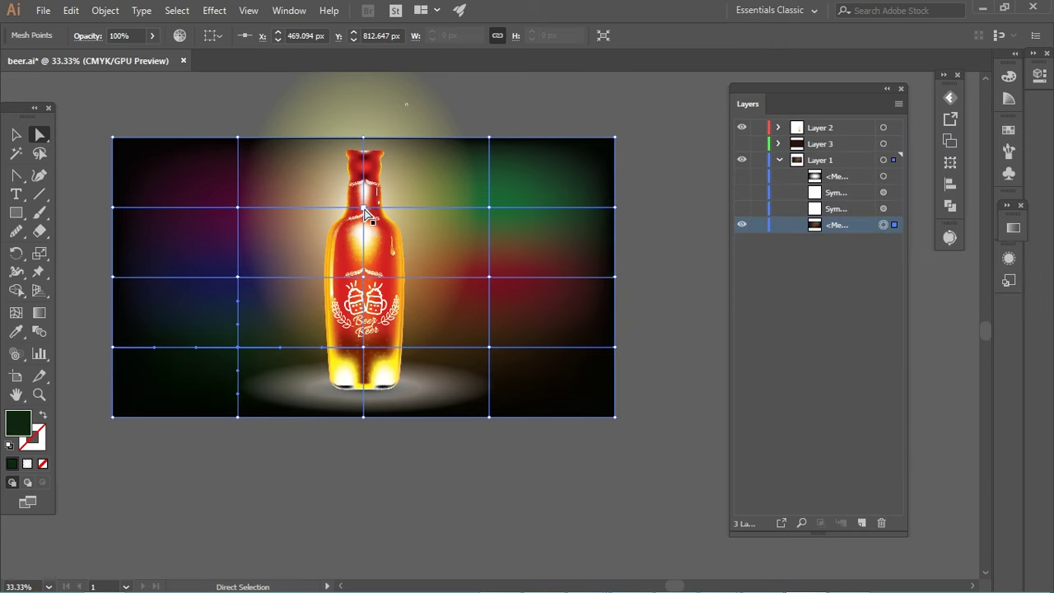
key("ctrl+z")
Step: Set the top-centre and centre mesh points to white, then show the bokeh symbols and bottle layer again
left_click(741, 127)
left_click(363, 206)
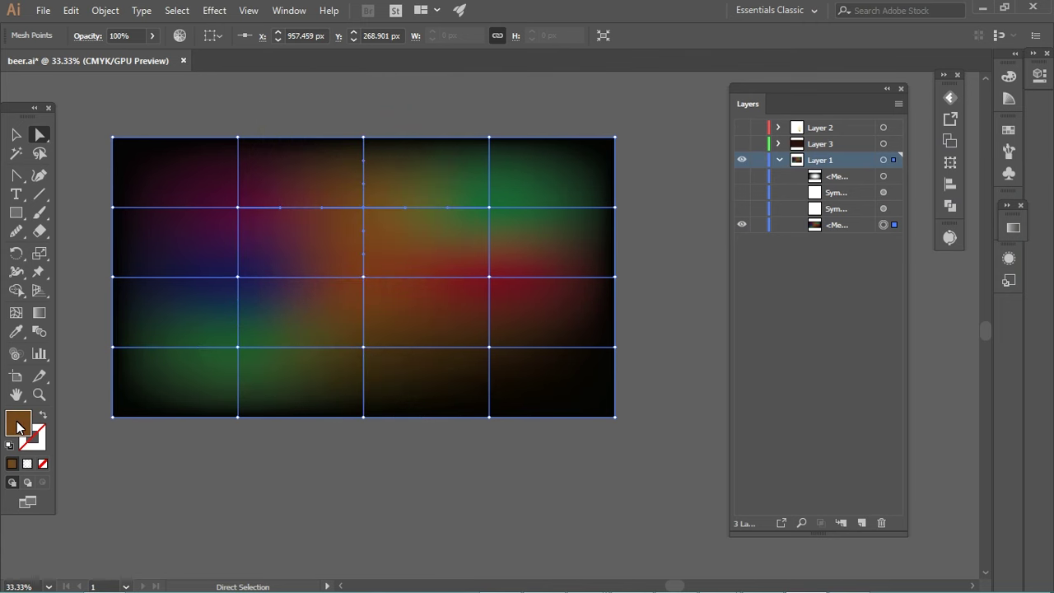
double_click(18, 425)
left_click(601, 178)
left_click(952, 191)
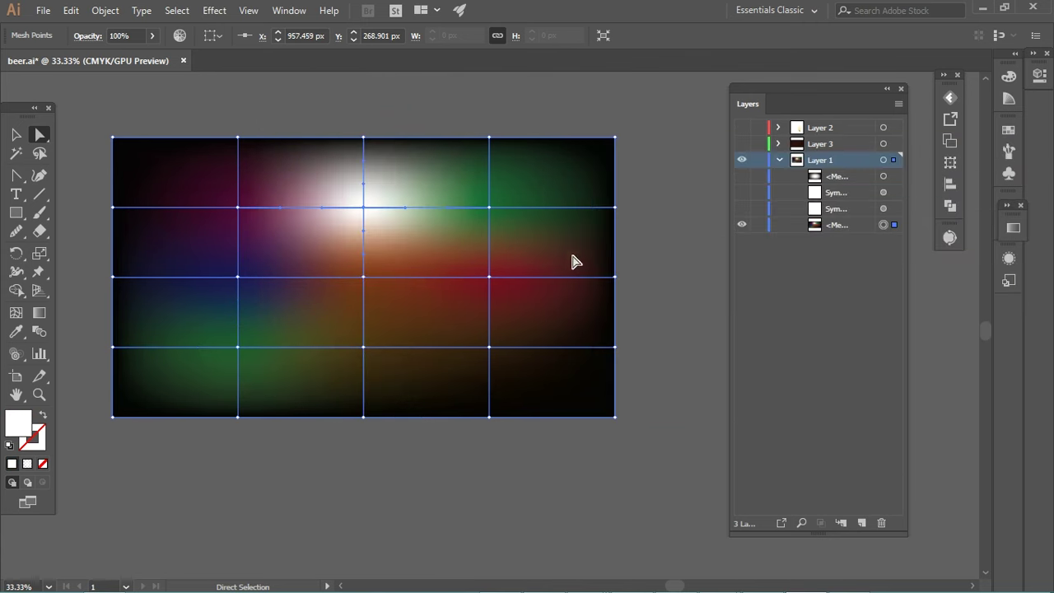
left_click(363, 277)
double_click(18, 425)
left_click(610, 186)
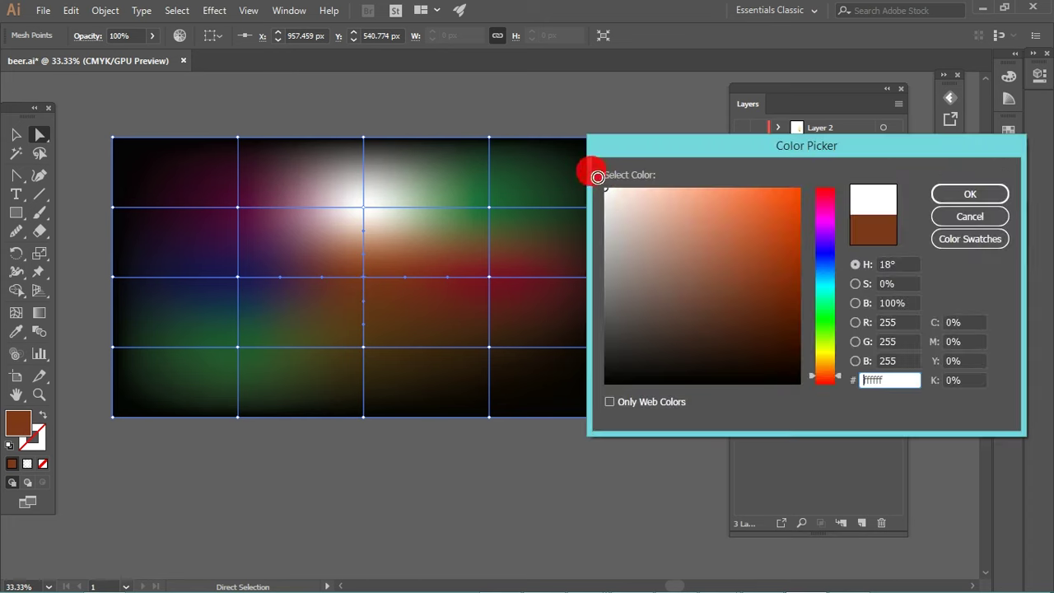
left_click(939, 196)
left_click(741, 191)
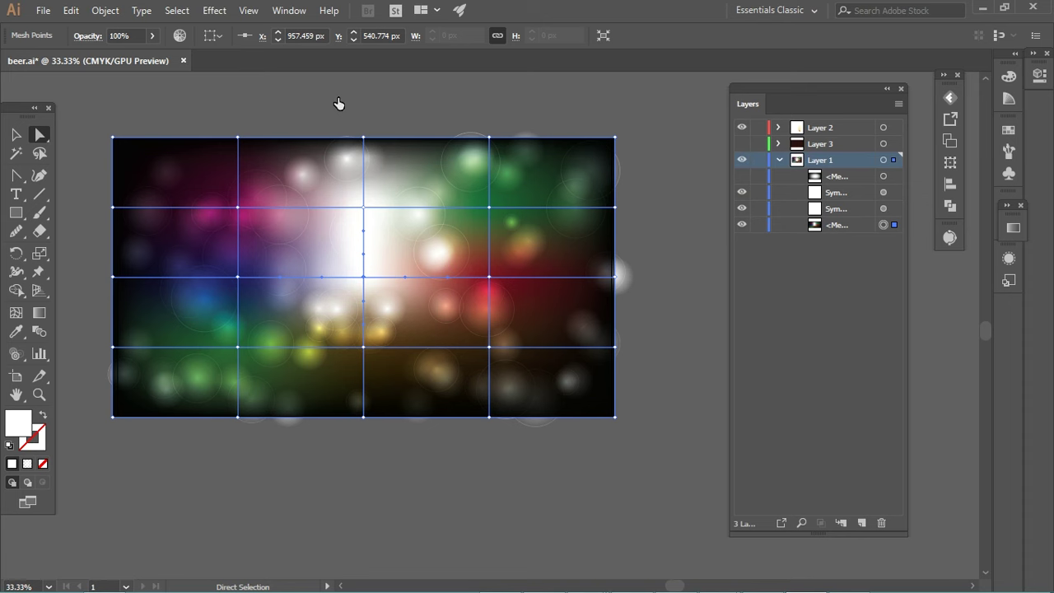
left_click(16, 134)
Step: Delete the yellow glow ellipse around the bottle; the floor glow is deleted too, then restored with Ctrl+Z
left_click(598, 109)
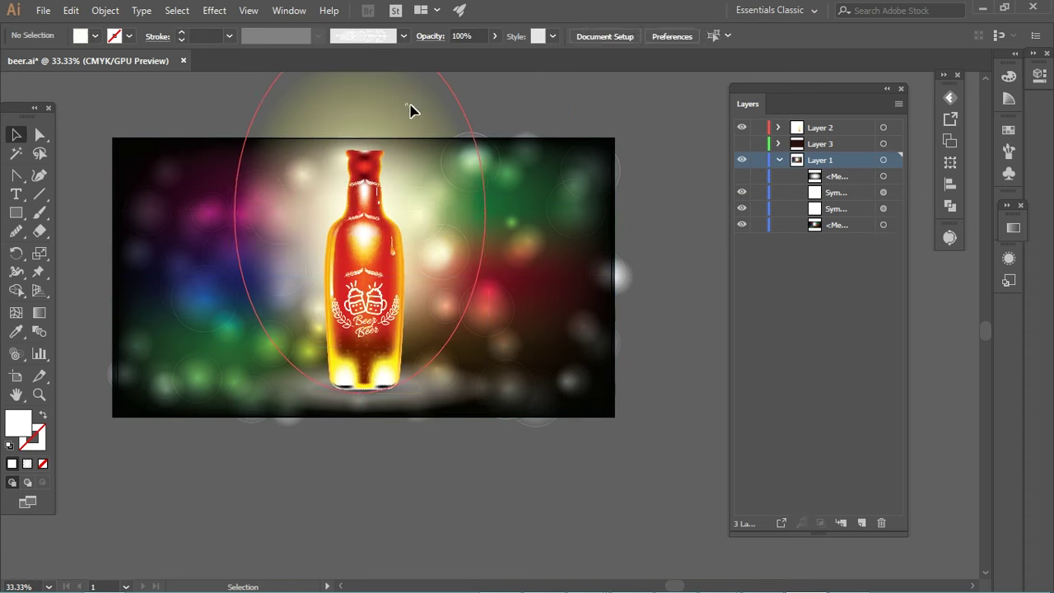
left_click(410, 111)
key("Delete")
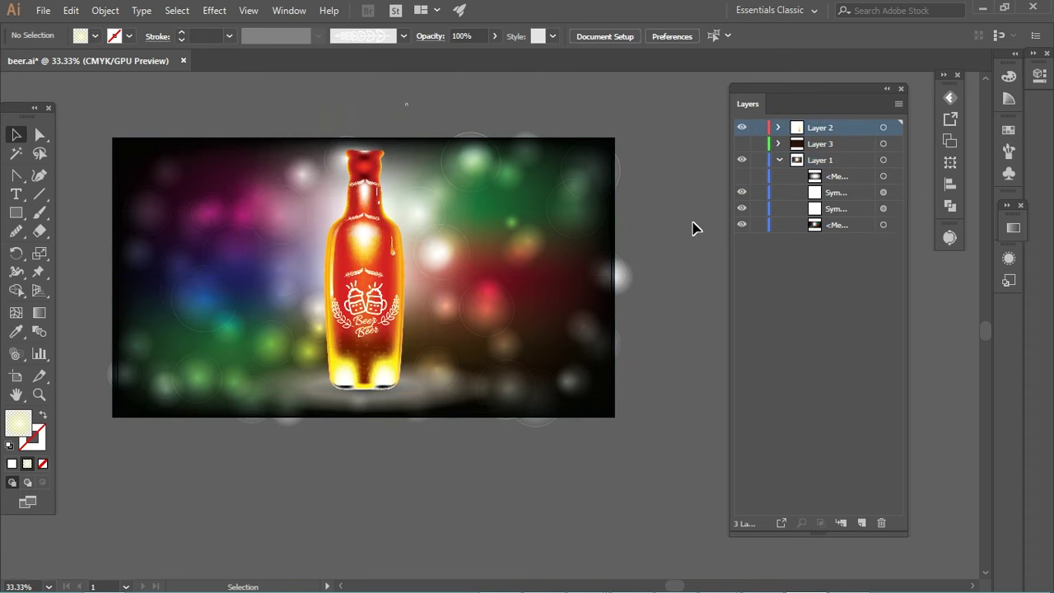
left_click(441, 407)
key("Delete")
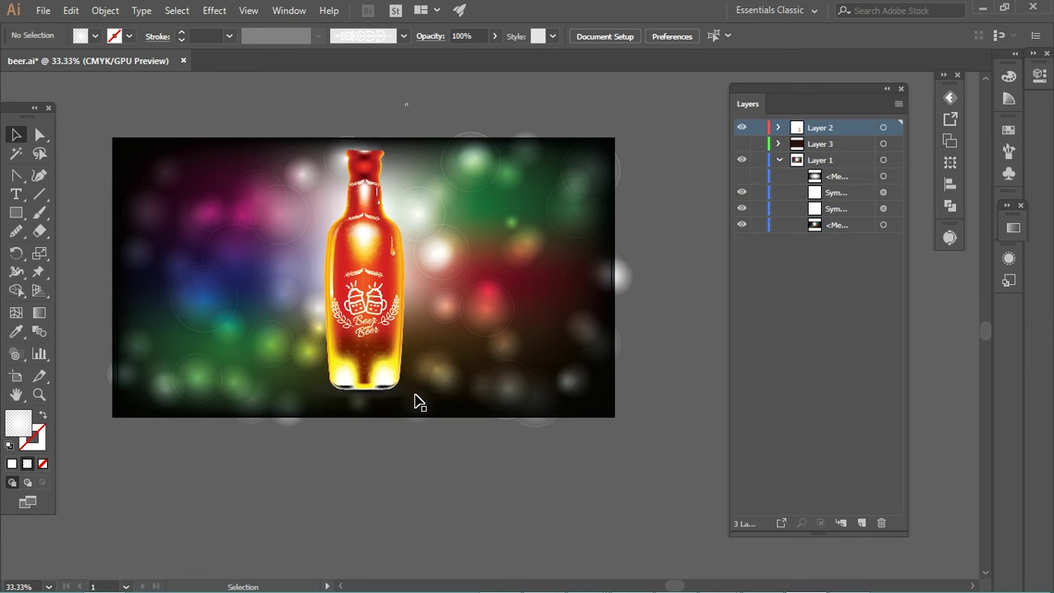
key("ctrl+z")
left_click(445, 485)
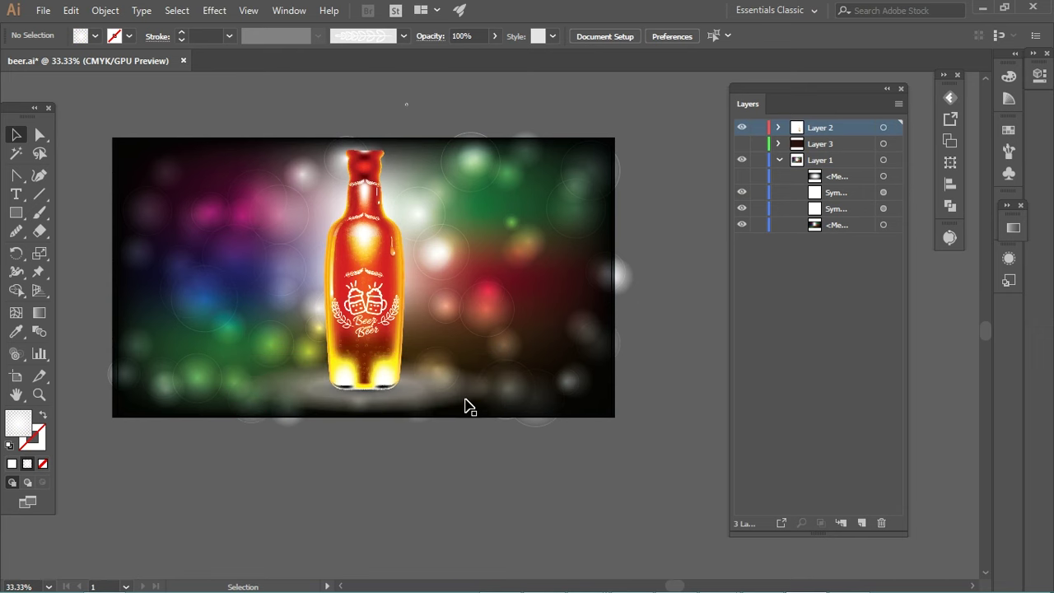
left_click(484, 256)
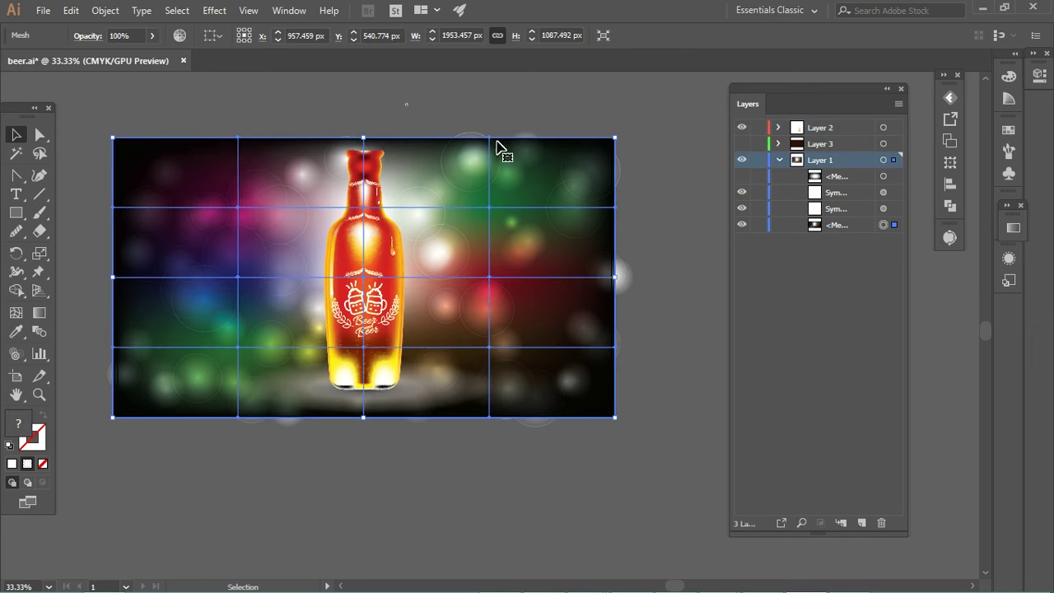
Step: Enlarge the background gradient mesh and bokeh symbol set around their centres, beyond the artboard
left_click_drag(615, 139, 705, 86)
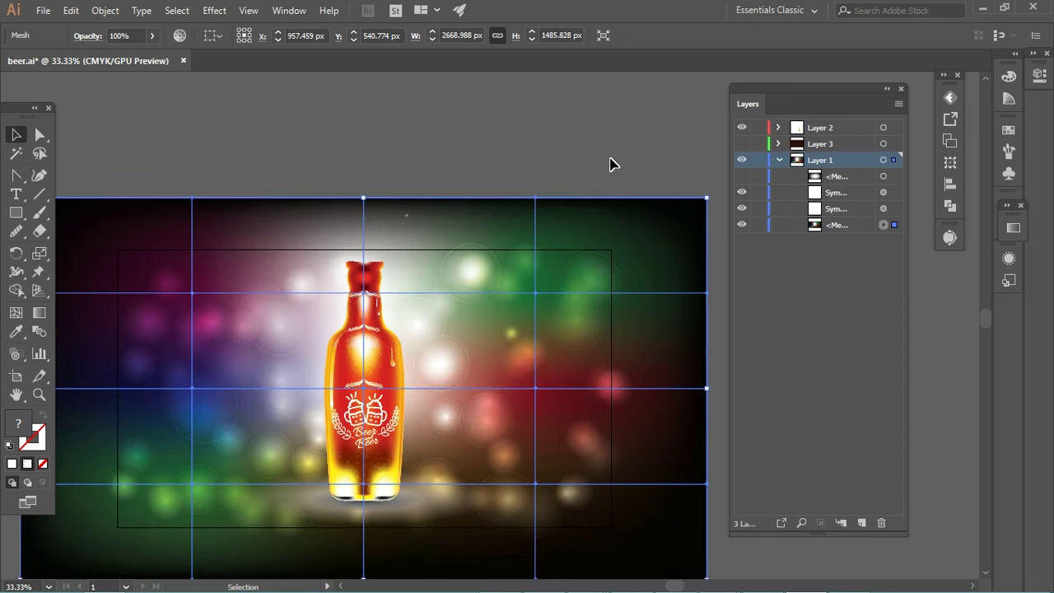
left_click_drag(576, 165, 482, 145)
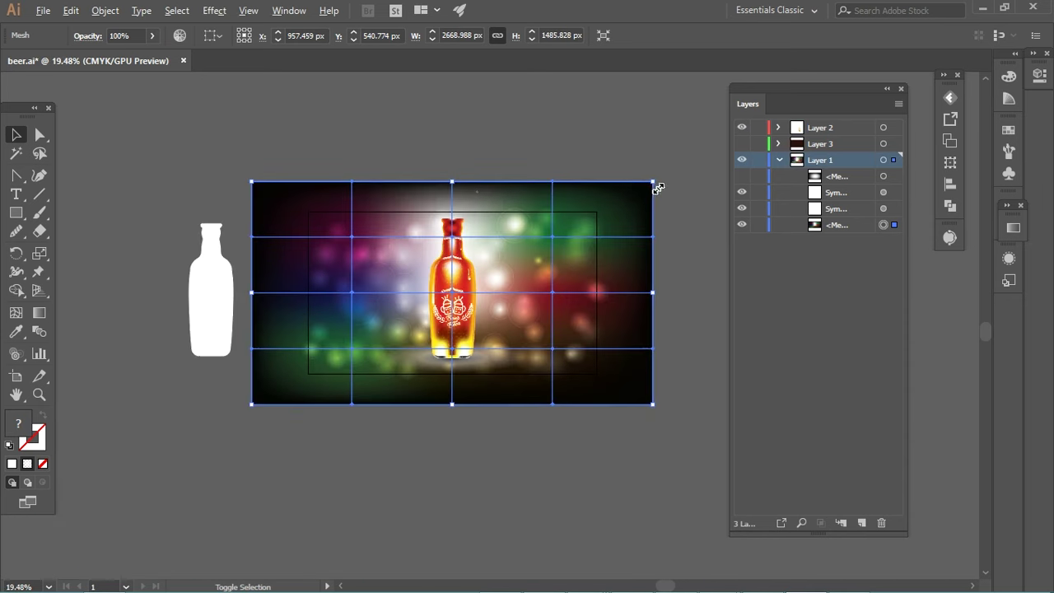
left_click_drag(669, 140, 665, 151)
left_click(647, 133)
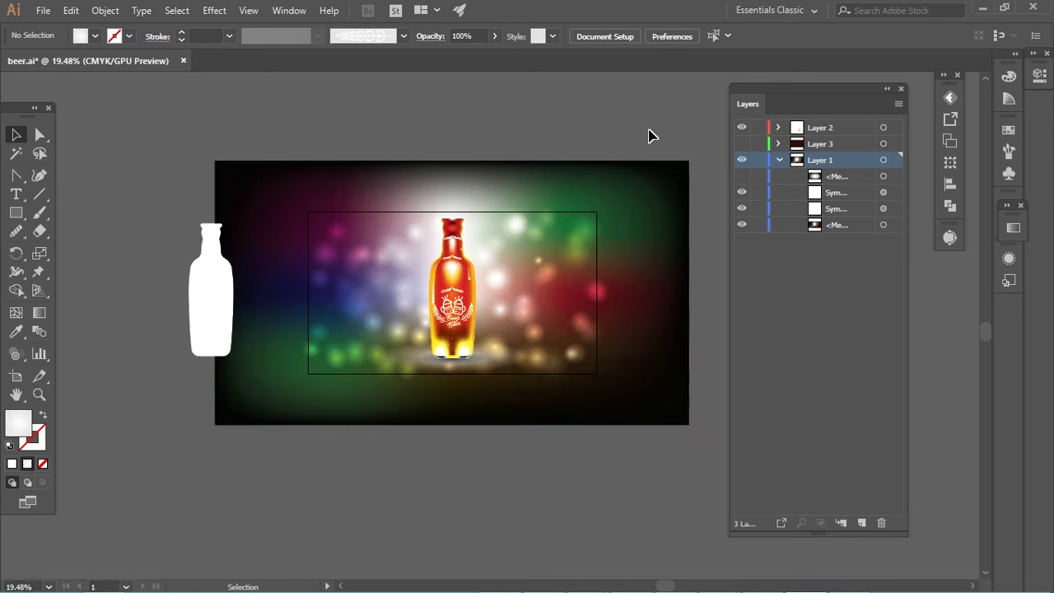
left_click(590, 241)
mouse_move(596, 212)
left_mouse_down()
mouse_move(656, 163)
mouse_move(668, 170)
mouse_move(691, 134)
left_mouse_up()
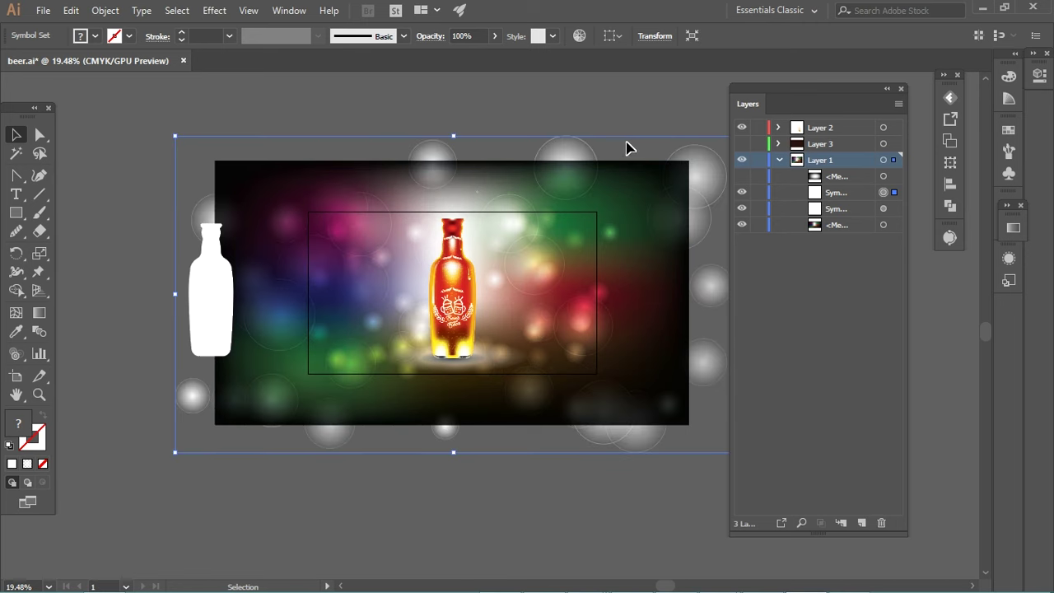
left_click(337, 529)
left_click_drag(416, 410, 330, 392)
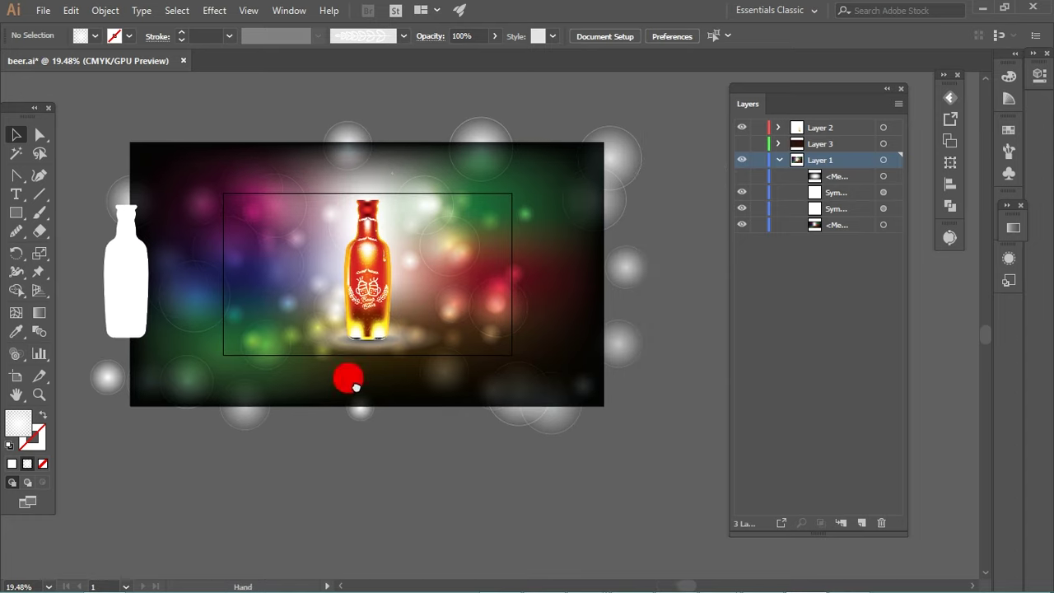
Step: Draw a rectangle matching the artboard over the bottle artwork
left_click(16, 213)
left_click_drag(220, 191, 518, 363)
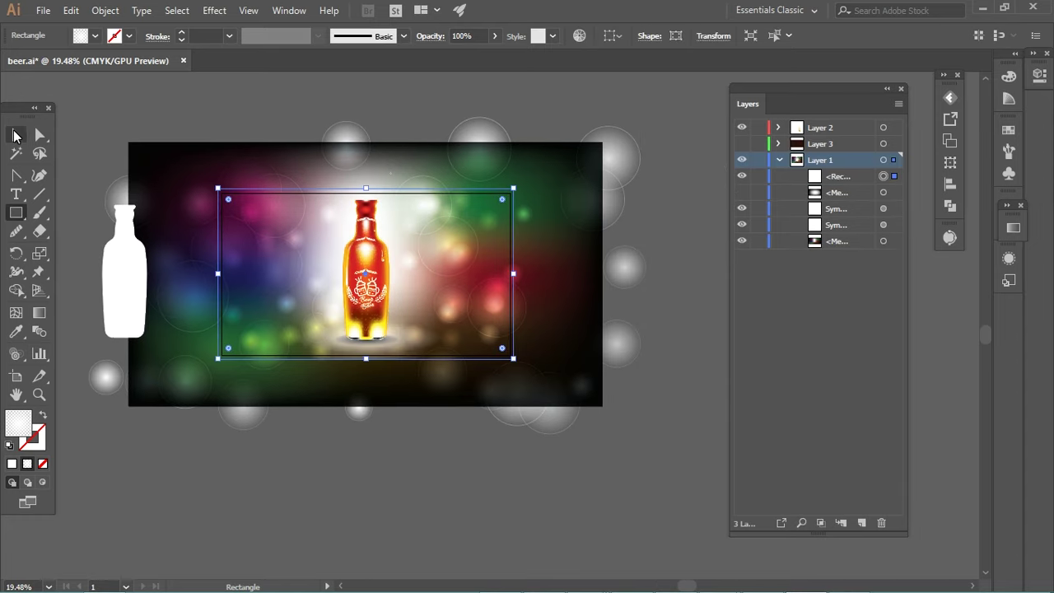
left_click(15, 134)
left_click(378, 484)
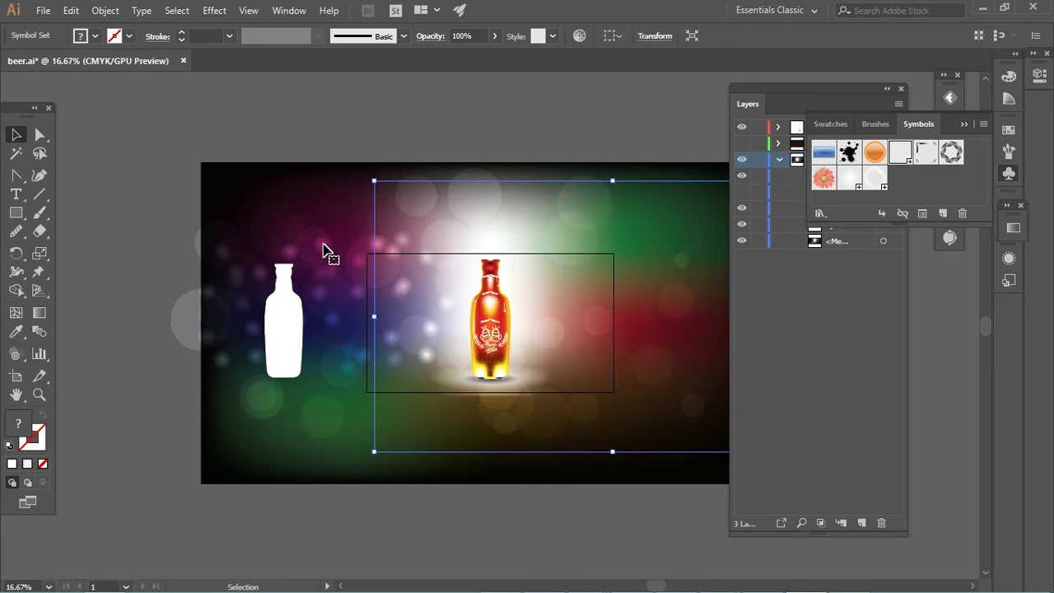
left_click(1019, 215)
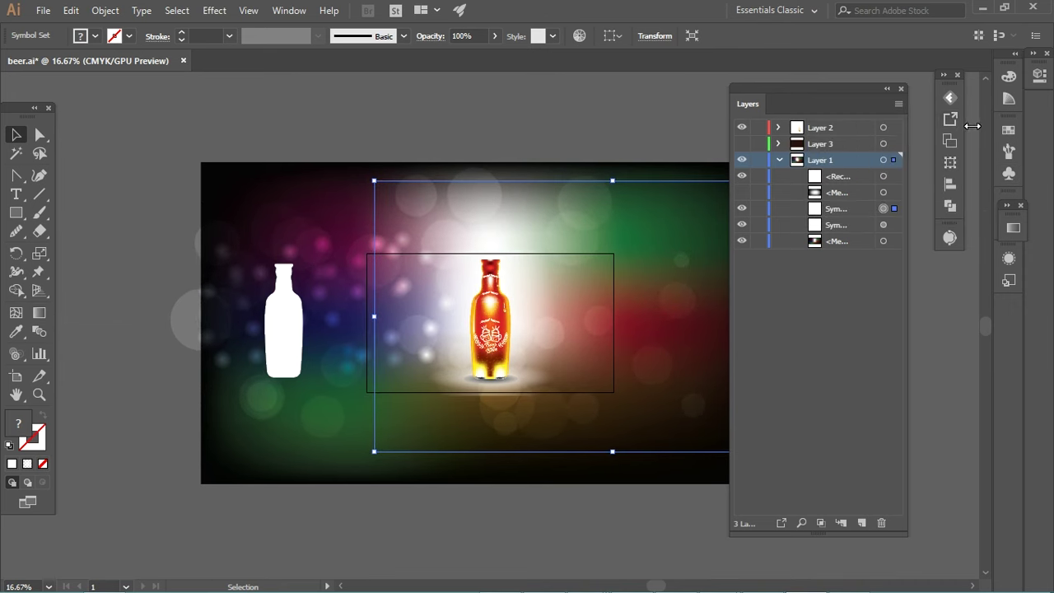
left_click(836, 193)
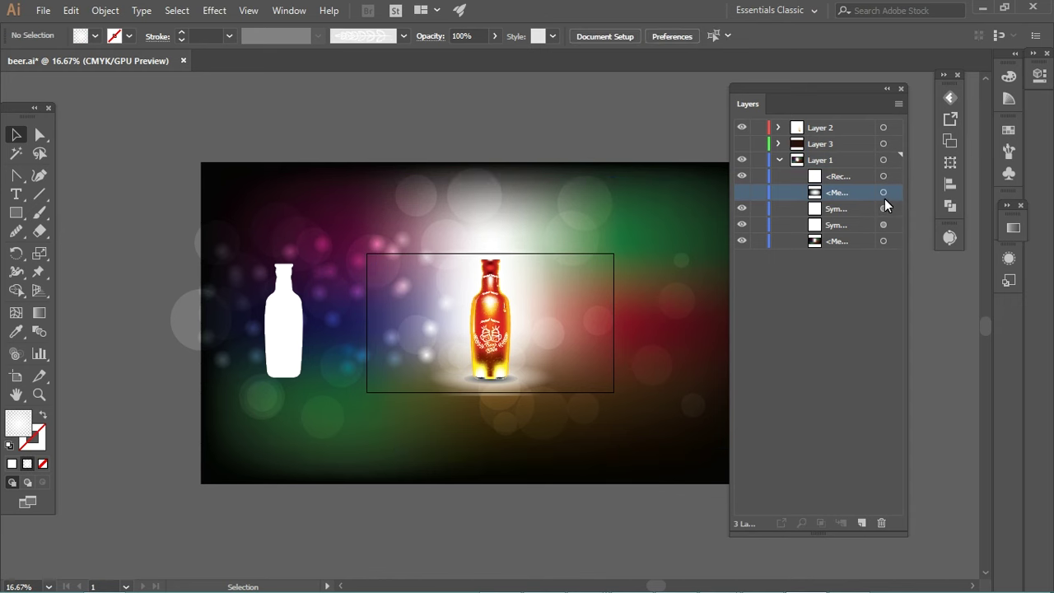
left_click(893, 225)
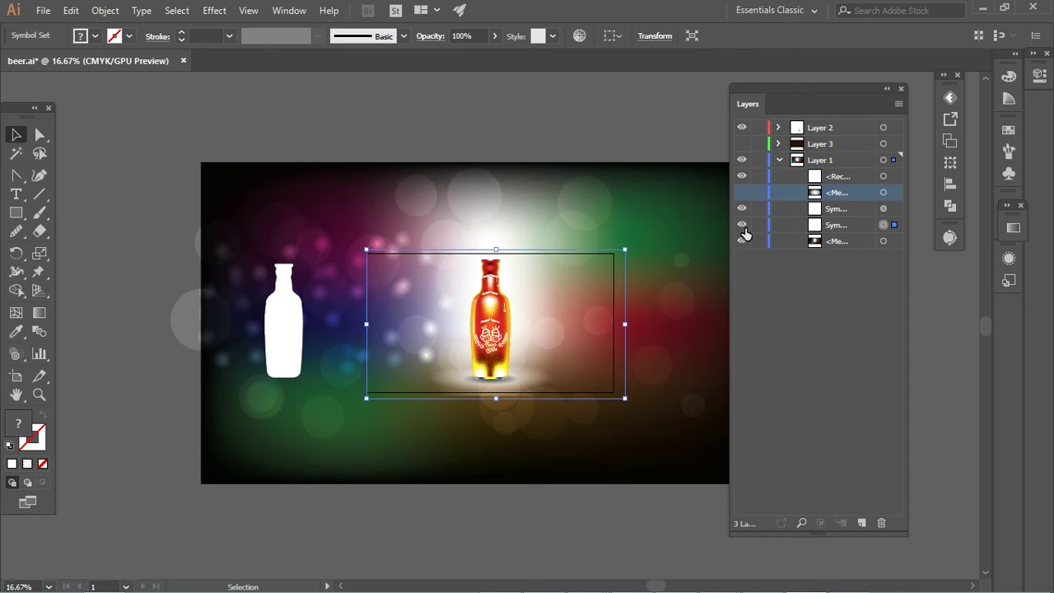
key("ctrl+shift+a")
left_click(884, 225)
key("Right")
key("Right")
key("Right")
key("Right")
key("Right")
key("Right")
key("Right")
key("Right")
key("Right")
key("Right")
key("Right")
key("Right")
key("Right")
key("Right")
key("Right")
key("Right")
key("Right")
key("Right")
key("Right")
key("Right")
key("Right")
key("Right")
key("Right")
key("Right")
key("Right")
key("Right")
key("Right")
key("Right")
key("Right")
key("Right")
key("Right")
key("Right")
key("Right")
key("Right")
key("Right")
key("Right")
key("Right")
key("Right")
key("Right")
key("Right")
key("Right")
key("Right")
key("Right")
key("Right")
key("Right")
key("Right")
key("Right")
key("Right")
key("Right")
key("Right")
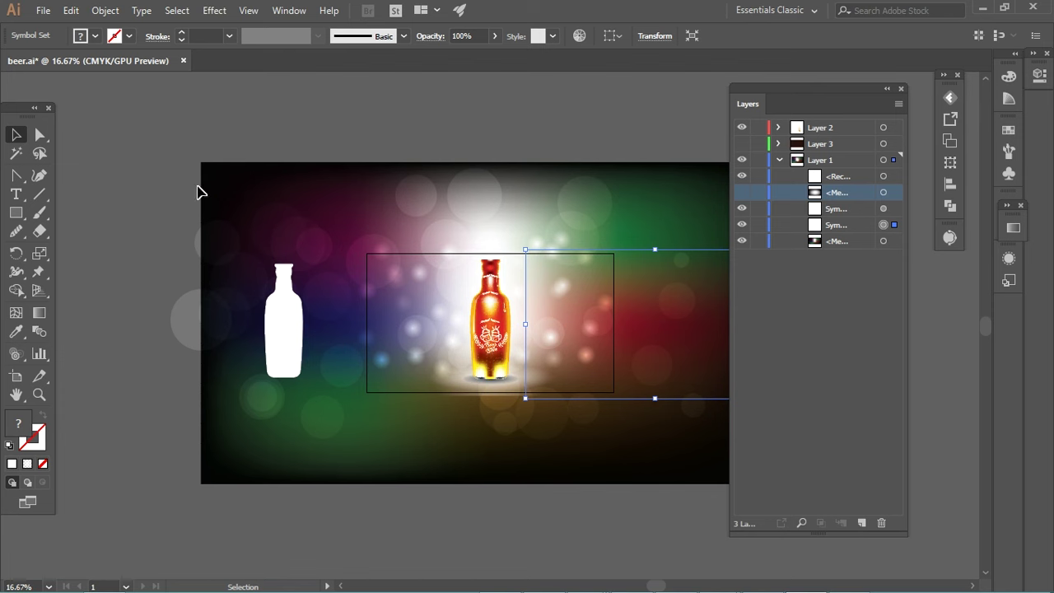
left_click(142, 428)
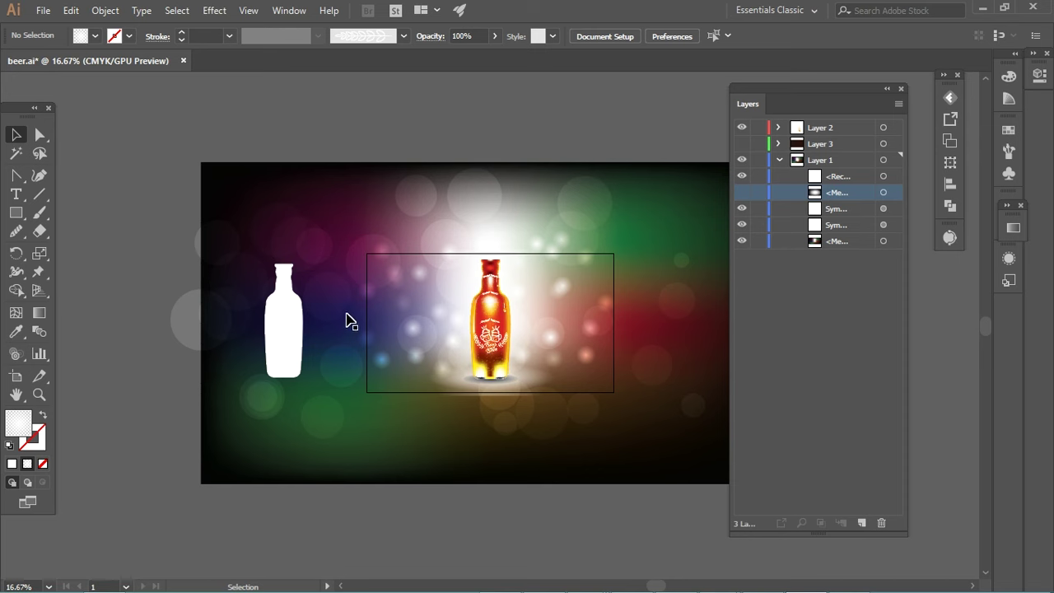
key("ctrl+plus")
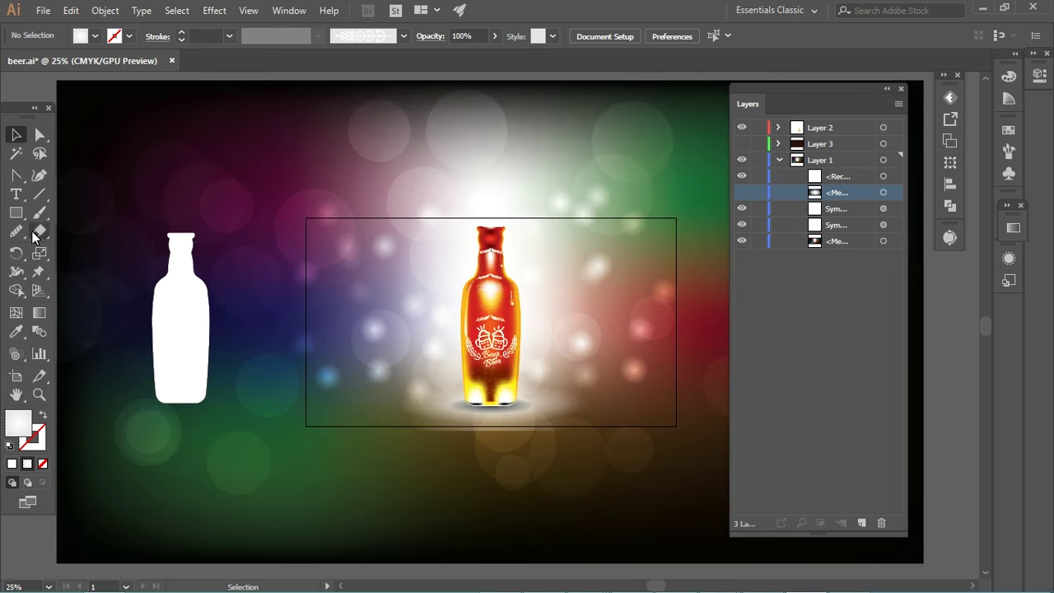
left_click(19, 214)
left_click_drag(309, 301, 693, 438)
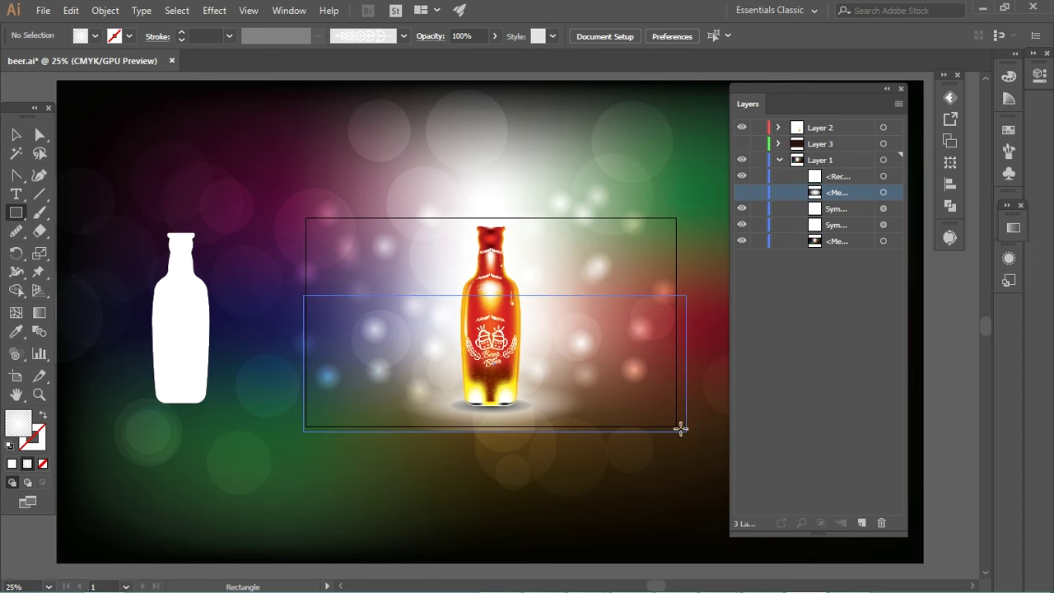
Step: Replace the rectangle with a pencil-drawn splash across the bottle's middle, filled white, no stroke
key("ctrl+z")
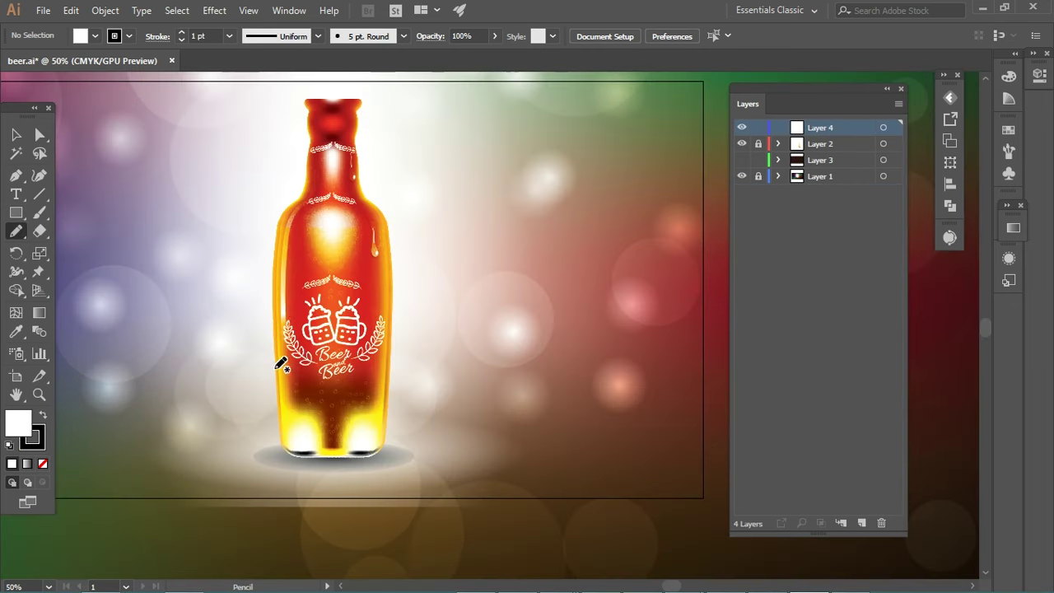
mouse_move(267, 266)
left_mouse_down()
mouse_move(239, 275)
mouse_move(249, 313)
mouse_move(301, 327)
mouse_move(442, 282)
mouse_move(459, 262)
mouse_move(436, 265)
mouse_move(457, 210)
mouse_move(455, 237)
mouse_move(446, 213)
mouse_move(438, 245)
mouse_move(409, 273)
mouse_move(380, 252)
mouse_move(296, 285)
mouse_move(271, 266)
left_mouse_up()
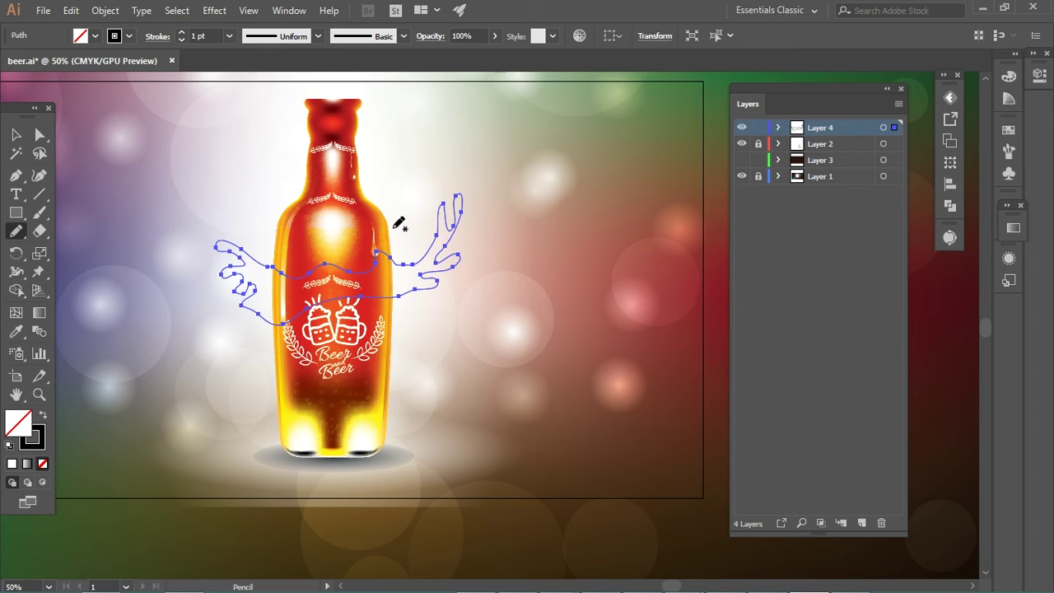
left_click(16, 134)
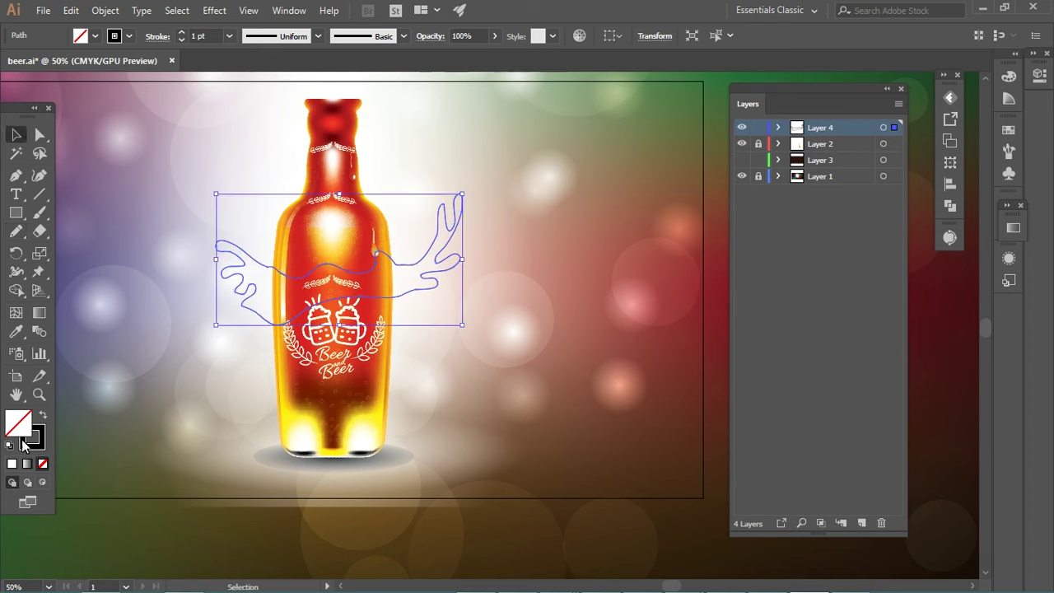
left_click(12, 464)
left_click(500, 260)
left_click(422, 277)
left_click(43, 463)
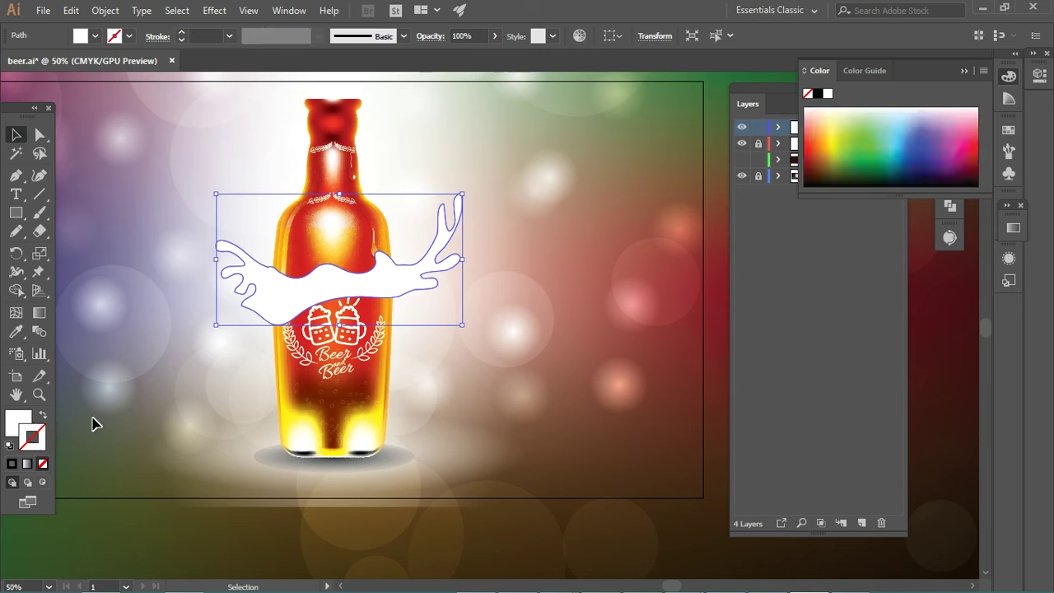
Step: Nudge the splash down, set its opacity to 0%, and try adding a mesh point
left_click_drag(282, 308, 281, 313)
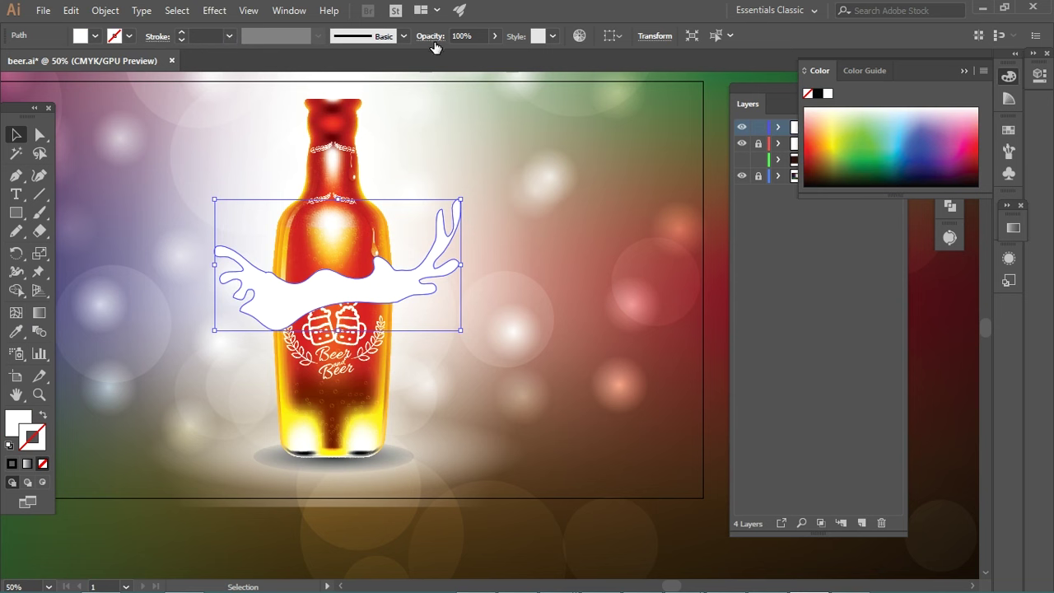
left_click_drag(472, 54, 341, 54)
left_click(20, 311)
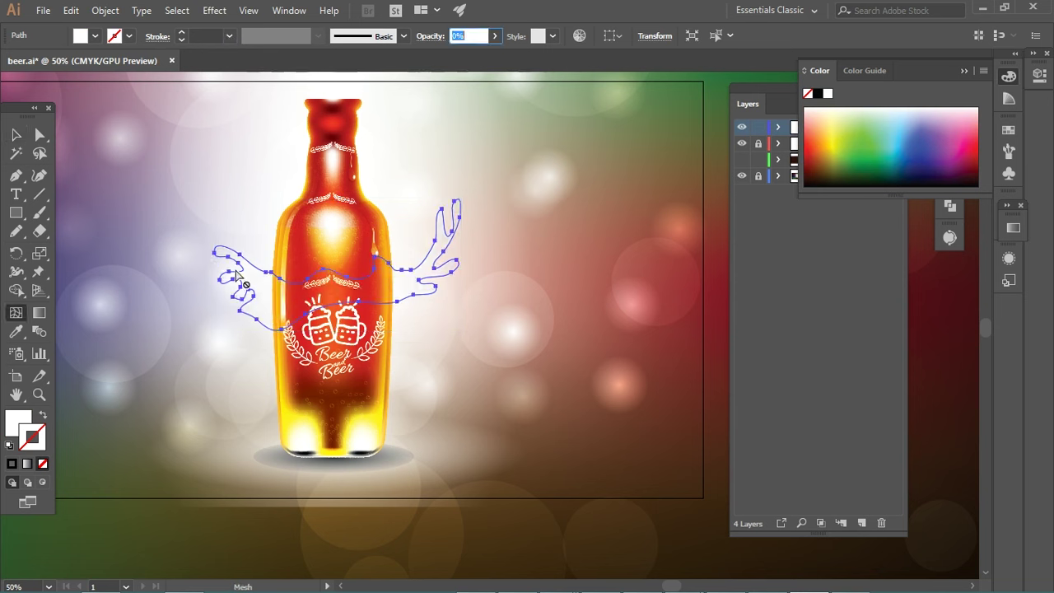
left_click(241, 283)
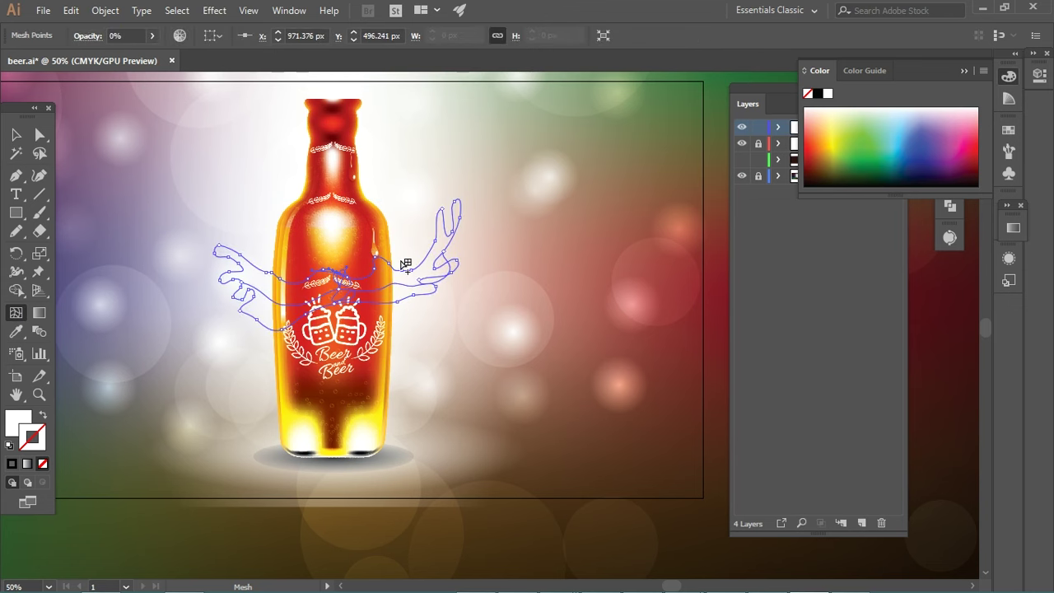
key("ctrl+plus")
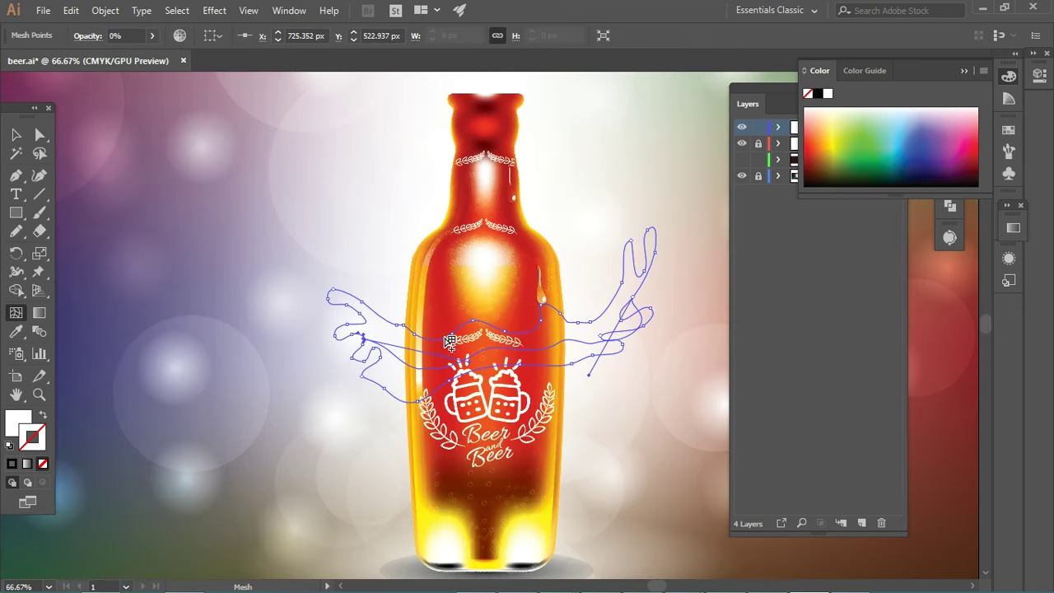
key("ctrl")
key("v")
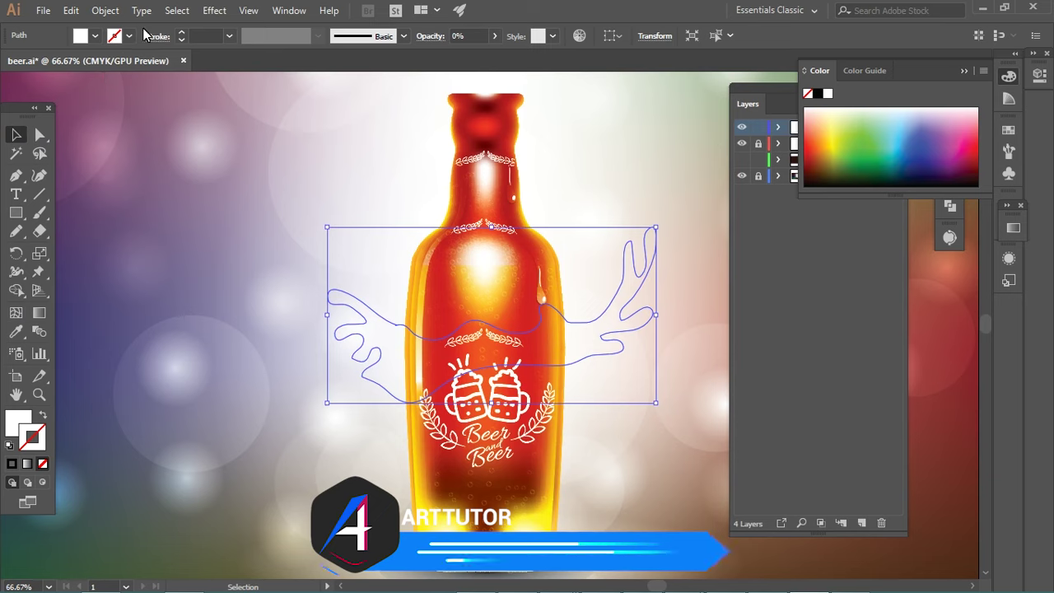
Step: Convert the splash into a 4-column gradient mesh and restore it to 100% opacity
left_click(104, 10)
left_click(224, 236)
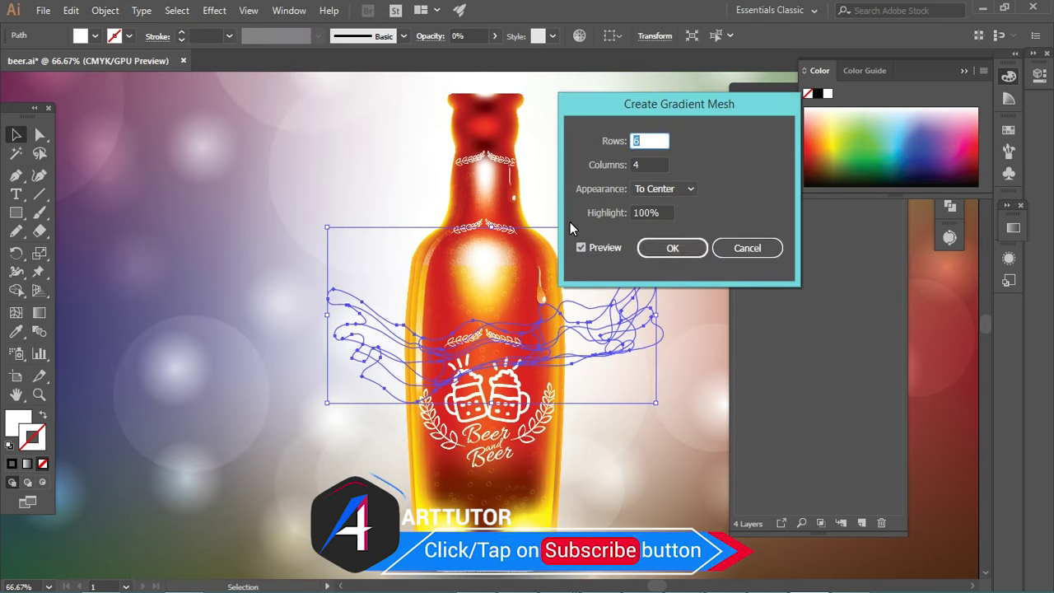
left_click(669, 247)
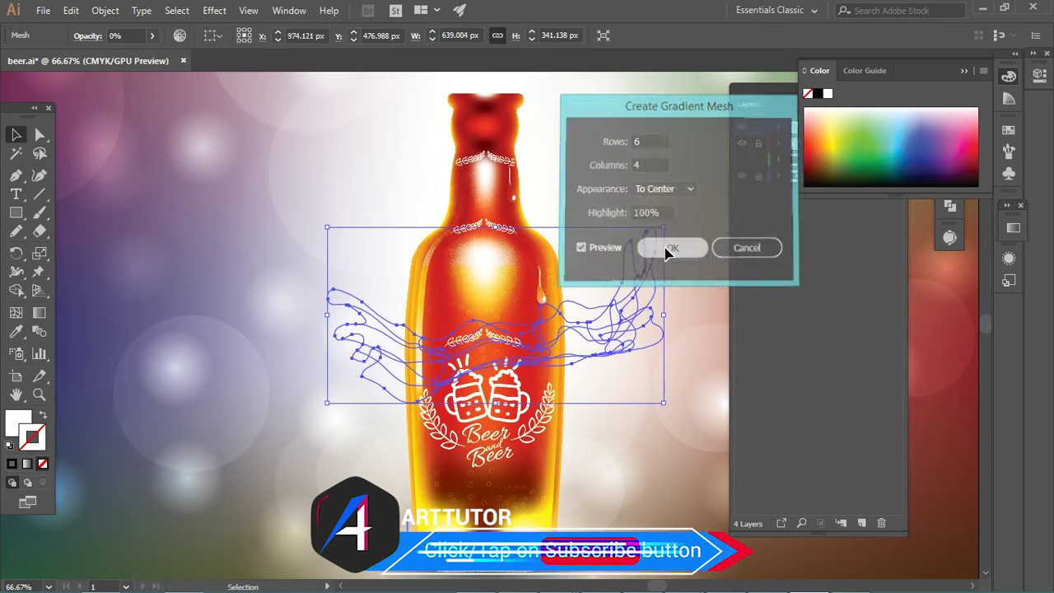
left_click(151, 35)
left_click_drag(131, 53, 150, 55)
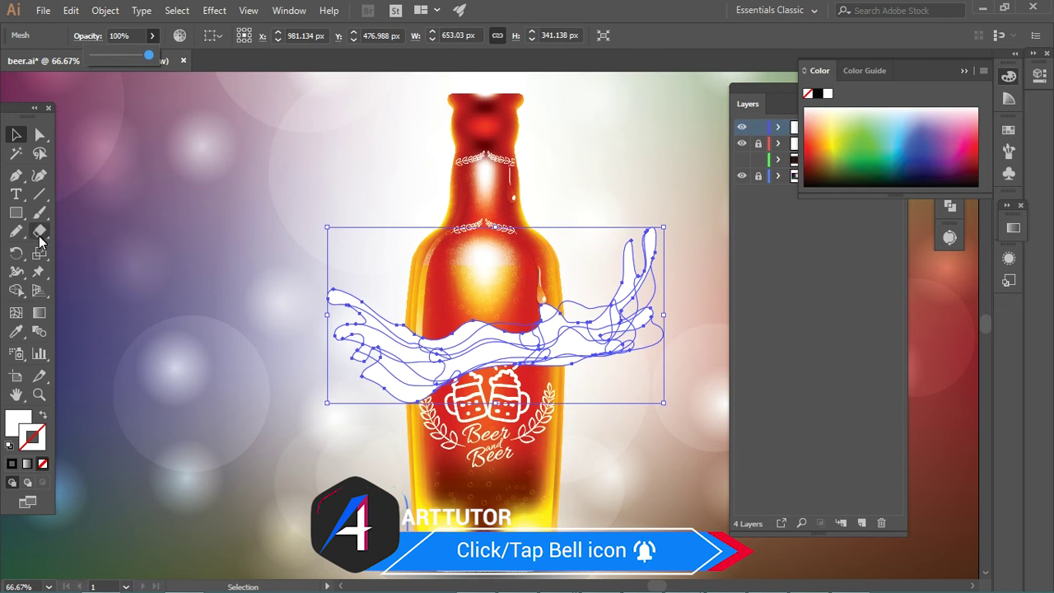
Step: Lasso-select the mesh points in the splash's middle and set their opacity to 0%
left_click(420, 357)
left_click(39, 153)
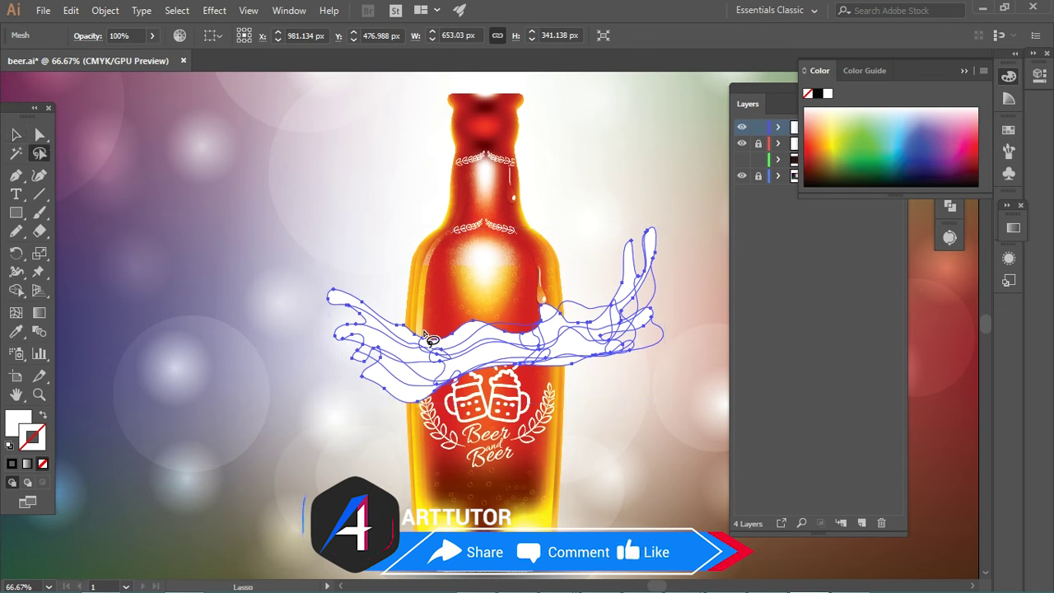
left_click_drag(561, 334, 516, 350)
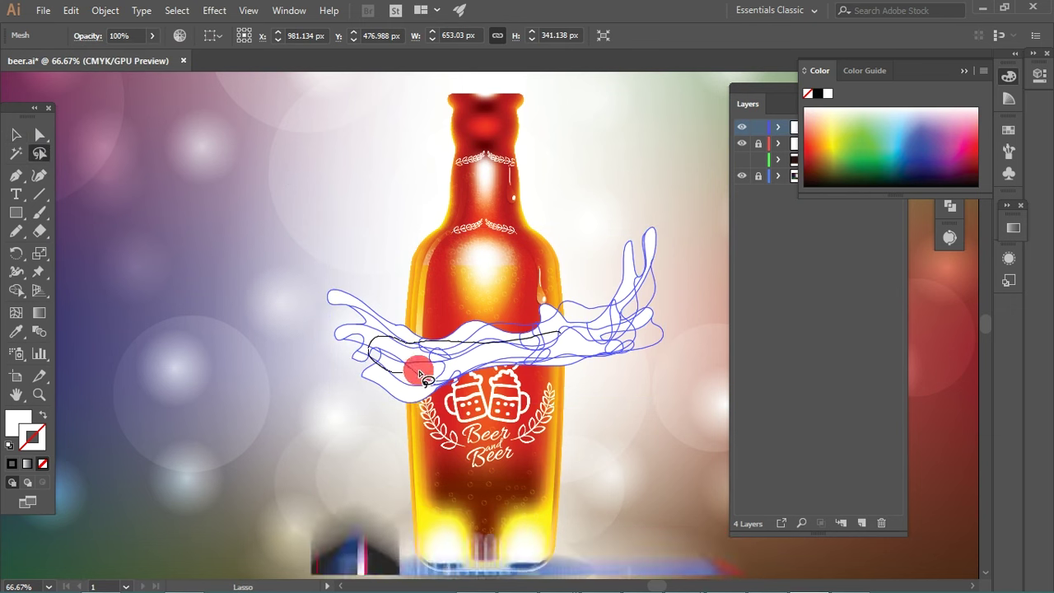
left_click_drag(395, 344, 417, 365)
left_click(151, 36)
left_click_drag(158, 54, 70, 61)
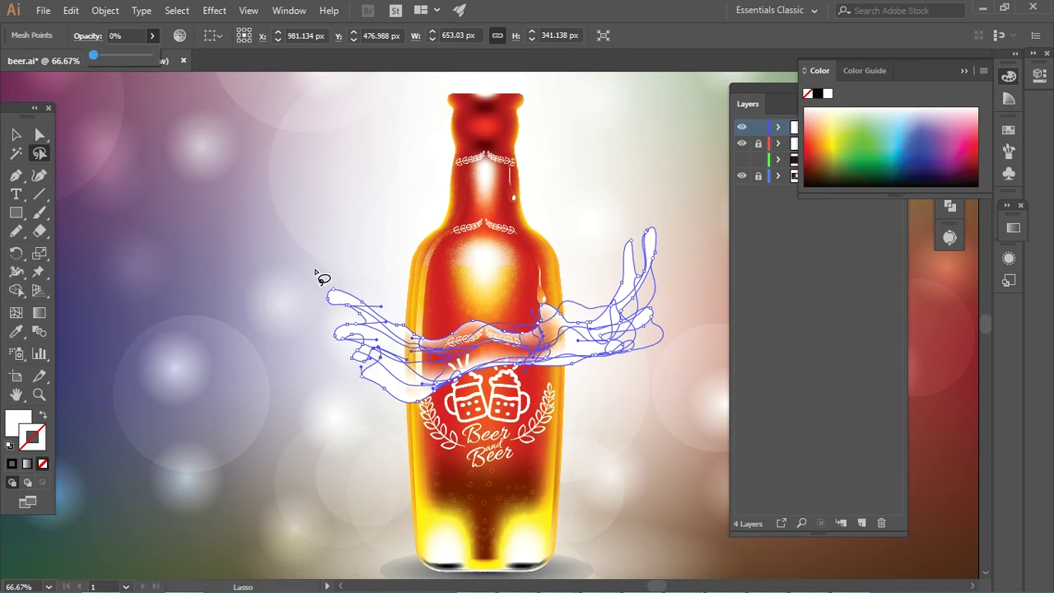
Step: Lasso-select mesh points on the splash's right and left parts and fade their opacity
left_click_drag(625, 334, 591, 331)
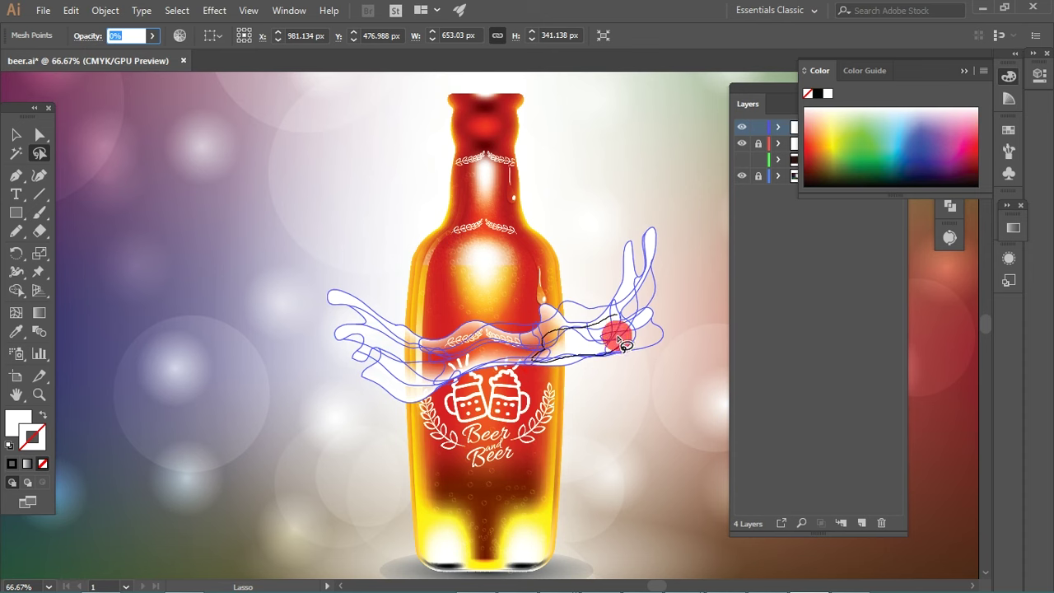
left_click_drag(588, 331, 619, 336)
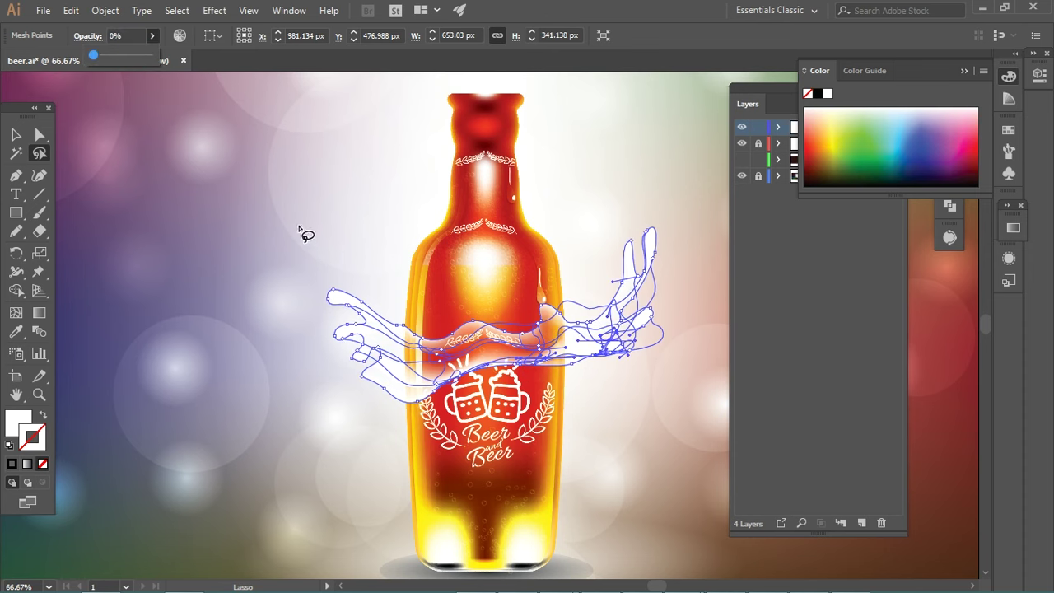
left_click(659, 401)
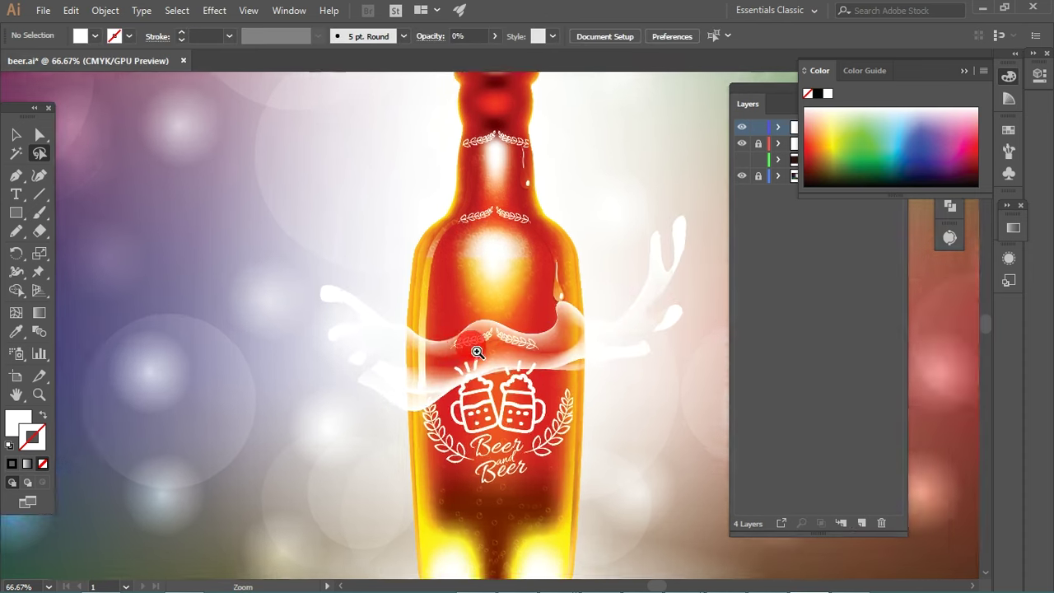
left_click_drag(410, 331, 442, 352)
key("ctrl+z")
left_click_drag(383, 327, 380, 377)
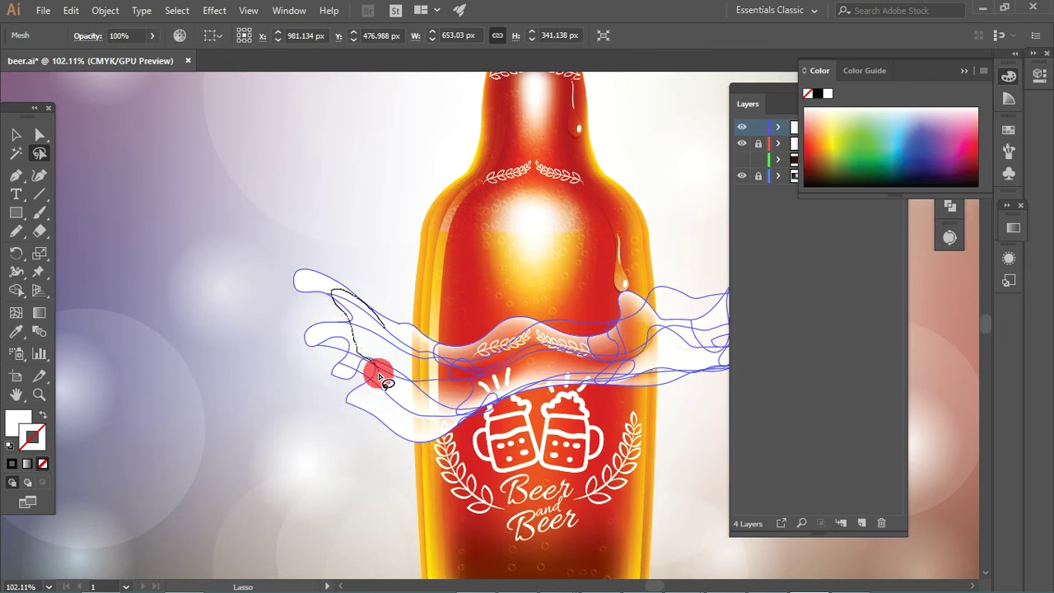
left_click_drag(380, 377, 409, 325)
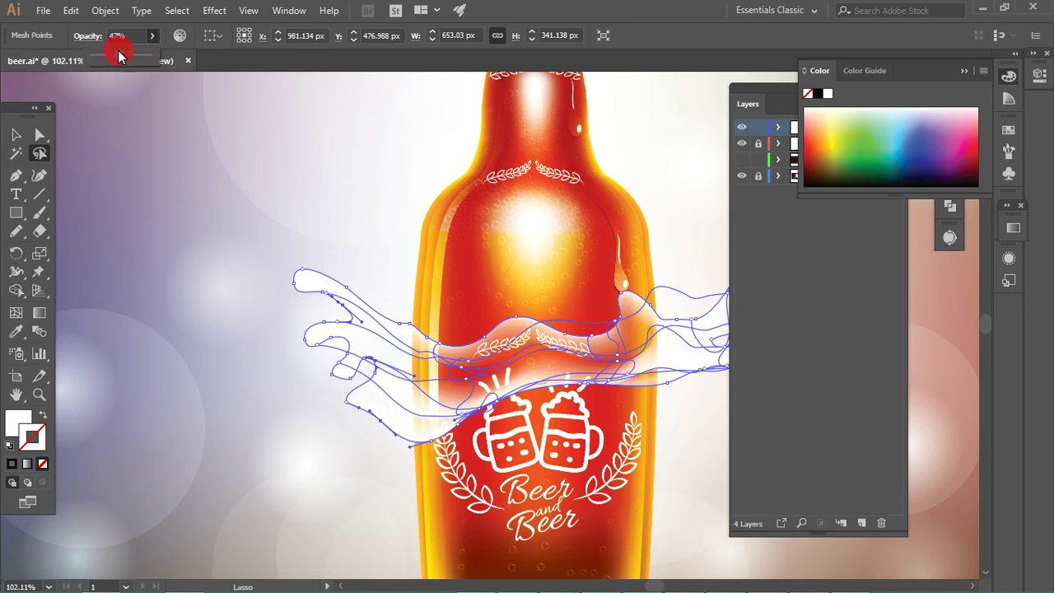
left_click(324, 244)
left_click(337, 288, "ctrl")
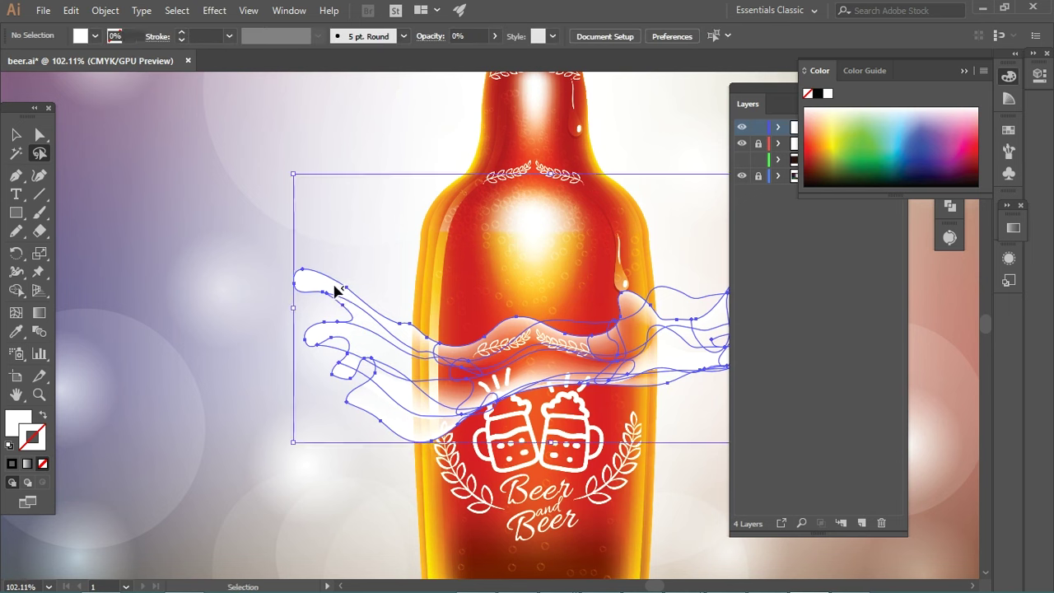
mouse_move(355, 331)
left_mouse_down()
mouse_move(337, 353)
mouse_move(349, 339)
left_mouse_up()
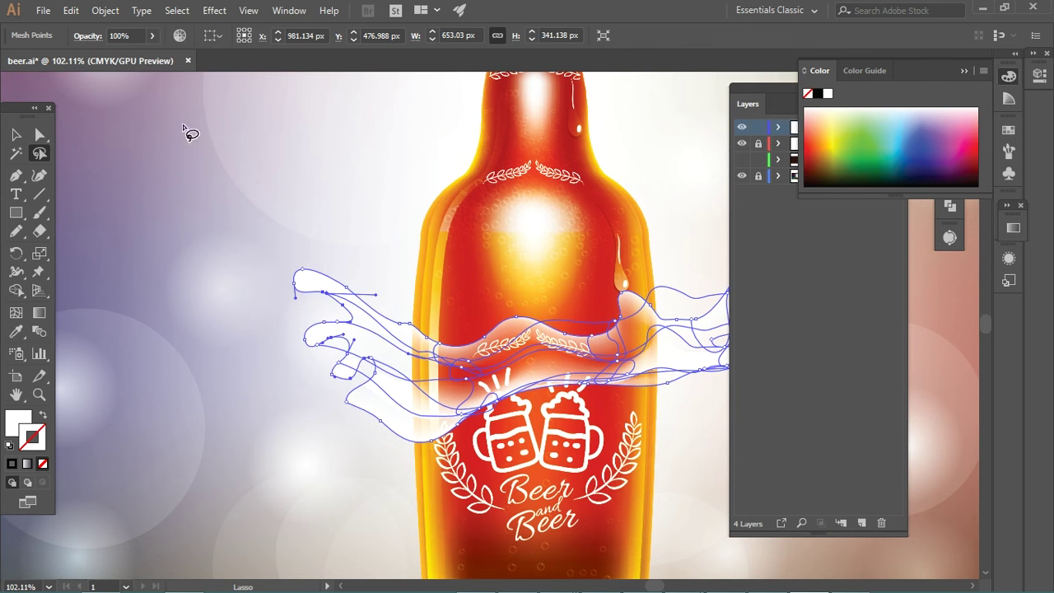
left_click(343, 252)
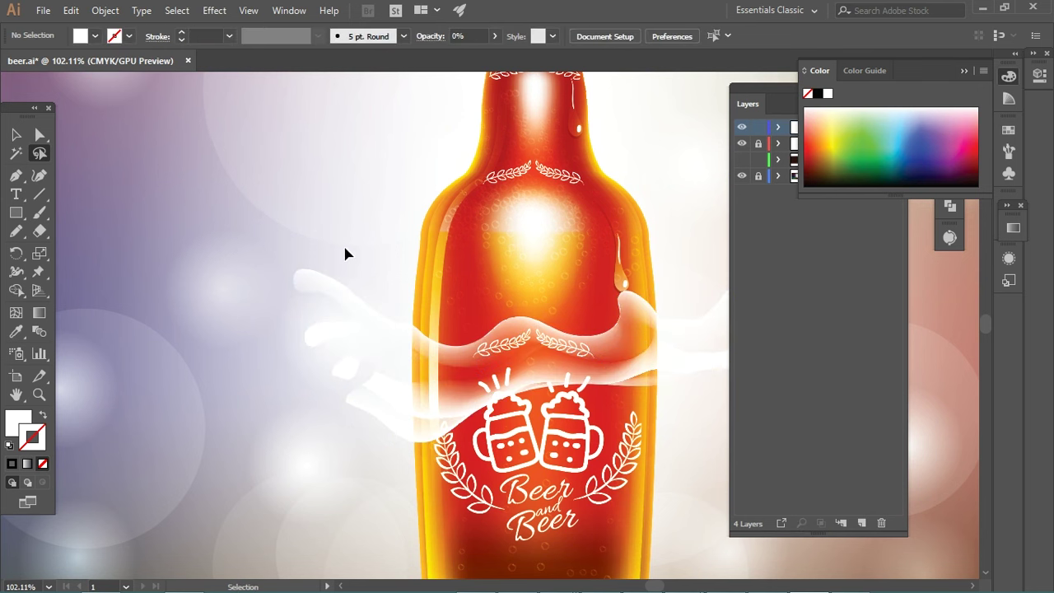
Step: Alt-drag a copy of the white splash down to the bottle's base
scroll(353, 266, "down", 3, "alt")
scroll(510, 247, "up", 3, "alt")
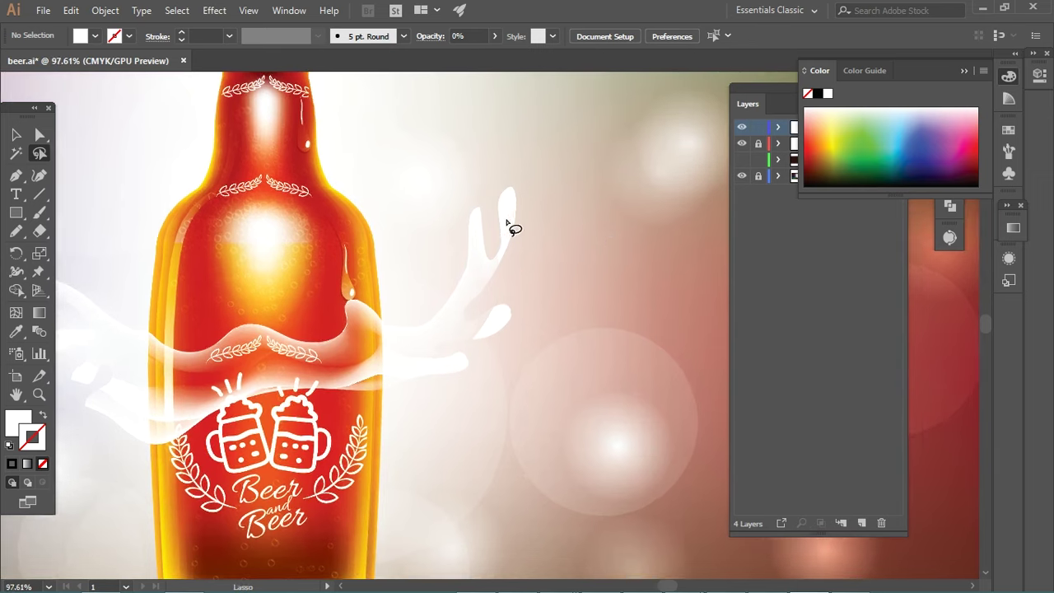
left_click(517, 219, "ctrl")
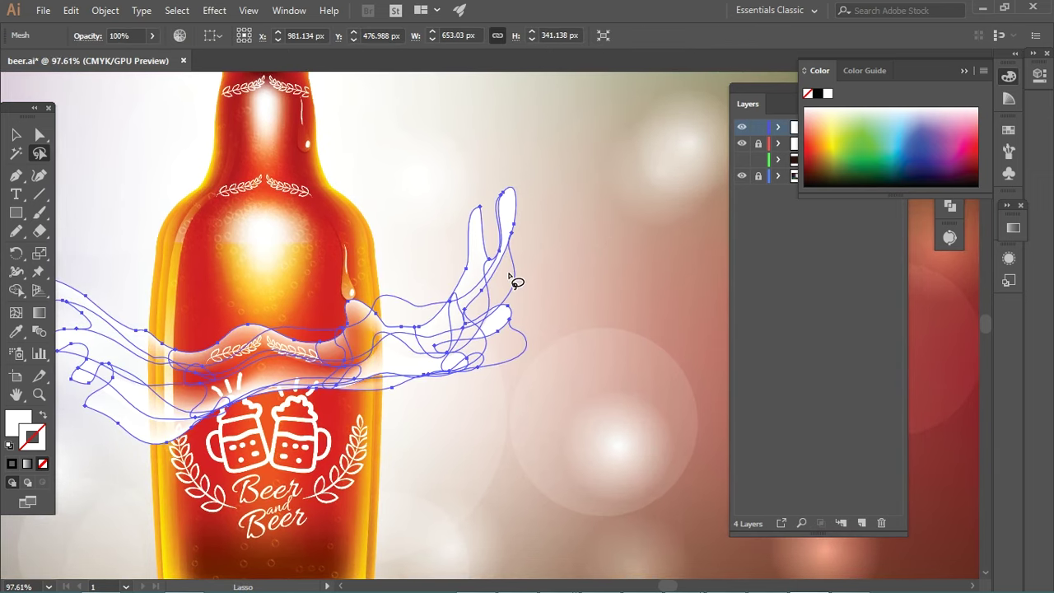
key("v")
left_click(557, 272)
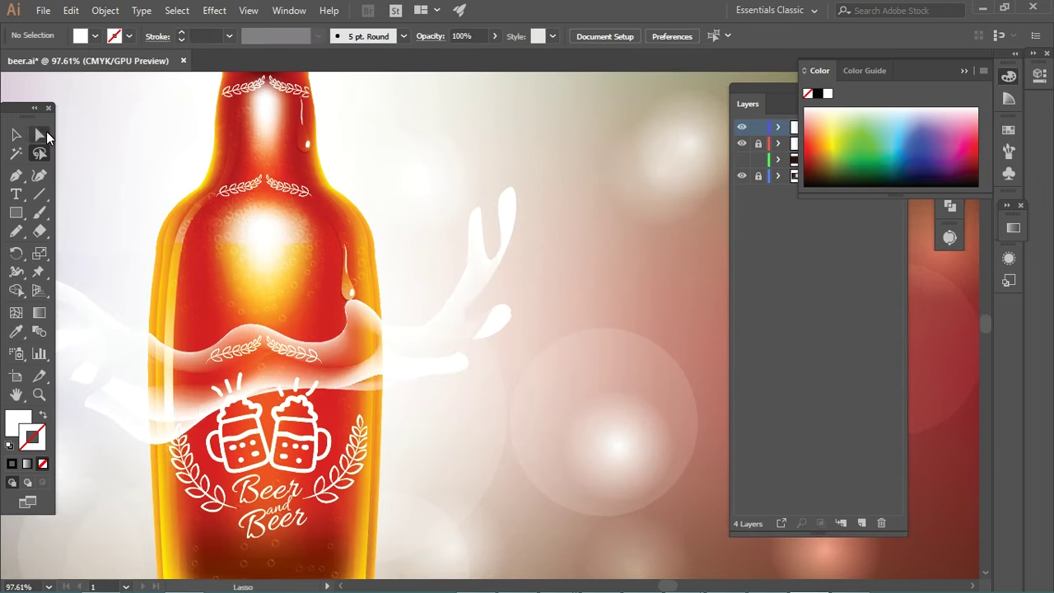
left_click(371, 221, "ctrl+alt")
left_click(311, 184, "ctrl+alt")
left_click_drag(364, 303, 403, 493)
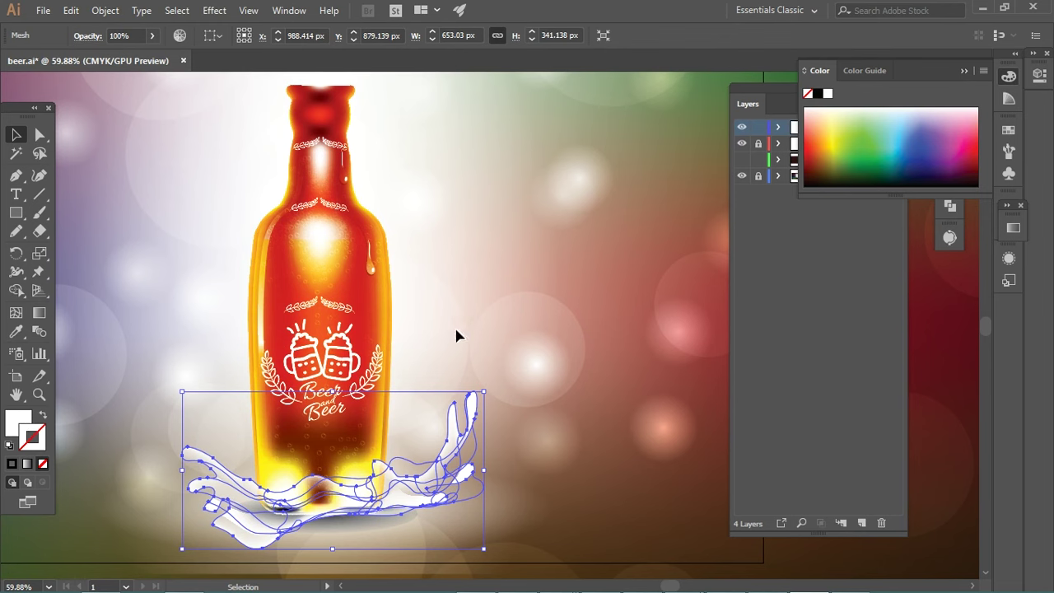
Step: Try recolouring the lower splash copy black (000000), then undo it
key("ctrl+shift+a")
left_click(243, 500)
double_click(13, 424)
type("000000")
key("Return")
left_click(623, 326)
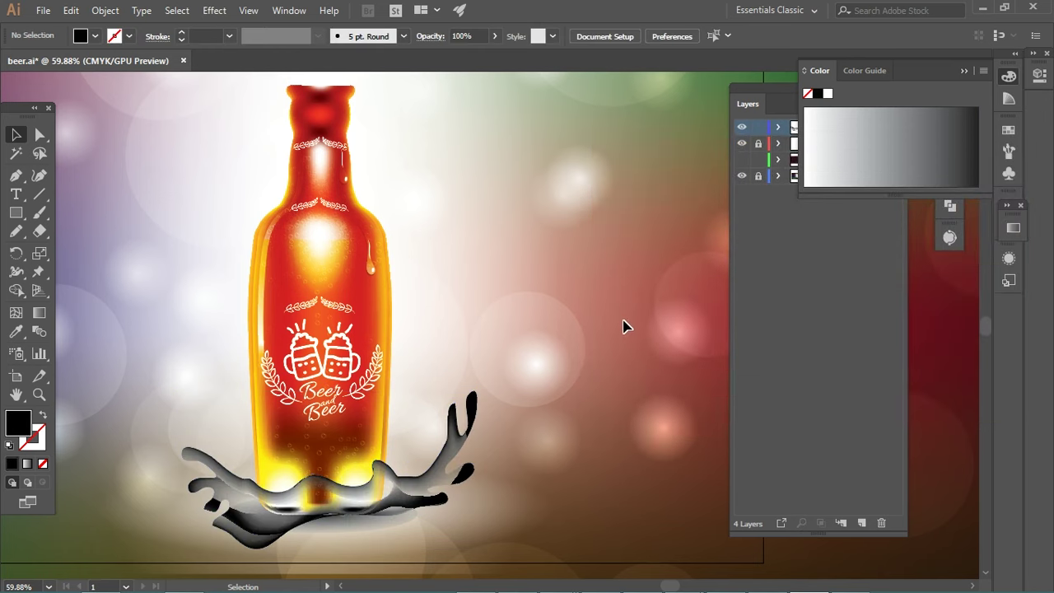
key("ctrl+z")
Step: Move, scale and tilt the splash copy over the bottle's lower right, then undo
mouse_move(475, 424)
left_mouse_down()
mouse_move(419, 350)
mouse_move(307, 377)
mouse_move(275, 341)
left_mouse_up()
mouse_move(263, 428)
left_mouse_down()
mouse_move(454, 426)
mouse_move(444, 437)
left_mouse_up()
left_click_drag(456, 348, 412, 419)
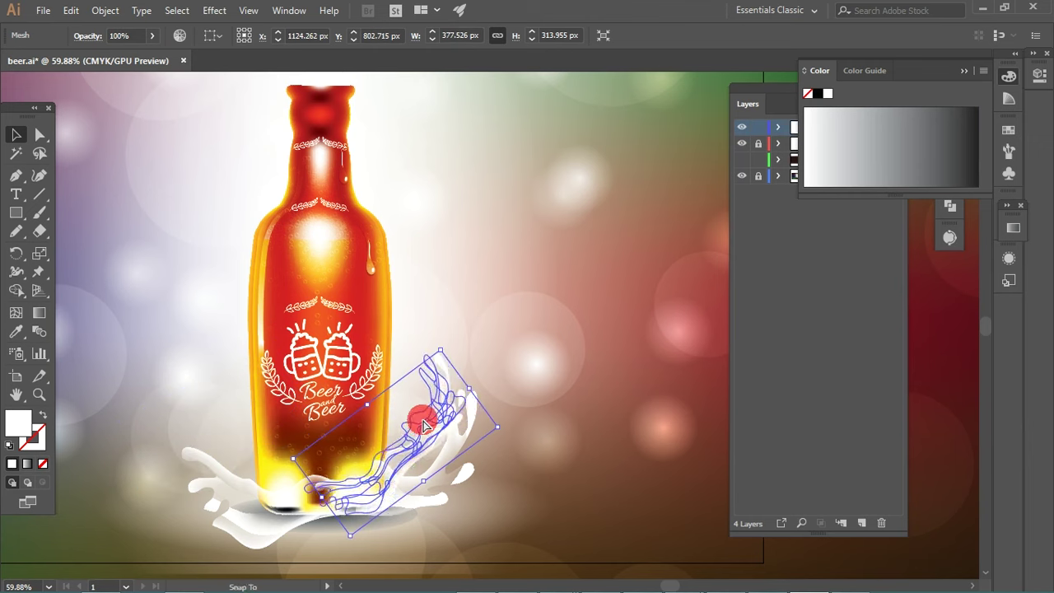
left_click(464, 354)
key("ctrl+z")
key("ctrl+z")
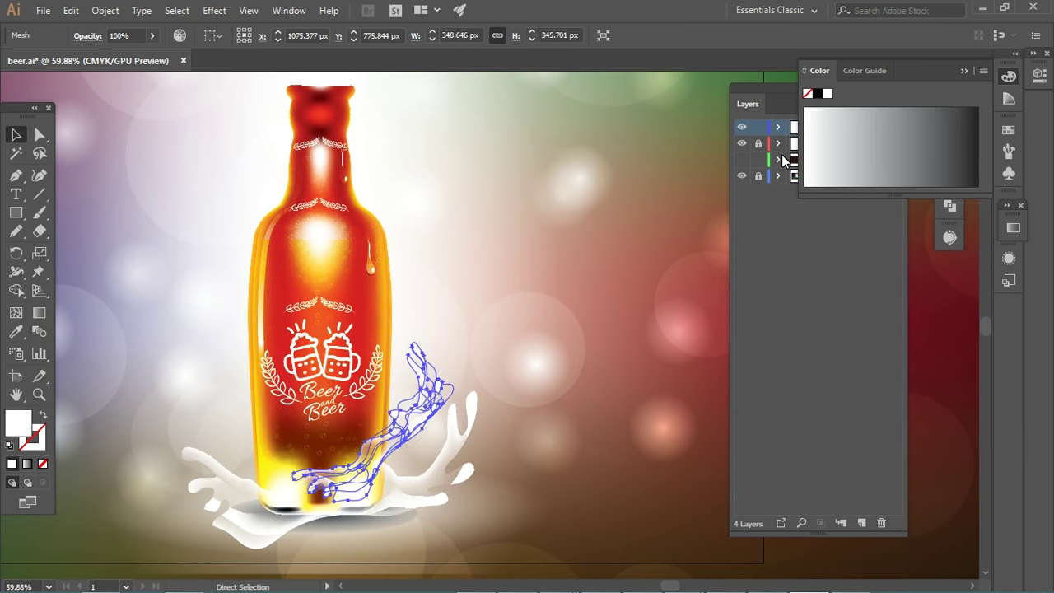
key("ctrl+shift+a")
Step: Rotate the left splash clockwise so it curls up around the bottle's base
left_click(862, 145)
left_click(834, 175)
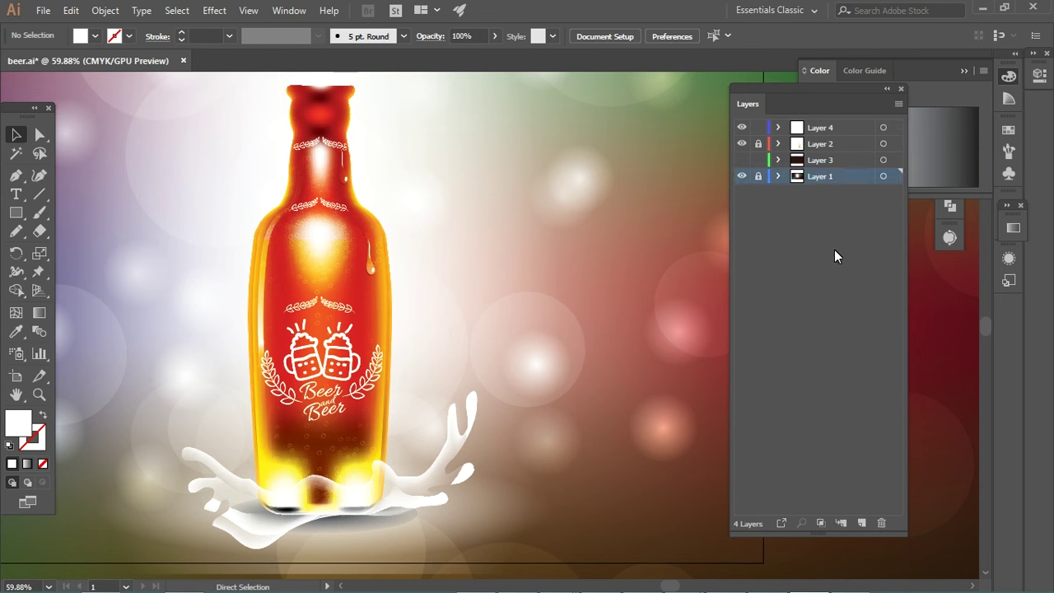
left_click(460, 412)
left_click_drag(553, 397, 449, 365)
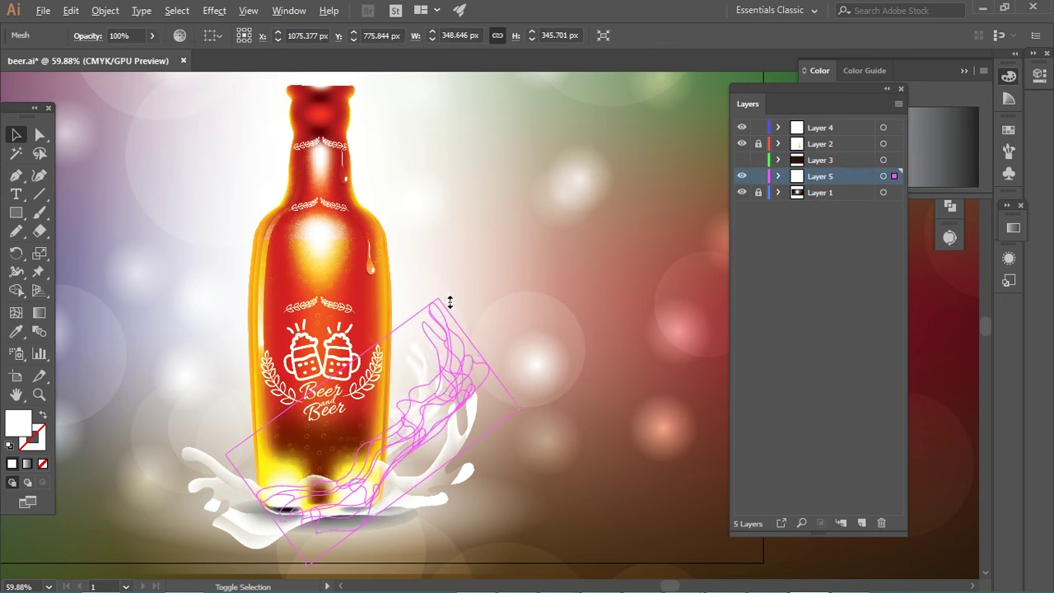
key("ctrl+z")
left_click(549, 404)
left_click(408, 283)
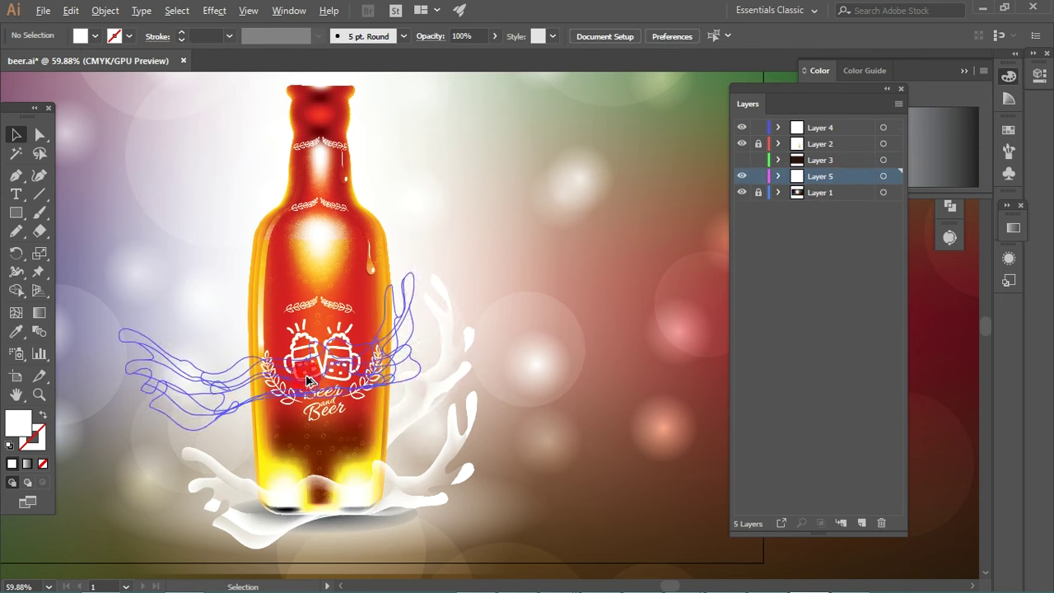
left_click_drag(426, 273, 362, 477)
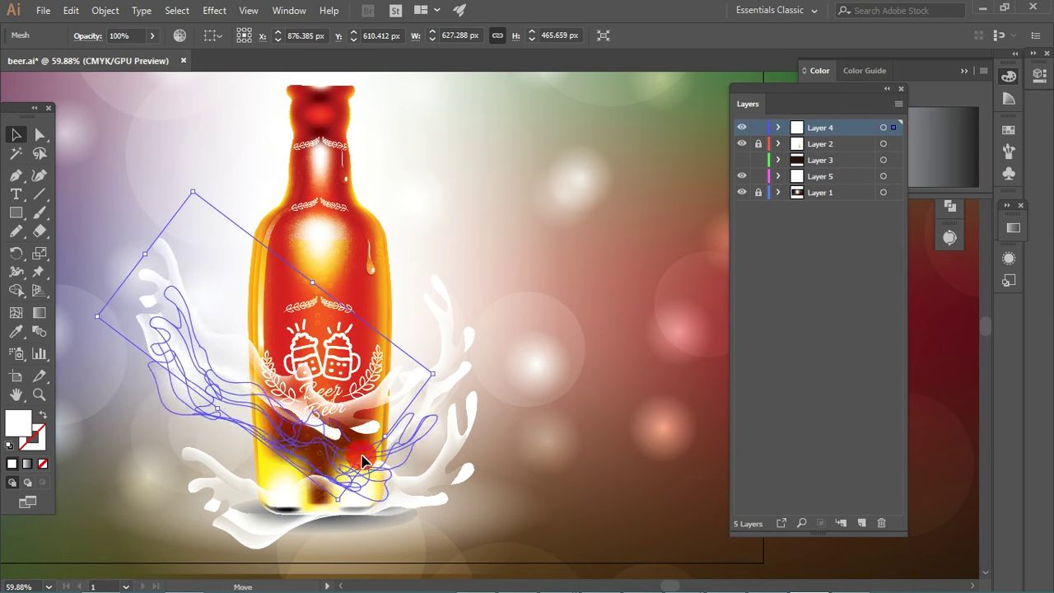
left_click(543, 439)
mouse_move(459, 322)
left_mouse_down()
mouse_move(435, 349)
mouse_move(529, 341)
left_mouse_up()
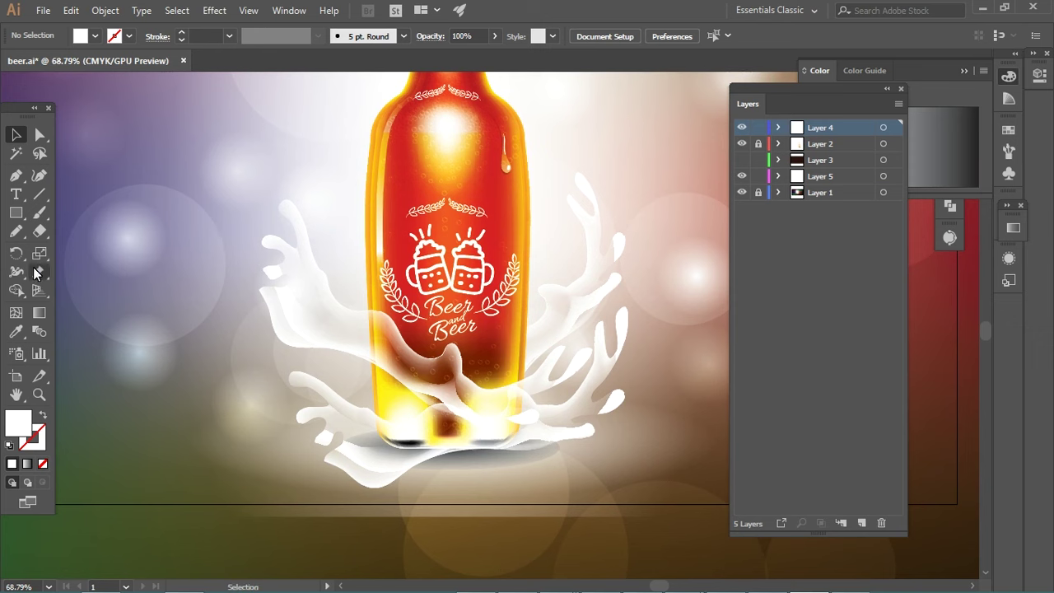
Step: Pencil-draw small white shapes at the splash's left edge and lower left
left_click_drag(18, 235, 80, 247)
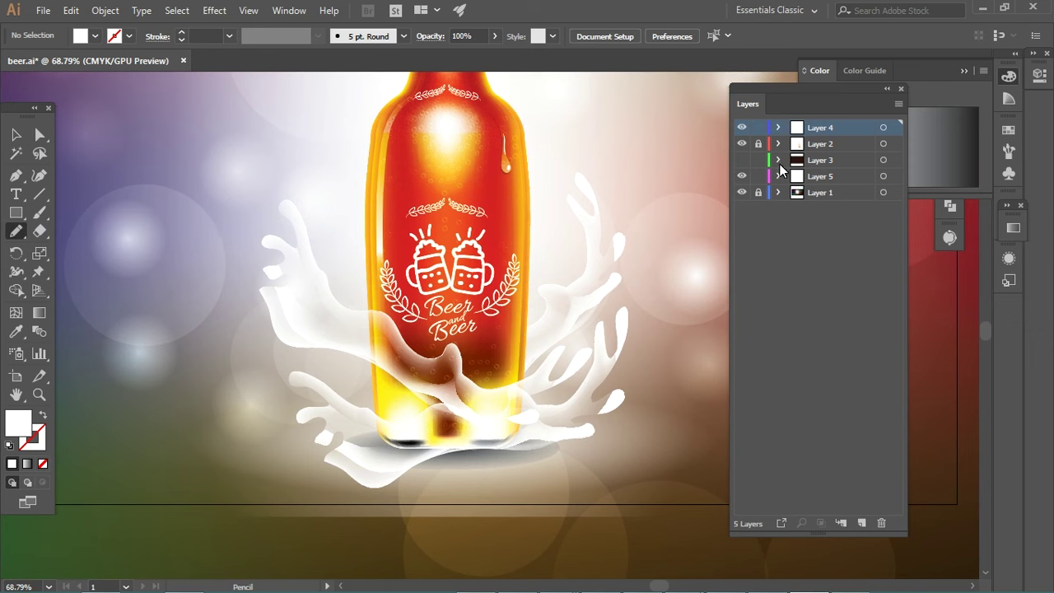
left_click(372, 445, "ctrl")
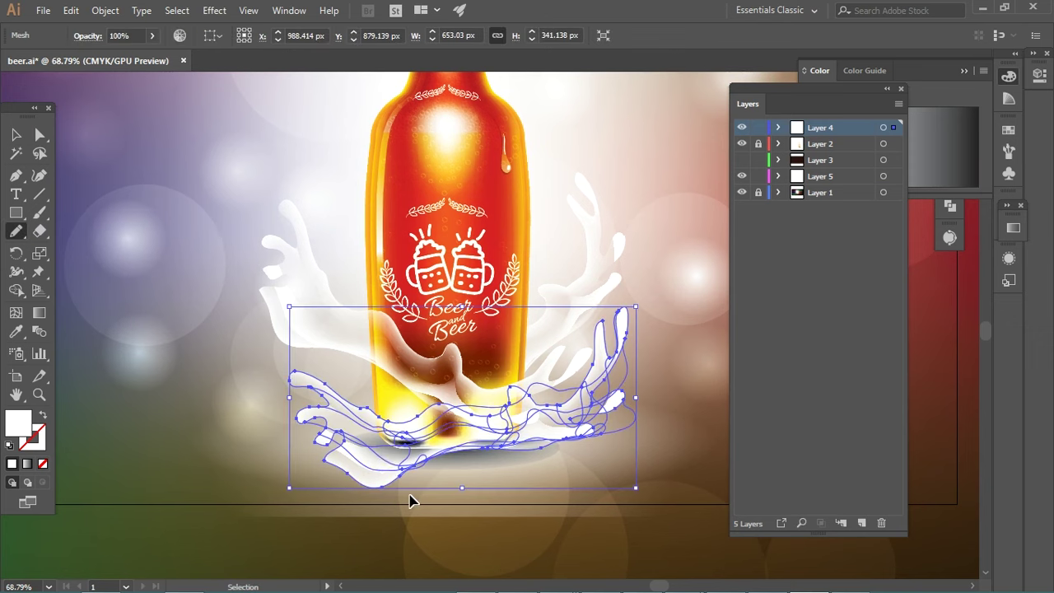
scroll(412, 499, "up", 2)
left_click_drag(245, 331, 265, 329)
left_click(13, 464)
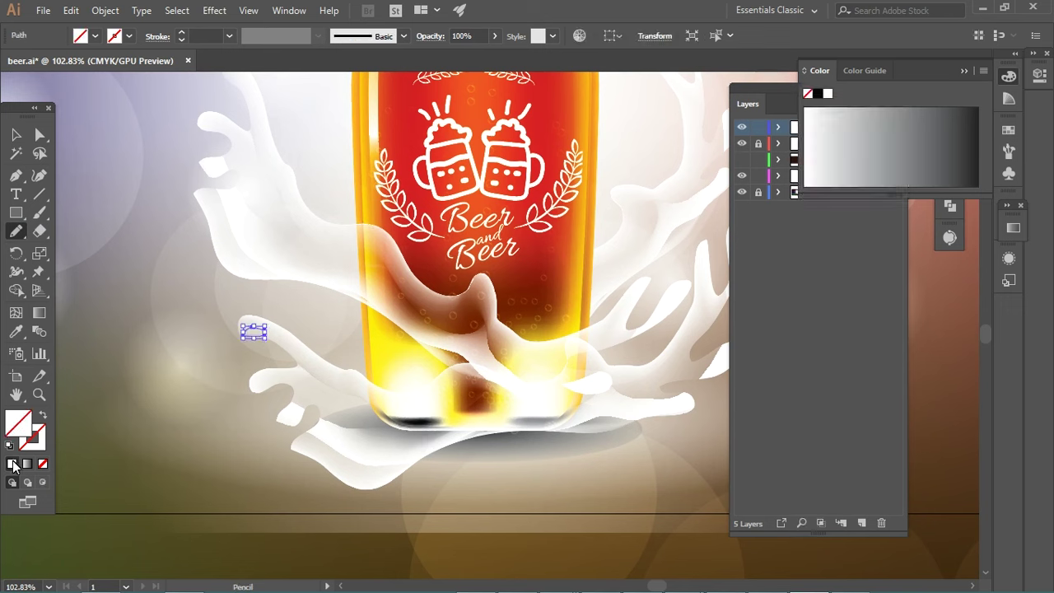
key("ctrl+shift+a")
mouse_move(258, 399)
left_mouse_down()
mouse_move(271, 376)
mouse_move(284, 382)
left_mouse_up()
left_click(314, 415, "ctrl")
Step: Add more small white filler shapes near the bottle and along the right splash
left_click(271, 393, "ctrl")
key("ctrl+shift+a")
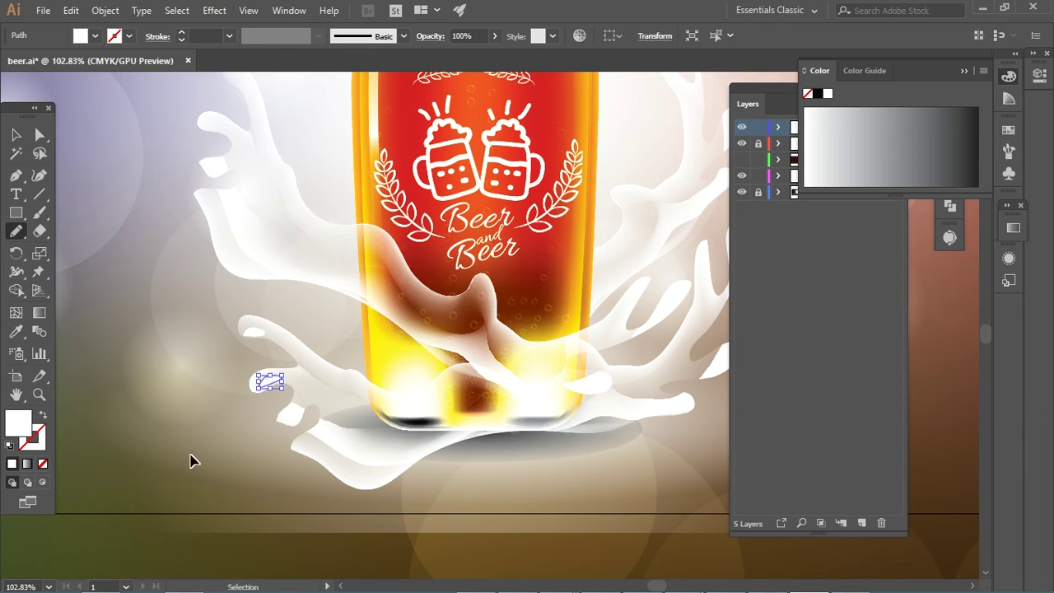
left_click(190, 460, "ctrl")
scroll(329, 386, "right", 5)
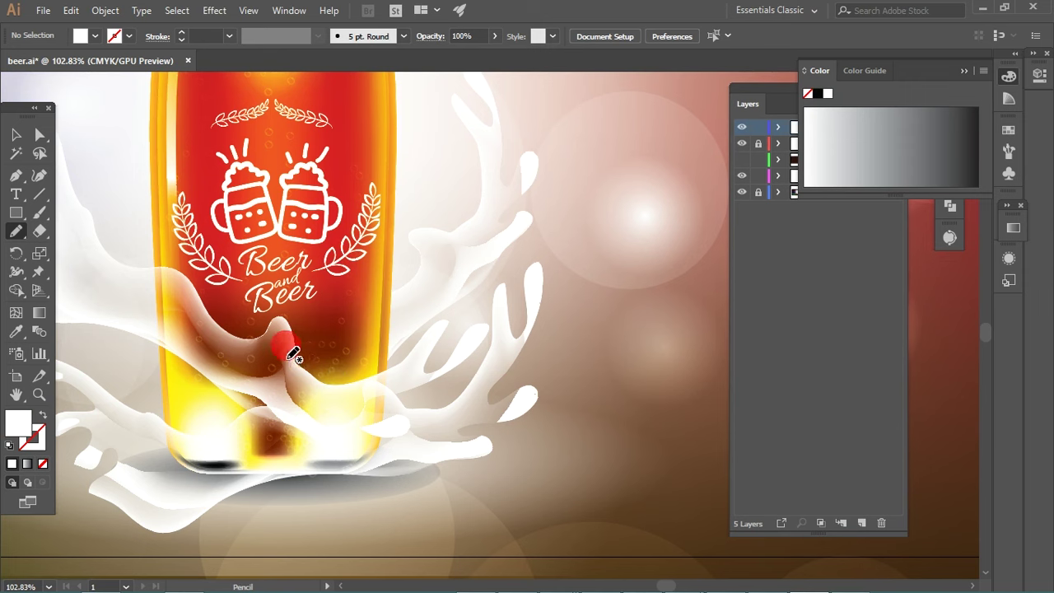
left_click_drag(288, 359, 284, 354)
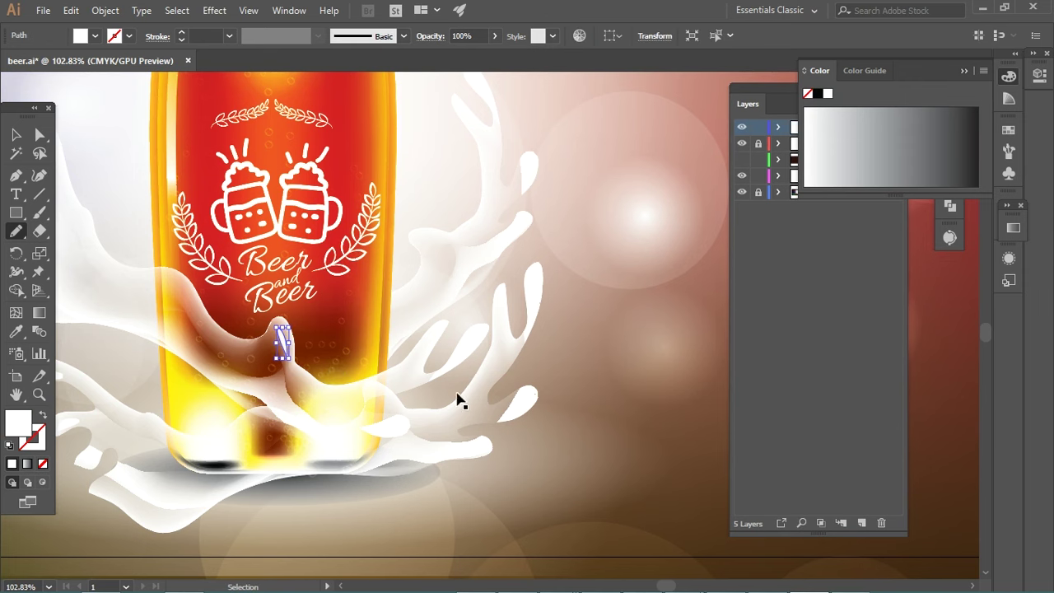
key("ctrl+shift+a")
left_click_drag(233, 331, 414, 356)
left_click_drag(334, 321, 314, 316)
left_click(11, 464)
key("ctrl+shift+a")
Step: Add a tiny white shape beside the right splash, removing a stray scribble at the left tip
left_click_drag(544, 361, 341, 387)
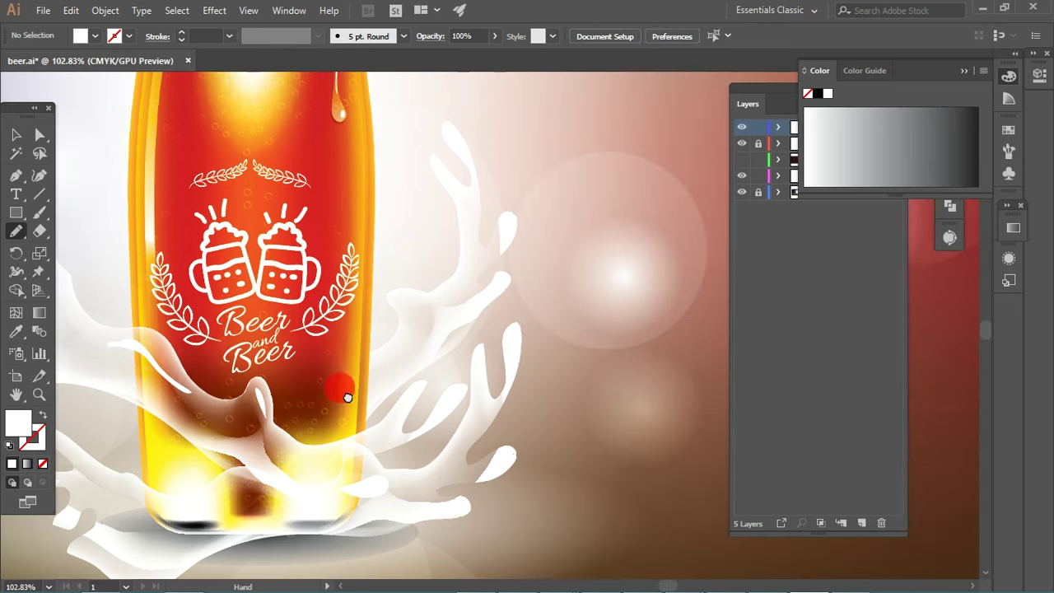
left_click_drag(300, 489, 388, 418)
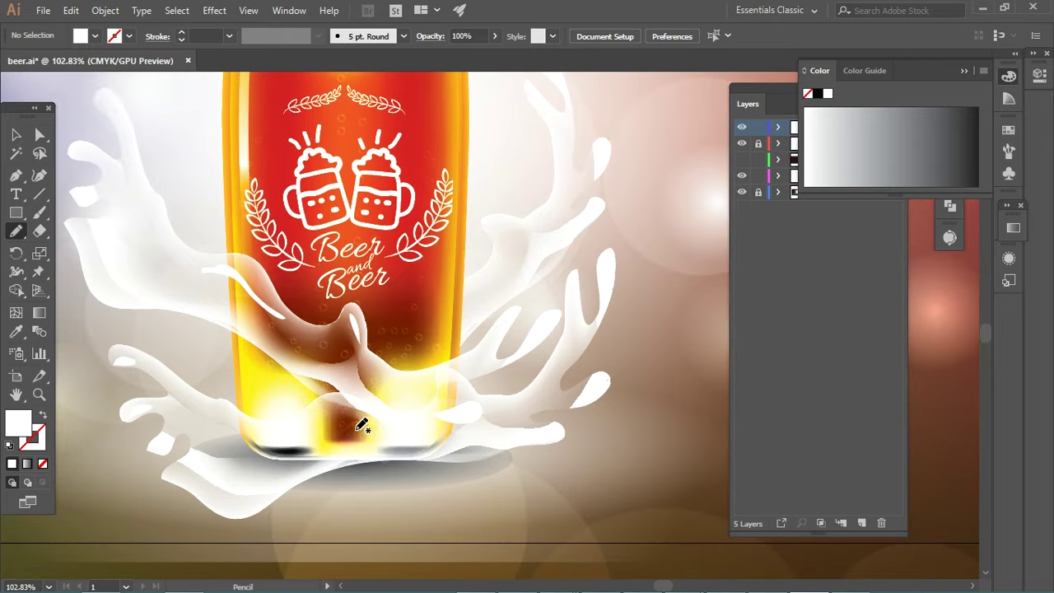
left_click_drag(221, 342, 277, 426)
left_click_drag(177, 230, 181, 220)
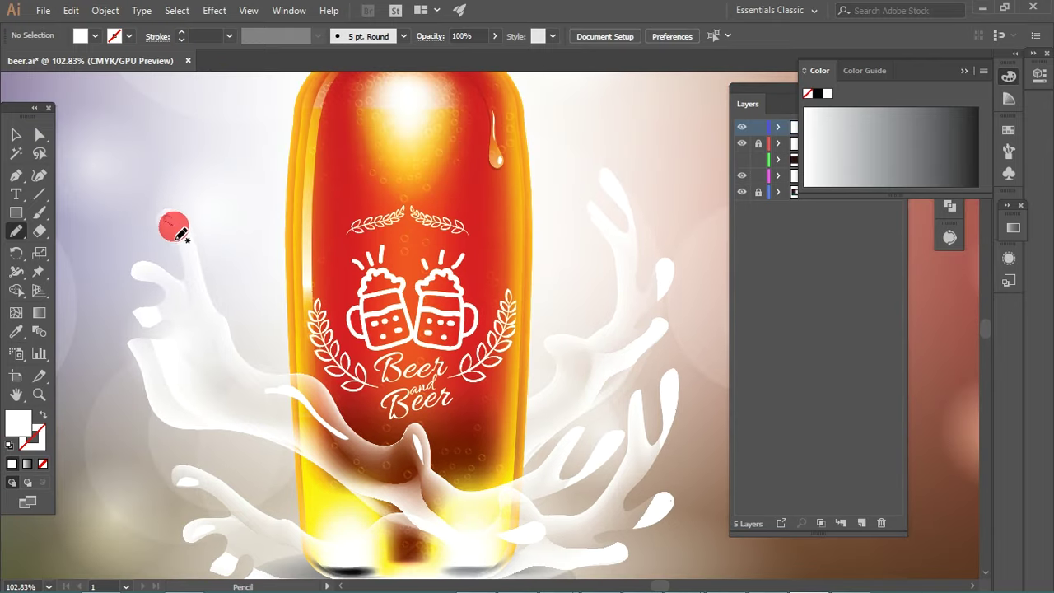
key("ctrl+z")
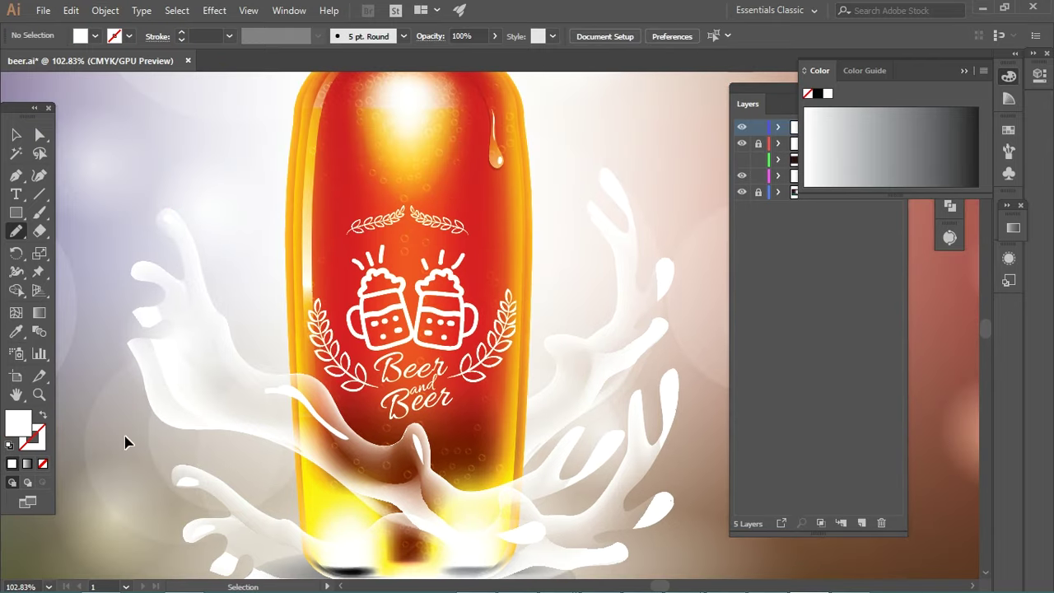
left_click_drag(478, 321, 313, 350)
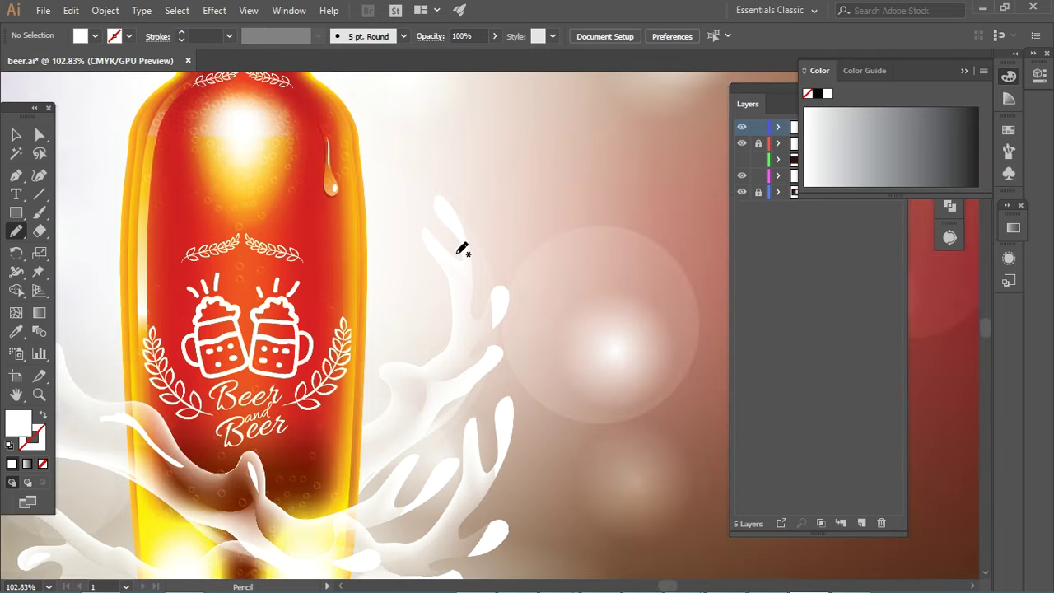
left_click(397, 380)
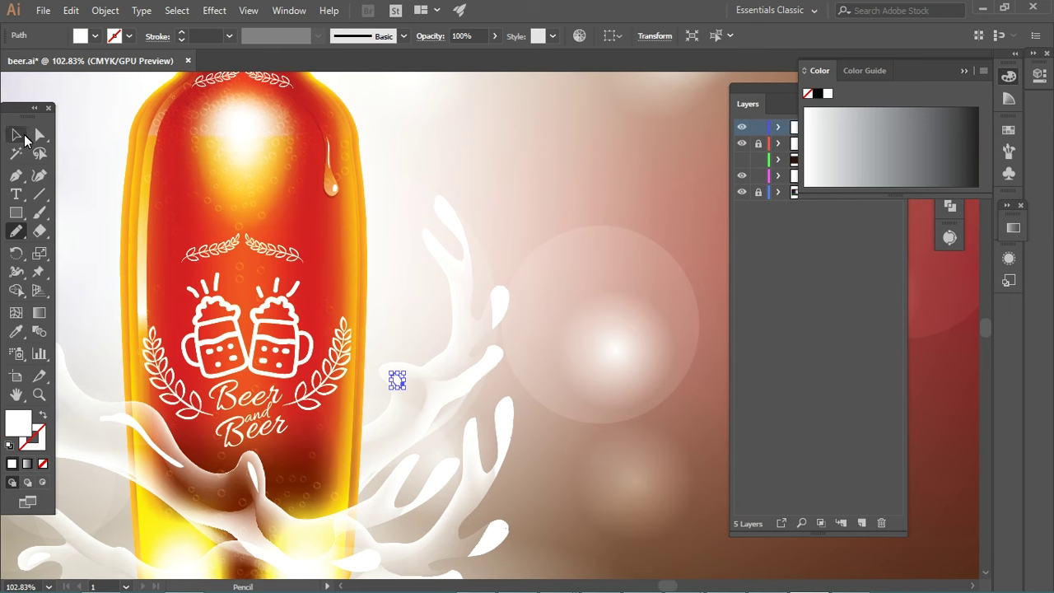
left_click(545, 216)
mouse_move(555, 240)
left_mouse_down()
mouse_move(343, 207)
mouse_move(264, 294)
left_mouse_up()
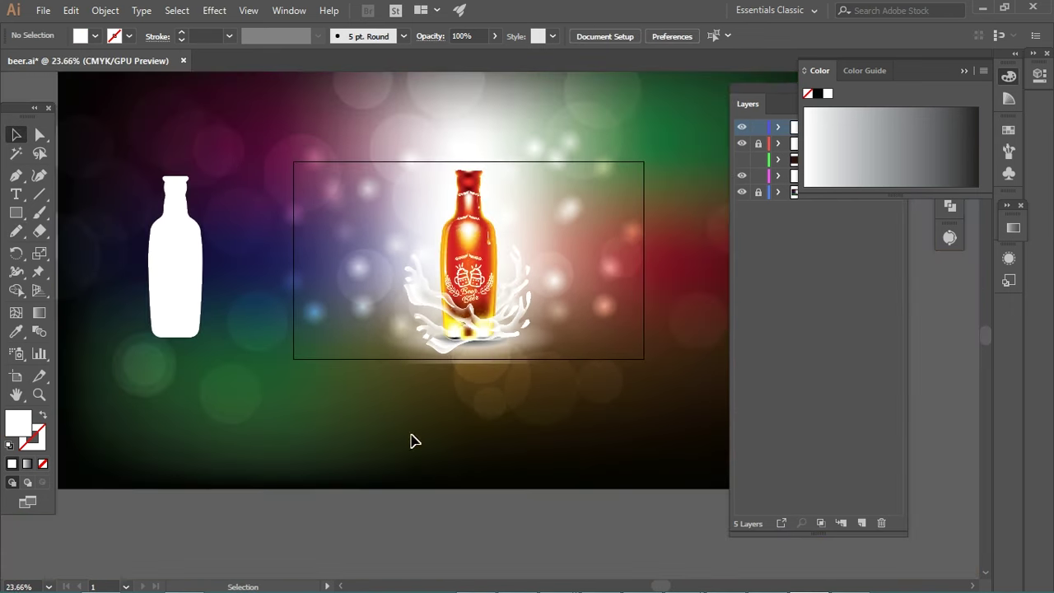
left_click_drag(584, 282, 659, 291)
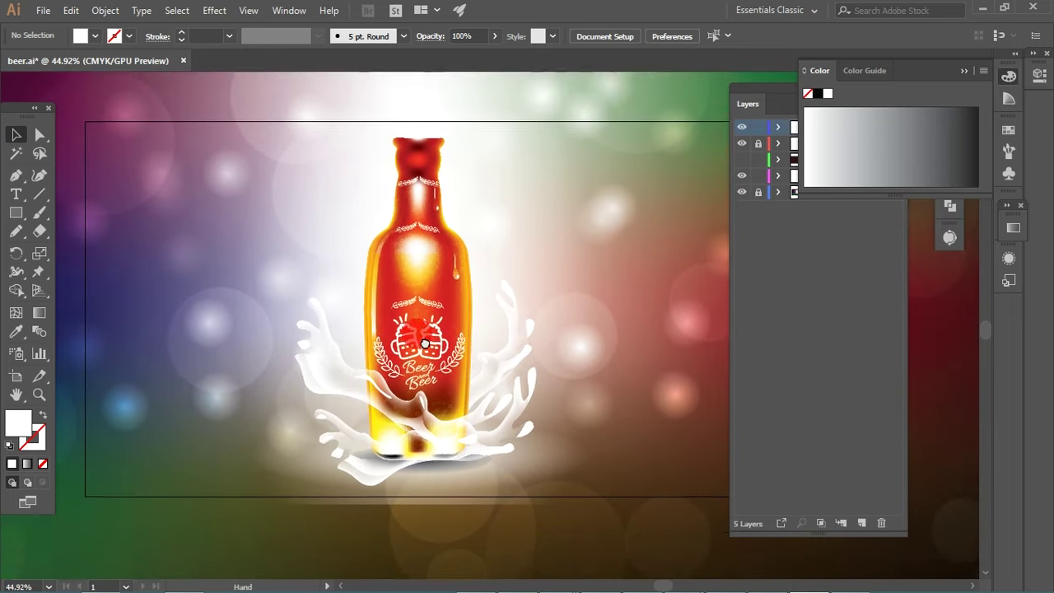
left_click_drag(396, 370, 478, 262)
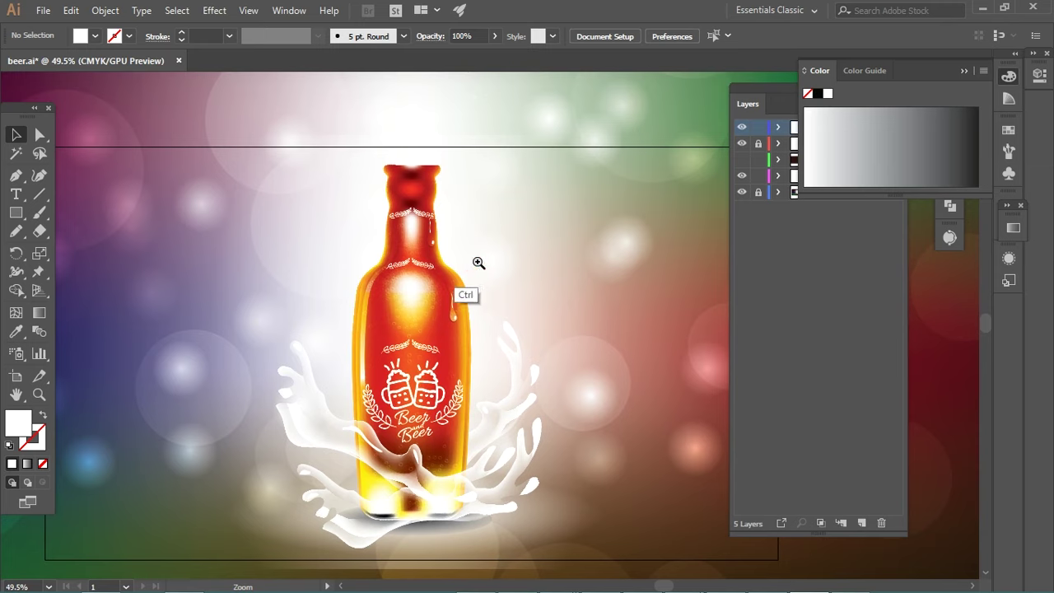
left_click_drag(412, 372, 455, 321)
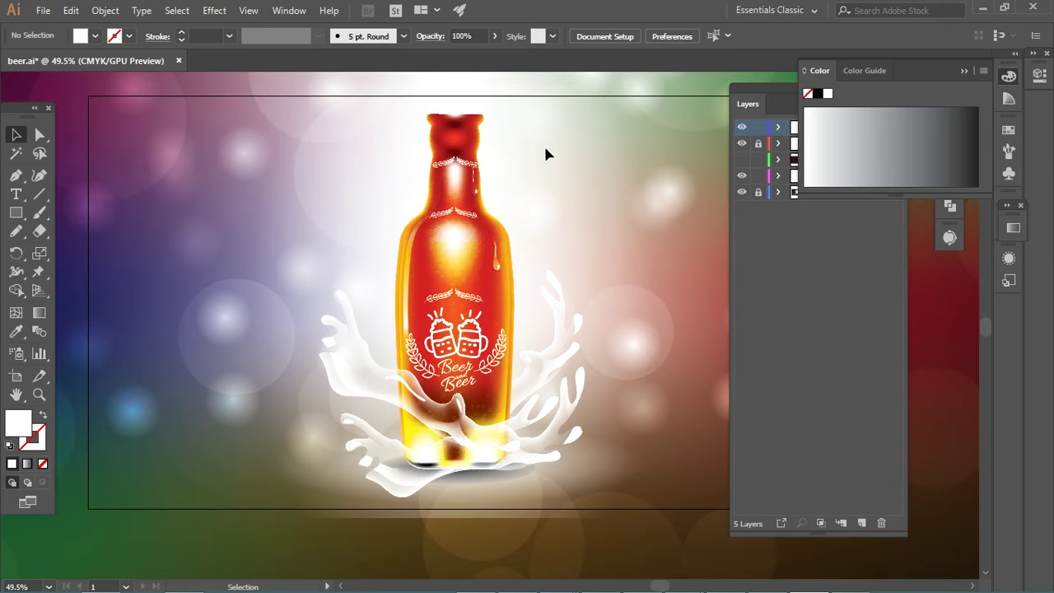
left_click_drag(481, 200, 512, 205)
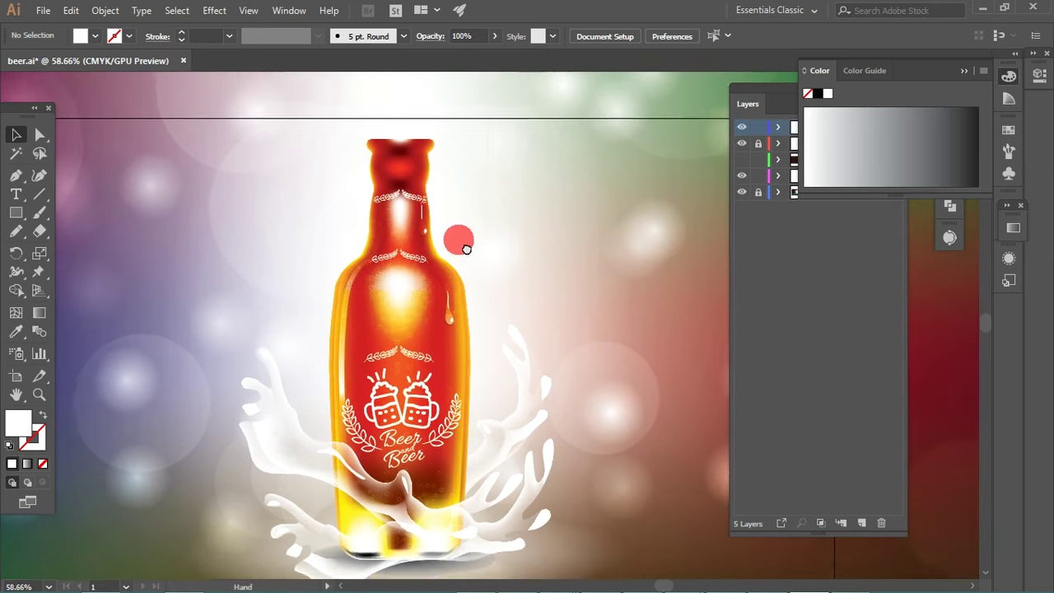
left_click_drag(458, 238, 451, 254)
left_click_drag(219, 251, 308, 263)
key("n")
Step: Draw two freehand curves left of the bottle and give them a white stroke
left_click_drag(299, 156, 157, 334)
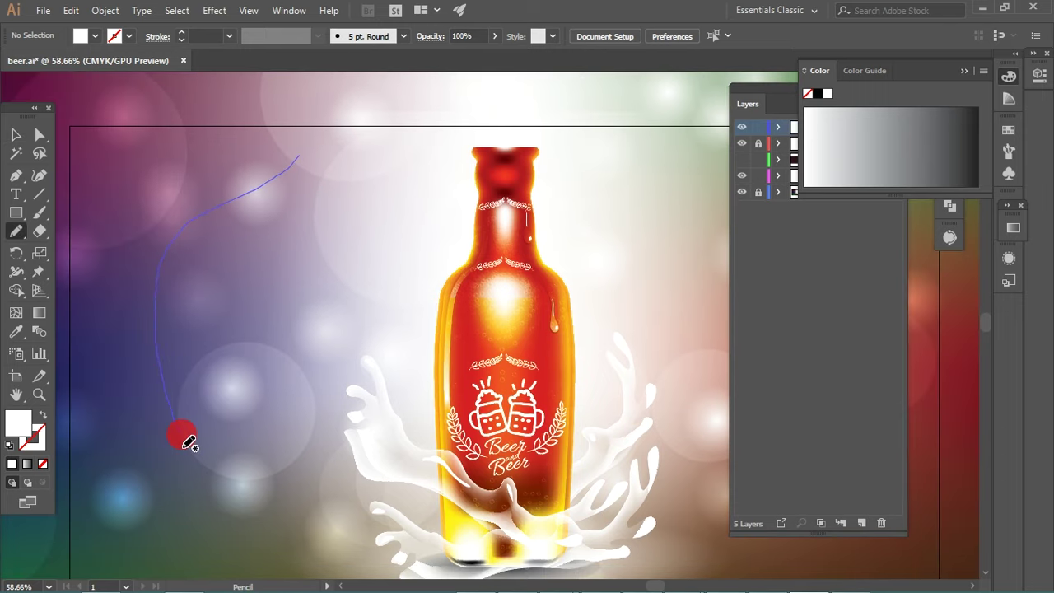
left_click_drag(182, 437, 167, 462)
mouse_move(234, 142)
left_mouse_down()
mouse_move(249, 504)
mouse_move(172, 549)
left_mouse_up()
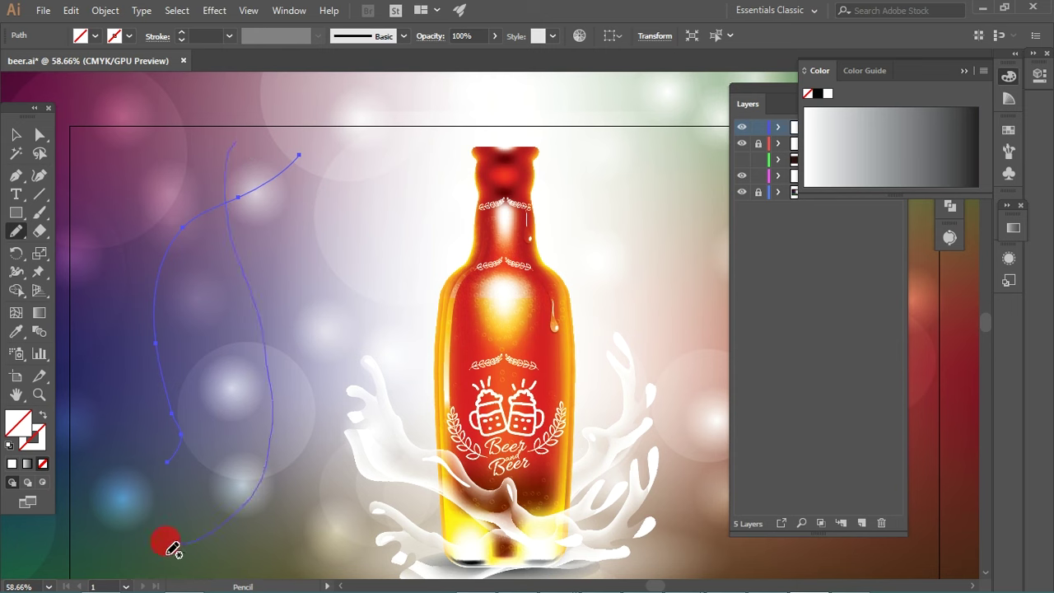
key("v")
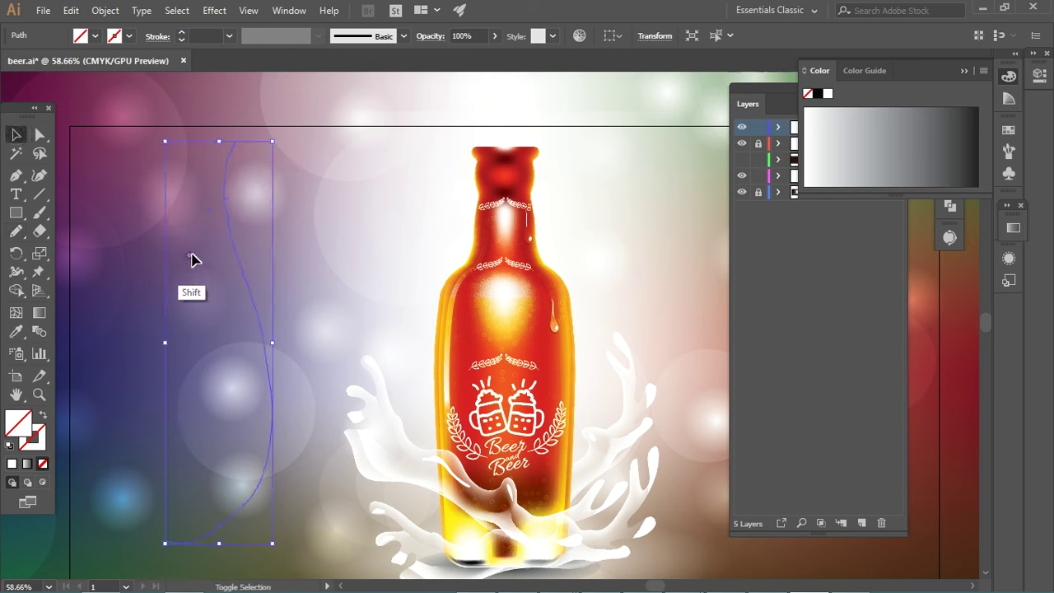
left_click(169, 262, "shift")
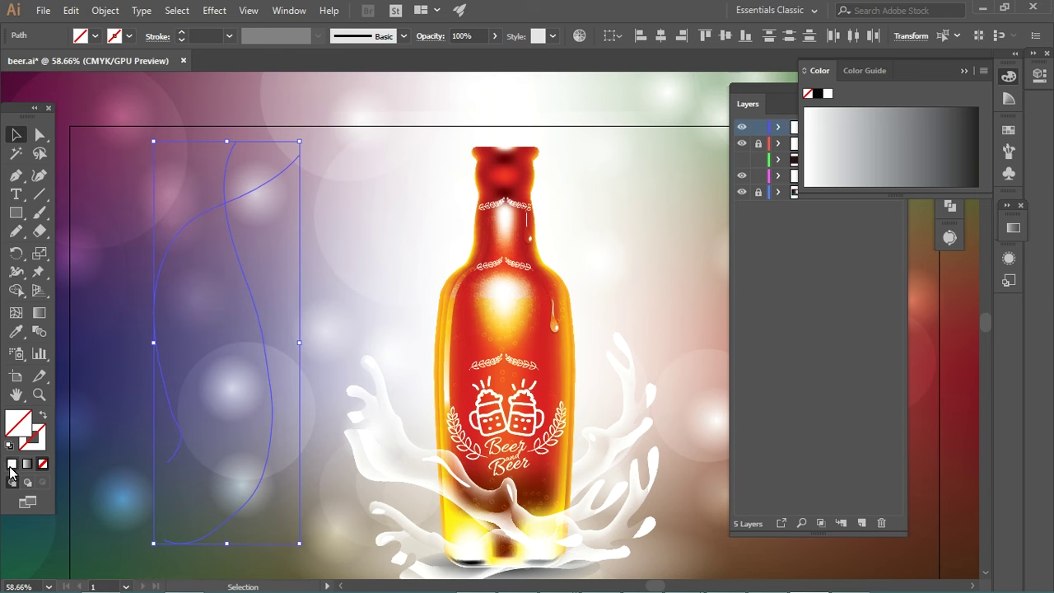
left_click(11, 465)
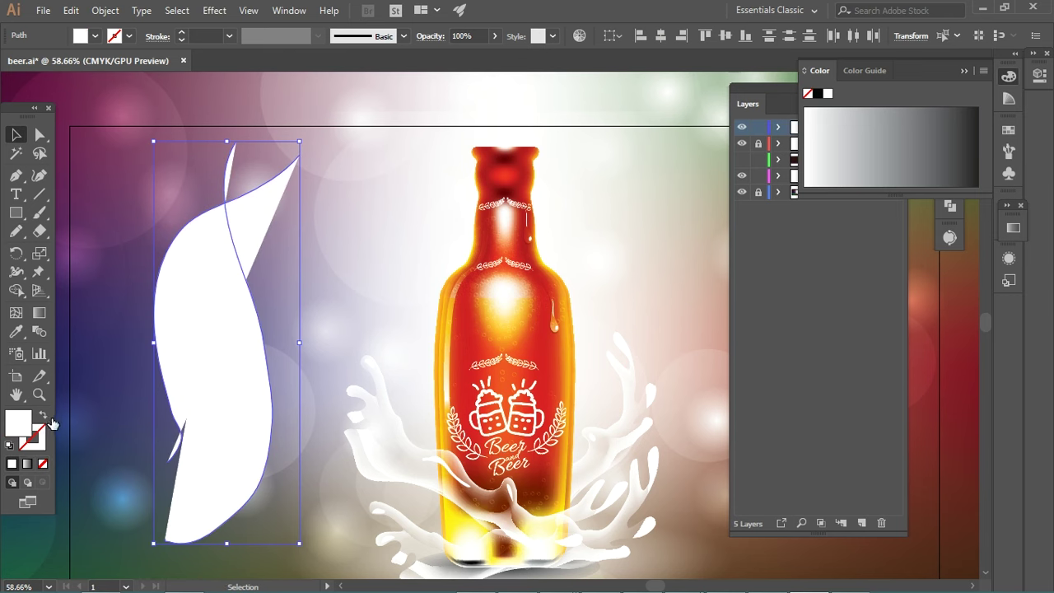
left_click(48, 418)
Step: Make a Smooth Color blend between the two curves, then undo it
left_click(105, 11)
mouse_move(165, 372)
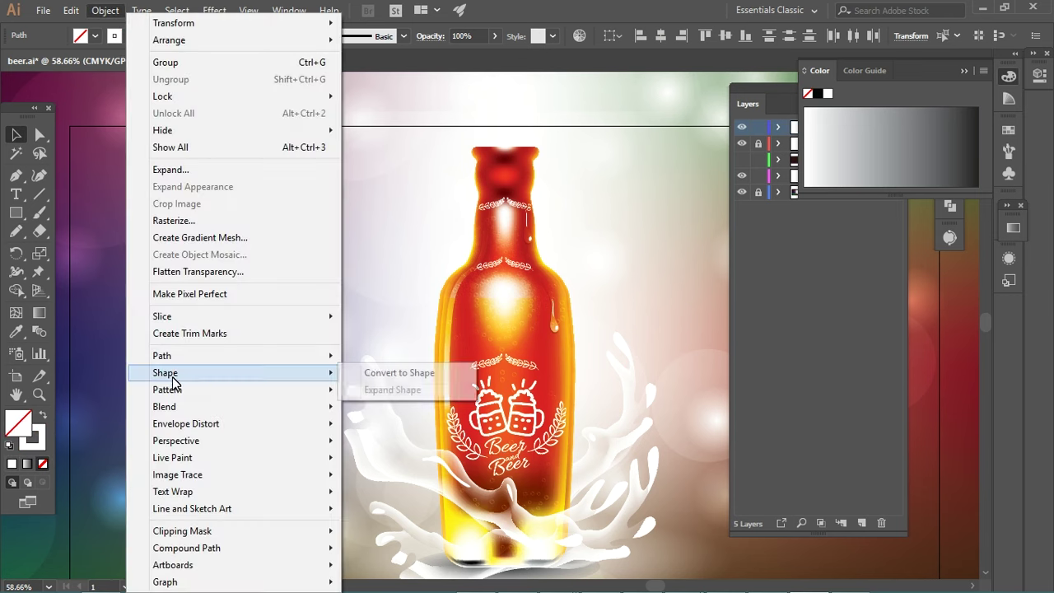
left_click(404, 445)
left_click(512, 264)
left_click(517, 264)
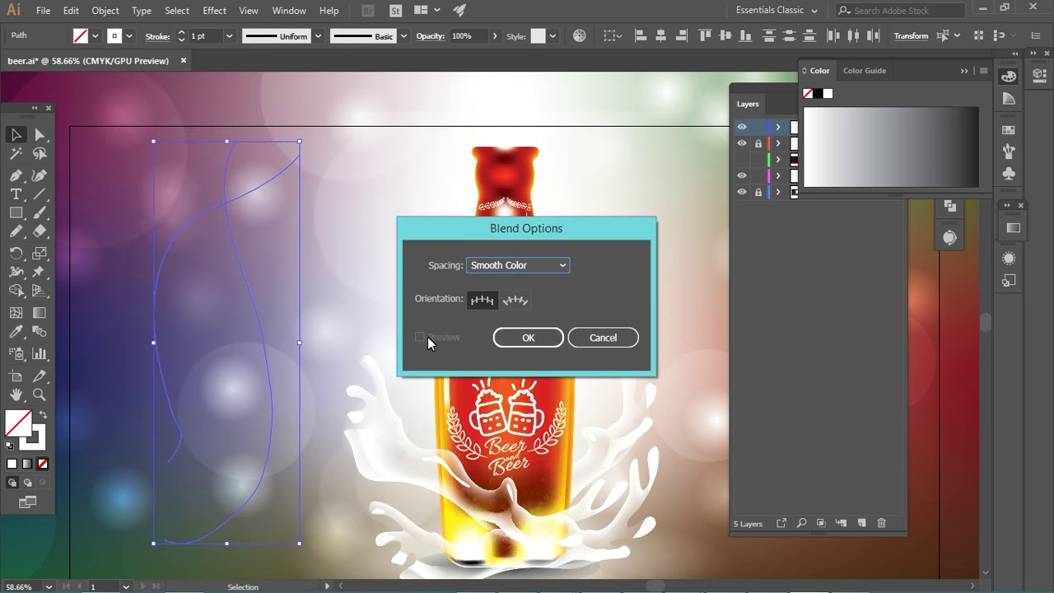
left_click(527, 335)
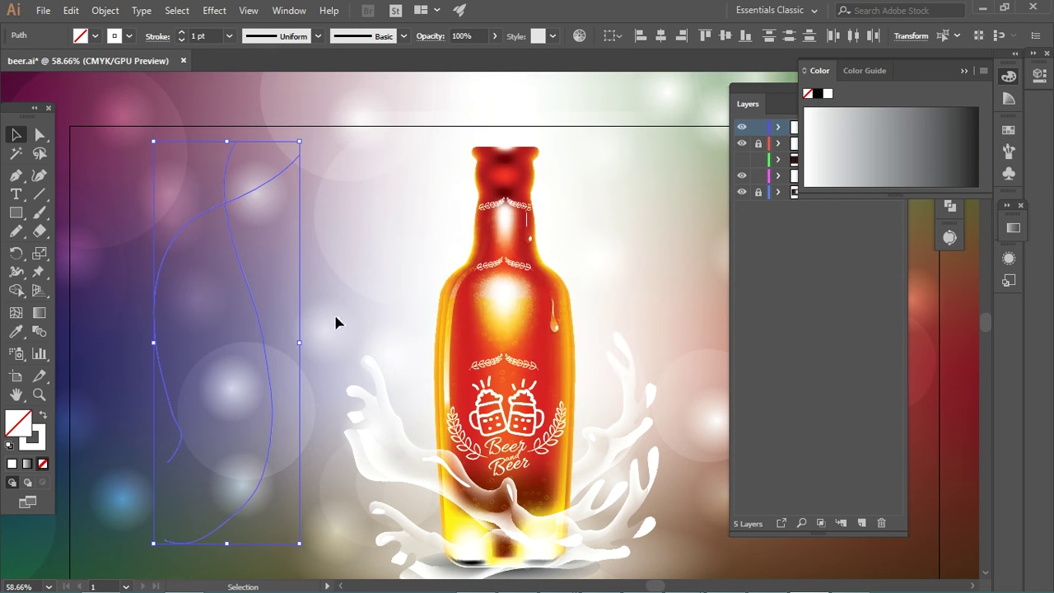
left_click(105, 10)
mouse_move(165, 407)
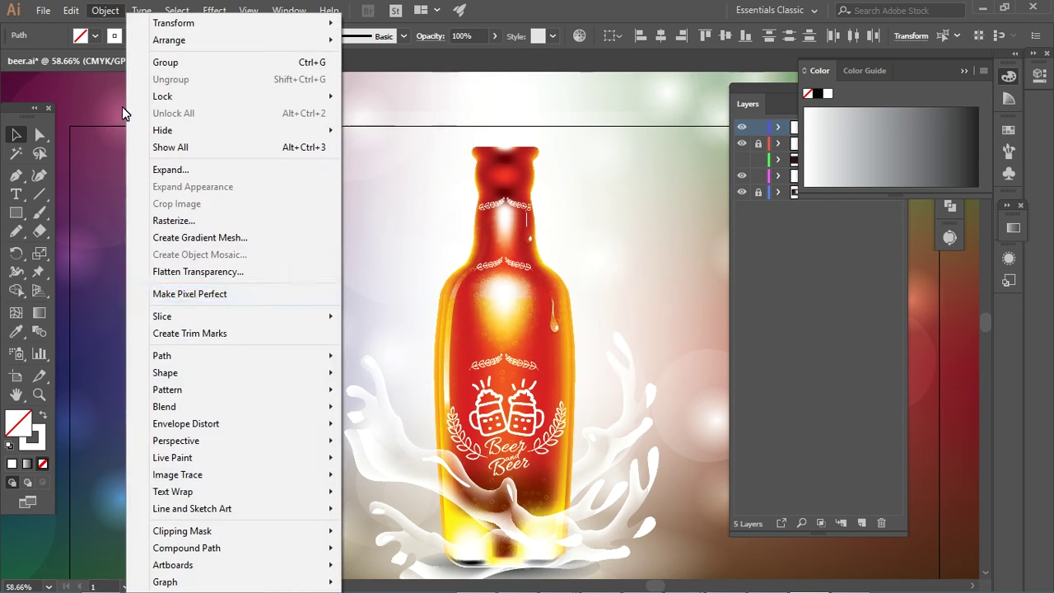
left_click(375, 406)
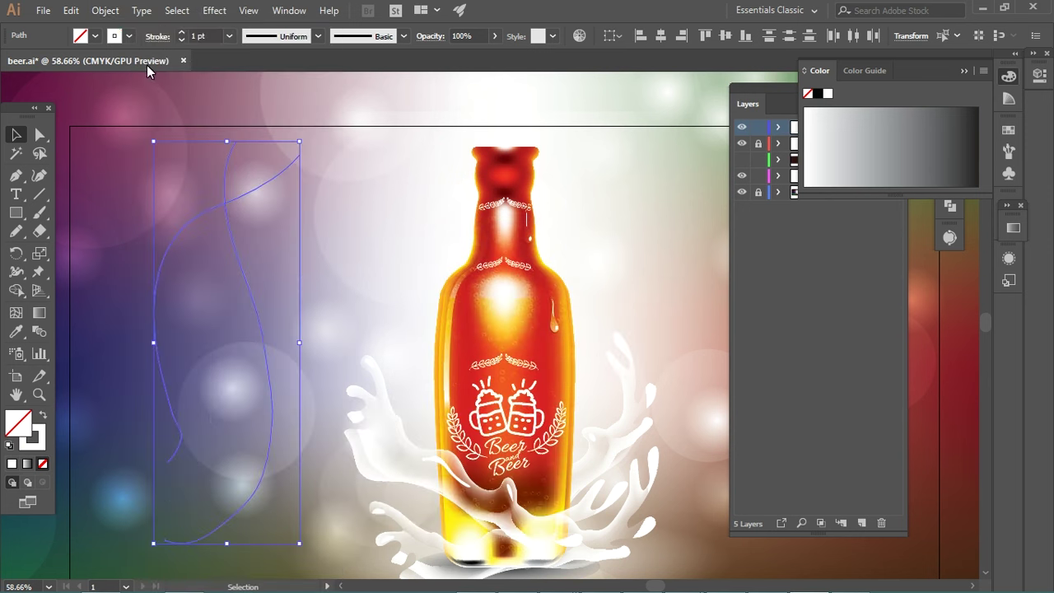
left_click(105, 10)
mouse_move(165, 407)
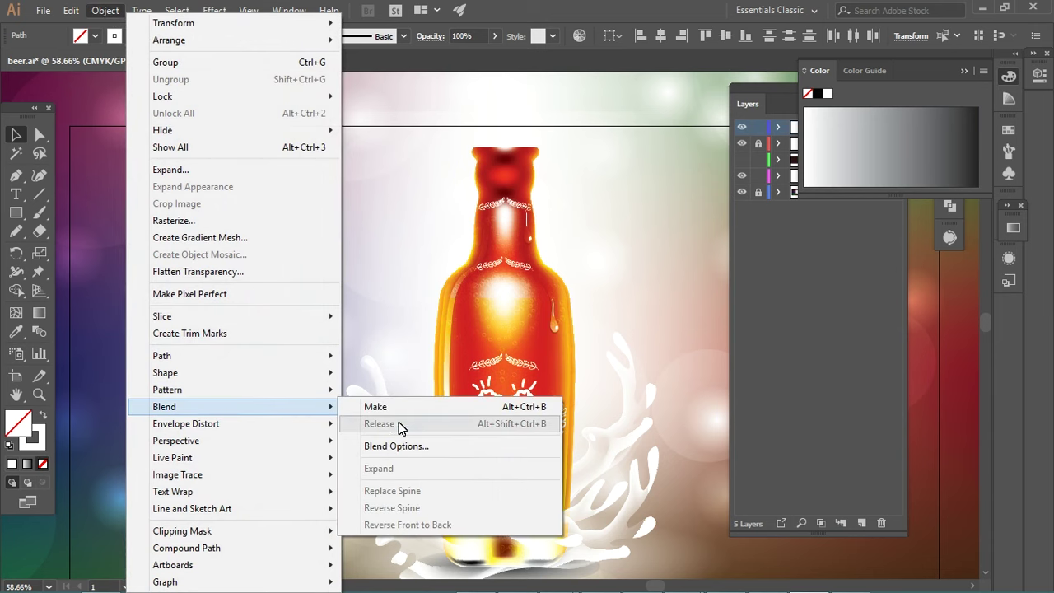
left_click(400, 405)
key("ctrl+z")
Step: Reshape the inner curve with Direct Selection, pulling a handle into a loop and raising an anchor
left_click(242, 277)
left_click(259, 313)
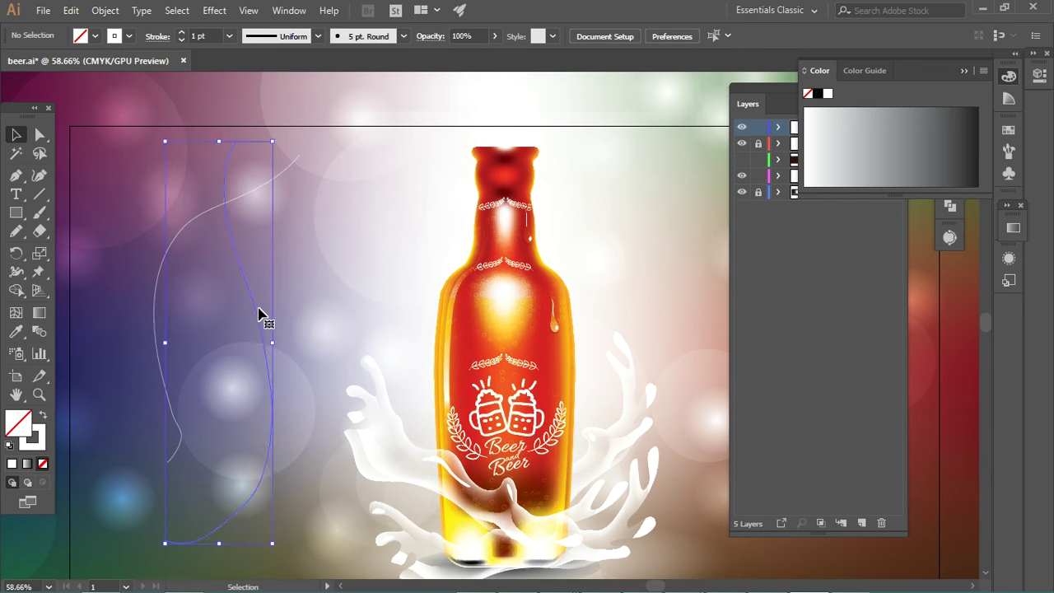
key("a")
left_click(271, 426)
left_click_drag(200, 411, 141, 379)
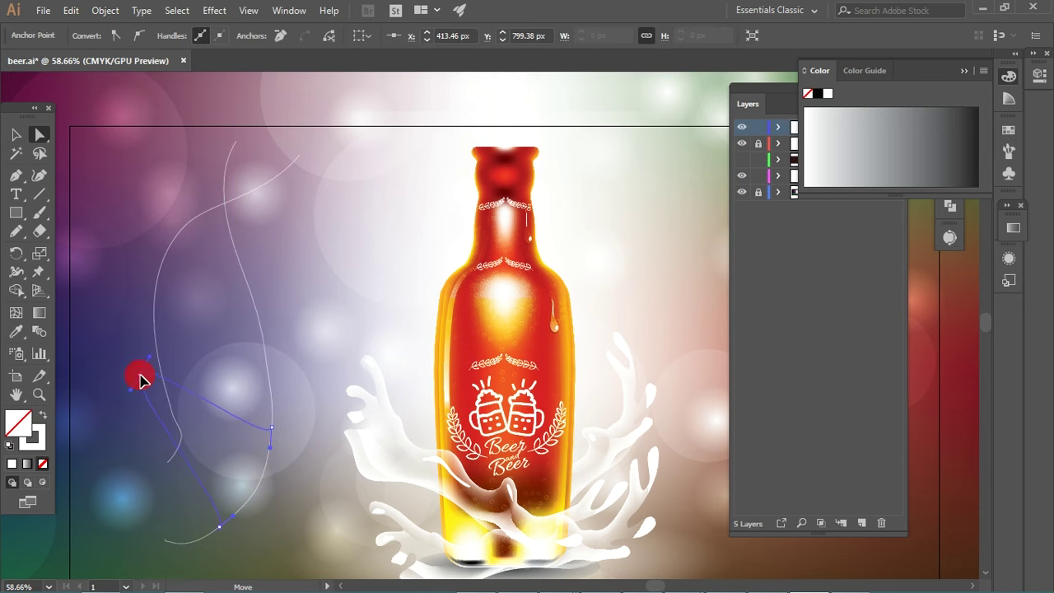
mouse_move(271, 427)
left_mouse_down()
mouse_move(301, 356)
mouse_move(285, 265)
left_mouse_up()
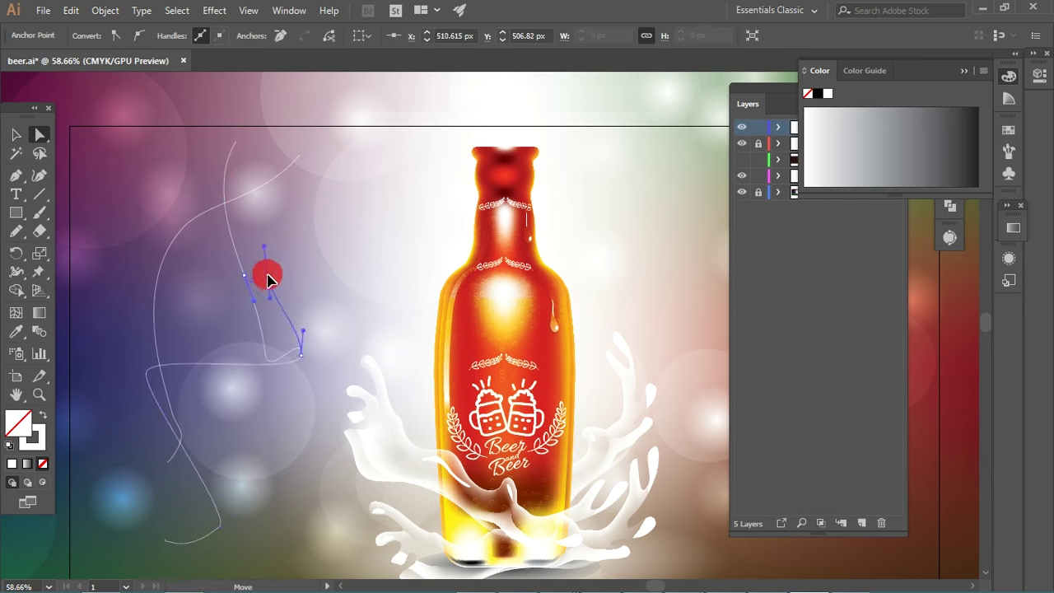
left_click(170, 459)
Step: Smooth the middle, lower and top sections of the curves with the Smooth Tool
left_click(154, 477)
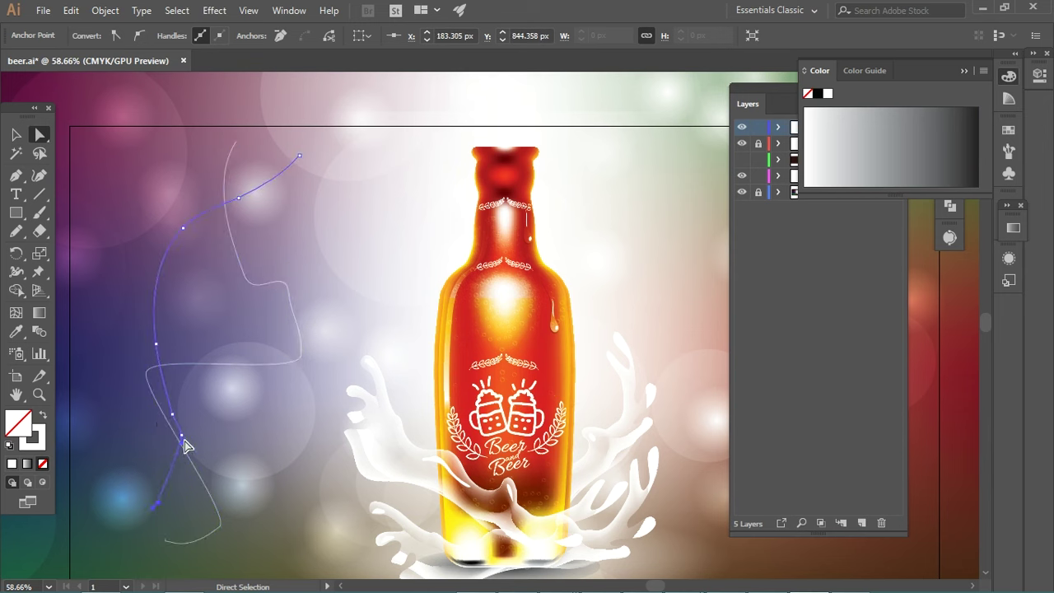
left_click(176, 418)
left_click(181, 400)
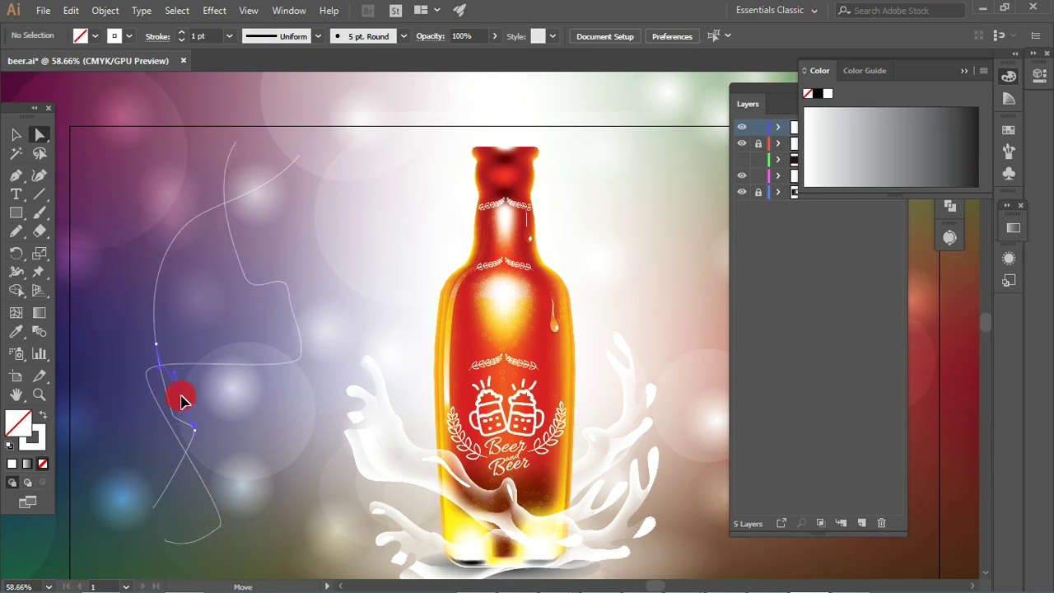
left_click(16, 234)
left_click(88, 268)
left_click(187, 406)
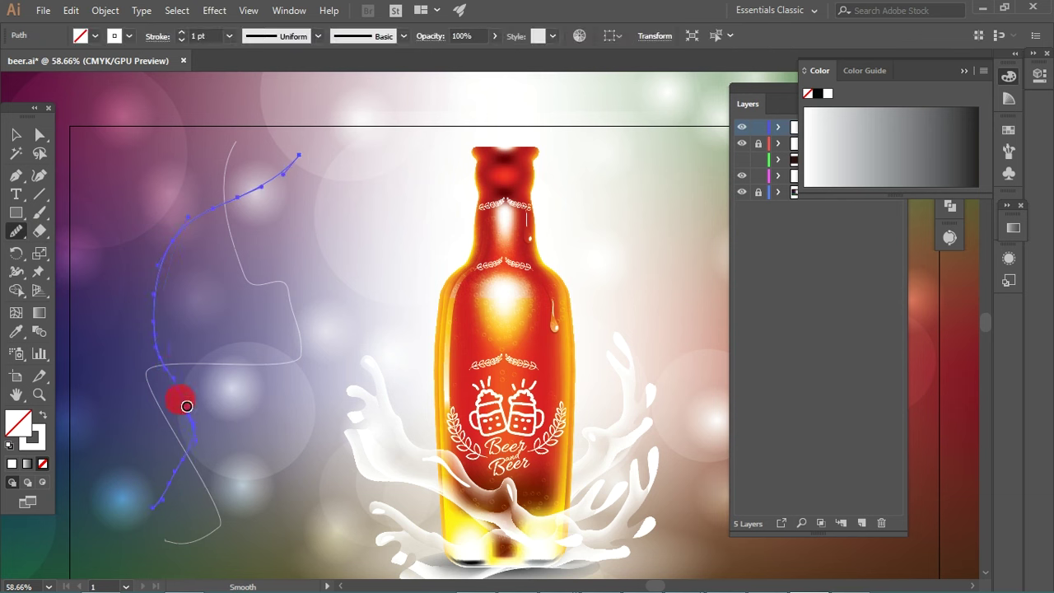
left_click(234, 363, "ctrl")
left_click_drag(252, 266, 284, 296)
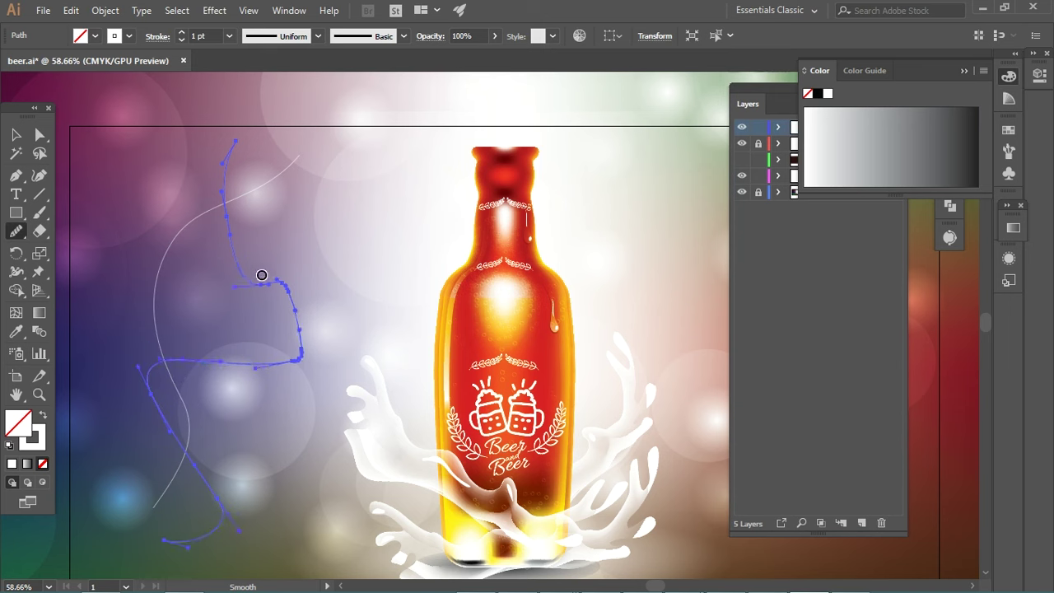
left_click_drag(247, 367, 290, 301)
left_click_drag(232, 191, 254, 149)
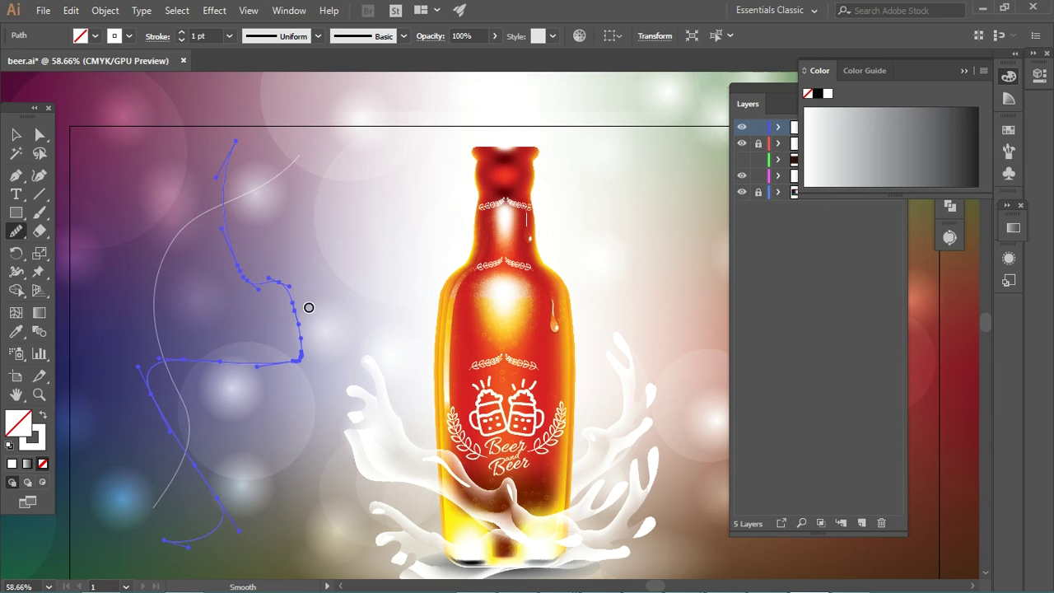
left_click(15, 135)
Step: Set blend options to 100 specified steps and blend the two curves together
left_click(229, 249)
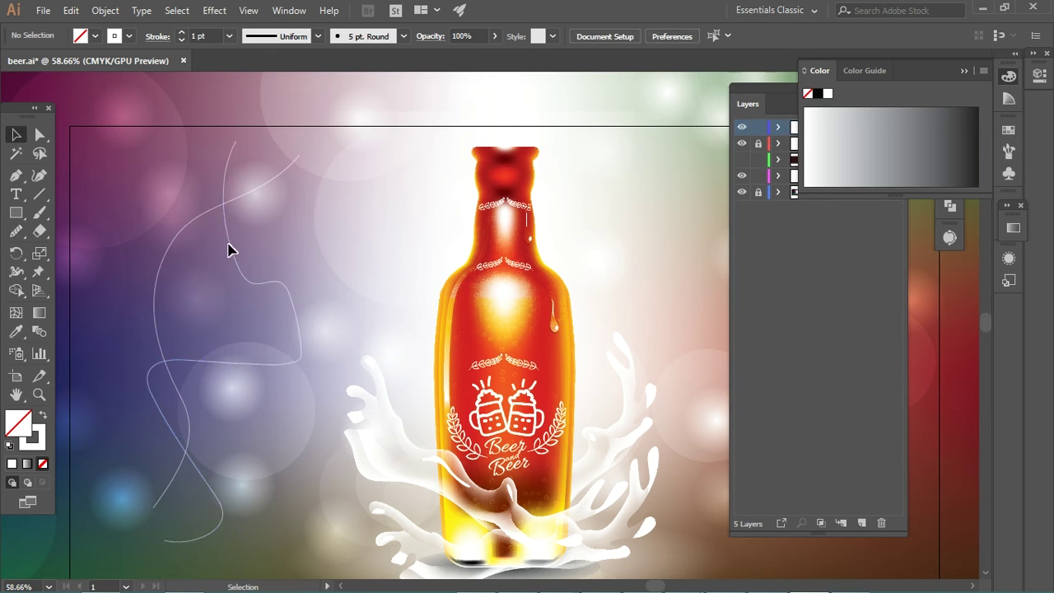
left_click(175, 249)
left_click(113, 10)
mouse_move(164, 407)
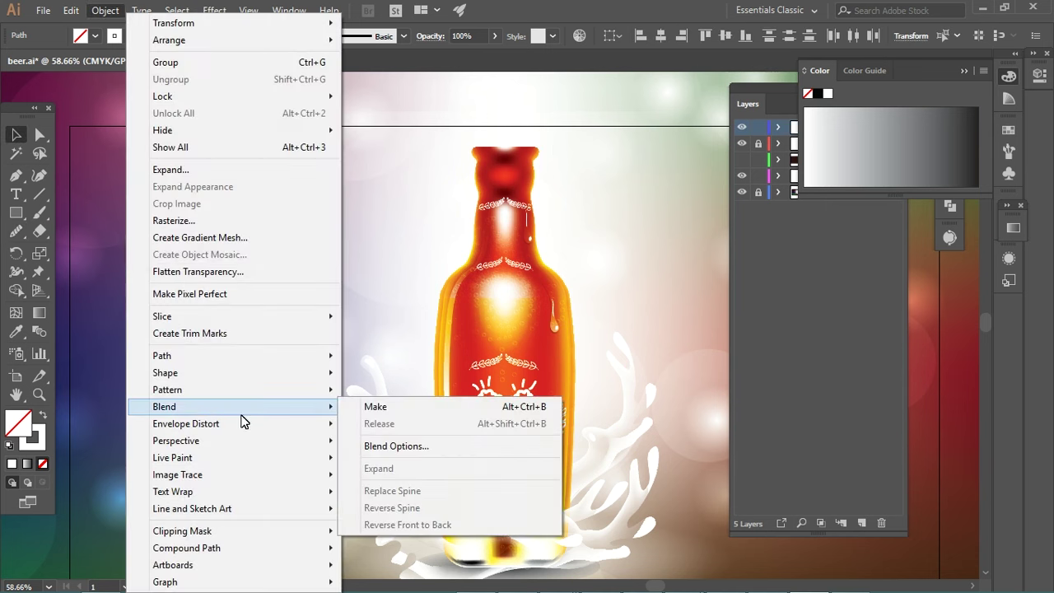
left_click(397, 445)
left_click(562, 266)
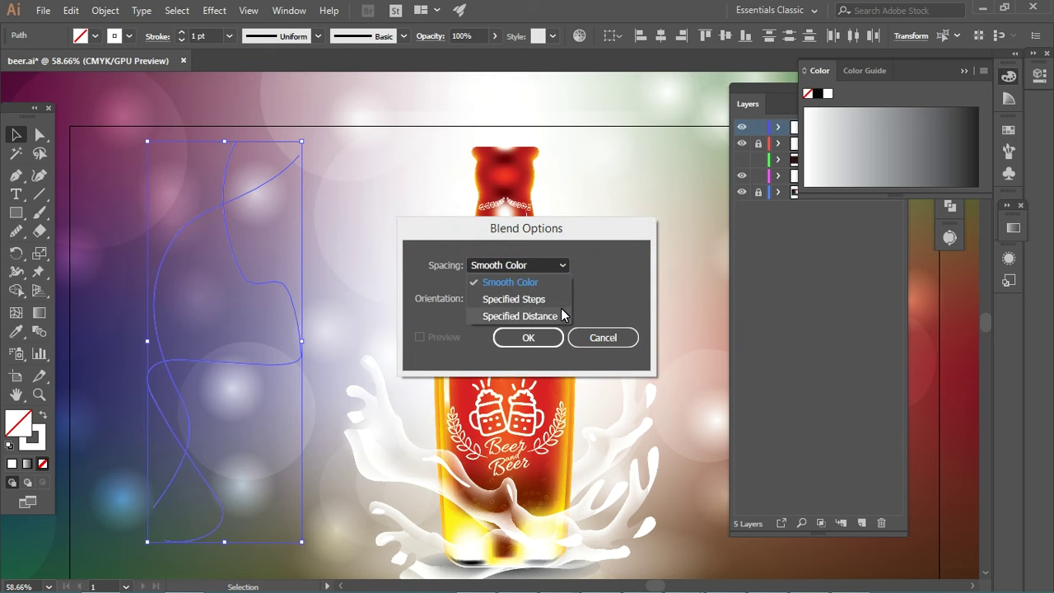
left_click(549, 299)
type("100")
left_click(527, 337)
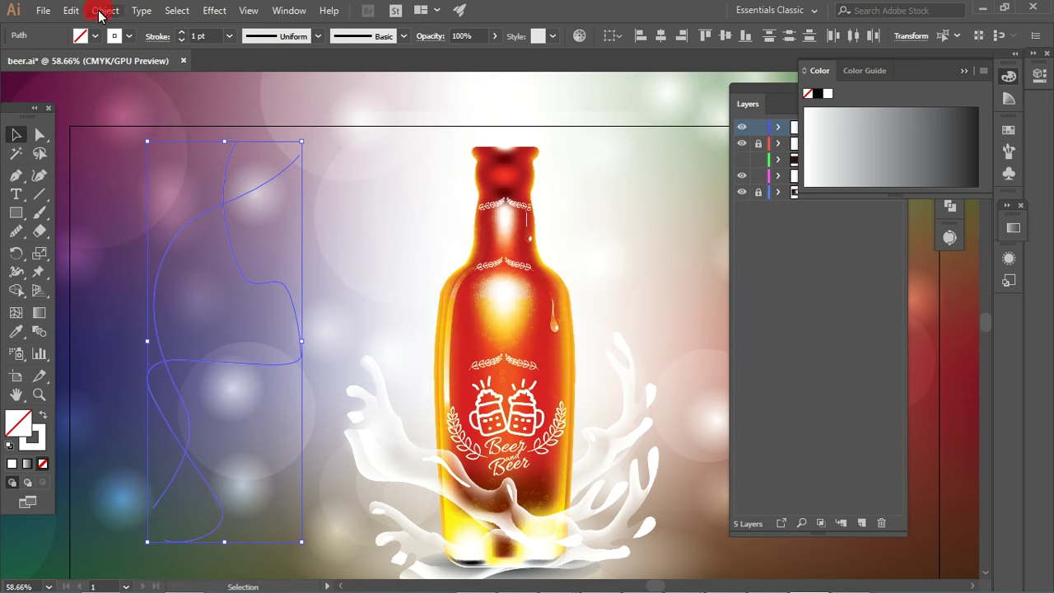
left_click(99, 10)
left_click(372, 409)
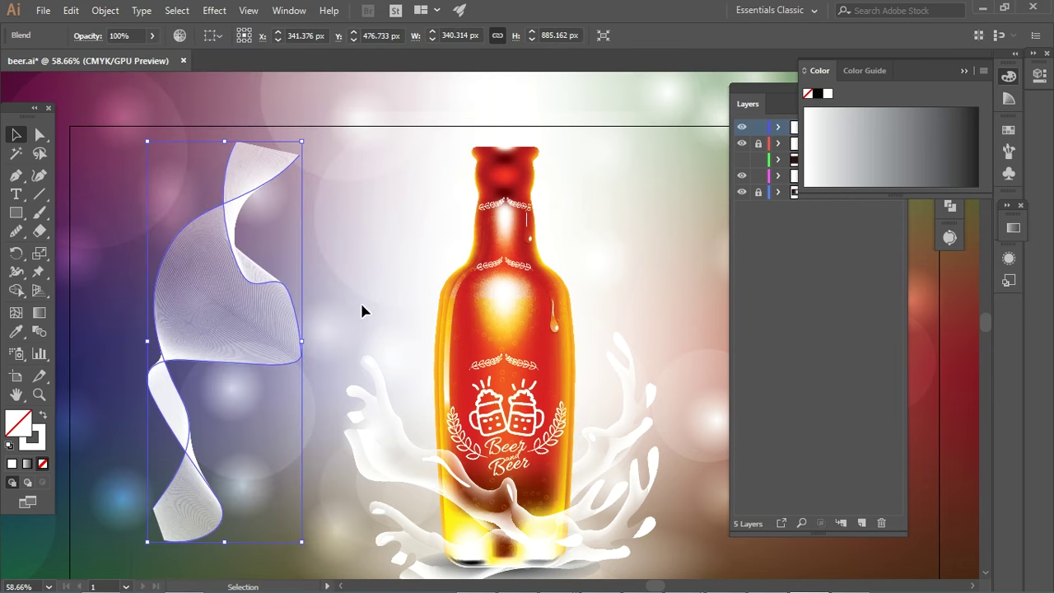
left_click(362, 310)
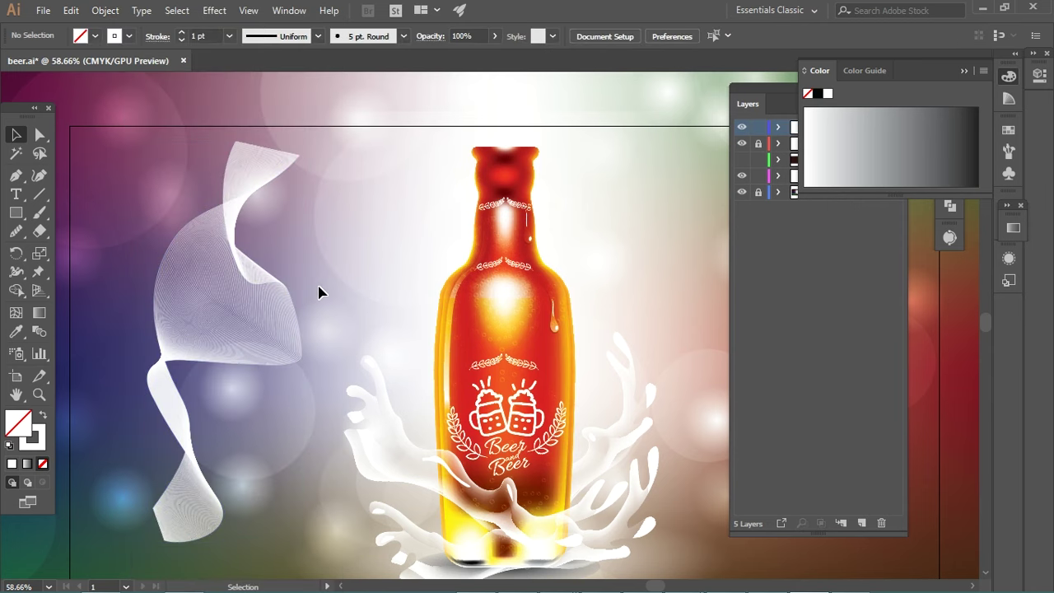
Step: Rotate and scale the line ribbon into a tilted wave and nudge it beside the bottle's neck
key("ctrl+minus")
key("ctrl+minus")
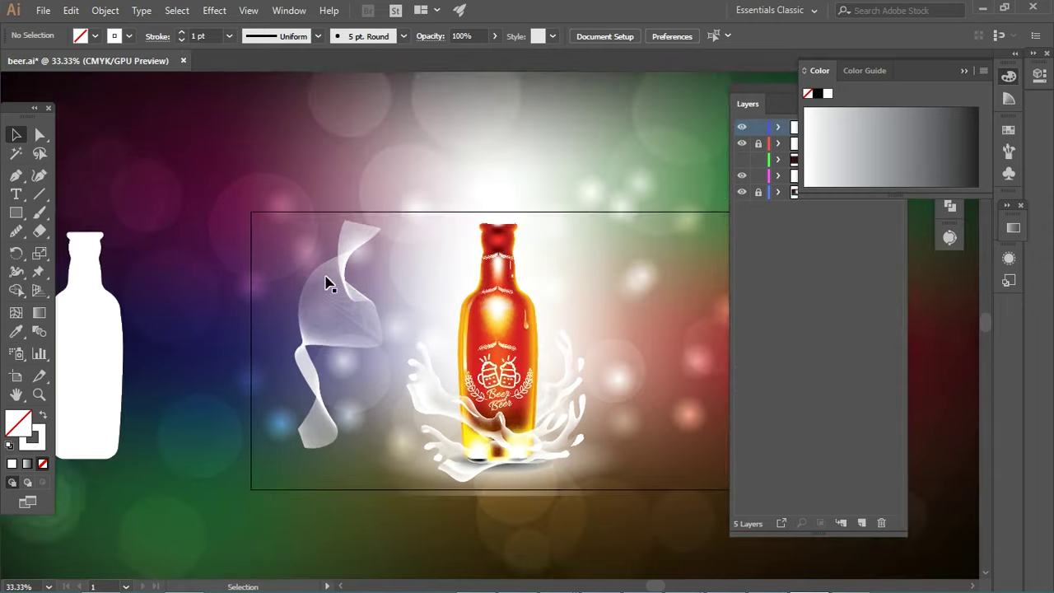
left_click(280, 243)
left_click_drag(299, 169, 766, 402)
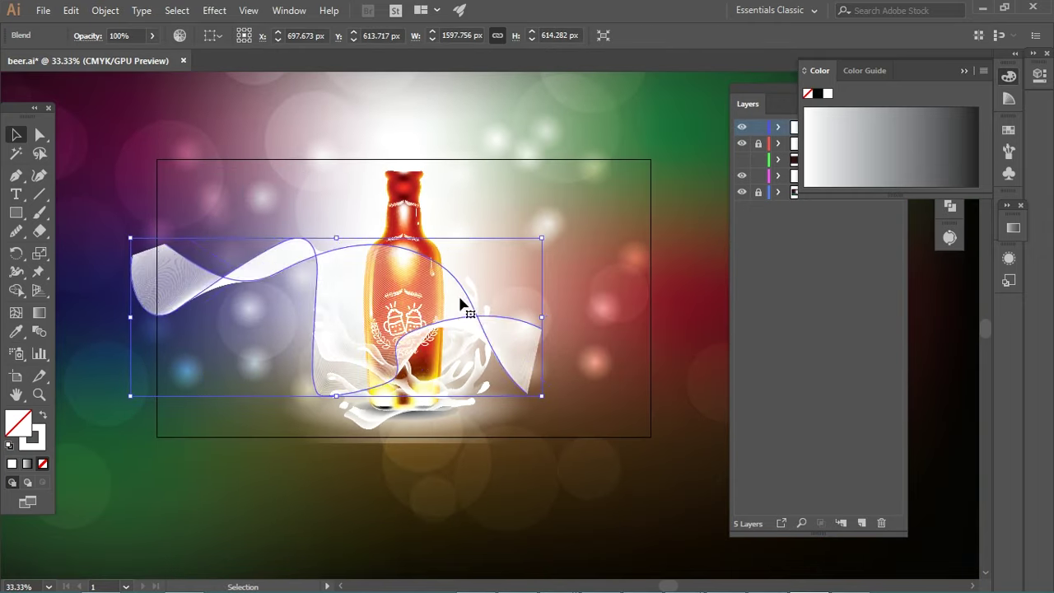
left_click_drag(542, 238, 700, 197)
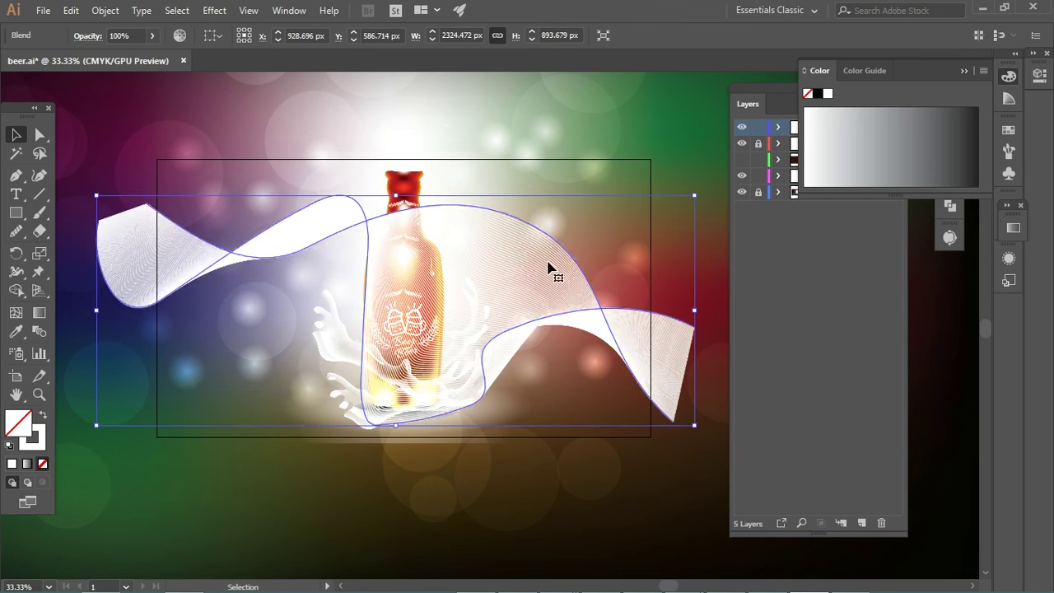
mouse_move(700, 198)
left_mouse_down()
mouse_move(558, 255)
mouse_move(534, 215)
left_mouse_up()
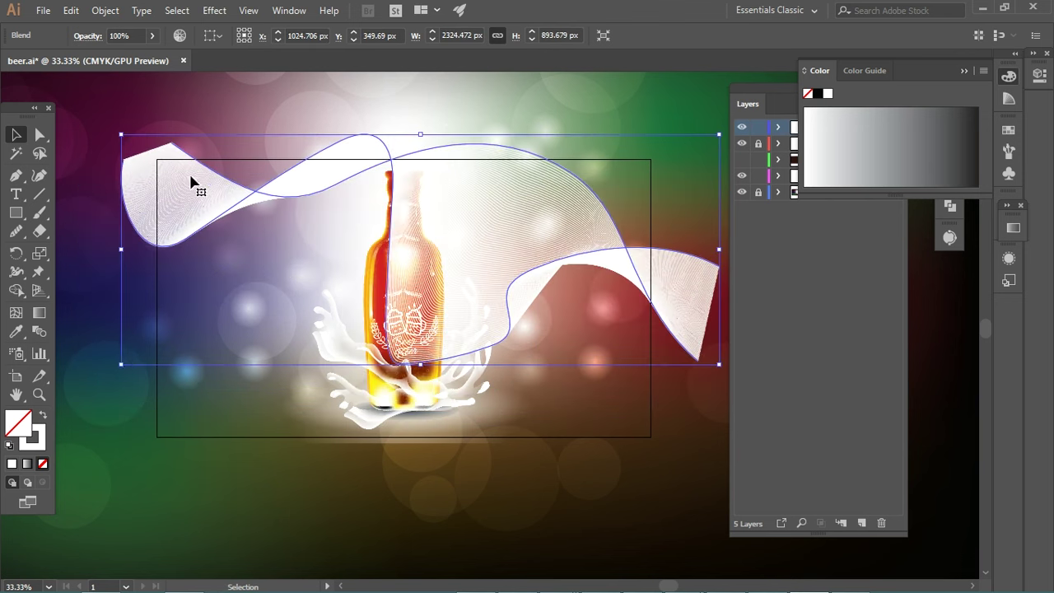
mouse_move(129, 370)
left_mouse_down()
mouse_move(217, 324)
mouse_move(478, 223)
mouse_move(505, 236)
mouse_move(507, 224)
mouse_move(470, 306)
mouse_move(543, 346)
left_mouse_up()
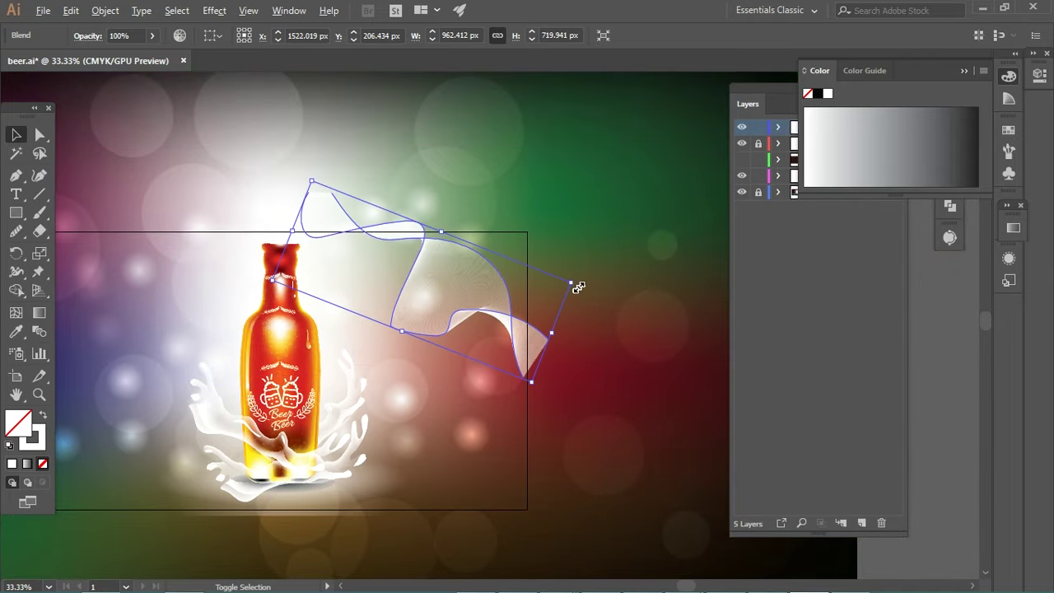
left_click_drag(578, 286, 619, 286)
left_click(512, 342)
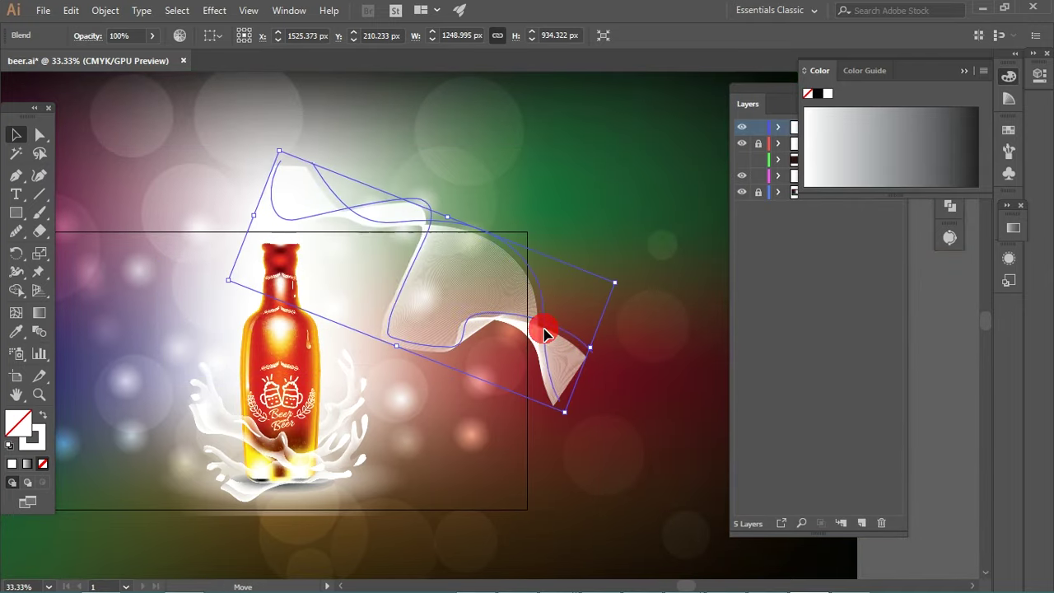
left_click_drag(545, 330, 552, 325)
left_click(960, 72)
Step: Cut the wave into a new Layer 6 and set its blending mode to Overlay
key("Delete")
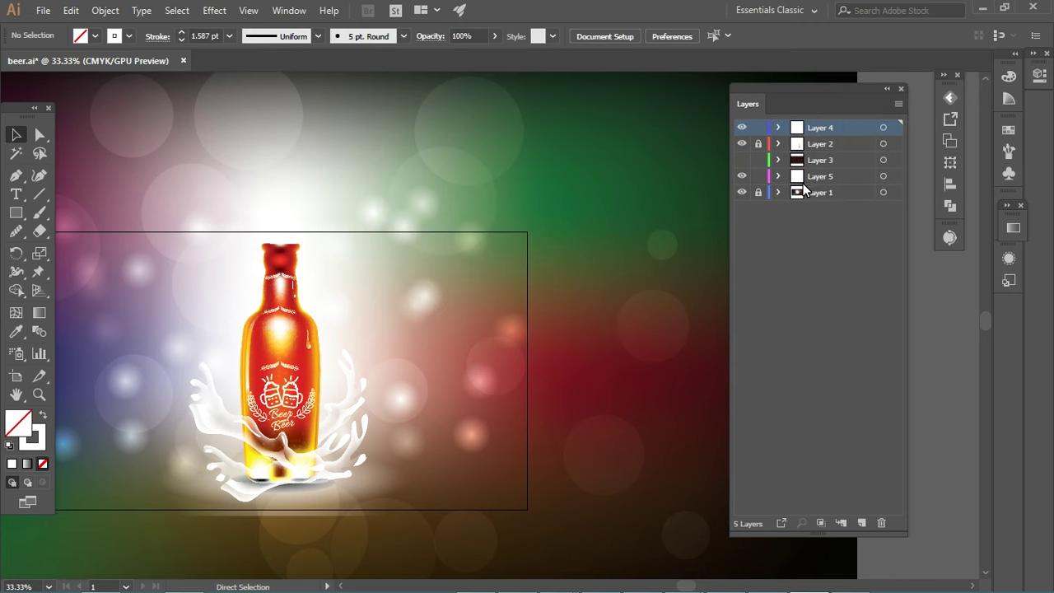
left_click(865, 176)
left_click(861, 523)
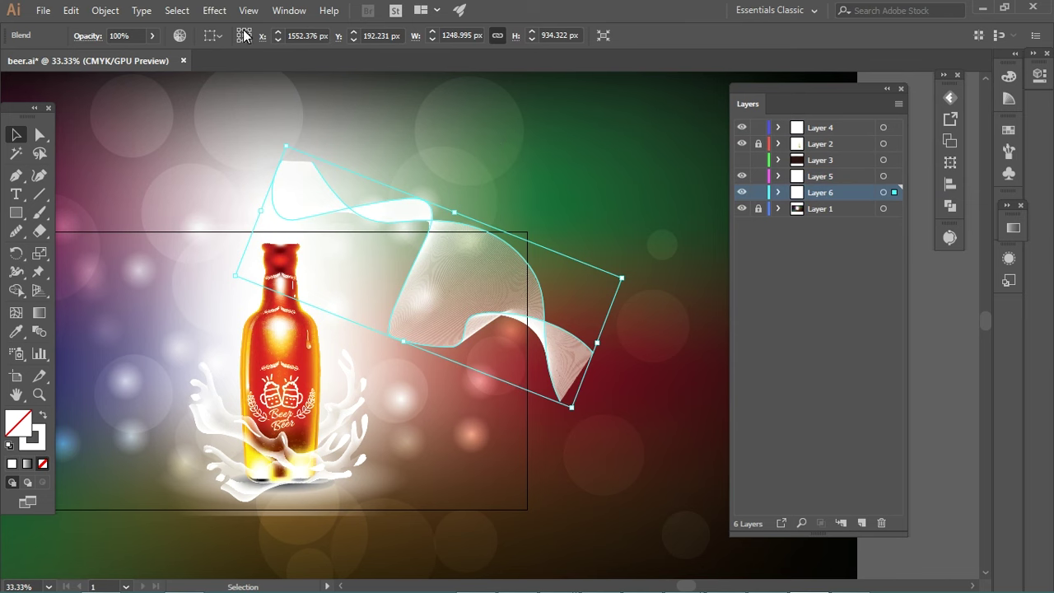
left_click(86, 36)
left_click(40, 62)
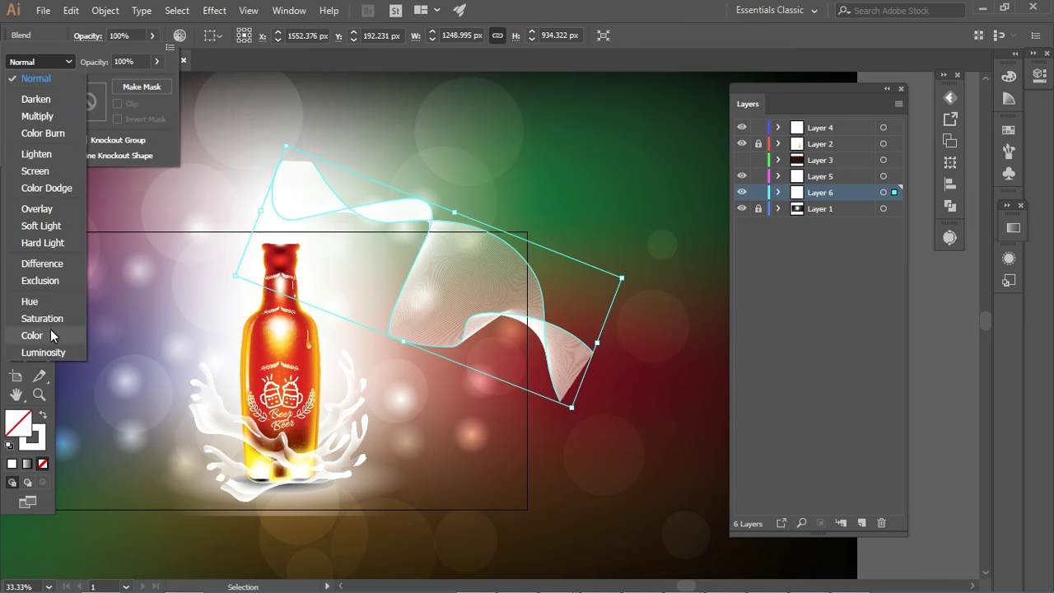
left_click(53, 207)
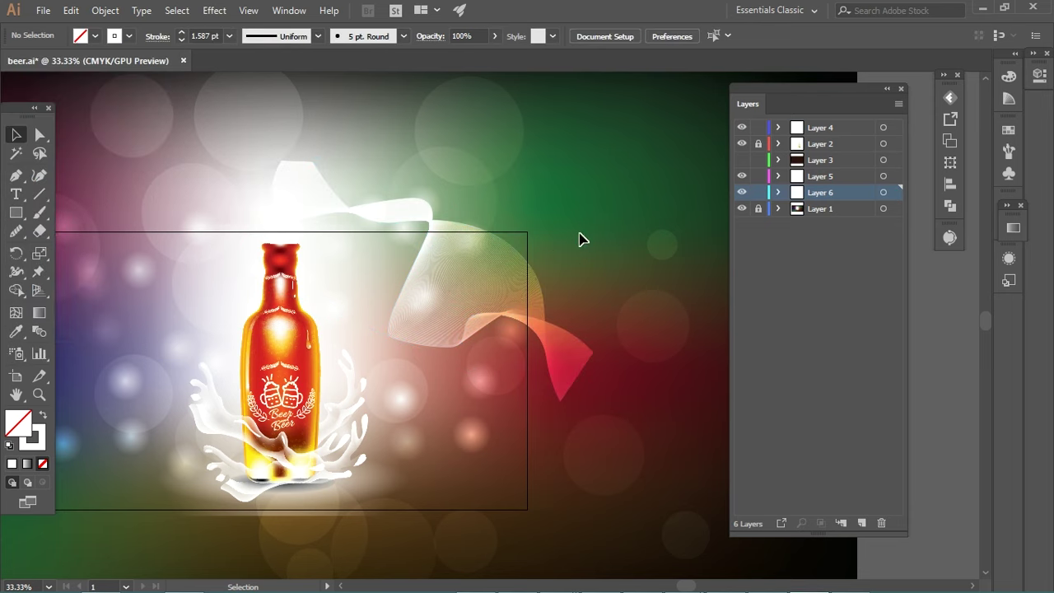
left_click_drag(576, 235, 733, 197)
Step: Compare Hard Light, Soft Light, Screen and Lighten on the wave, settling back on Overlay
left_click(88, 36)
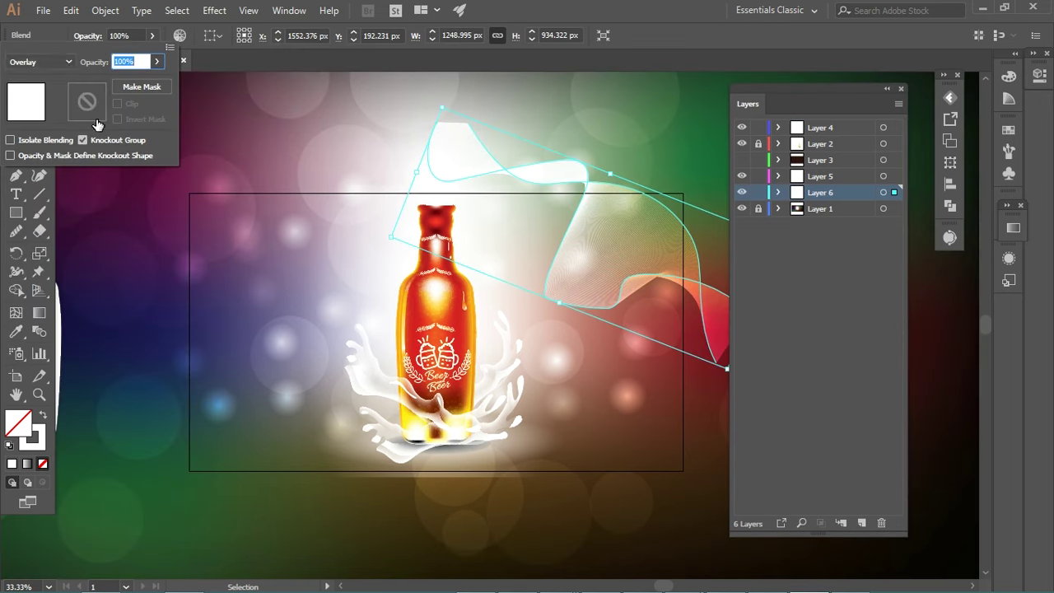
left_click(40, 62)
left_click(58, 244)
left_click(40, 62)
left_click(45, 225)
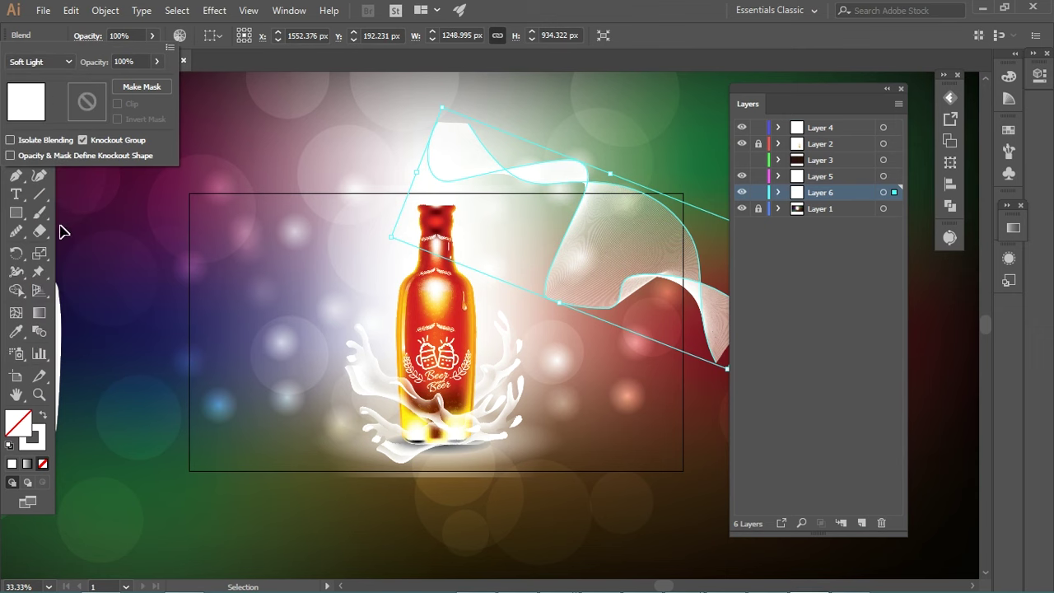
left_click(49, 62)
left_click(66, 170)
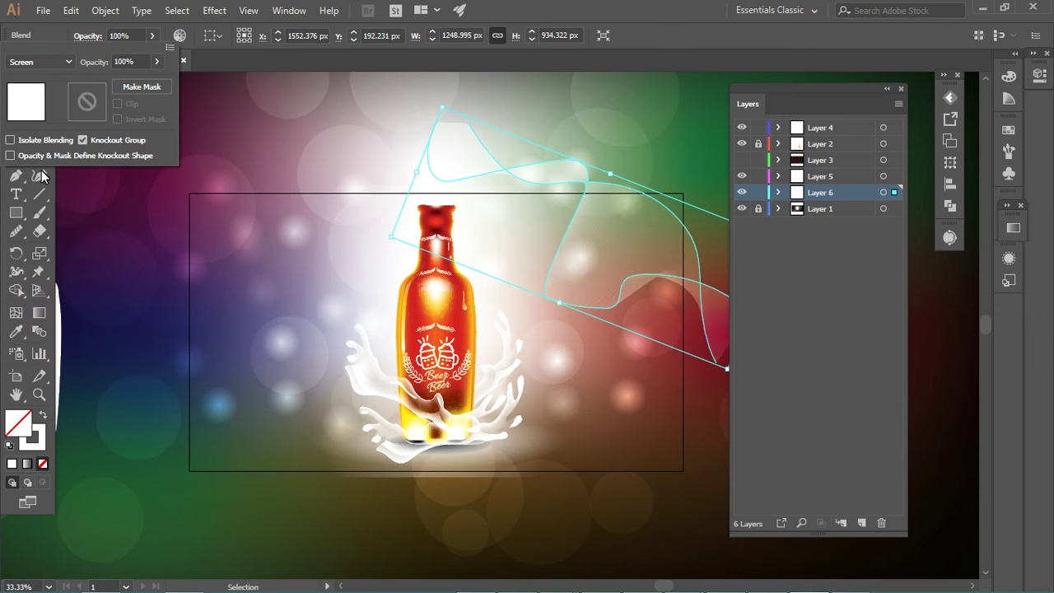
left_click(45, 62)
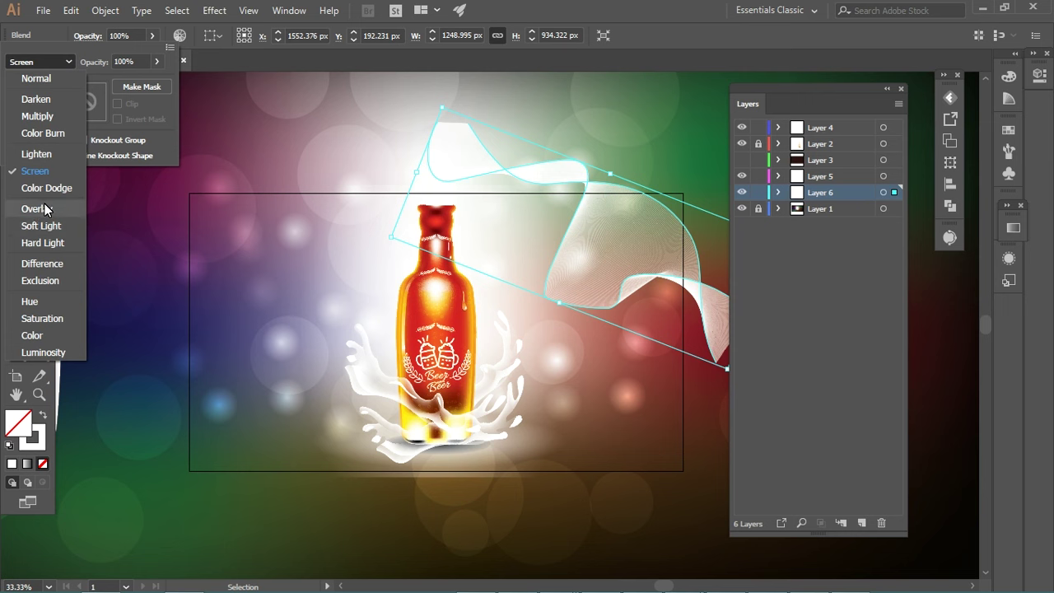
left_click(50, 154)
left_click(63, 66)
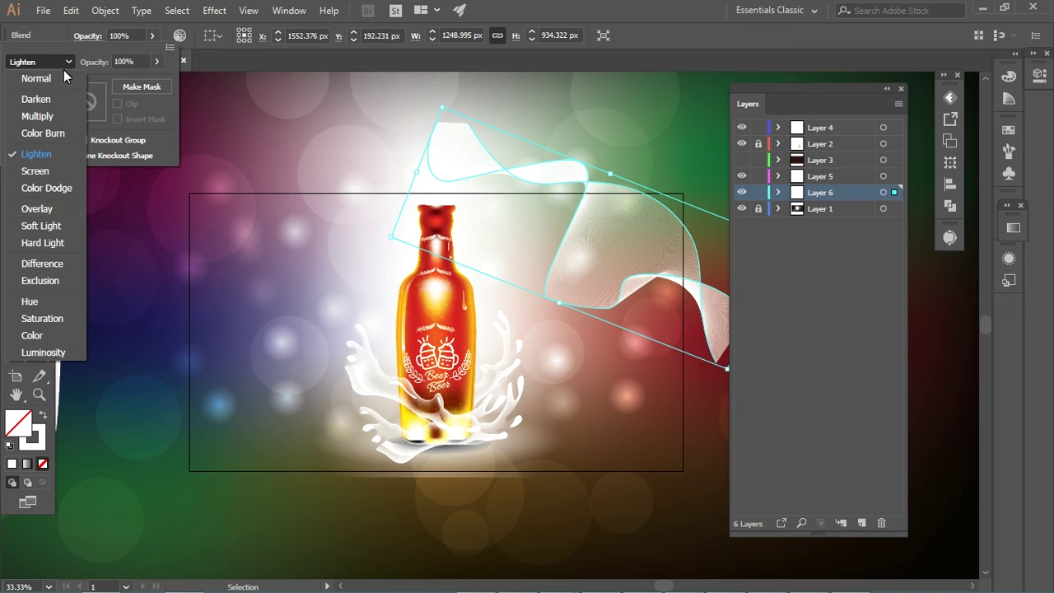
left_click(50, 209)
Step: Alt-drag a copy of the wave to the lower left and rotate it near horizontal
left_click_drag(628, 223, 228, 430)
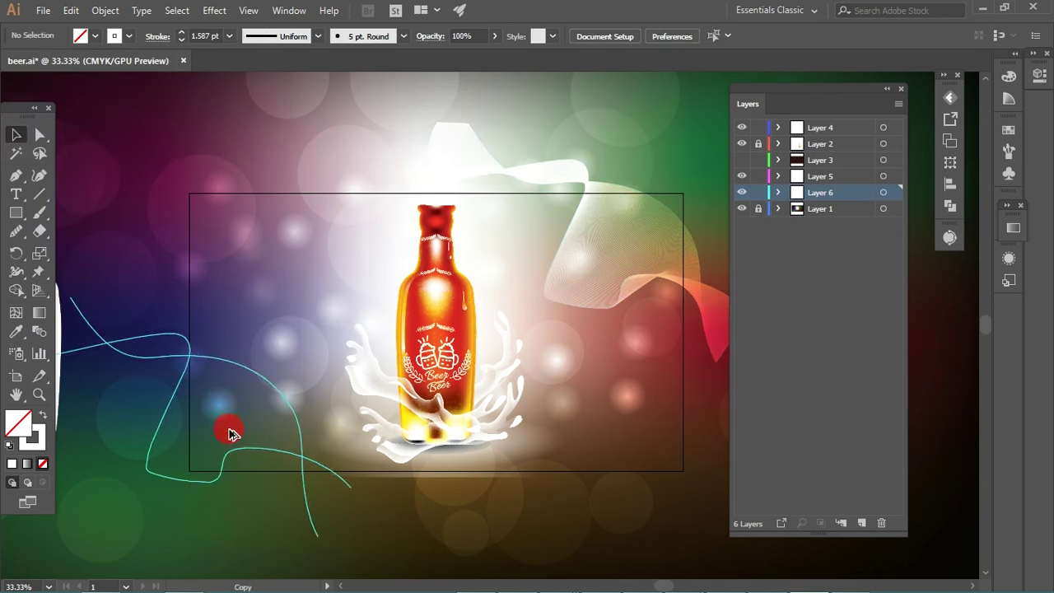
left_click_drag(425, 419, 191, 336)
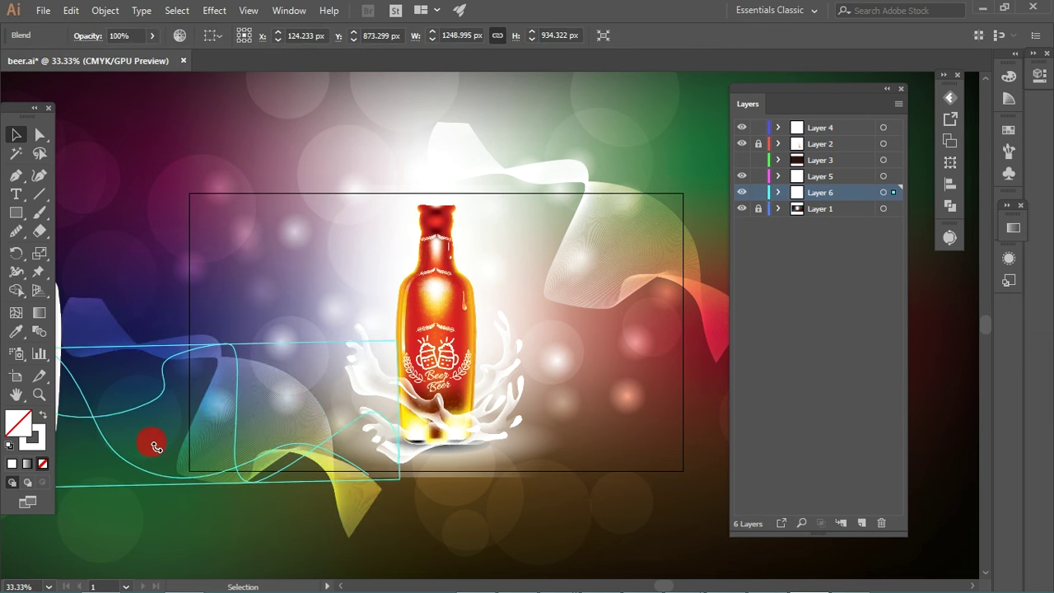
mouse_move(171, 219)
left_mouse_down()
mouse_move(402, 474)
mouse_move(476, 443)
left_mouse_up()
left_click_drag(486, 395, 481, 441)
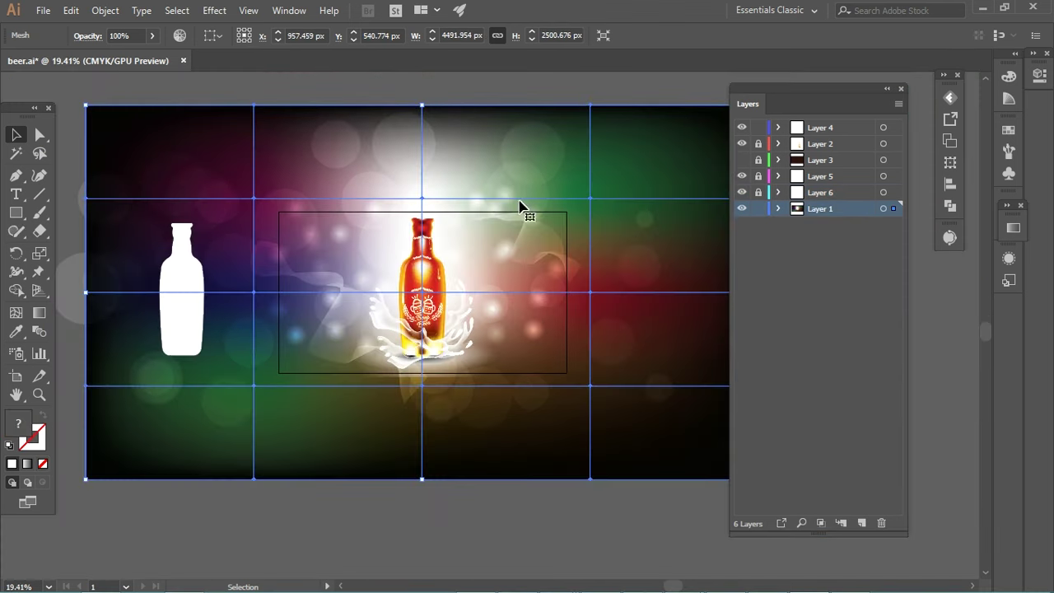
Step: Lock Layer 6, expand Layer 1 and toggle its sublayers' visibility to find the bokeh dots
left_click(741, 193)
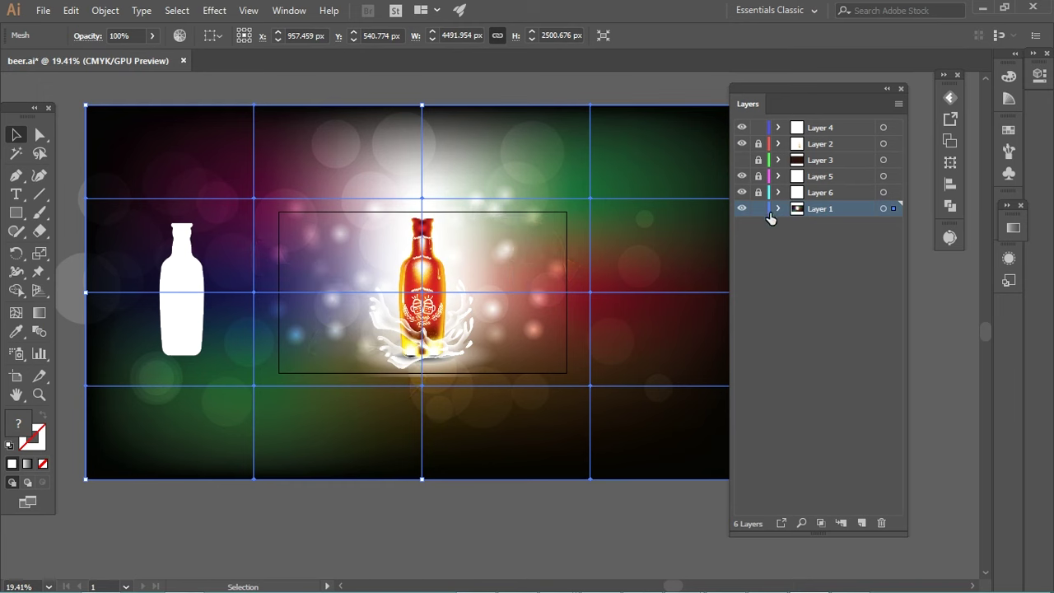
left_click(778, 208)
left_click(742, 241)
left_click(745, 256)
left_click(744, 274)
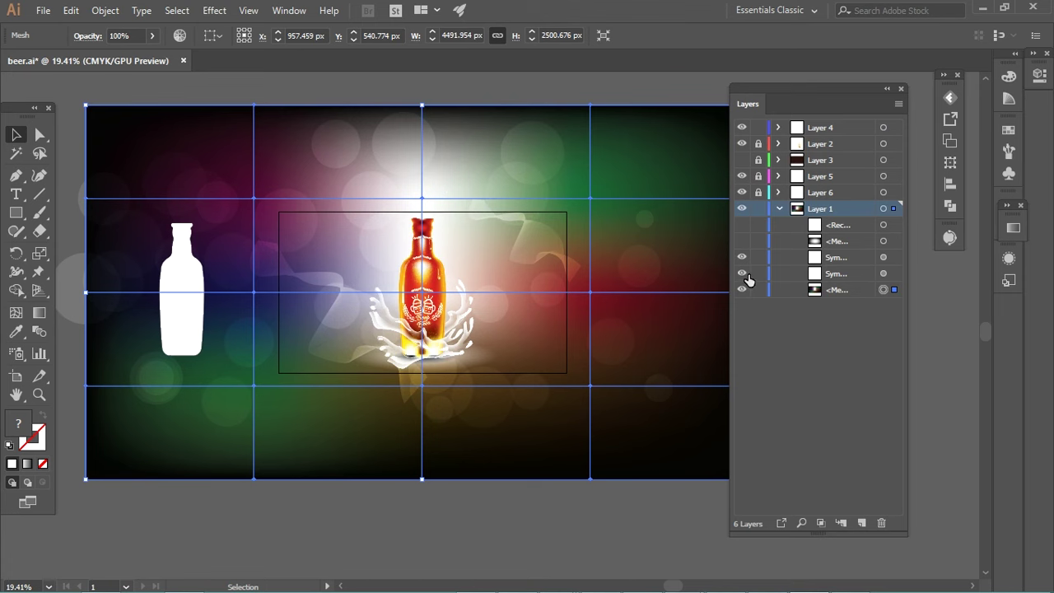
left_click(741, 273)
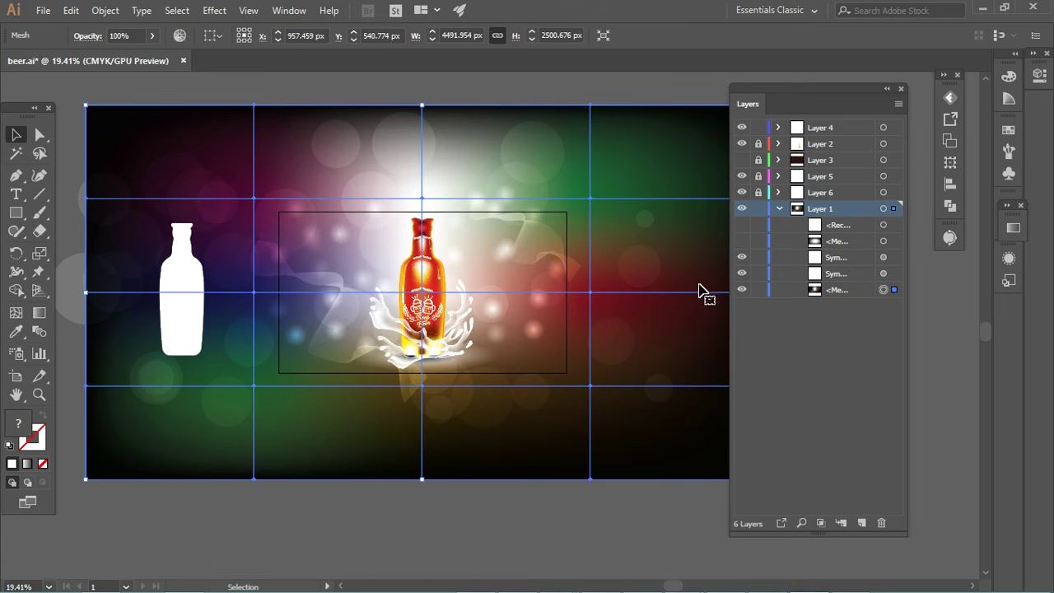
Step: Select the bokeh symbol set and scale it up around its centre
left_click(882, 273)
left_click_drag(461, 377, 348, 458)
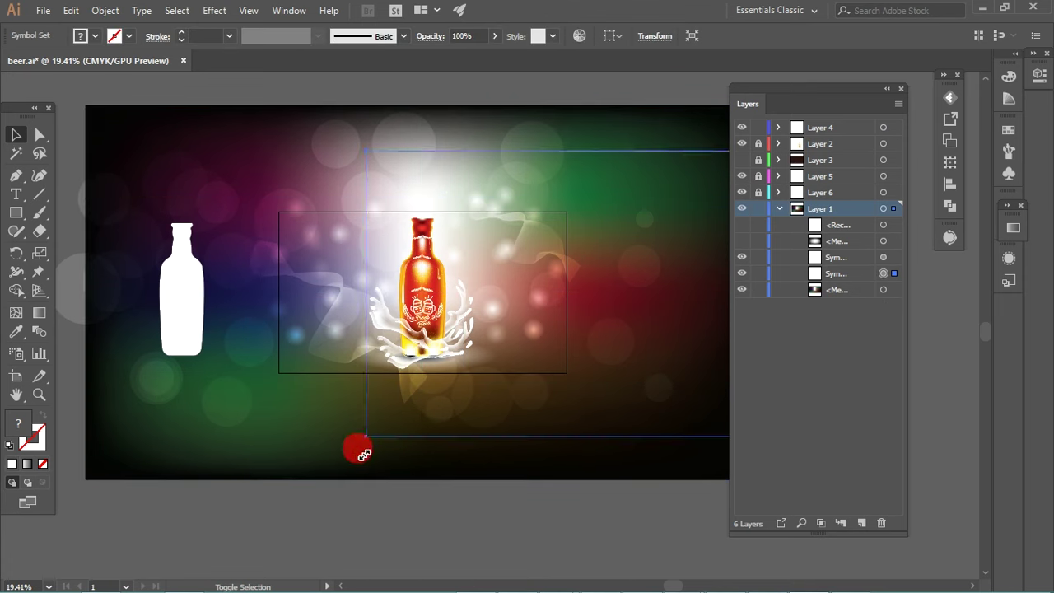
left_click(505, 447)
left_click(510, 441, "ctrl")
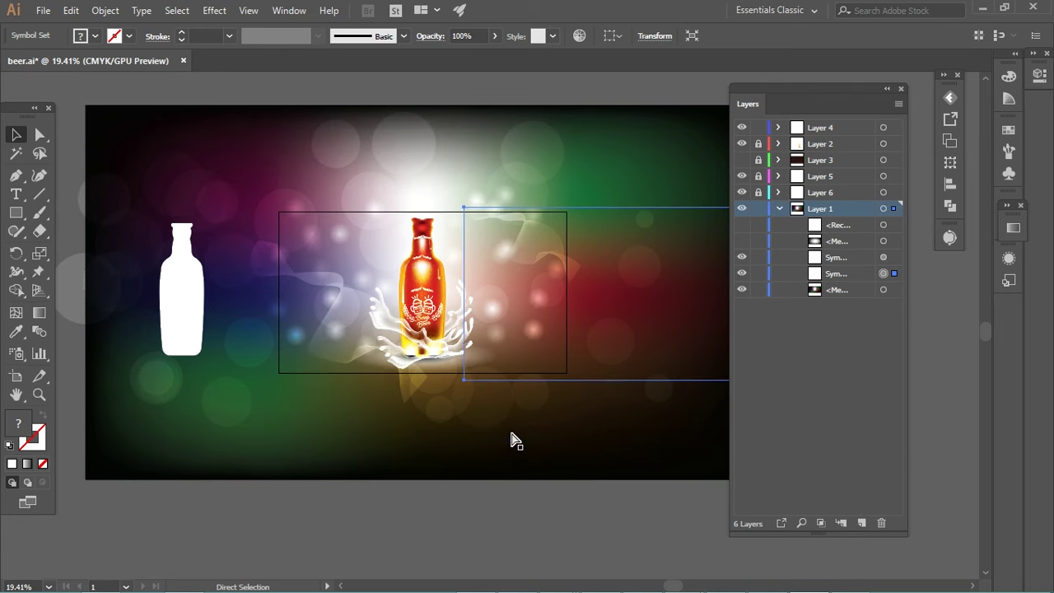
scroll(517, 266, "down", 4)
scroll(576, 256, "down", 1)
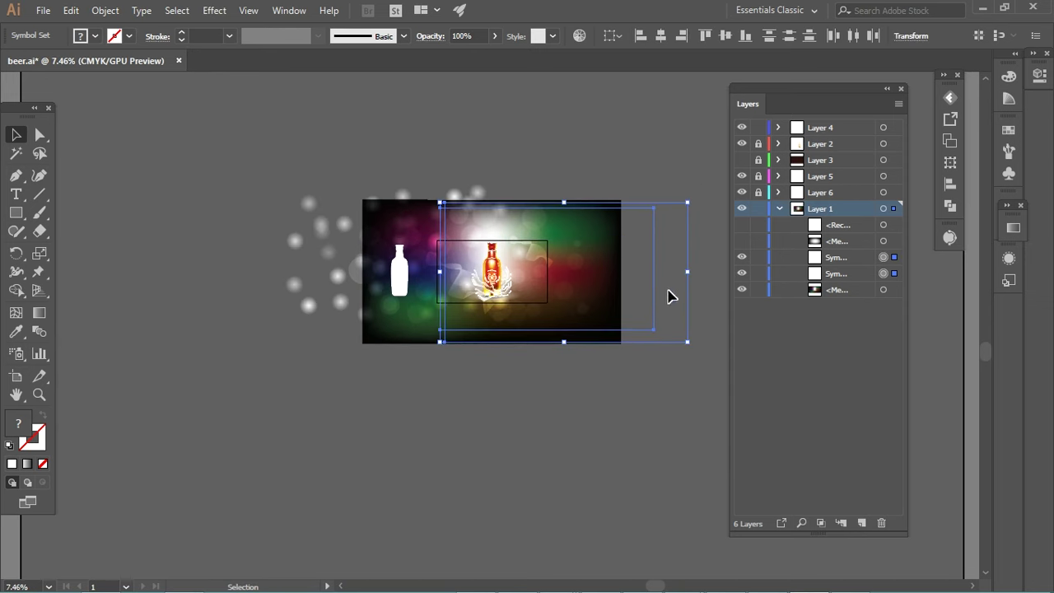
Step: Move the bokeh symbol set further right, nudging it with the arrow key
left_click(677, 328)
left_click_drag(703, 305, 581, 292)
left_click(574, 294)
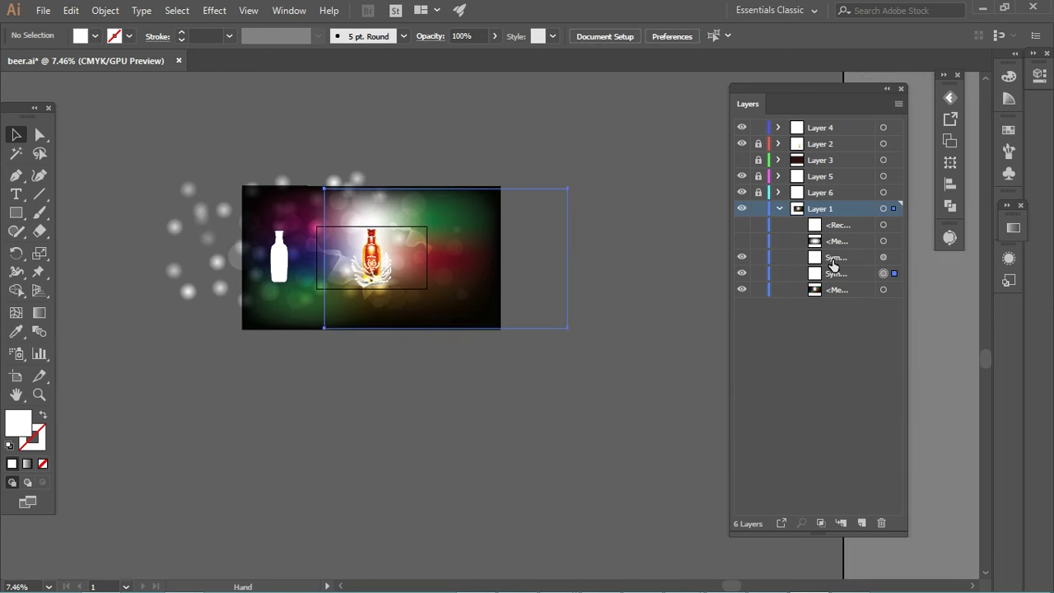
left_click(581, 285)
left_click(572, 305)
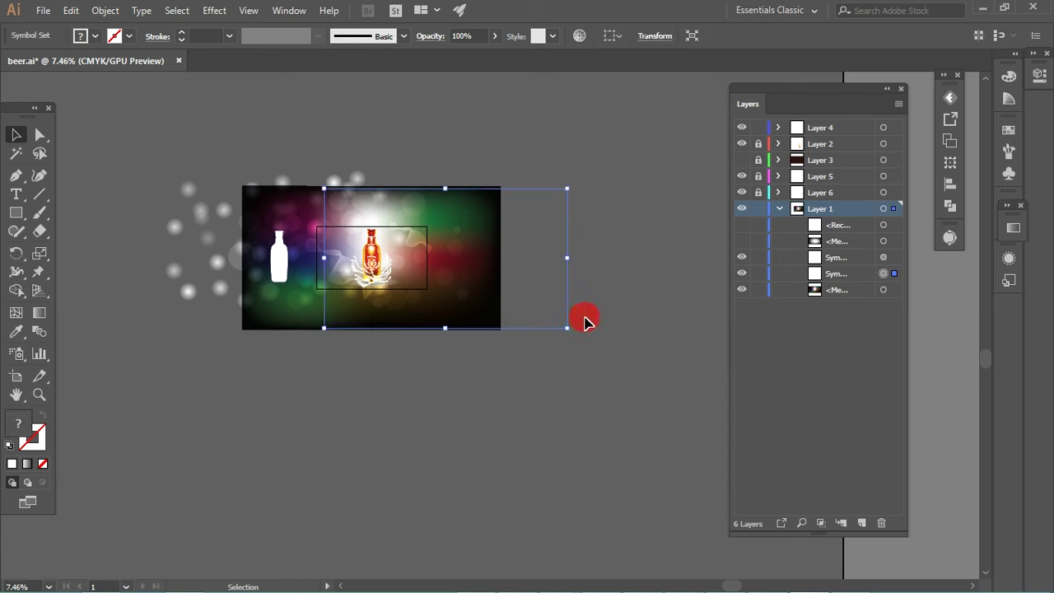
left_click_drag(571, 339, 566, 333)
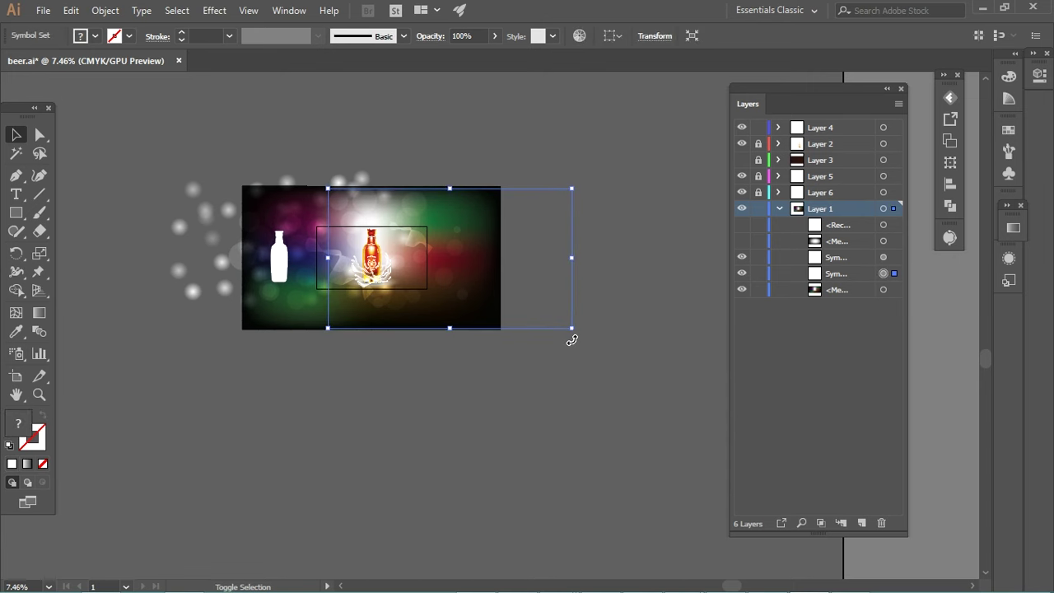
key("Right")
key("Right")
key("Right")
key("Right")
key("Right")
key("Right")
key("Right")
key("Right")
key("Right")
key("Right")
key("Right")
key("Right")
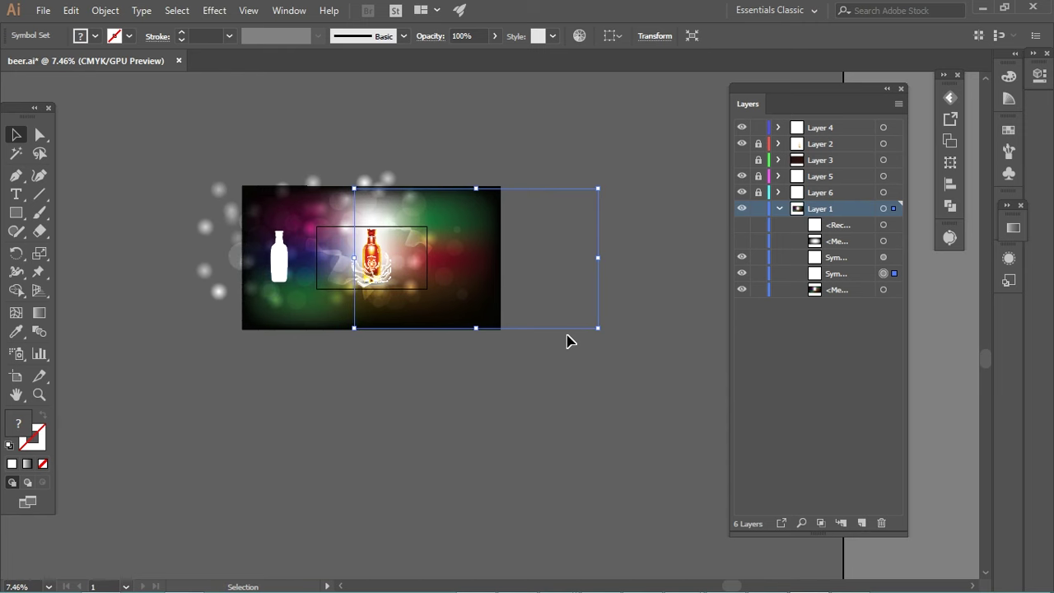
Step: Set the background mesh's central point colour to black (000000)
left_click(882, 289)
key("a")
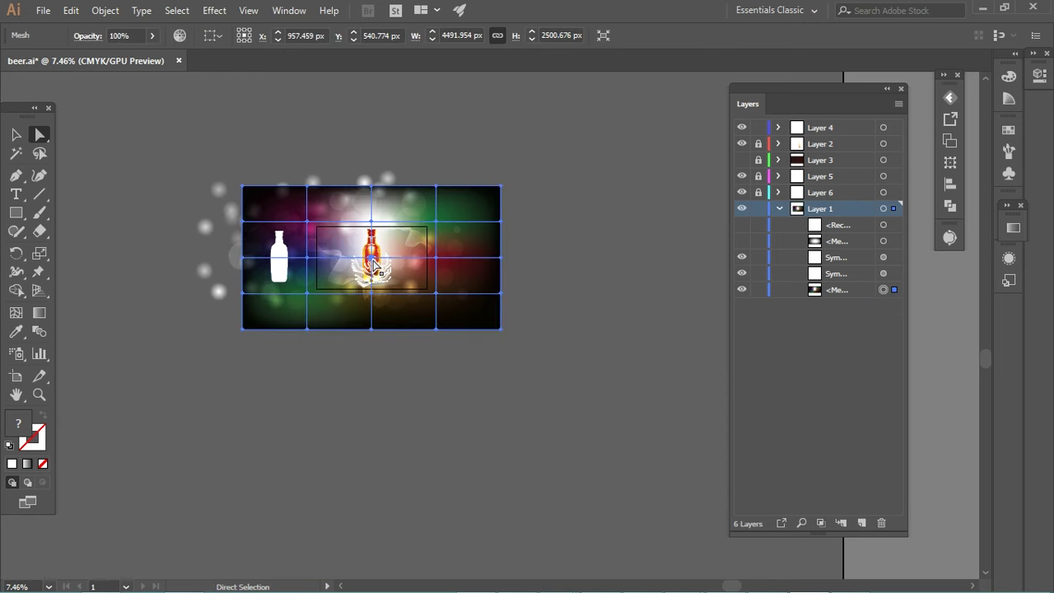
left_click(371, 259)
double_click(18, 423)
type("000000")
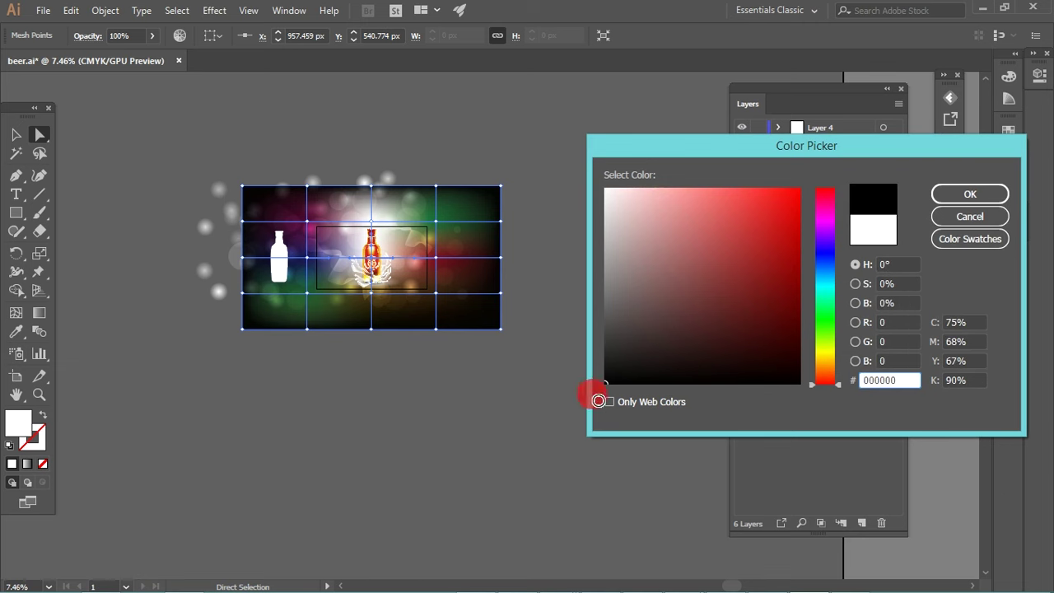
left_click(966, 193)
Step: Clear the selection and hide the background mesh sublayer
left_click(16, 134)
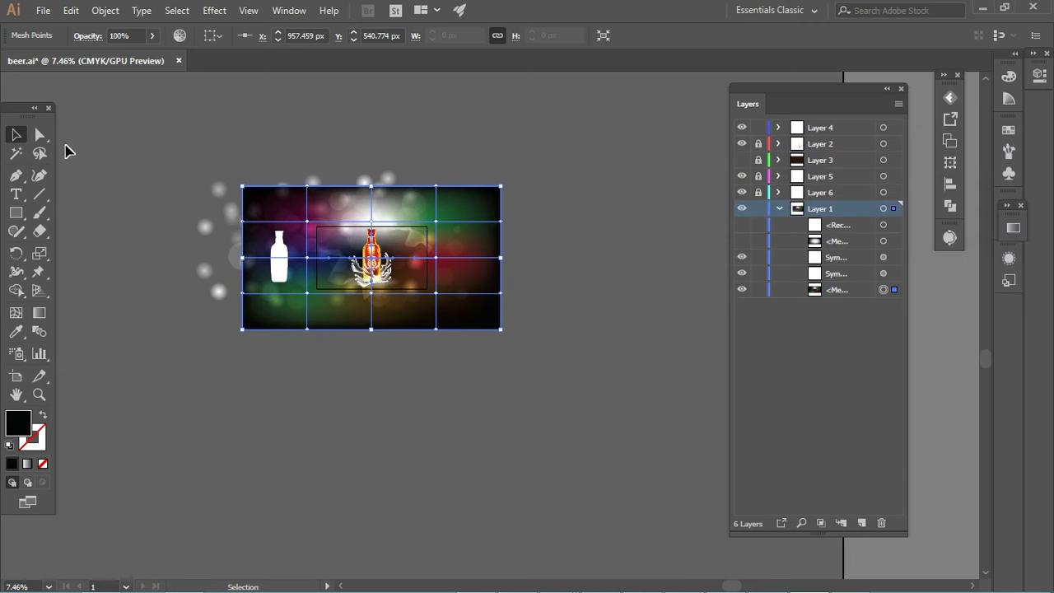
left_click(66, 151)
mouse_move(470, 305)
left_mouse_down()
mouse_move(568, 327)
mouse_move(536, 313)
left_mouse_up()
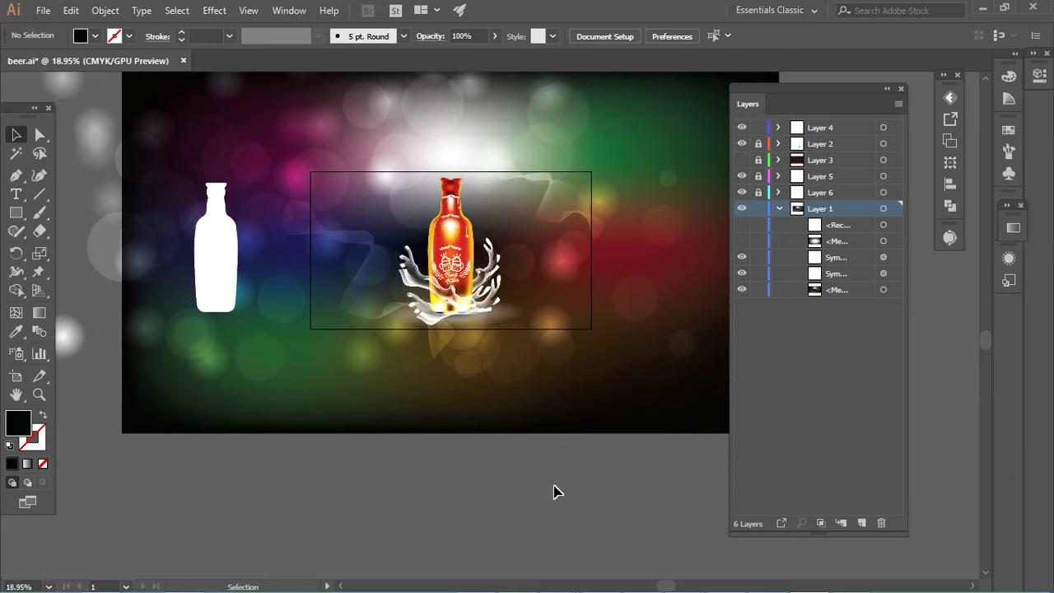
left_click(742, 290)
left_click(840, 290)
Step: Add Layer 7 and draw a black rectangle covering the whole artboard
left_click(861, 522)
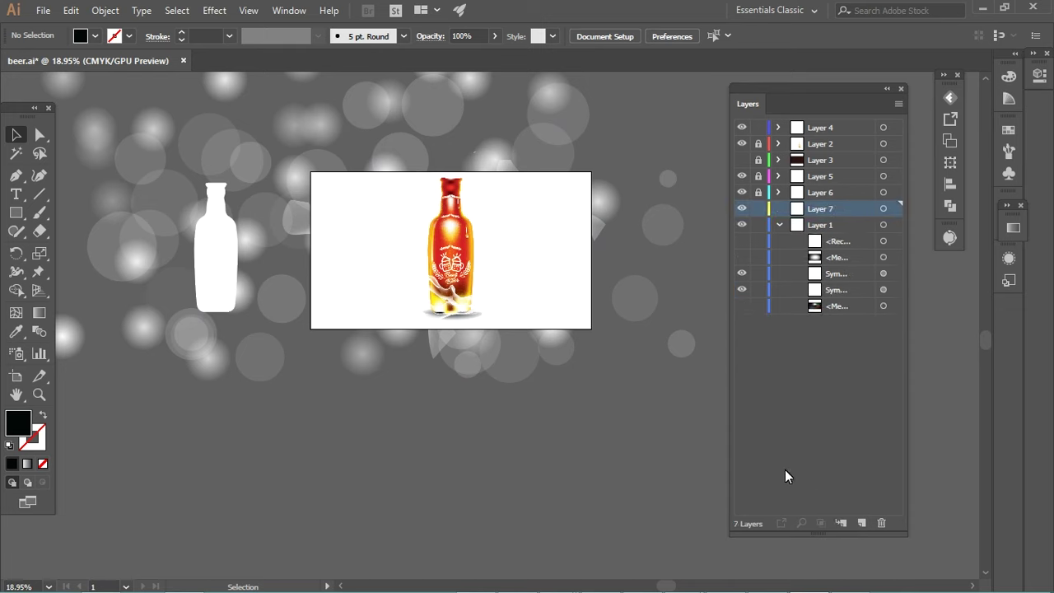
left_click(443, 244, "alt")
key("m")
left_click_drag(349, 181, 581, 324)
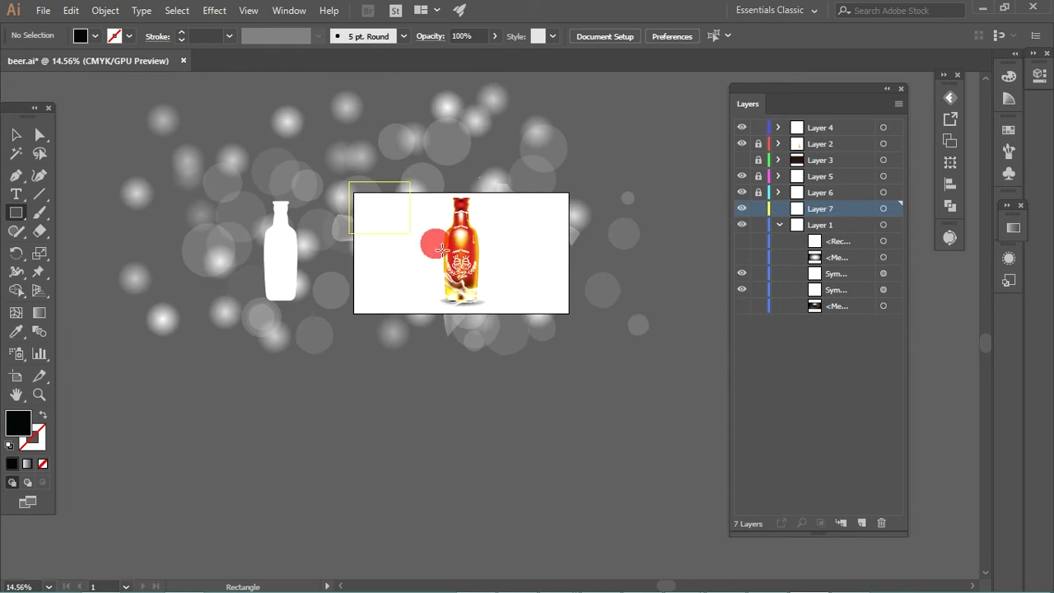
left_click(15, 134)
left_click(207, 439)
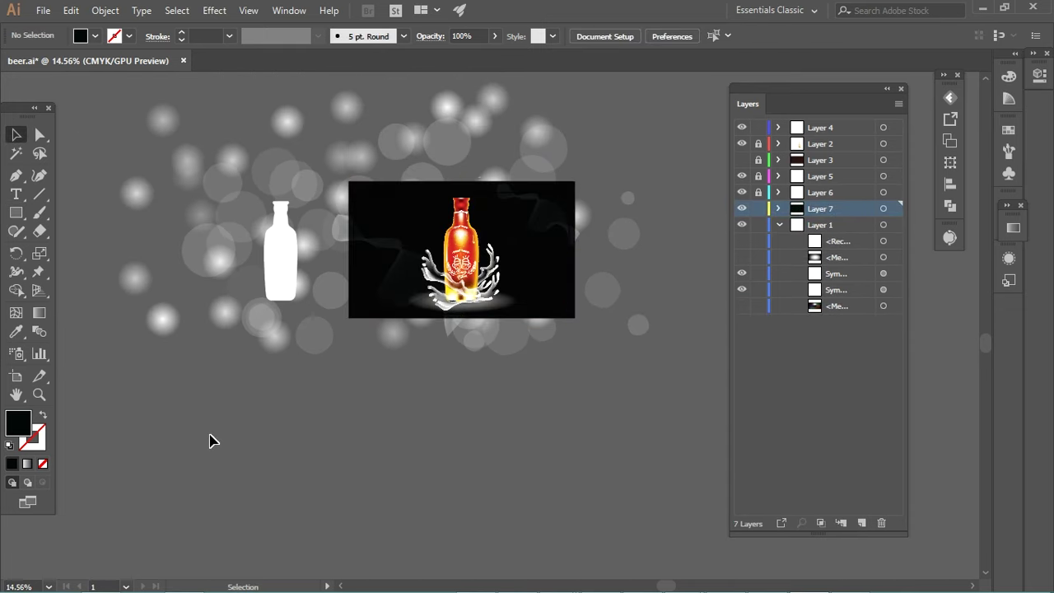
left_click(544, 303, "ctrl")
mouse_move(543, 303)
left_mouse_down()
mouse_move(611, 300)
mouse_move(587, 271)
mouse_move(521, 242)
left_mouse_up()
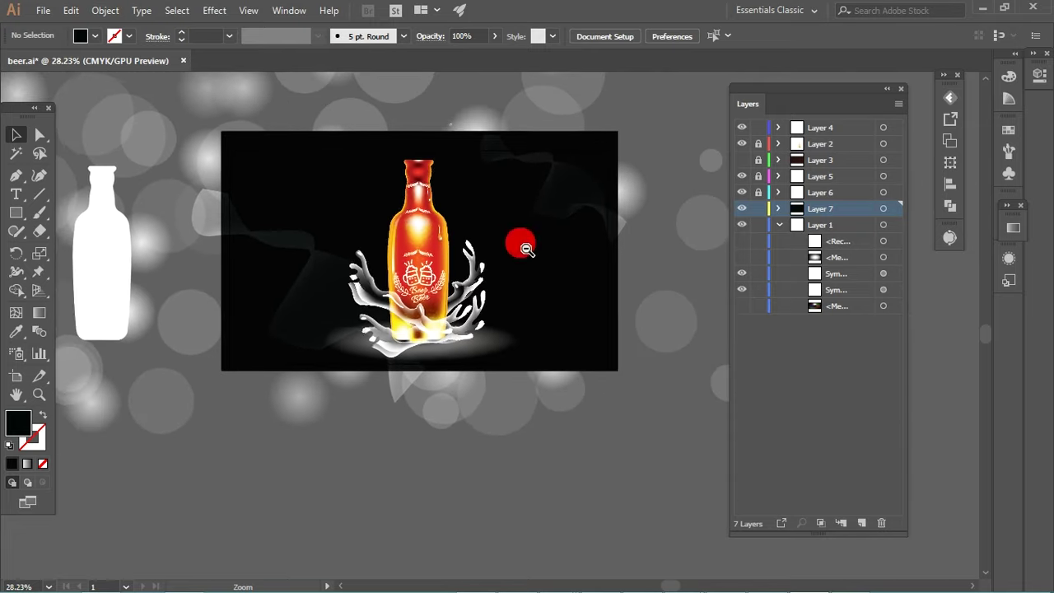
left_click(545, 268)
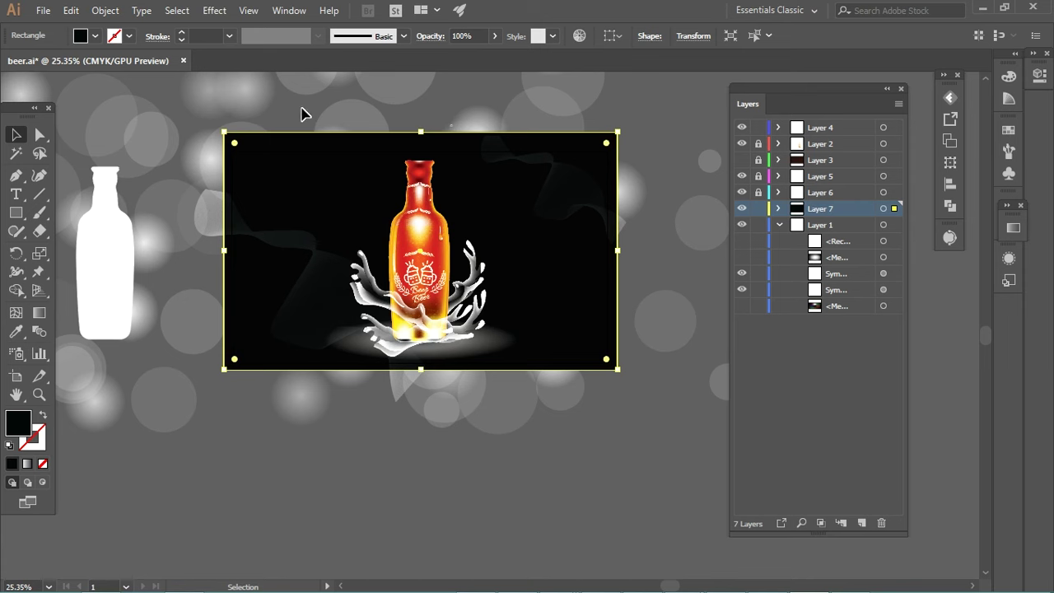
Step: Apply a radial gradient to the backdrop, flattening and shrinking it into an ellipse around the bottle
left_click(1013, 228)
left_click(935, 245)
left_click(906, 275)
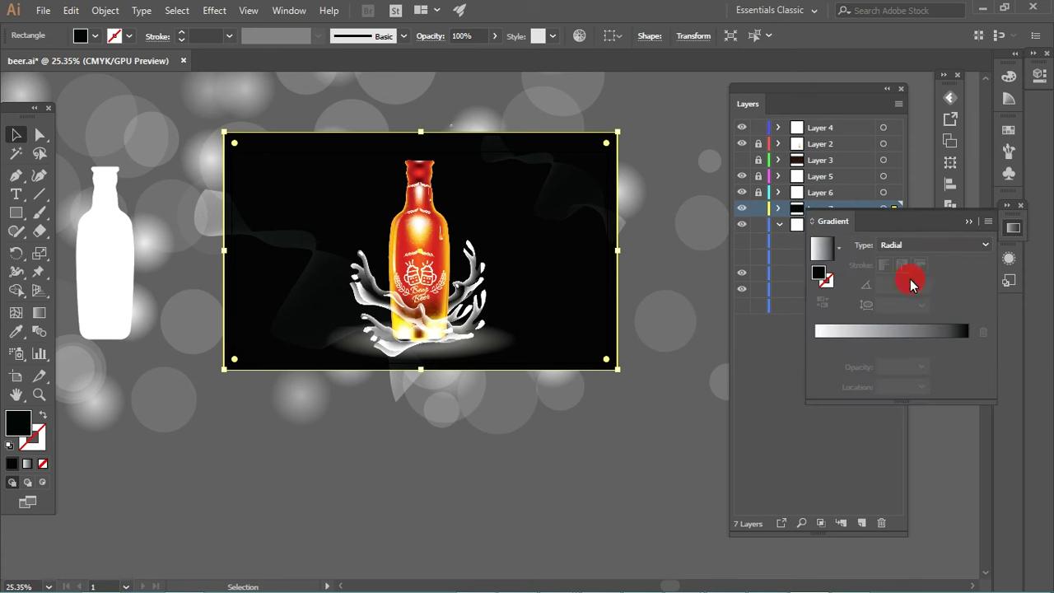
left_click(821, 247)
key("g")
mouse_move(493, 251)
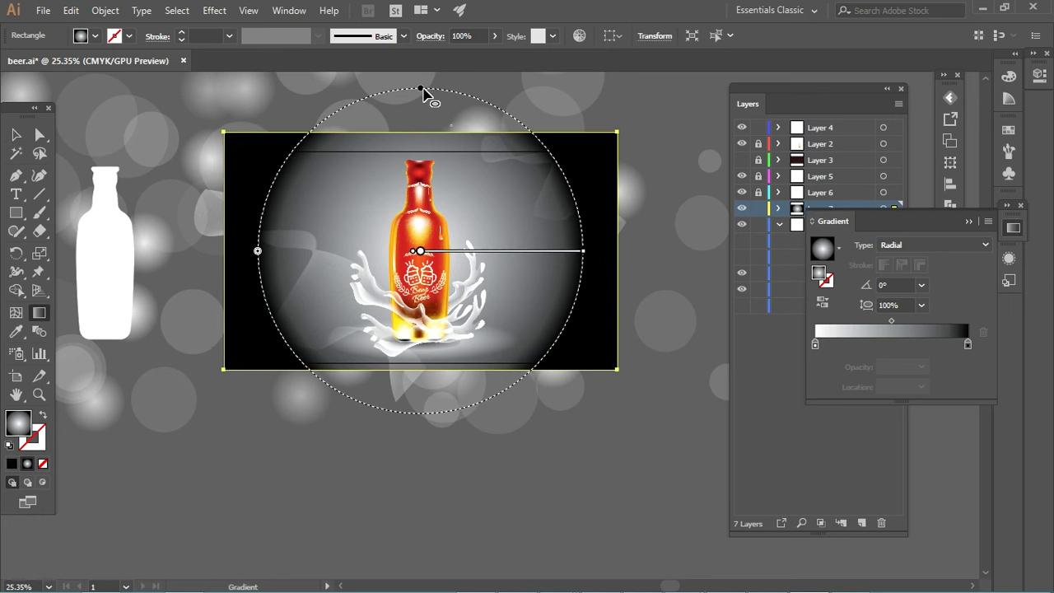
left_click_drag(420, 89, 421, 147)
mouse_move(594, 260)
left_mouse_down()
mouse_move(570, 257)
mouse_move(647, 257)
mouse_move(638, 251)
left_mouse_up()
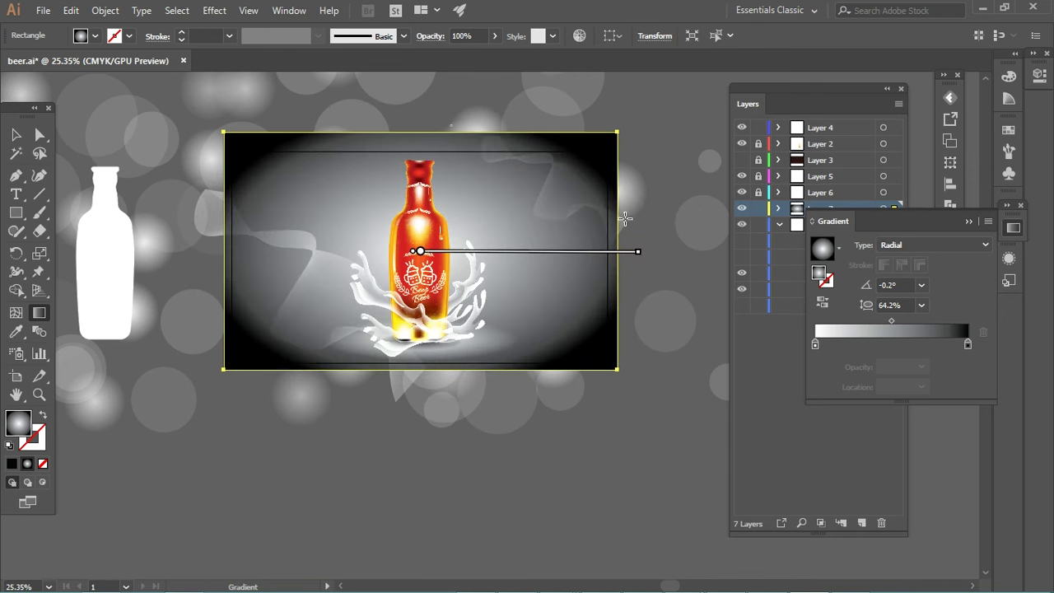
left_click(18, 136)
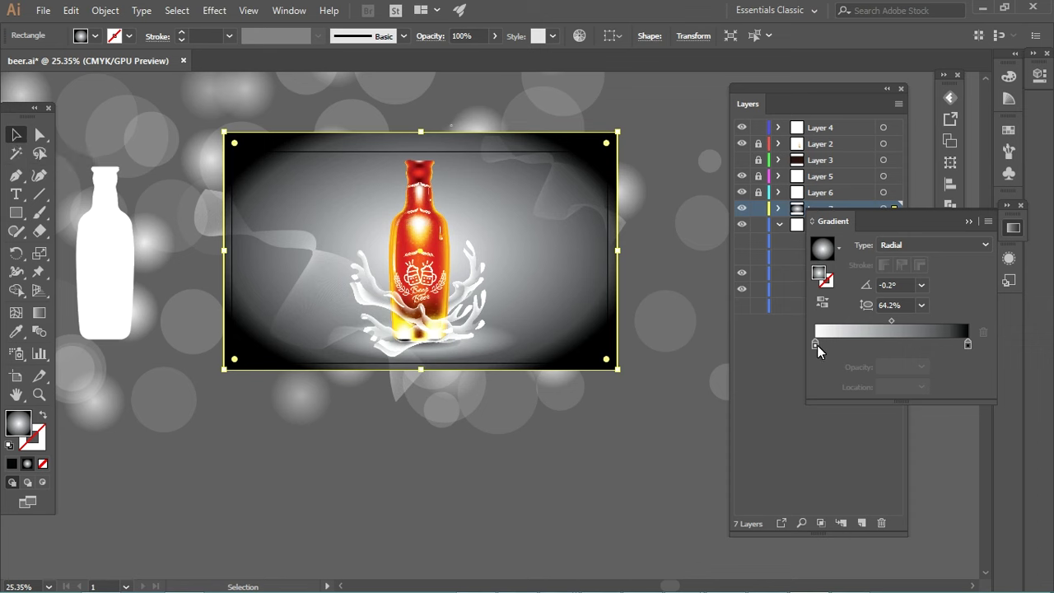
Step: Set the gradient's centre stop to blue after trying yellow and orange, and the outer stop to dark blue
double_click(815, 345)
left_click(854, 403)
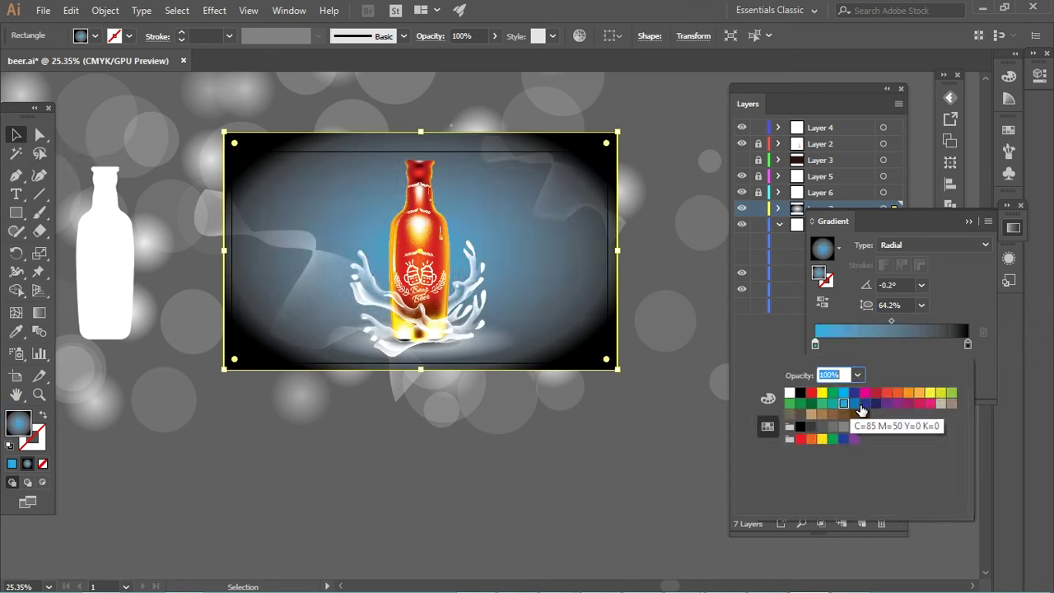
left_click(929, 393)
left_click(906, 394)
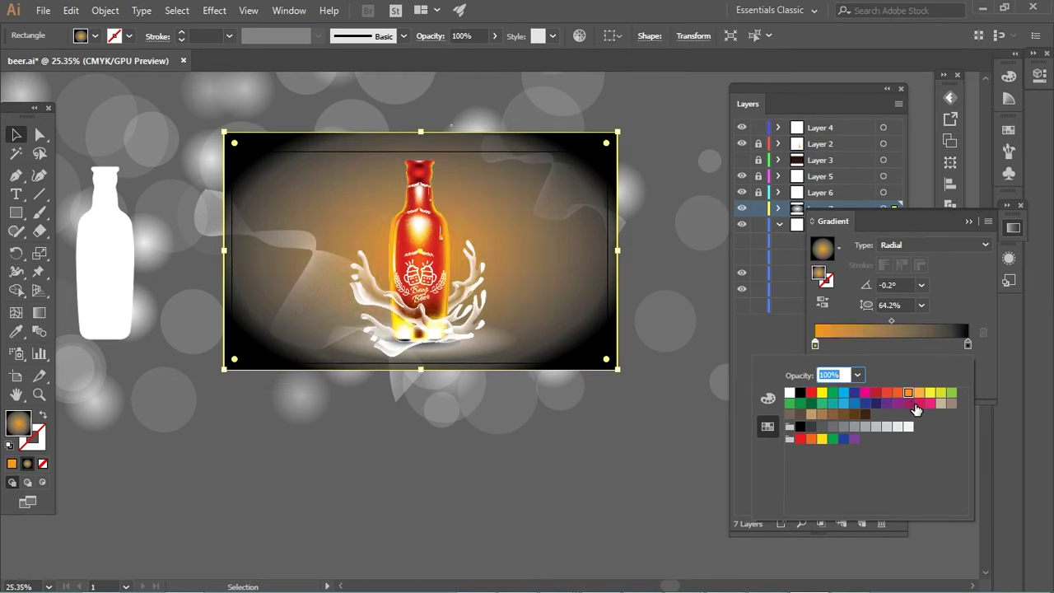
left_click(866, 403)
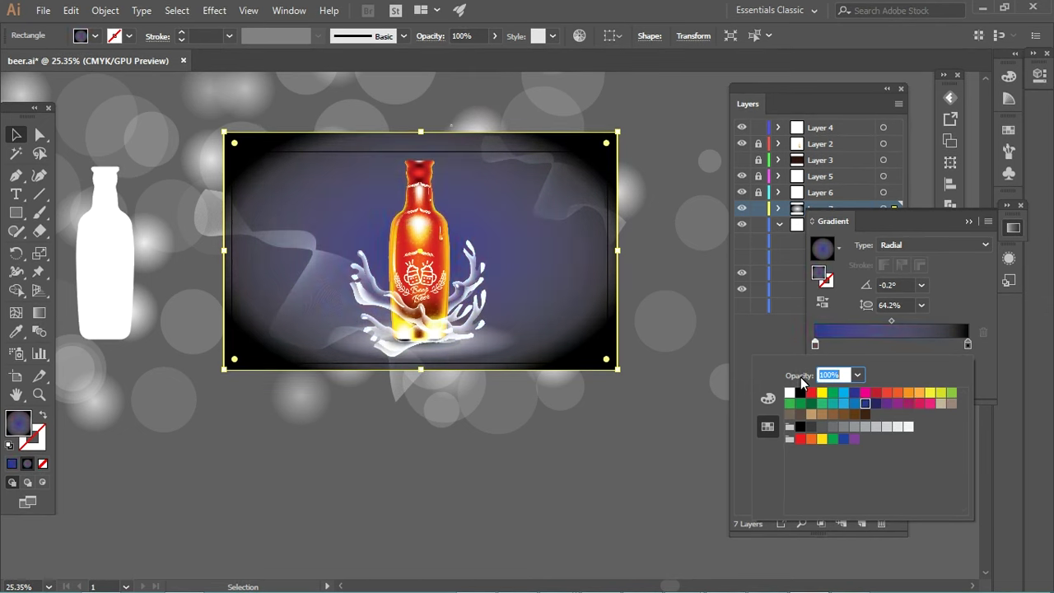
left_click(967, 344)
left_click(877, 403)
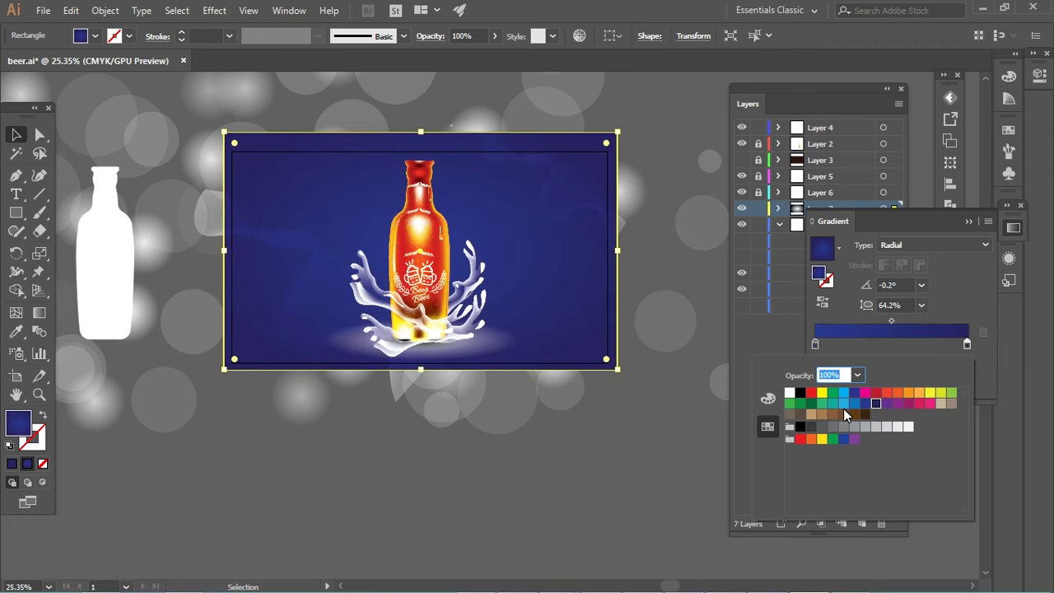
double_click(967, 345)
left_click(967, 346)
Step: Switch the outer gradient stop to CMYK and try dark teal and brighter blue tones
double_click(967, 345)
left_click(767, 397)
left_click_drag(916, 423, 873, 423)
mouse_move(857, 442)
left_mouse_down()
mouse_move(886, 442)
mouse_move(916, 461)
left_mouse_up()
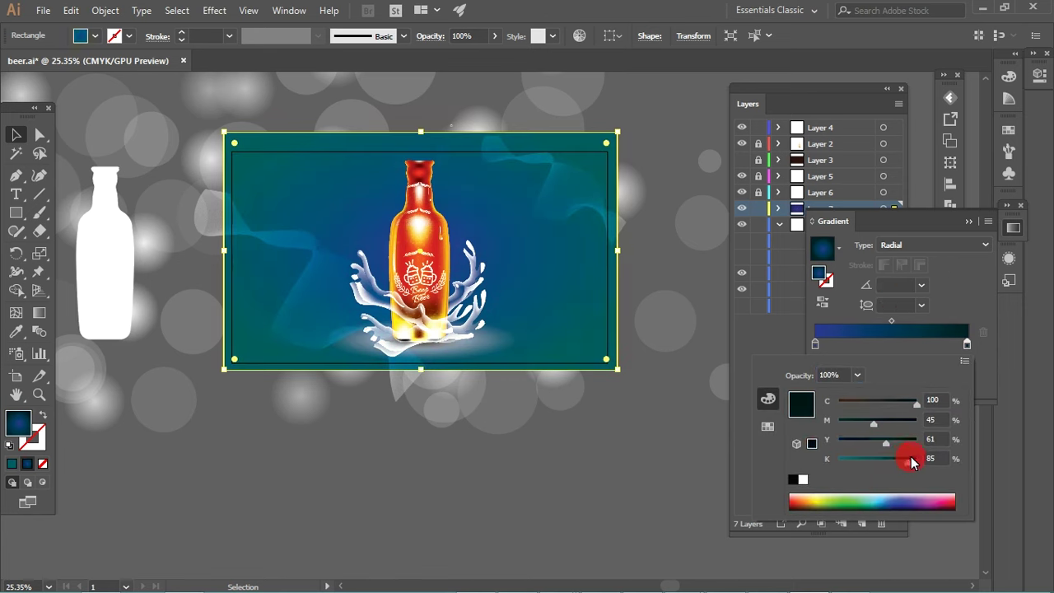
left_click_drag(876, 423, 890, 423)
left_click(877, 438)
left_click(881, 458)
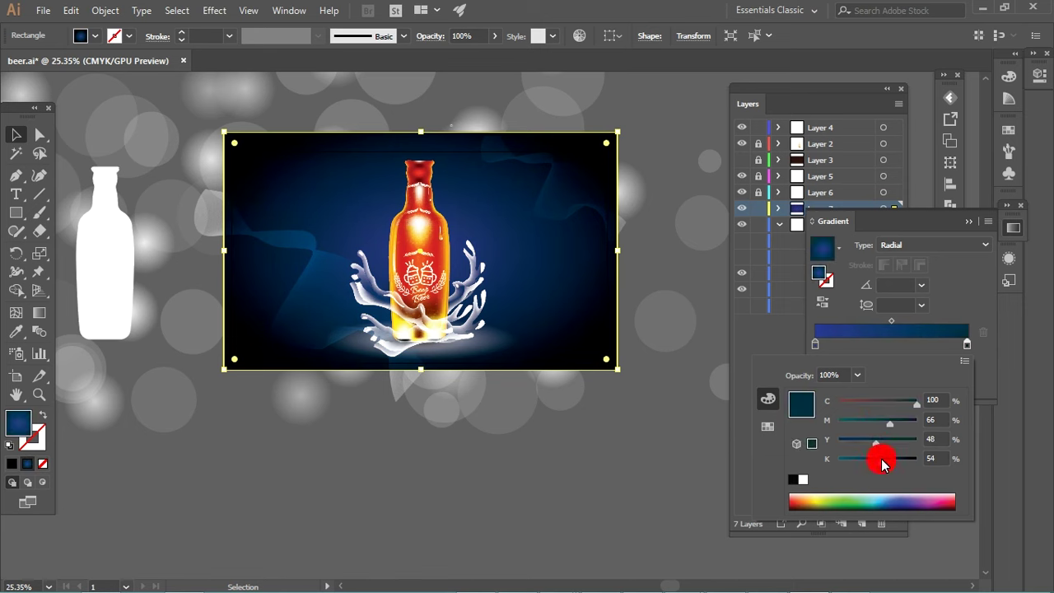
left_click(859, 441)
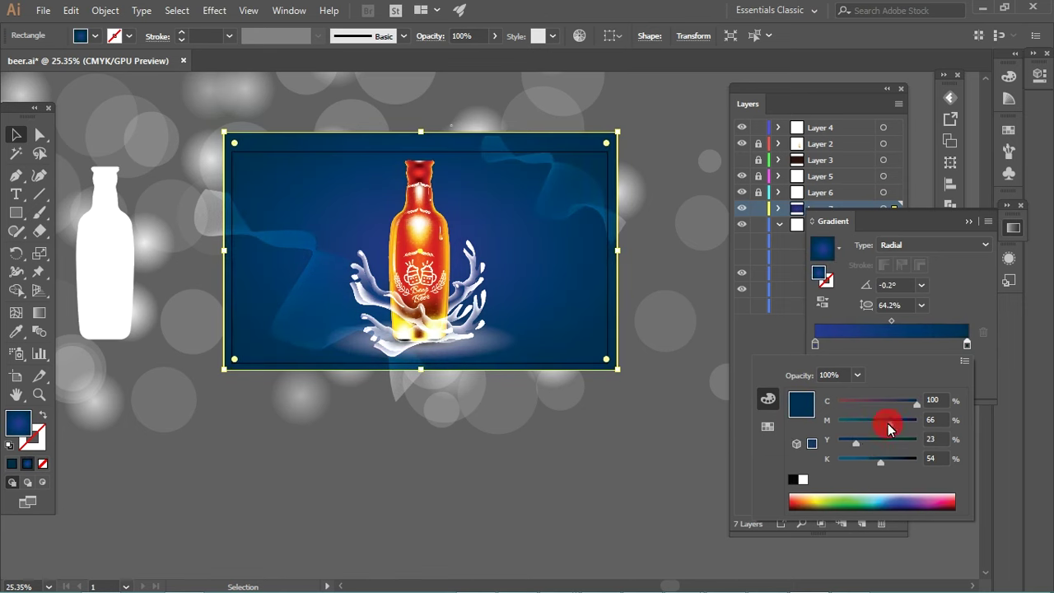
Step: Shift the outer stop toward teal and raise its black to 100
left_click_drag(889, 423, 868, 423)
left_click(887, 442)
left_click_drag(882, 461, 911, 459)
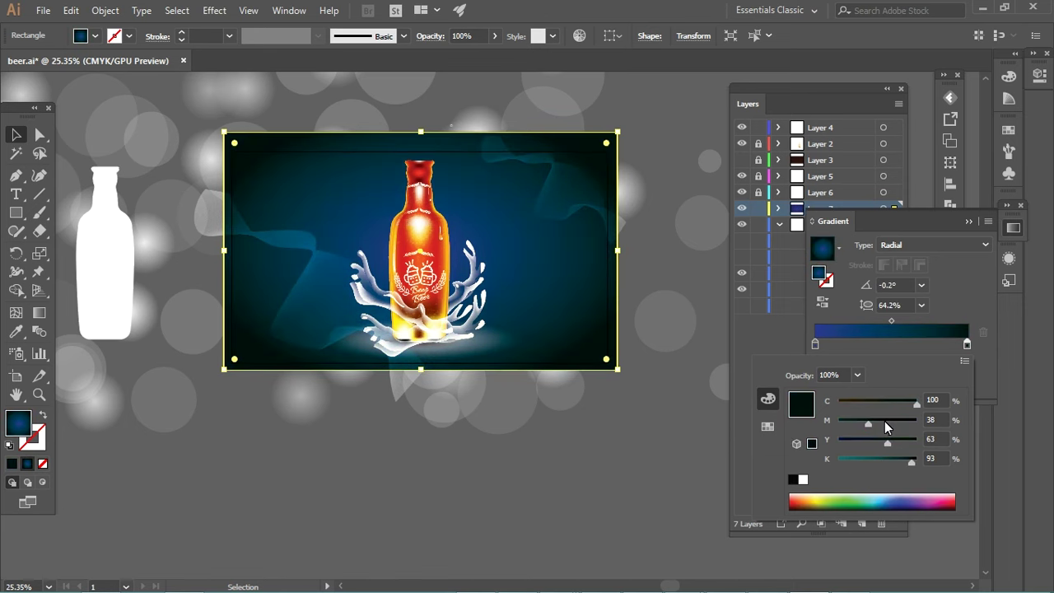
left_click(916, 459)
Step: Set the outer stop to a deep purple, C66 M82 Y30 K81
double_click(815, 346)
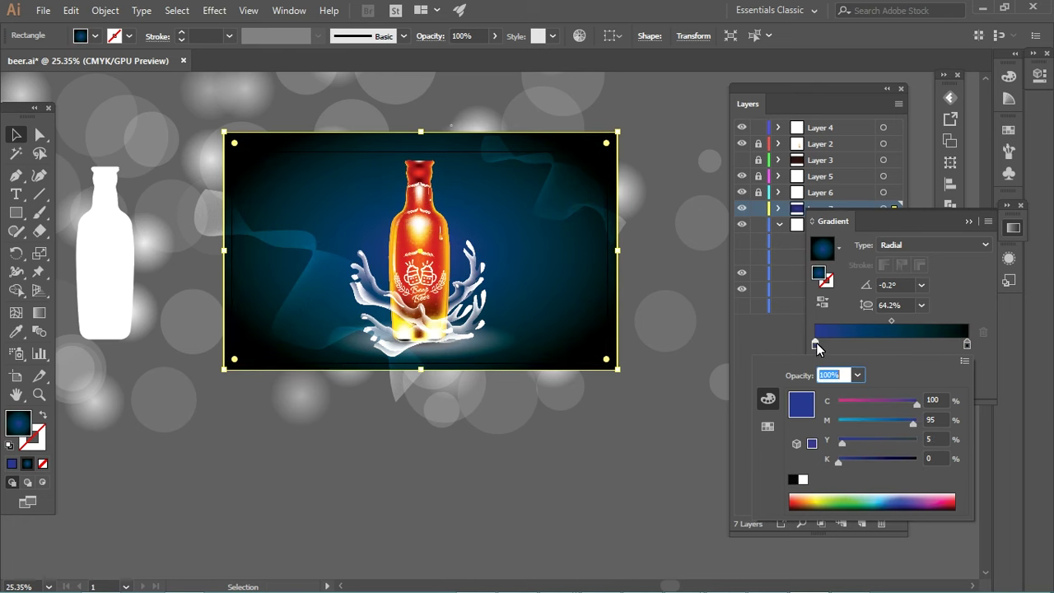
double_click(967, 344)
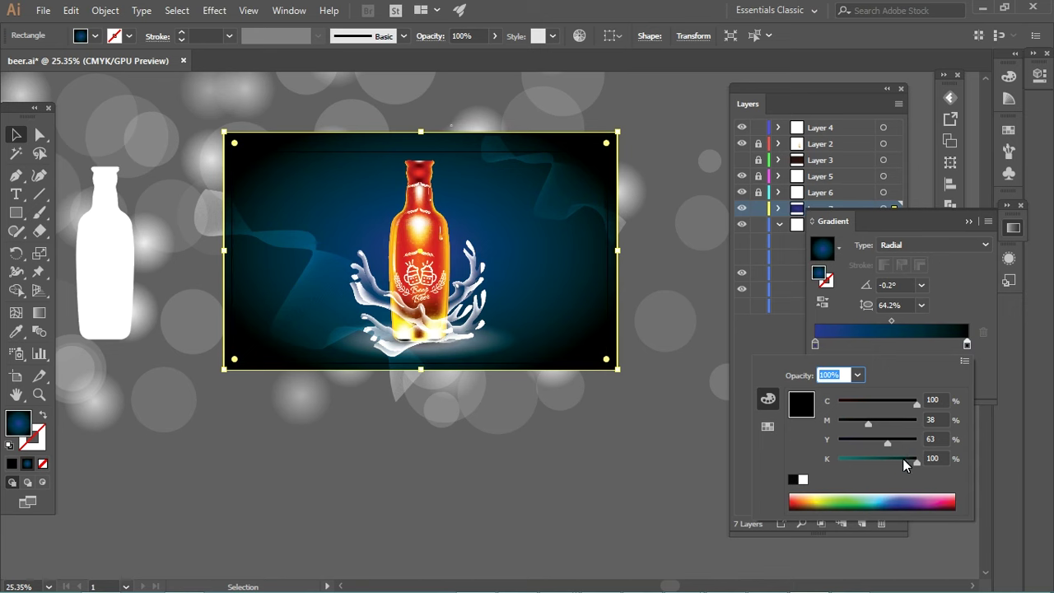
left_click_drag(913, 461, 901, 461)
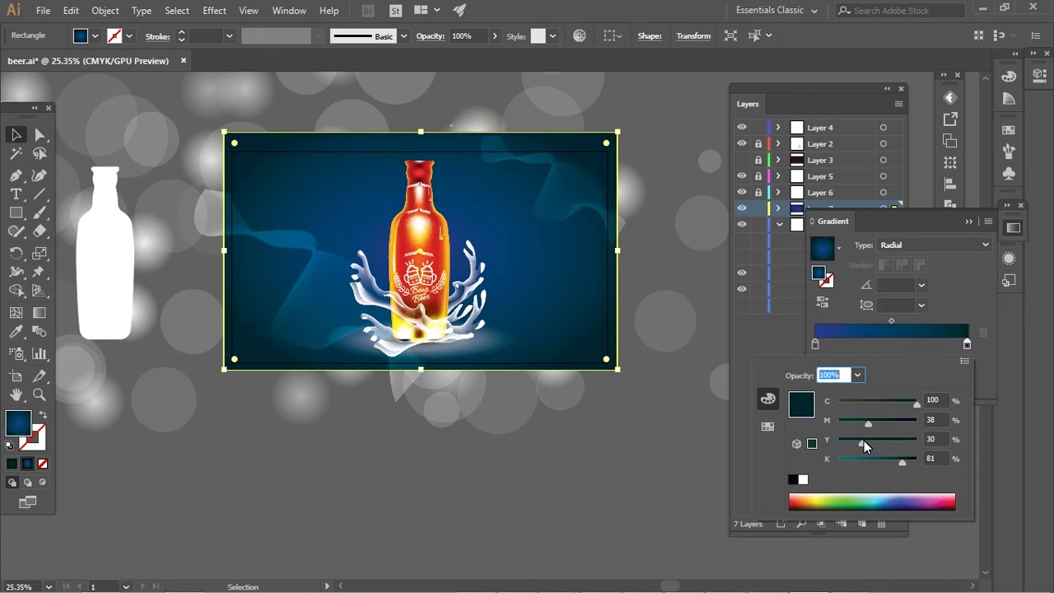
left_click(887, 403)
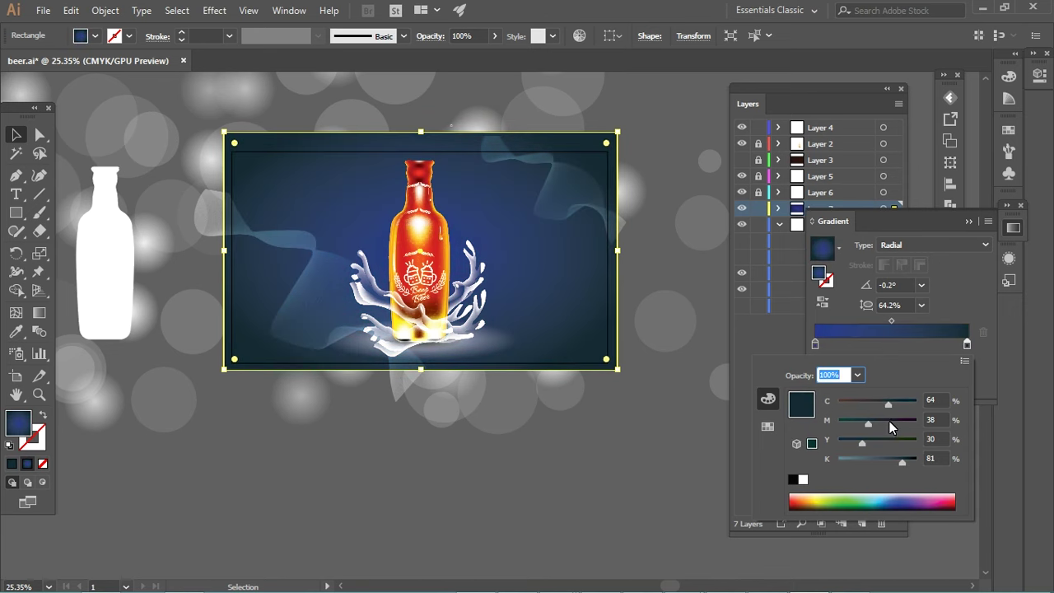
left_click(899, 422)
left_click(902, 423)
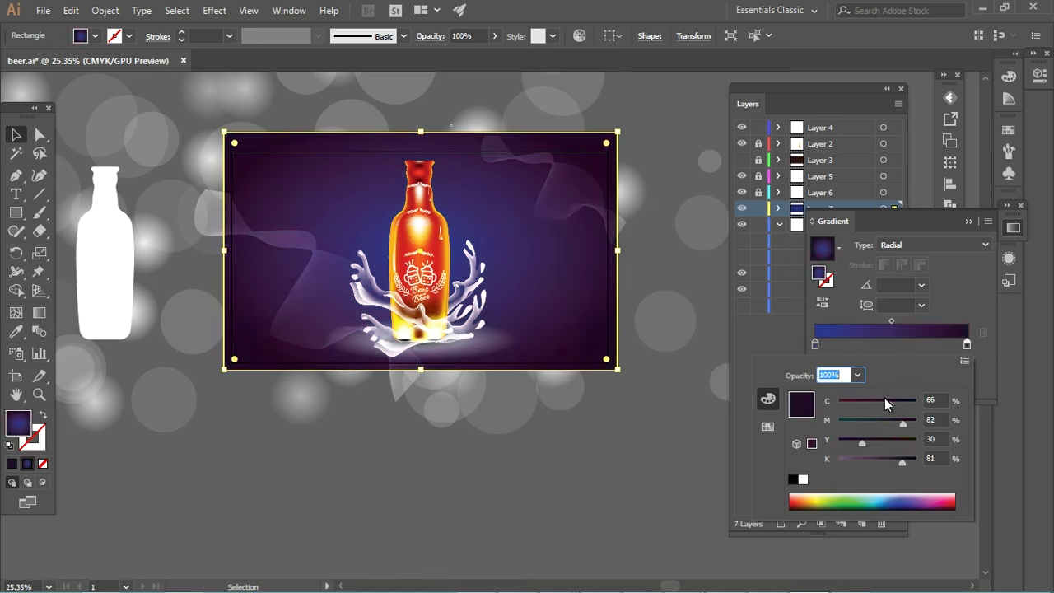
Step: Make the centre stop bright blue, C100 M70 Y5 K0, and close the colour settings
left_click(815, 343)
left_click(894, 424)
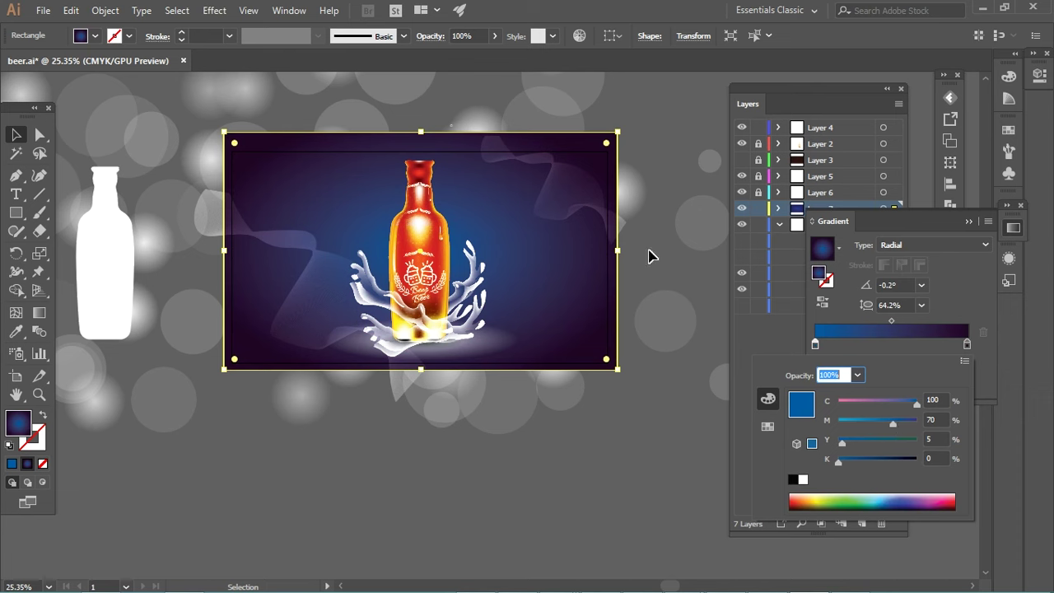
left_click(952, 220)
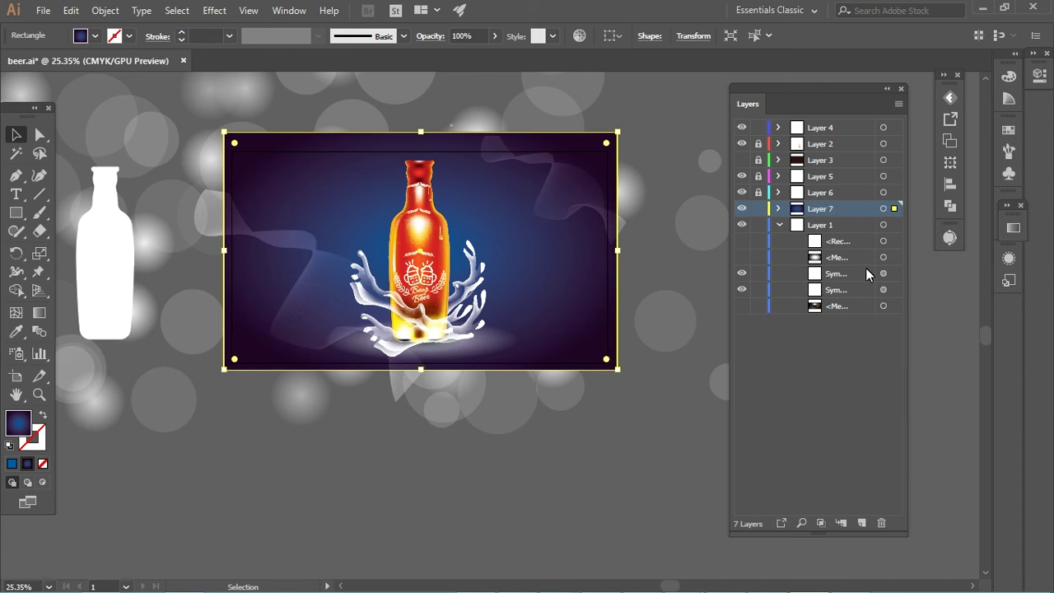
Step: Show the bokeh background and set the gradient rectangle's blend mode to Overlay
left_click(865, 267)
left_click(742, 306)
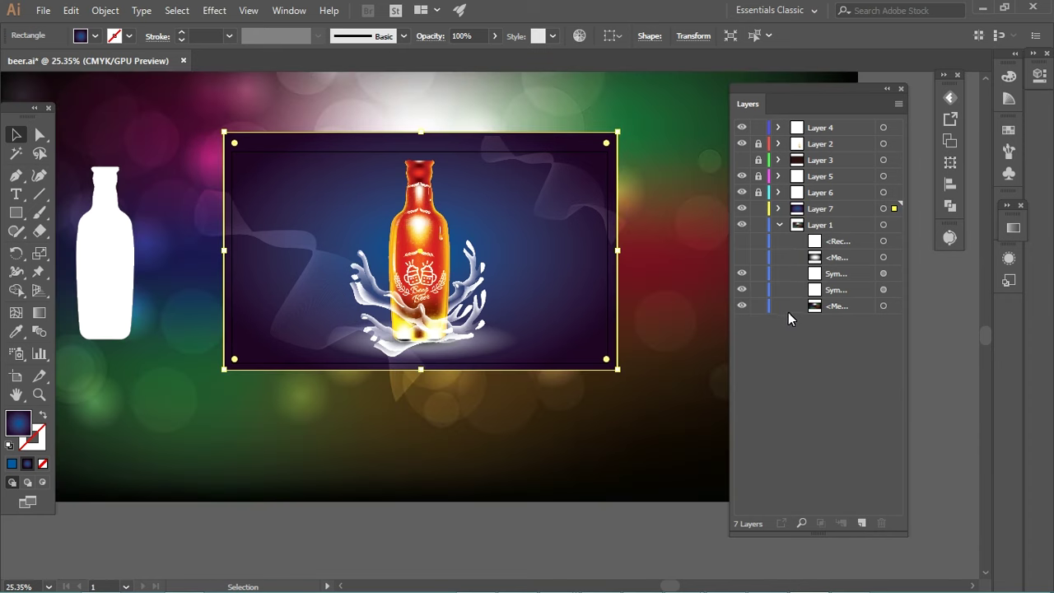
left_click(833, 311)
left_click(831, 211)
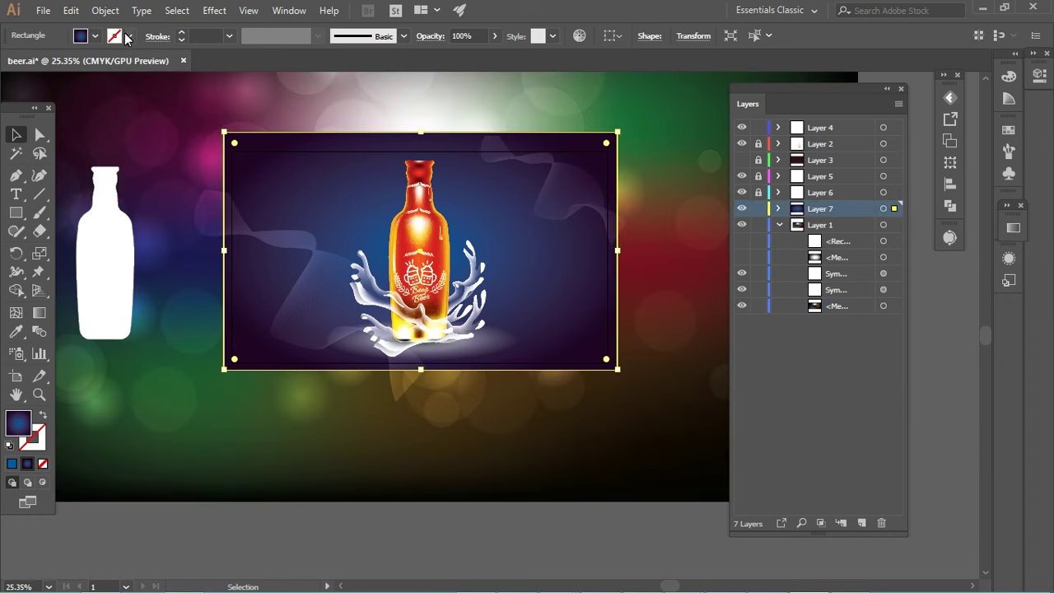
left_click(429, 36)
left_click(333, 65)
left_click(311, 206)
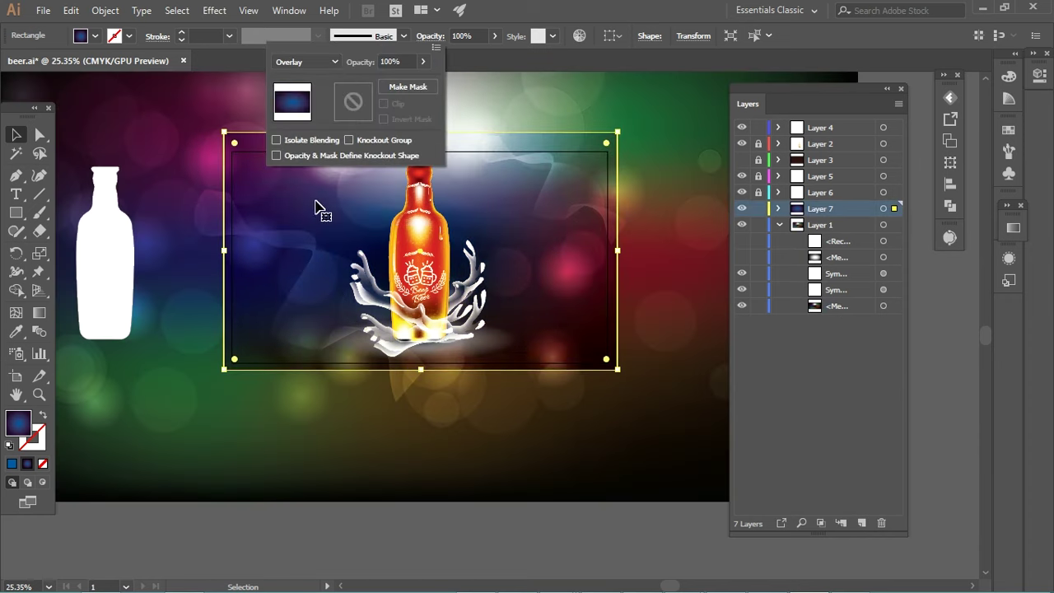
left_click(527, 533)
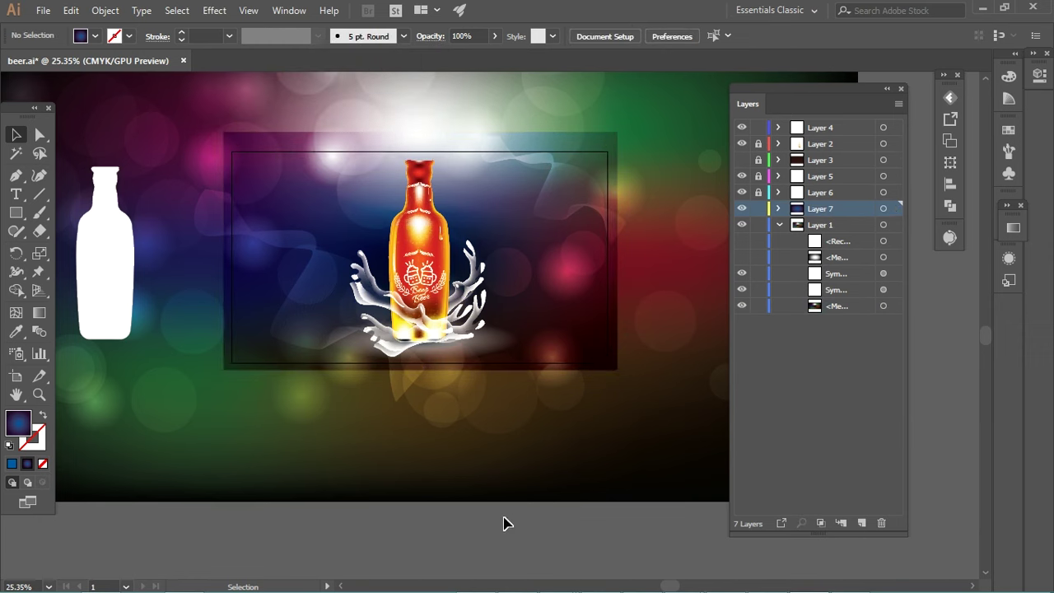
Step: Compare the dark object, rectangle and bokeh layers, leaving the rectangle and bokeh visible
left_click(748, 258)
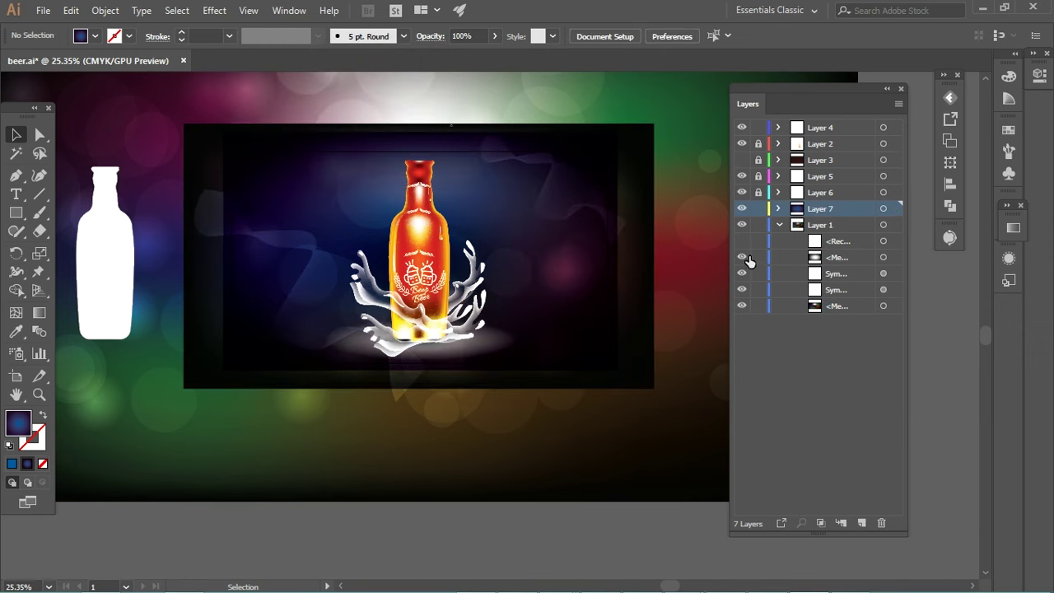
left_click(748, 257)
left_click(849, 255)
left_click(742, 242)
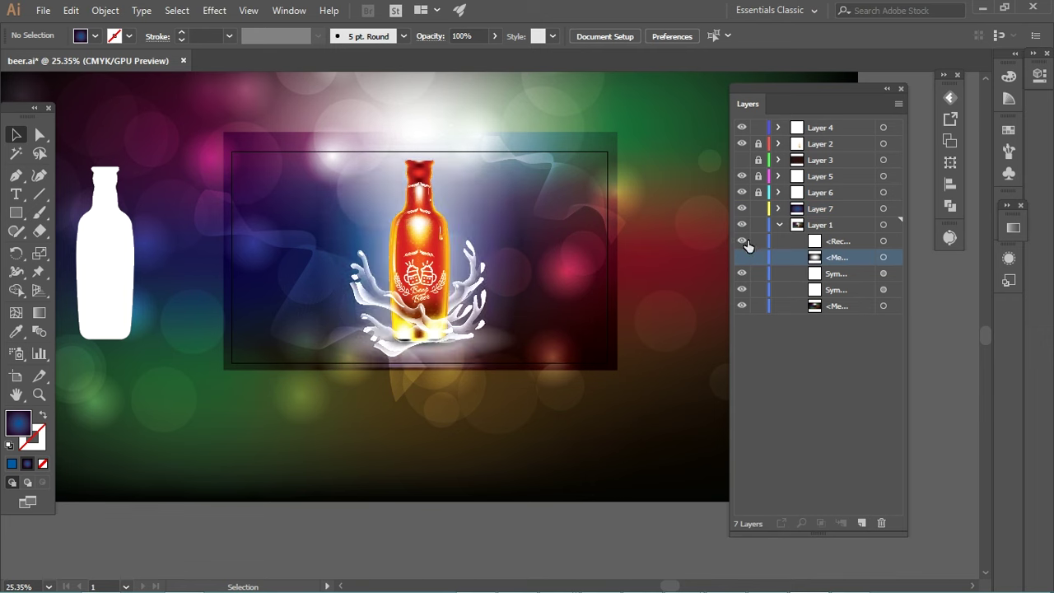
left_click(750, 243)
left_click(750, 243)
left_click(742, 242)
left_click(746, 306)
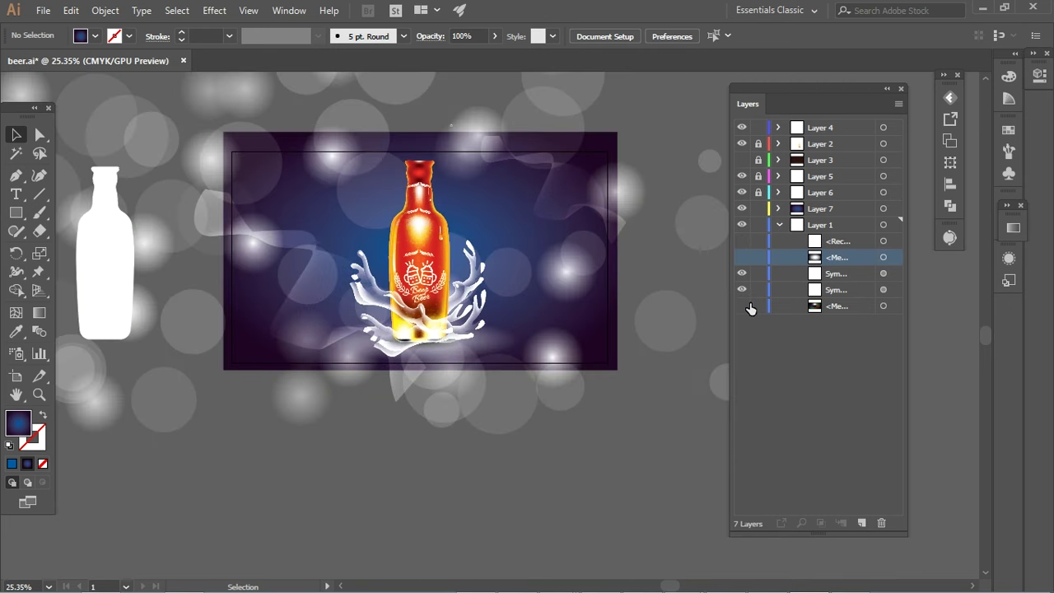
left_click(745, 306)
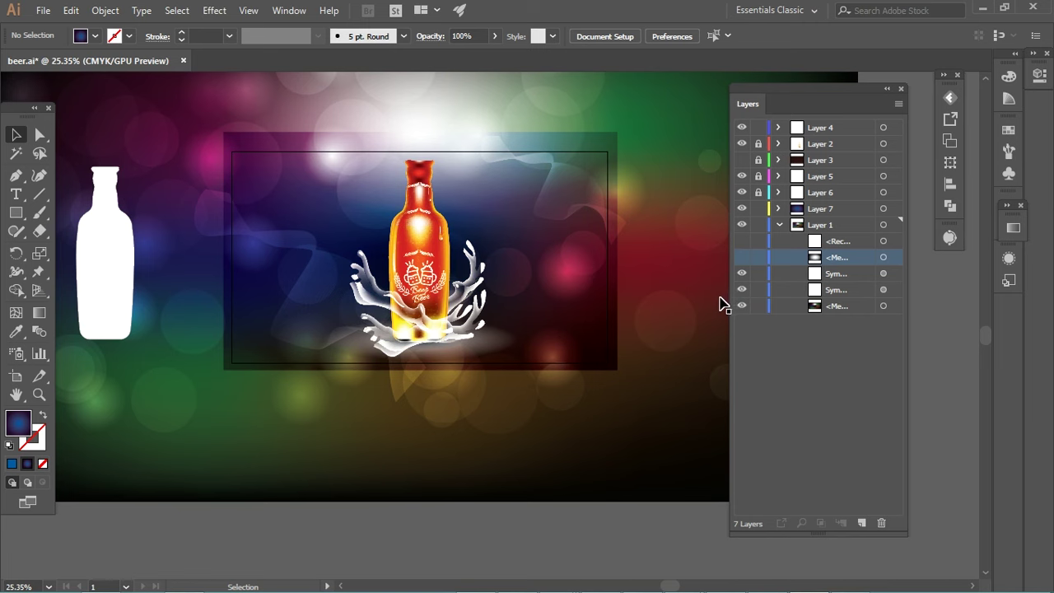
Step: Zoom out, select both white bokeh symbol sets and try a first scale-down
key("ctrl+minus")
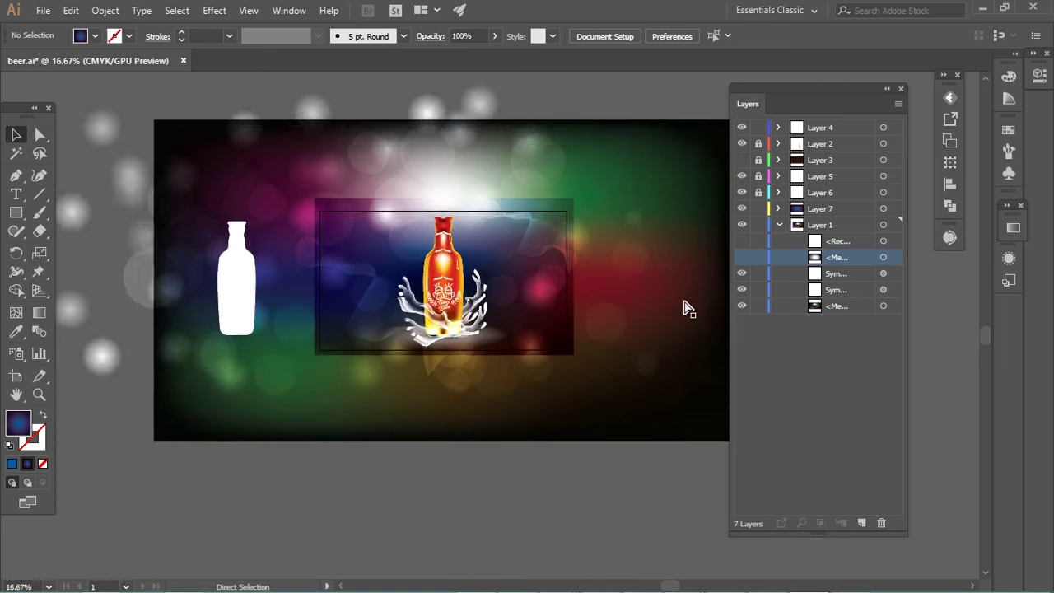
key("ctrl+minus")
left_click(445, 175)
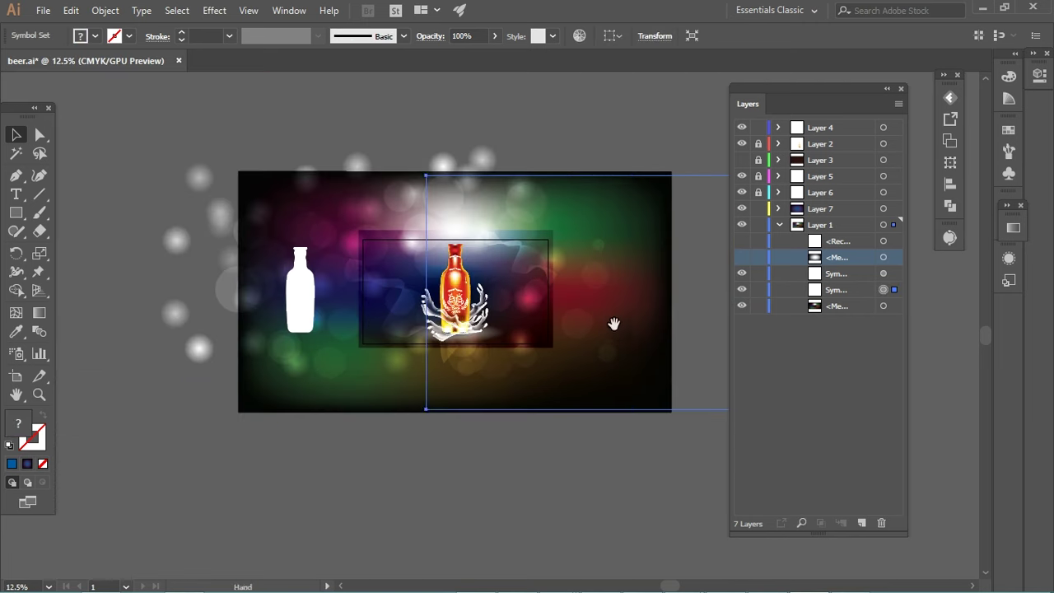
scroll(649, 444, "right", 5)
scroll(649, 444, "down", 1)
left_click(559, 348, "shift")
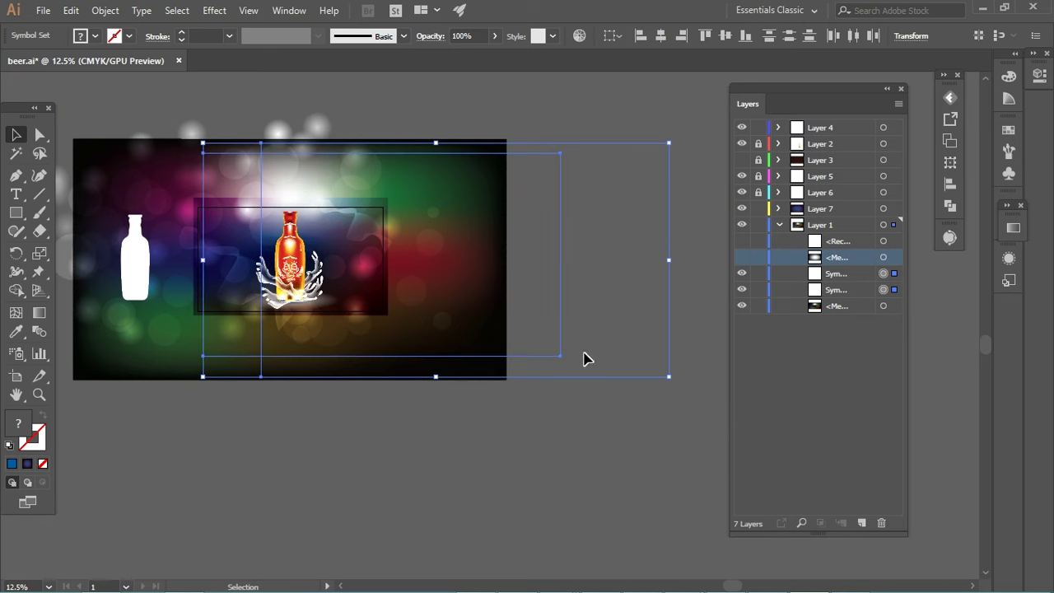
left_click_drag(669, 376, 605, 360)
scroll(615, 341, "left", 3)
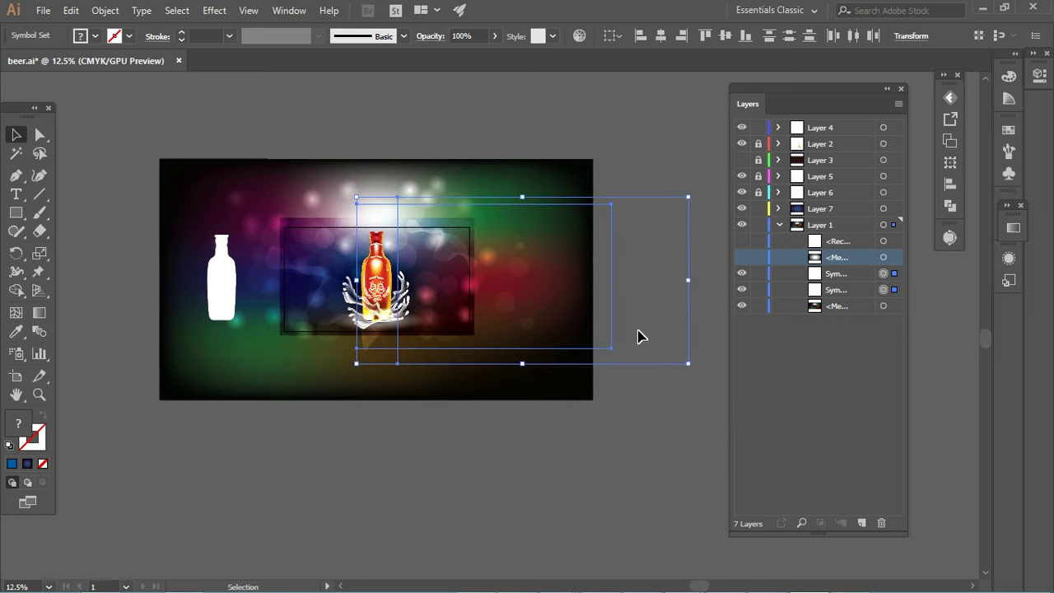
left_click(628, 329)
Step: Restore the selection, shrink the bokeh circles onto the artboard, and zoom in around the bottle
key("ctrl+z")
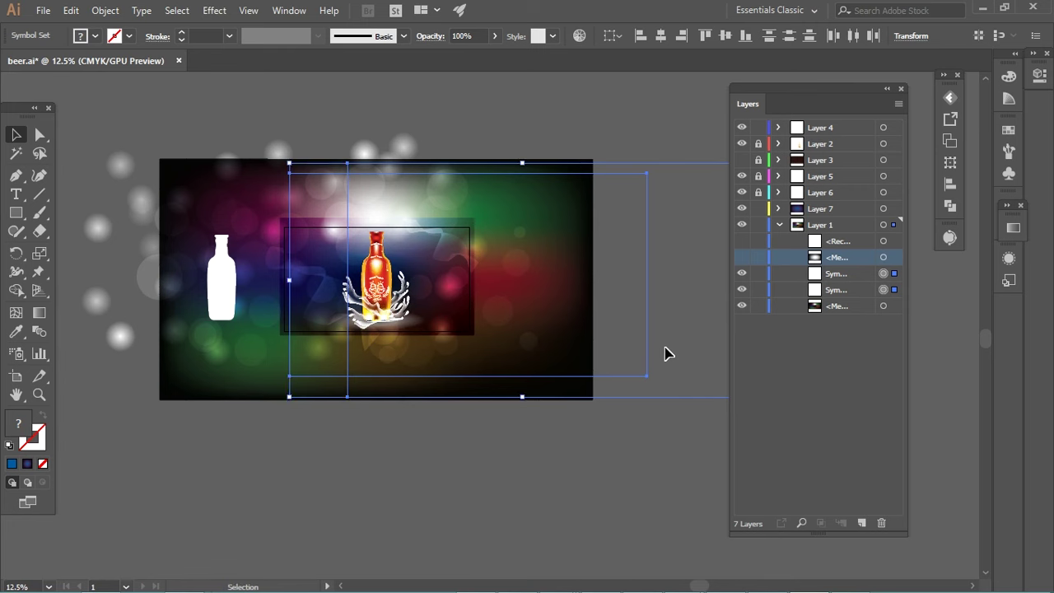
left_click_drag(294, 404, 328, 389)
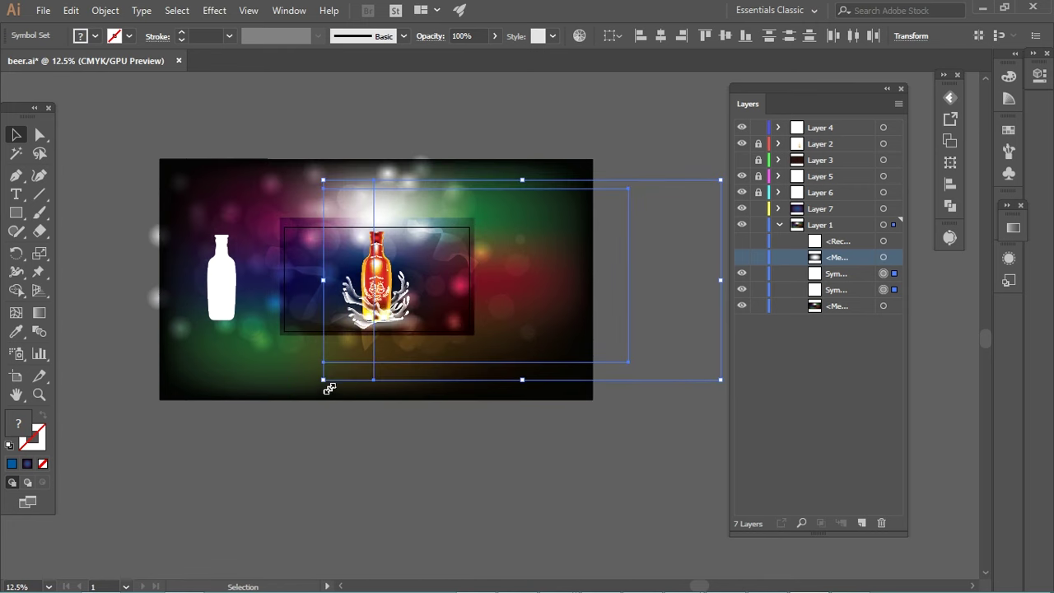
left_click(372, 469)
left_click_drag(388, 263, 571, 343)
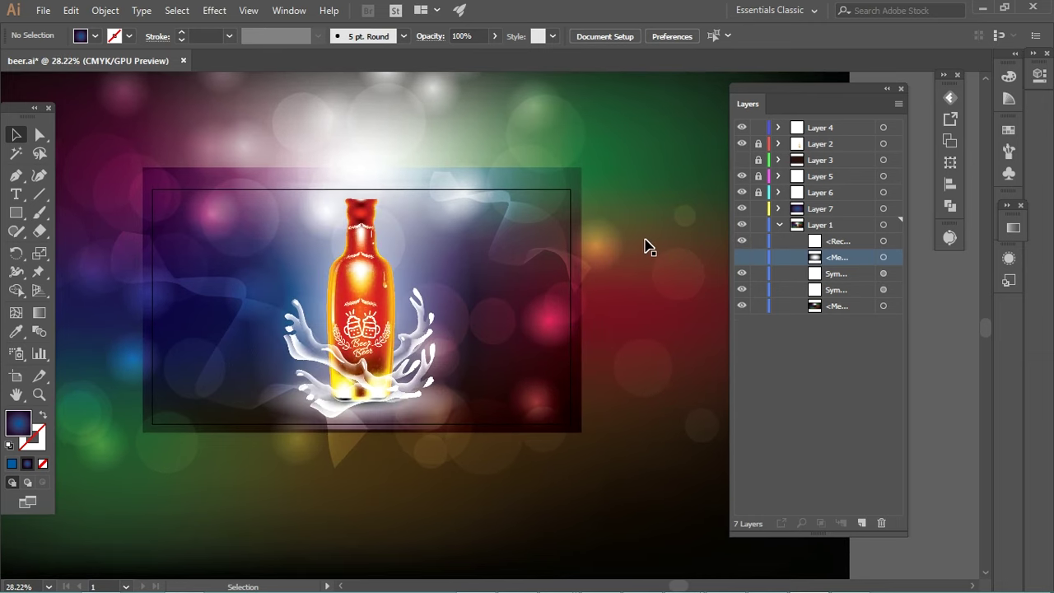
Step: Toggle the dark rectangle on and off, then open Save for Web (JPEG 100%, 1920 × 1080 px)
left_click(742, 257)
left_click(743, 257)
key("ctrl+alt+shift+s")
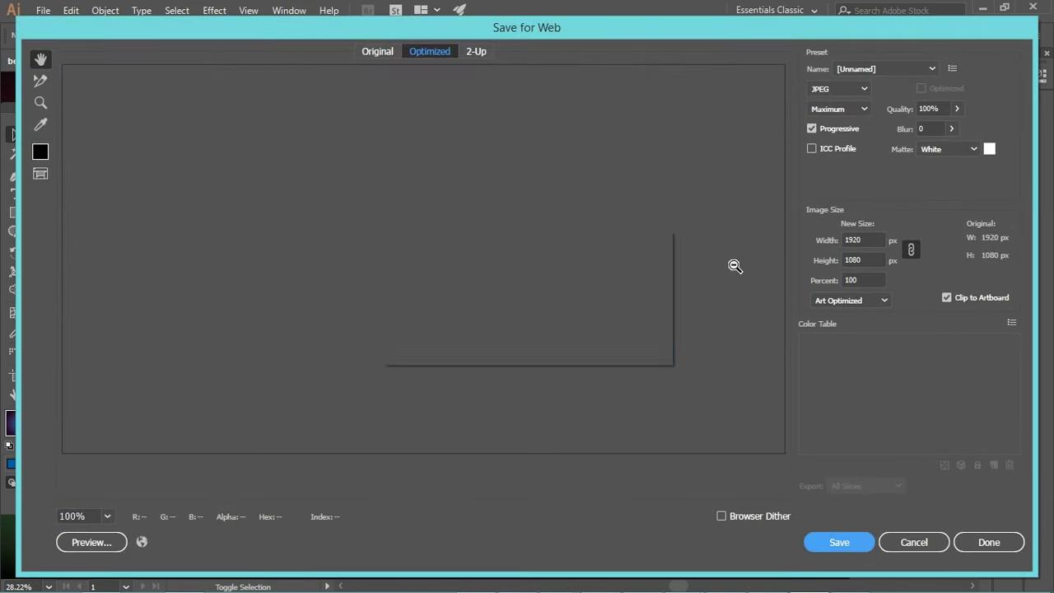